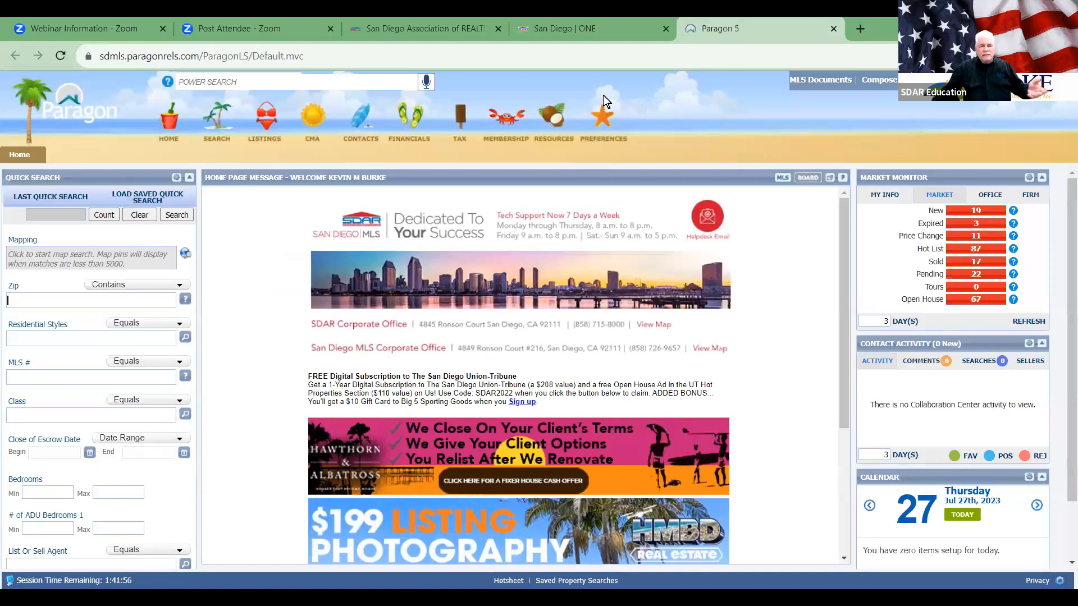
Step: Close the San Diego Association of REALTORS site tab and switch back to the Paragon 5 tab
left_click(384, 29)
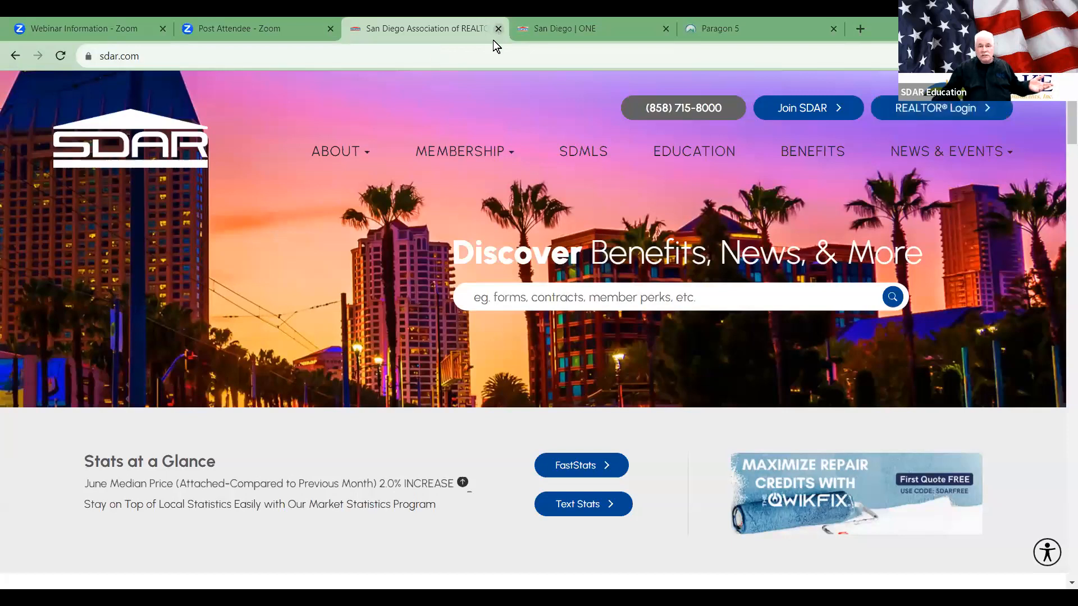
key("ctrl+w")
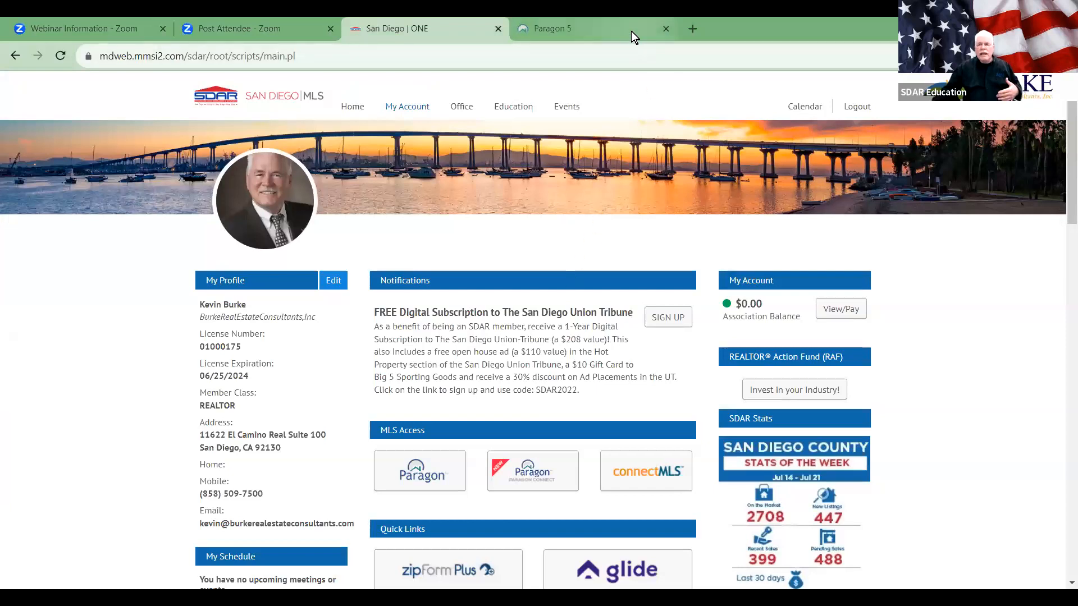
key("ctrl+Tab")
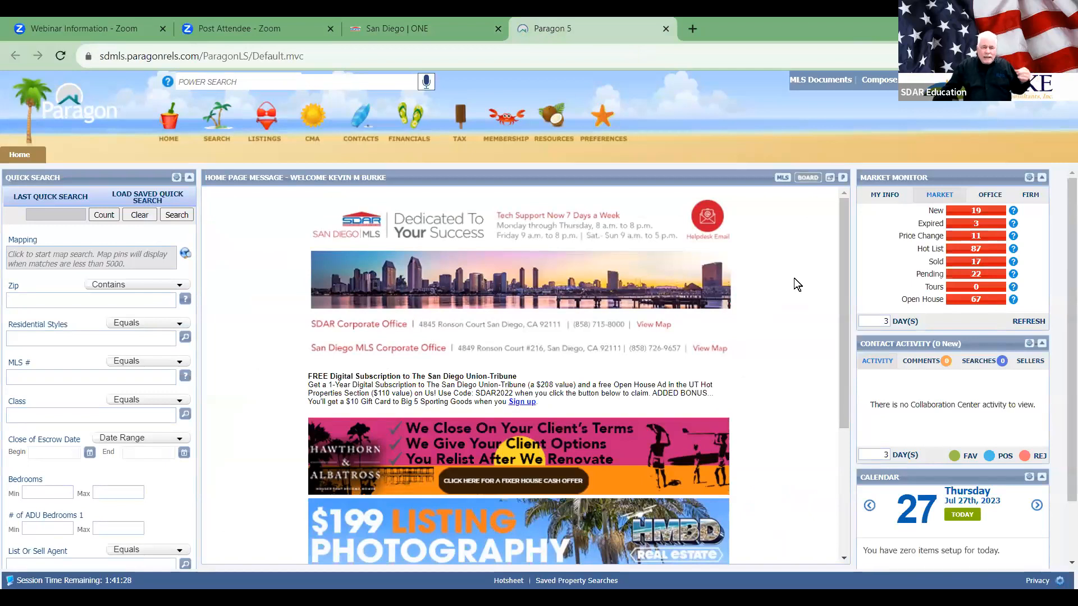
Step: Open the Preferences menu from the star icon in the top toolbar
left_click(608, 123)
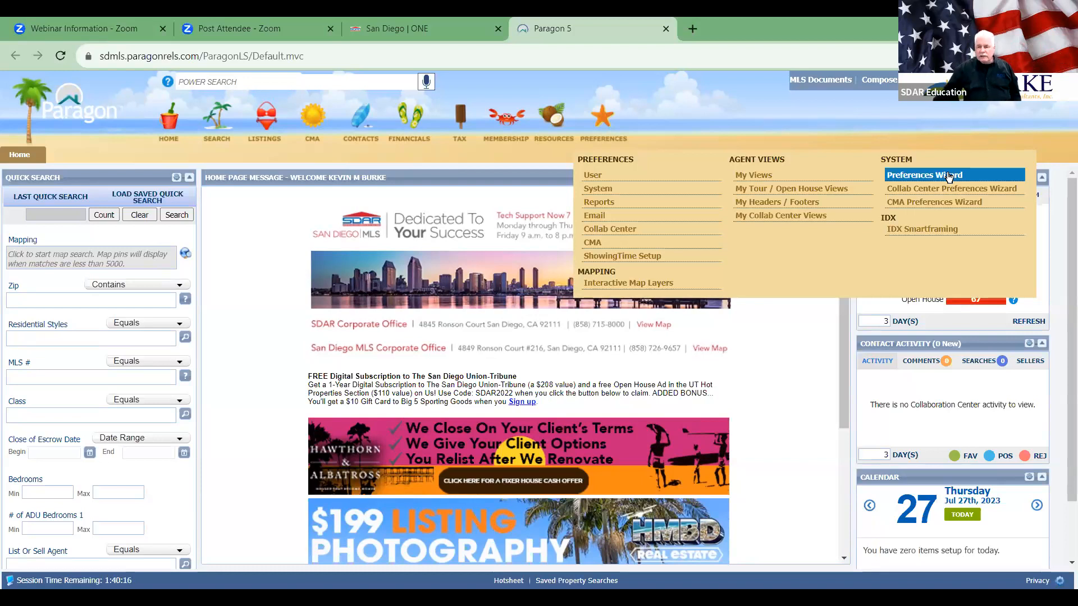
Step: Launch the Preferences Wizard from the System section of the Preferences menu
left_click(948, 176)
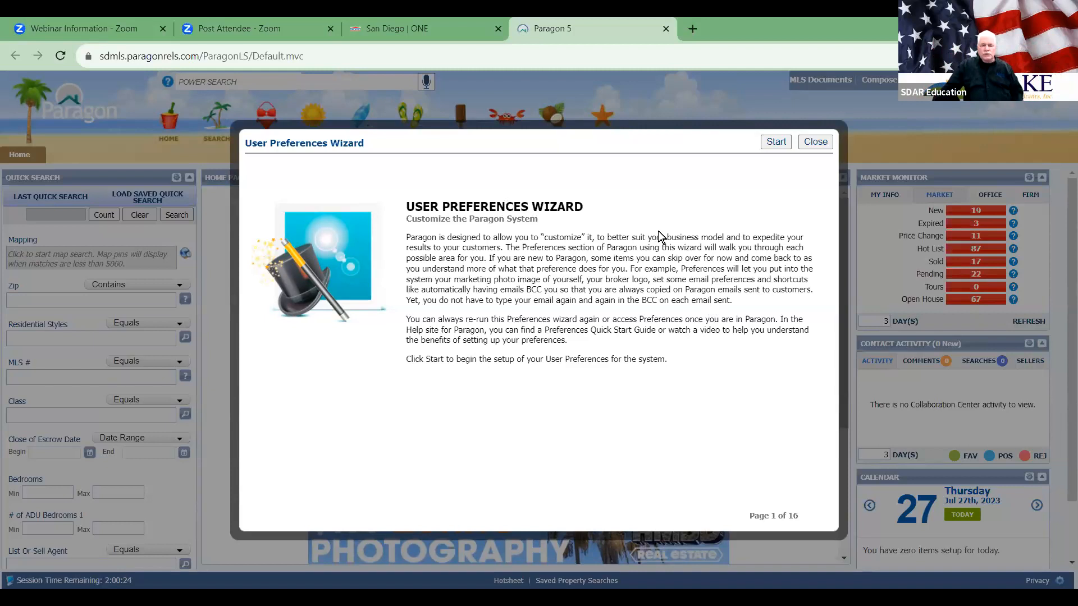
Step: Start the User Preferences Wizard to reach the Agent Image page (2 of 16)
left_click(776, 143)
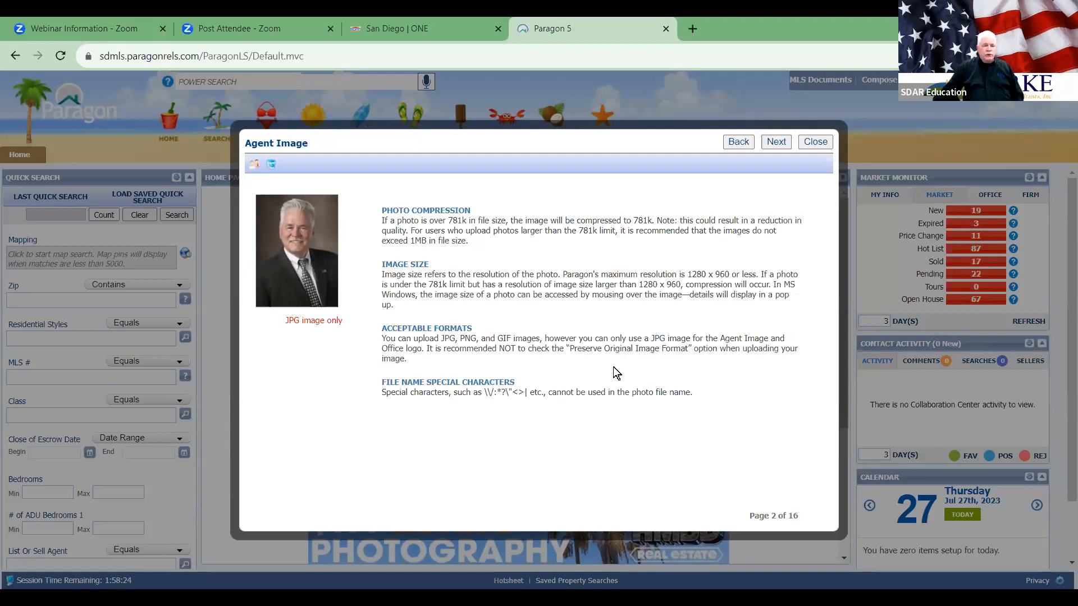
left_click(301, 278)
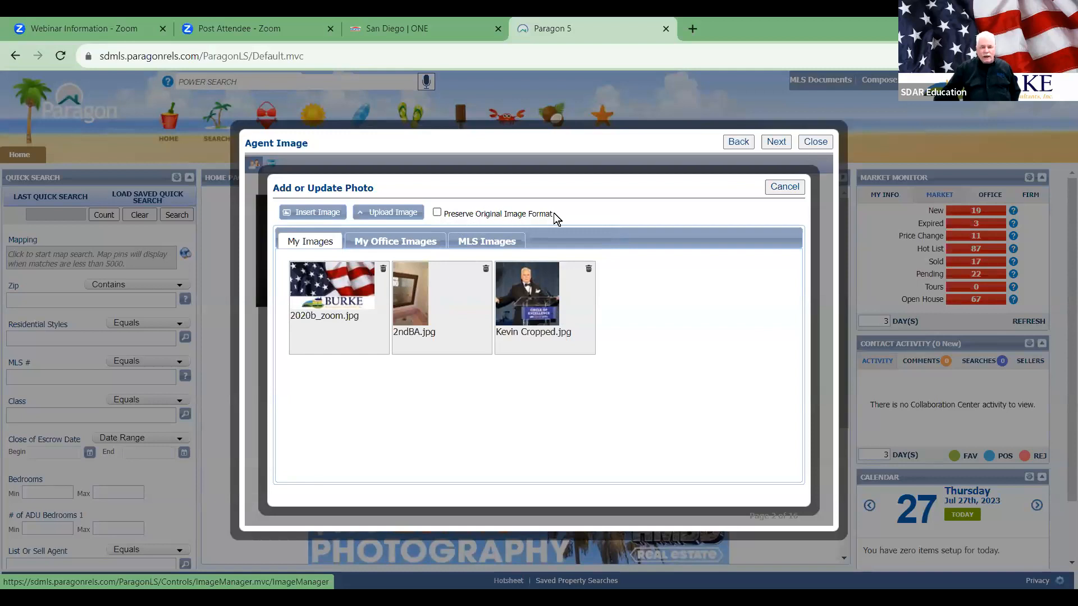
left_click(784, 187)
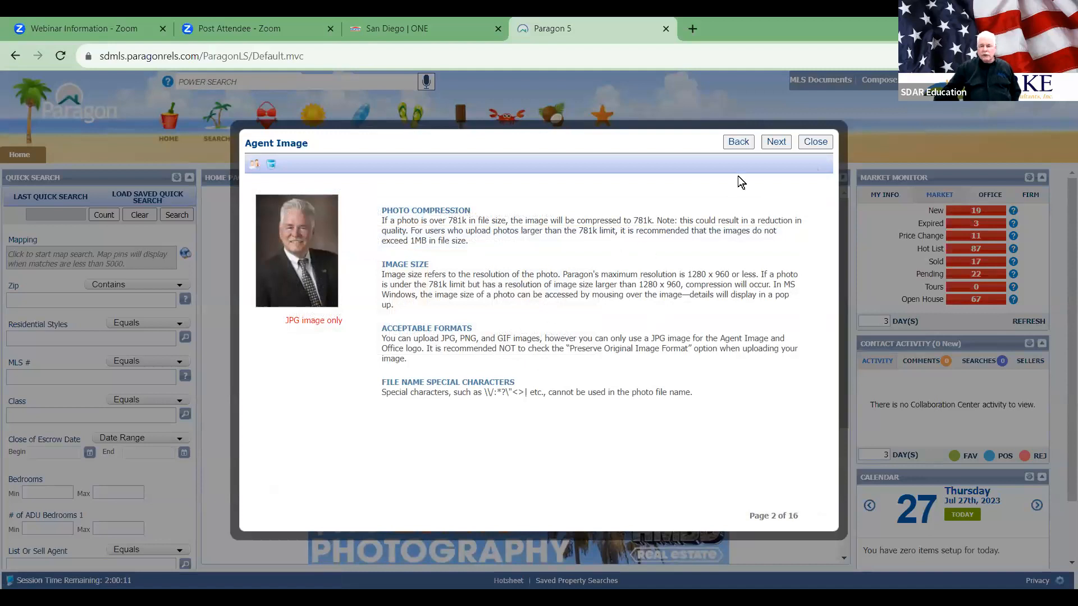
Step: Advance past Agent Image to the Office Logo page (3 of 16)
left_click(777, 143)
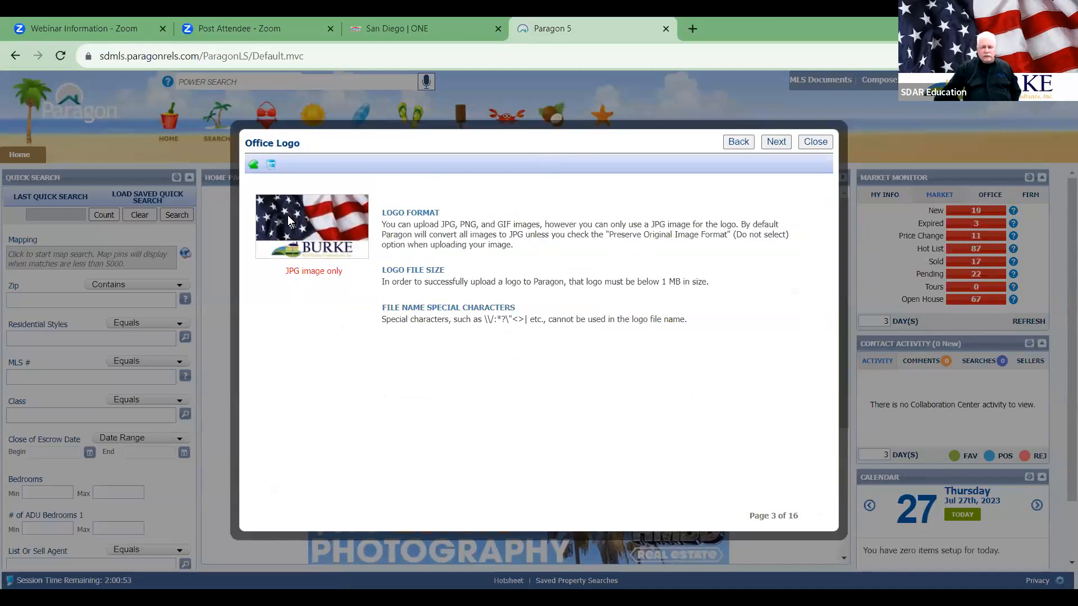
Step: Open the office logo image picker and begin uploading a picture from the computer
left_click(254, 165)
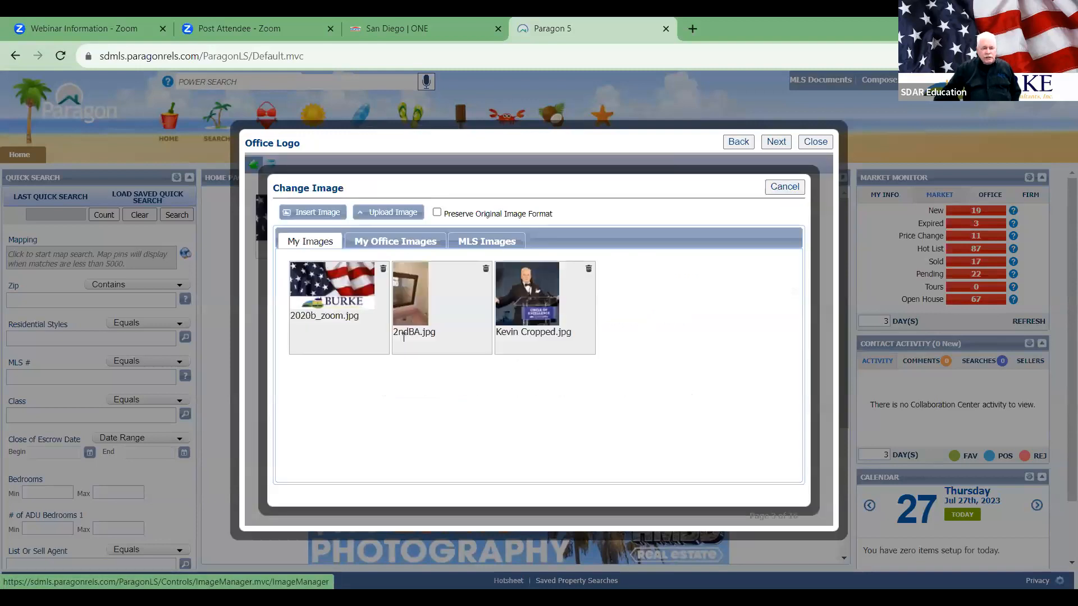
left_click(384, 215)
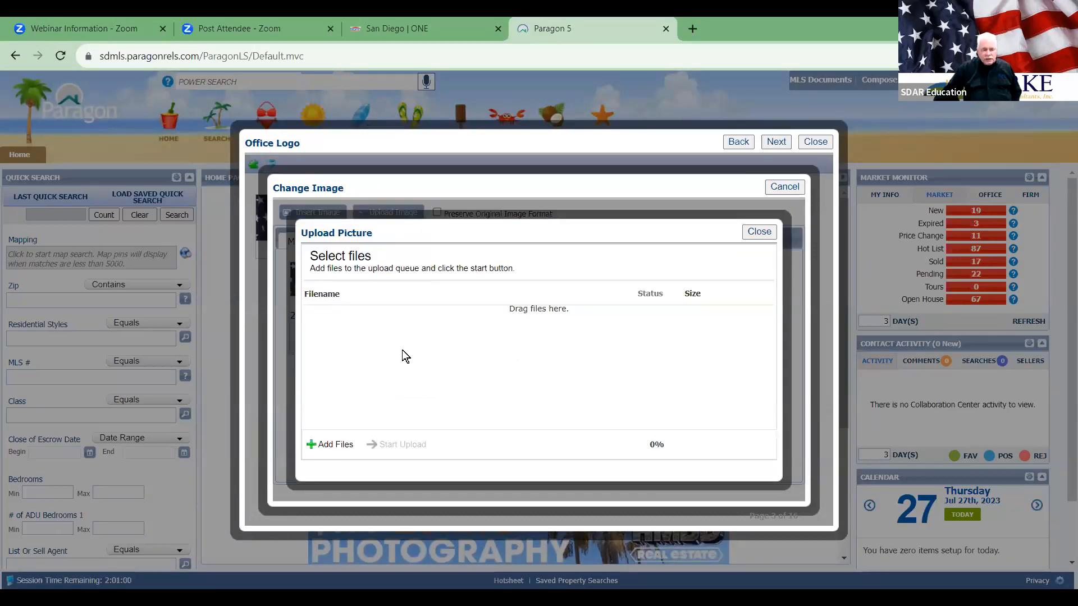
left_click(333, 445)
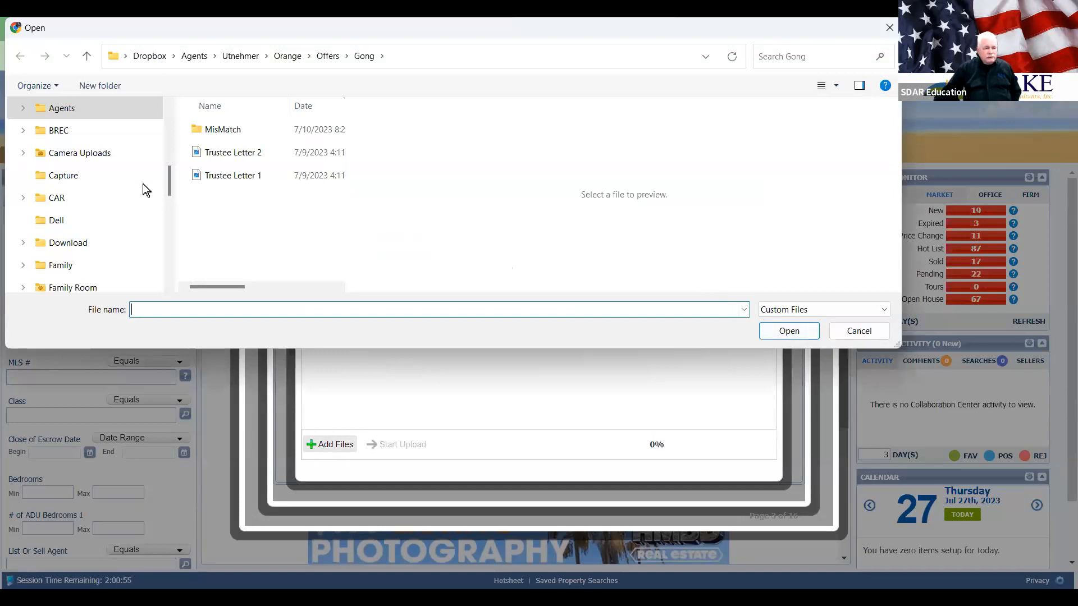
Step: Pick NEW logo BREC_Resized from Dropbox > BREC > Marketing > Logos, sorted by name
left_click(23, 129)
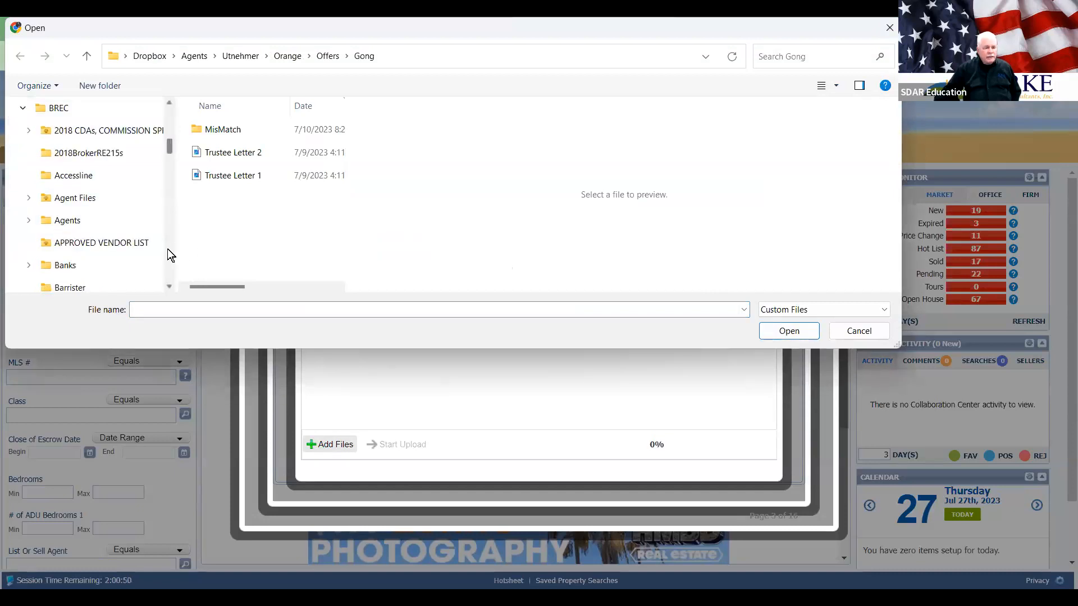
scroll(167, 248, "down", 10)
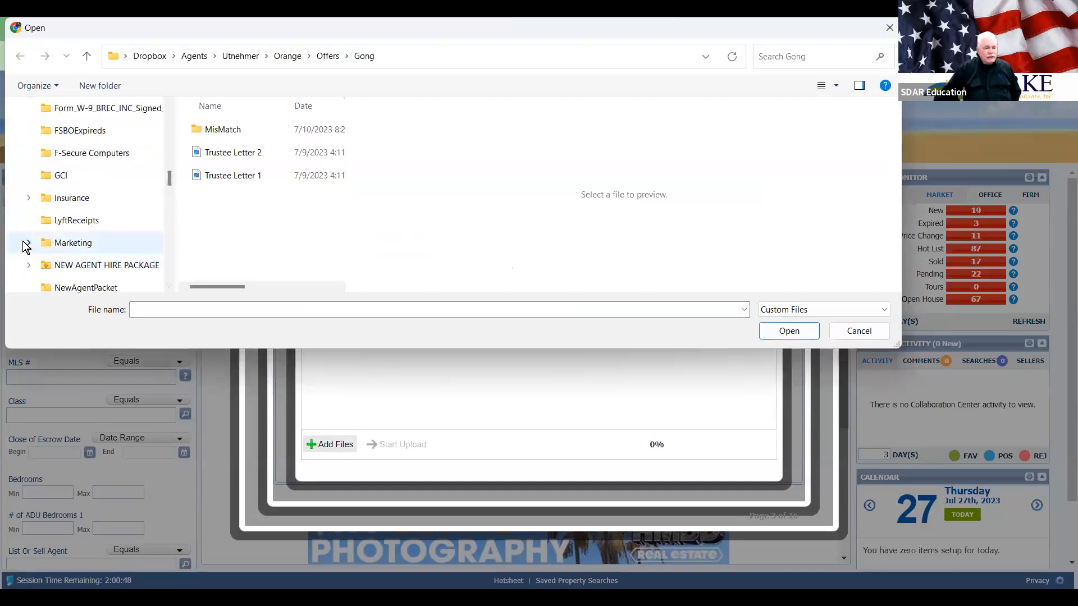
left_click(27, 242)
left_click(49, 201)
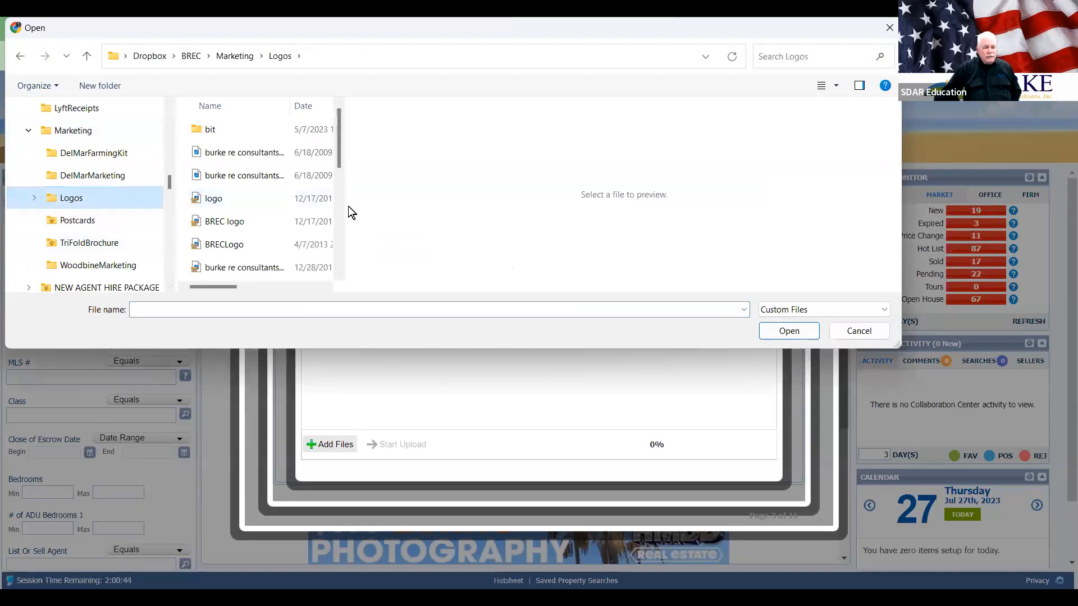
left_click_drag(344, 211, 536, 212)
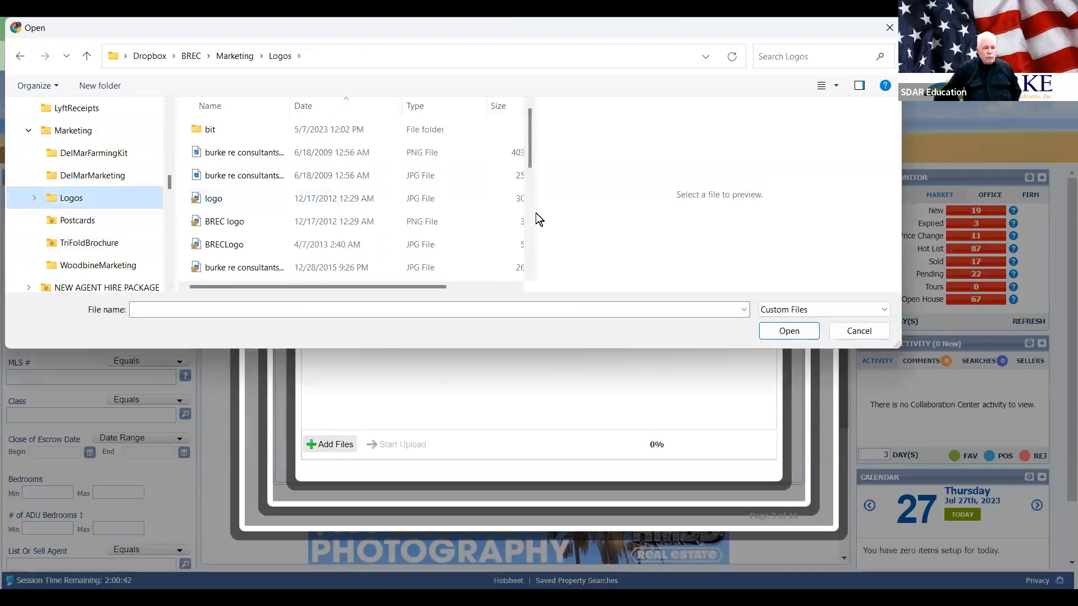
left_click(227, 108)
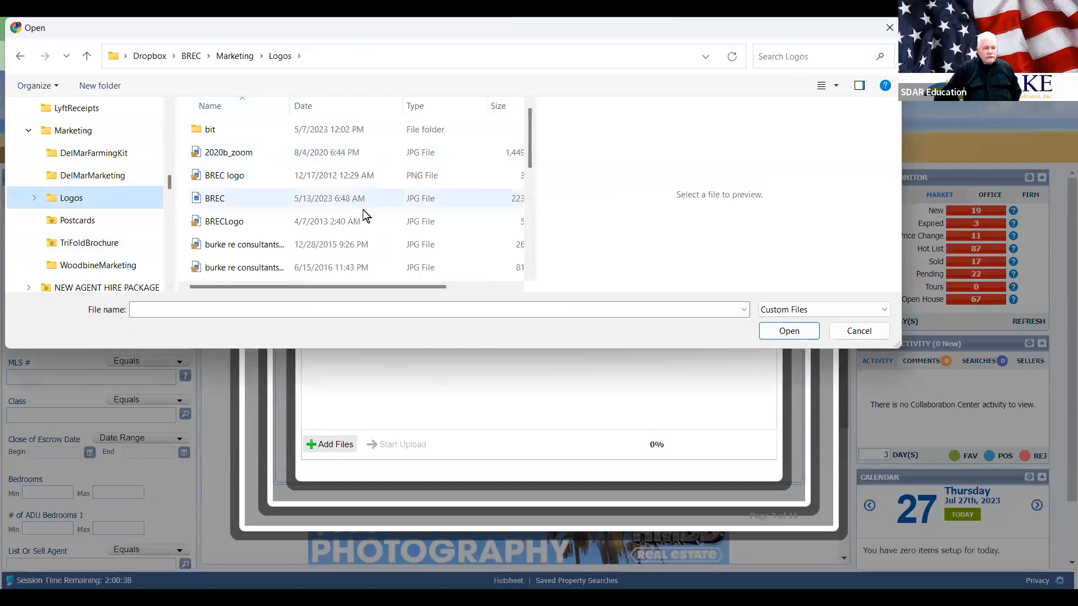
scroll(365, 222, "down", 4)
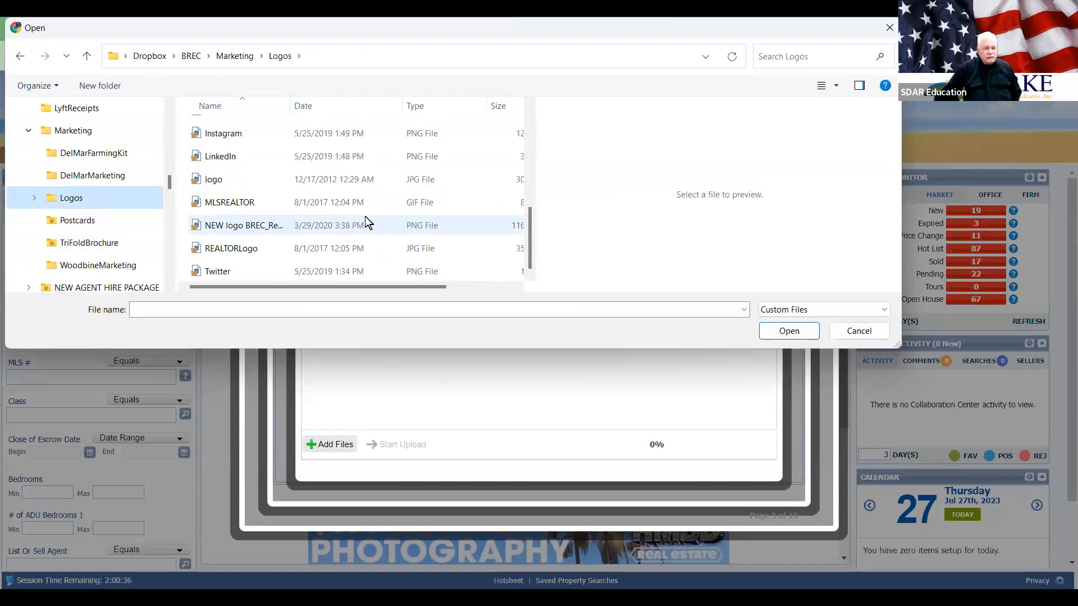
left_click(225, 227)
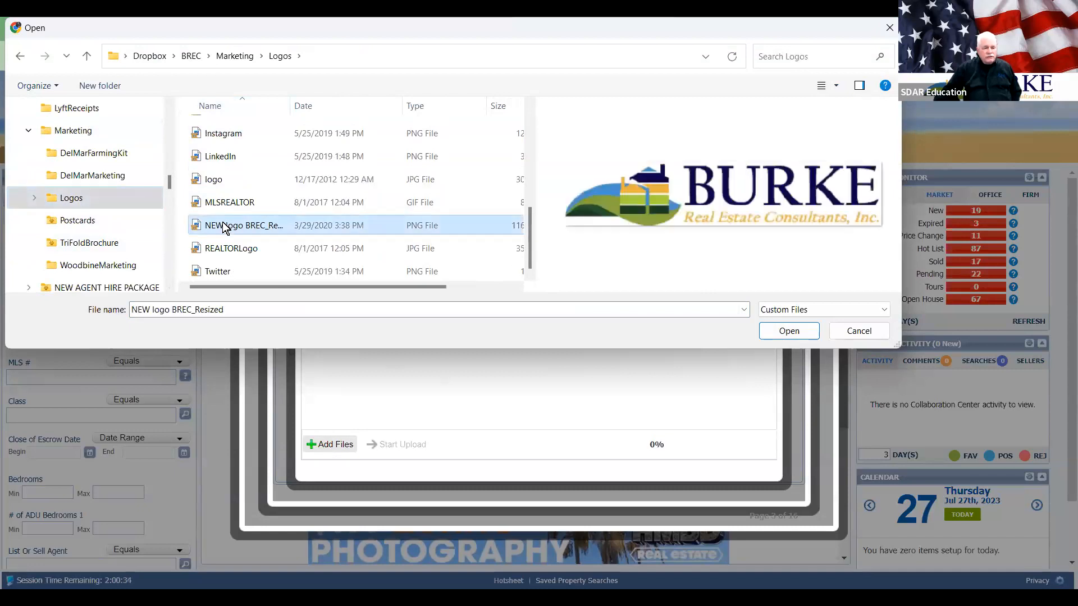
key("Return")
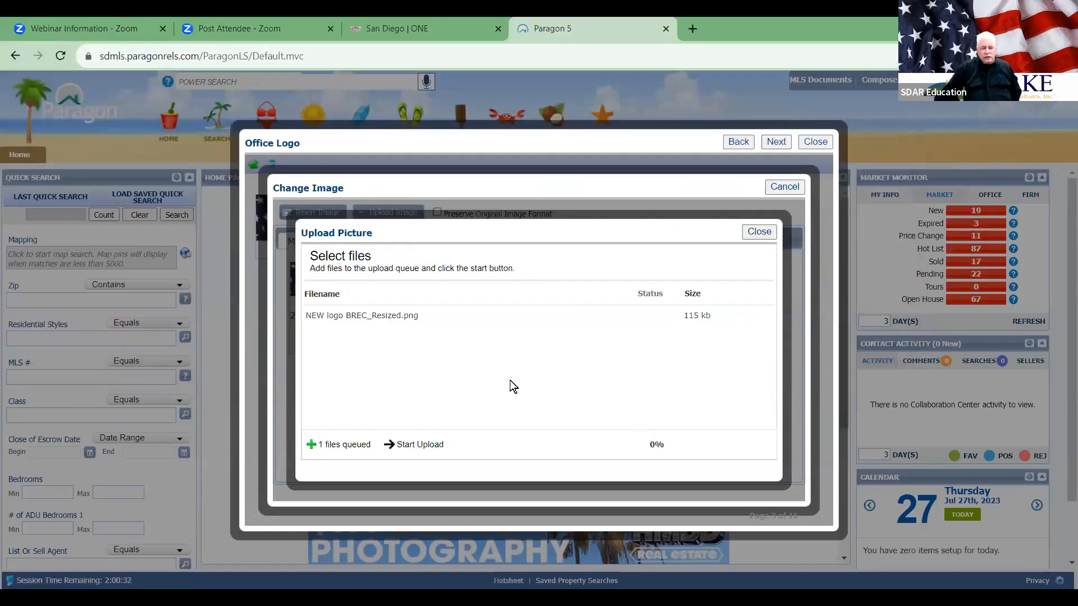
Step: Upload NEW logo BREC_Resized and insert it as the office logo
left_click(415, 445)
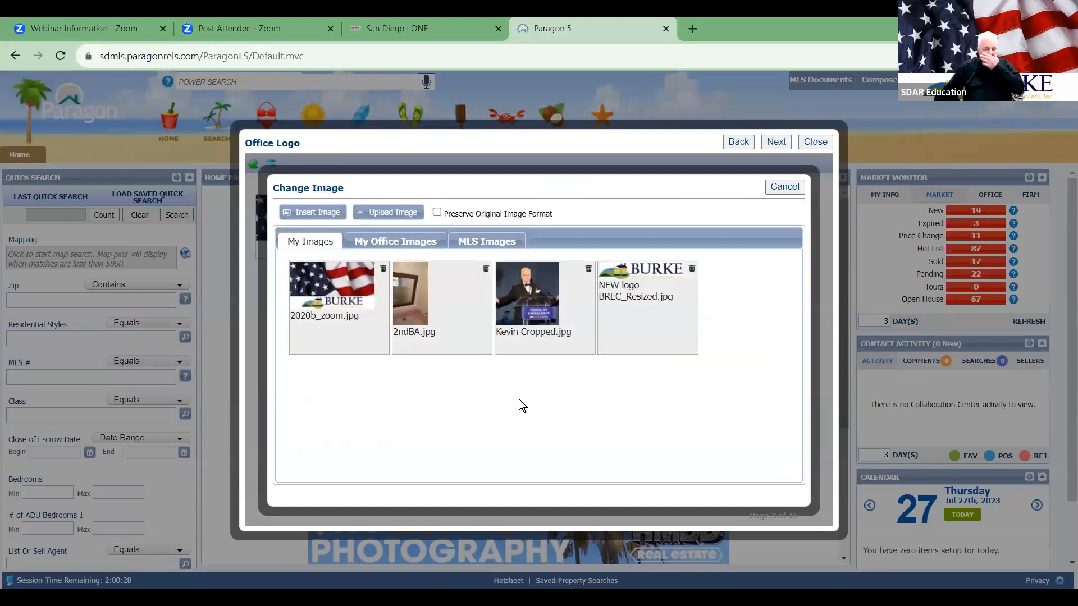
left_click(638, 302)
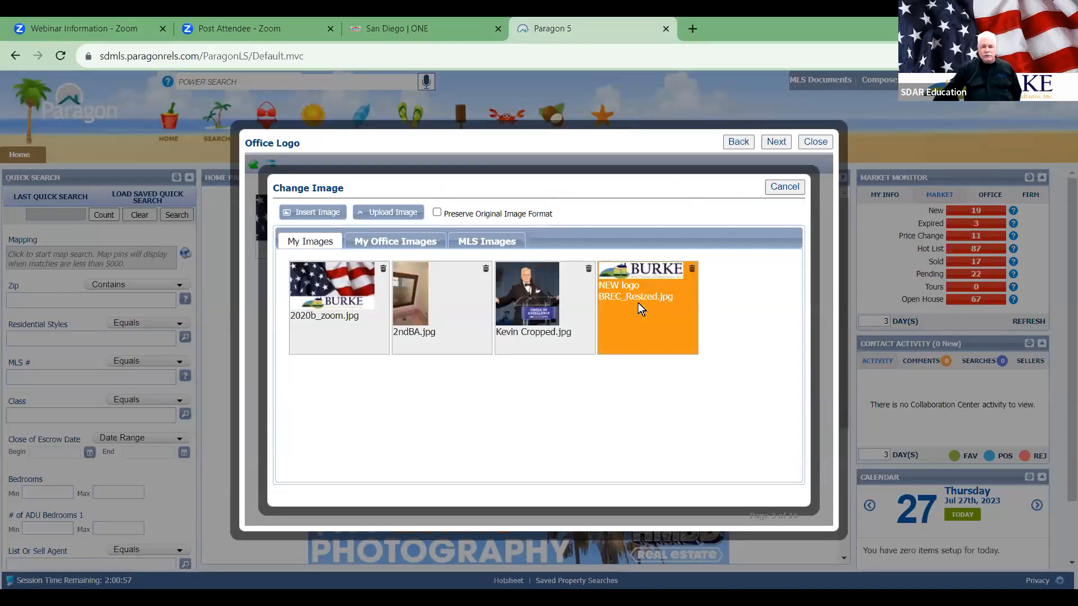
left_click(300, 214)
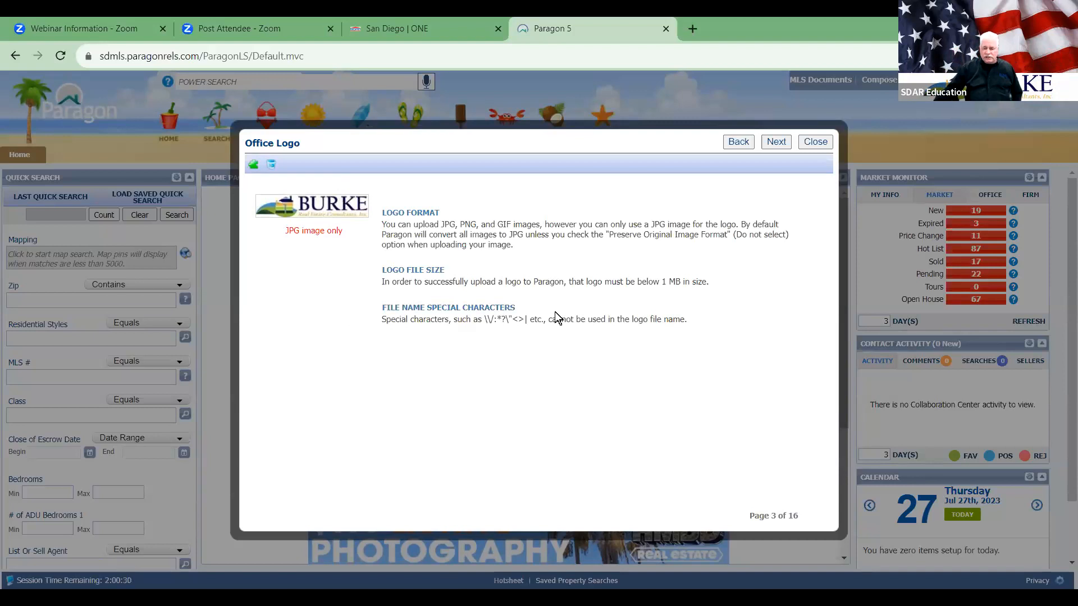
Step: Advance to Assume Identity (page 4 of 16), ticking then unticking the first user
left_click(774, 143)
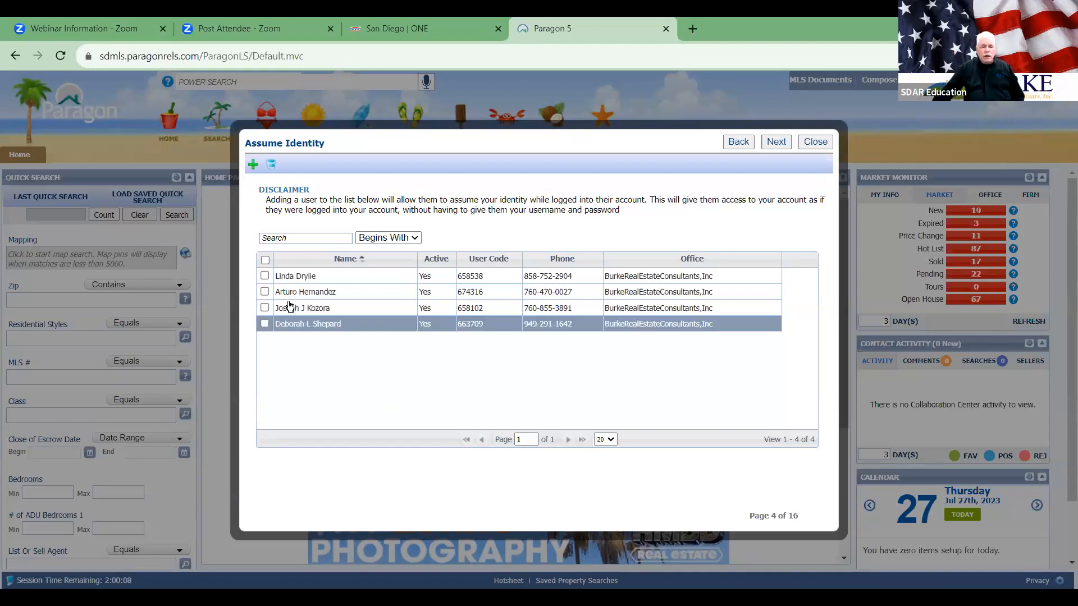
left_click(293, 278)
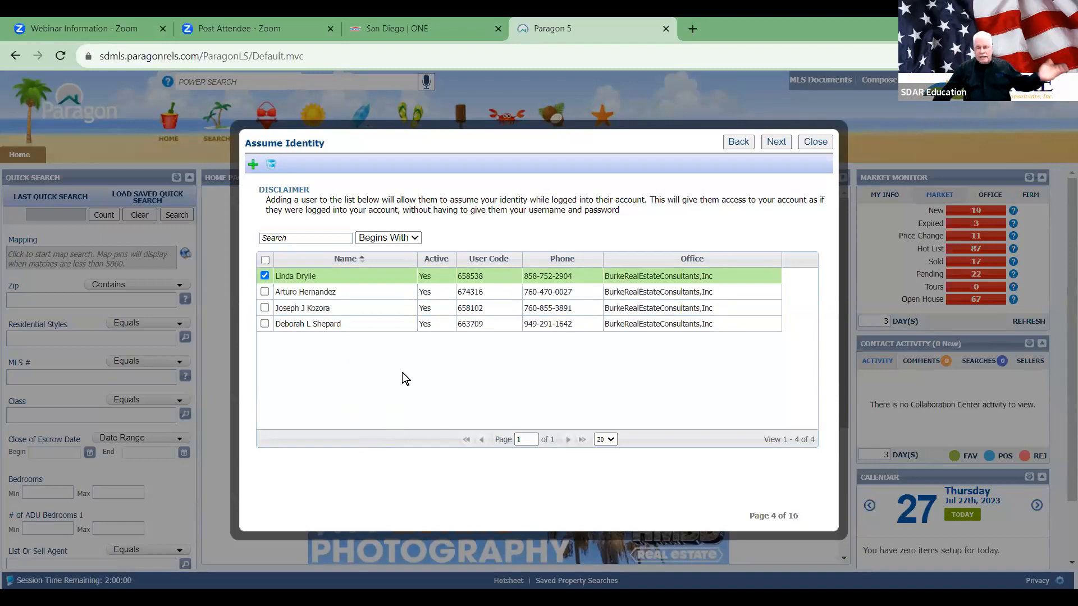
left_click(265, 275)
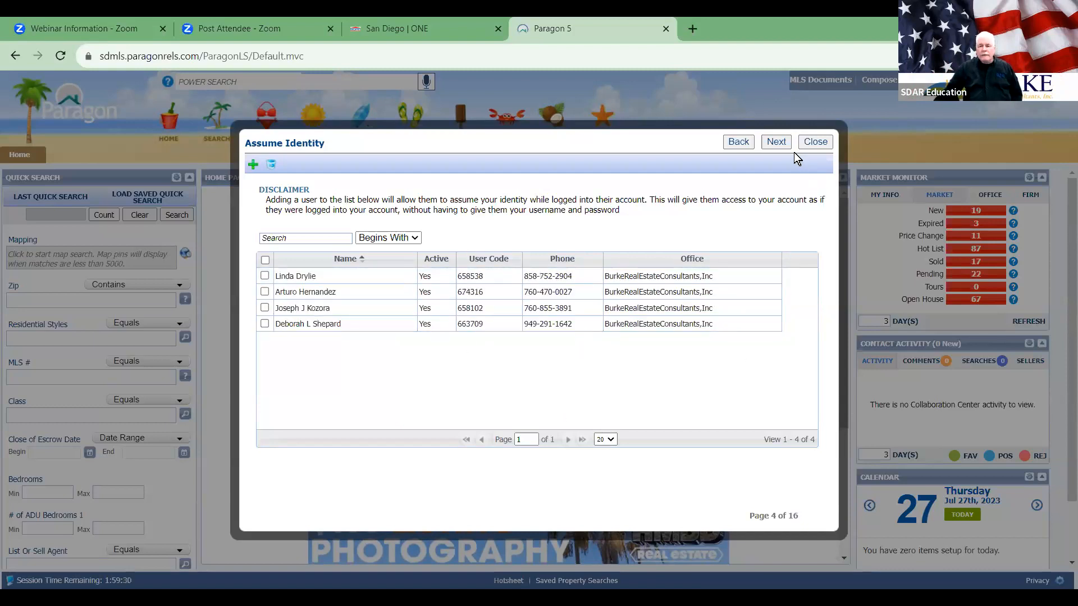
left_click(254, 168)
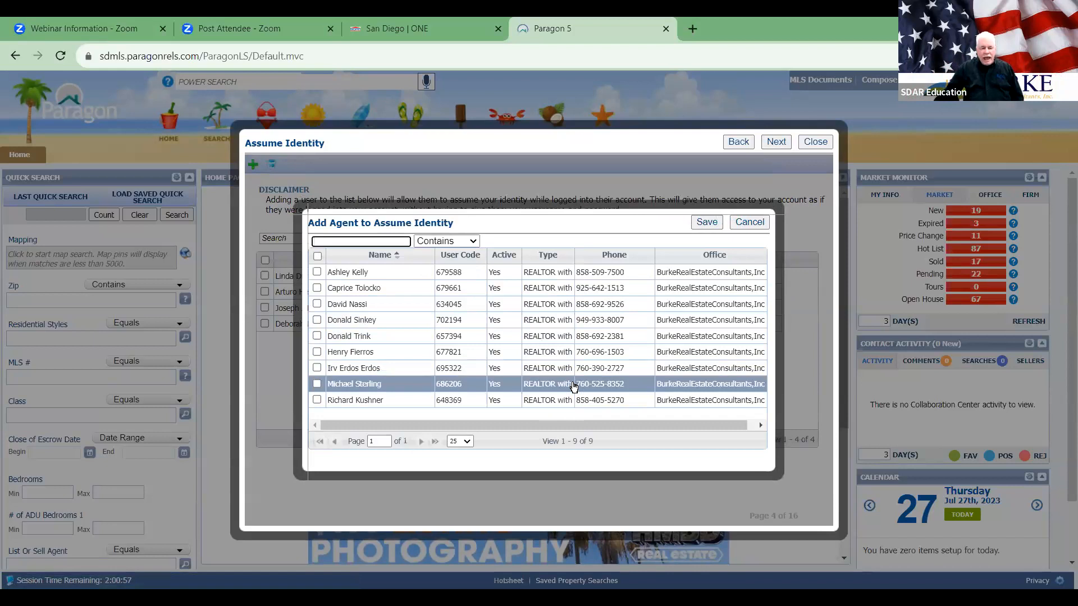
left_click(742, 222)
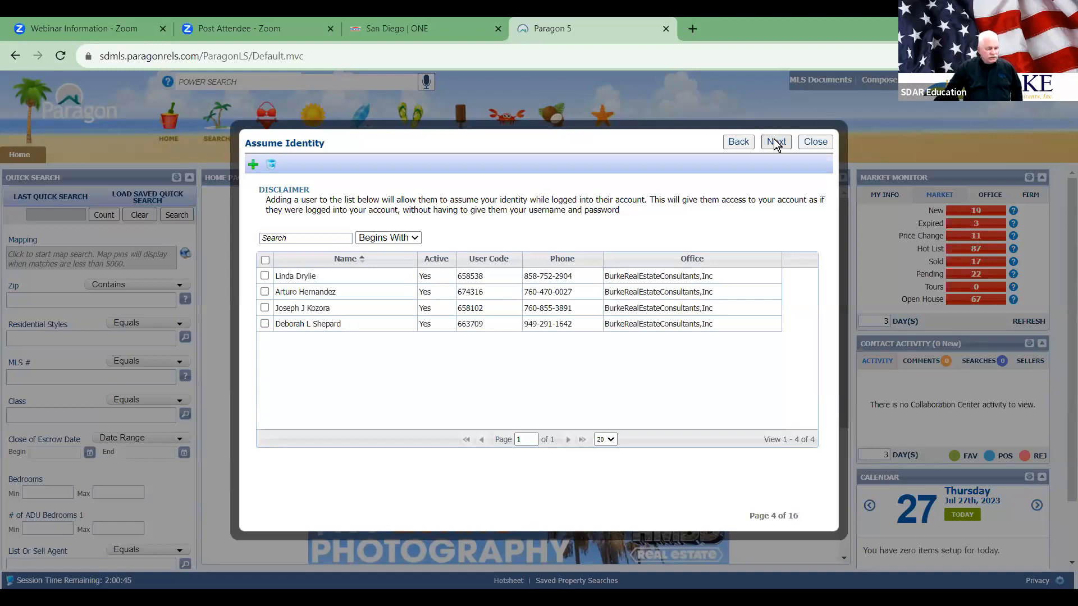
Step: Advance to Market Monitor (page 5 of 16) and change Days Back Default from 3 to 1
left_click(774, 142)
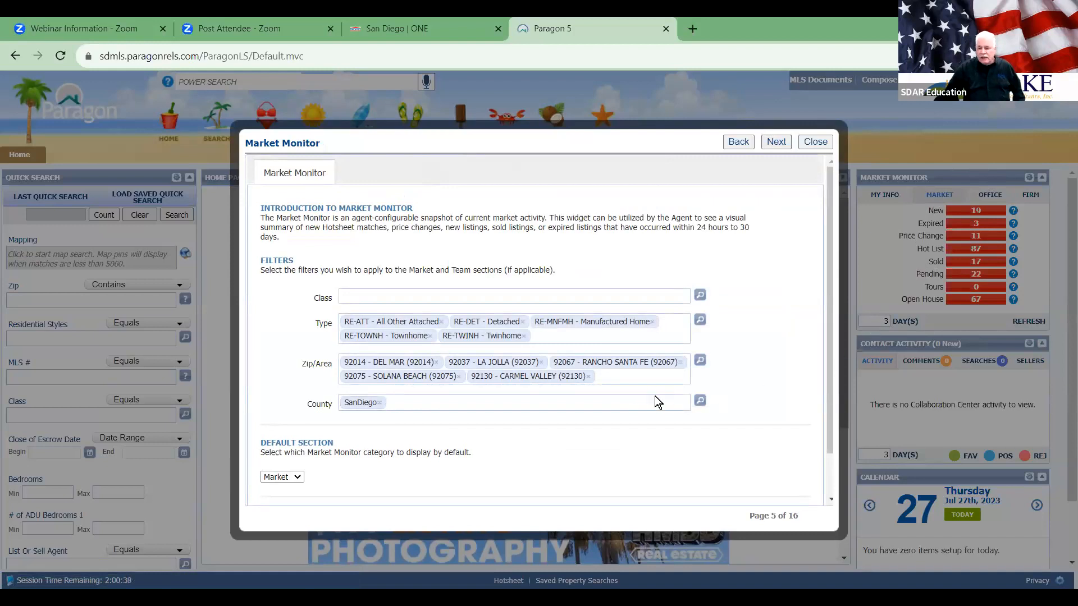
scroll(653, 400, "down", 1)
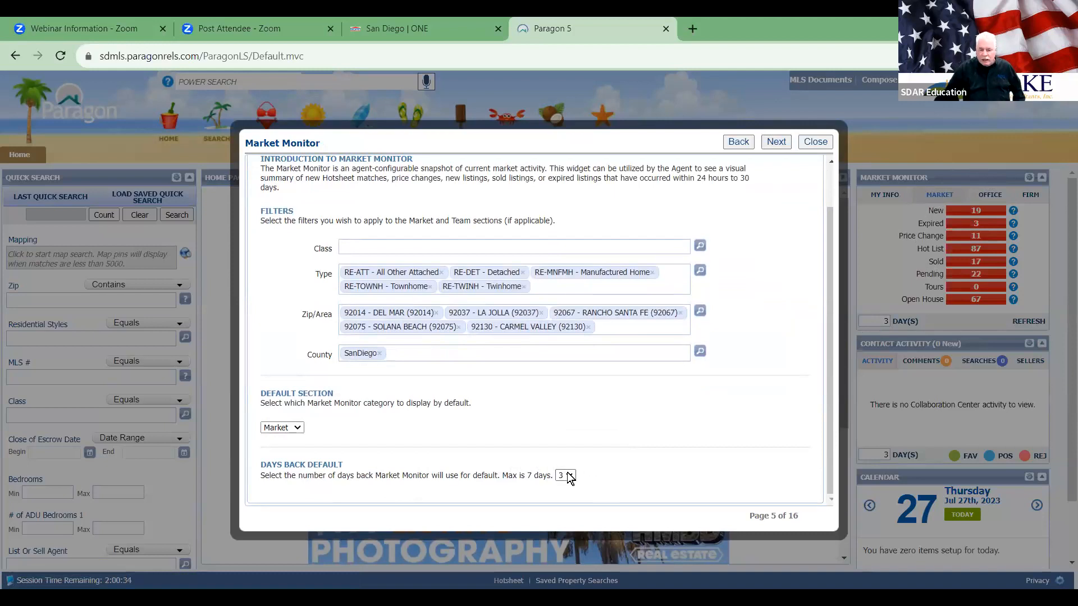
scroll(621, 463, "up", 1)
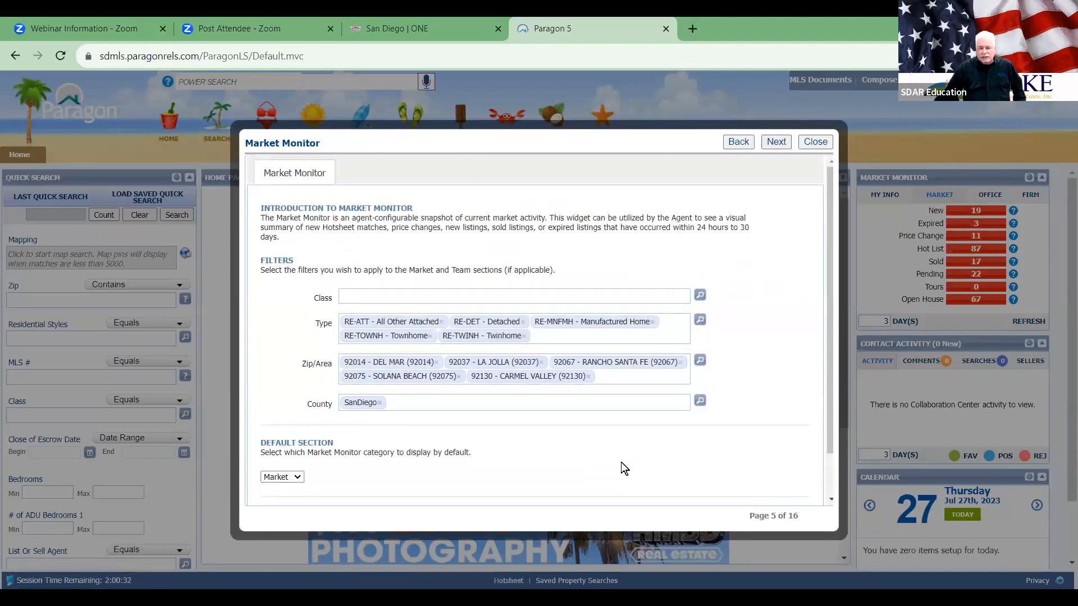
scroll(621, 462, "down", 1)
left_click(564, 475)
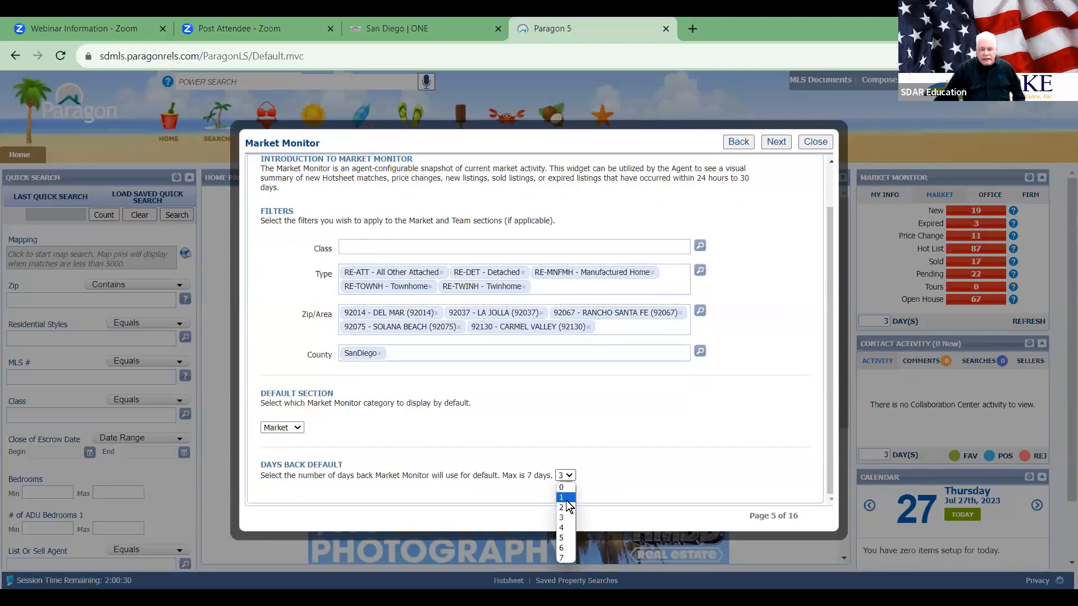
left_click(565, 498)
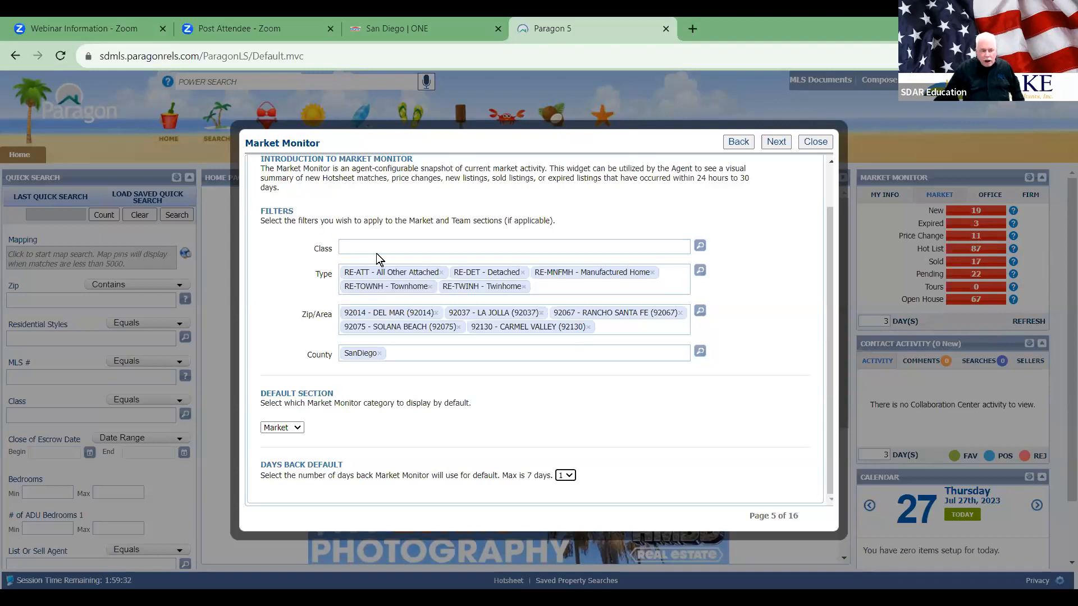
Step: Restrict the Market Monitor Class filter to RE, RI, LN and RT, then save
left_click(700, 246)
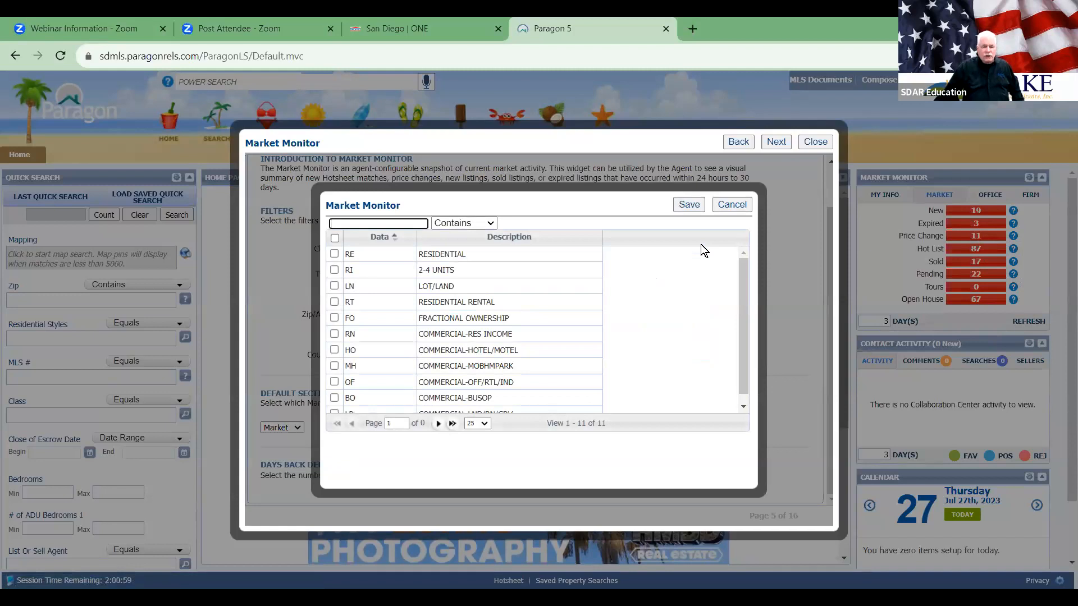
scroll(663, 305, "down", 1)
scroll(660, 309, "up", 1)
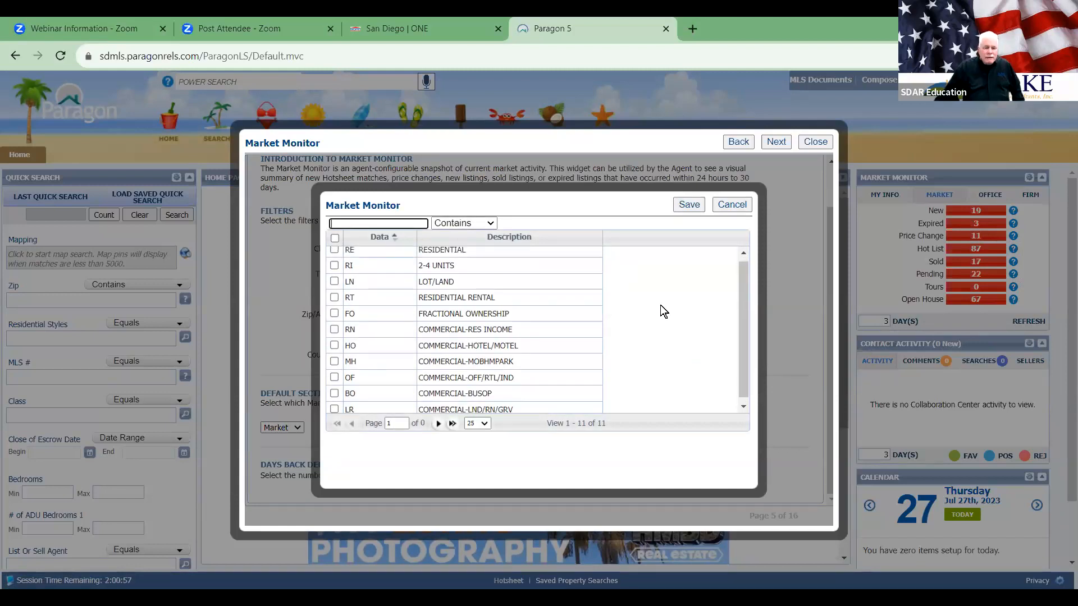
left_click(334, 254)
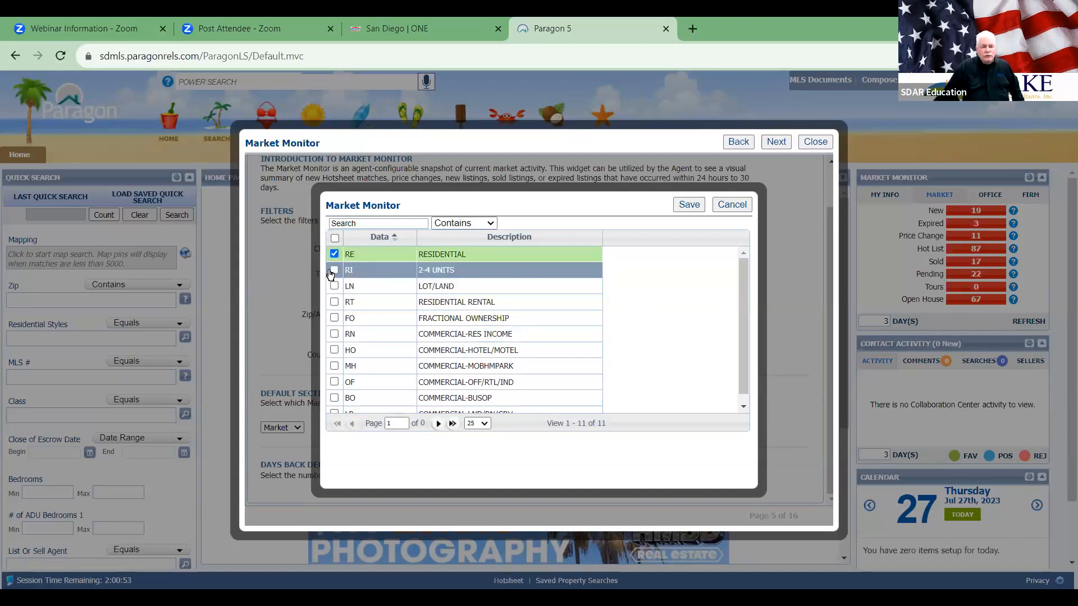
left_click(332, 270)
left_click(334, 286)
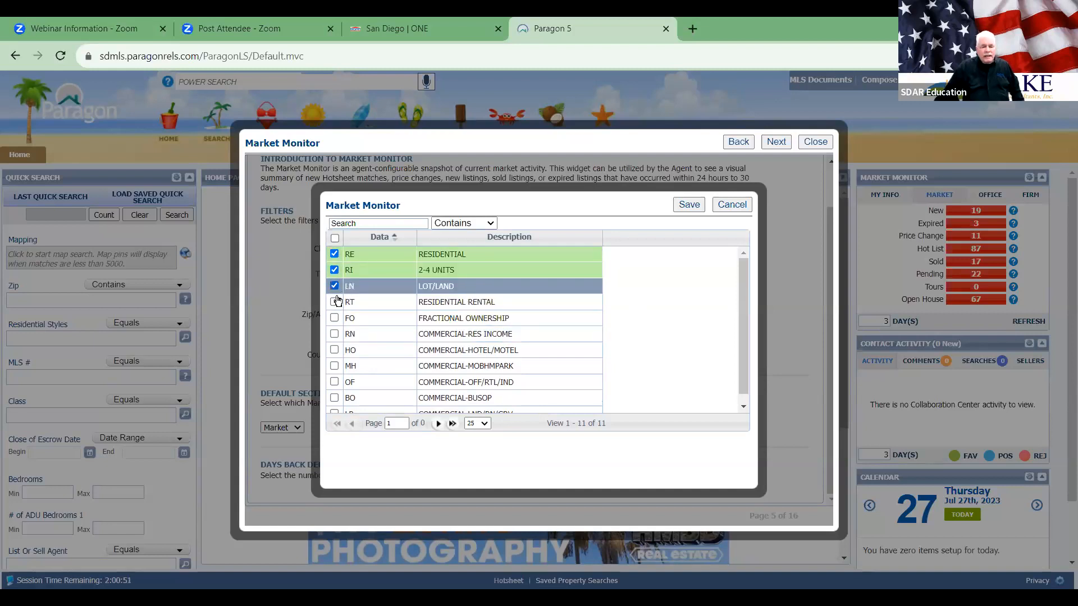
left_click(334, 301)
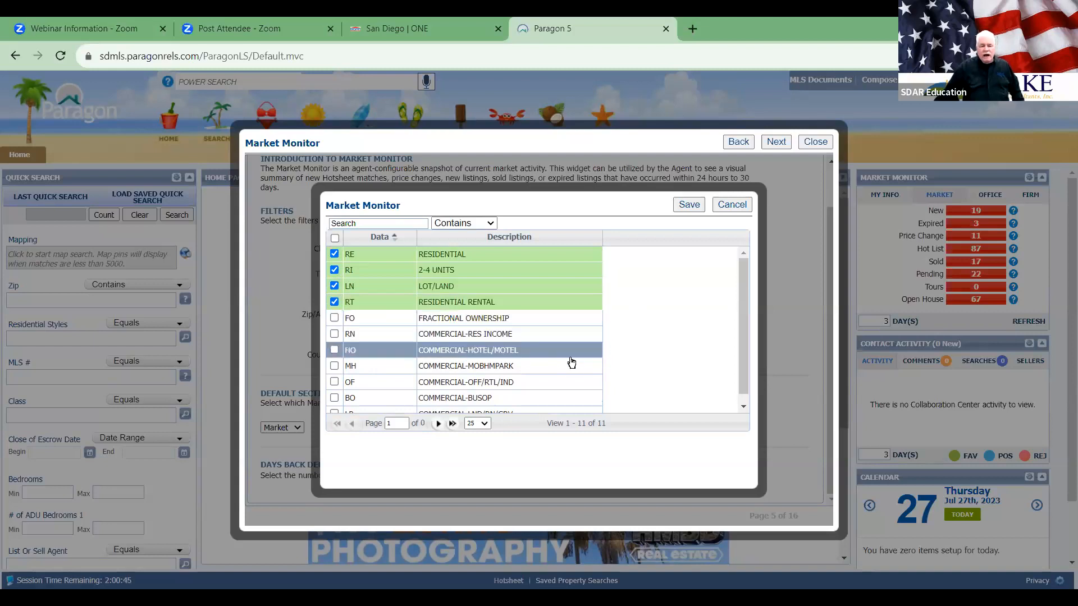
scroll(543, 378, "down", 1)
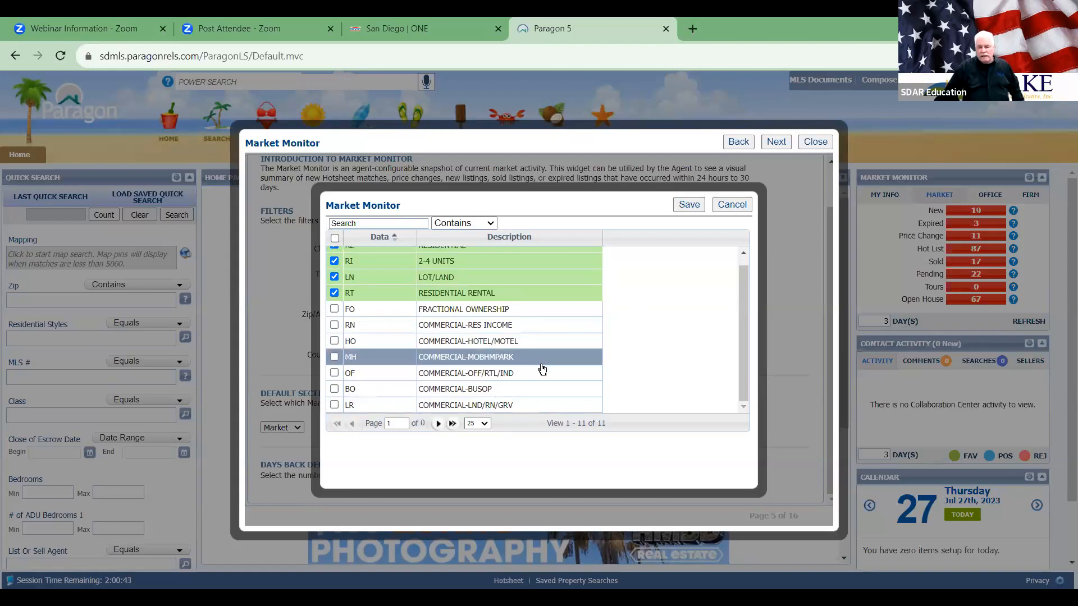
left_click(686, 206)
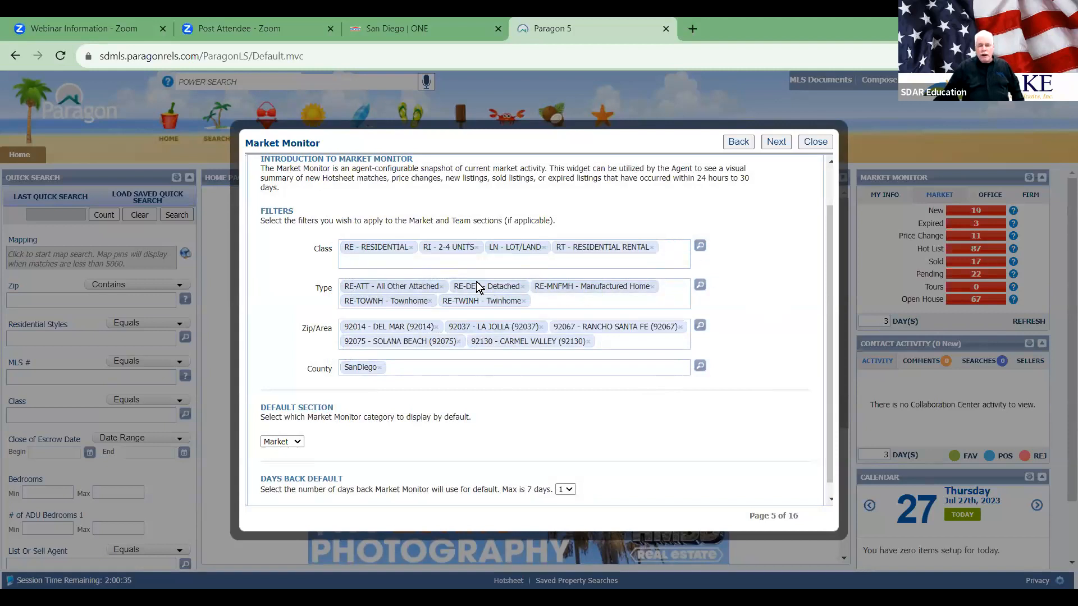
Step: Tick Mobile Home and Rowhome in the Market Monitor Type filter picker
left_click(702, 286)
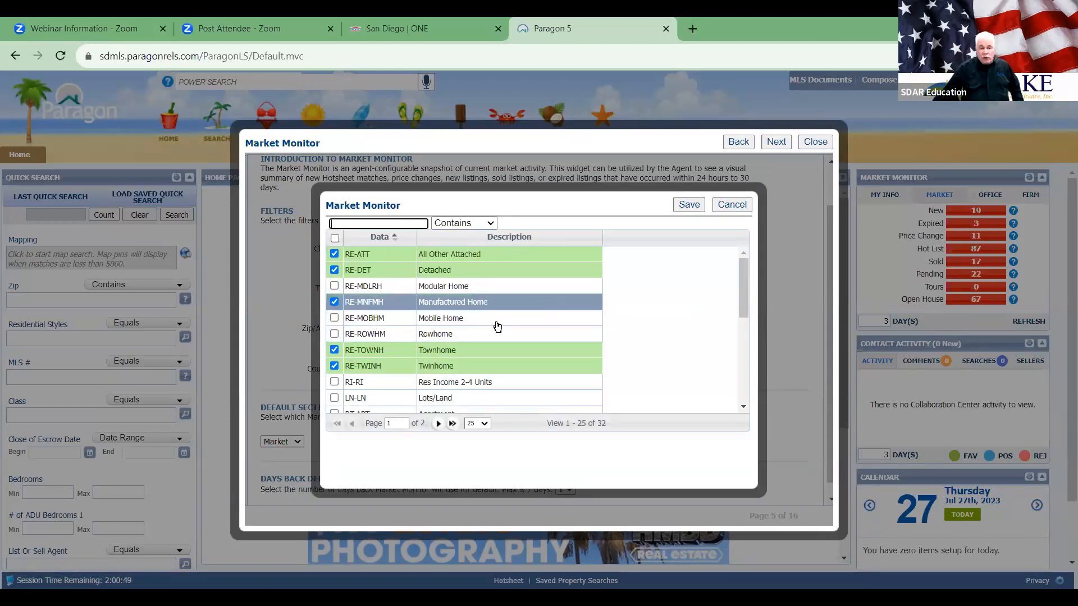
left_click(335, 318)
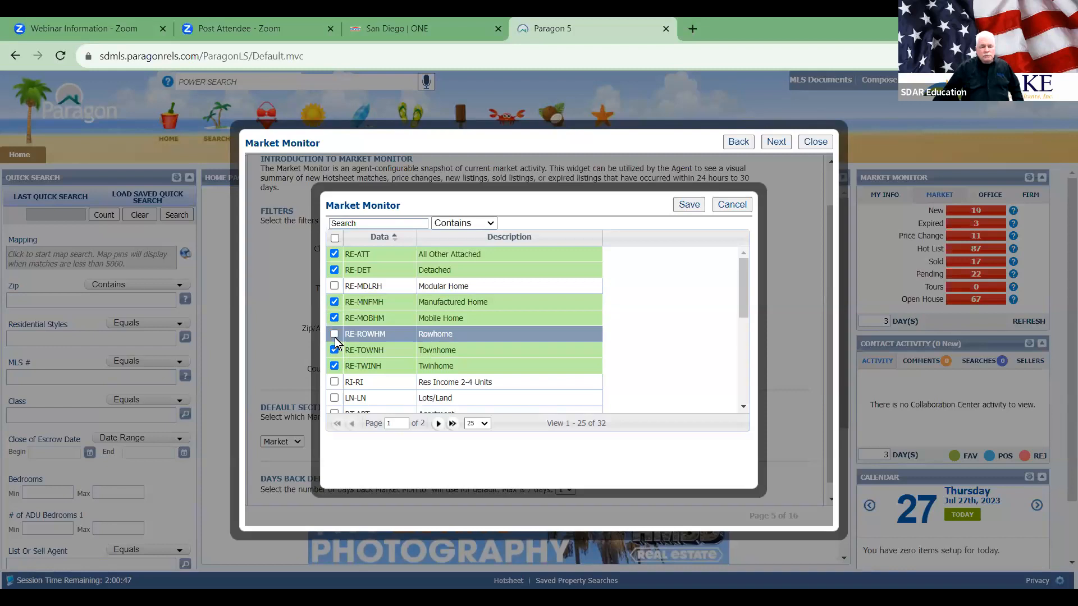
left_click(334, 335)
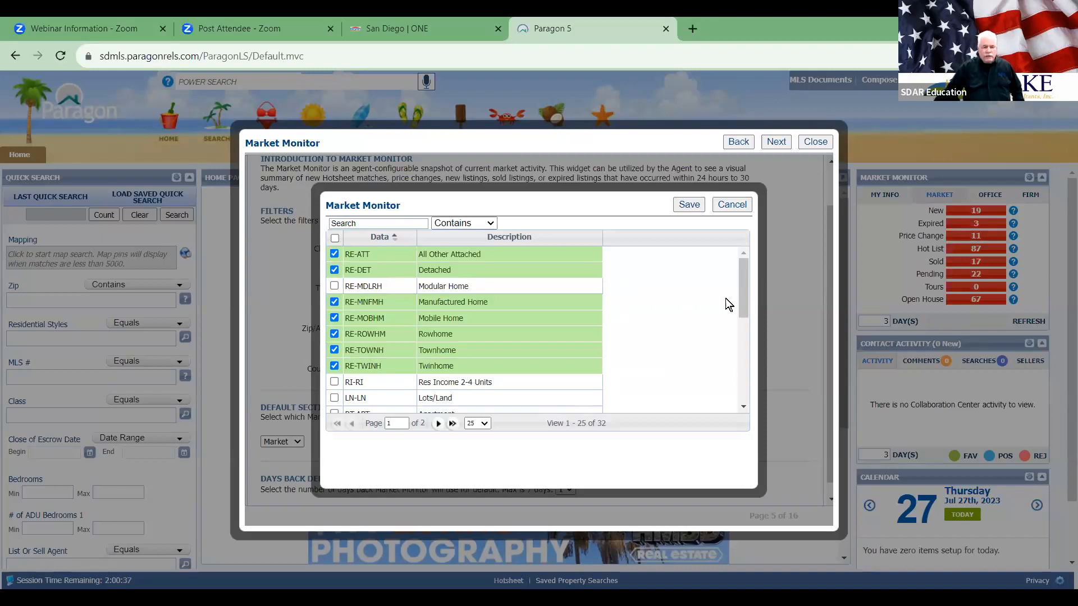
scroll(528, 330, "down", 1)
scroll(528, 330, "down", 1)
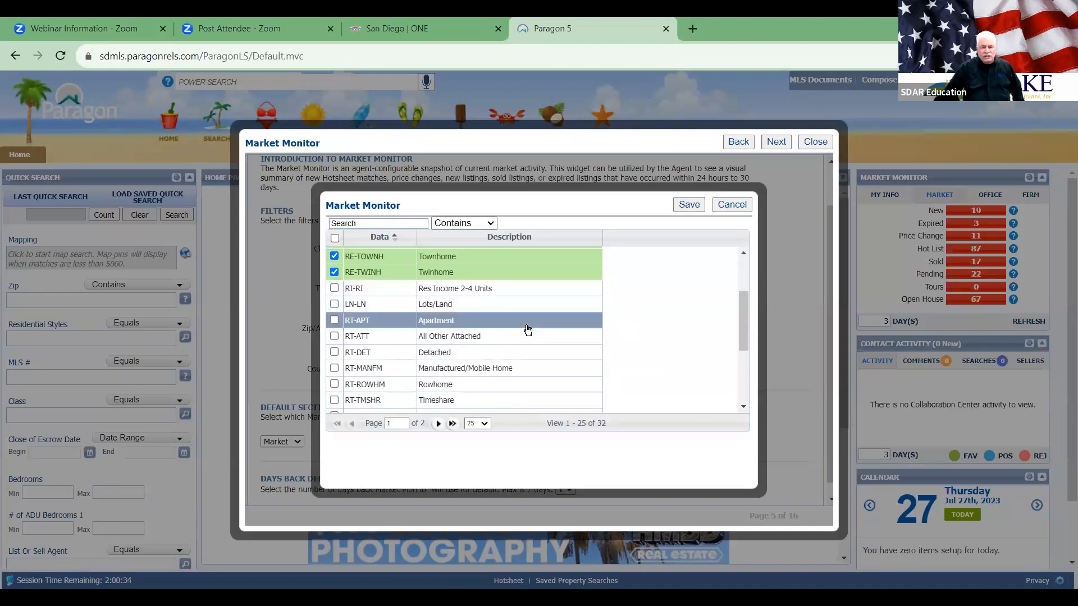
scroll(527, 330, "up", 2)
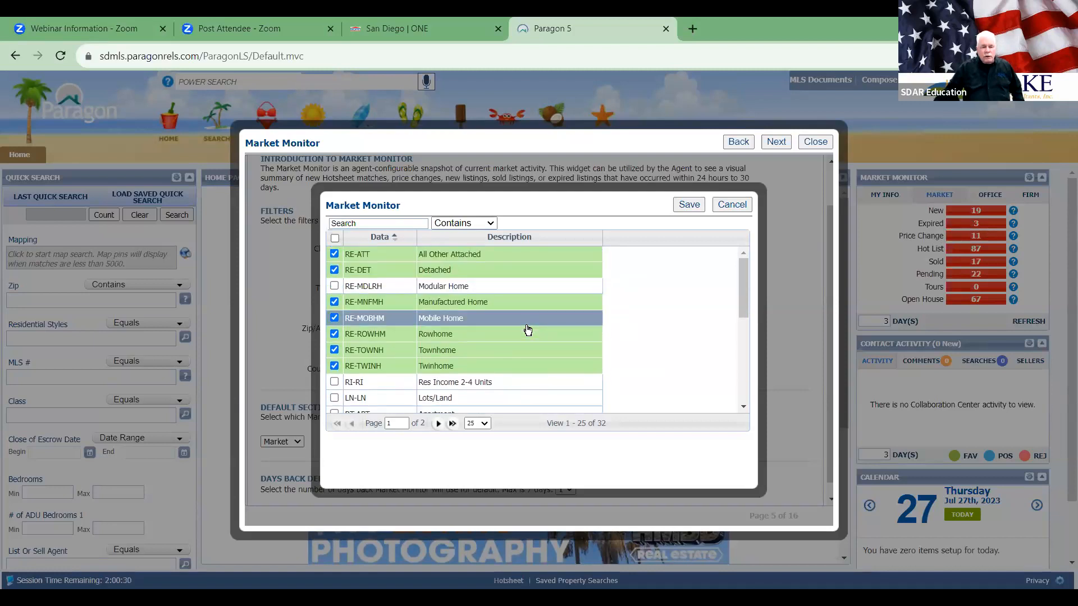
scroll(527, 330, "down", 3)
scroll(524, 328, "up", 1)
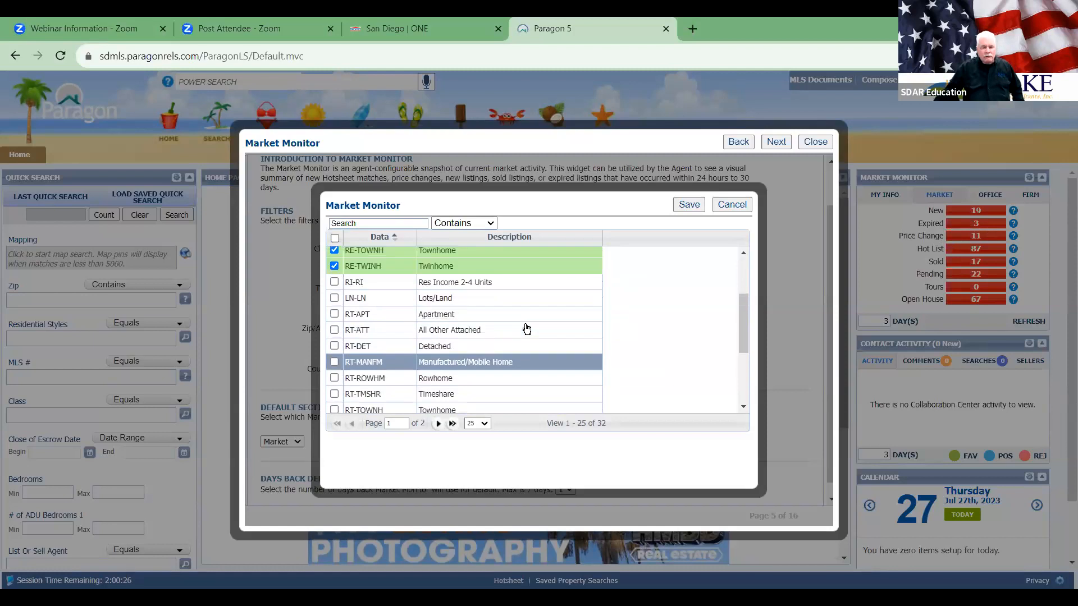
Step: Add RI-RI, LN-LN and the RT ATT, DET, MANFM, TOWNH, TWNHM types, then save
left_click(334, 287)
left_click(335, 304)
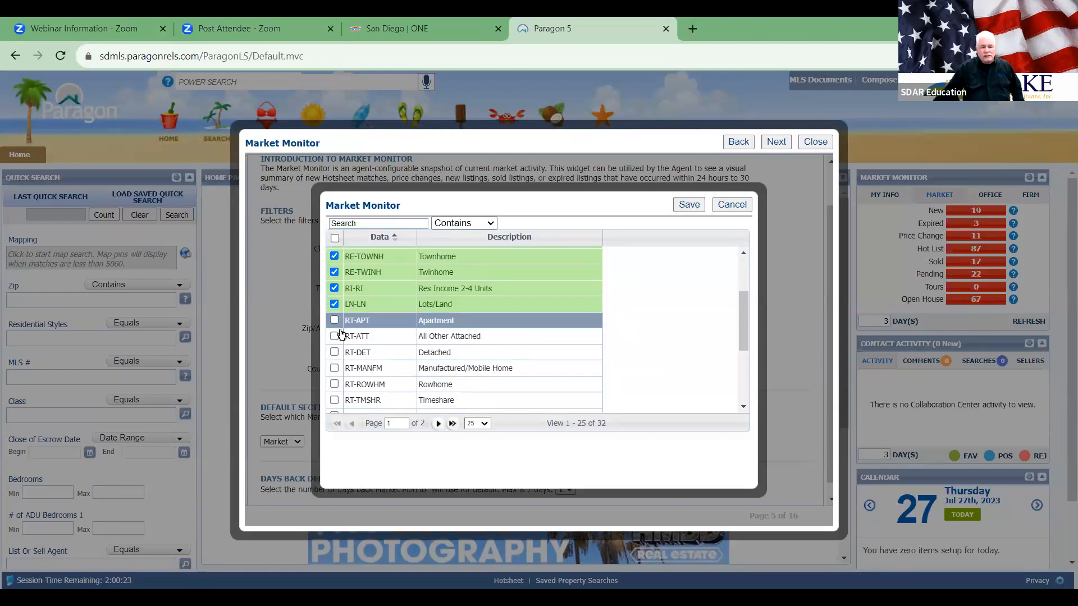
left_click(335, 335)
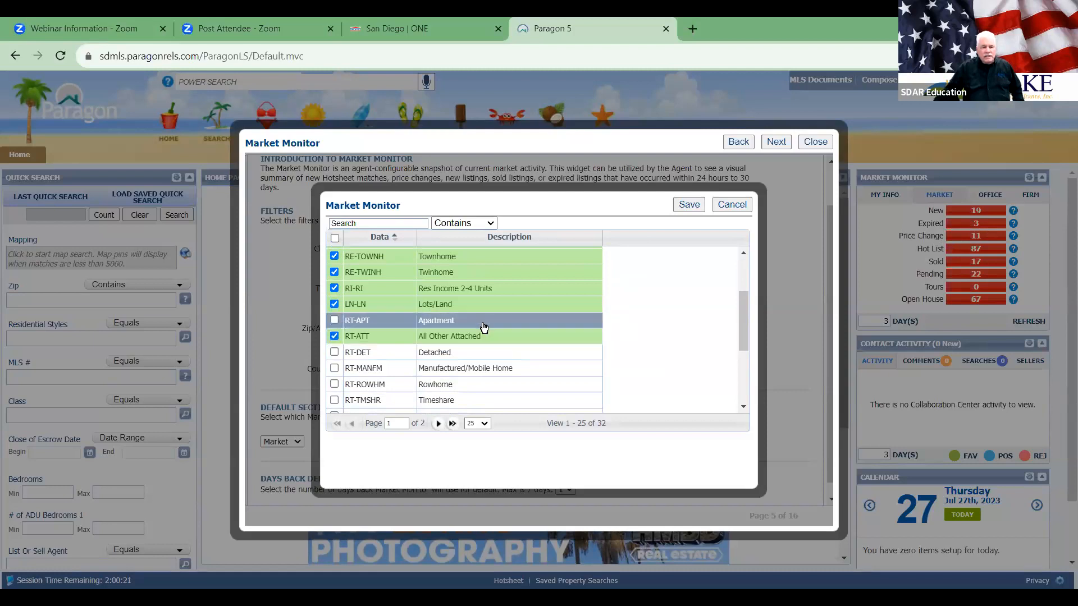
scroll(515, 323, "down", 1)
left_click(334, 306)
left_click(377, 327)
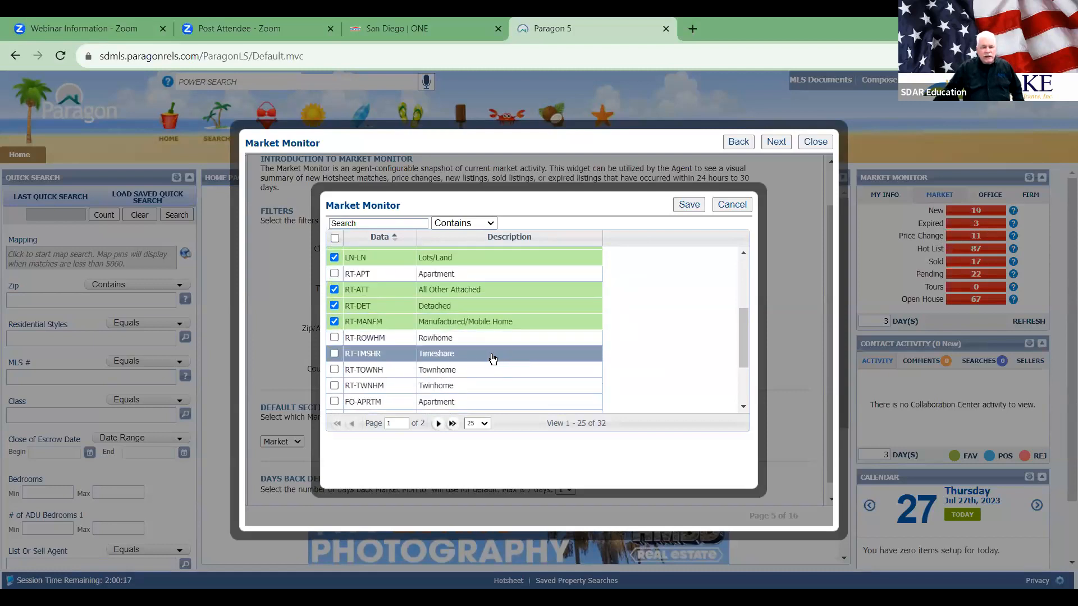
left_click(334, 370)
left_click(334, 385)
scroll(672, 338, "down", 3)
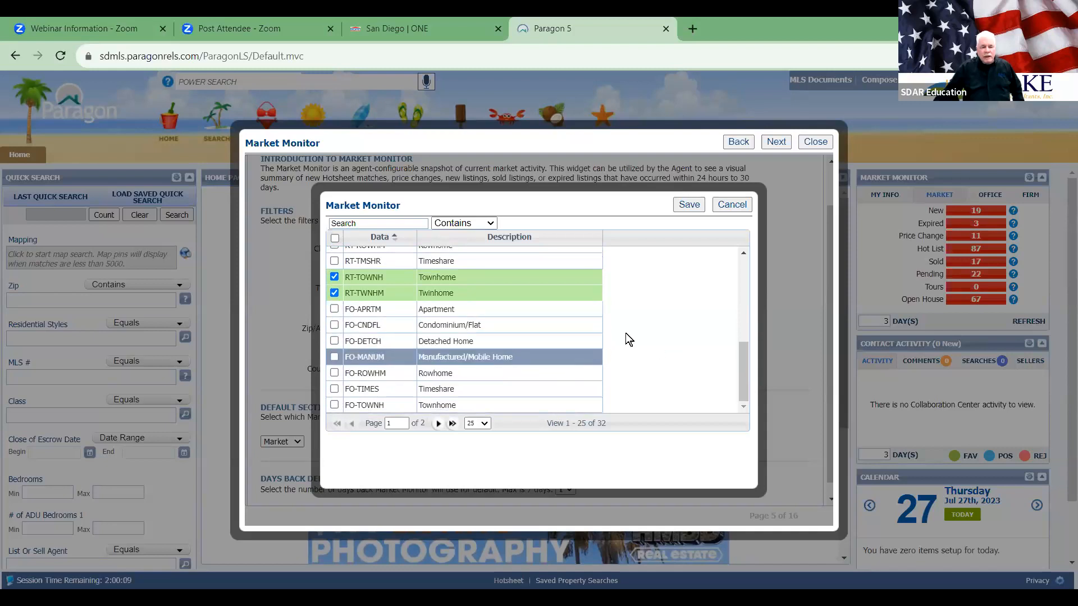
left_click(689, 208)
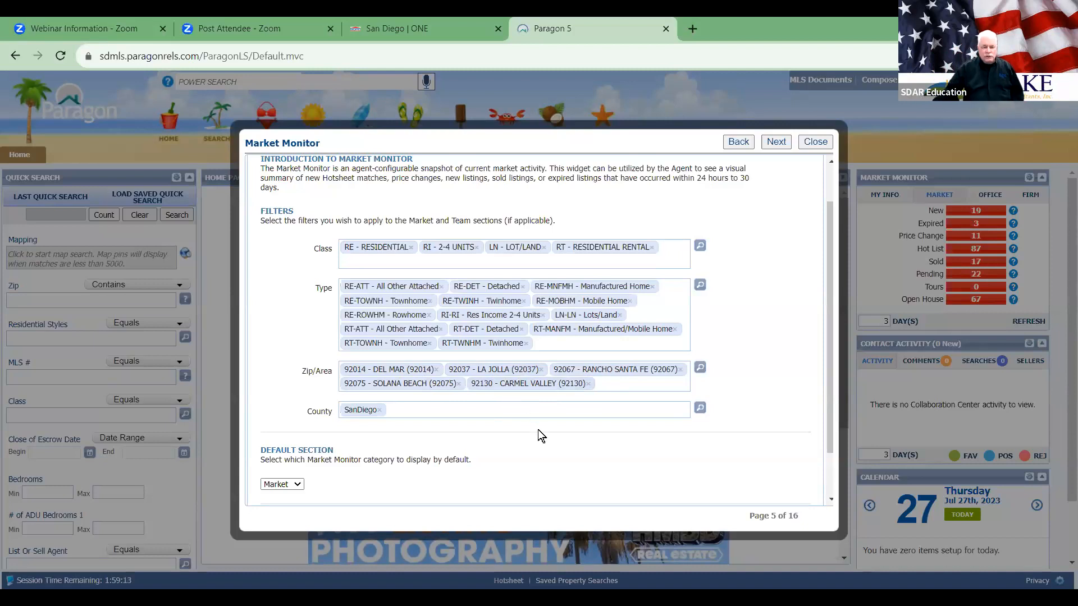
Step: Keep Market as the Default Section and advance to Search Options, page 6 of 16
scroll(524, 415, "down", 1)
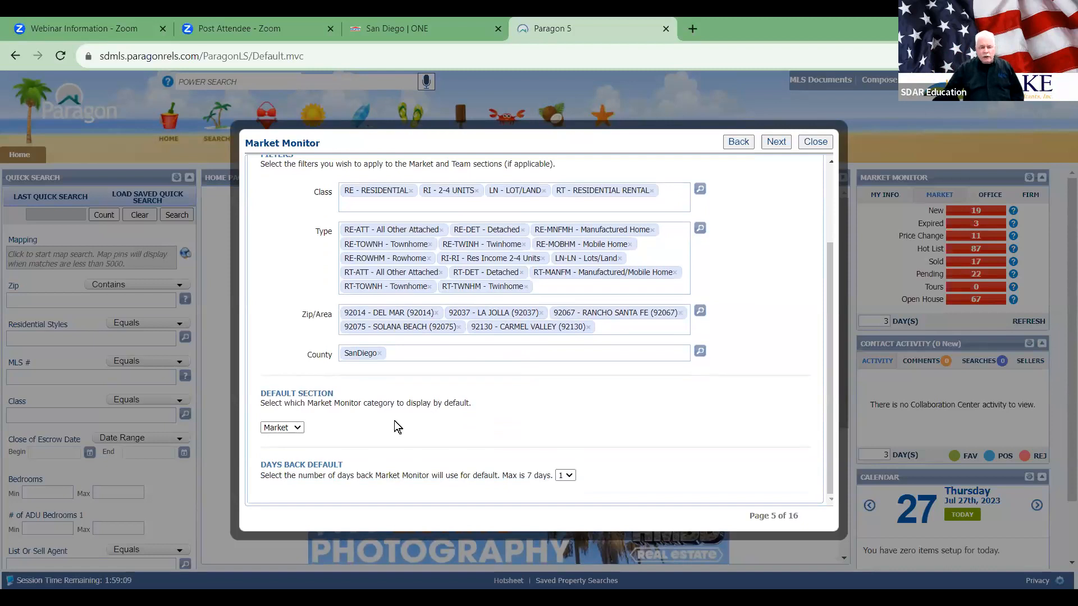
left_click(297, 431)
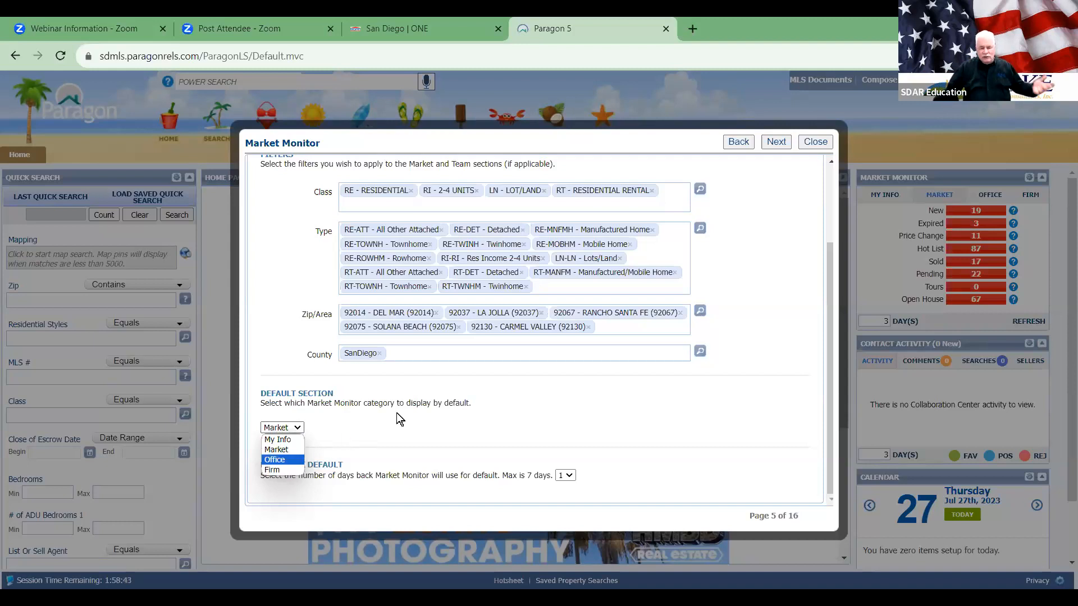
left_click(439, 416)
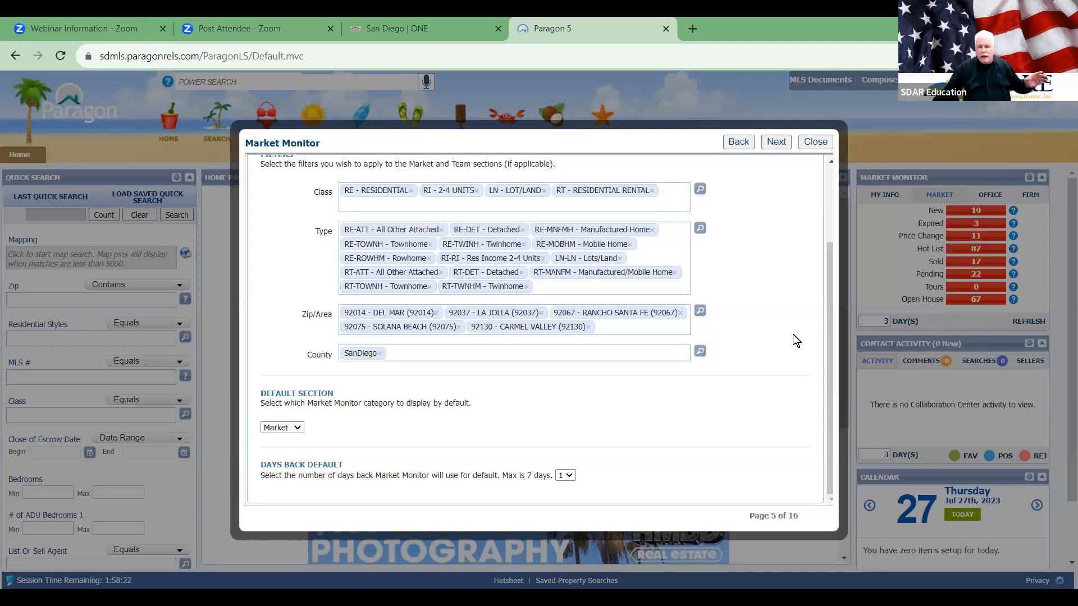
left_click(775, 142)
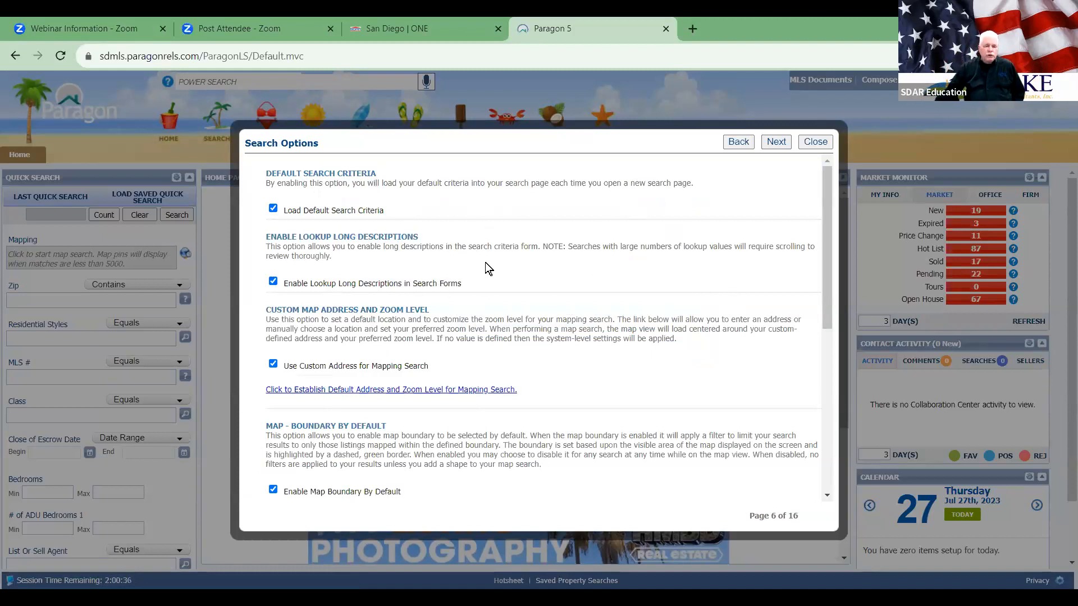
scroll(487, 274, "down", 3)
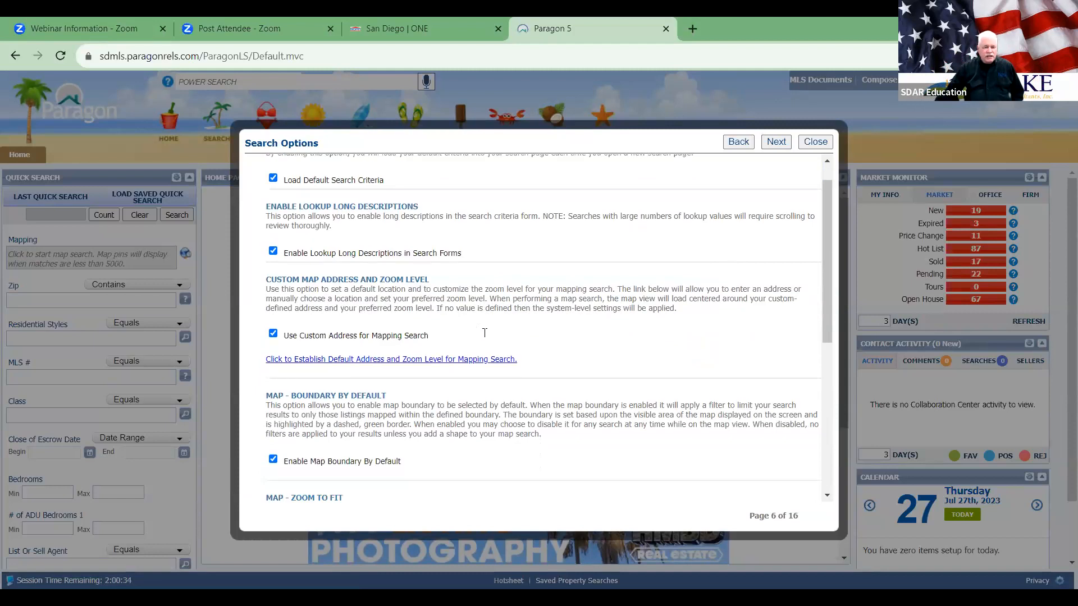
scroll(484, 333, "down", 2)
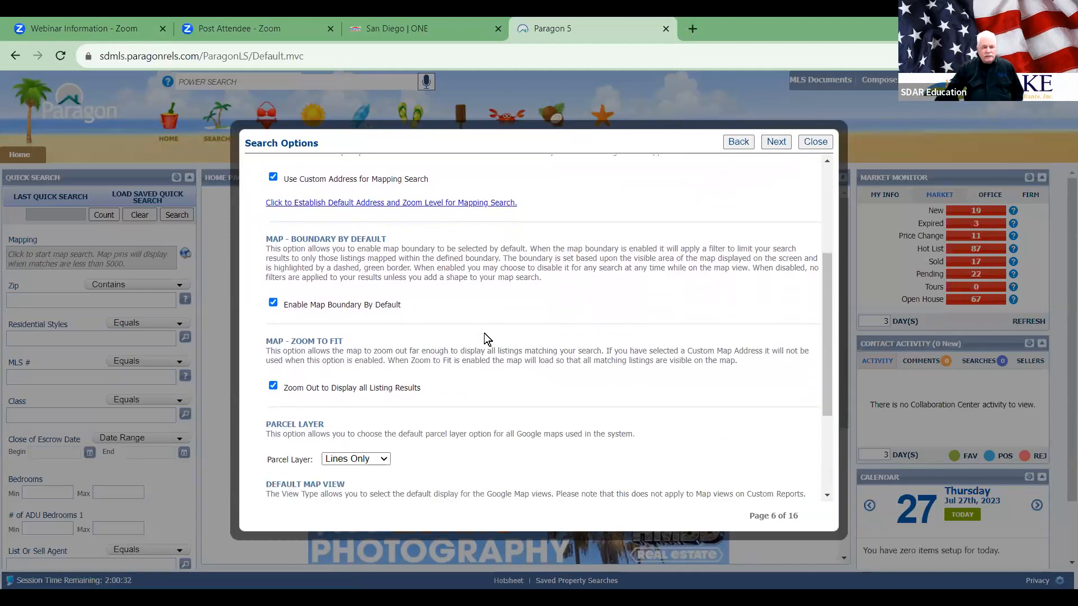
scroll(484, 333, "up", 1)
Step: Zoom in on Carmel Valley by El Camino Real, pin the building, and save as default map location
left_click(413, 203)
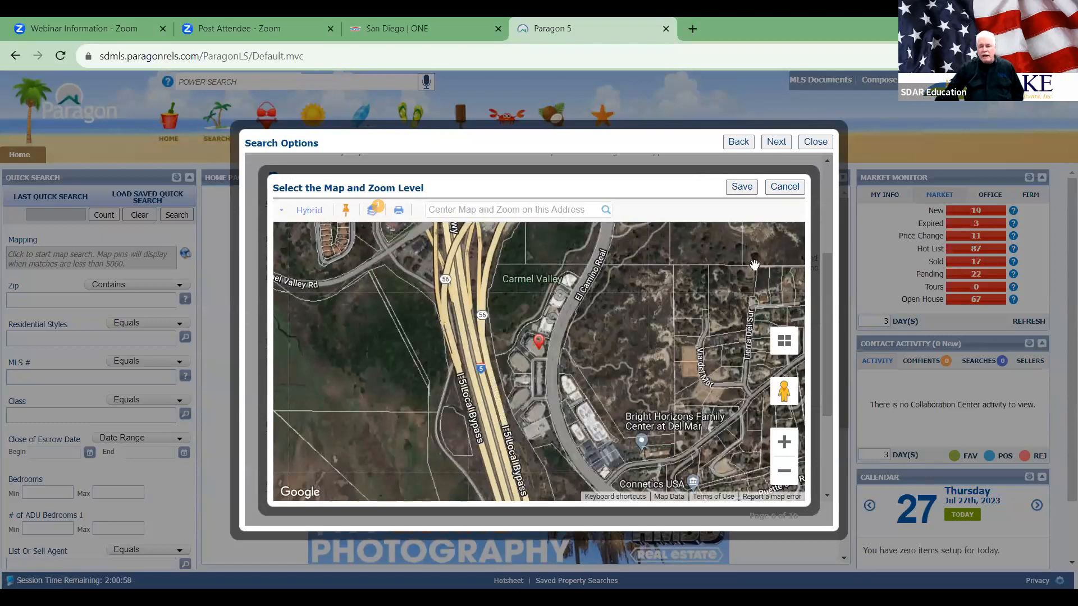
left_click(784, 471)
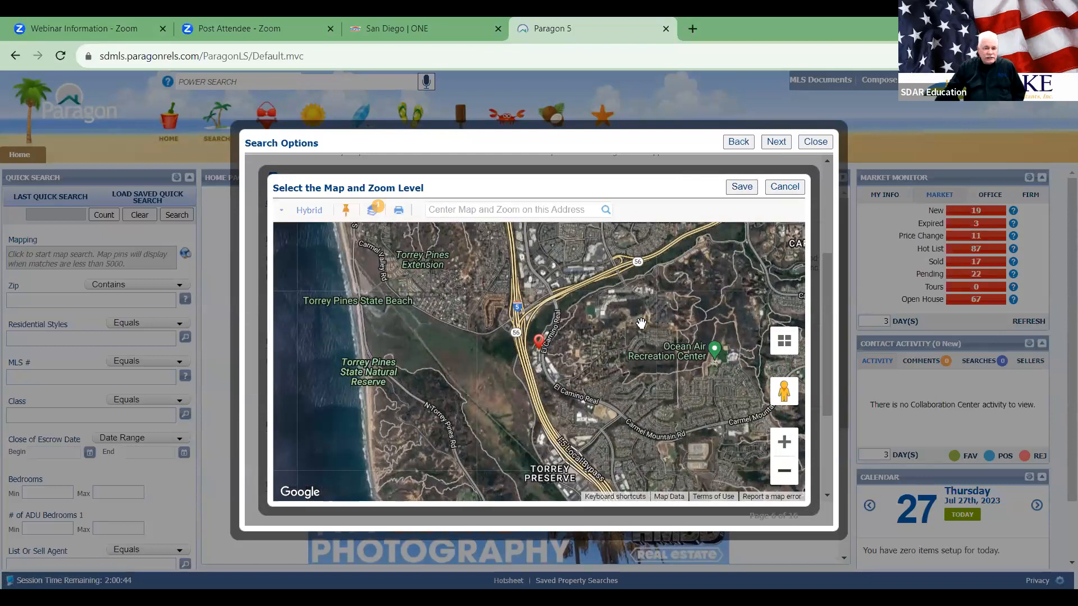
left_click_drag(552, 256, 579, 394)
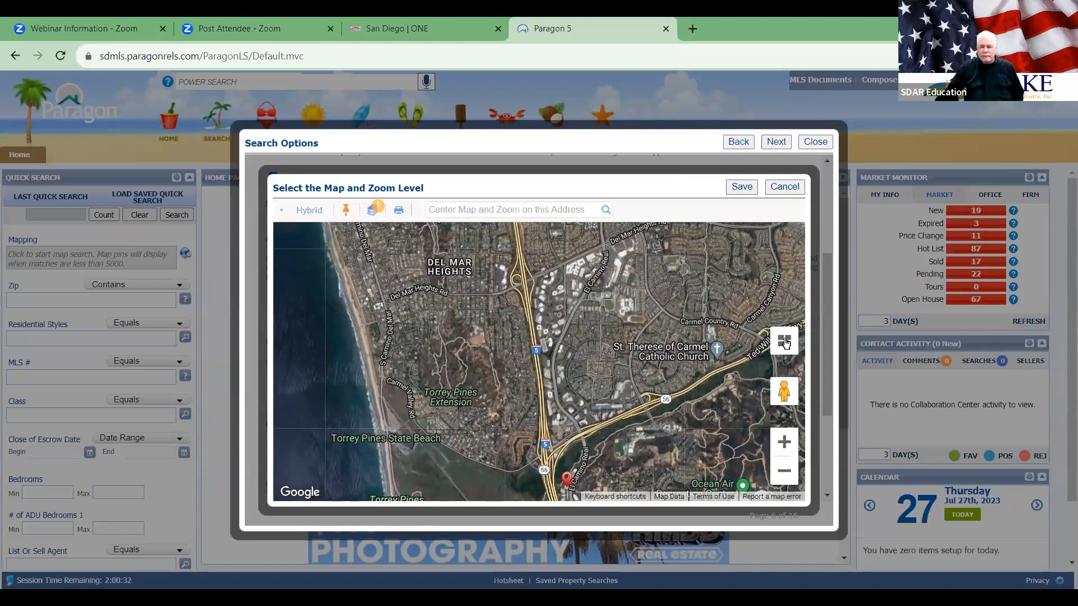
left_click_drag(591, 470, 576, 346)
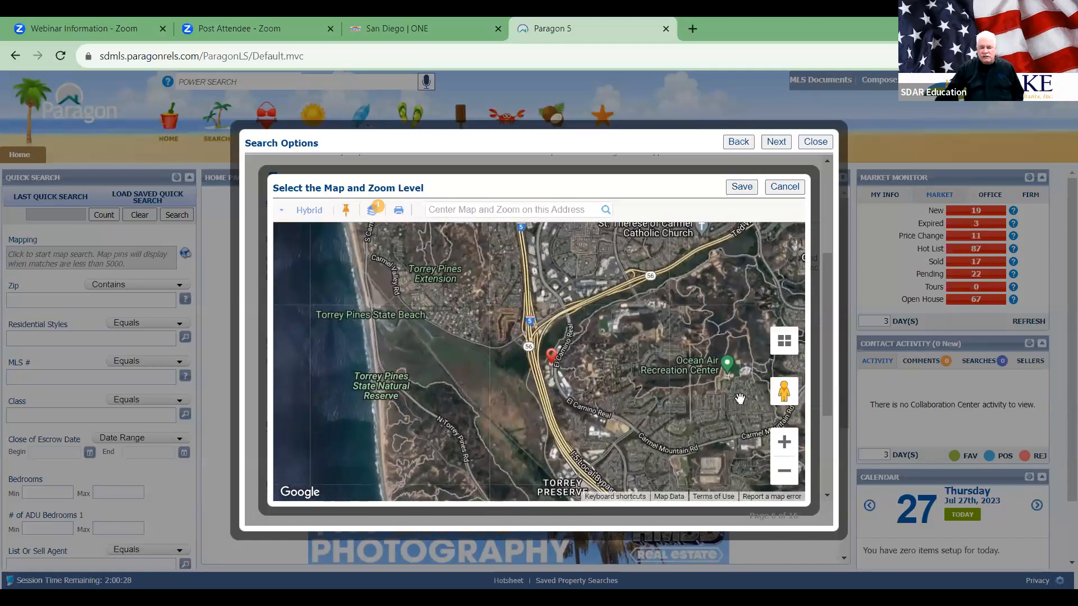
left_click(784, 443)
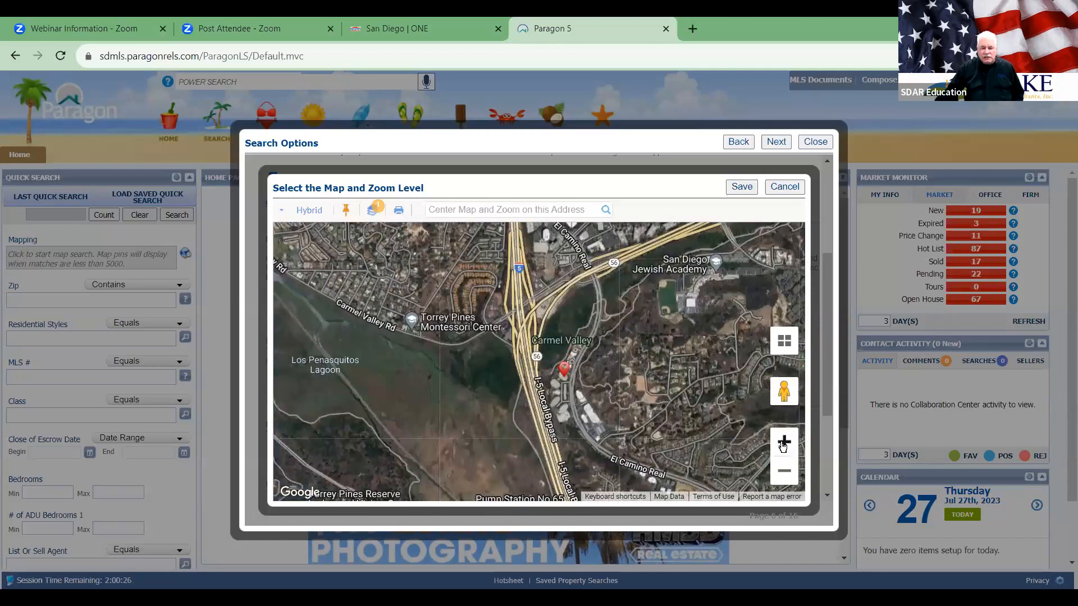
left_click(783, 442)
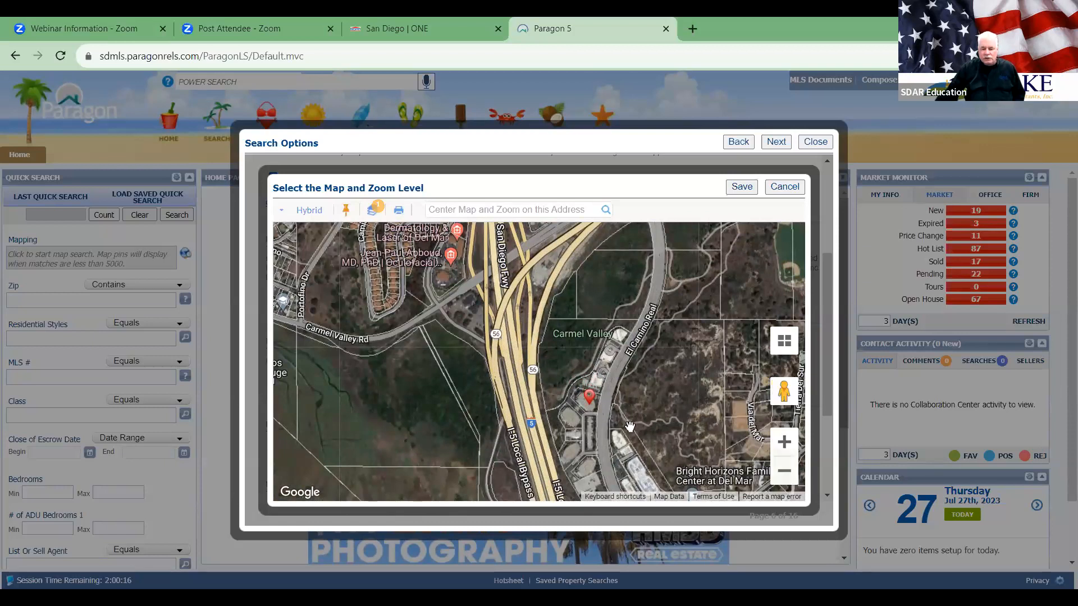
left_click_drag(689, 428, 696, 426)
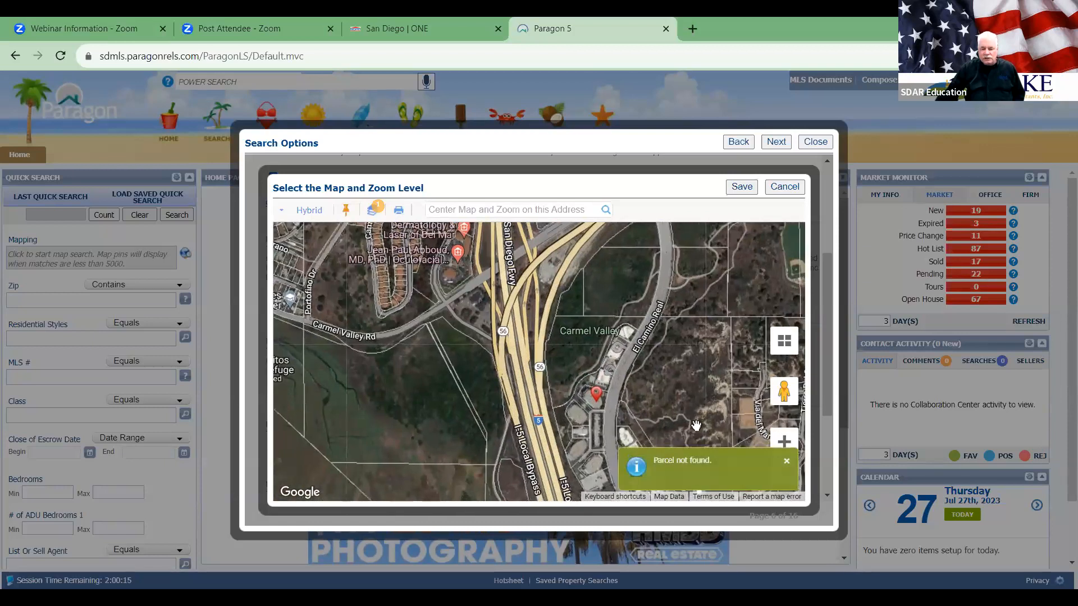
left_click(784, 442)
left_click_drag(712, 417, 651, 344)
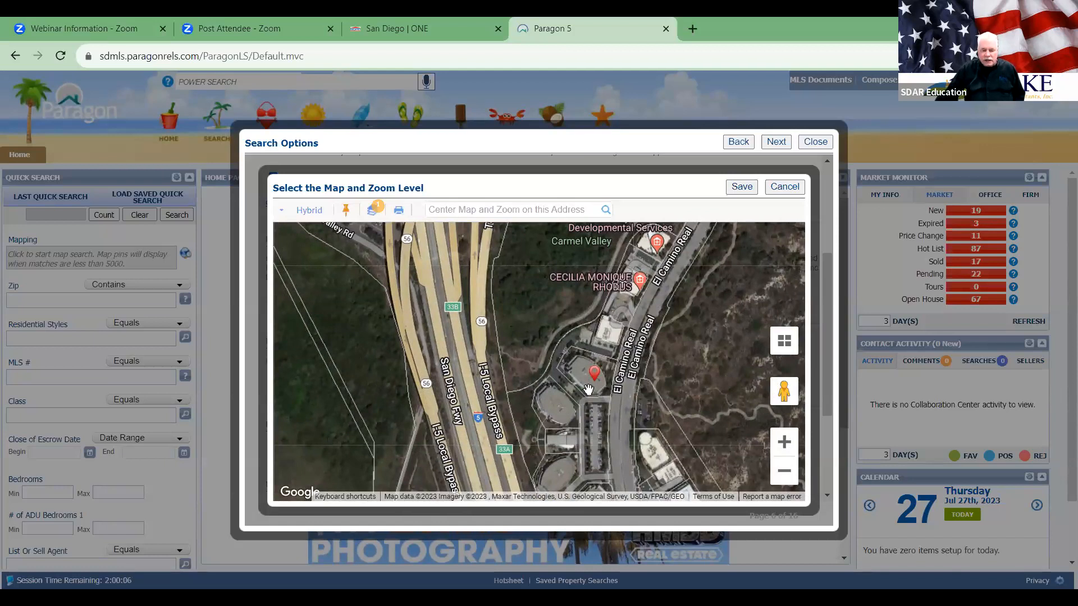
left_click_drag(592, 376, 563, 402)
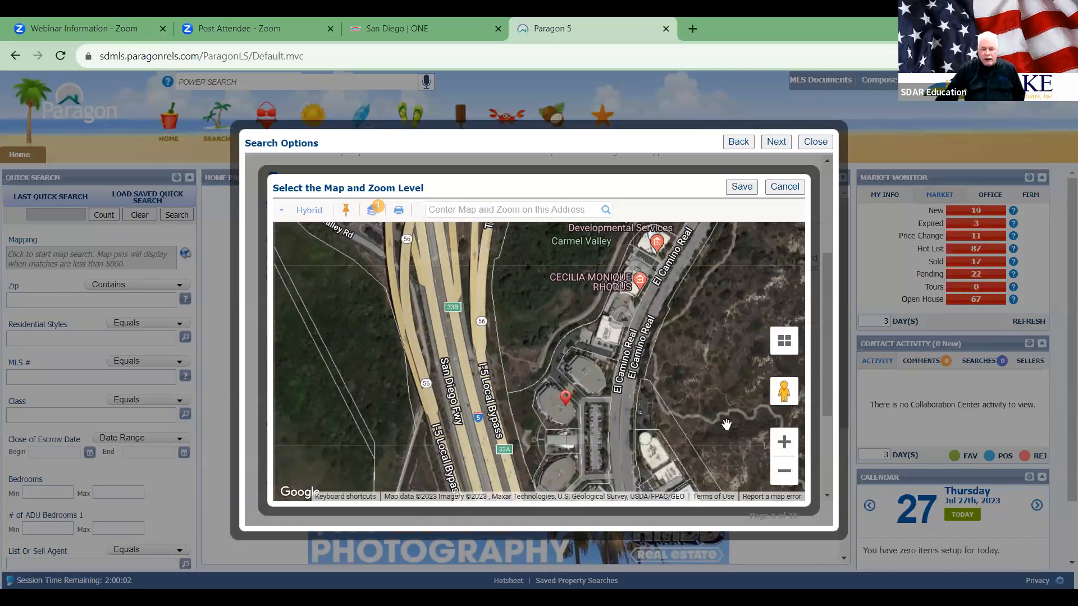
left_click(739, 187)
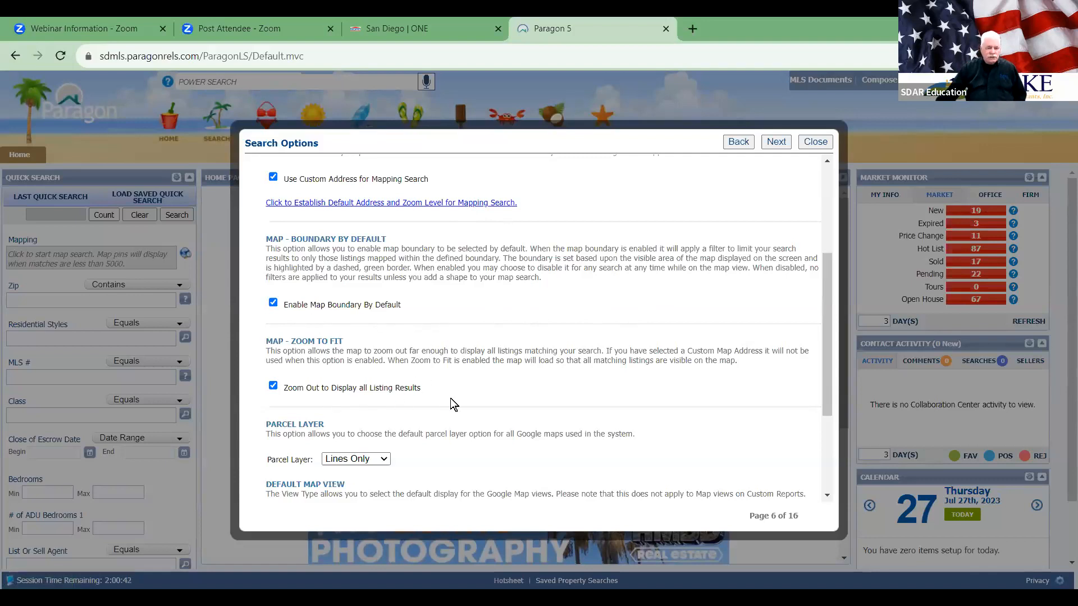
scroll(450, 398, "down", 3)
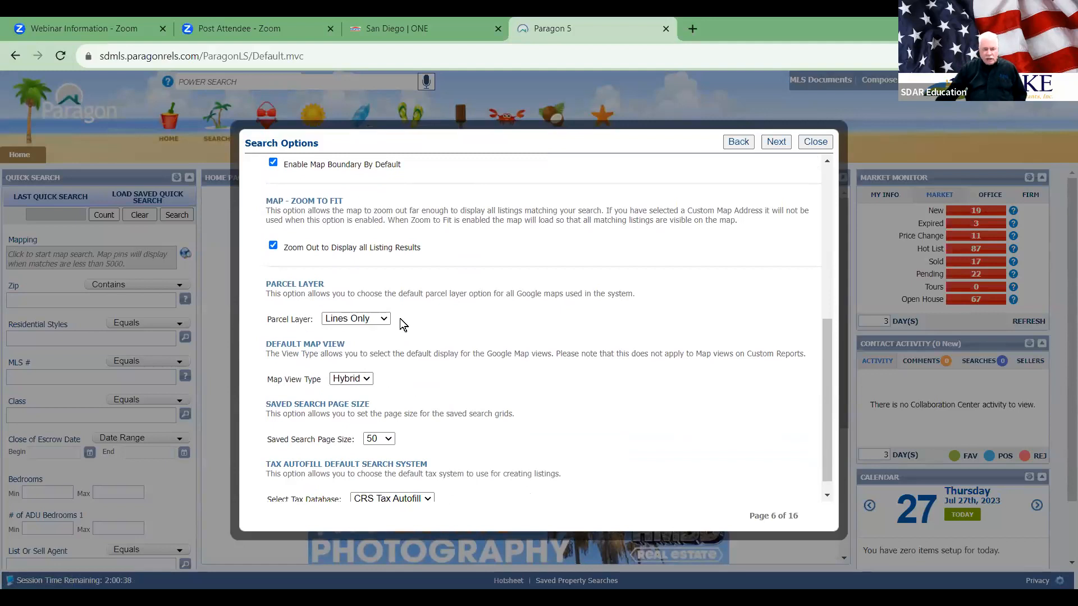
left_click(383, 319)
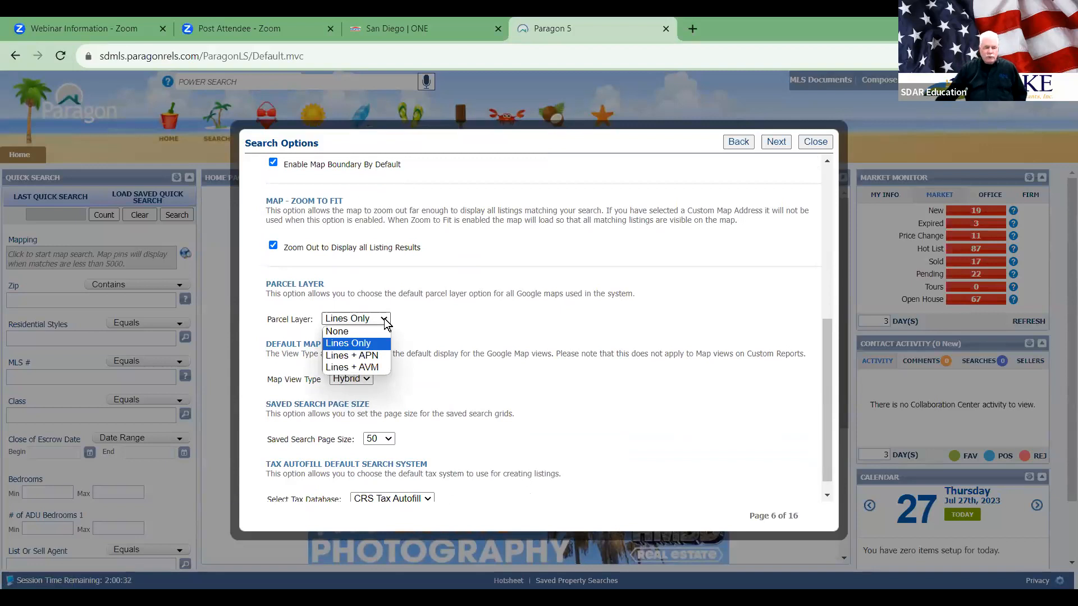
left_click(509, 328)
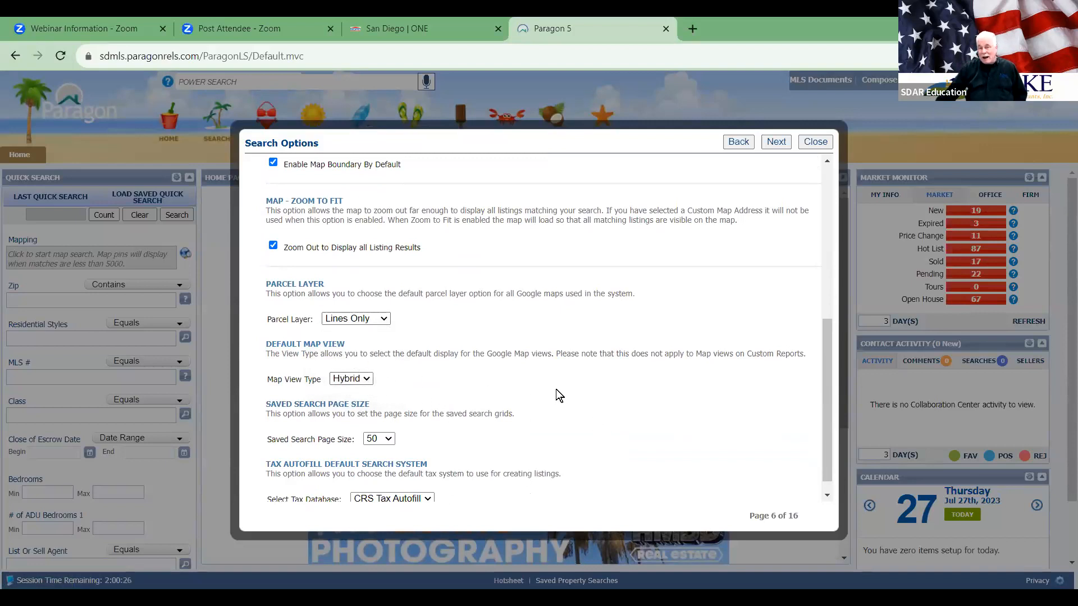
left_click(369, 380)
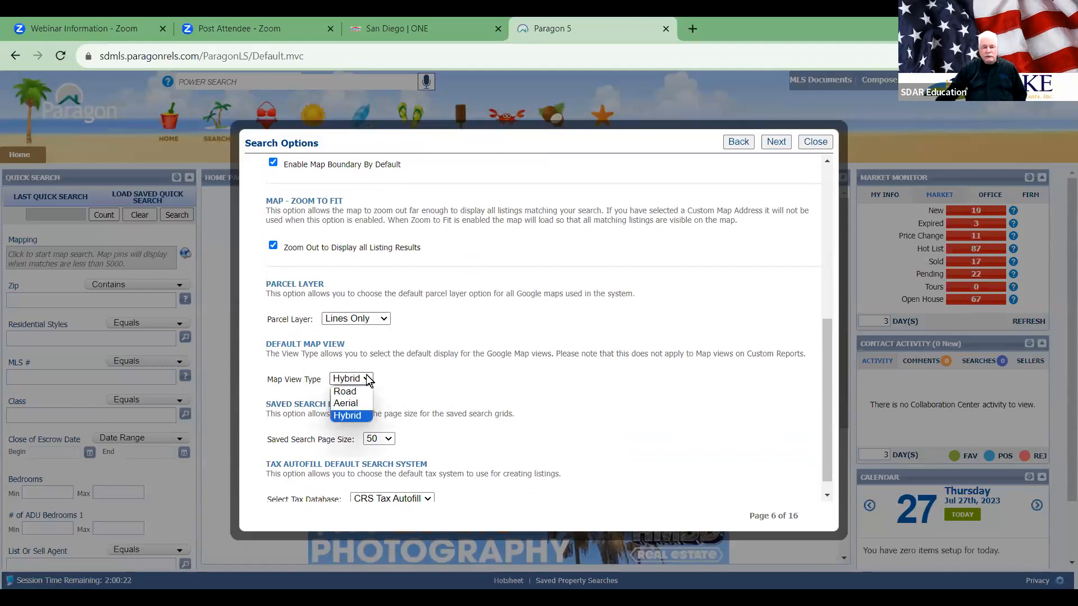
scroll(507, 389, "down", 2)
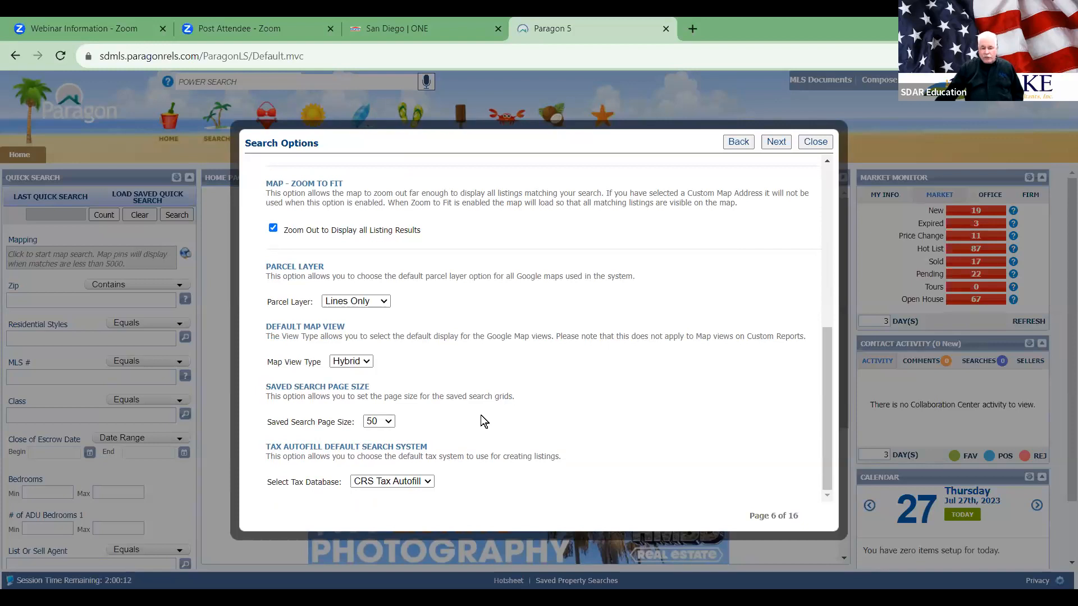
left_click(392, 423)
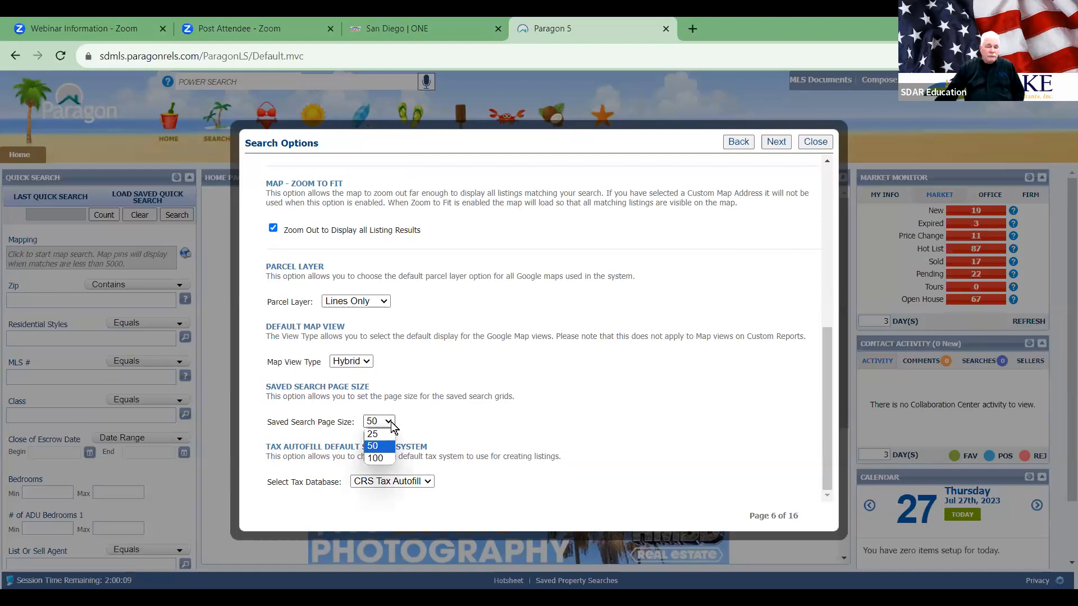
left_click(498, 416)
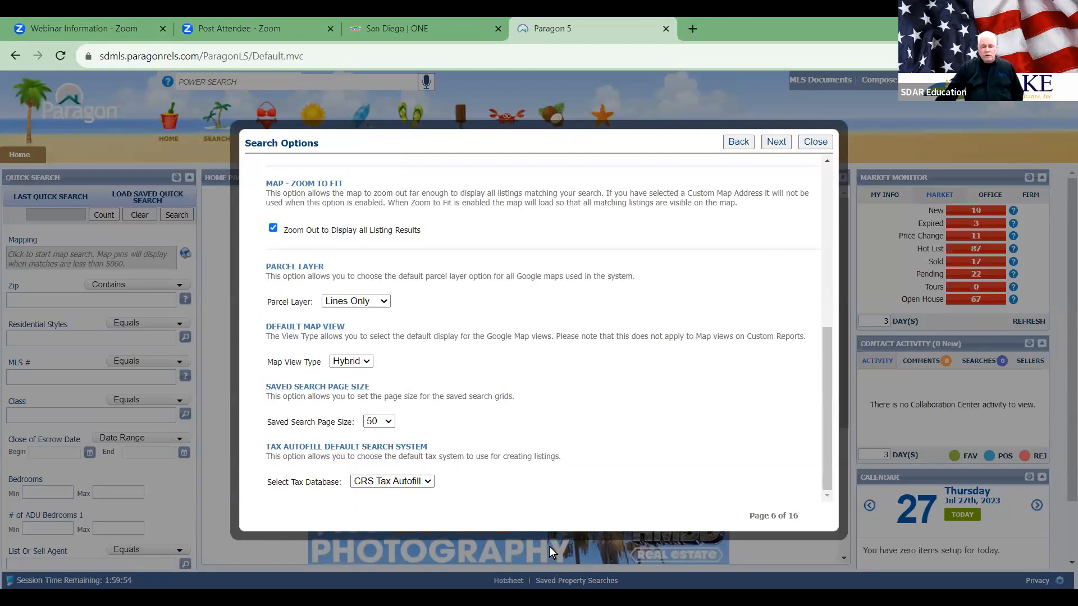
Step: Go to Result Options (page 7) and review report defaults and Agent Phone Number unchanged
left_click(775, 141)
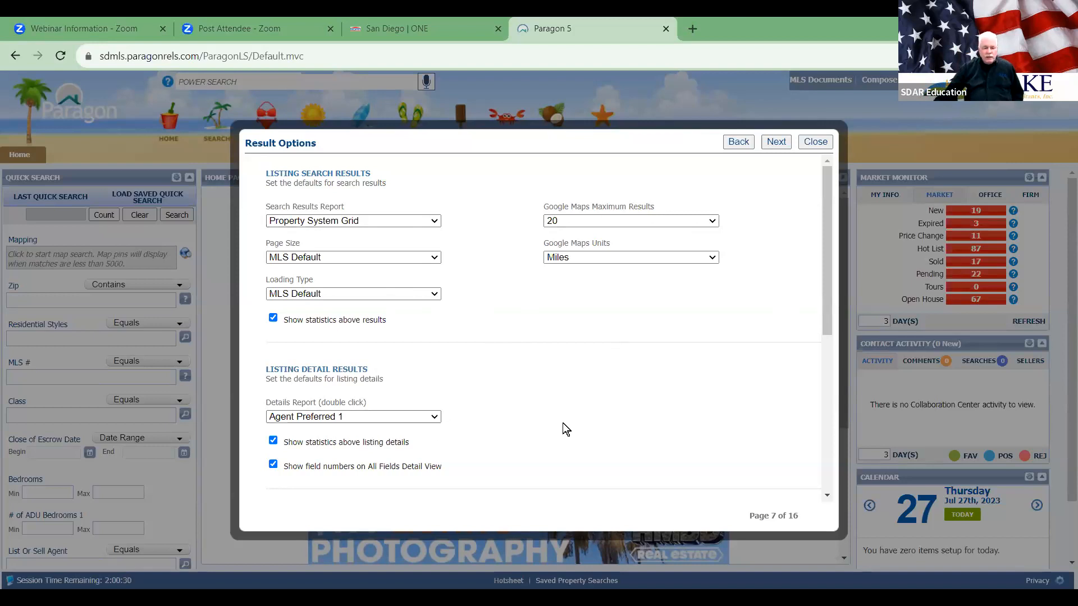
scroll(562, 422, "down", 3)
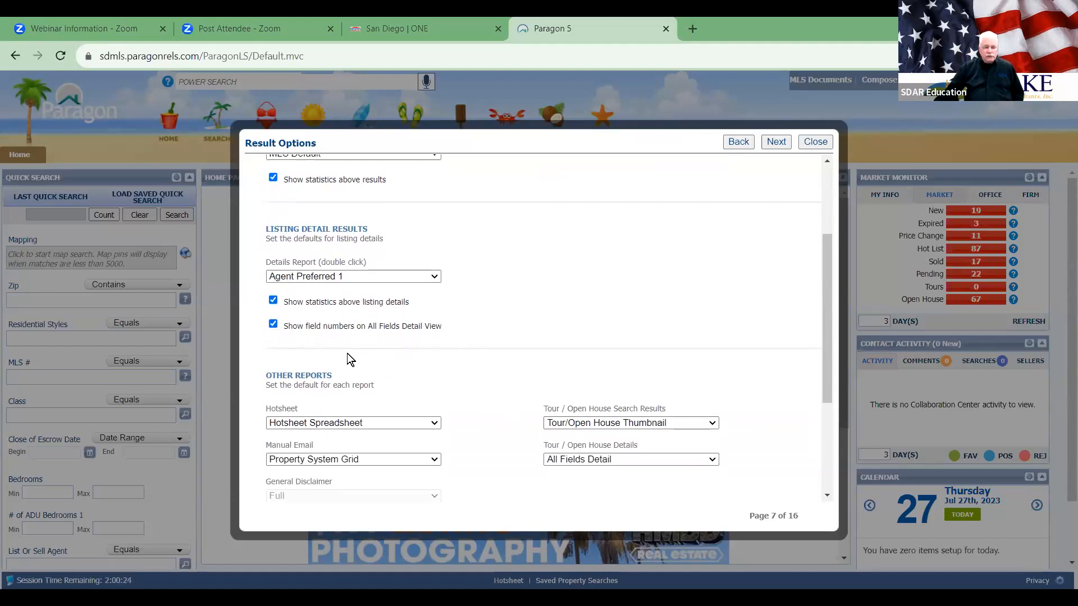
scroll(455, 336, "down", 3)
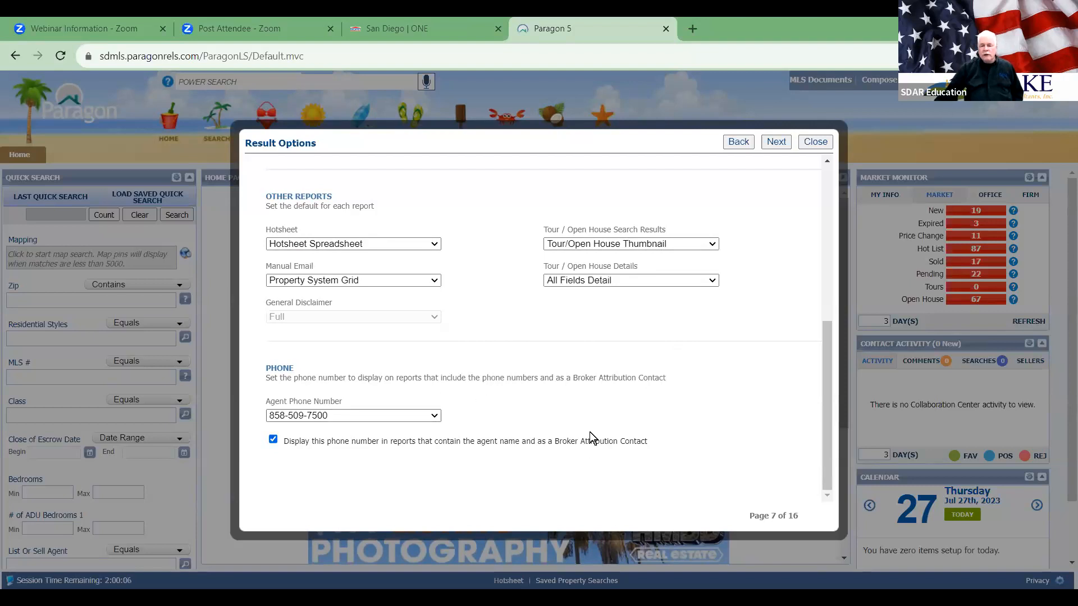
left_click(437, 418)
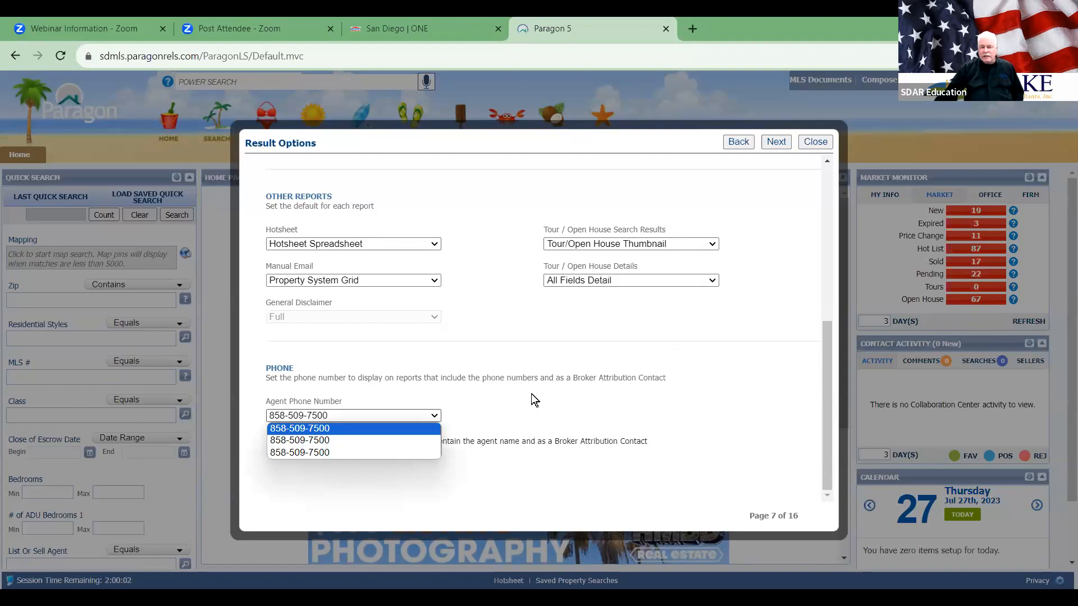
left_click(567, 399)
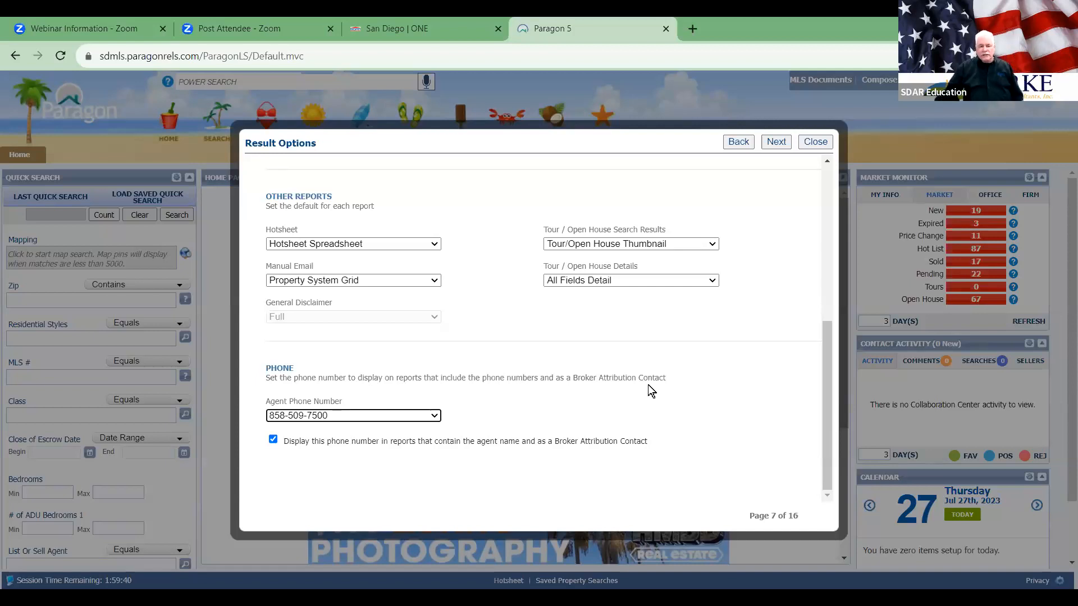
Step: Advance to User Interface (page 8) and check the theme list, keeping Beach
left_click(775, 142)
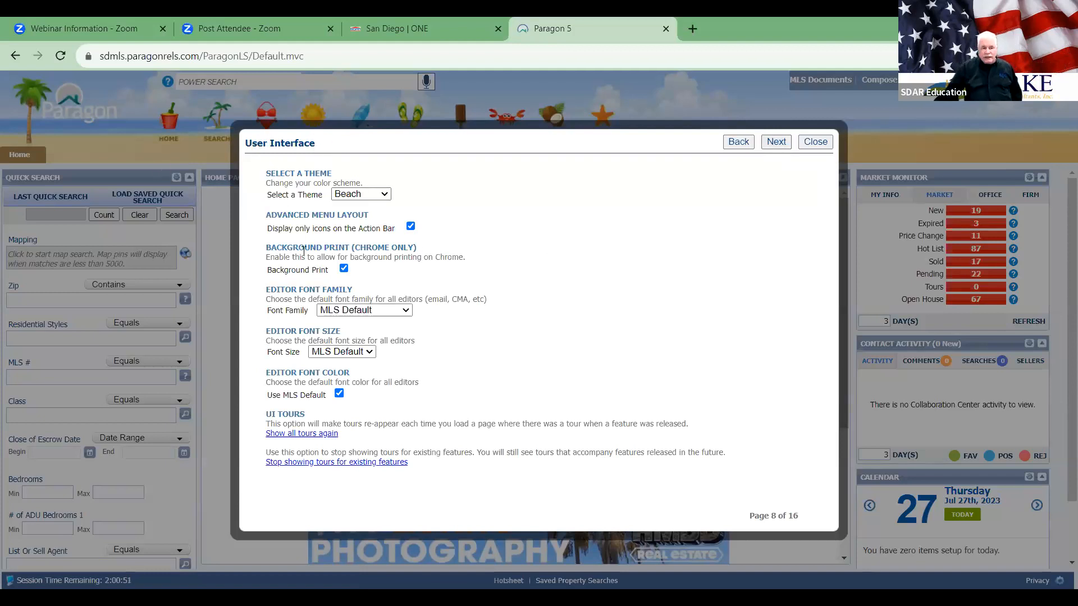
left_click(385, 195)
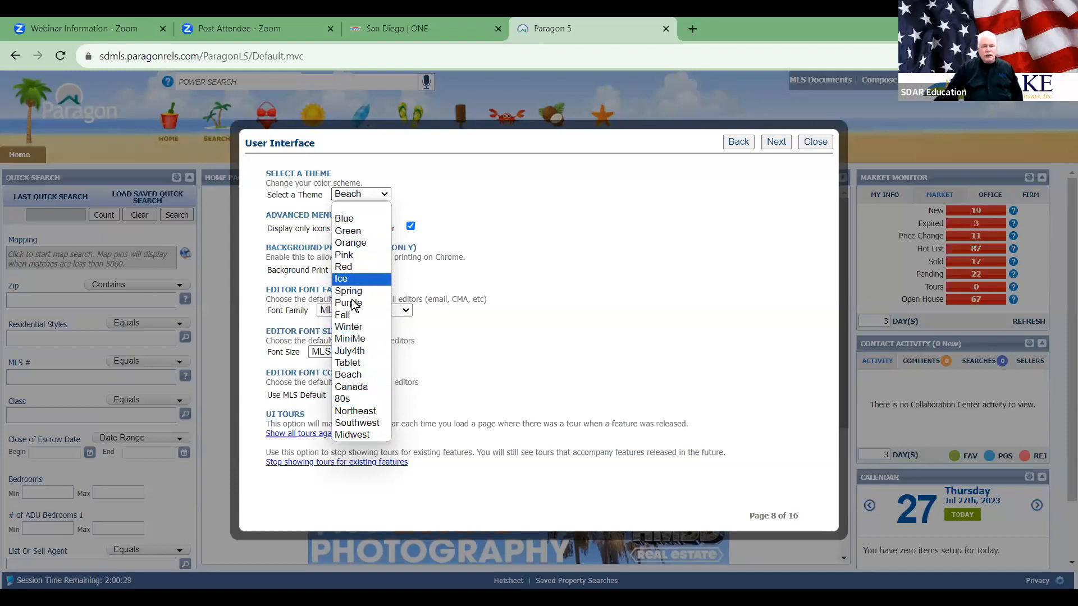
left_click(587, 355)
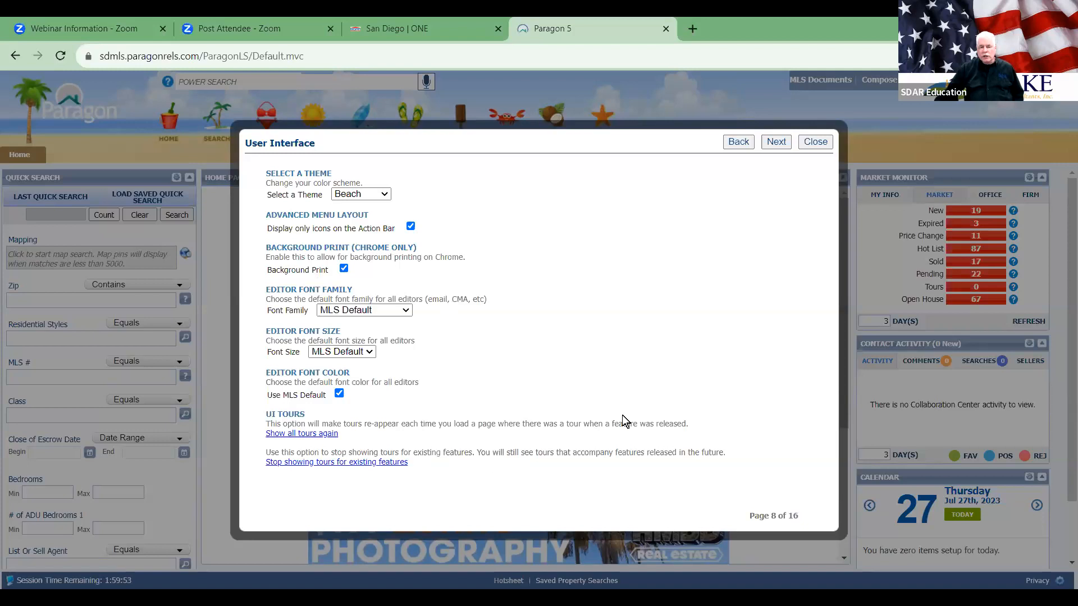
Step: Skip Contact Manager, Time Zone and Calendar to Mobile Account Settings, leaving Mobile Number blank
left_click(777, 143)
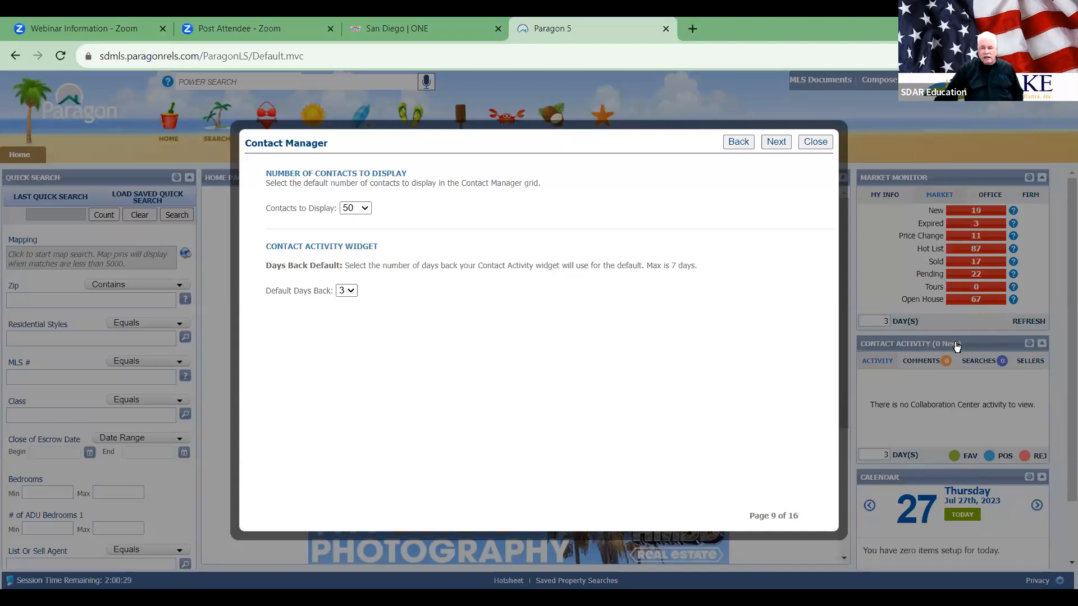
left_click(775, 145)
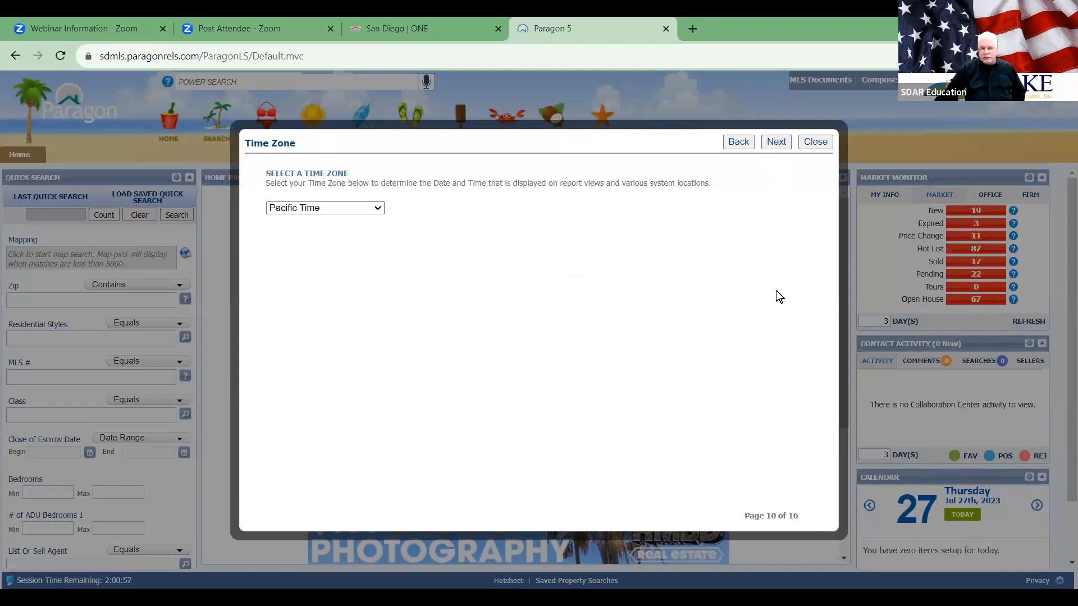
left_click(775, 144)
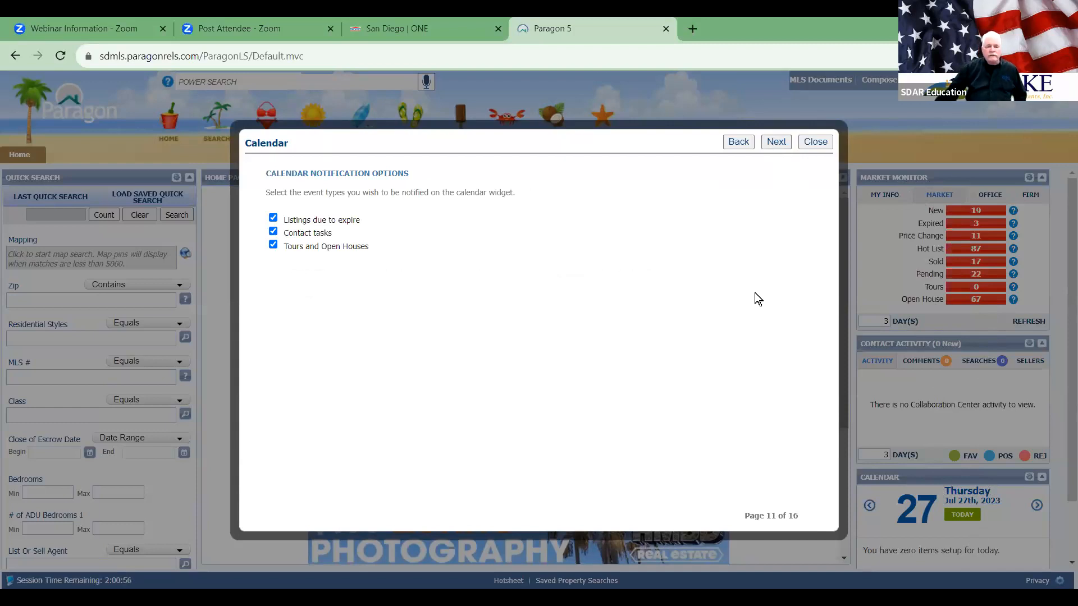
left_click(776, 142)
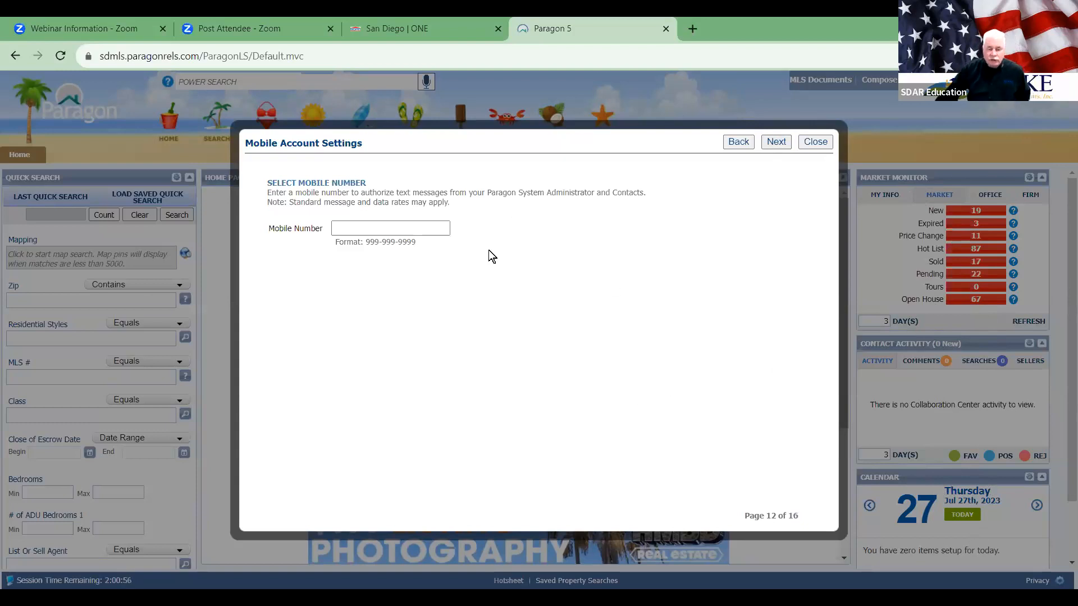
left_click(442, 230)
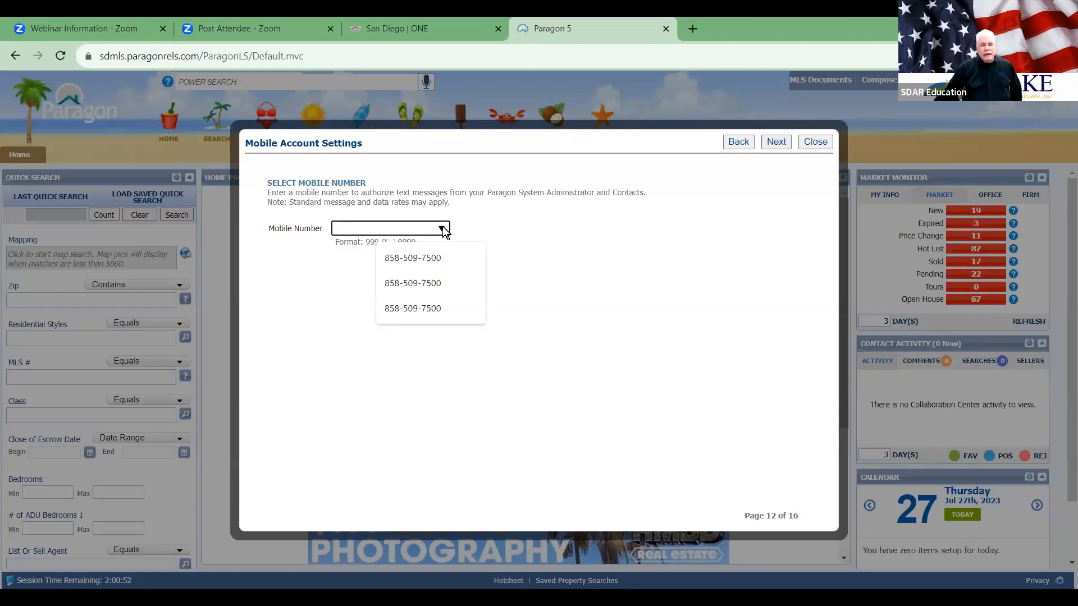
left_click(545, 228)
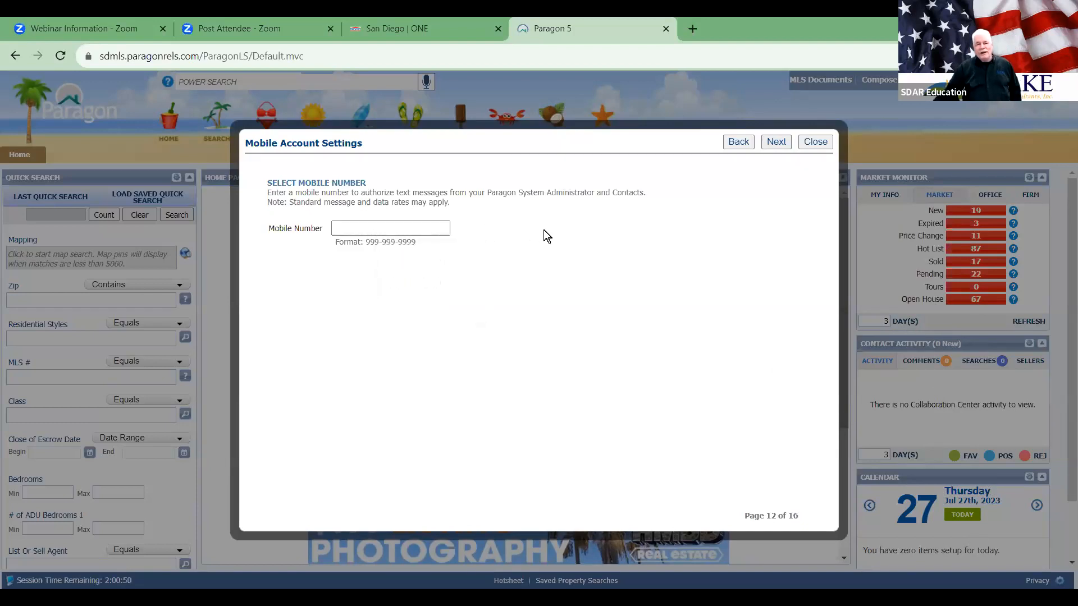
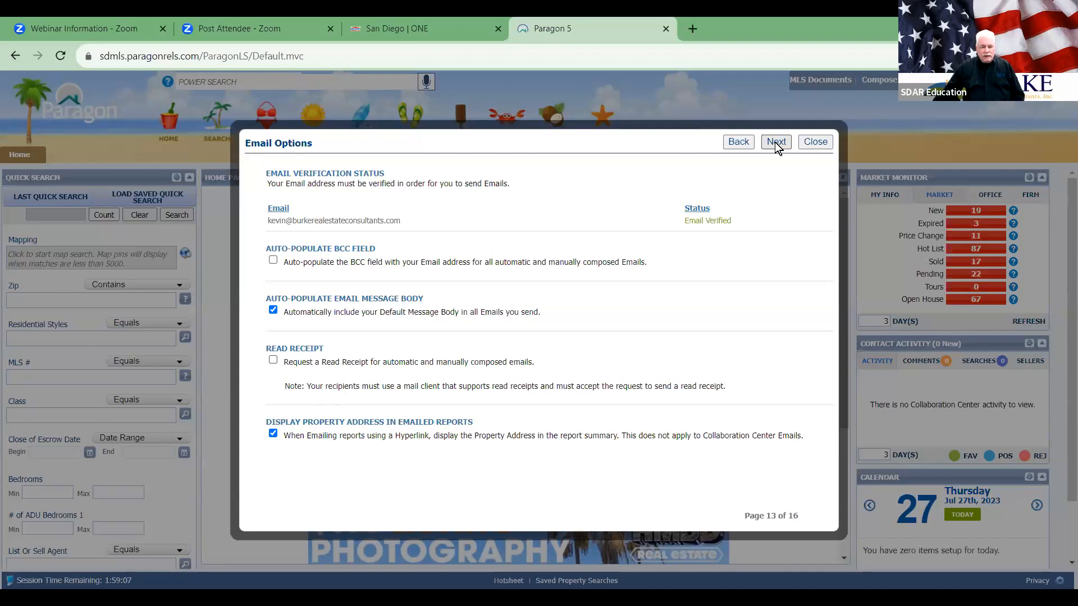
Step: Advance to Default Notification Recurrence: daily every 1 day, notify at 5:00 AM, expiring after 3 months
left_click(775, 143)
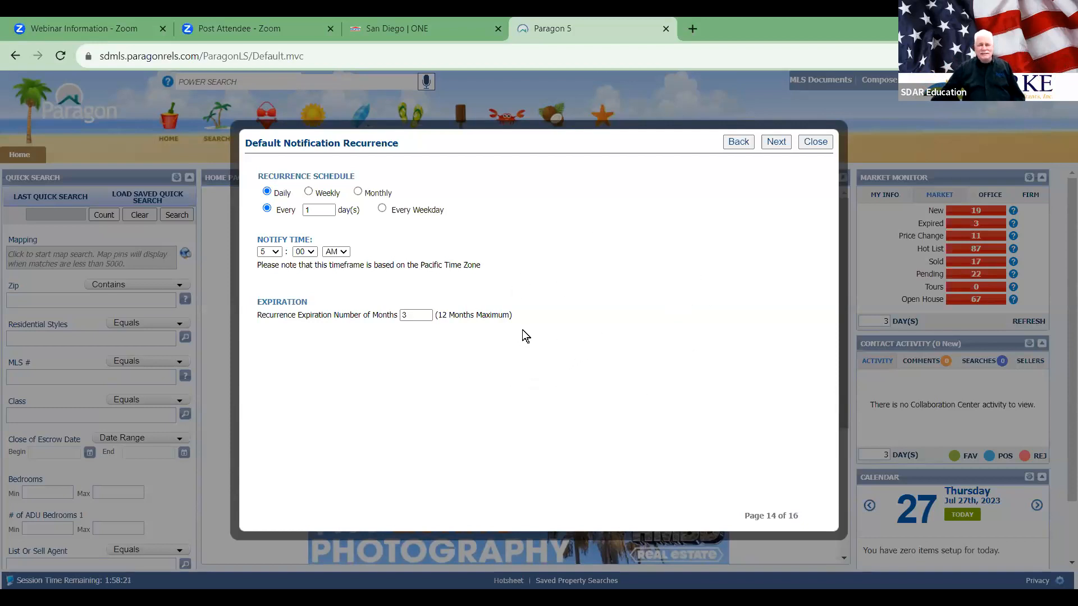
Step: Move on to the Message Body page with its Standard Message and signature block
left_click(776, 142)
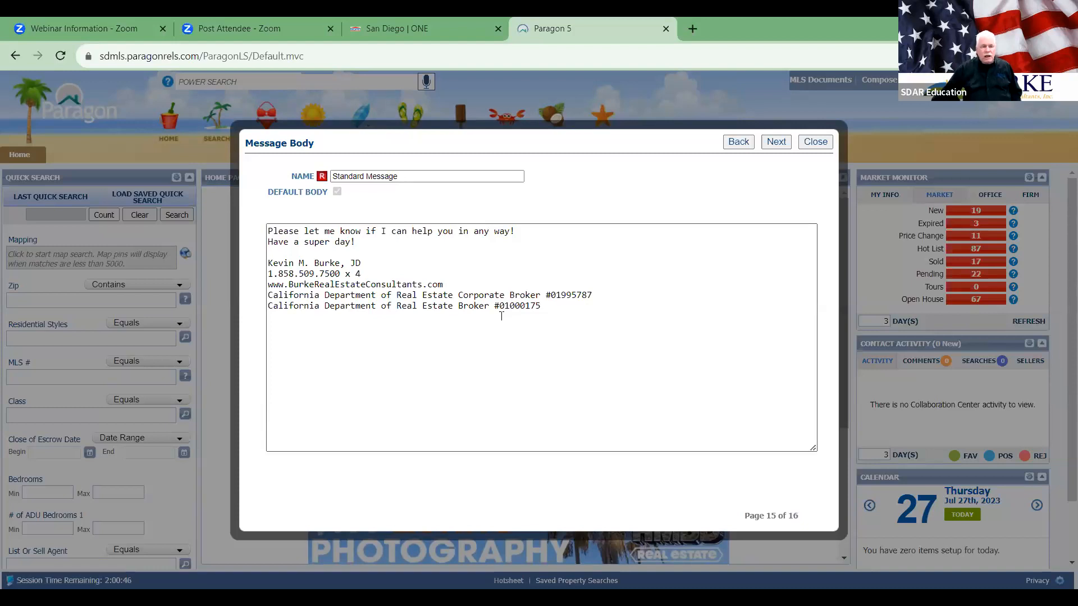
double_click(324, 263)
left_click(658, 363)
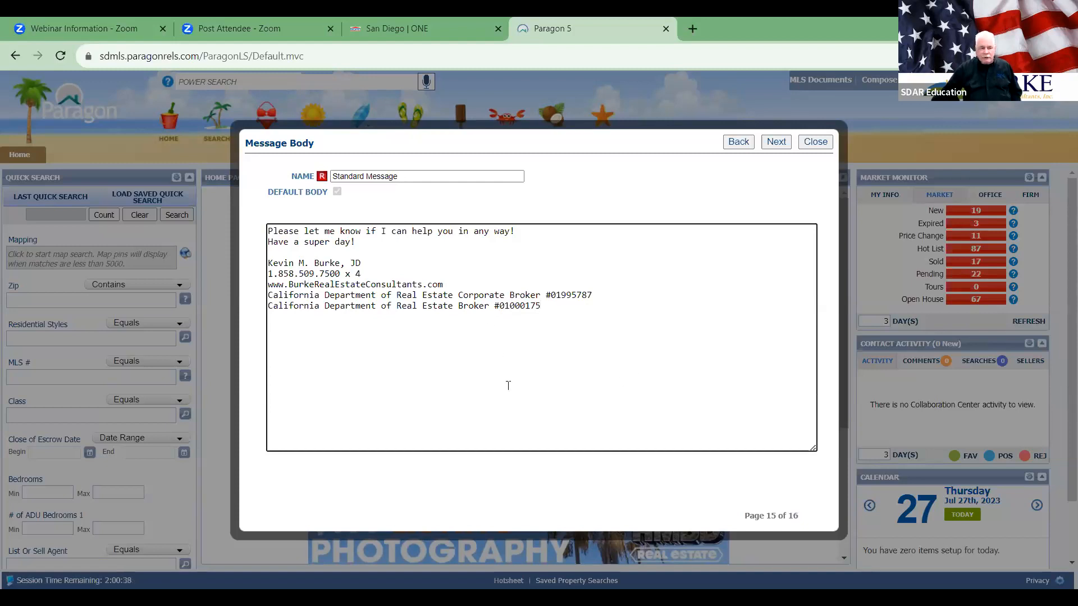
left_click_drag(289, 284, 422, 285)
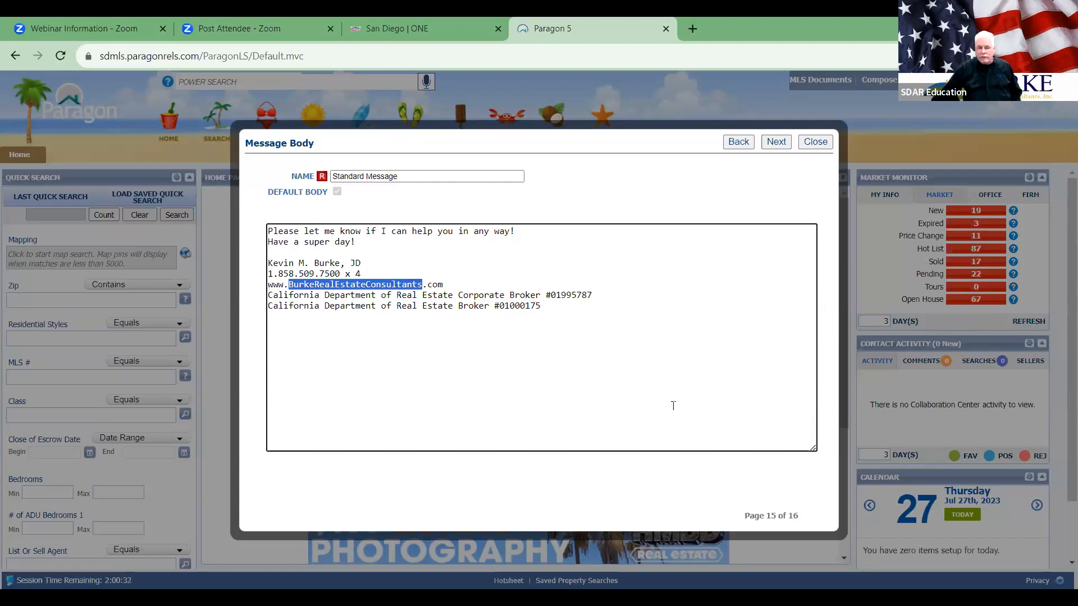
left_click(492, 394)
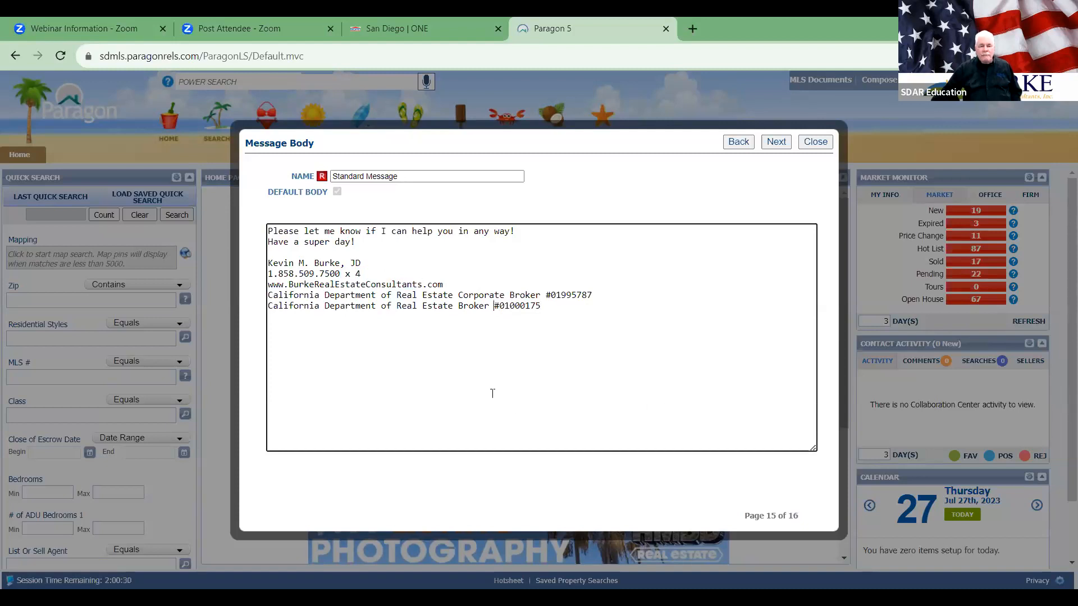
double_click(573, 295)
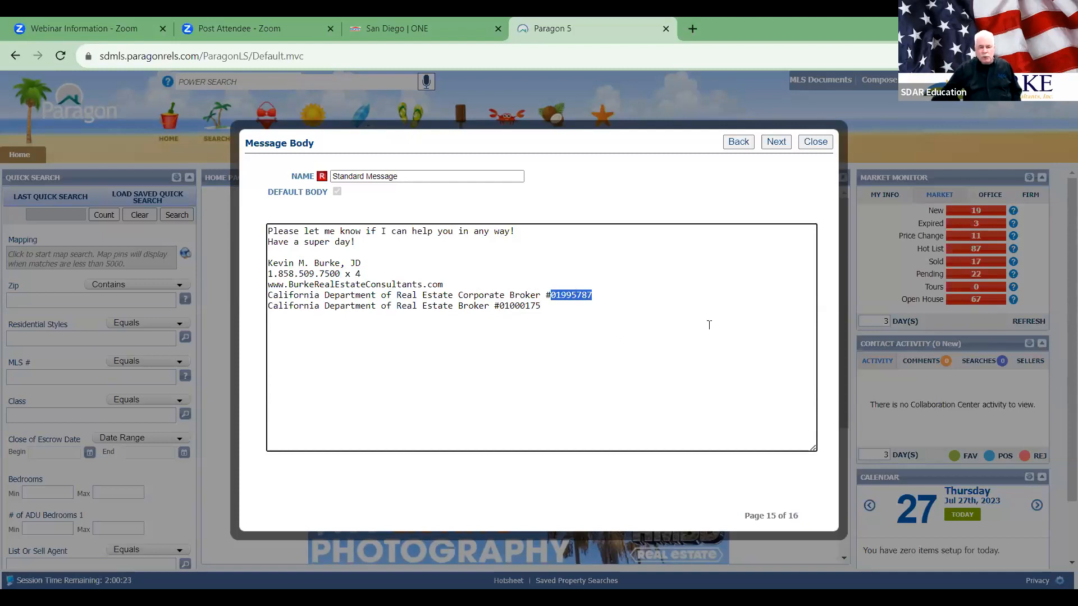
double_click(520, 306)
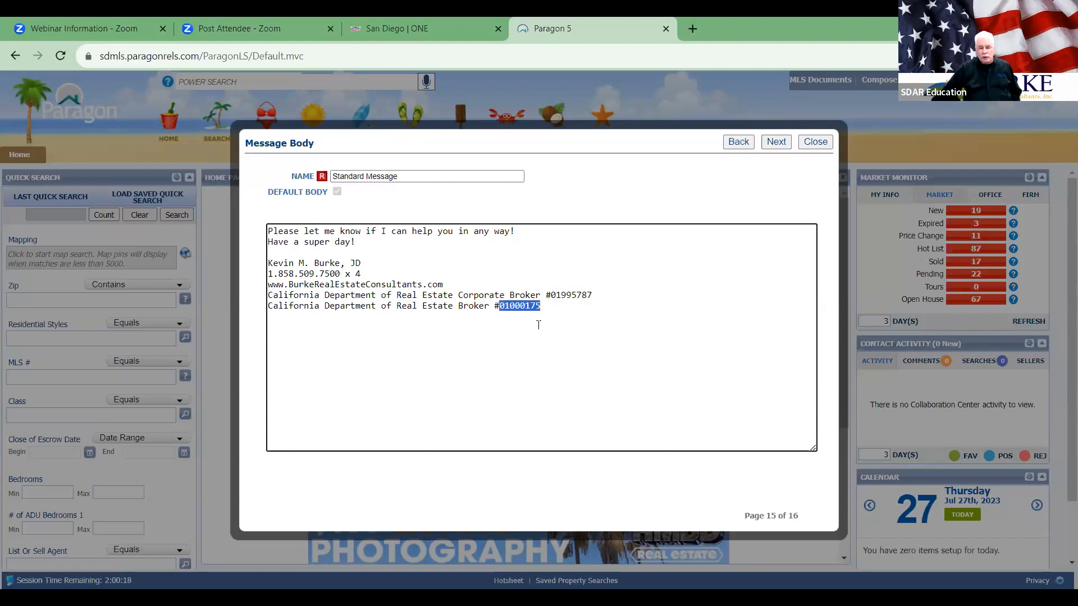
left_click(578, 435)
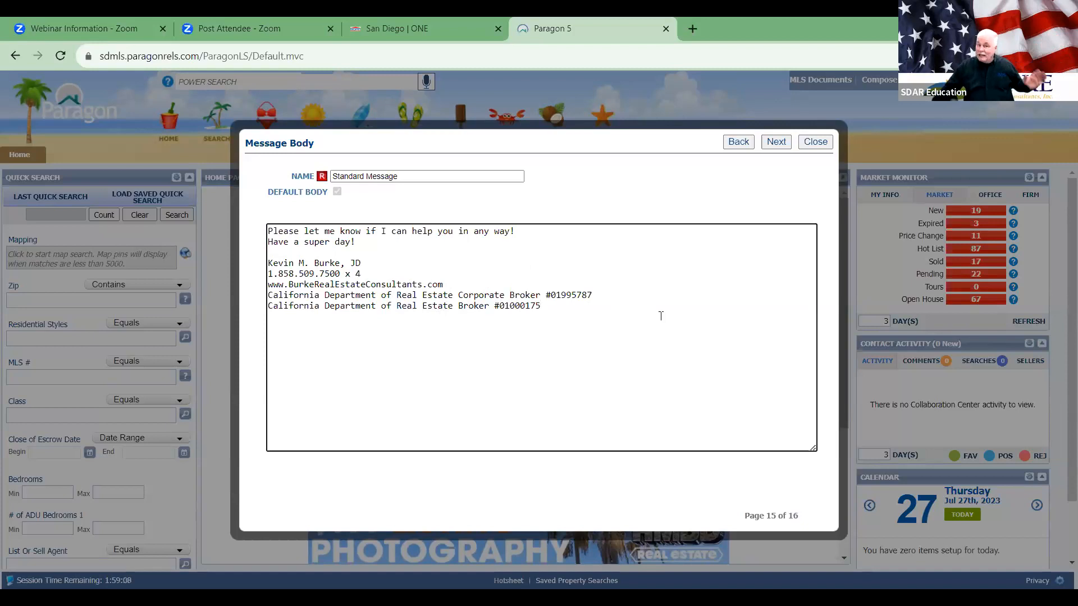
Step: Pass the Email Signature page with bold left off, reaching Preferences Setup Complete
left_click(776, 142)
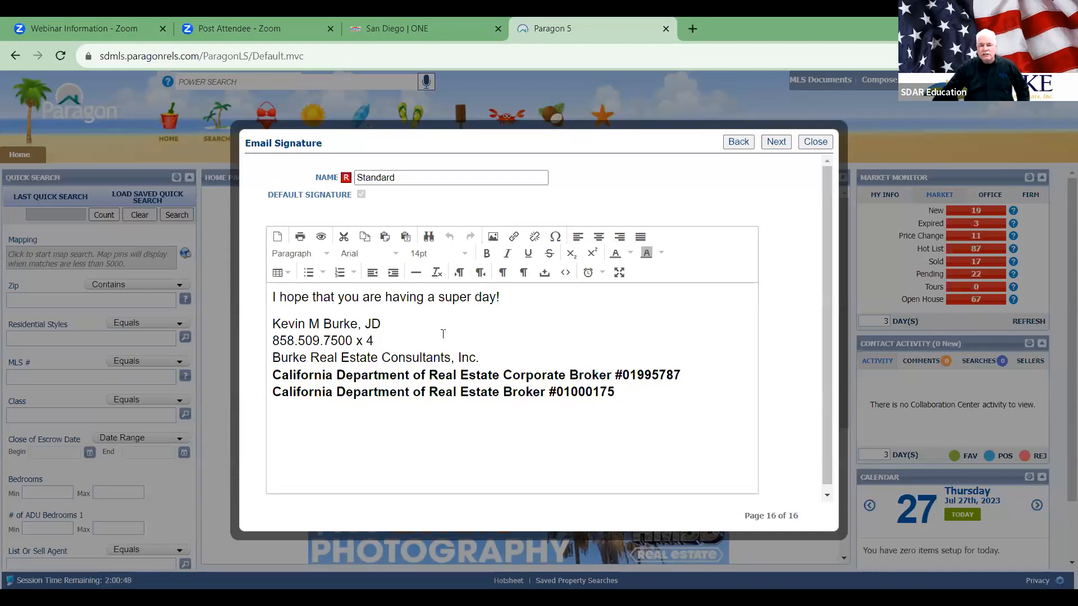
left_click(492, 256)
left_click(486, 253)
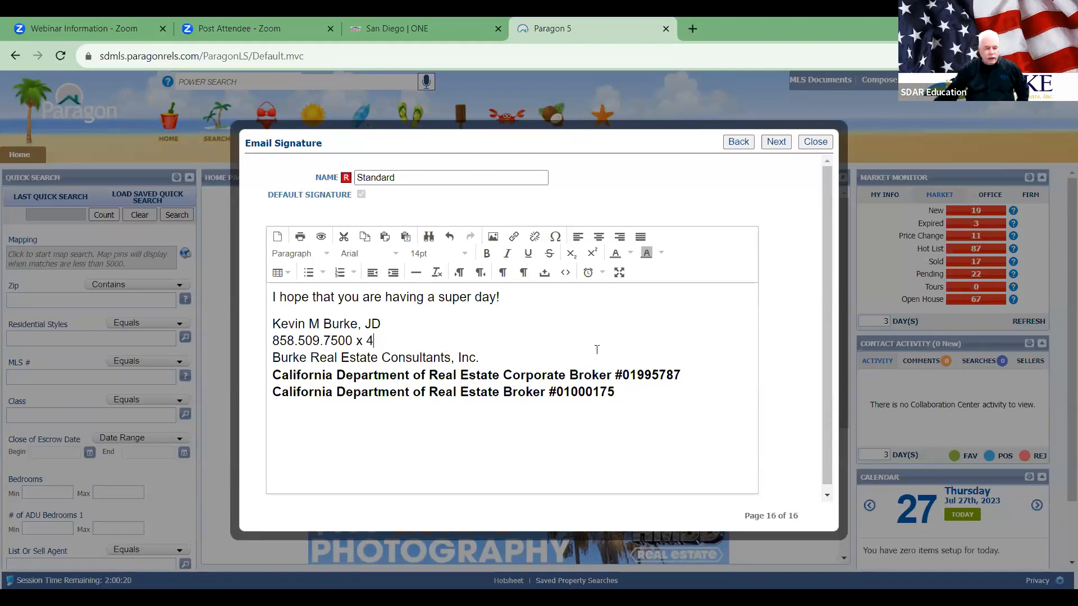
left_click(772, 143)
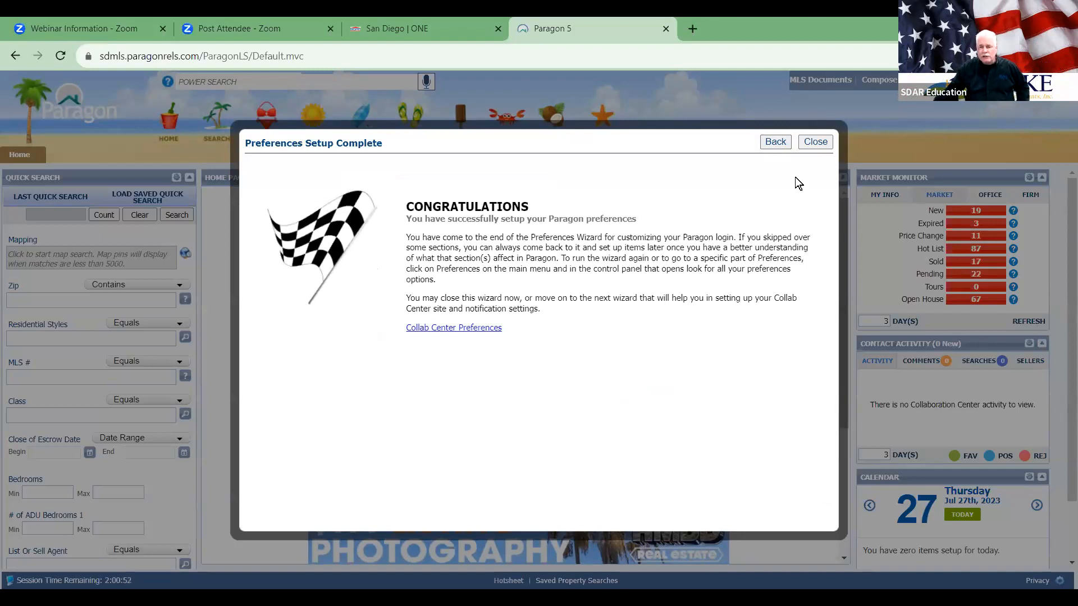
Step: Close the Preferences Setup Complete dialog to return to the Paragon Home page
left_click(814, 142)
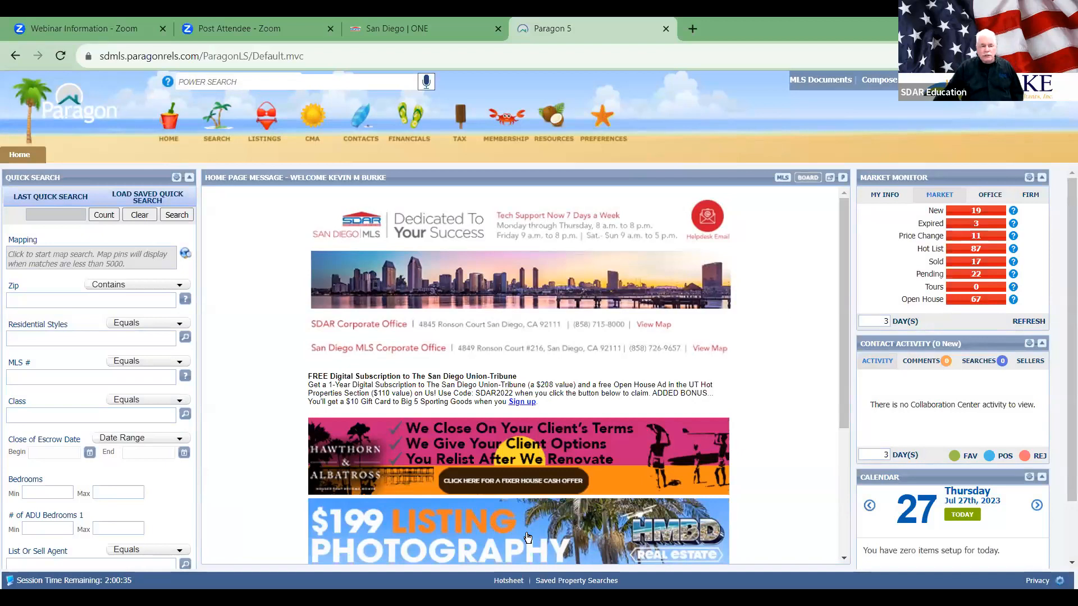
Step: Advance the slideshow three slides to Regular Search (slide 39), then return to Paragon
key("alt+Tab")
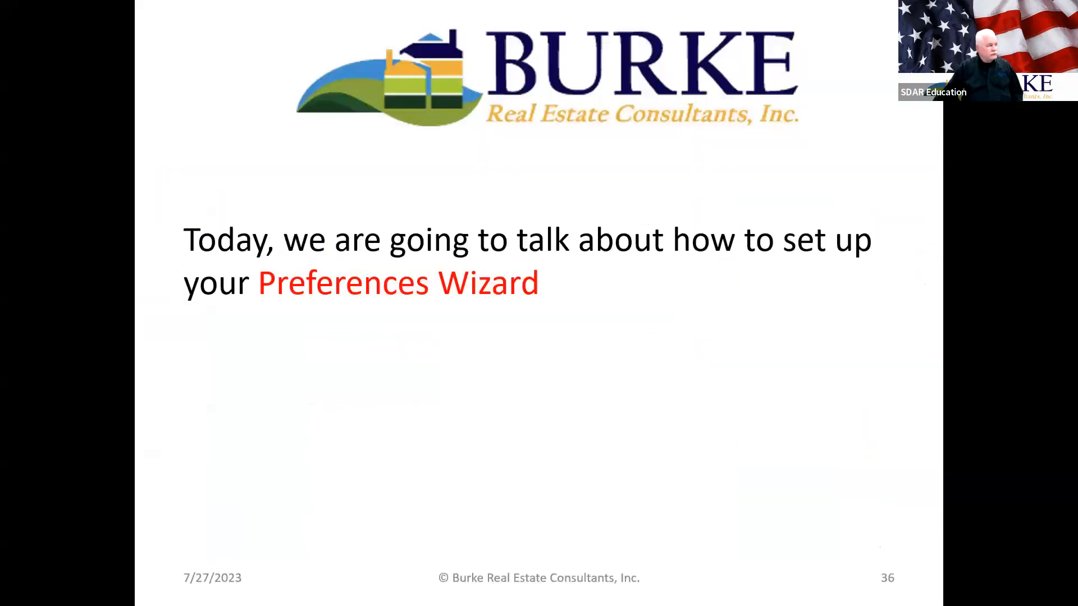
key("Right")
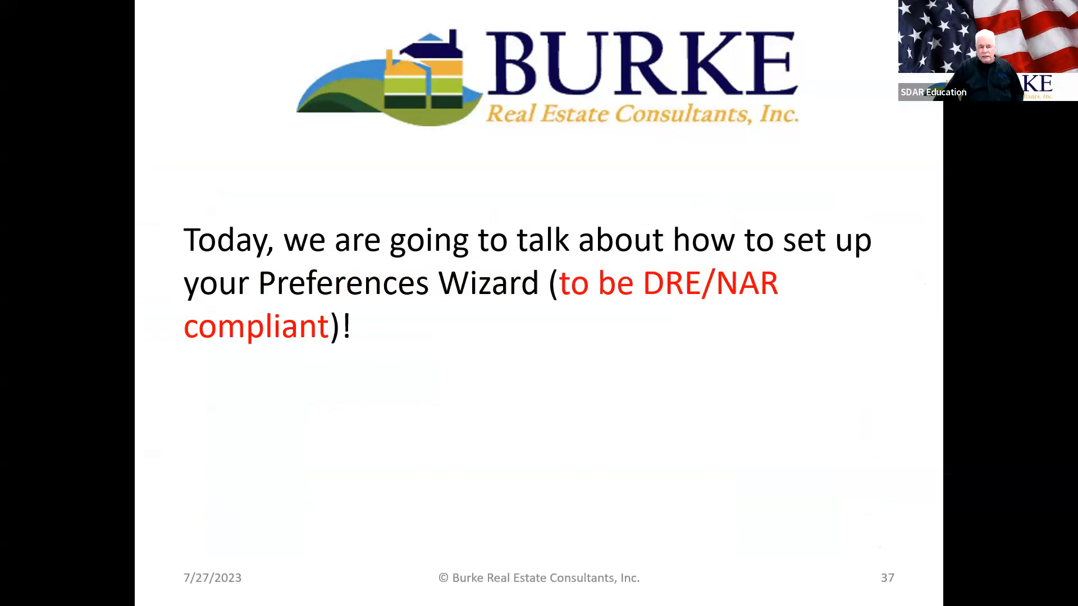
key("Right")
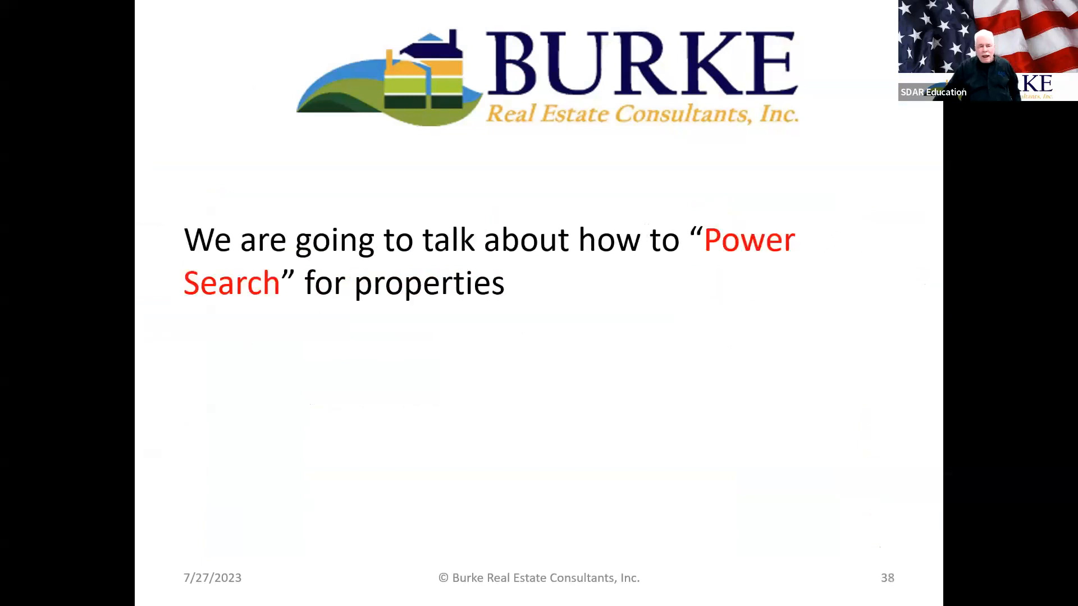
key("Right")
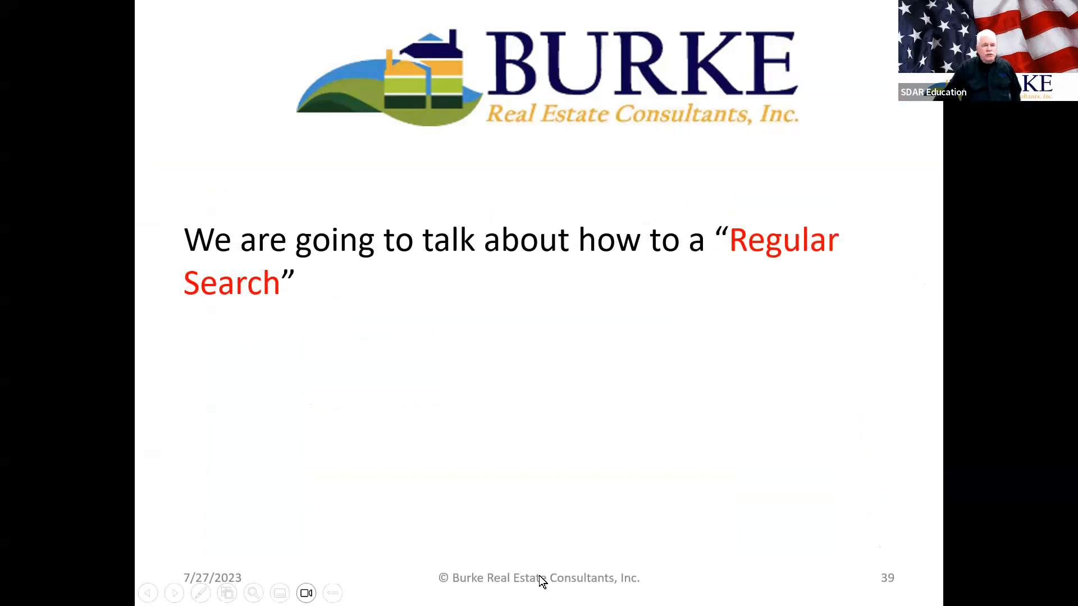
key("alt+Tab")
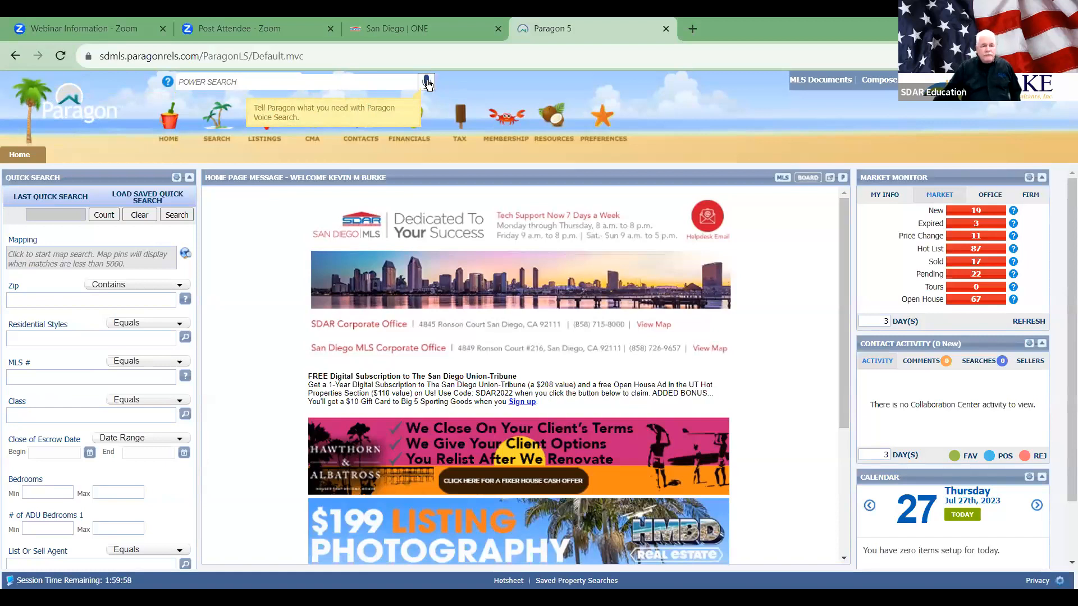
left_click(260, 81)
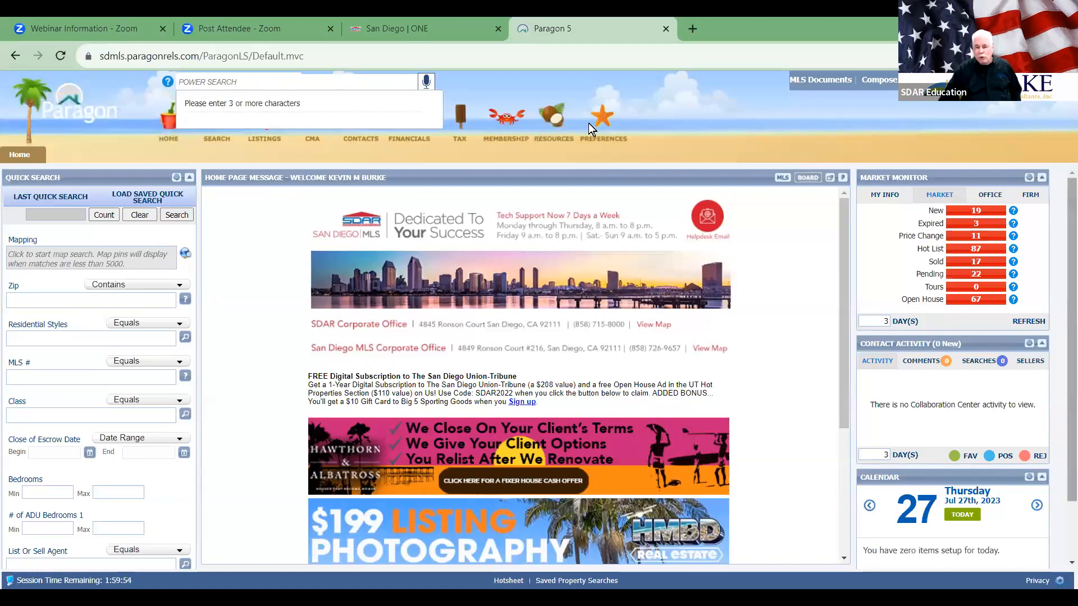
type("811")
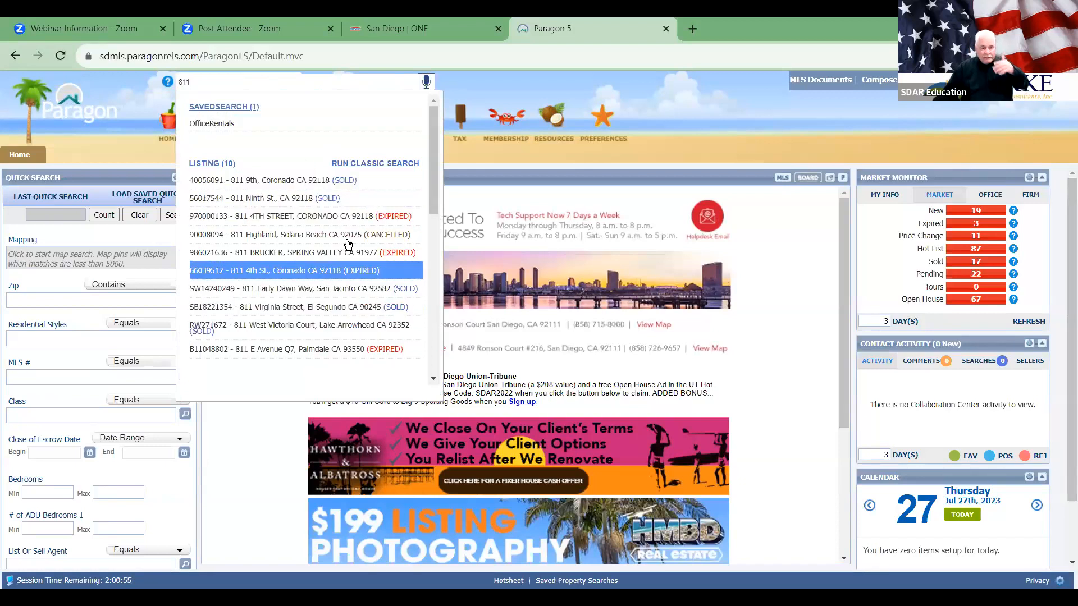
left_click_drag(431, 190, 422, 296)
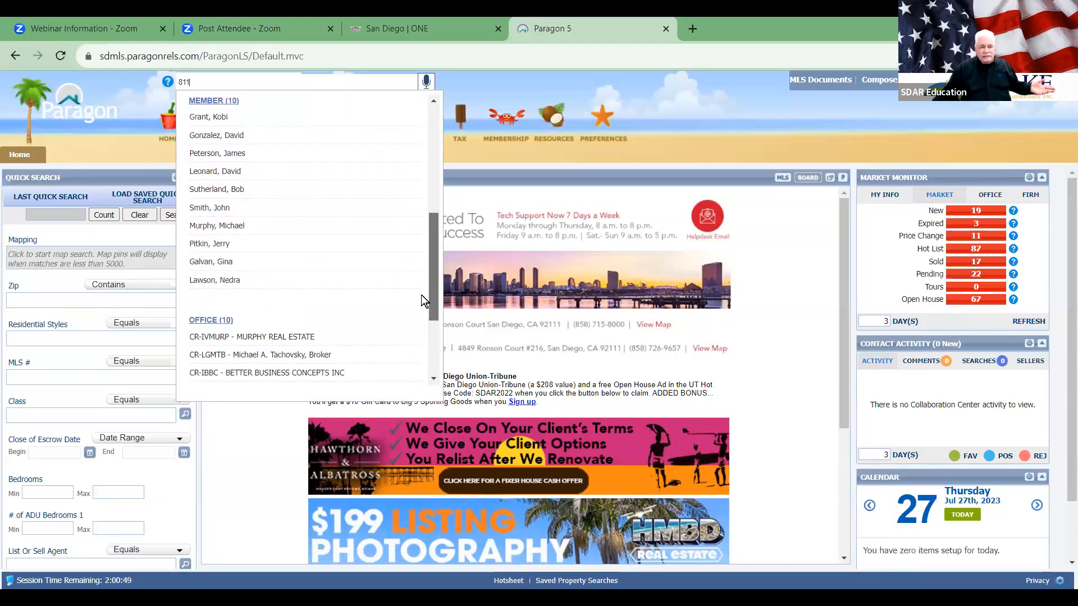
left_click_drag(431, 254, 432, 317)
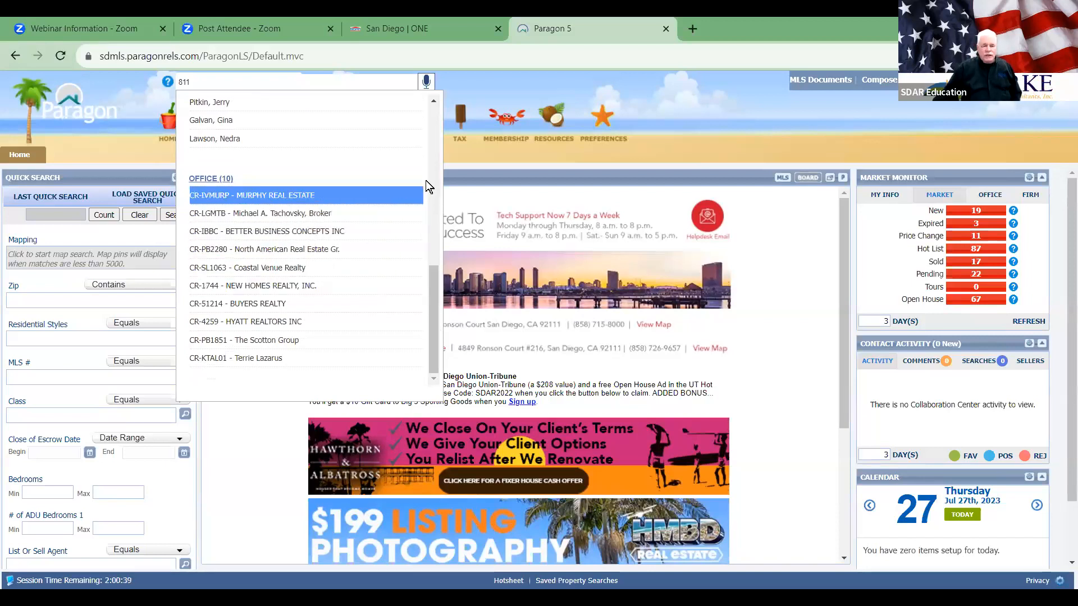
scroll(432, 129, "up", 5)
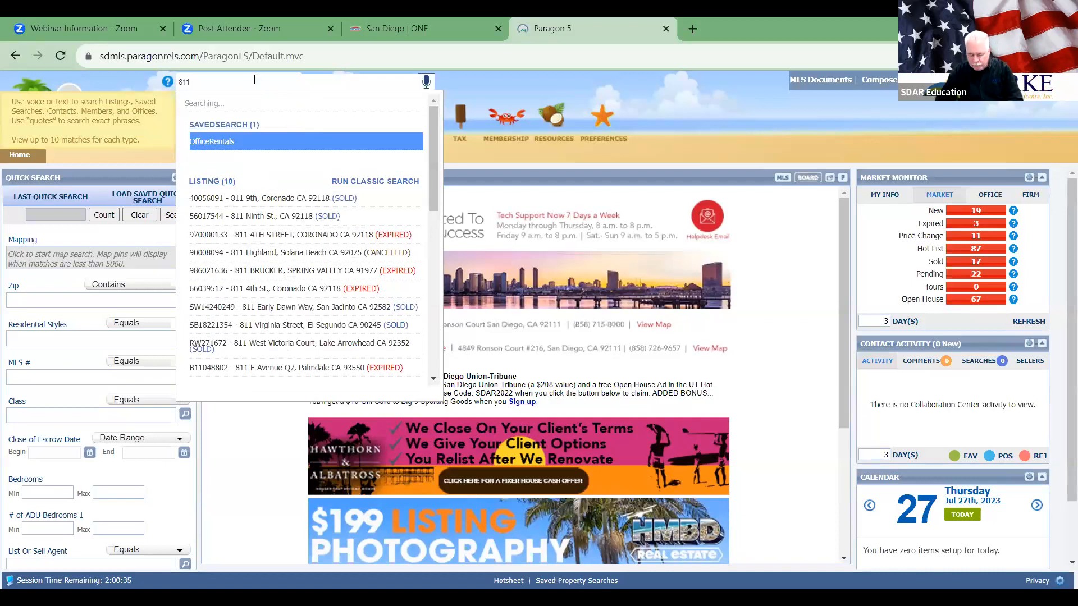
type("Americ")
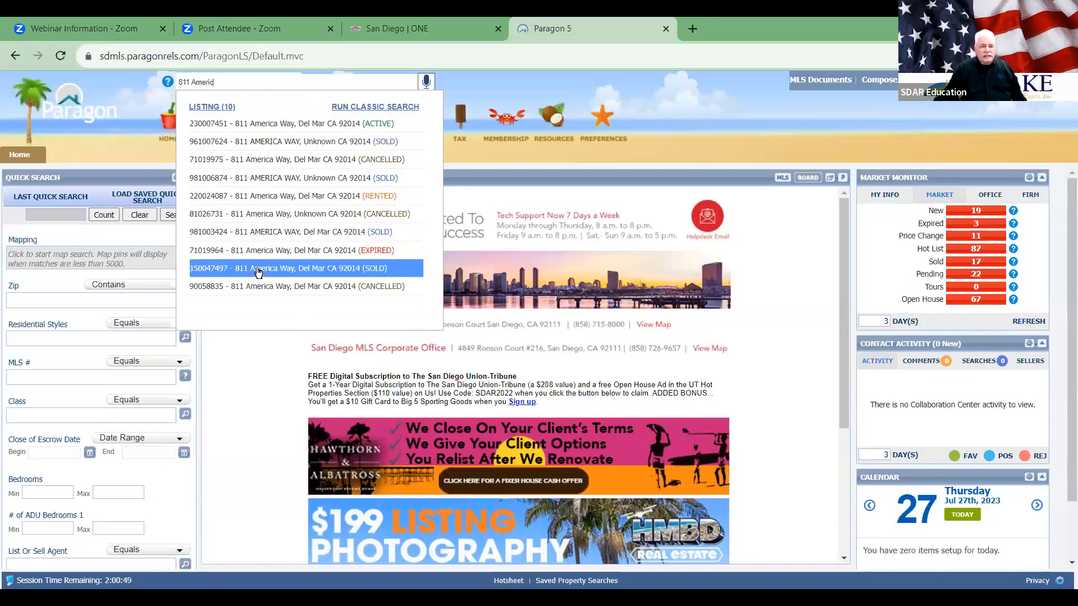
left_click(314, 125)
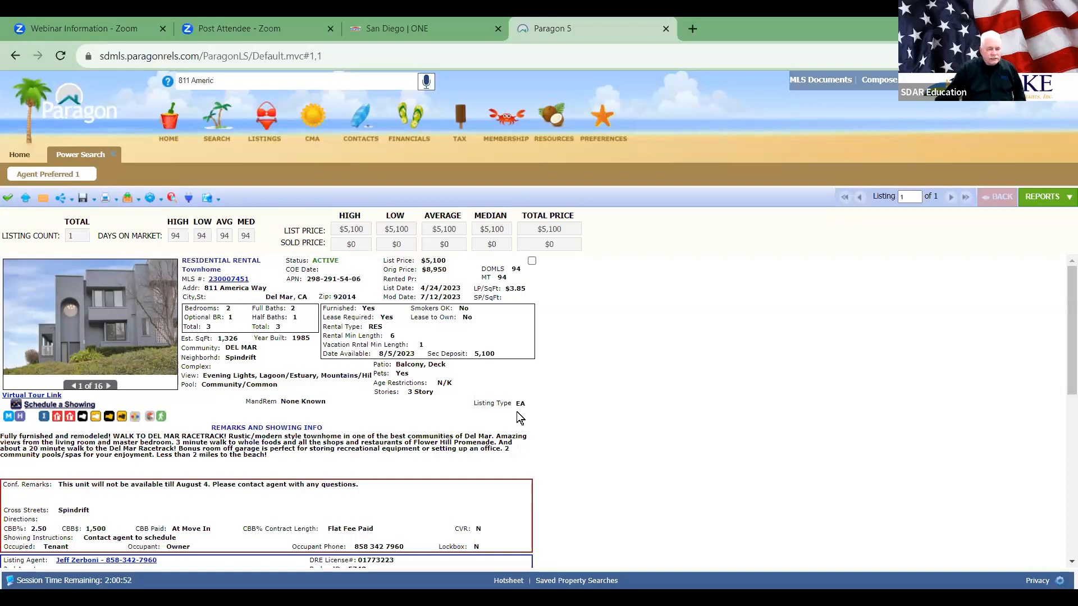
scroll(453, 407, "down", 3)
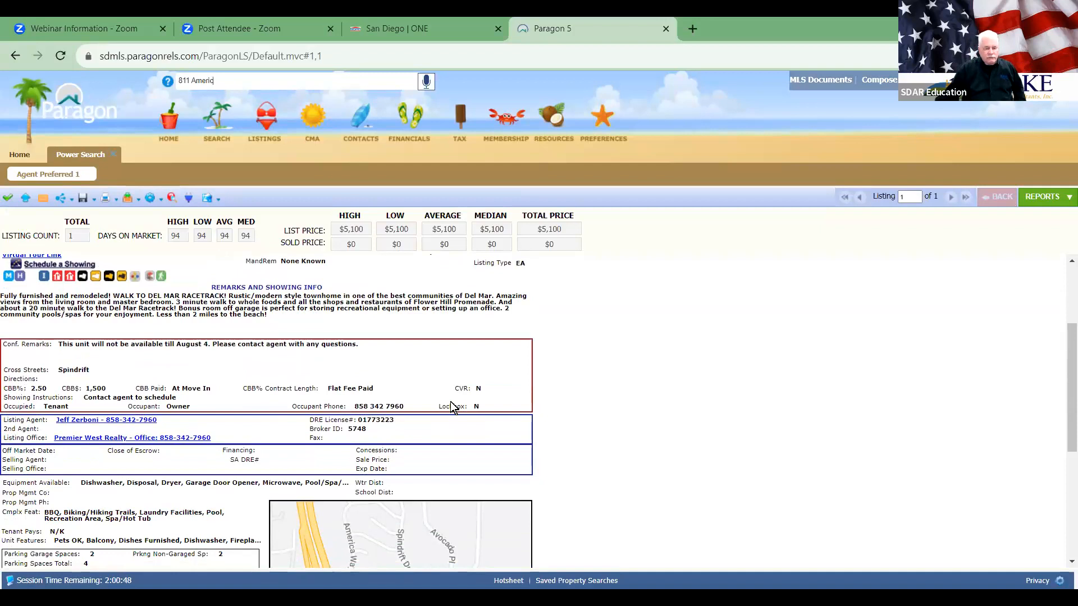
scroll(454, 406, "down", 2)
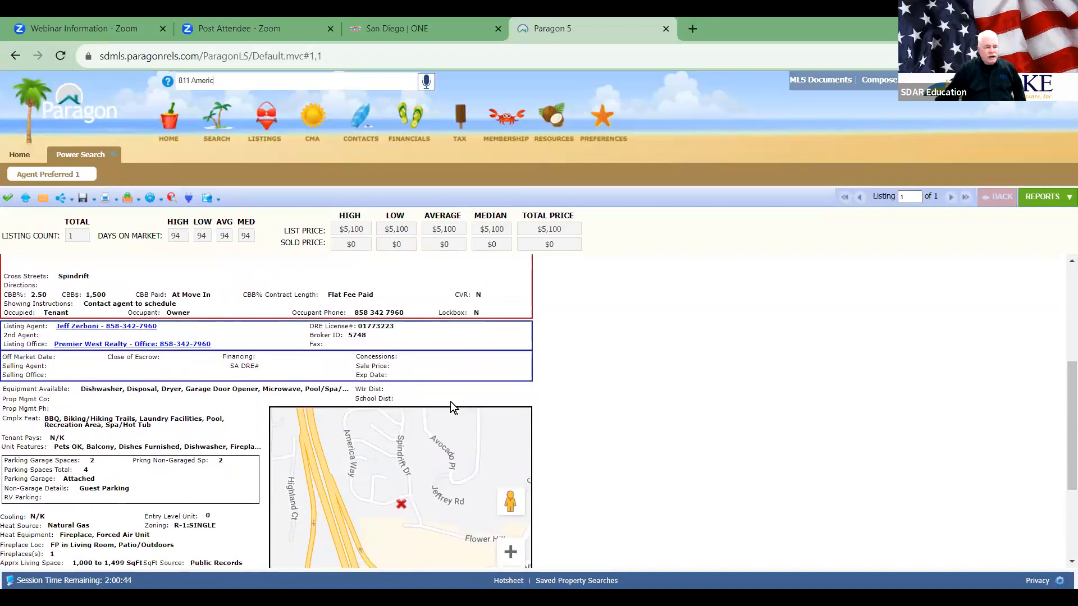
scroll(450, 402, "up", 5)
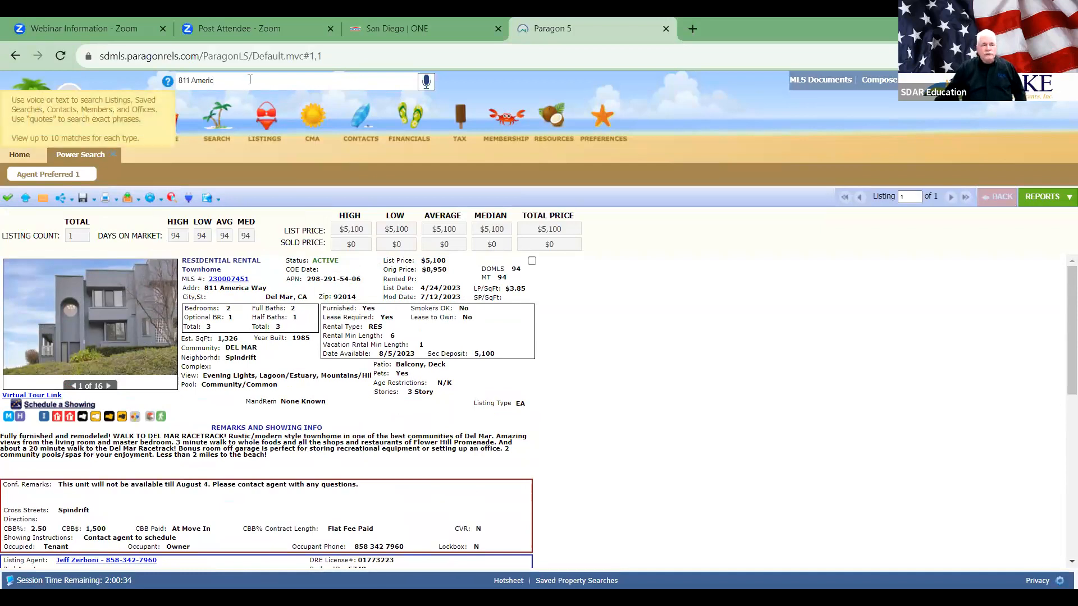
left_click(167, 82)
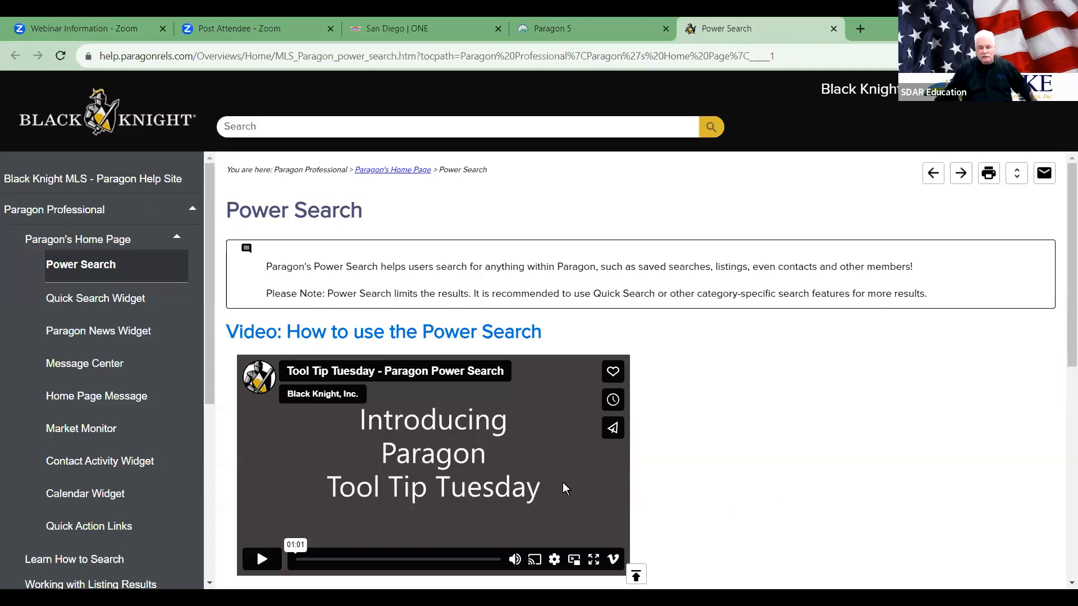
scroll(562, 483, "down", 7)
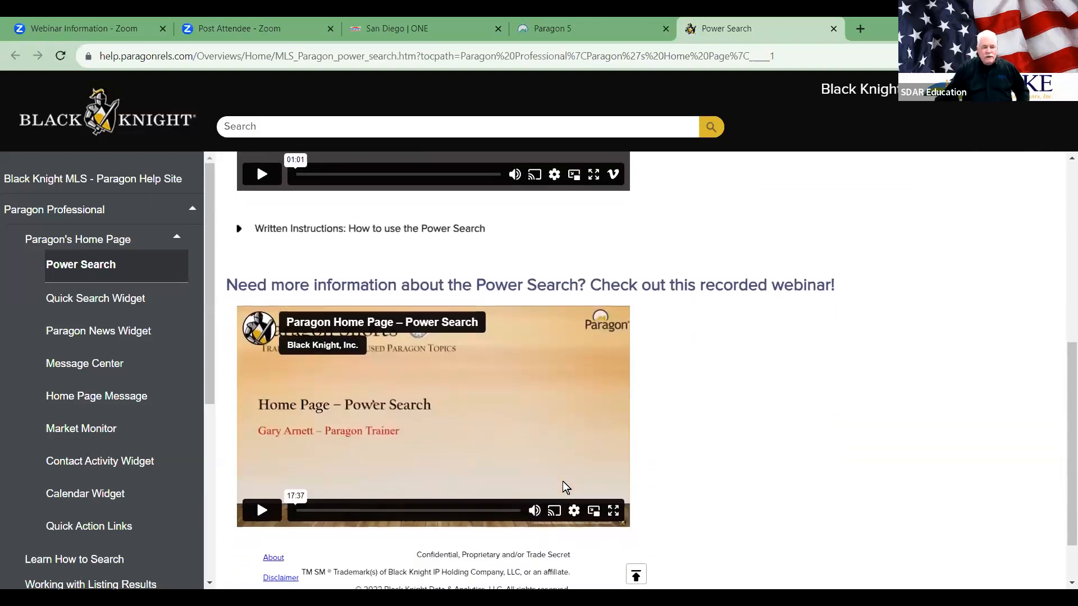
scroll(563, 481, "down", 1)
scroll(562, 481, "up", 8)
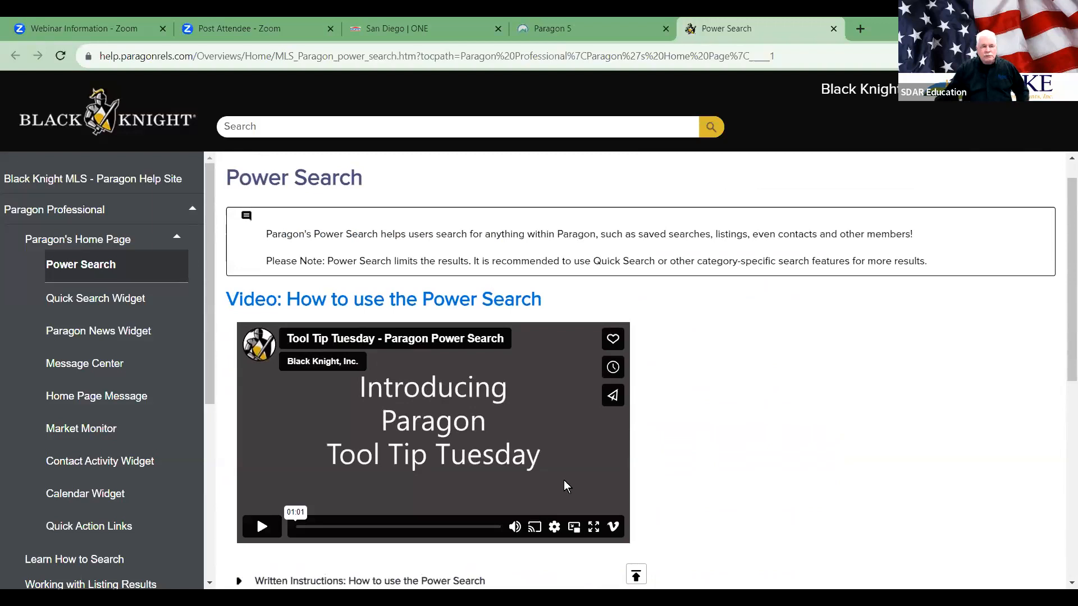
Step: Back on the Paragon tab, clear the Power Search query and dismiss its suggestions
left_click(551, 29)
left_click(258, 82)
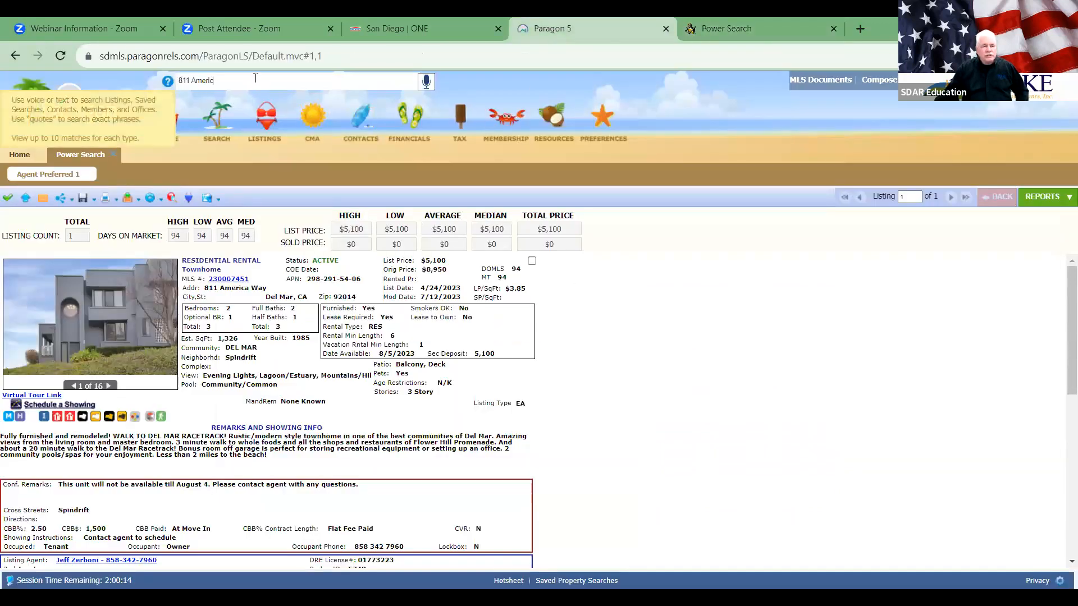
key("BackSpace")
key("BackSpace")
key("BackSpace")
key("BackSpace")
key("BackSpace")
key("BackSpace")
key("BackSpace")
key("BackSpace")
key("BackSpace")
key("BackSpace")
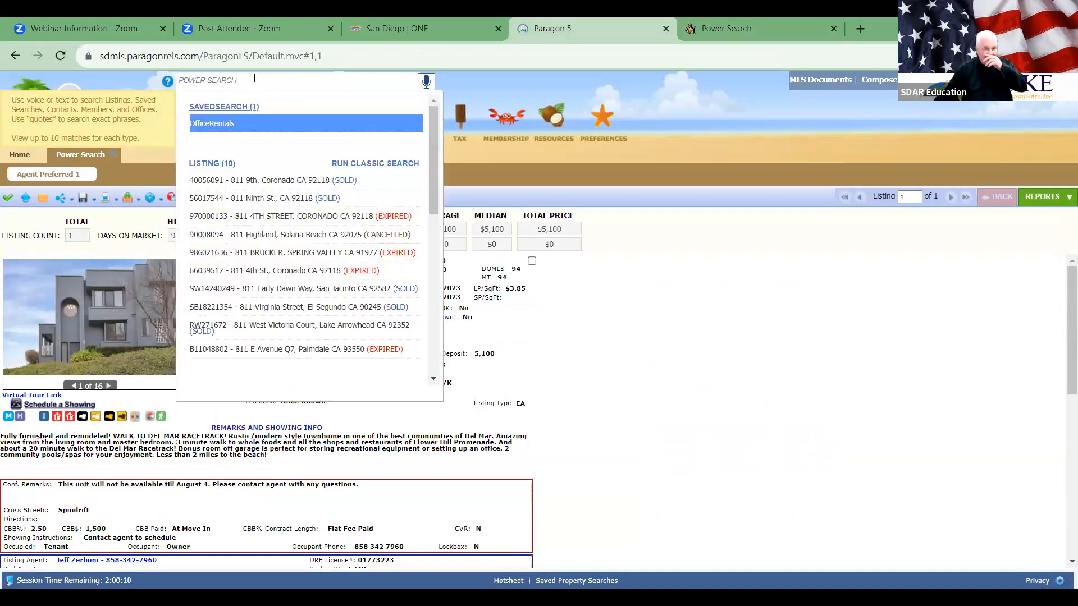
left_click(678, 262)
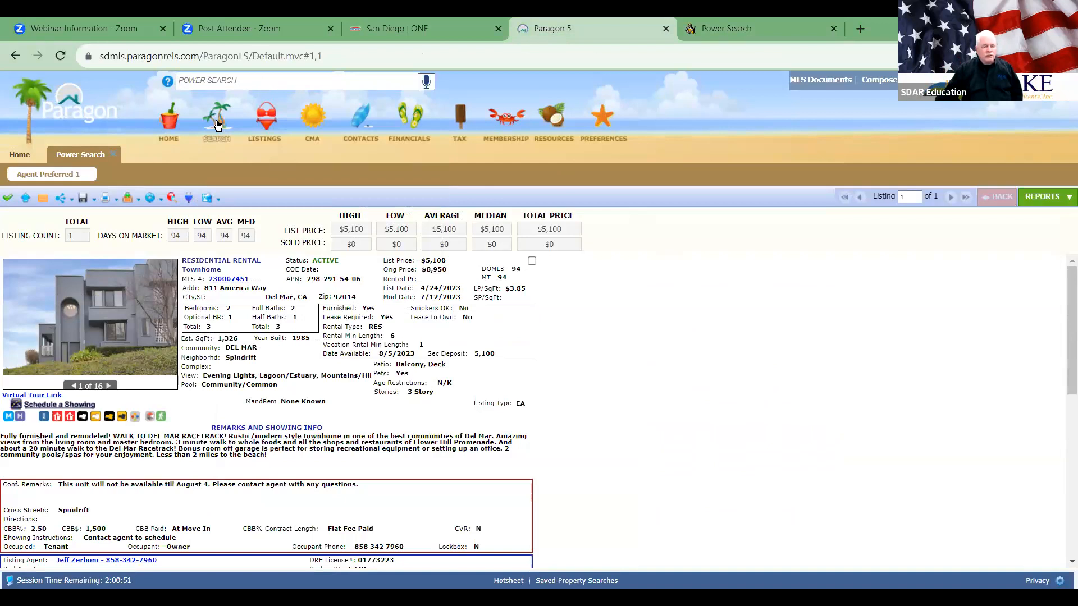
Step: Return to the Home page and view the List Or Sell Agent field hint
left_click(44, 150)
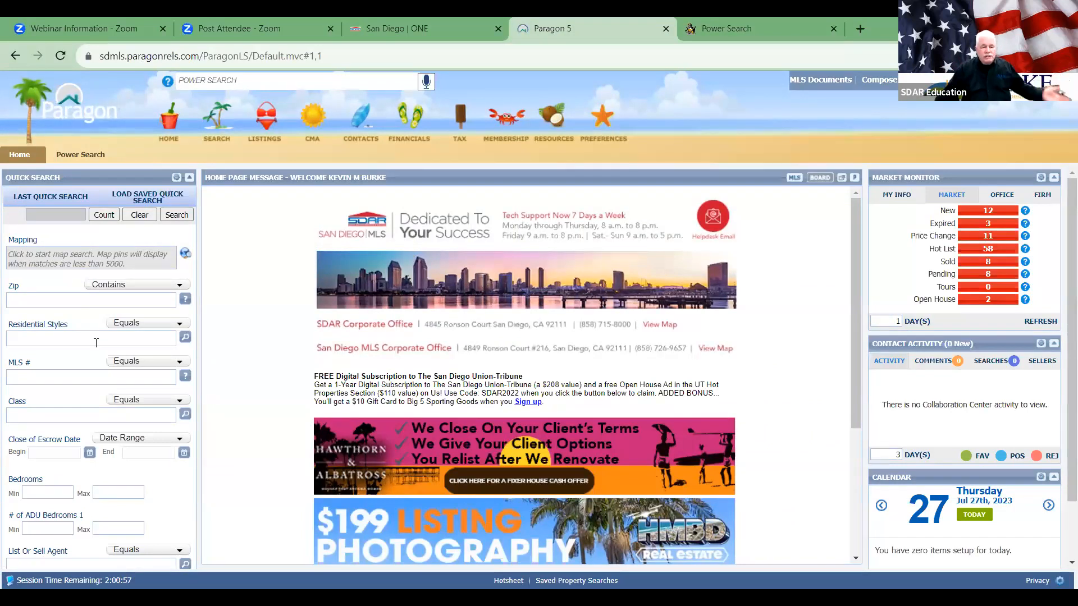
scroll(96, 342, "down", 2)
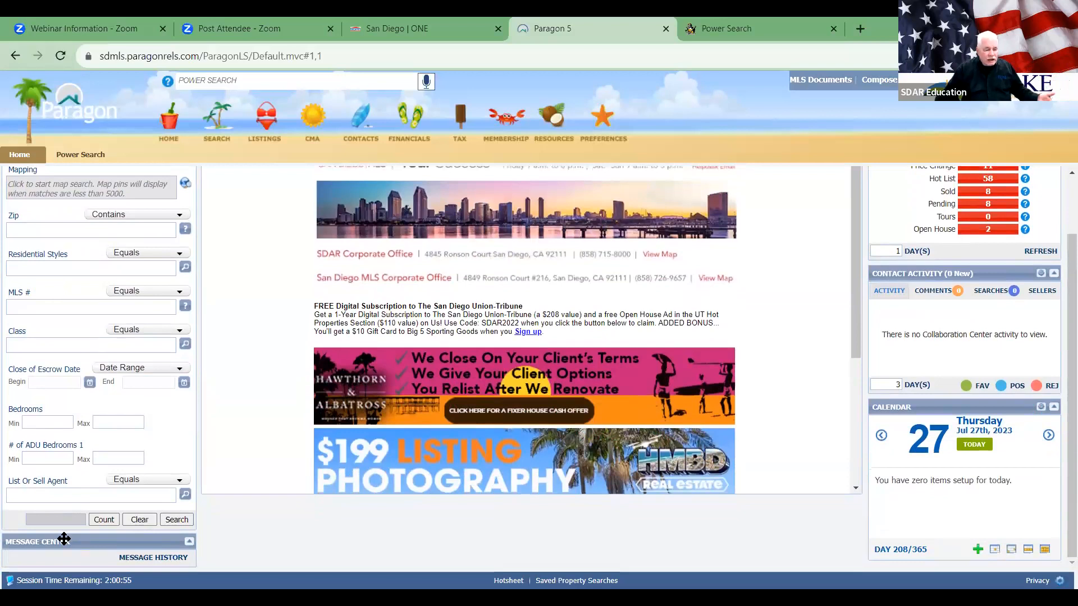
left_click(63, 496)
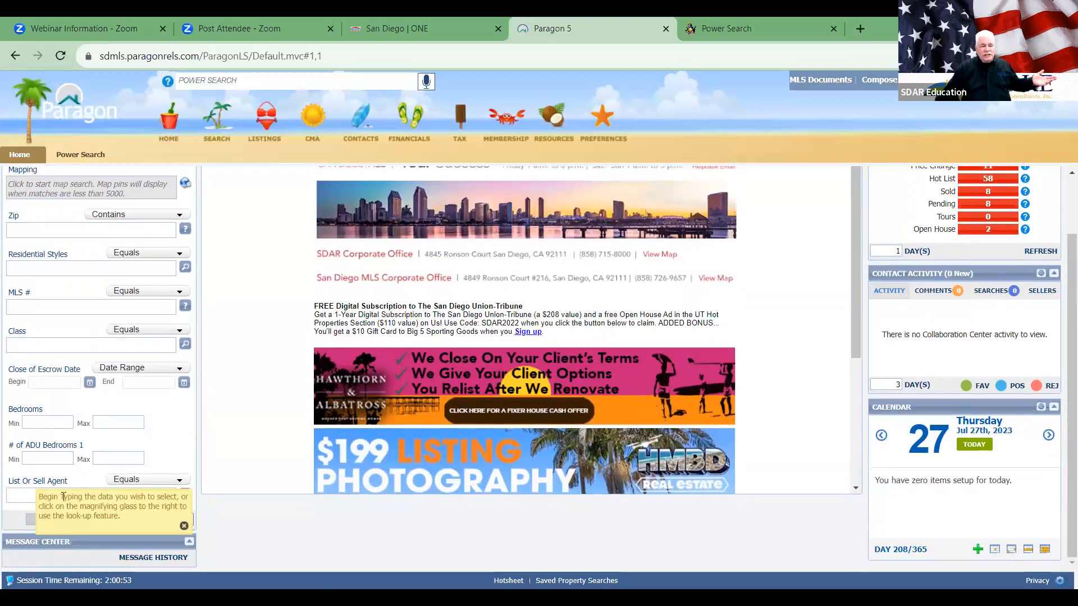
scroll(83, 422, "up", 2)
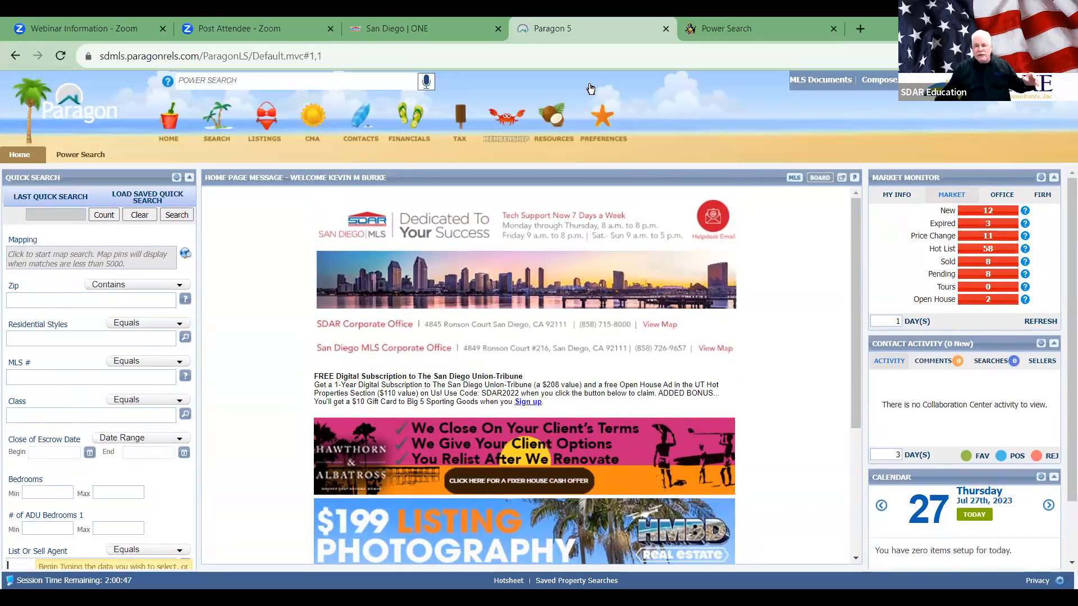
Step: Close the Power Search help tab and collapse the Message Center panel
left_click(834, 28)
scroll(39, 355, "down", 1)
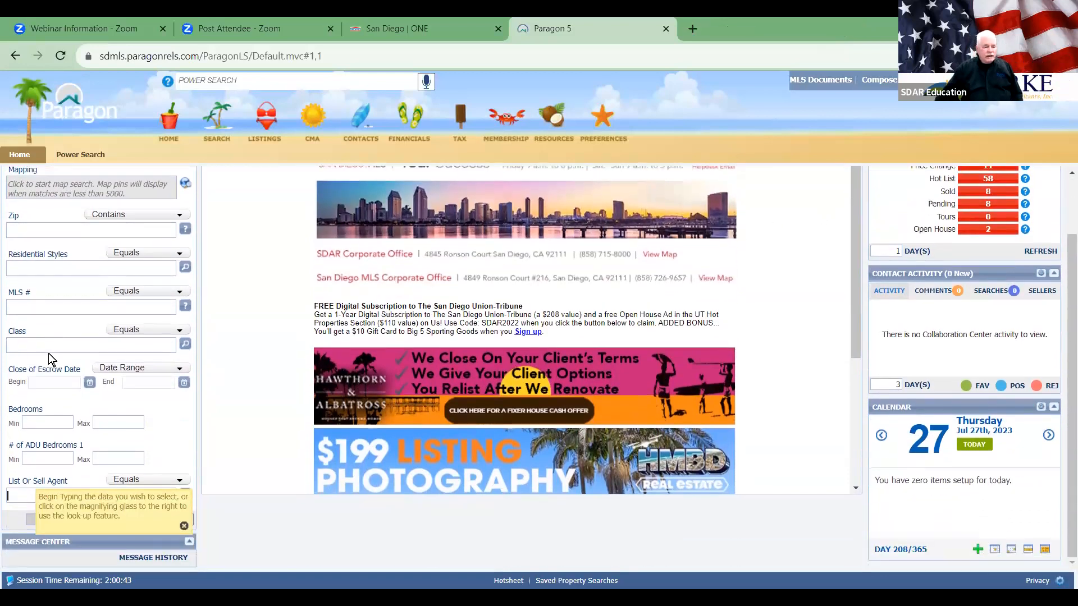
left_click(189, 542)
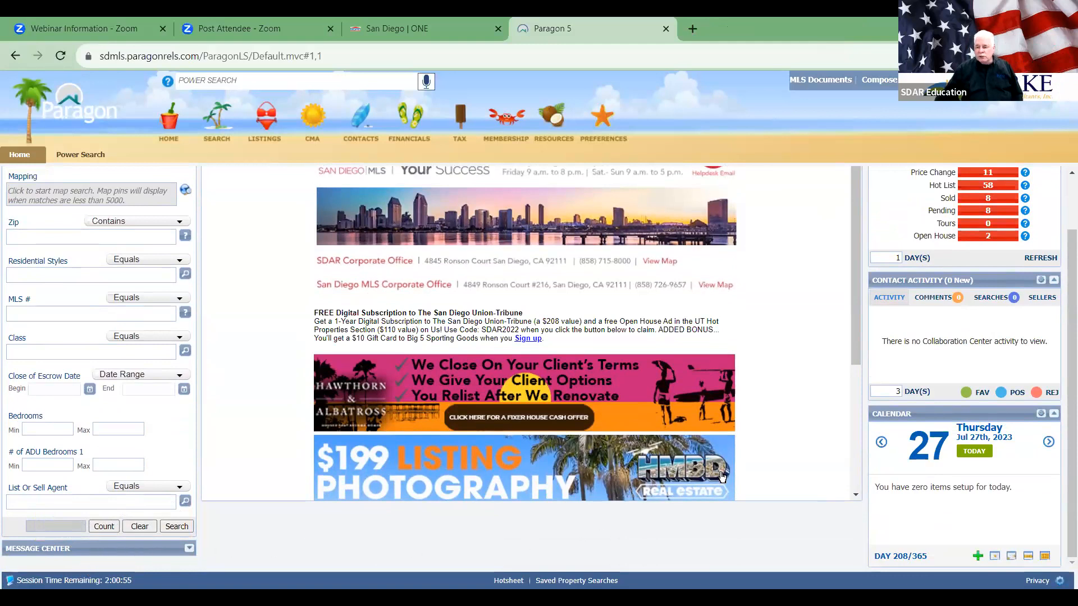
scroll(778, 436, "up", 2)
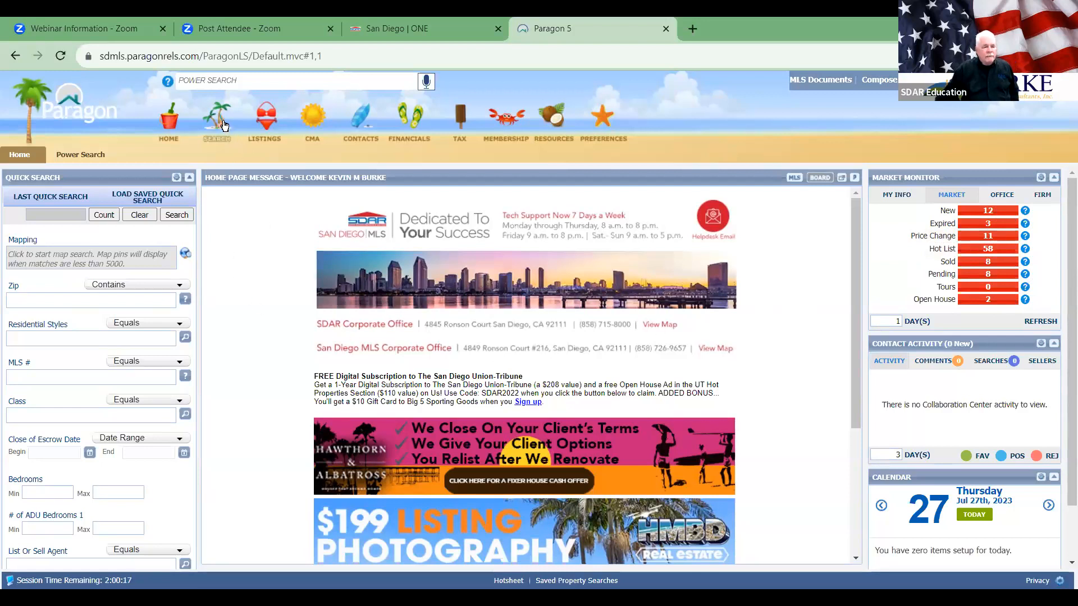
Step: Close the Power Search results tab and bring up the SEARCH options menu
left_click(84, 155)
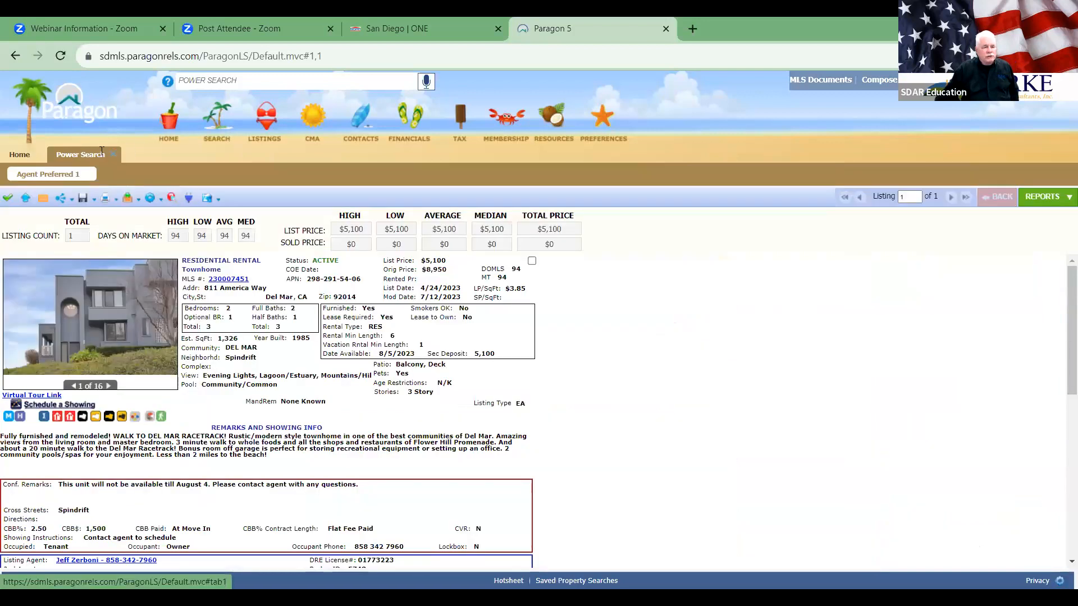
left_click(113, 155)
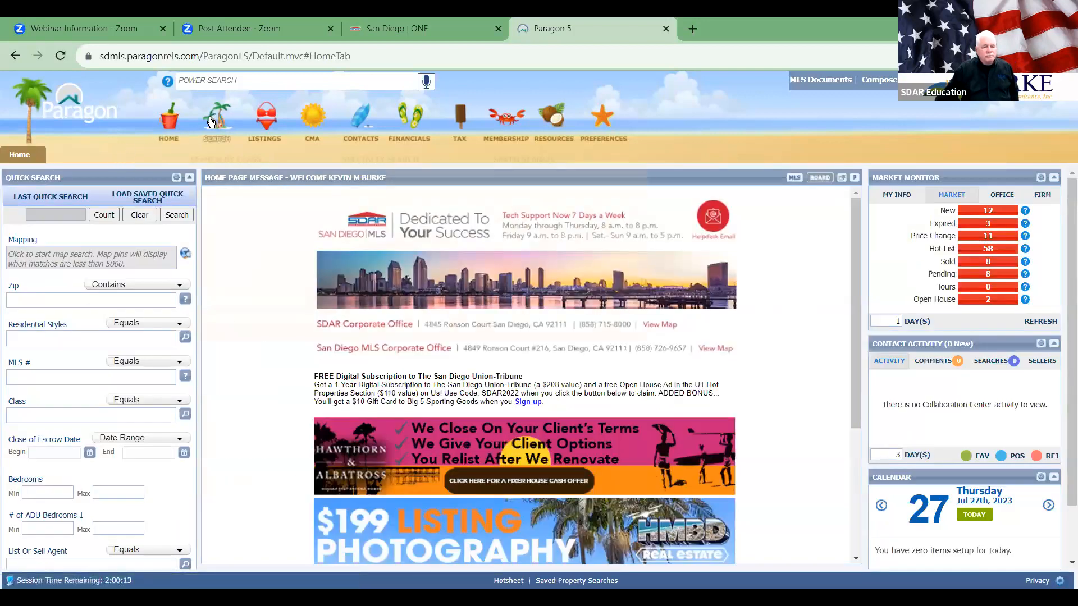
left_click(211, 122)
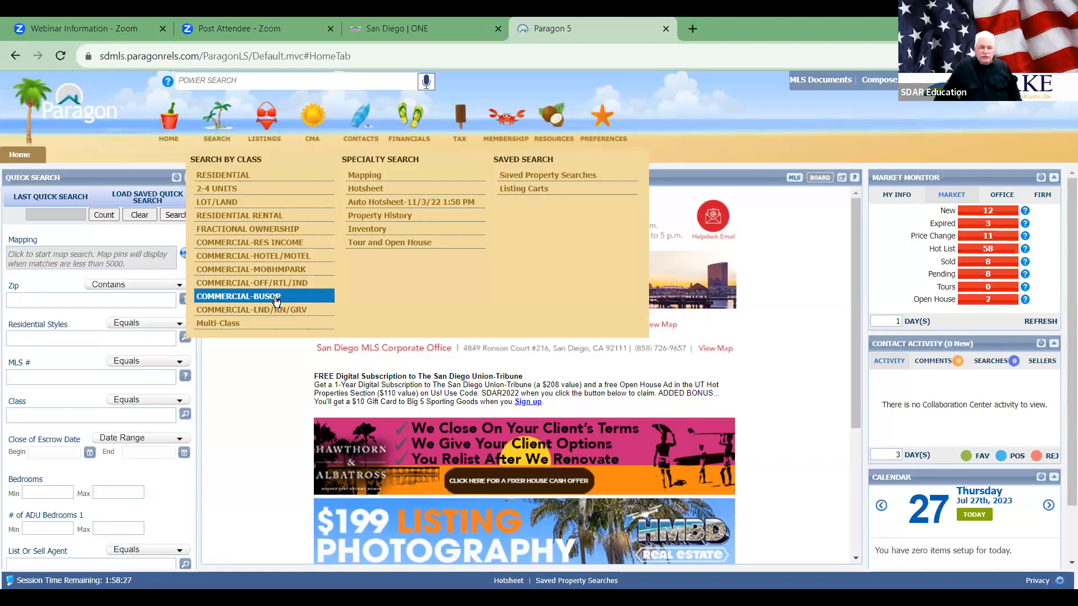
Step: Start a Multi-Class search and bring up the Class lookup listing 11 property classes
left_click(217, 325)
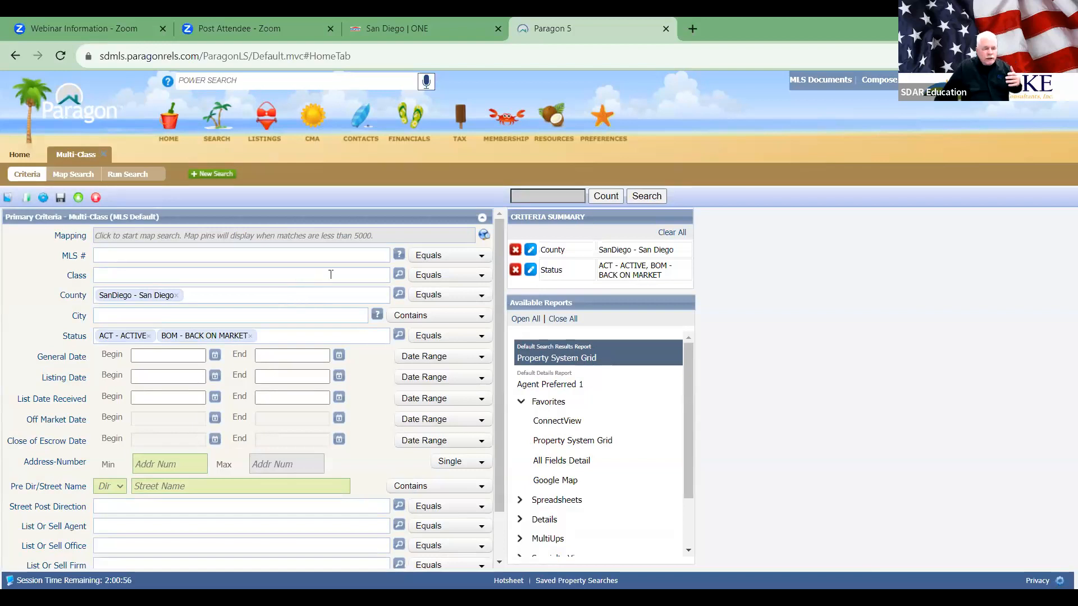
left_click(399, 274)
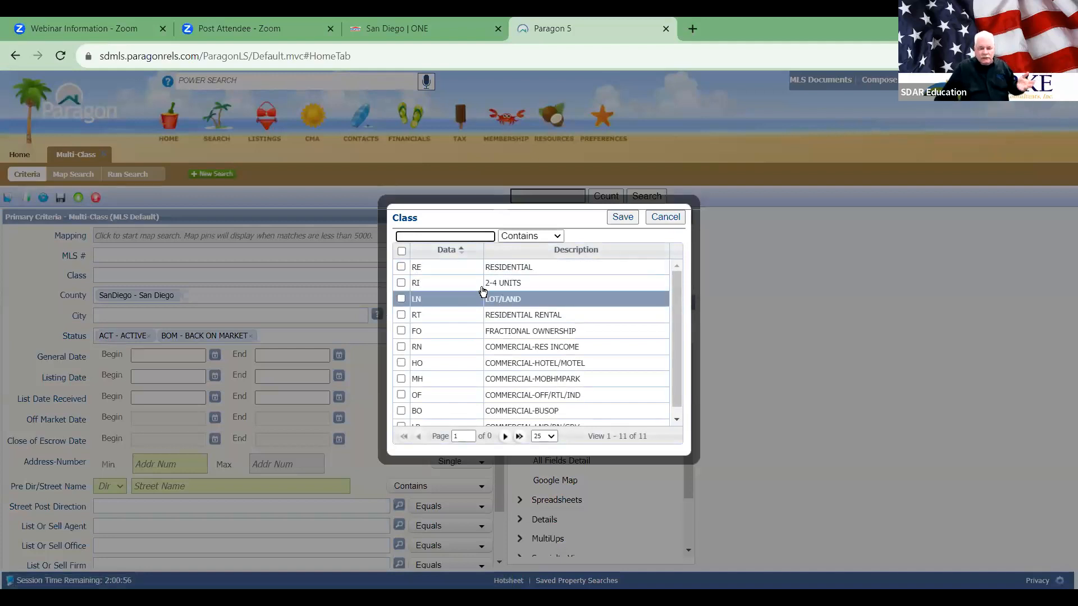
Step: Keep only Residential, 2-4 Units and Lot/Land classes, dropping all commercial classes and Residential Rental
left_click(401, 251)
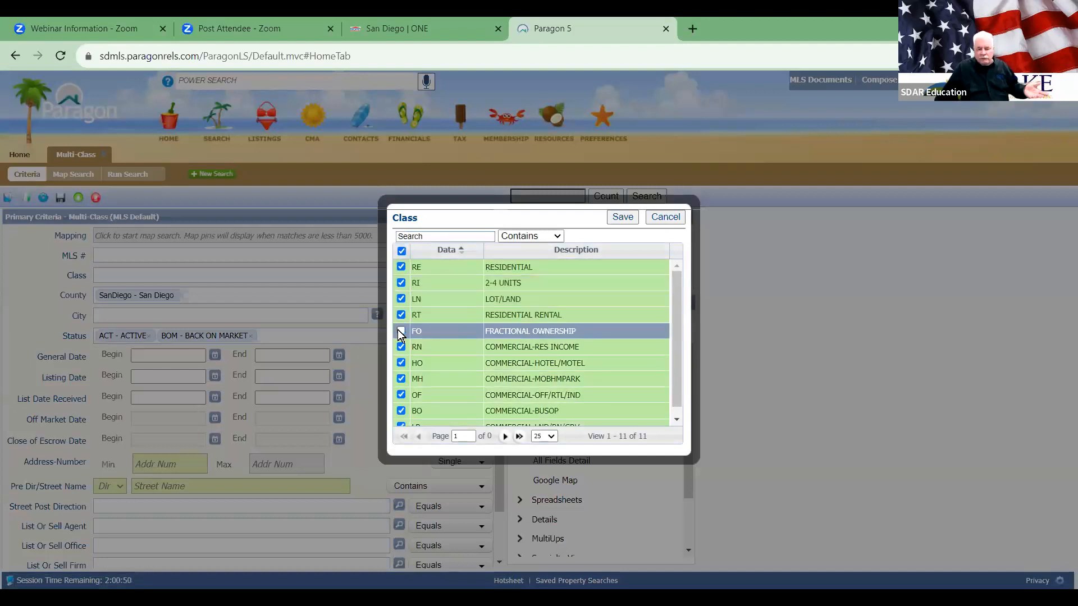
left_click(399, 346)
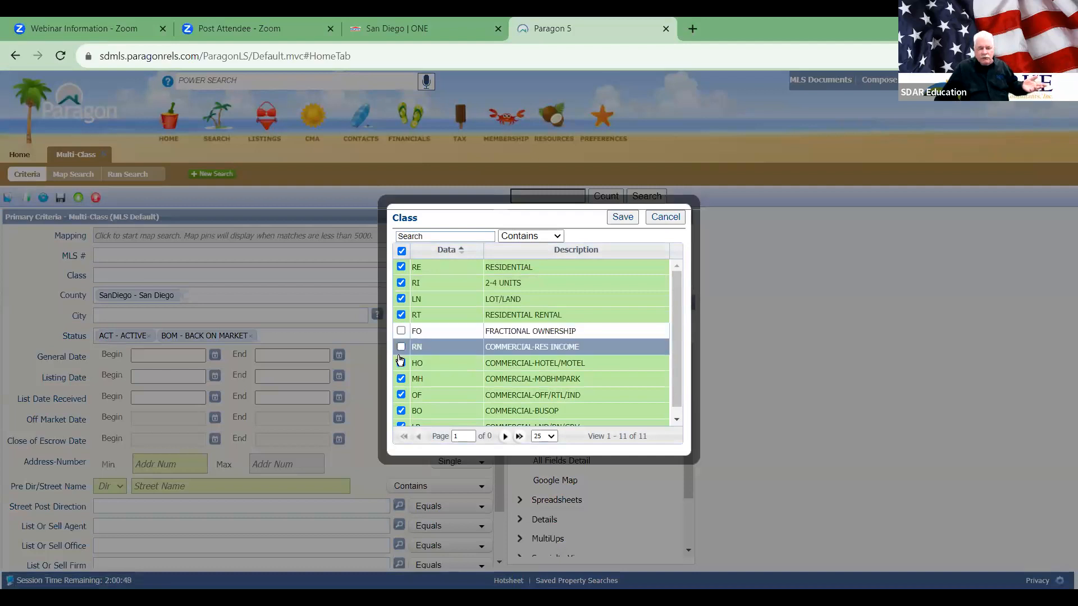
left_click(400, 361)
left_click(401, 378)
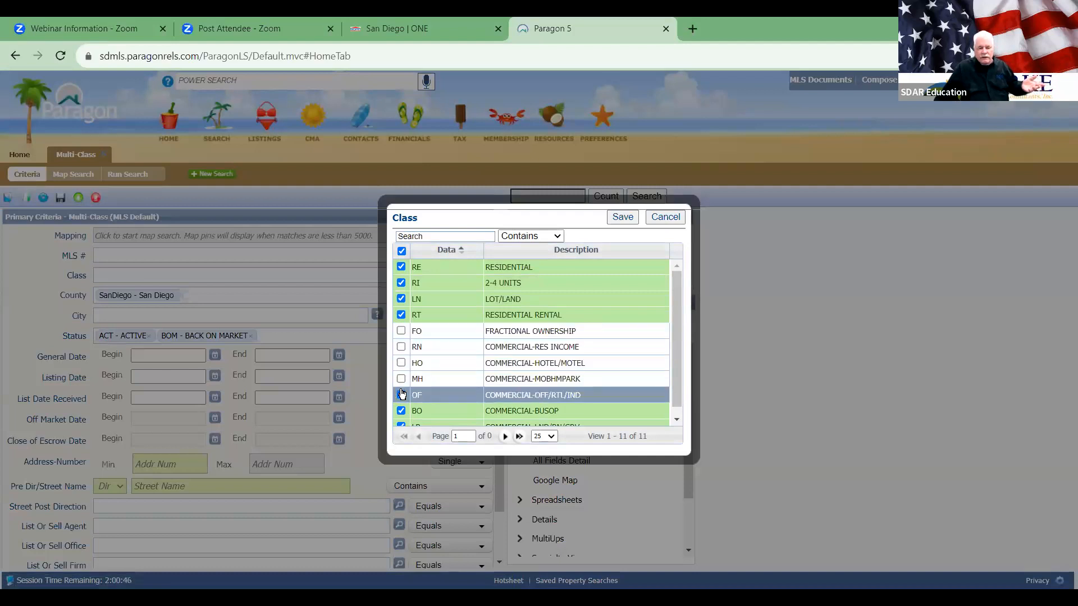
left_click(400, 395)
left_click(401, 410)
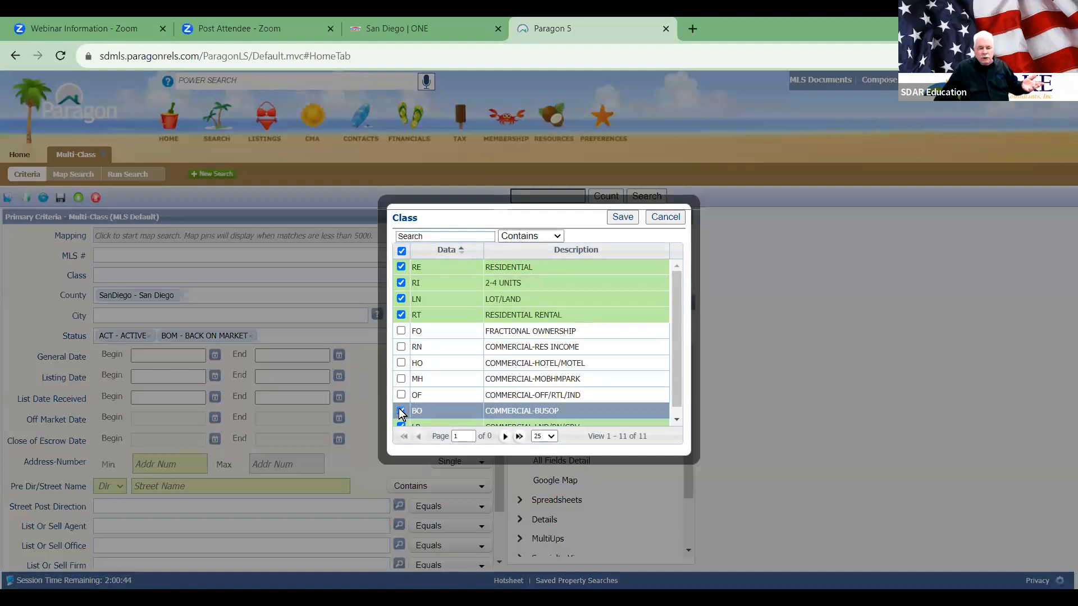
scroll(441, 366, "down", 1)
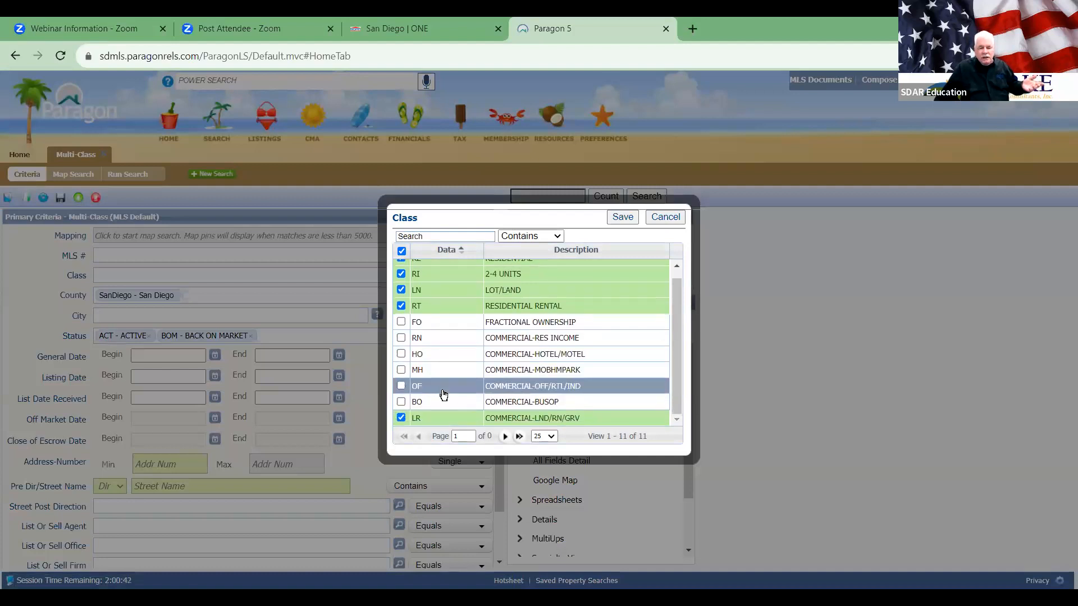
left_click(401, 417)
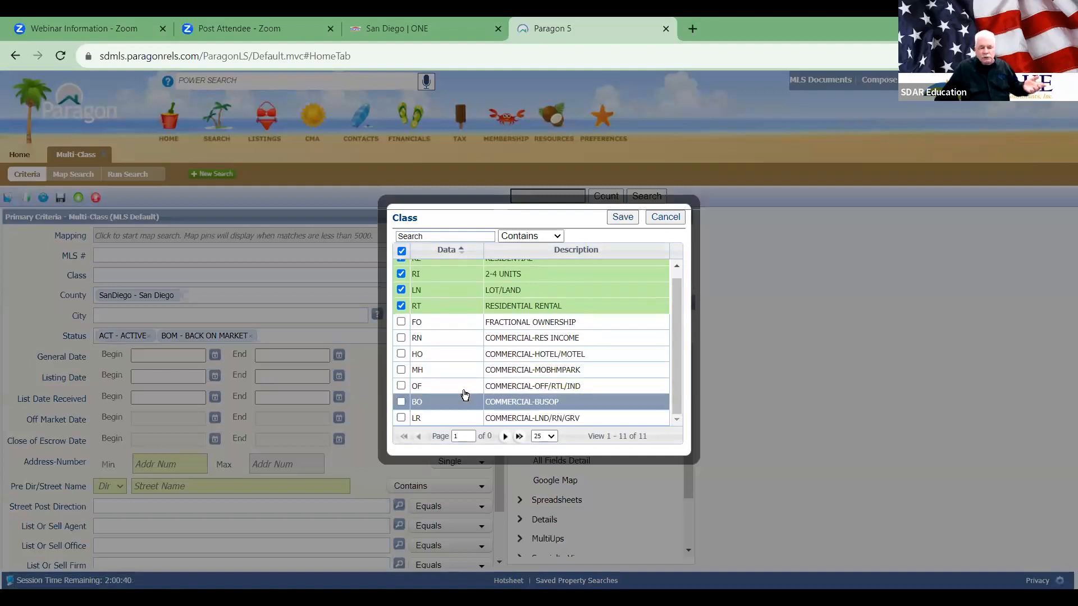
scroll(638, 344, "up", 1)
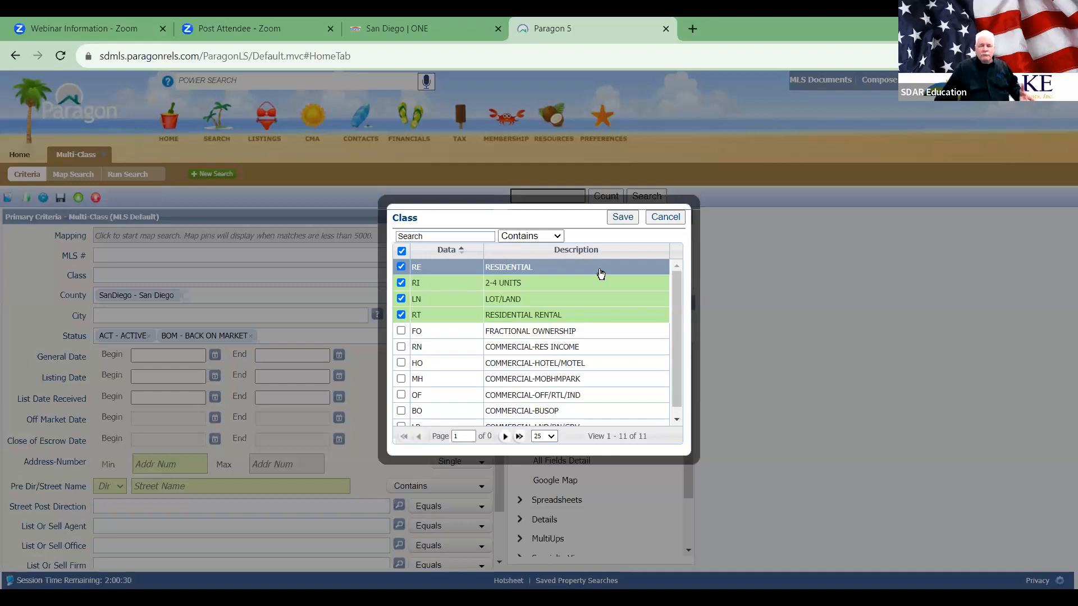
left_click(401, 315)
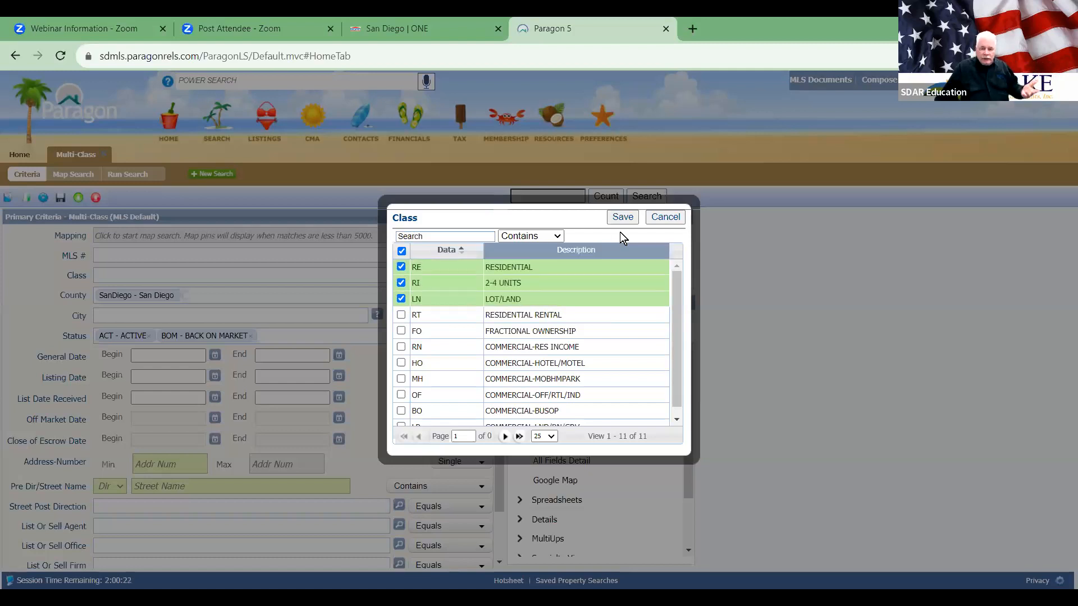
left_click(622, 218)
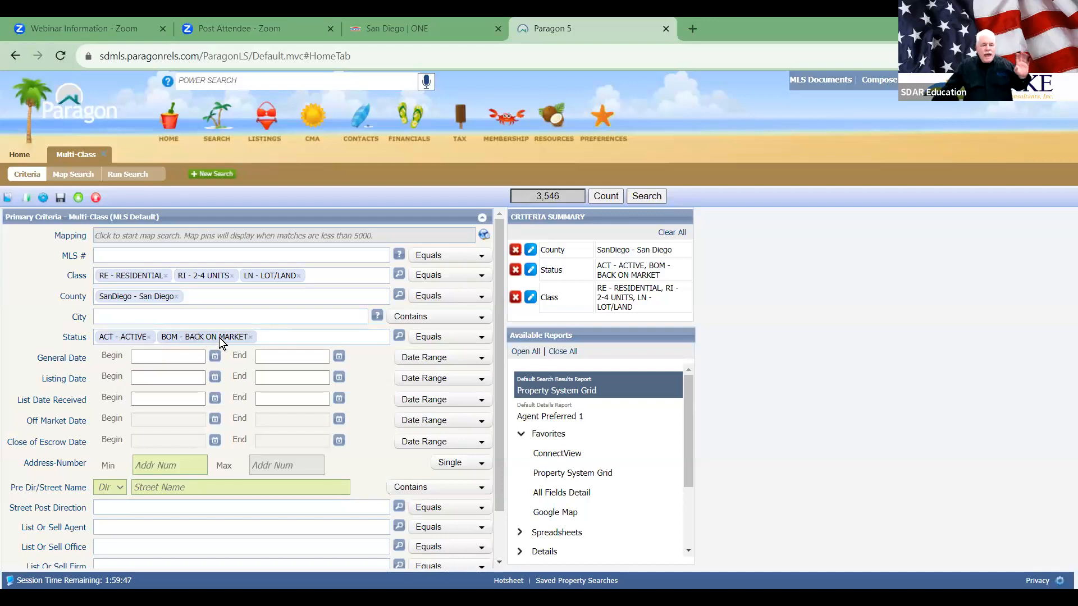
Step: Include the whole Active group and the Pending group in Status, raising matches to 6,443
left_click(398, 337)
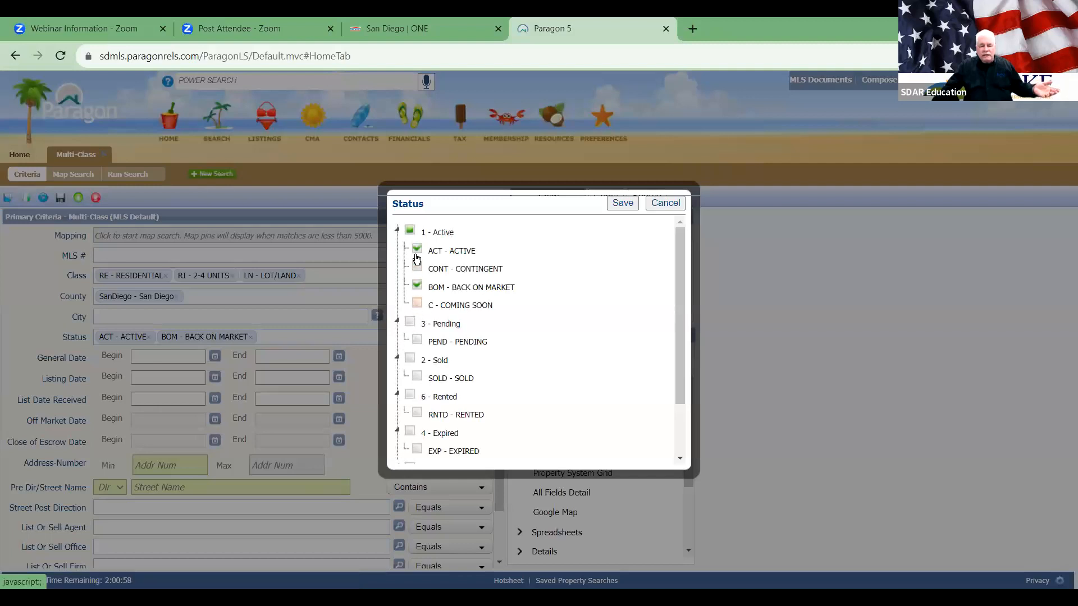
left_click(412, 232)
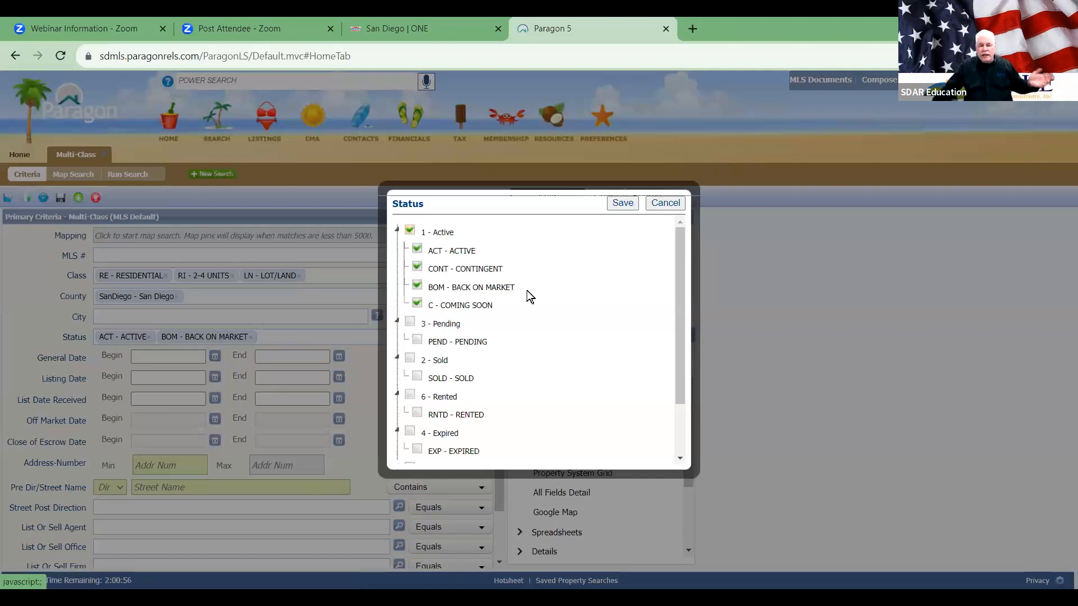
left_click(410, 322)
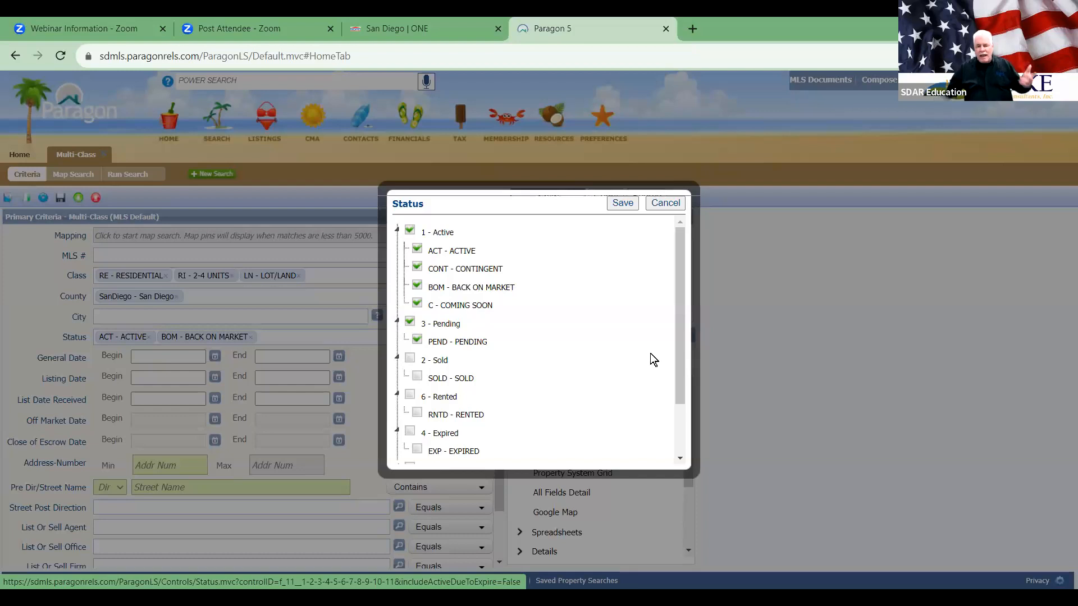
left_click(625, 204)
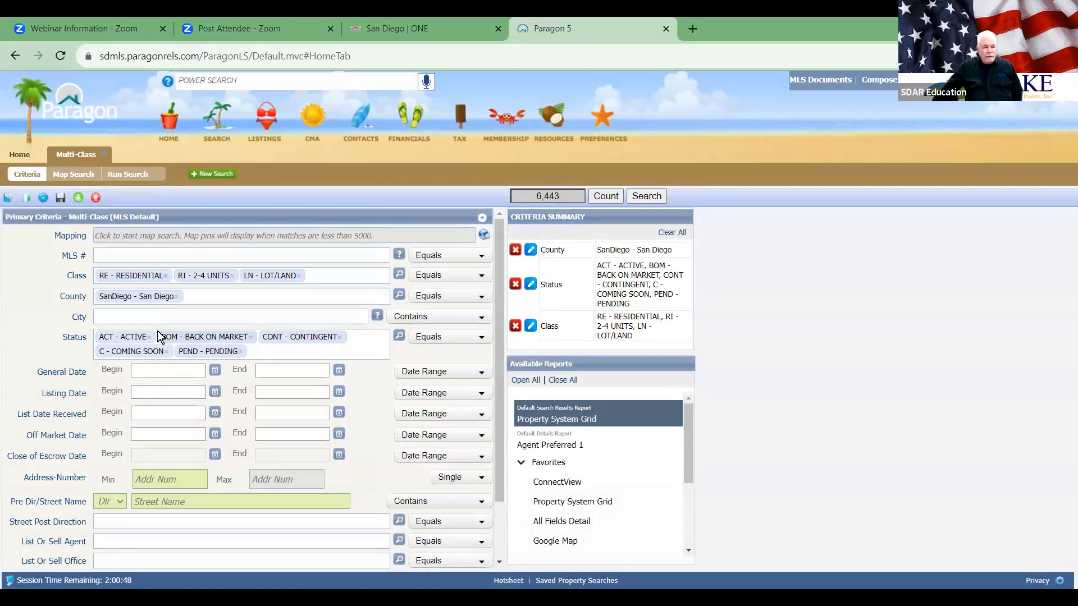
Step: Enter 'del mar' as the City criterion, narrowing the search to 63 matches
left_click(136, 318)
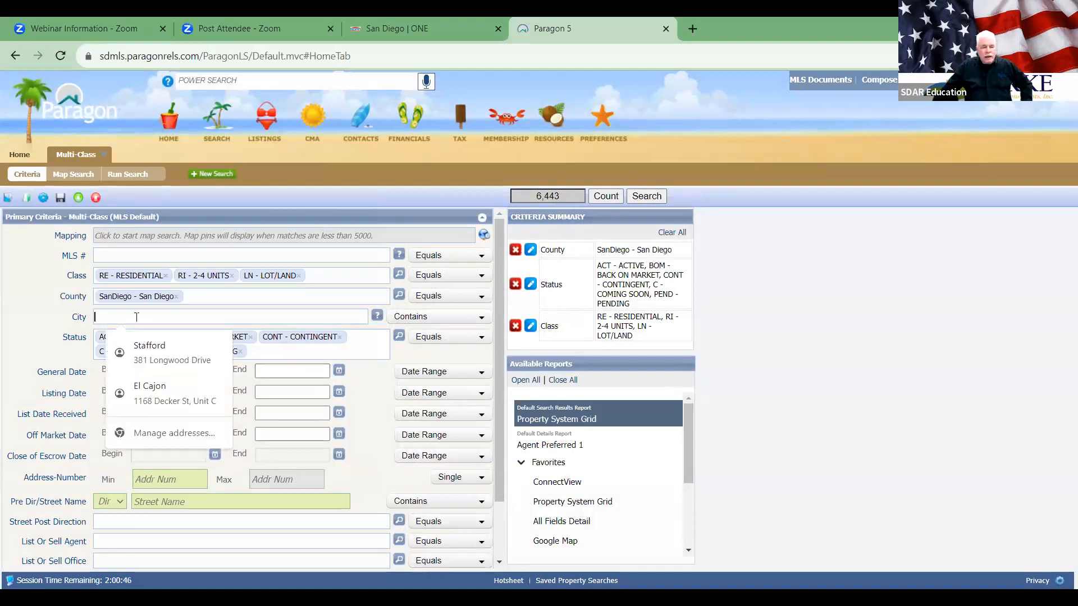
type("del")
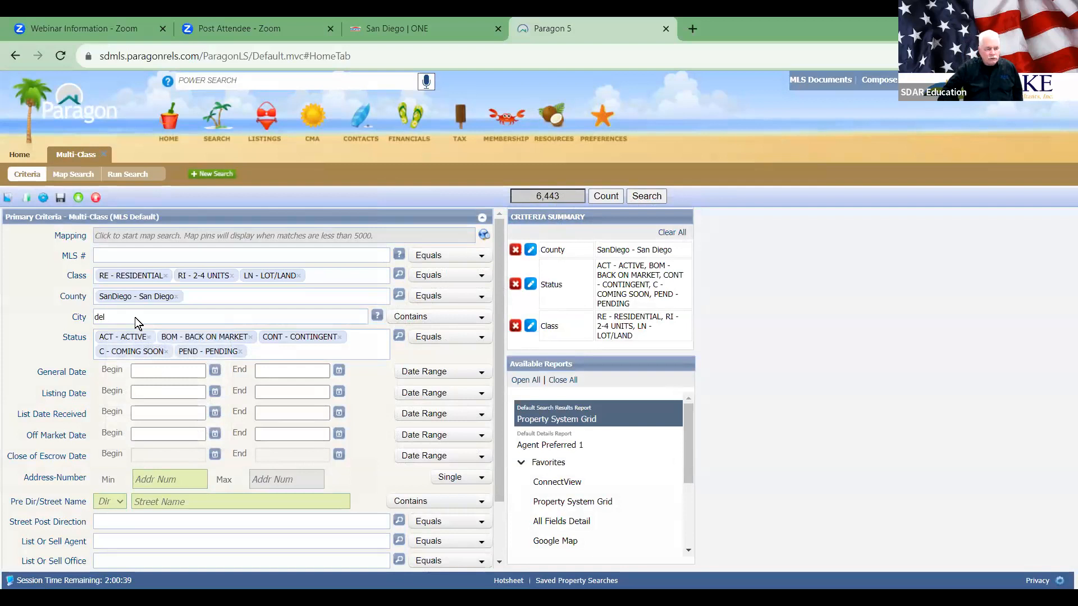
type("m")
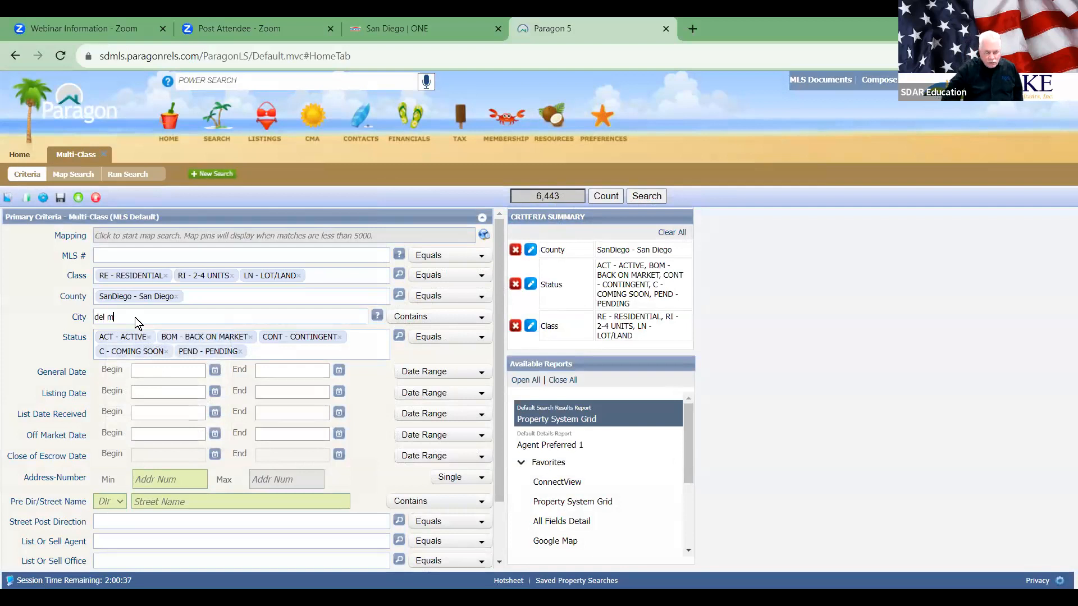
type("ar")
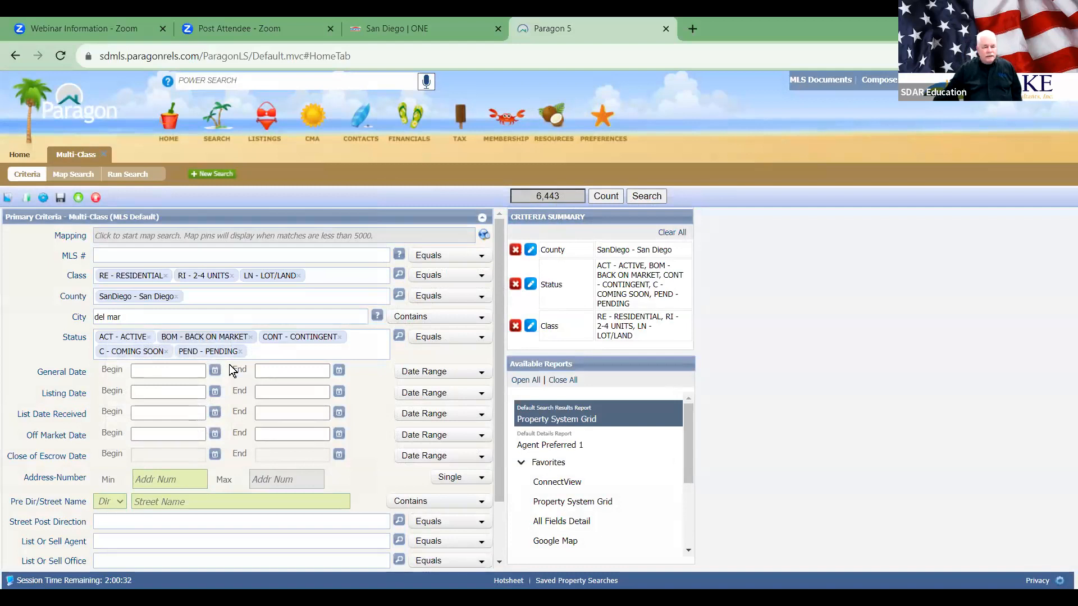
left_click(375, 409)
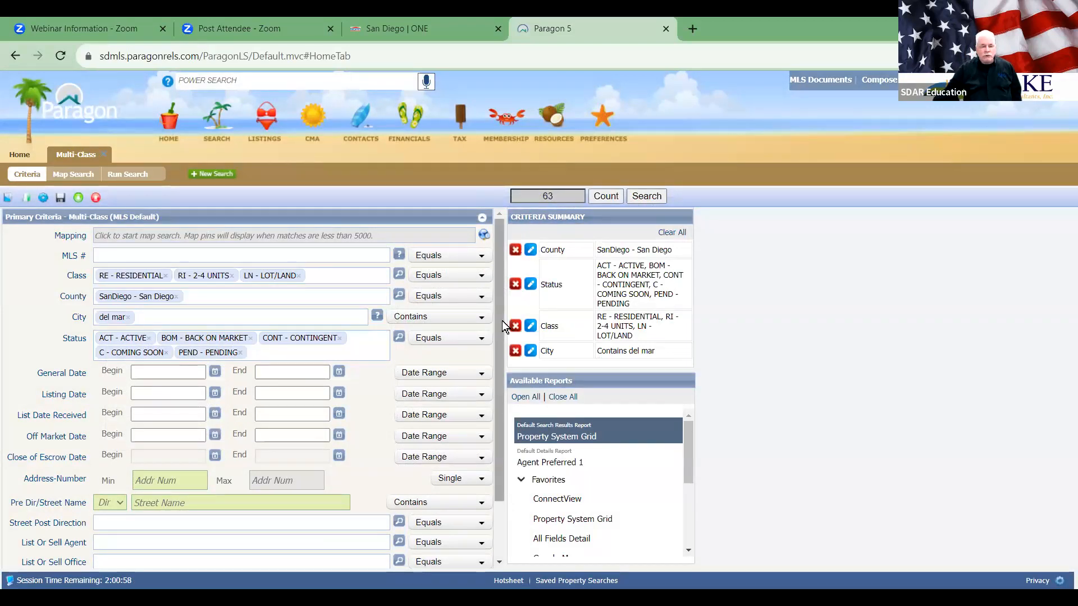
left_click(333, 315)
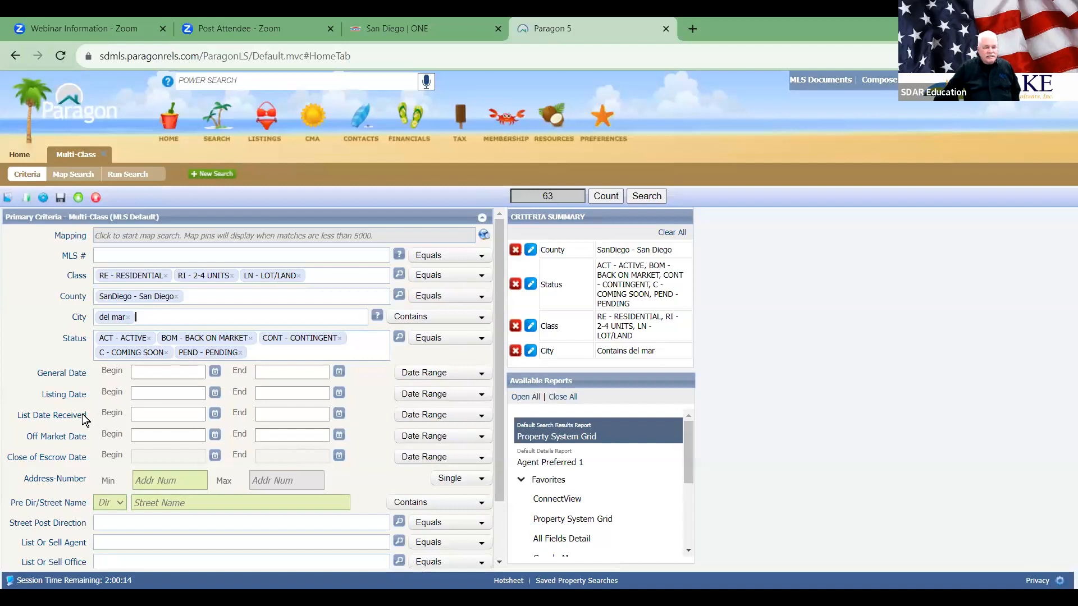
Step: Set List Date Received to 90 Days Back, trimming the count to 48
left_click(453, 416)
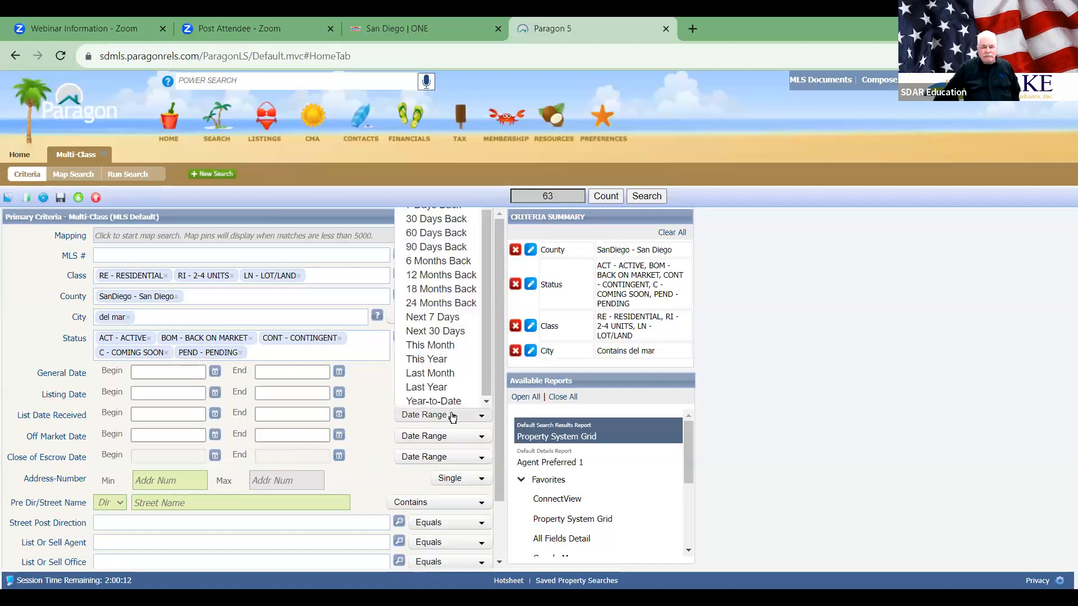
left_click(445, 254)
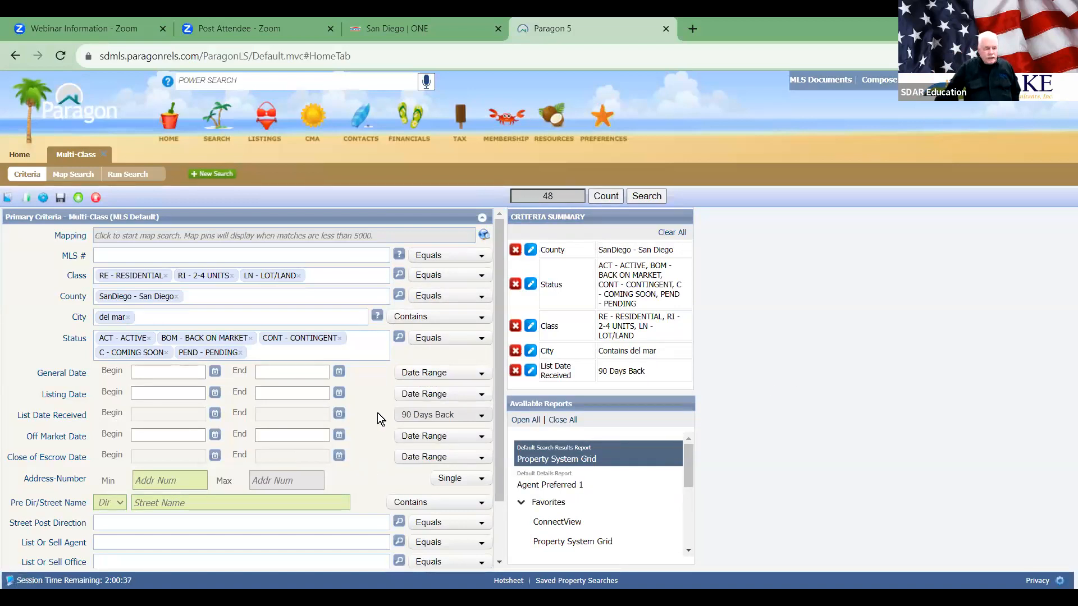
scroll(377, 413, "down", 2)
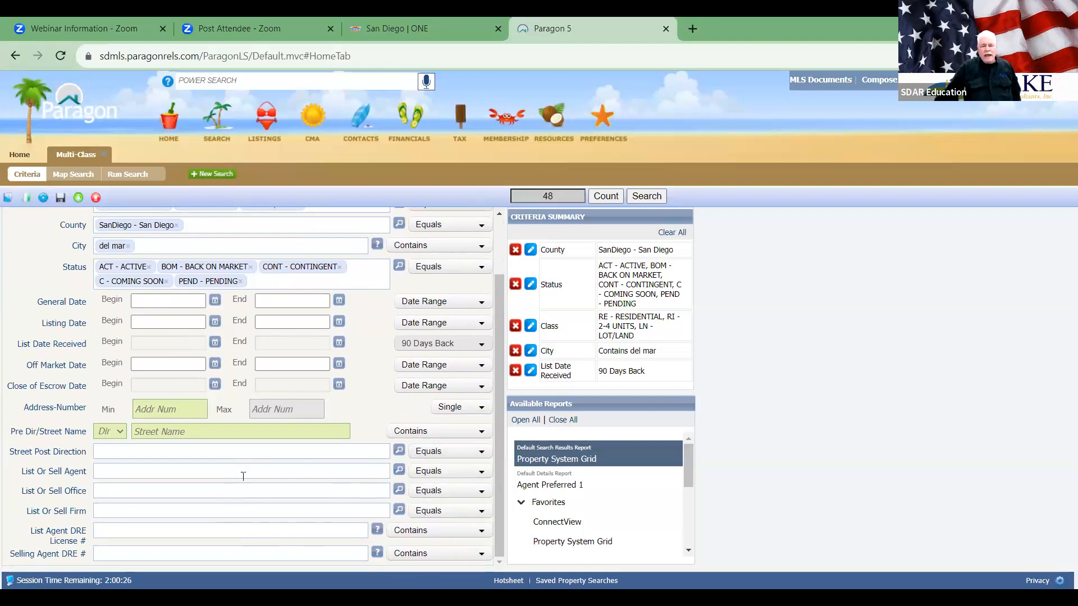
scroll(258, 396, "up", 2)
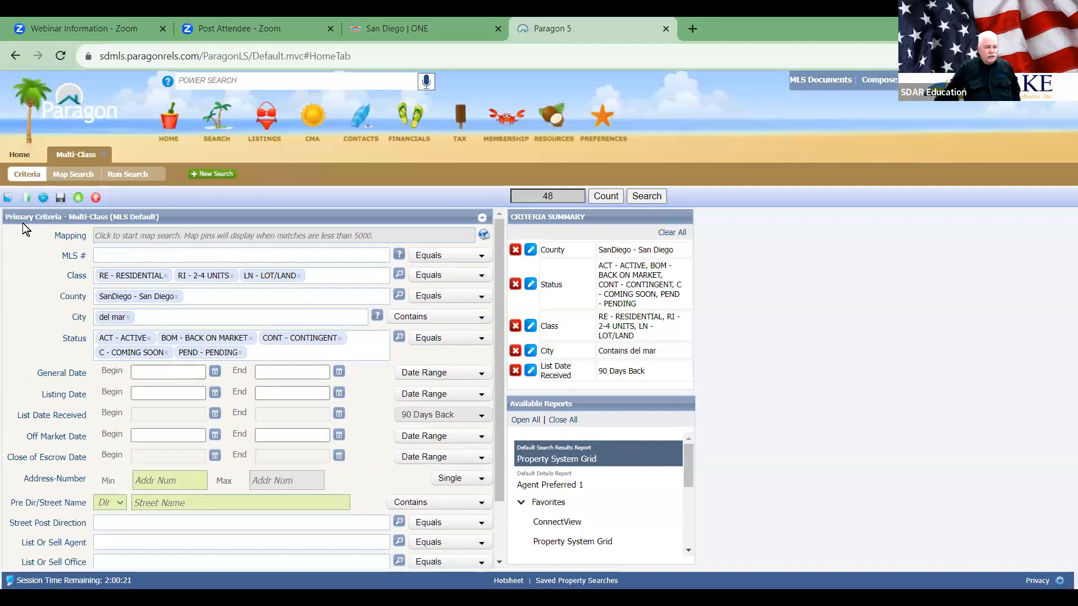
left_click(26, 198)
left_click(8, 198)
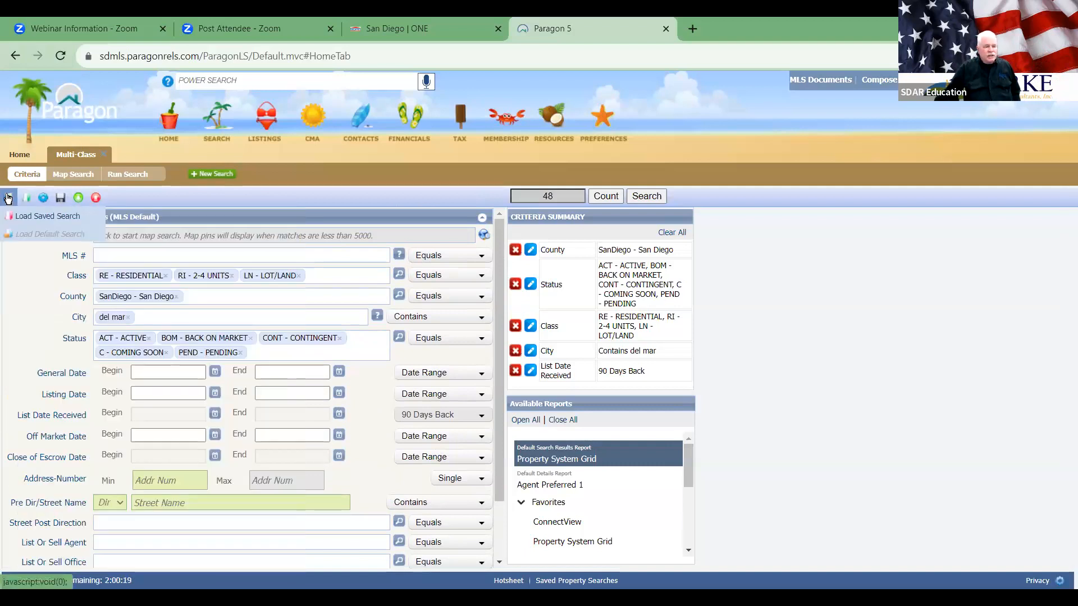
left_click(25, 198)
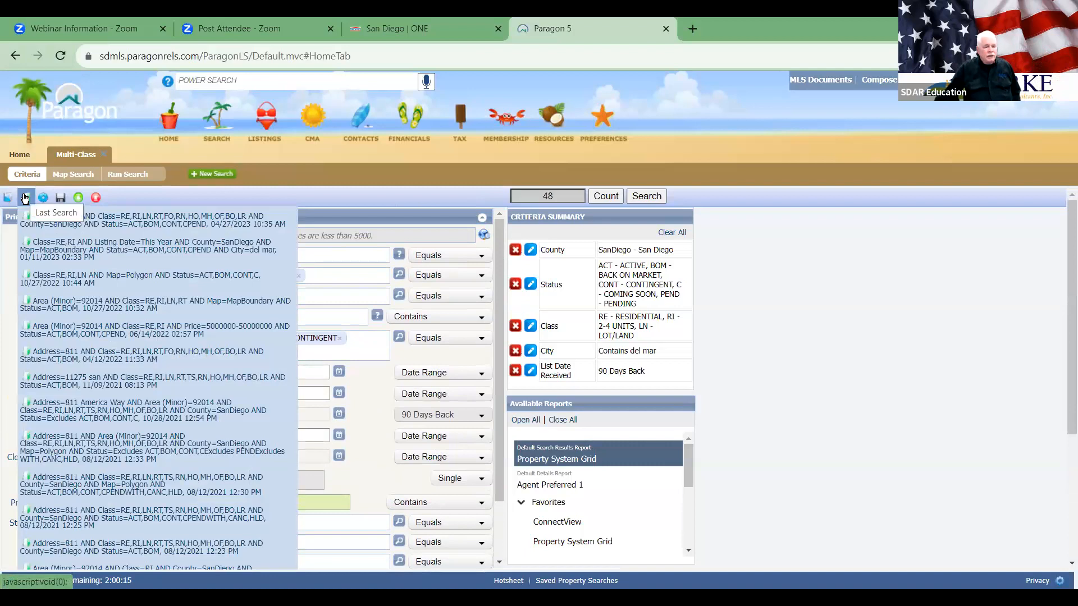
left_click(44, 197)
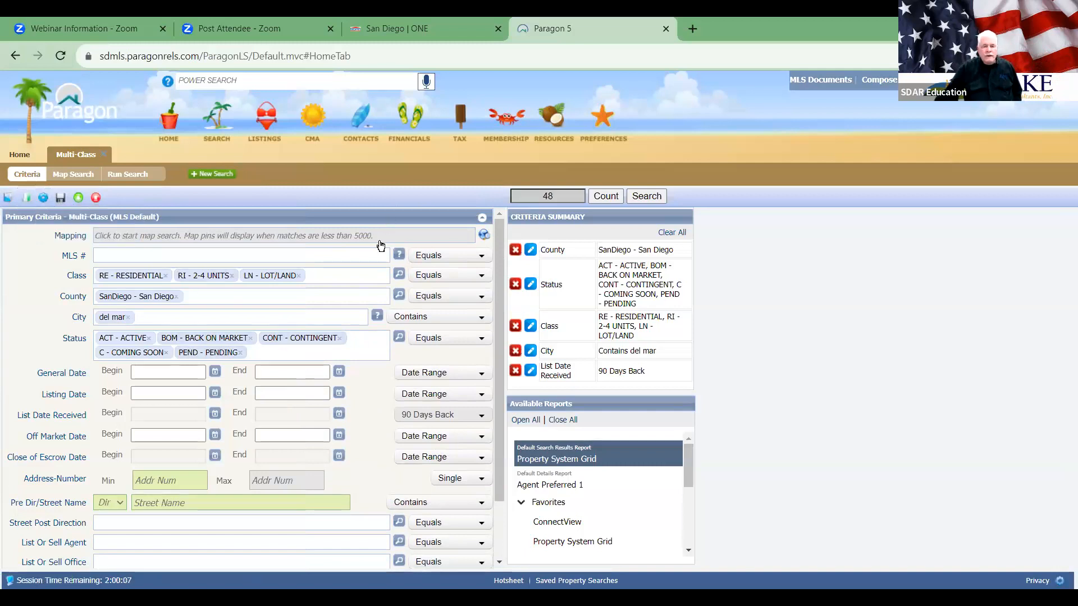
left_click(482, 219)
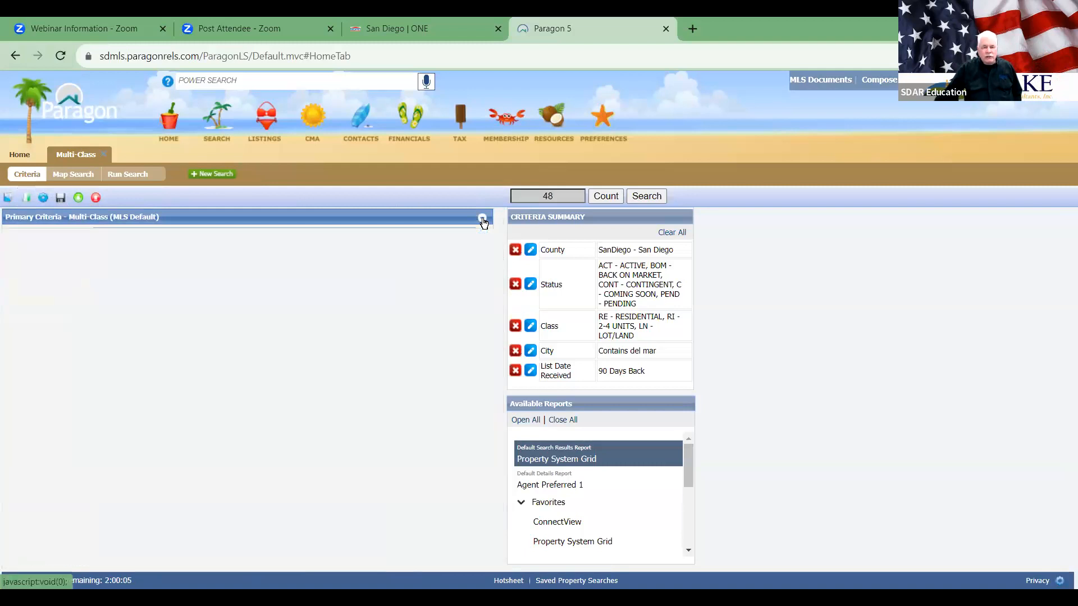
left_click(482, 219)
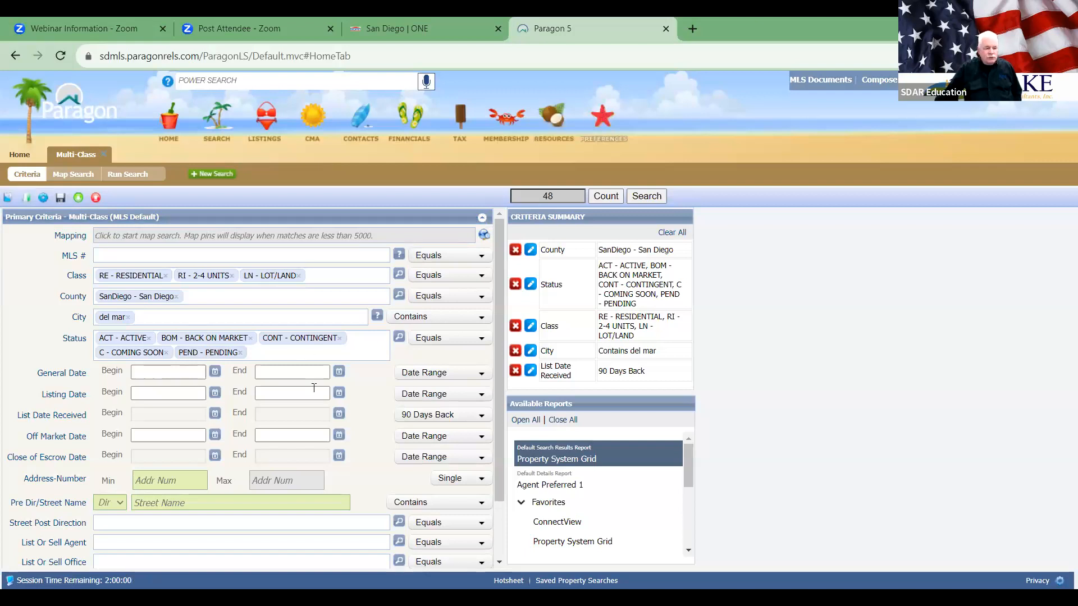
Step: Scroll the criteria form to review the Del Mar search standing at 48 matches
scroll(251, 479, "down", 2)
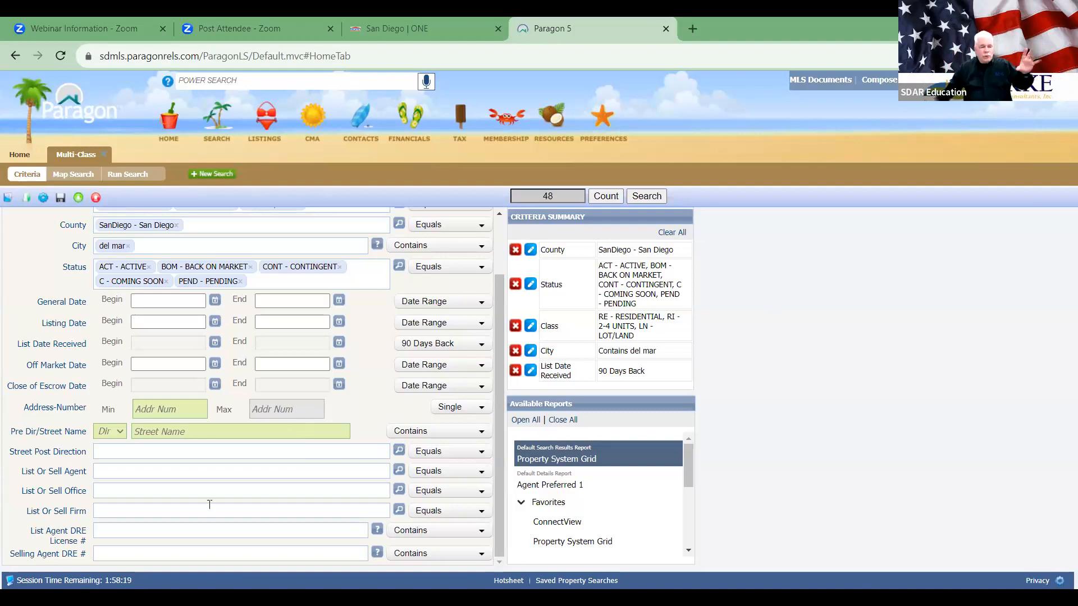
Step: Replace the agent DRE, List Or Sell Firm and Office fields with ADU – Yes / No 1
left_click(43, 200)
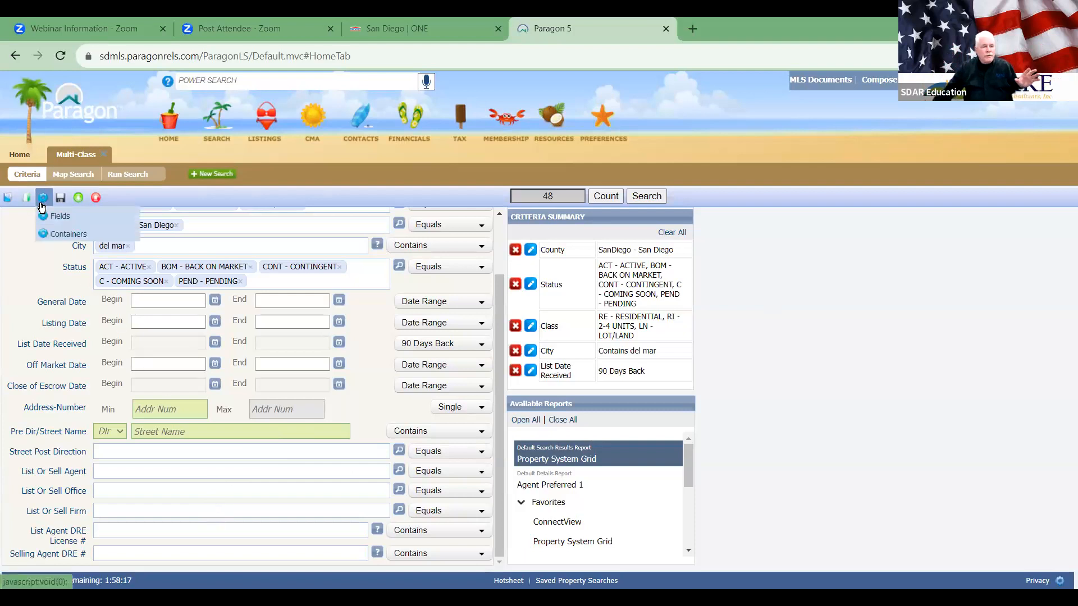
left_click(57, 217)
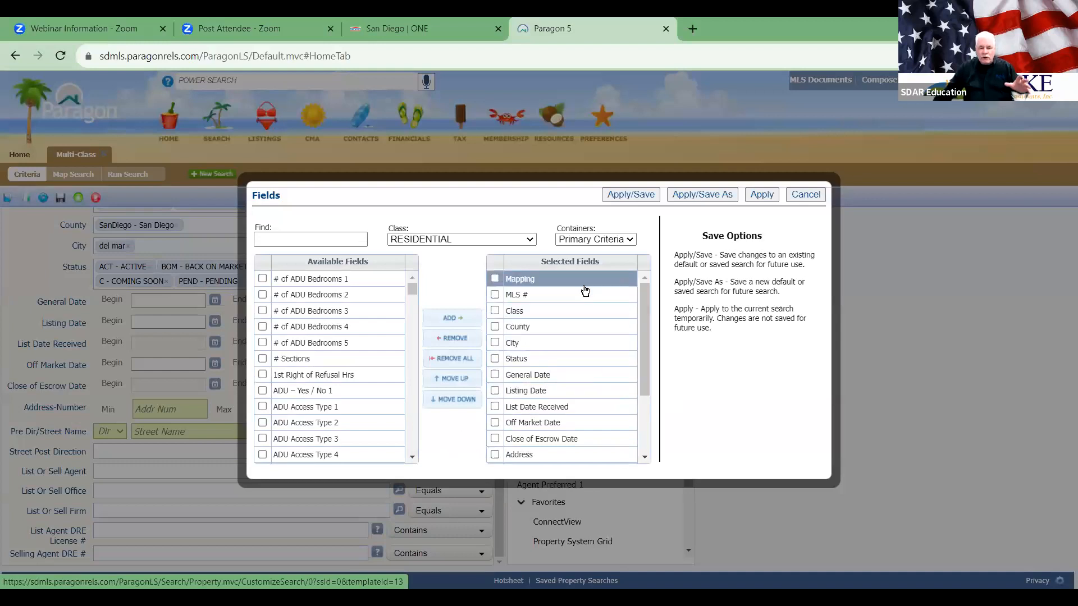
left_click_drag(644, 325, 643, 393)
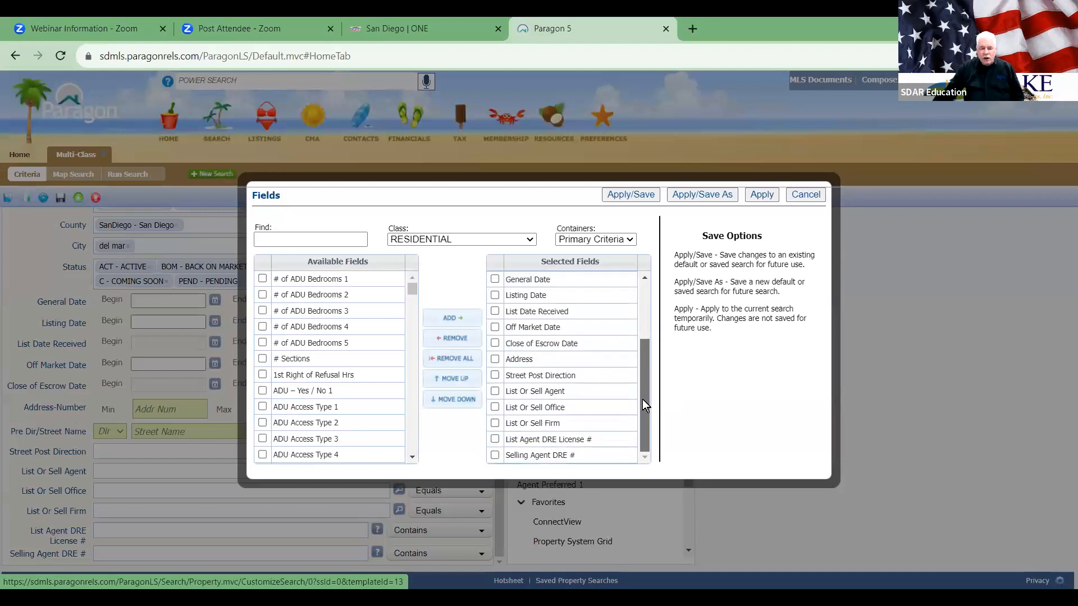
left_click(494, 456)
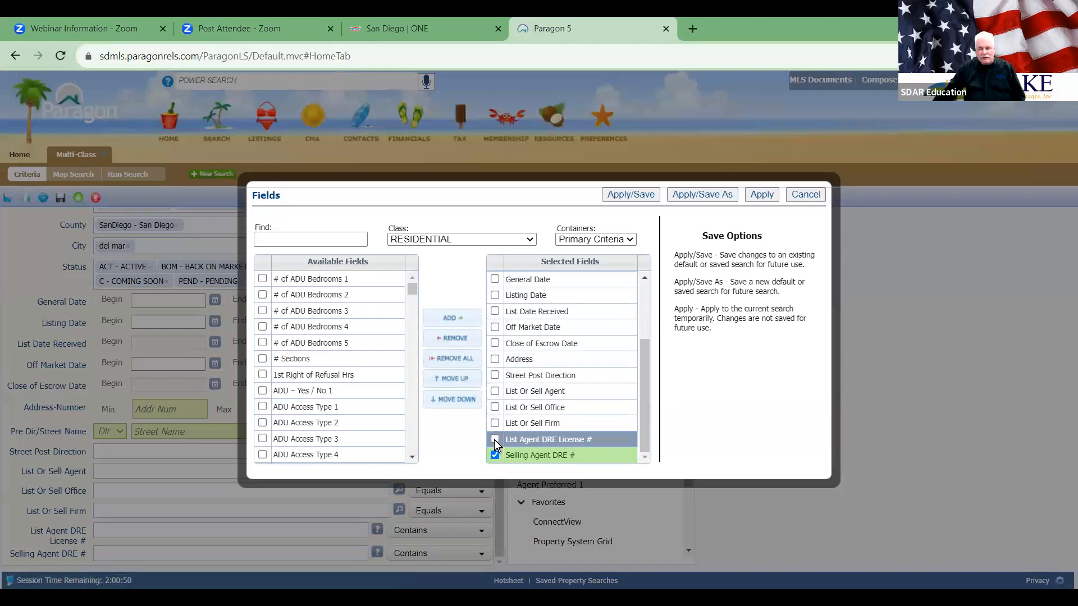
left_click(494, 440)
left_click(494, 423)
left_click(495, 408)
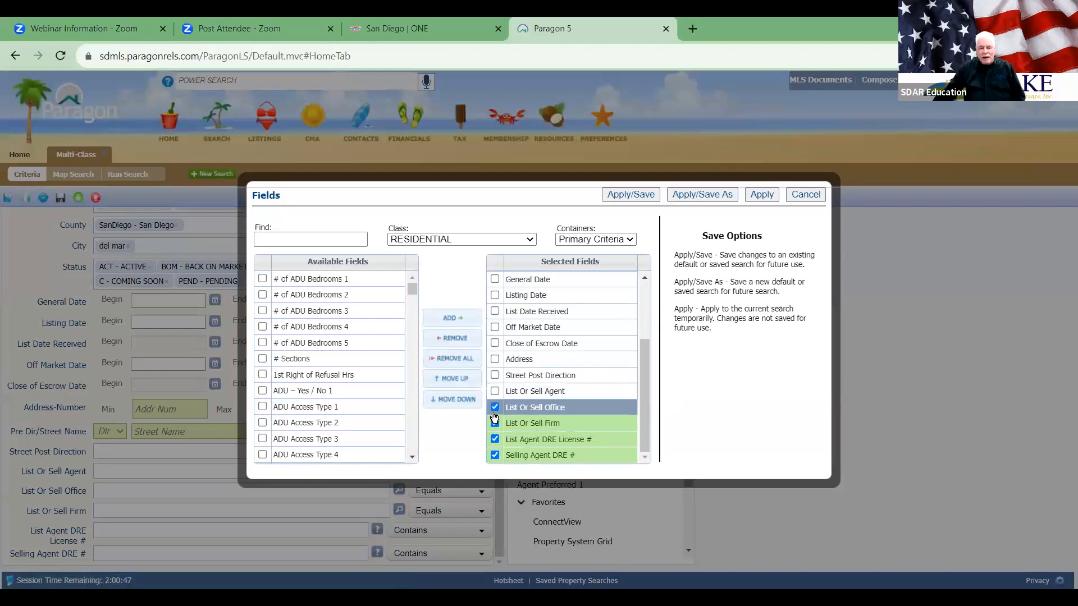
left_click(453, 339)
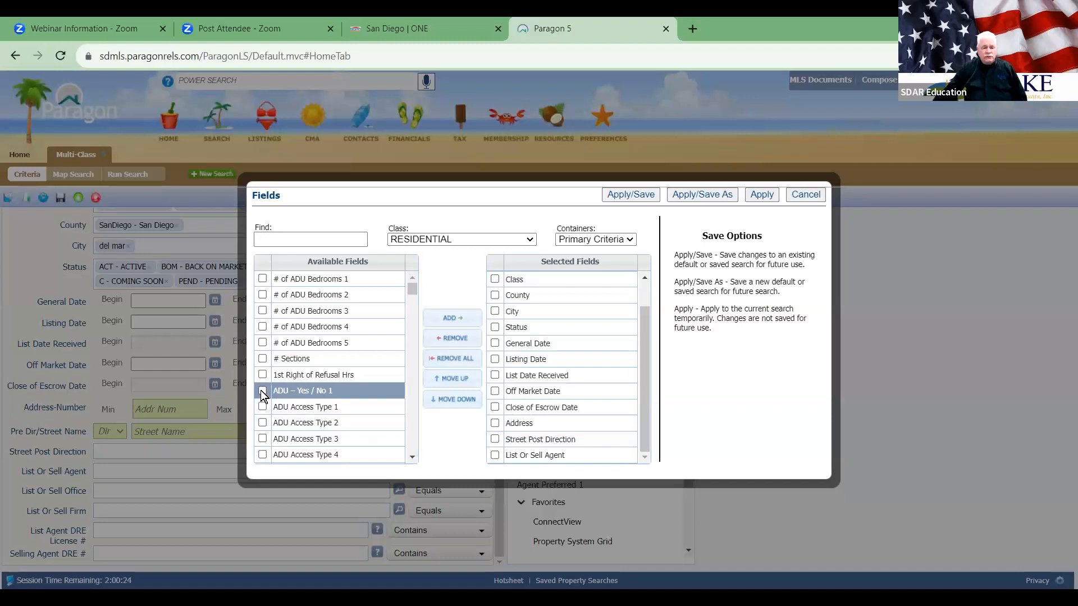
left_click(300, 397)
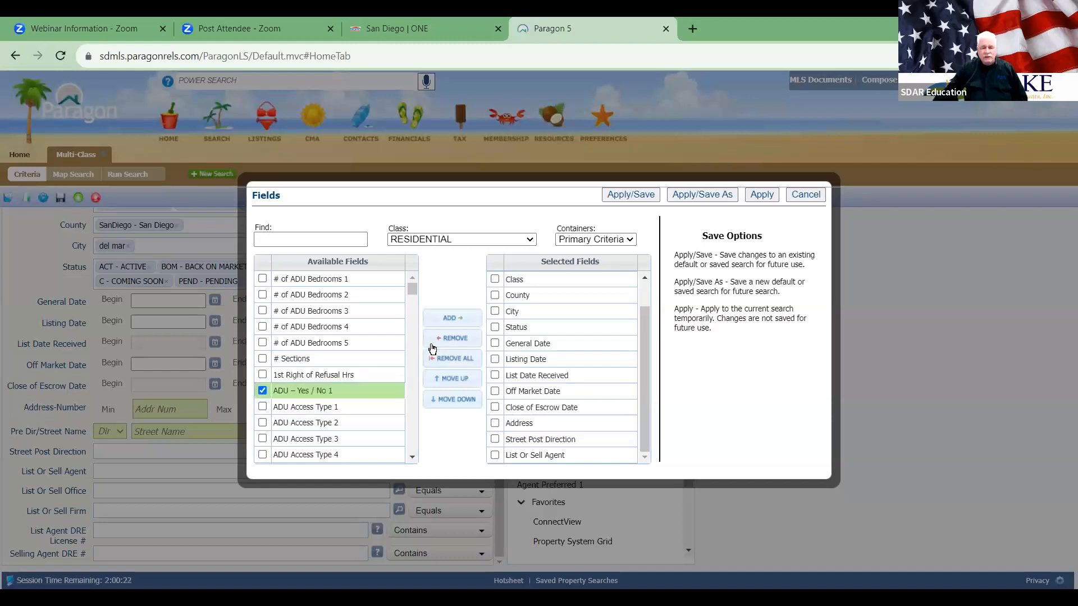
left_click(449, 318)
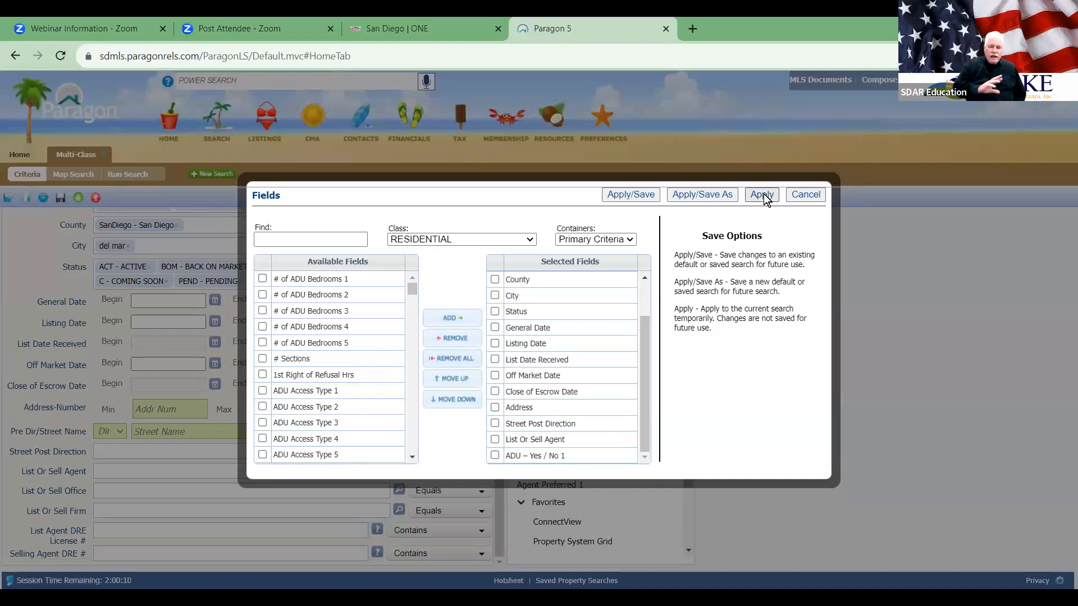
Step: Filter available fields by 'bed' and add Bedrooms to the selected criteria fields
left_click(321, 236)
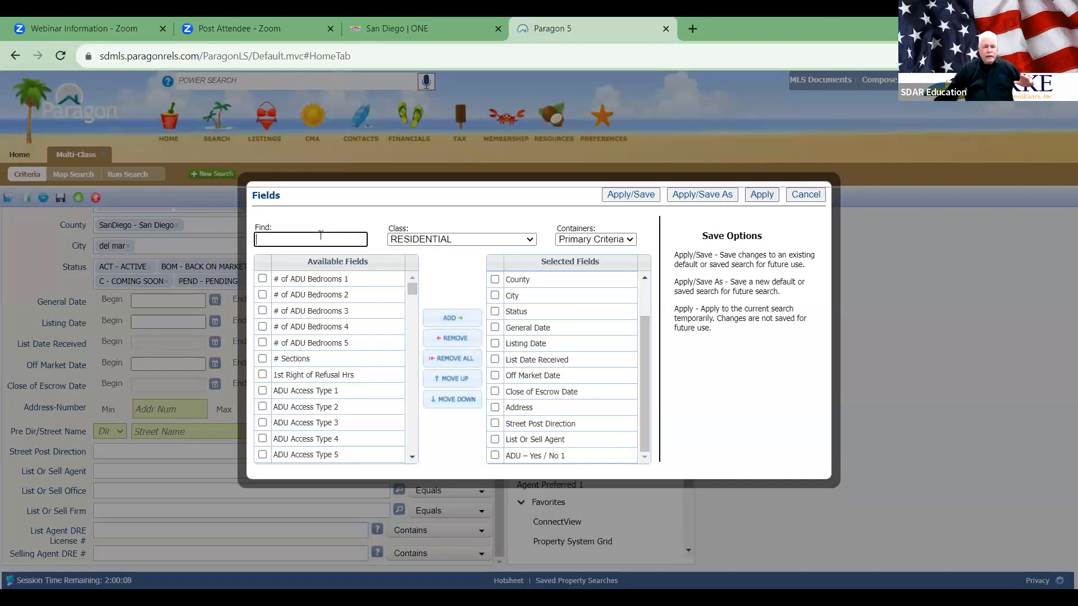
type("b")
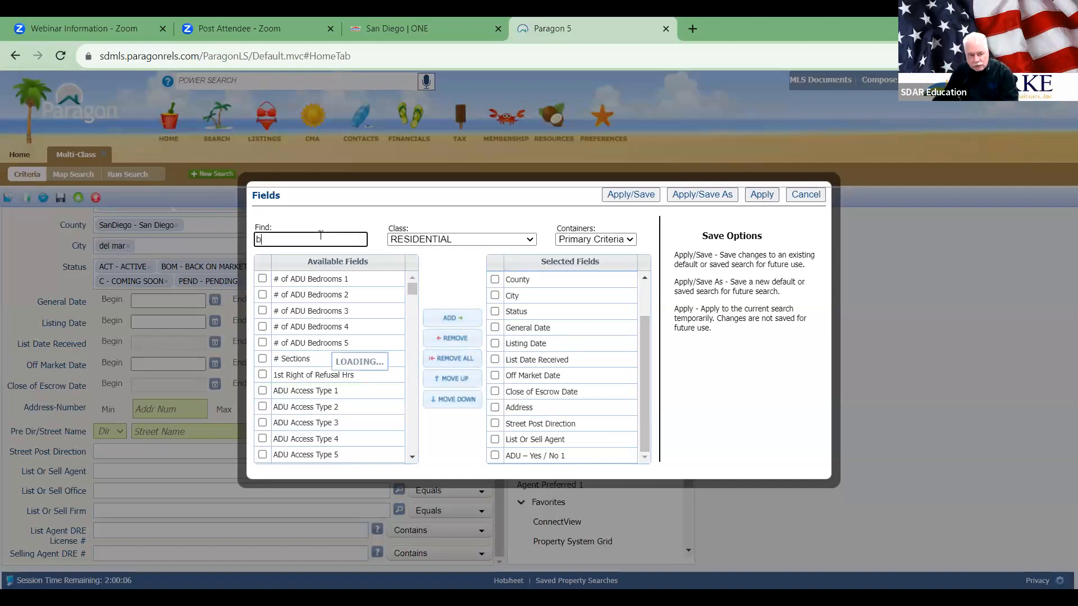
type("ed")
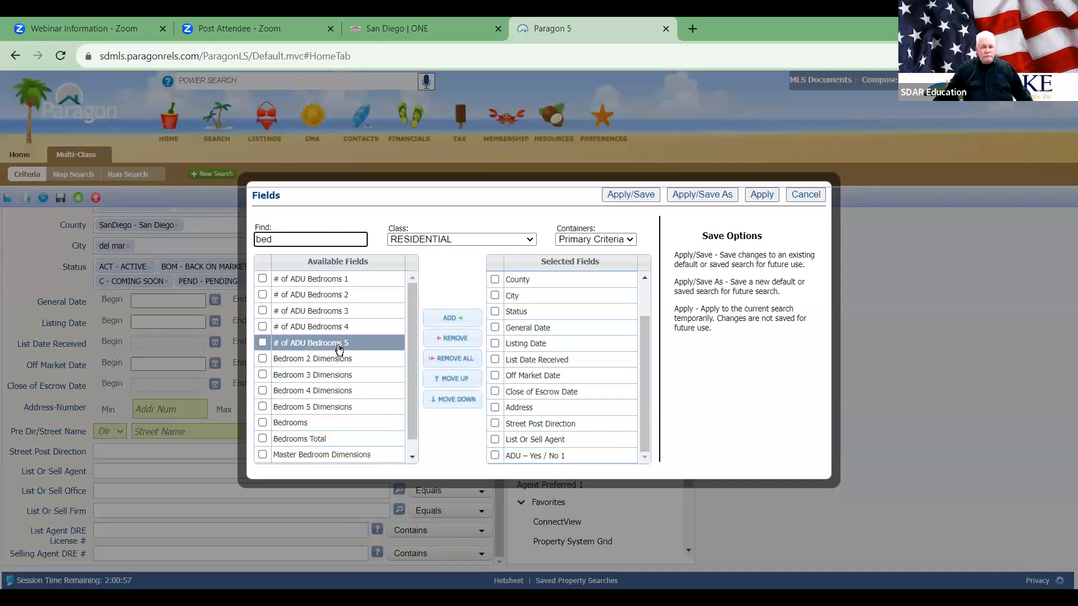
scroll(337, 349, "down", 1)
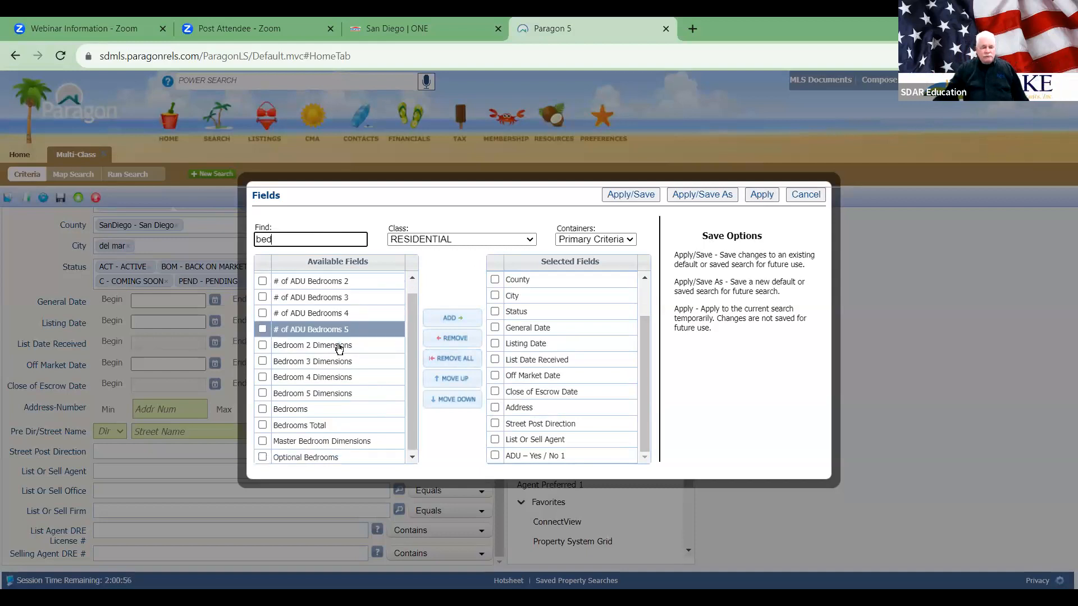
left_click(261, 406)
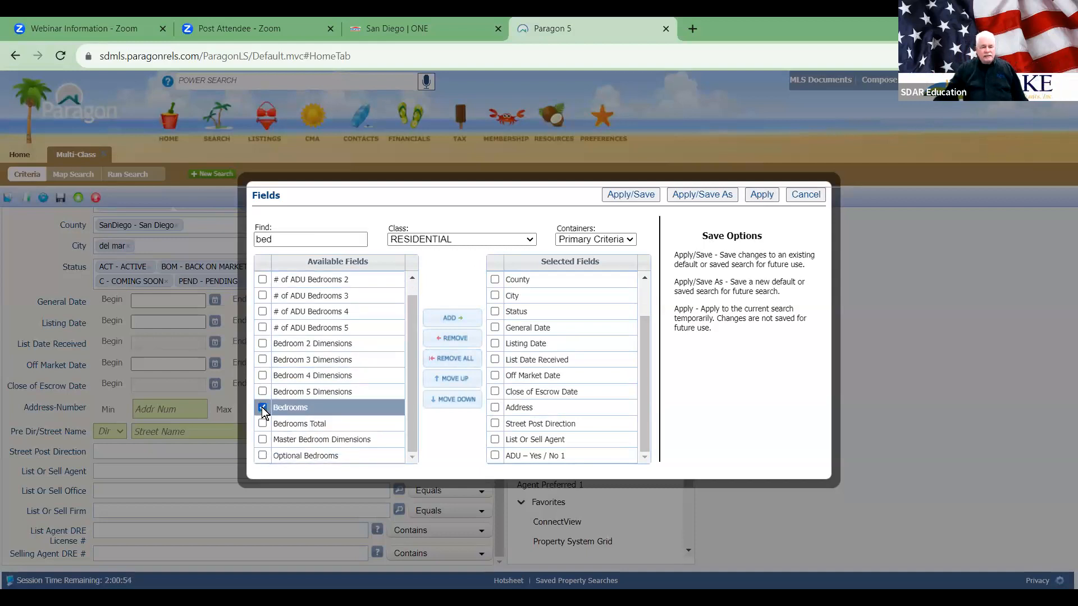
left_click(453, 318)
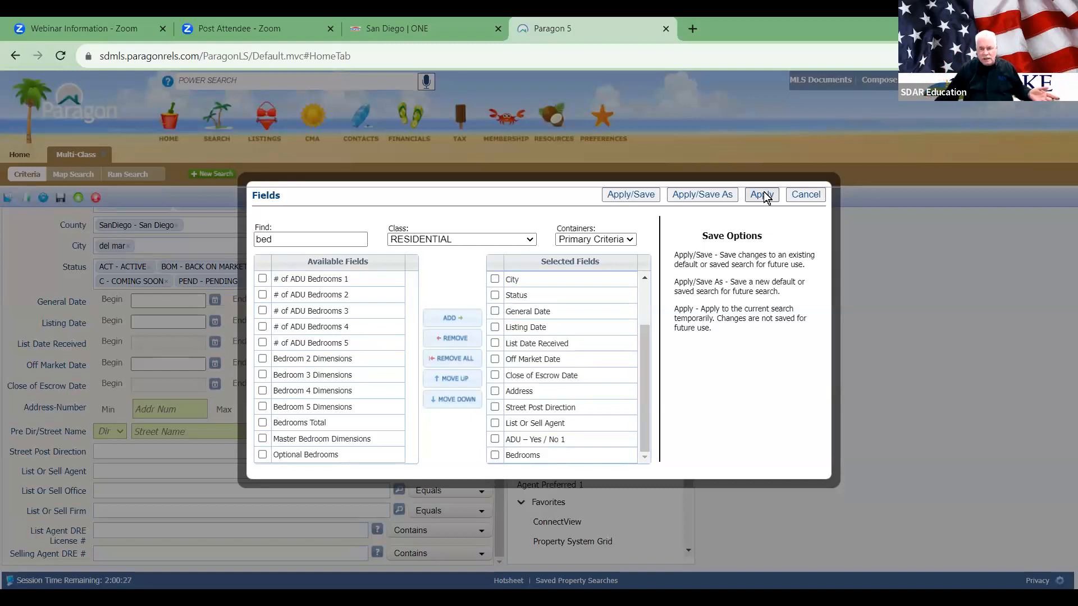
Step: Apply the fields and begin saving for a contact under the name 'Last Search Crowd'
left_click(701, 194)
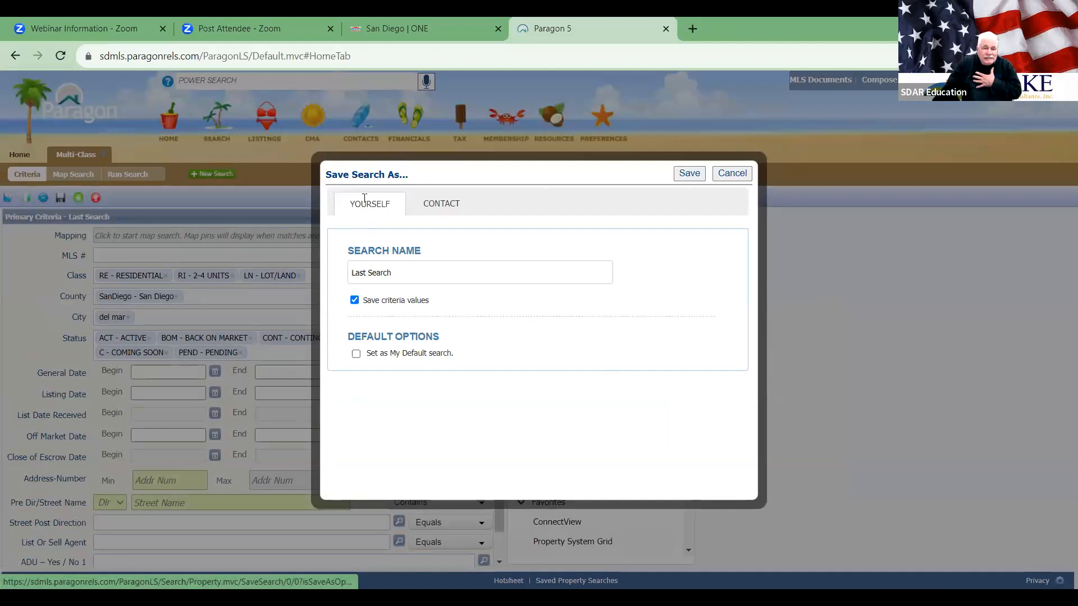
left_click(436, 211)
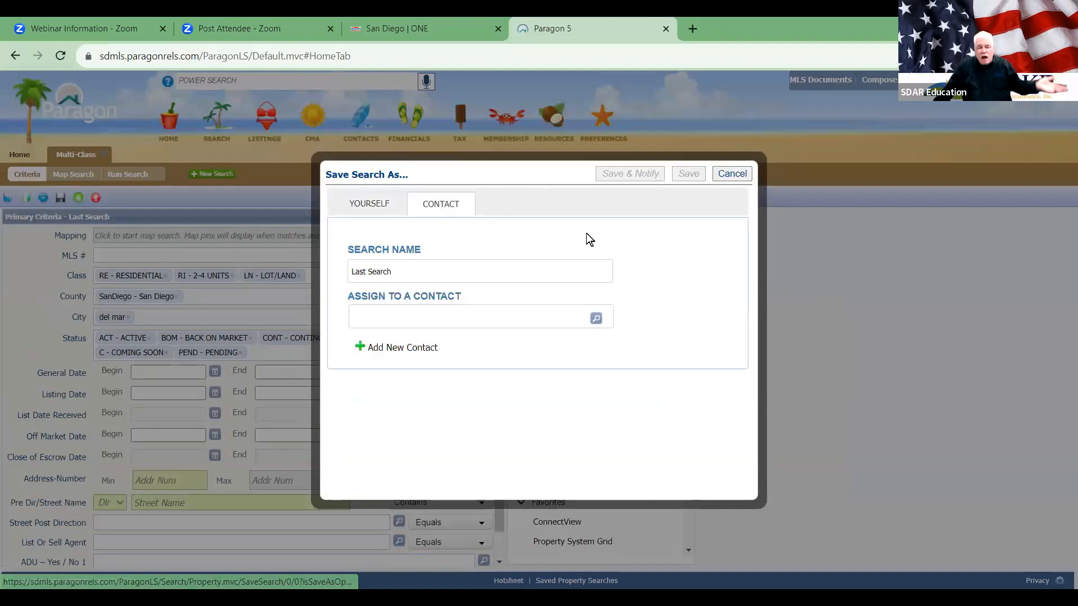
left_click(446, 273)
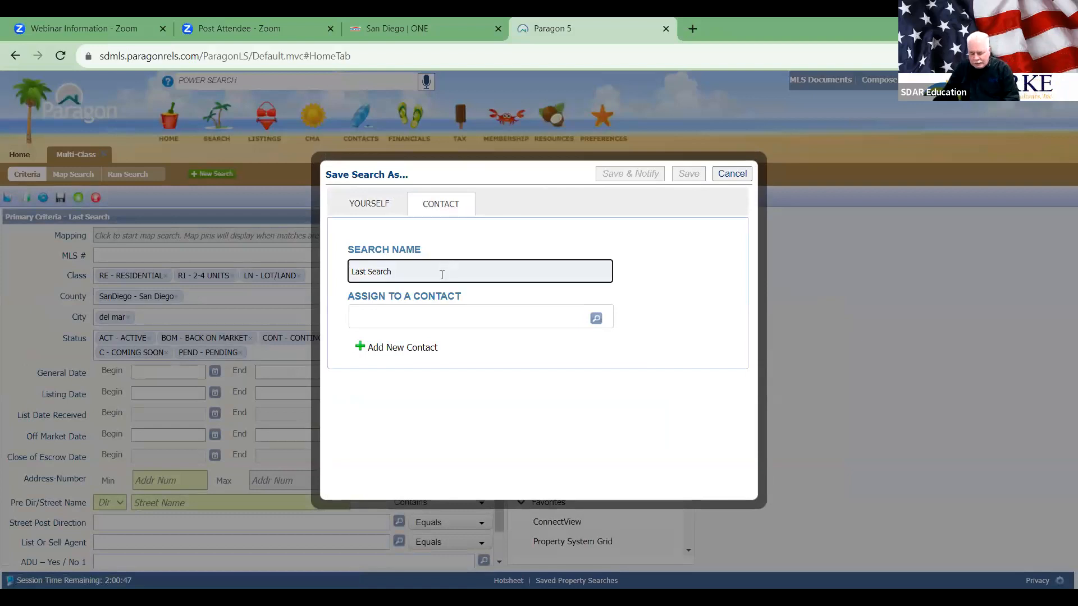
type("C")
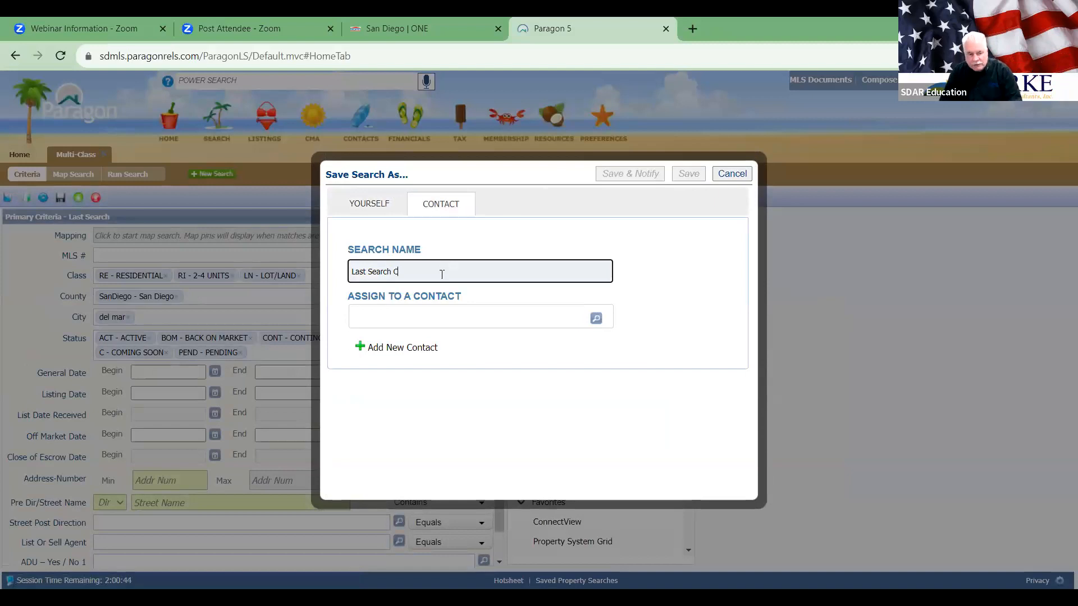
type("rowd")
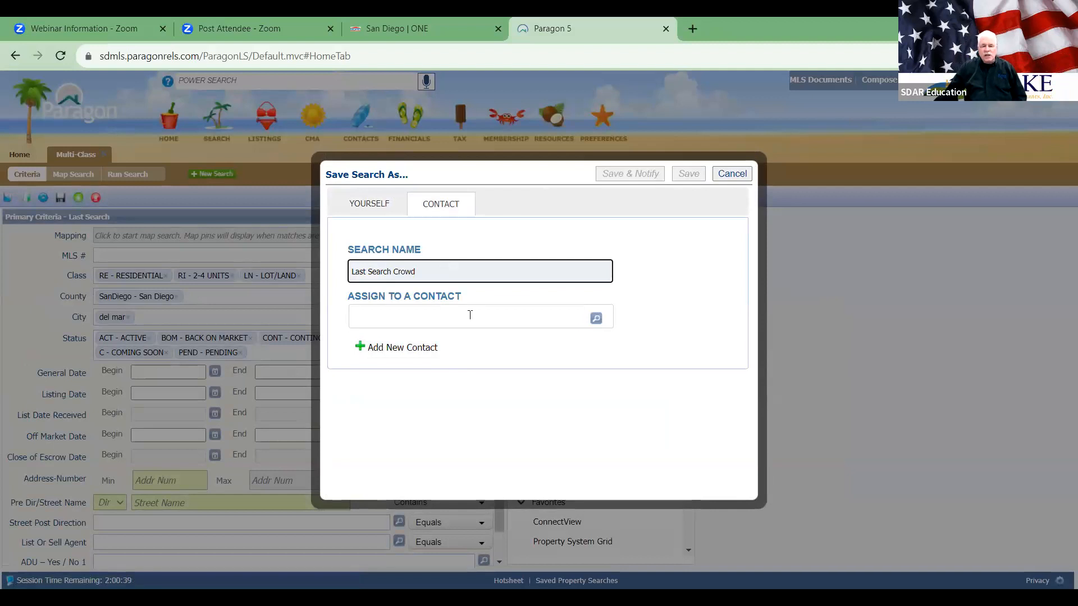
left_click(595, 318)
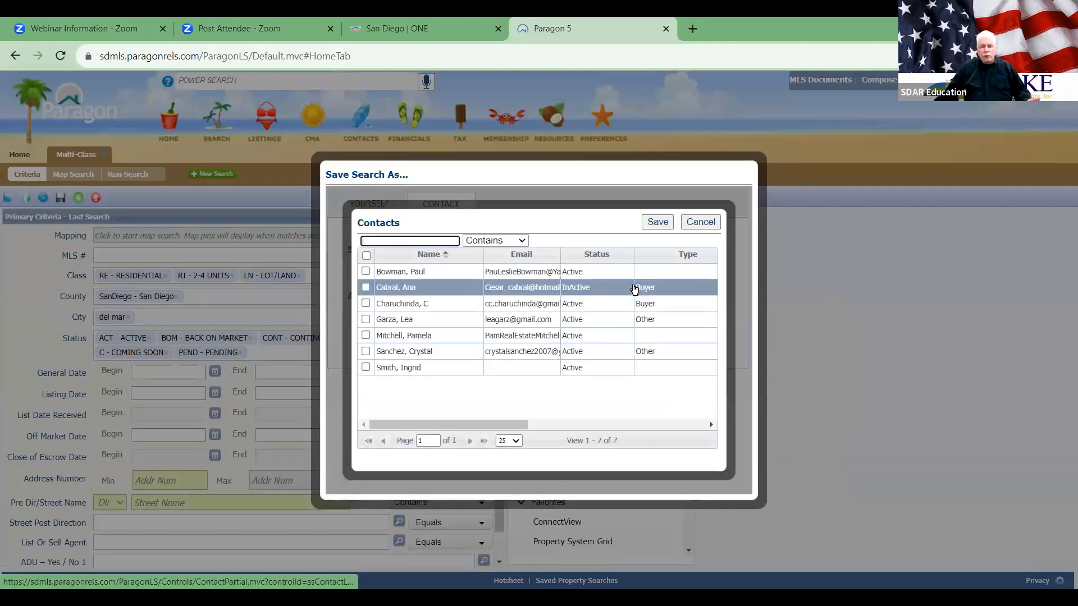
left_click(701, 222)
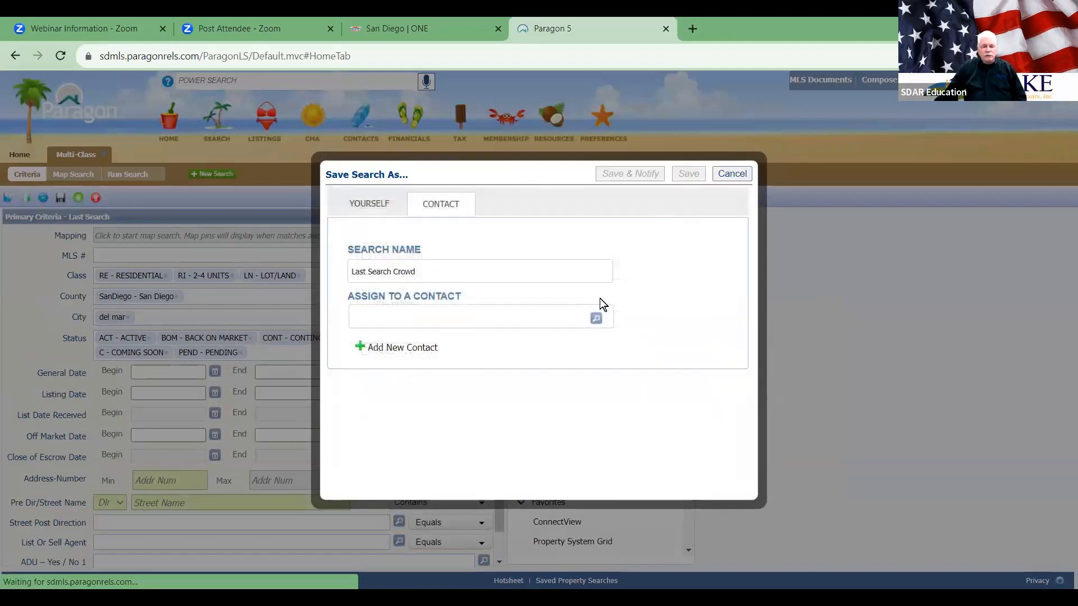
Step: Add a new contact, filling in placeholder first and last names
left_click(389, 346)
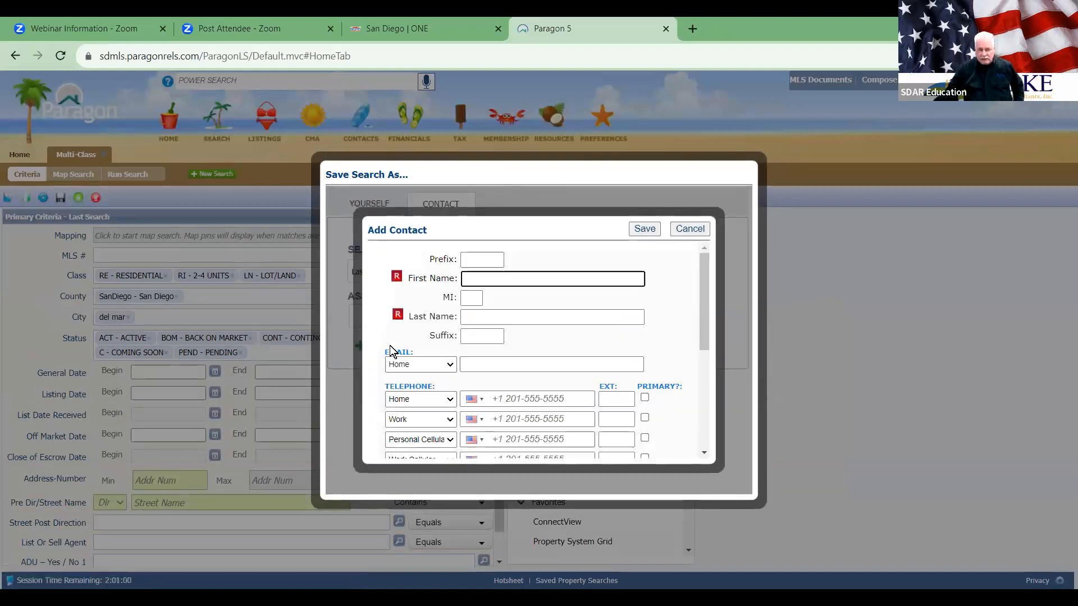
type("asdfg")
key("Tab")
key("Tab")
type("sadfgb")
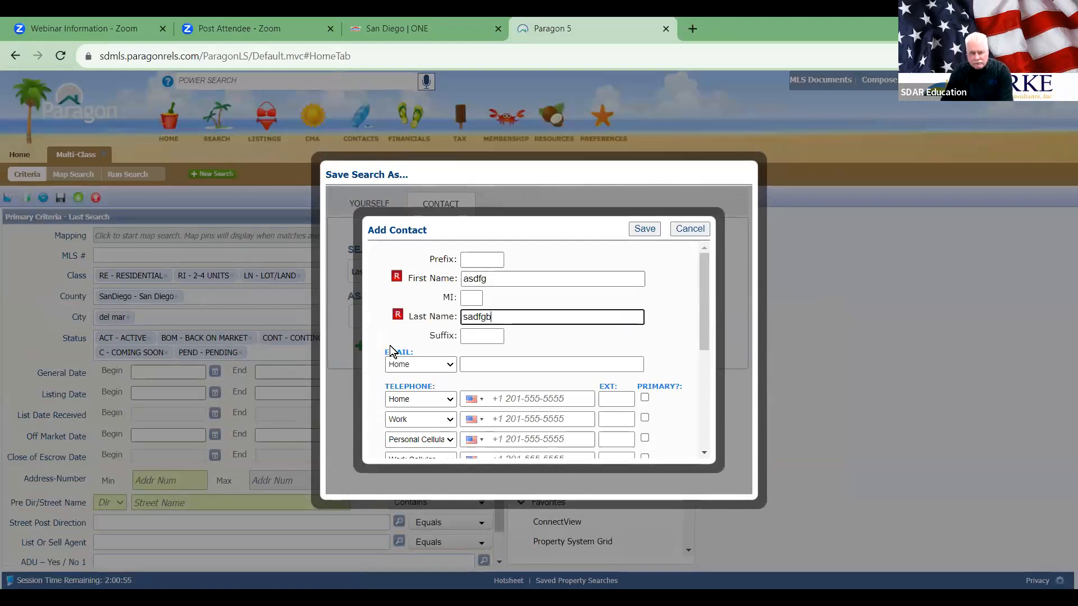
left_click(513, 368)
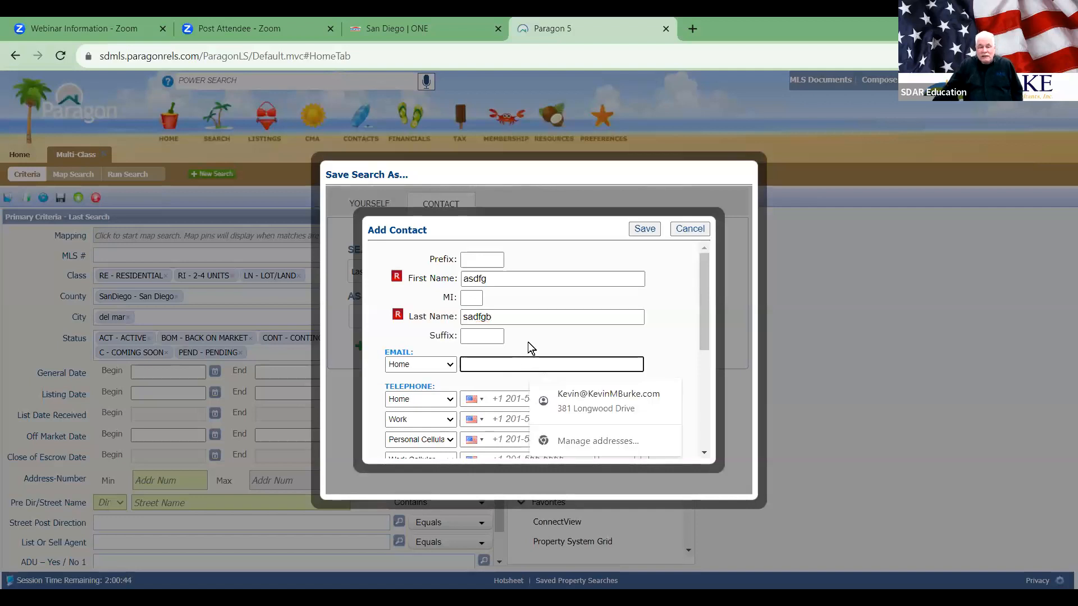
Step: Cancel the half-filled Add Contact form, returning to the 'Last Search Crowd' save dialog
left_click(527, 342)
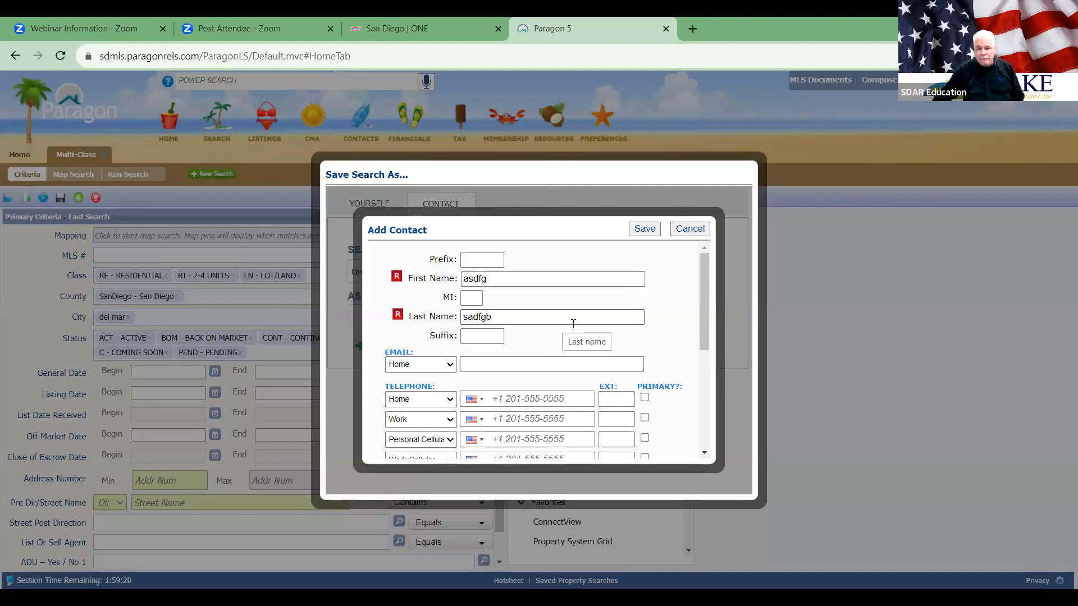
scroll(696, 303, "down", 5)
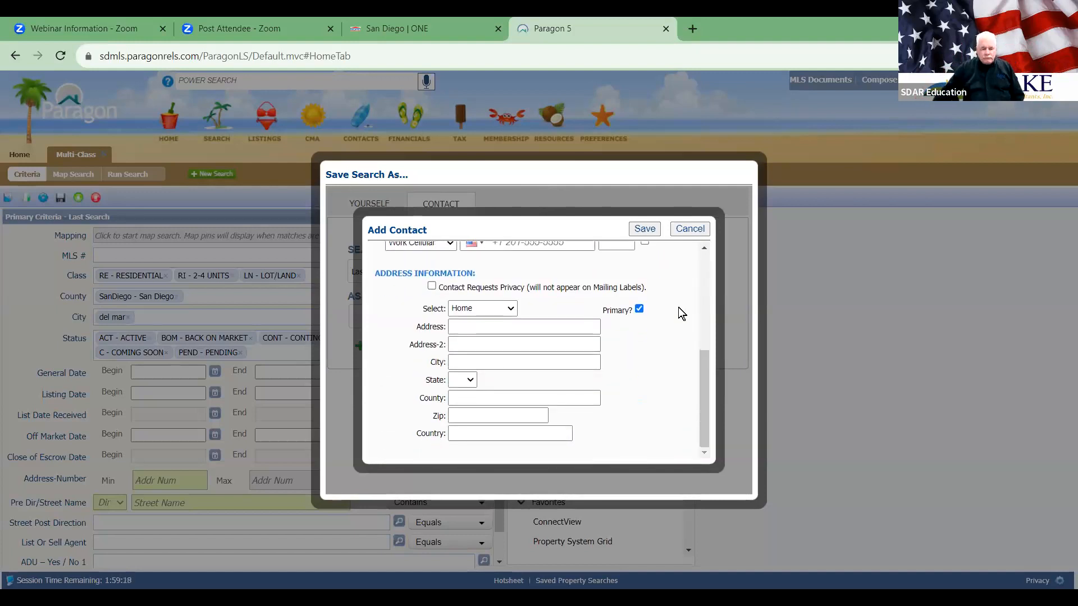
scroll(677, 316, "up", 5)
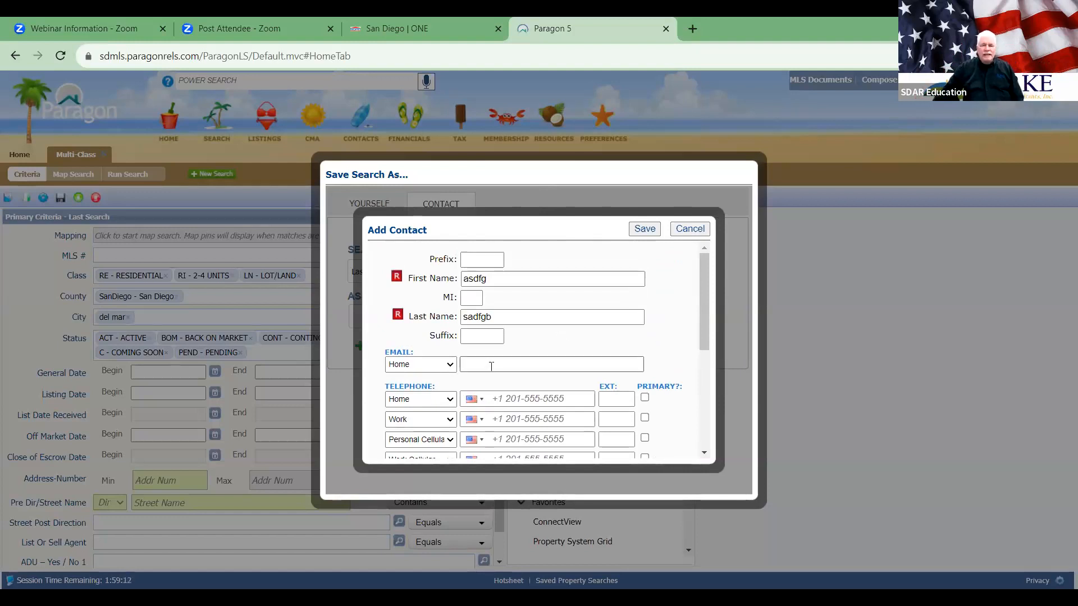
left_click(686, 230)
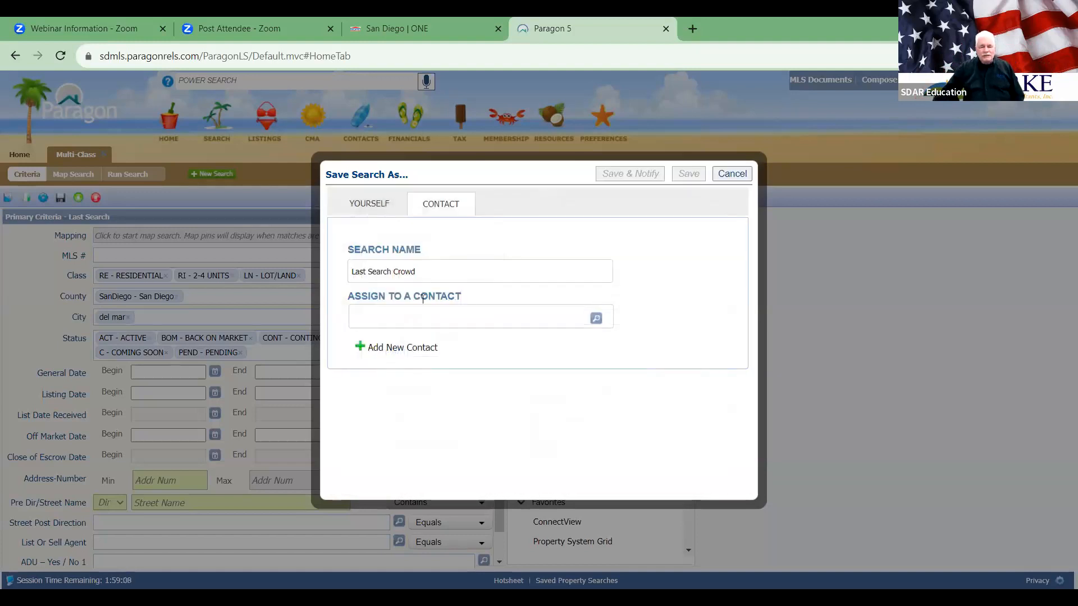
Step: Skip the existing-contacts picker and start a new contact with its first and last name
left_click(595, 318)
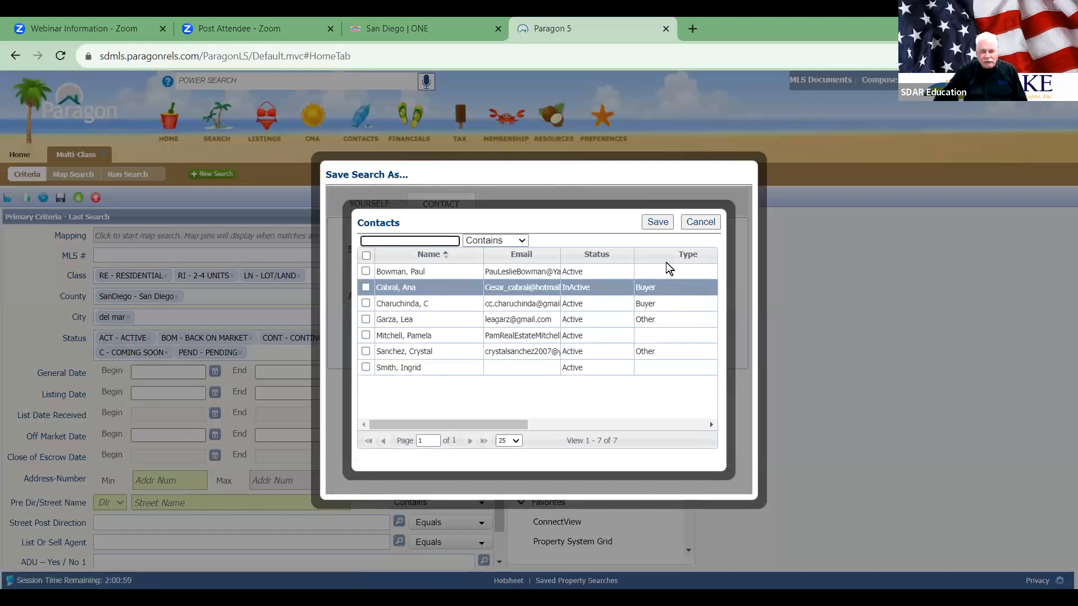
left_click(711, 223)
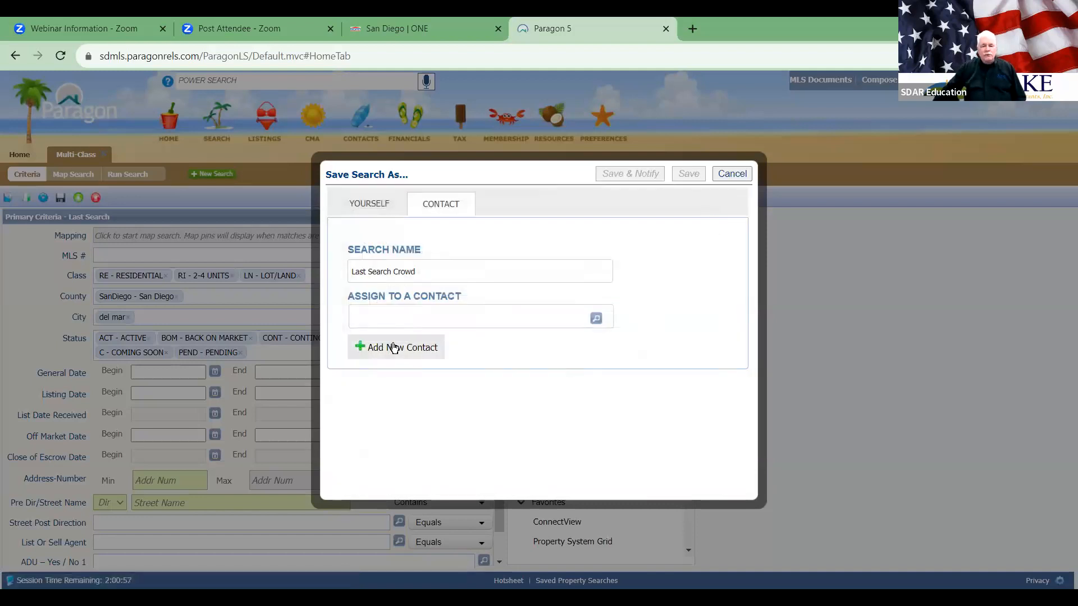
left_click(393, 347)
type("sdfgs")
left_click(495, 318)
type("zfgb")
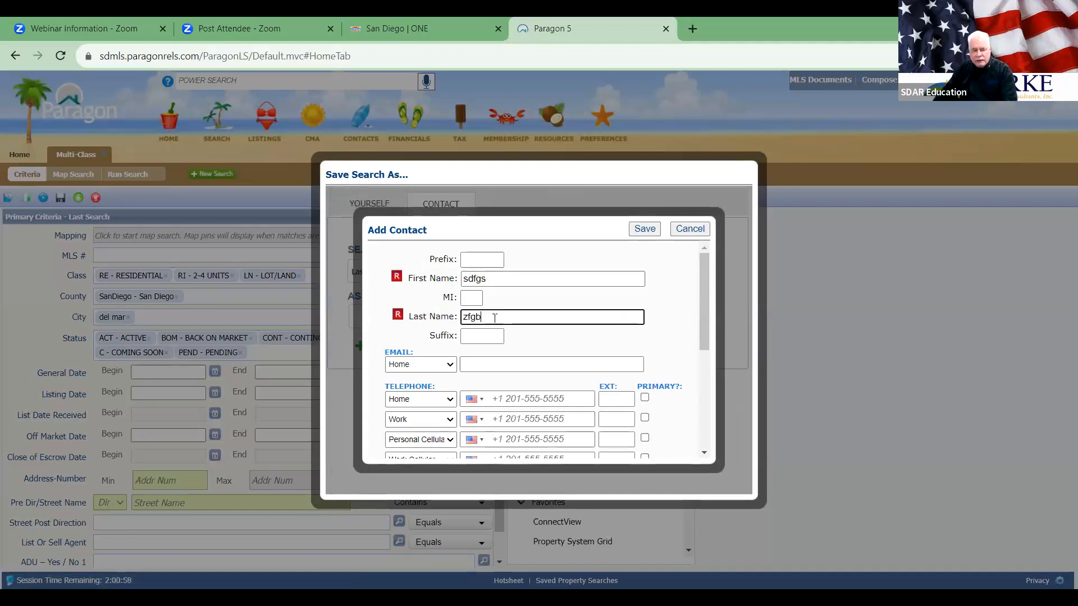
Step: Enter the contact's e-mail address and save the new contact to the search
left_click(495, 363)
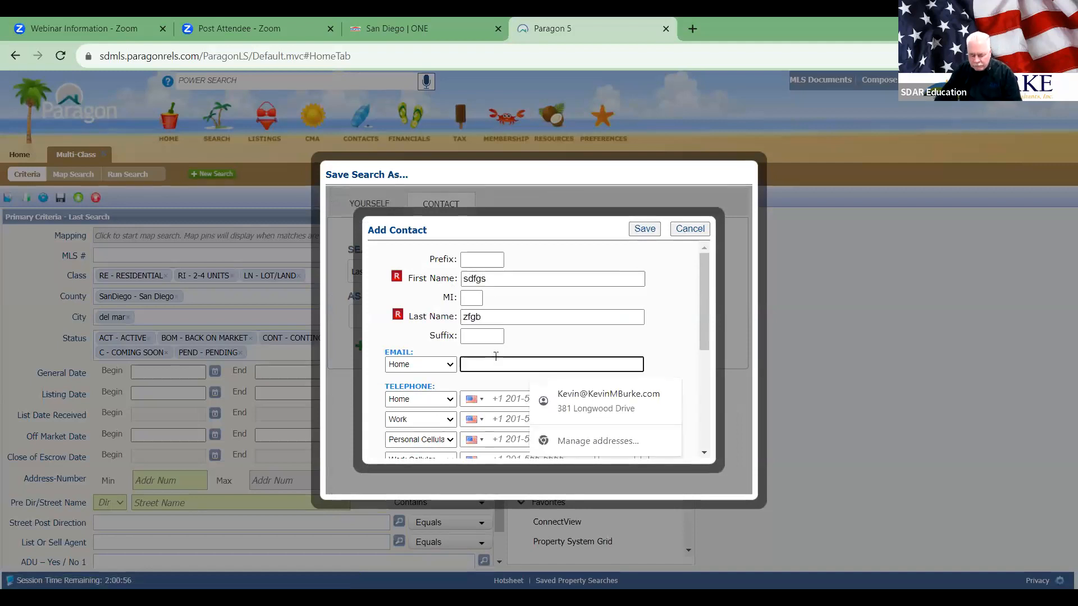
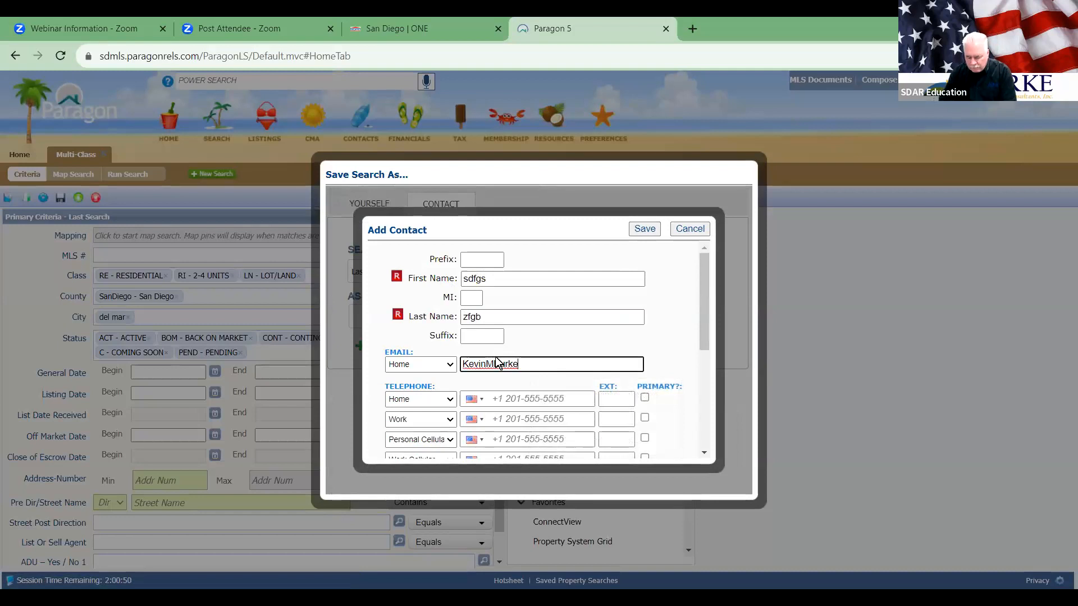
type("JD")
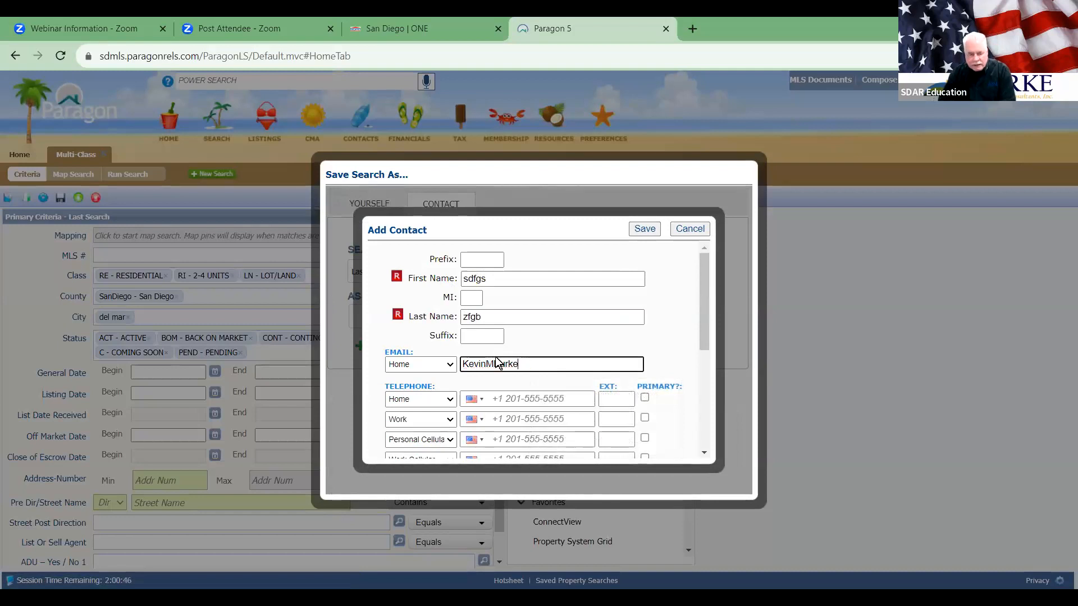
key("End")
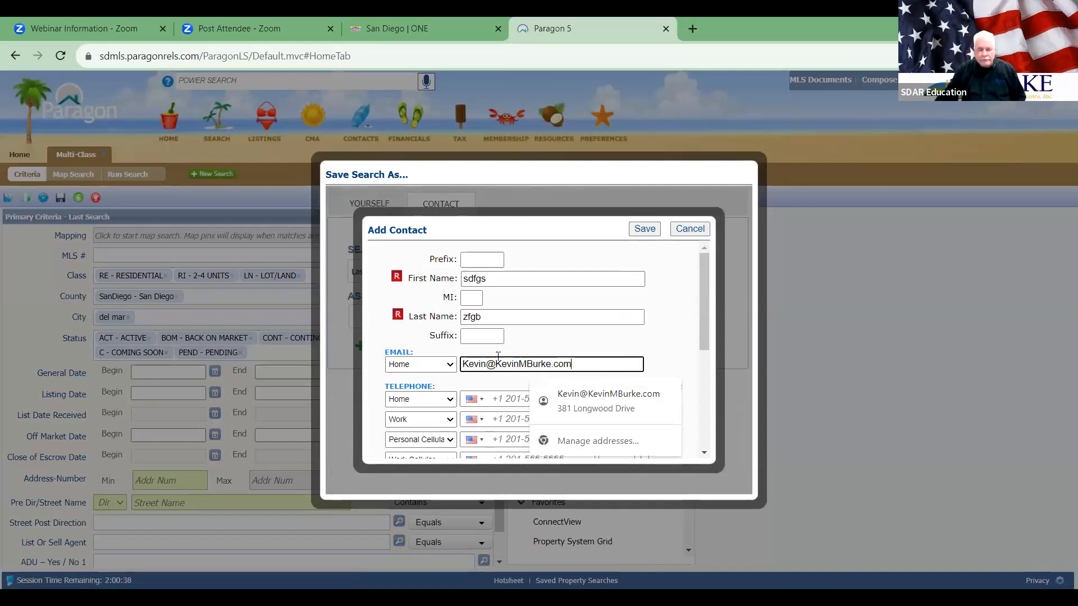
left_click(650, 291)
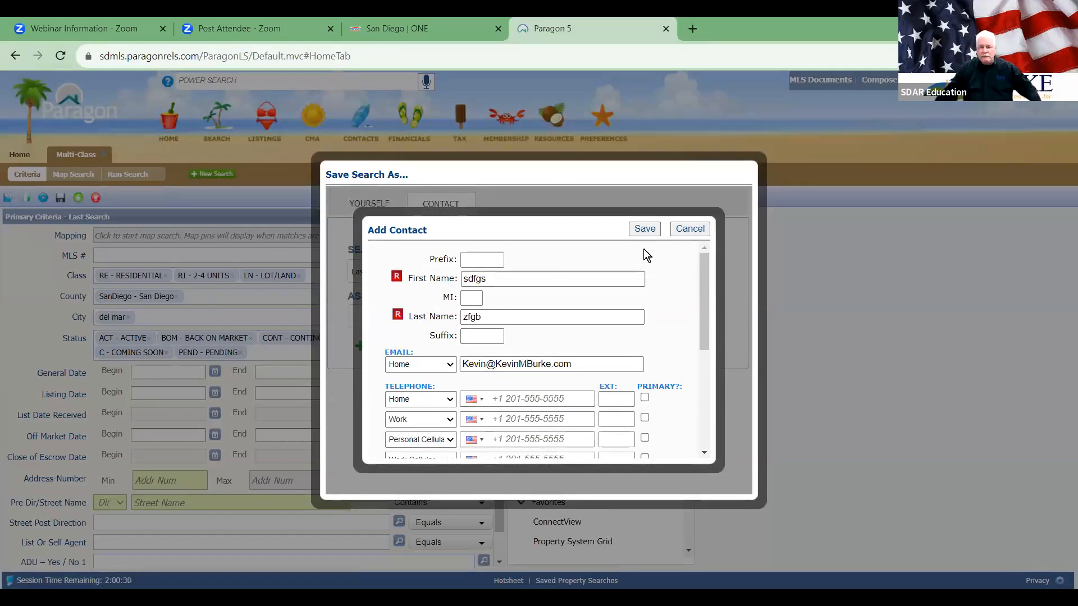
left_click(646, 230)
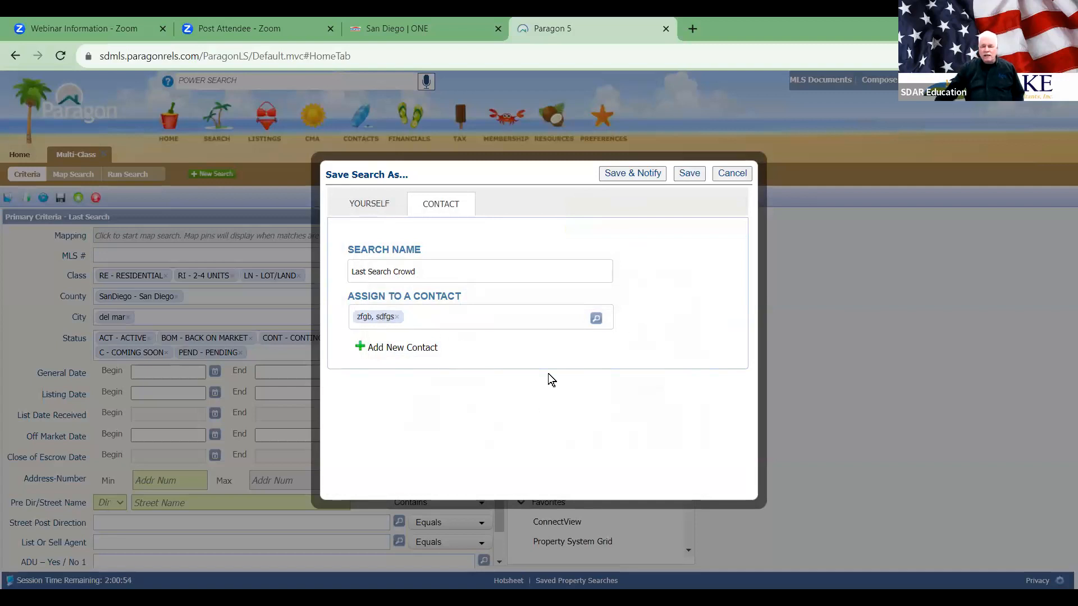
Step: Try Save & Notify, hit the Listing Visibility Type conflict, cancel, and bring up criteria customization
left_click(634, 175)
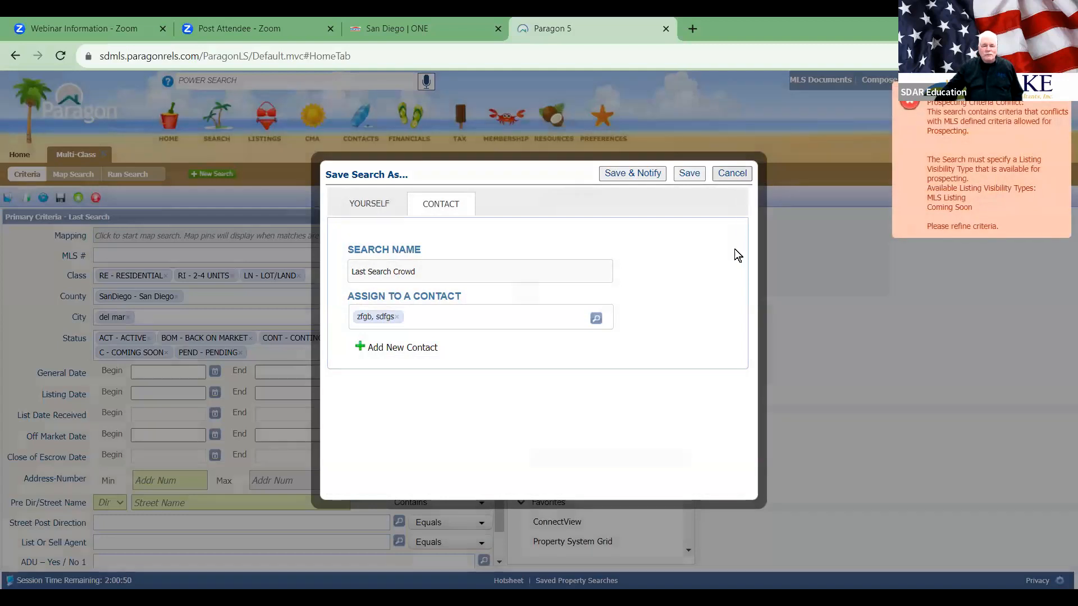
left_click(732, 173)
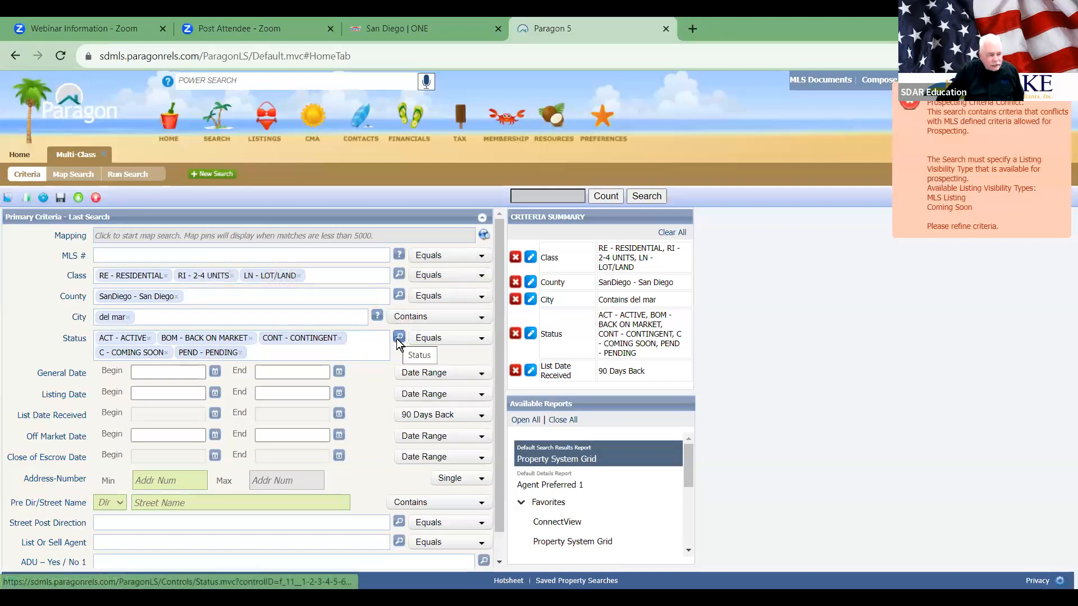
scroll(246, 479, "down", 1)
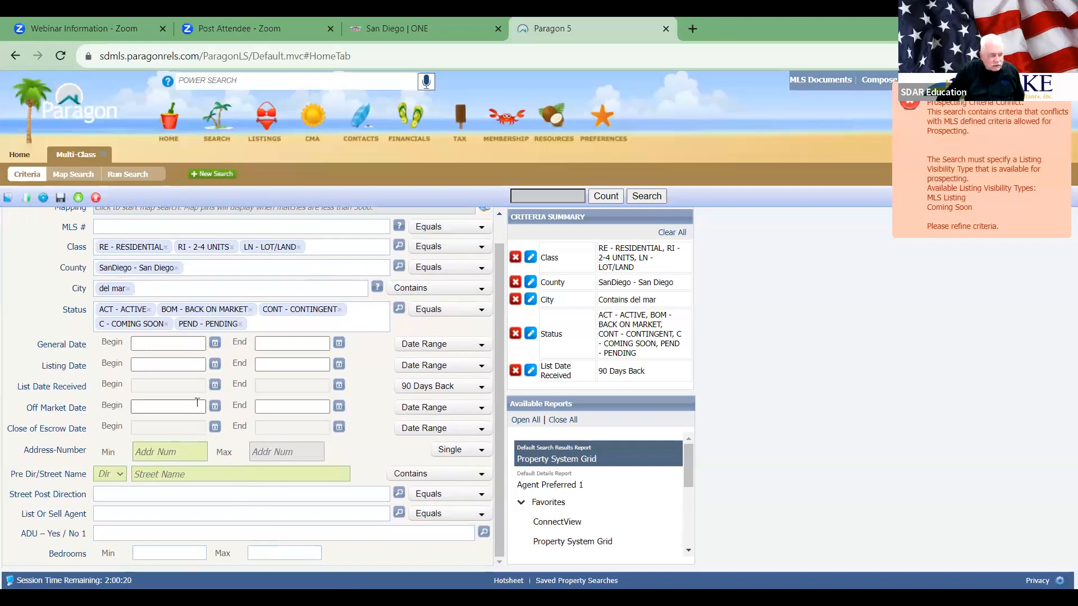
scroll(195, 390, "up", 2)
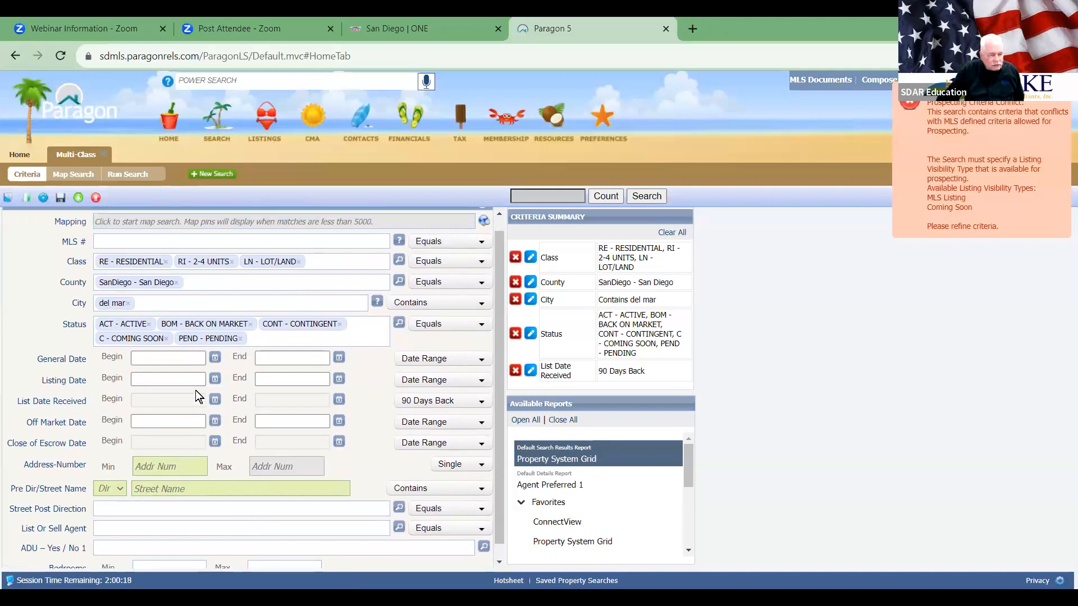
left_click(43, 198)
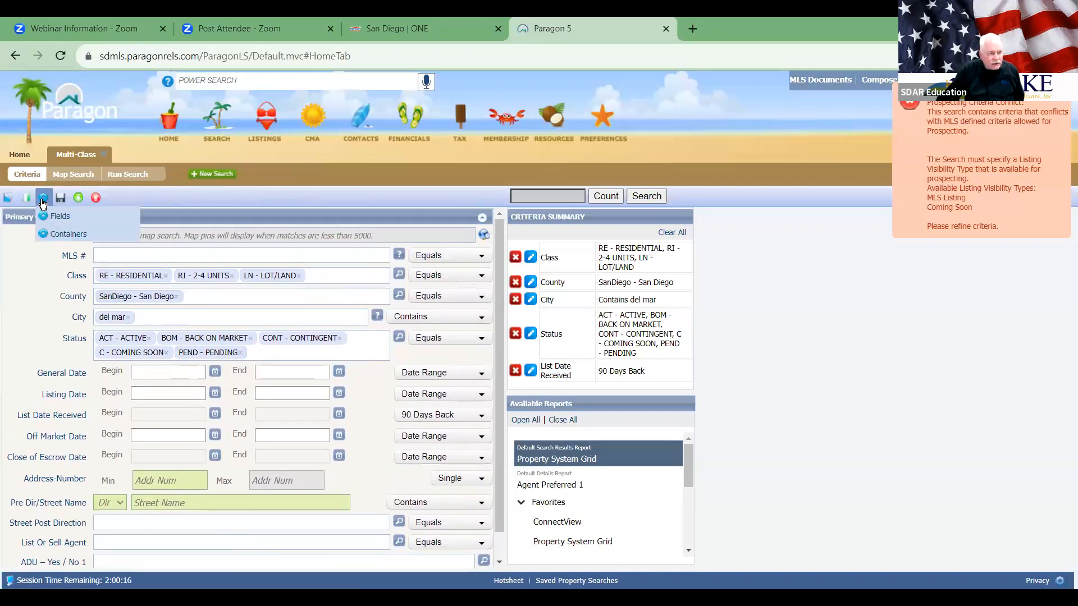
Step: Add the Listing Visibility Type field to the search criteria and apply with Save As
left_click(55, 216)
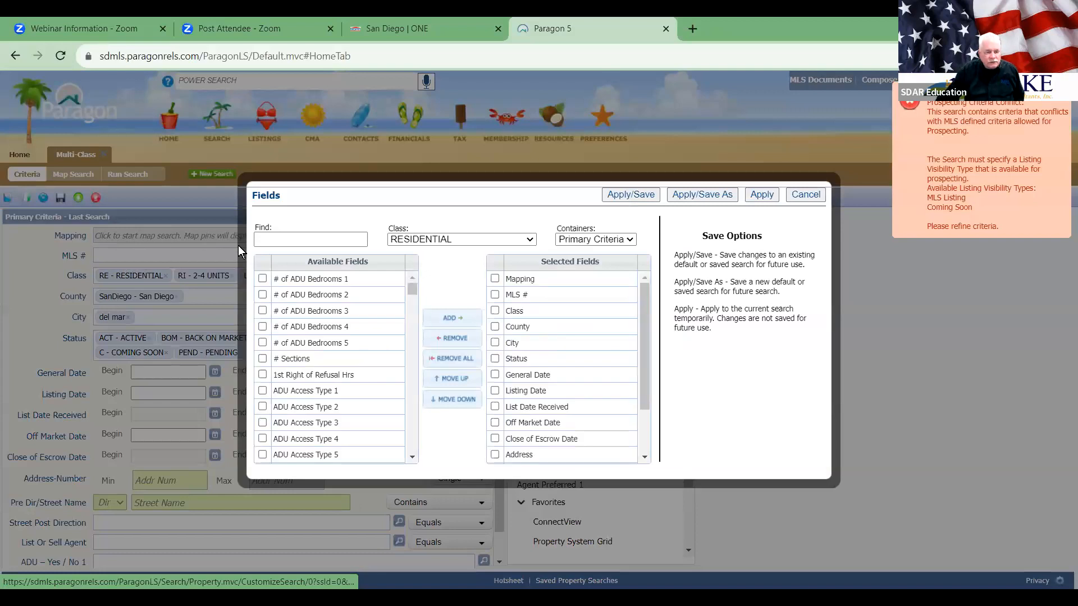
left_click(256, 240)
type("l")
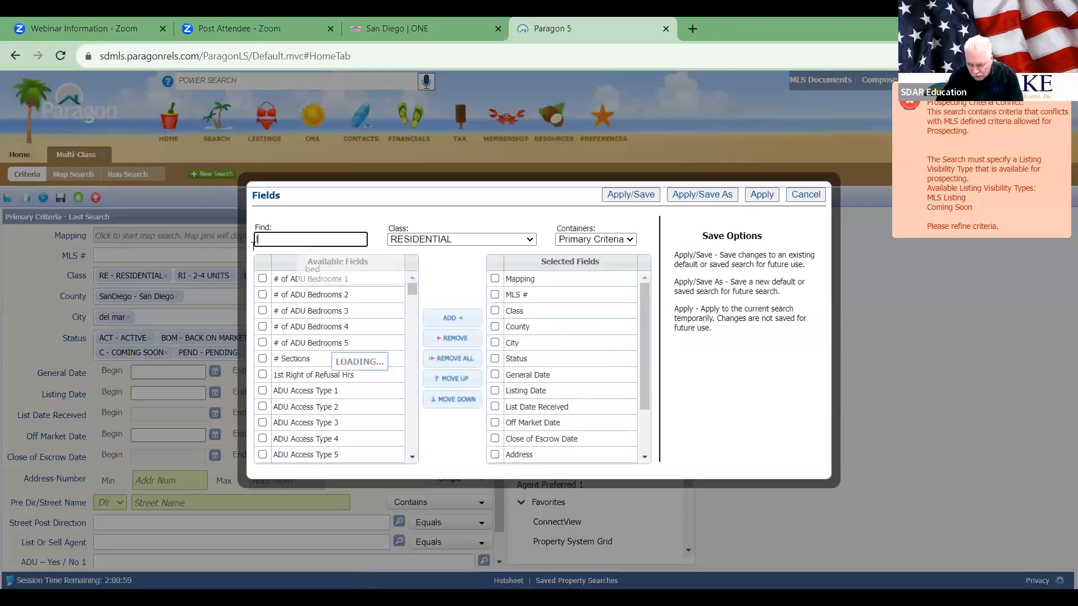
type("isting")
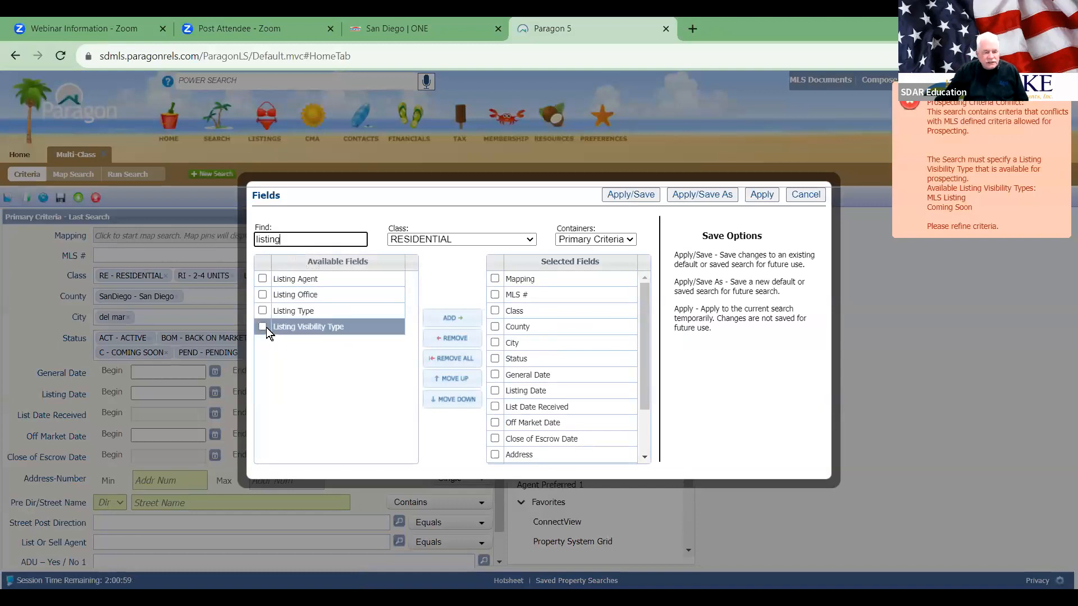
left_click(265, 328)
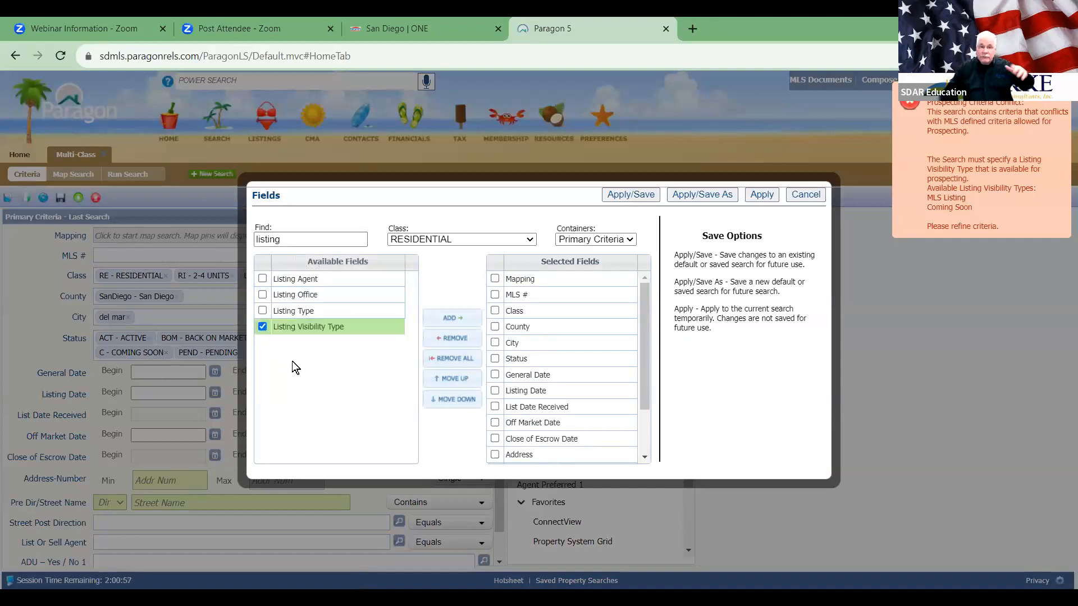
left_click(445, 320)
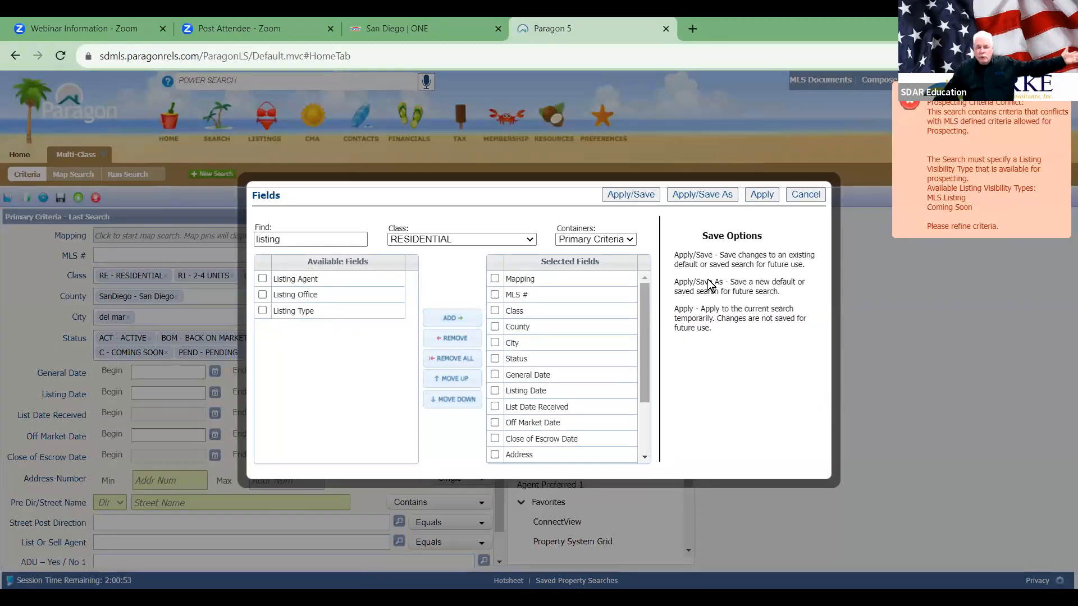
left_click(702, 194)
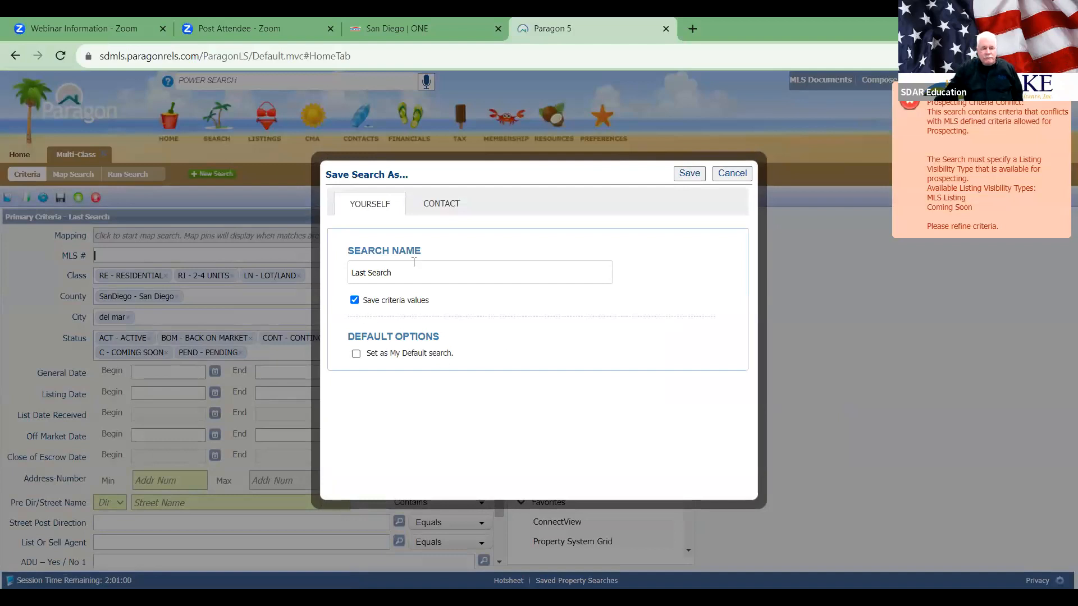
Step: Assign the newly created contact to the saved search
left_click(437, 204)
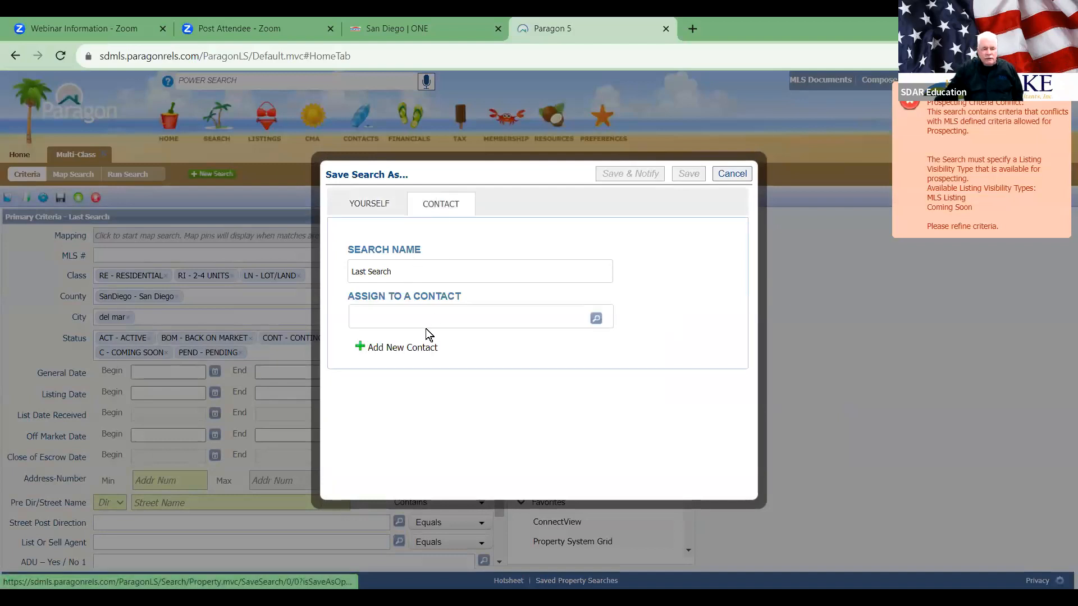
left_click(594, 318)
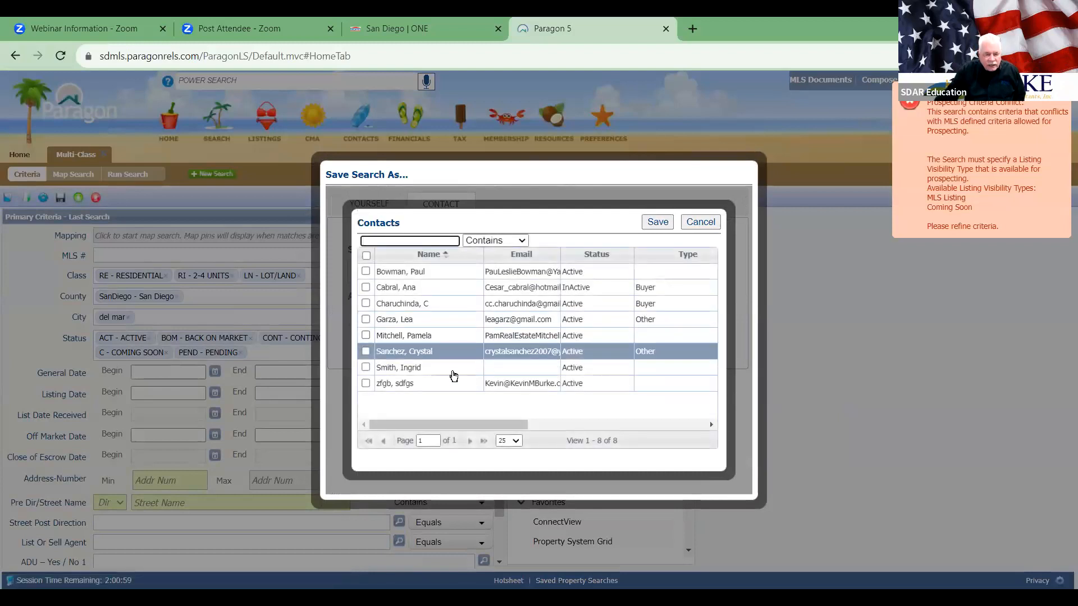
left_click(399, 383)
left_click(654, 223)
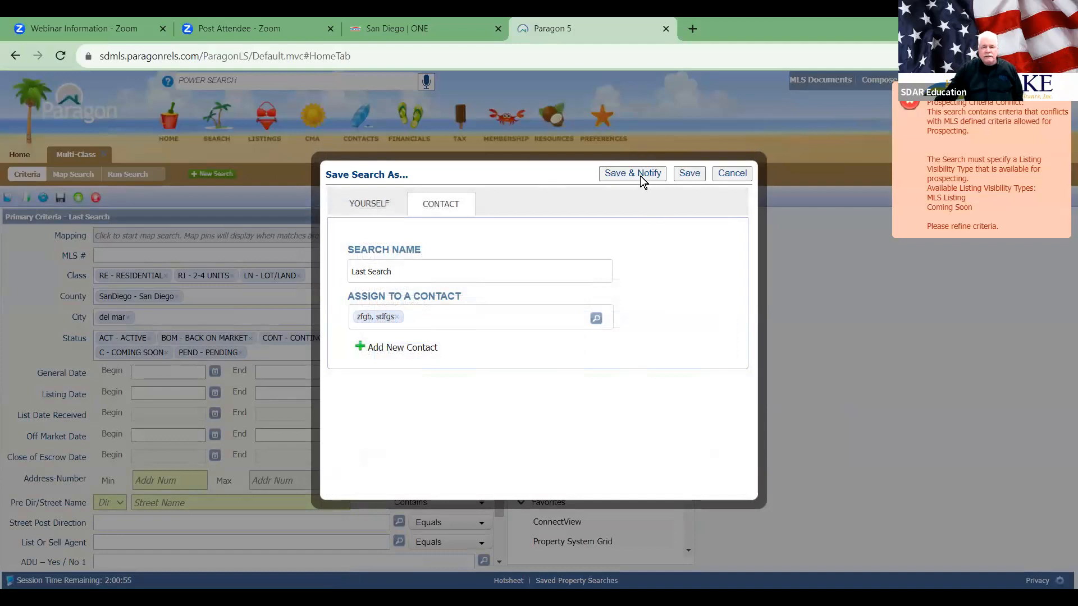
Step: Retry Save & Notify, get the same visibility conflict, and close the save form
left_click(636, 182)
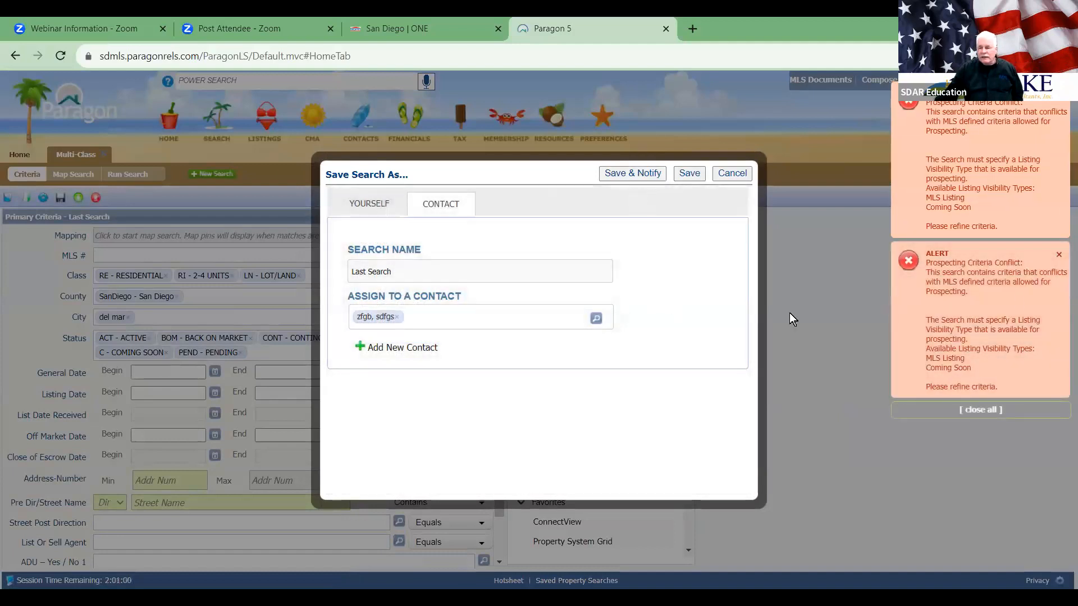
left_click(744, 174)
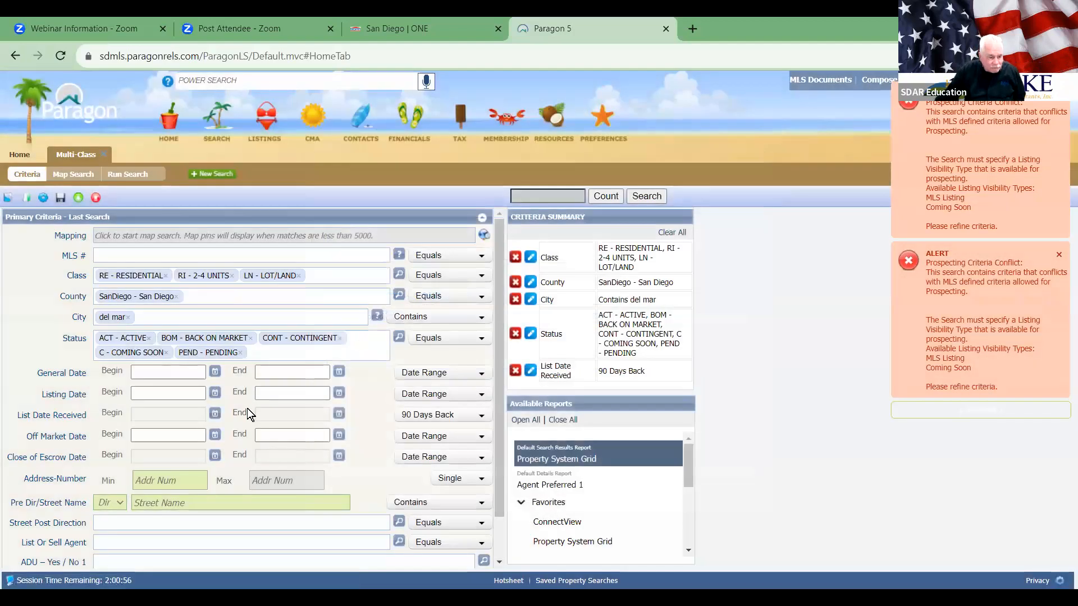
scroll(258, 414, "down", 1)
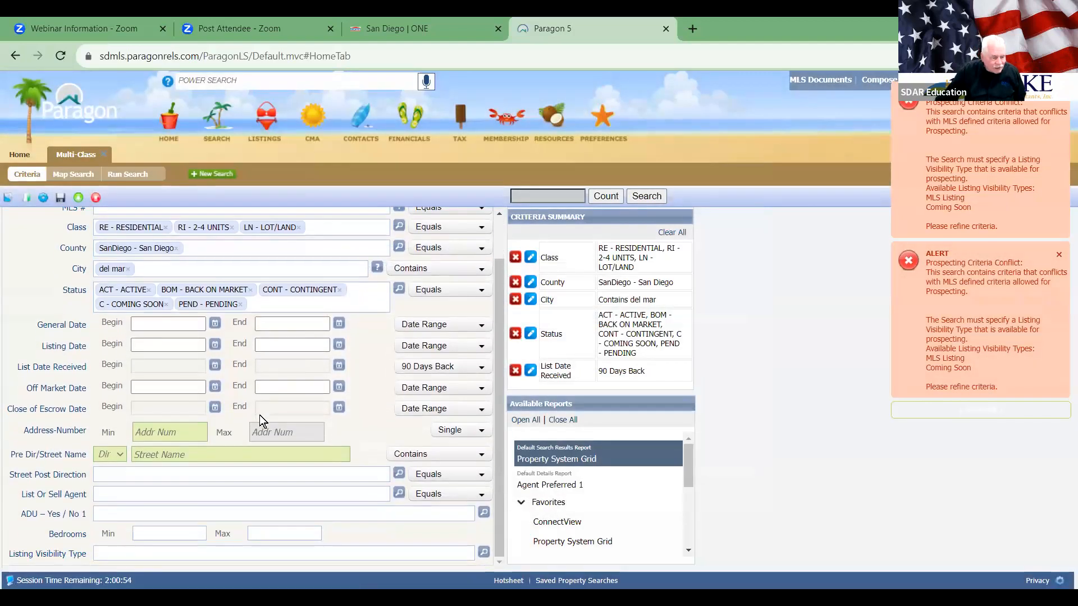
Step: Restrict Listing Visibility Type to MLS Listing and Coming Soon and run the search for 48 results
left_click(483, 553)
left_click(334, 245)
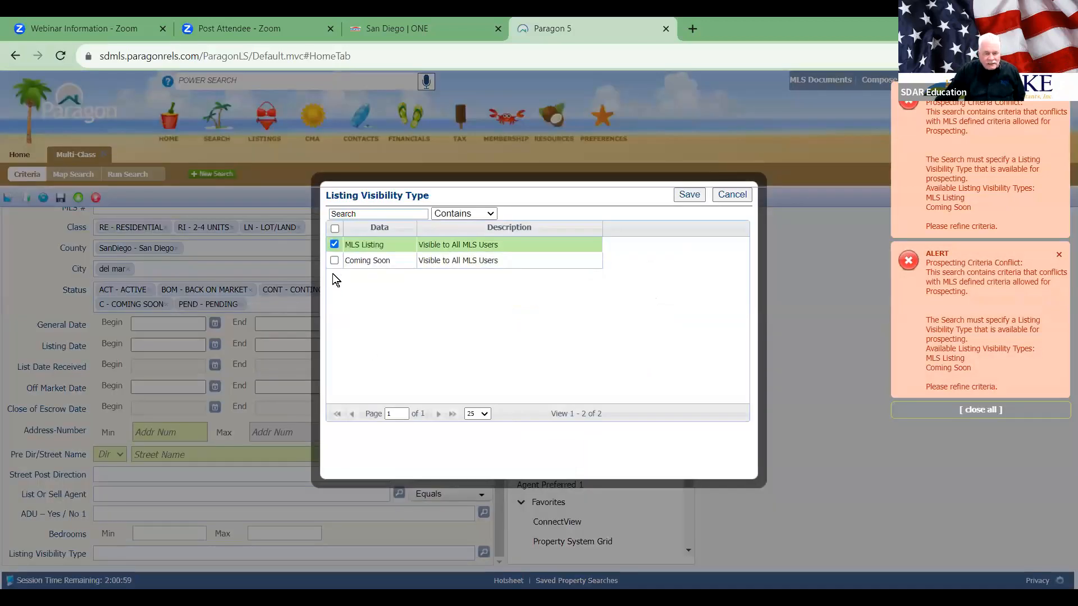
left_click(333, 261)
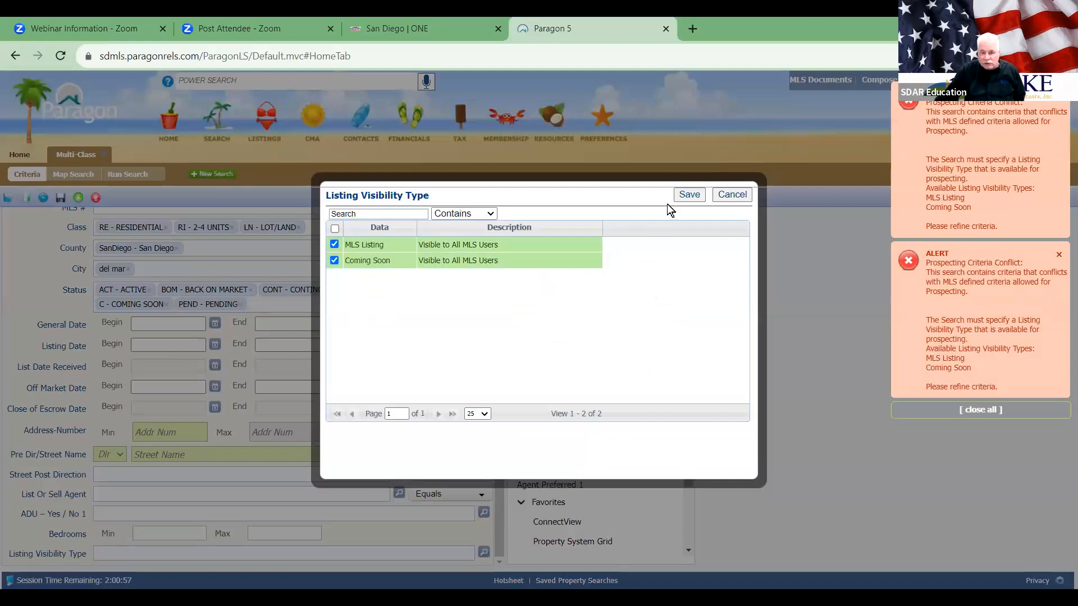
left_click(688, 195)
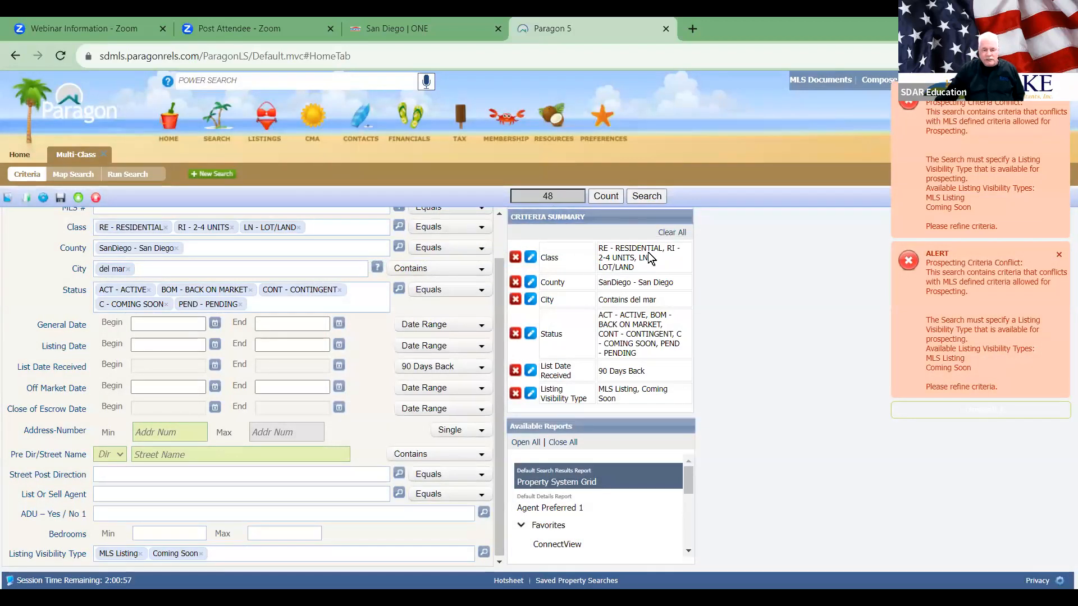
left_click(644, 195)
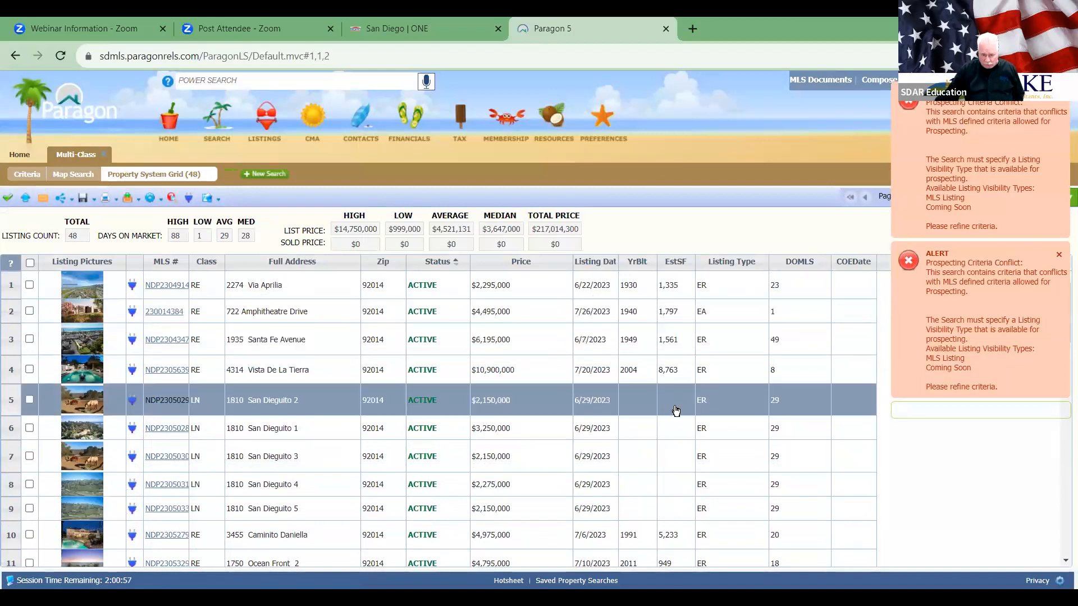
scroll(532, 418, "down", 5)
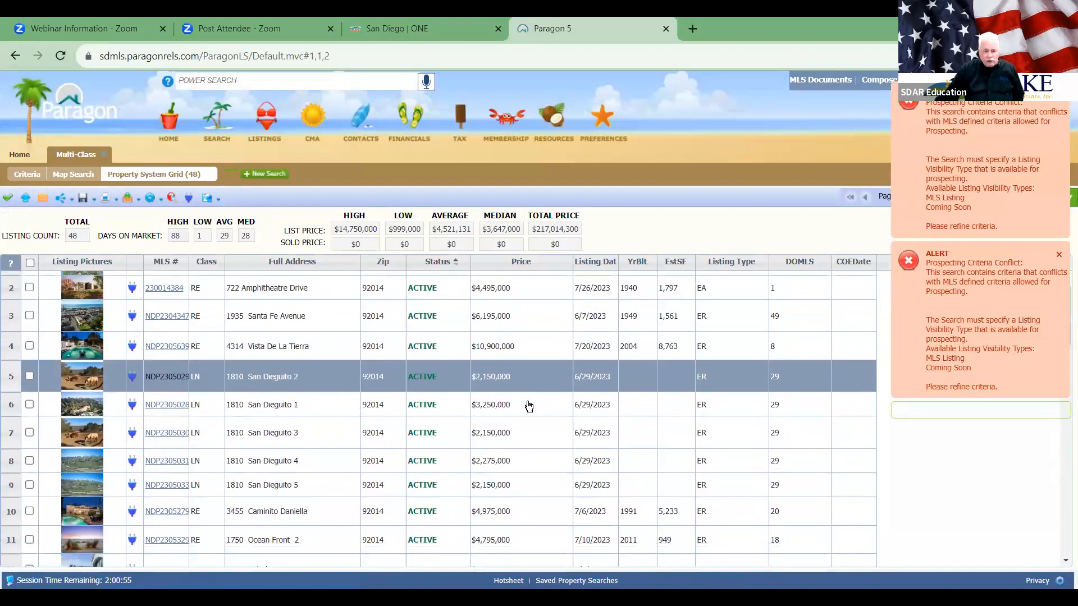
scroll(528, 405, "down", 4)
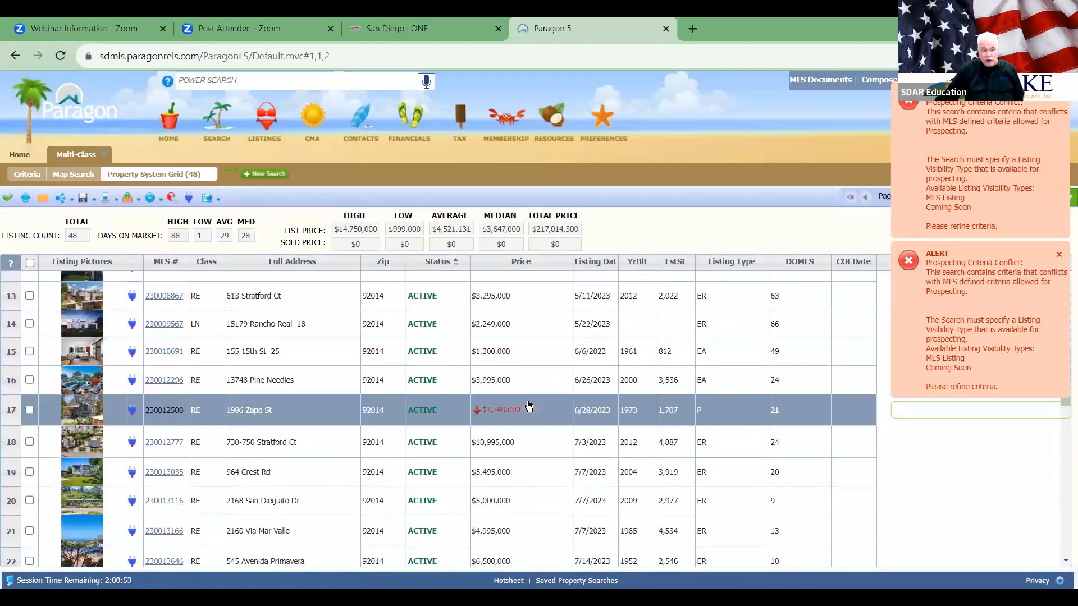
scroll(528, 405, "down", 5)
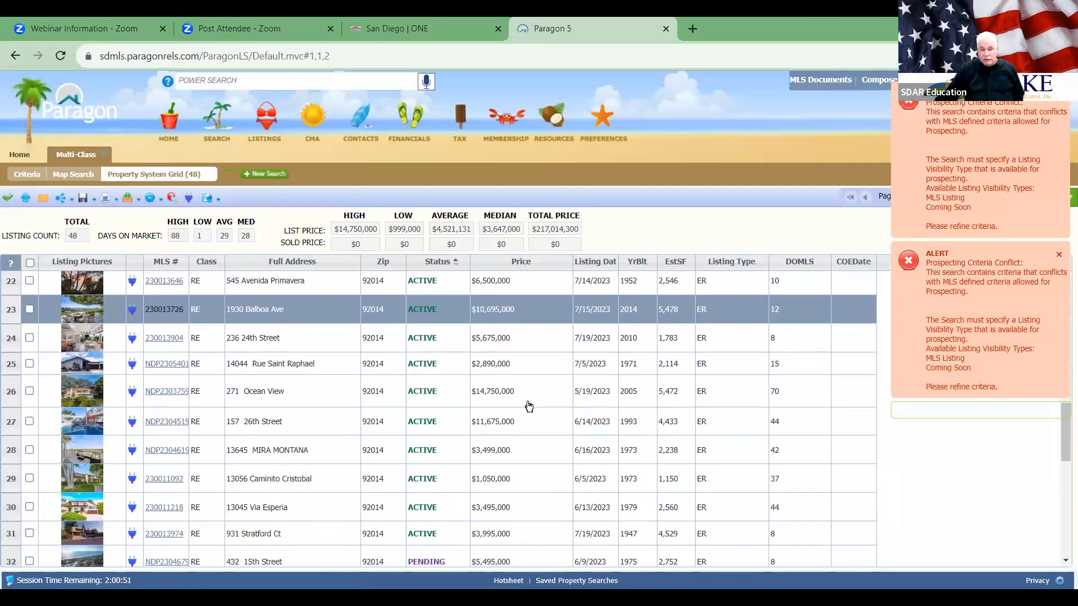
scroll(528, 405, "down", 5)
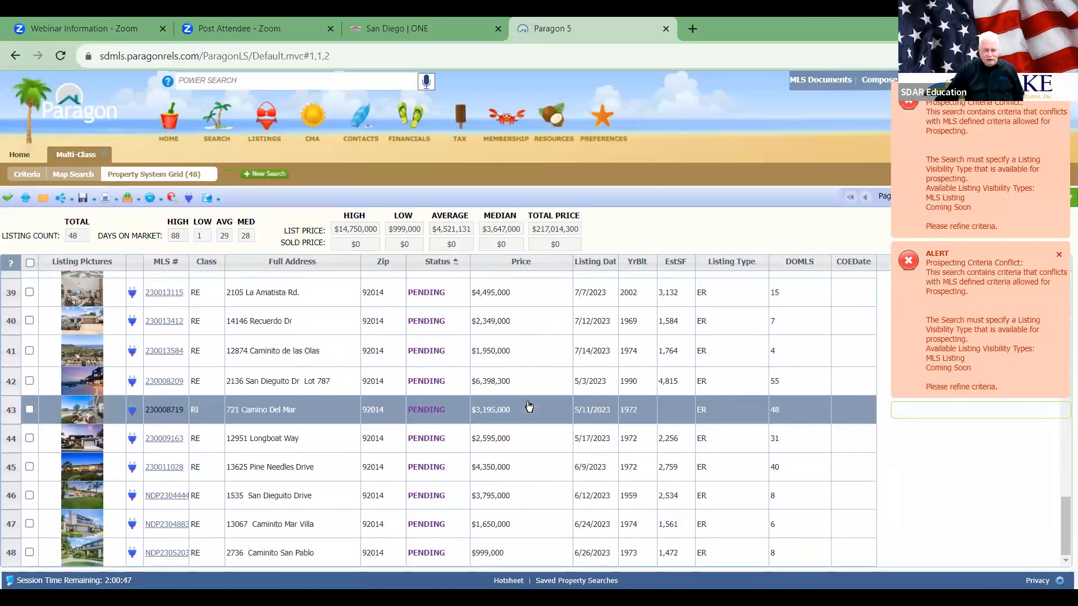
scroll(528, 405, "up", 15)
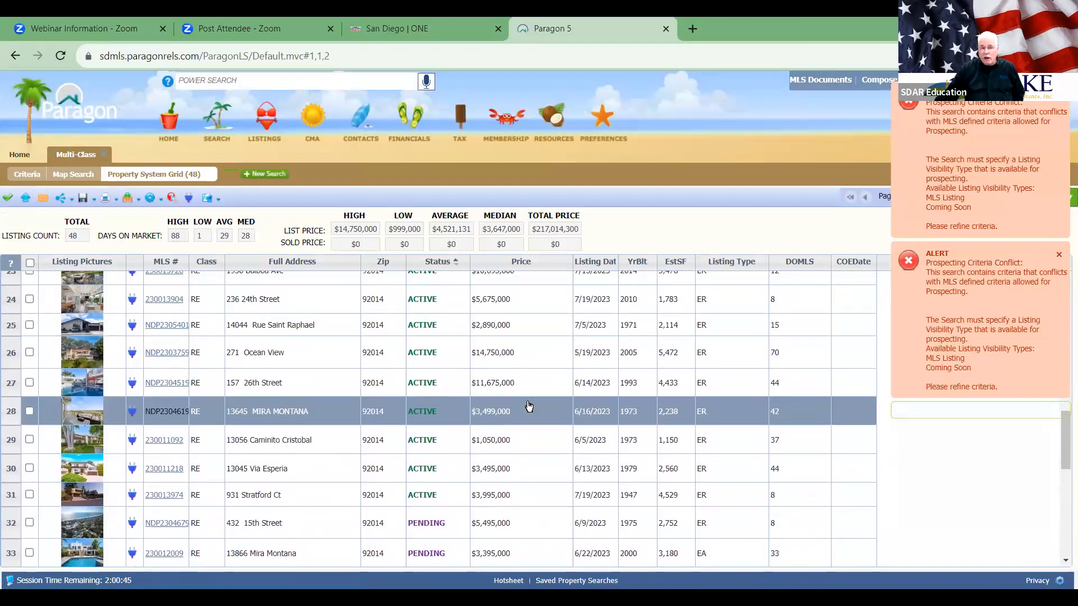
scroll(528, 405, "up", 4)
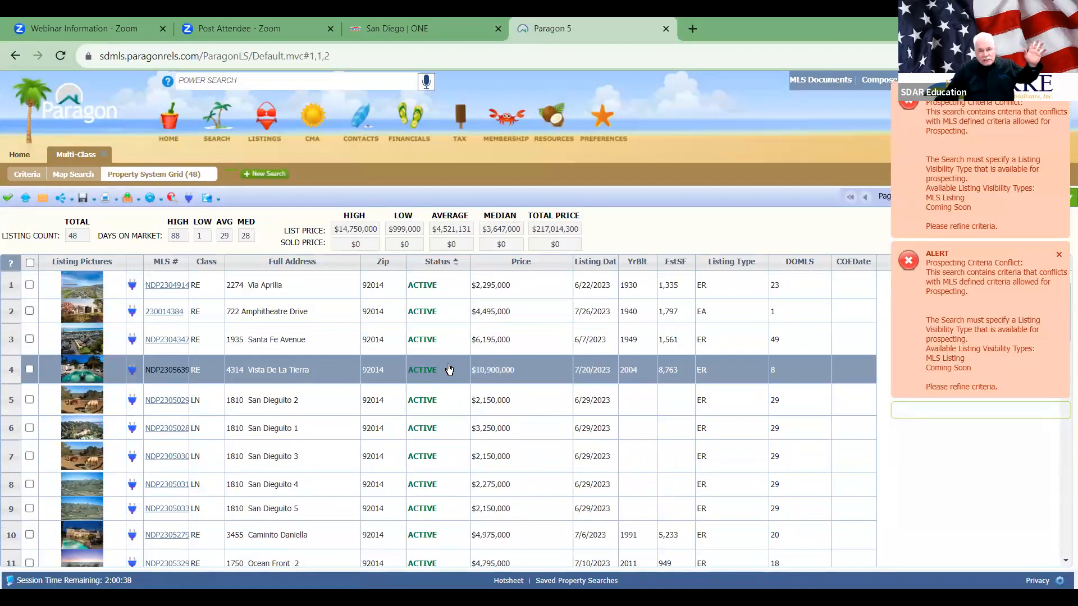
Step: Select all 48 listings, then uncheck rows 3 and 4
left_click(29, 262)
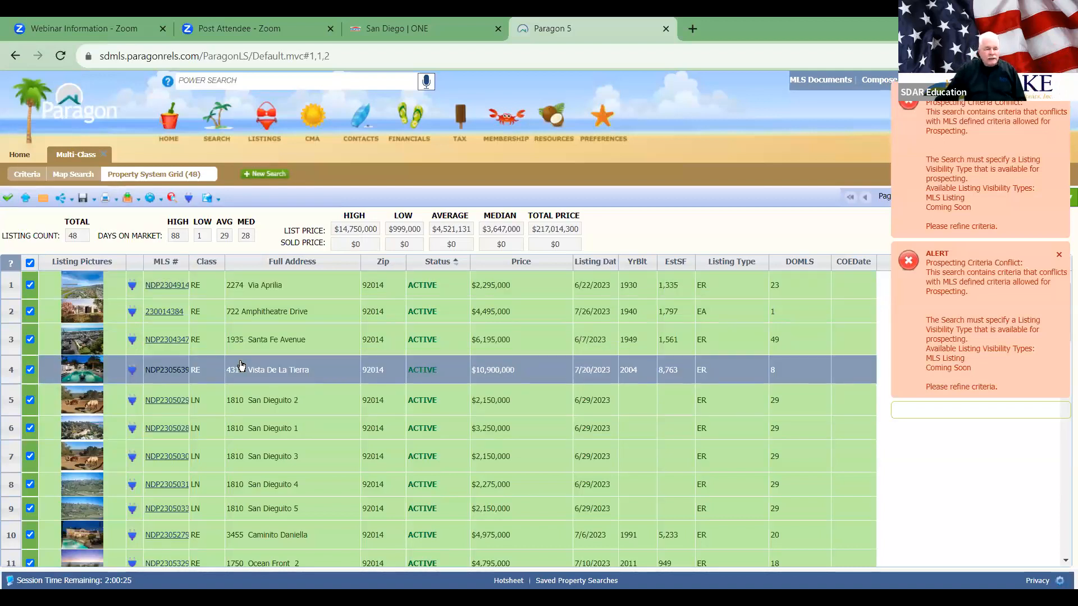
left_click(30, 339)
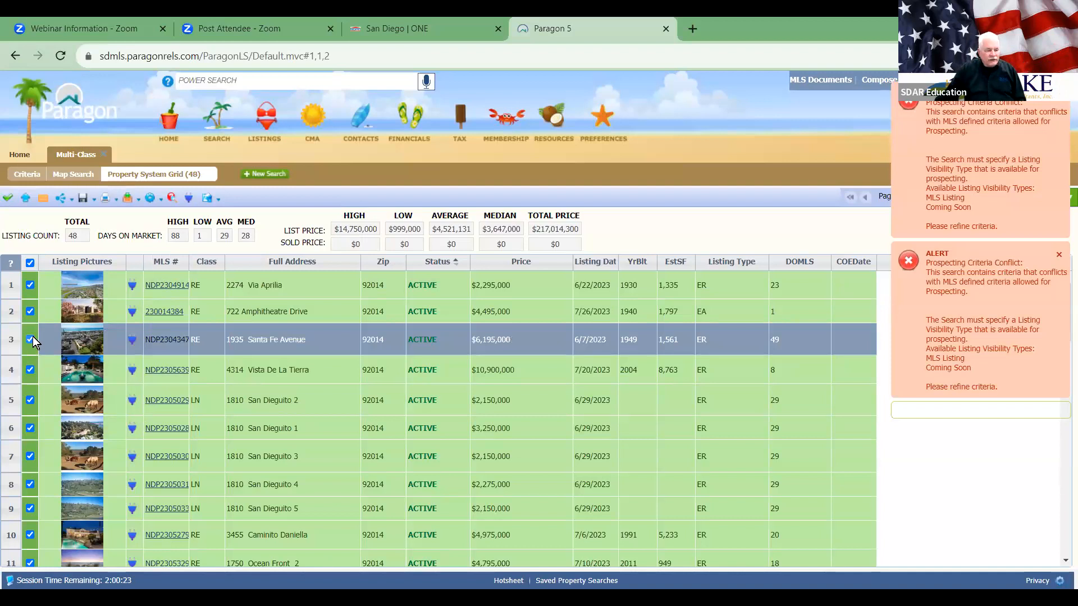
left_click(28, 371)
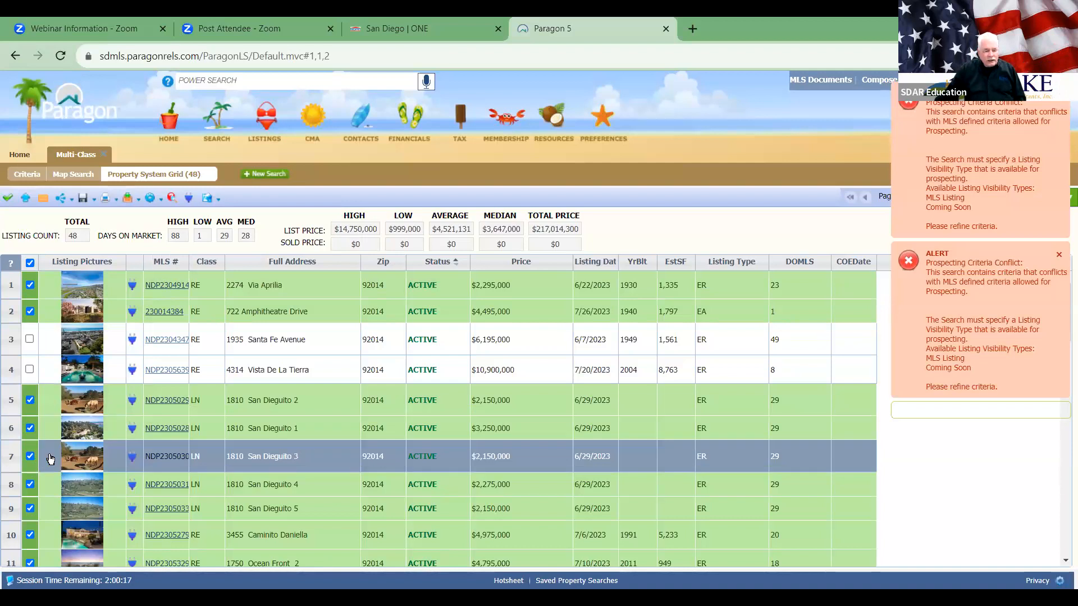
Step: Review the 46 selected listings and open Email Reports for them
scroll(286, 449, "down", 3)
scroll(285, 447, "down", 1)
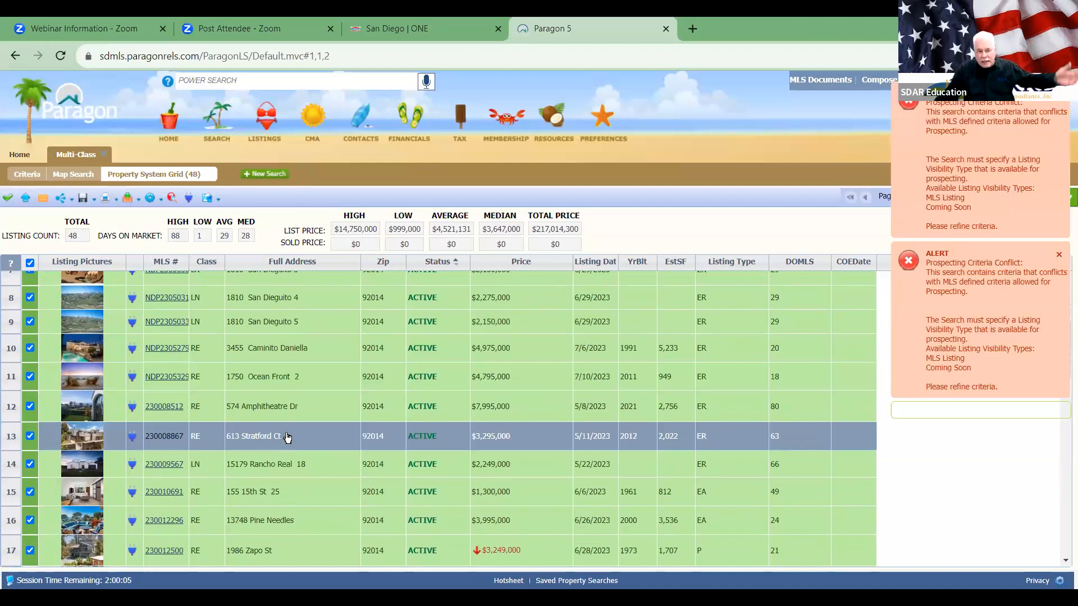
scroll(285, 437, "down", 1)
scroll(285, 437, "down", 15)
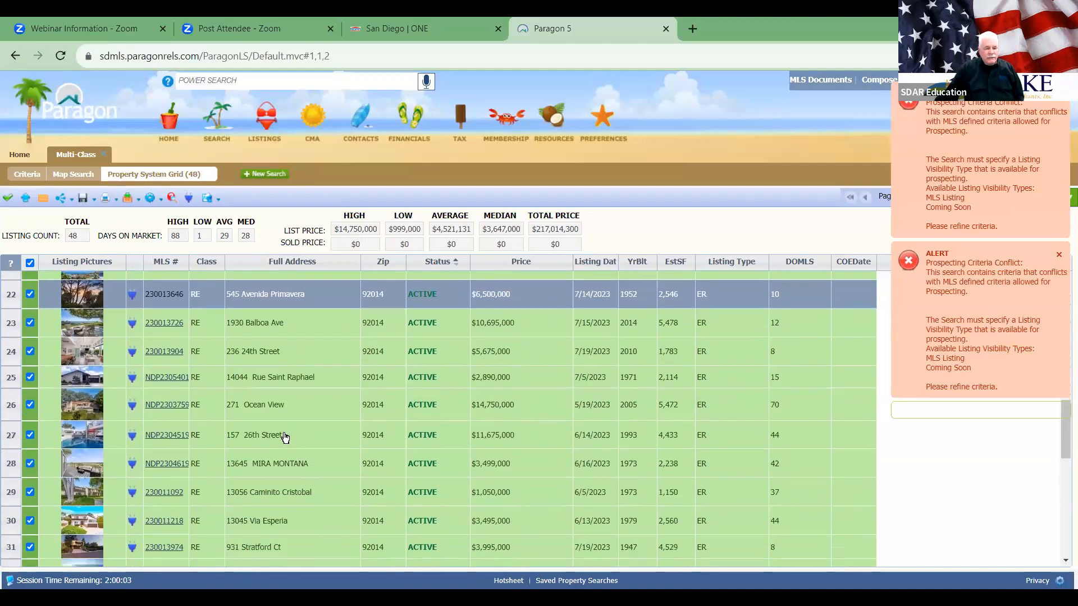
scroll(286, 438, "down", 1)
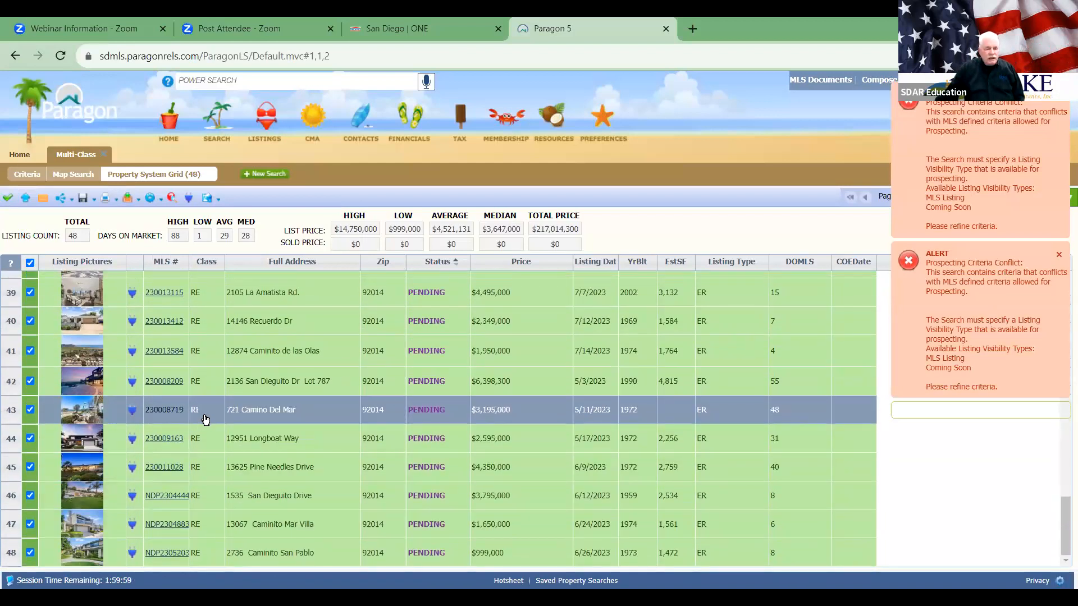
scroll(206, 420, "up", 8)
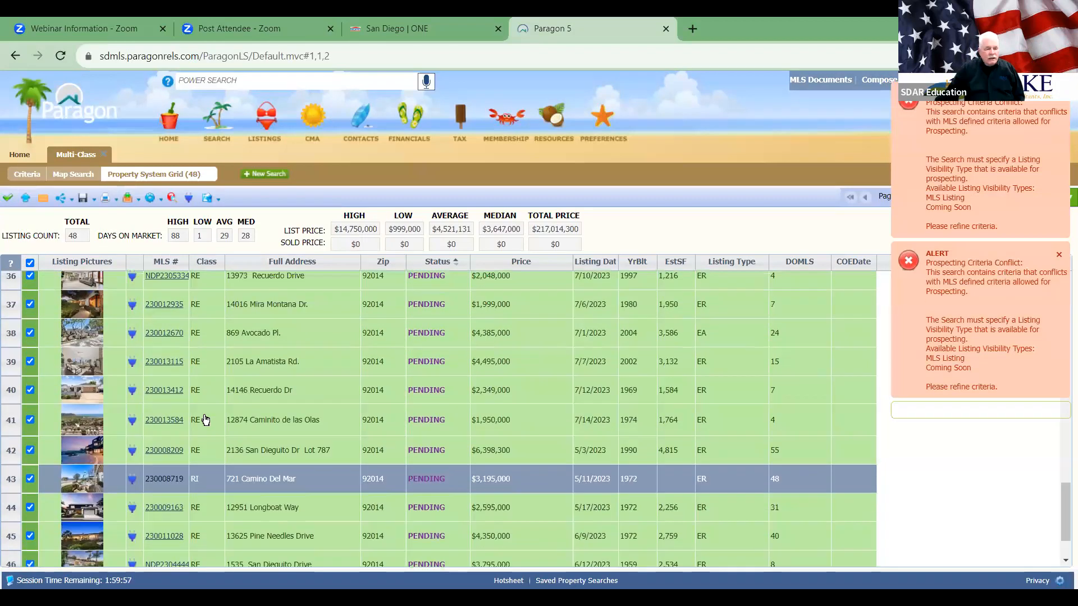
scroll(206, 420, "up", 8)
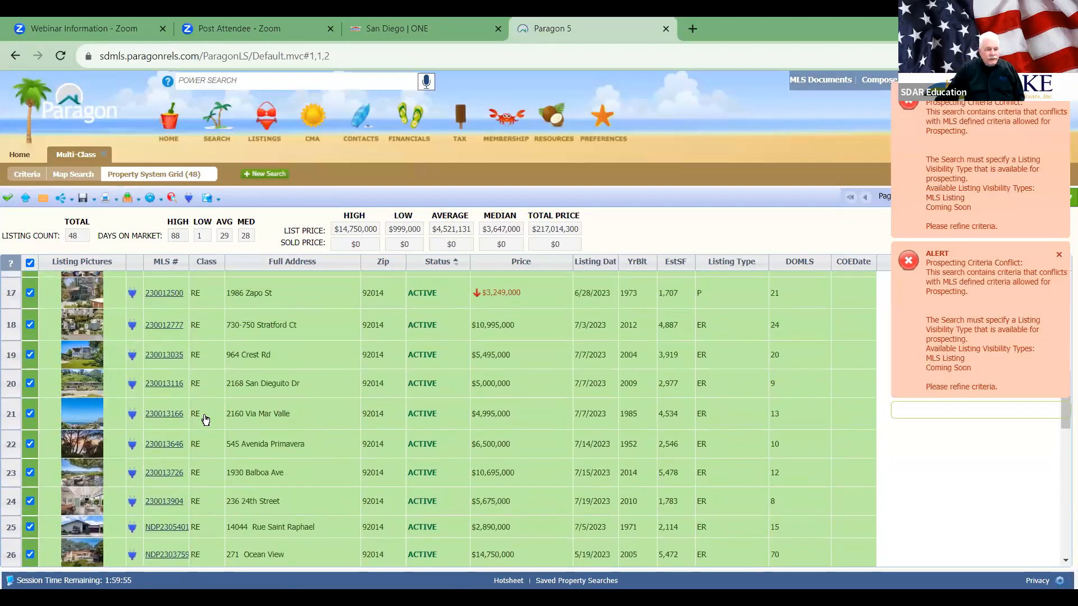
scroll(205, 420, "up", 1)
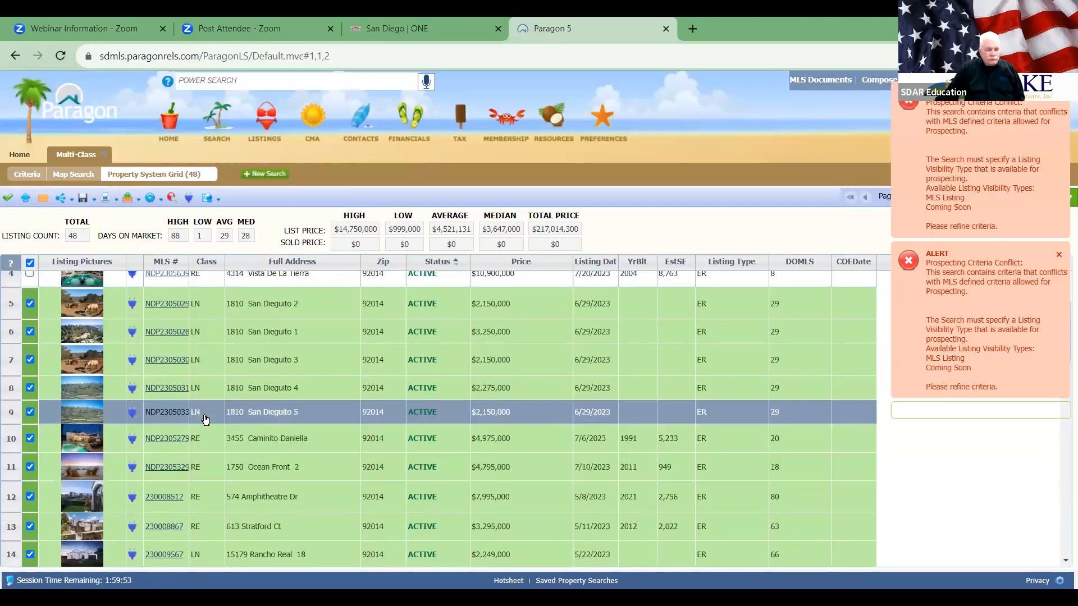
scroll(211, 376, "up", 2)
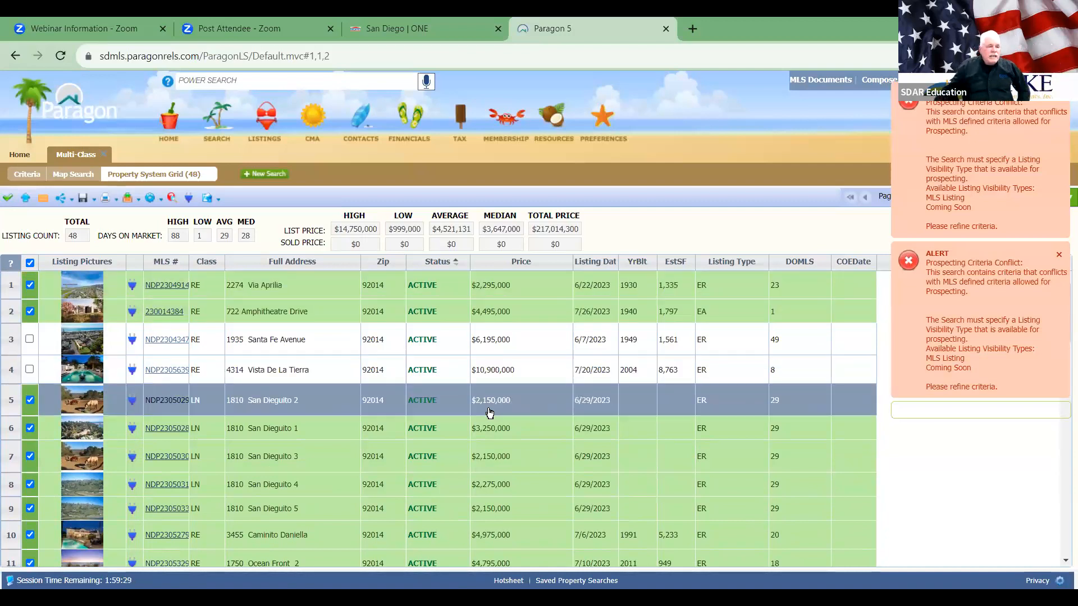
left_click(45, 199)
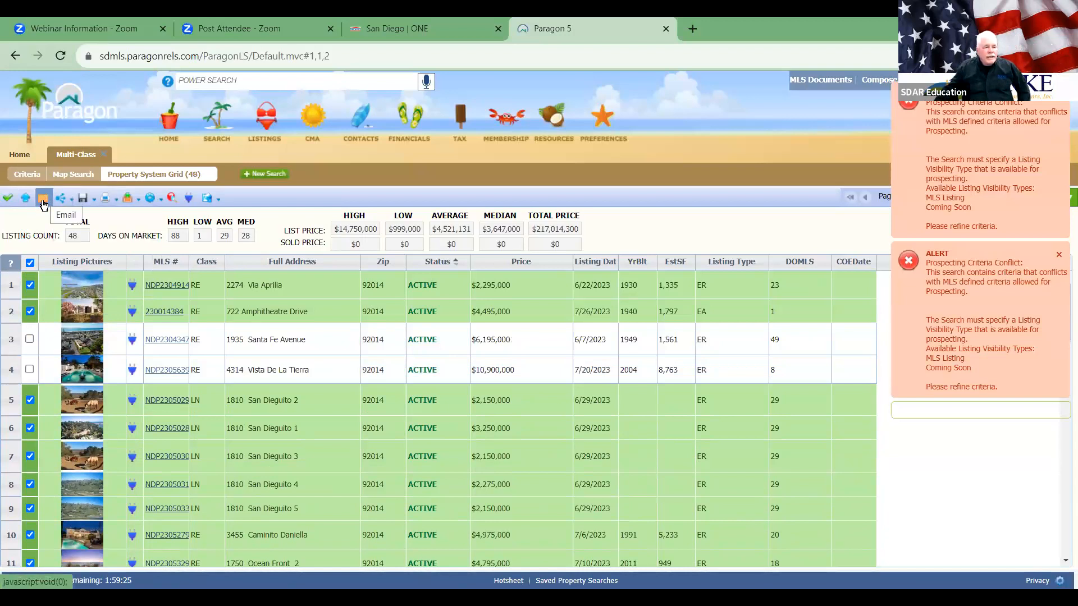
left_click(43, 197)
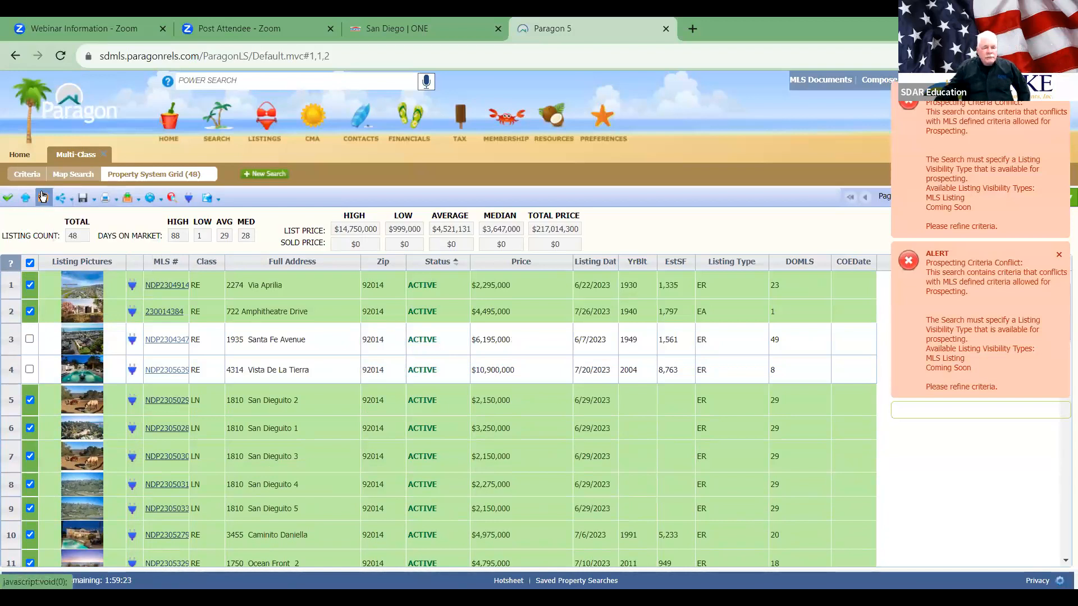
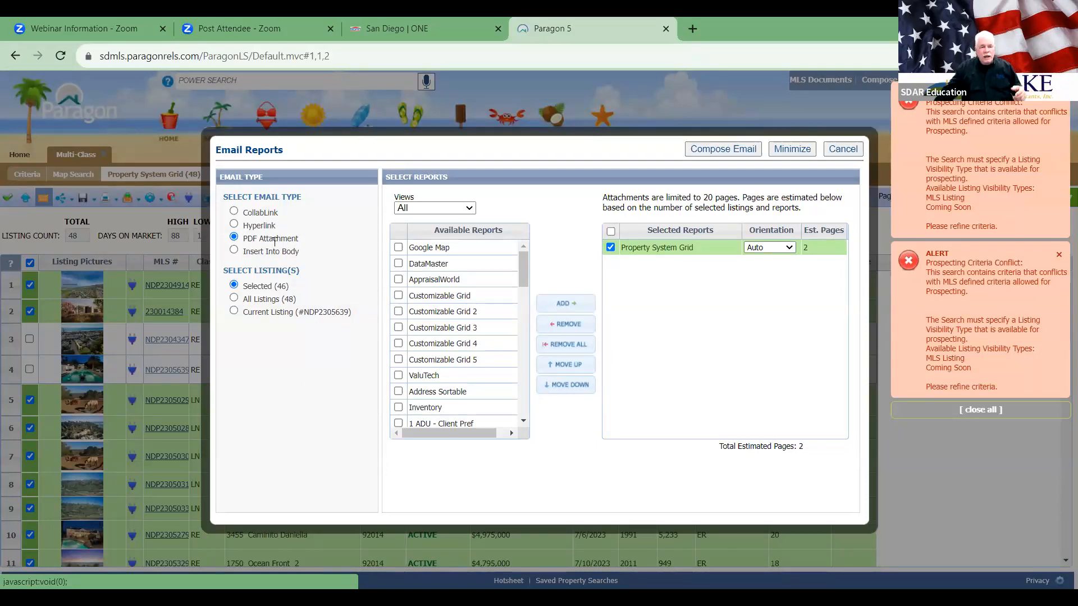
Step: Share the 46 selected listings as a CollabLink and compose the 'Link to Listings' email
left_click(234, 213)
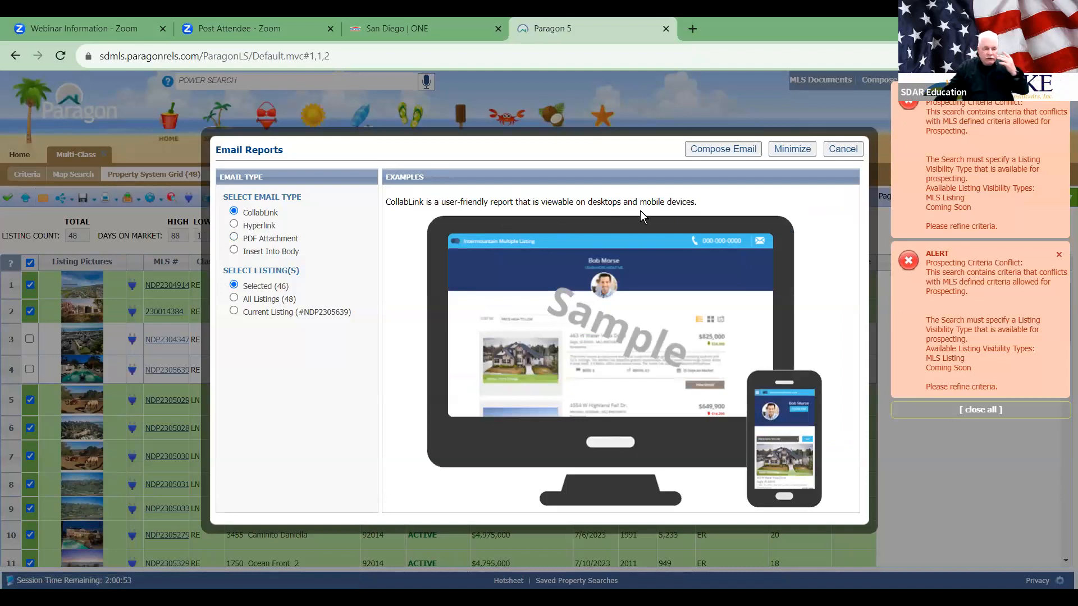
left_click(717, 153)
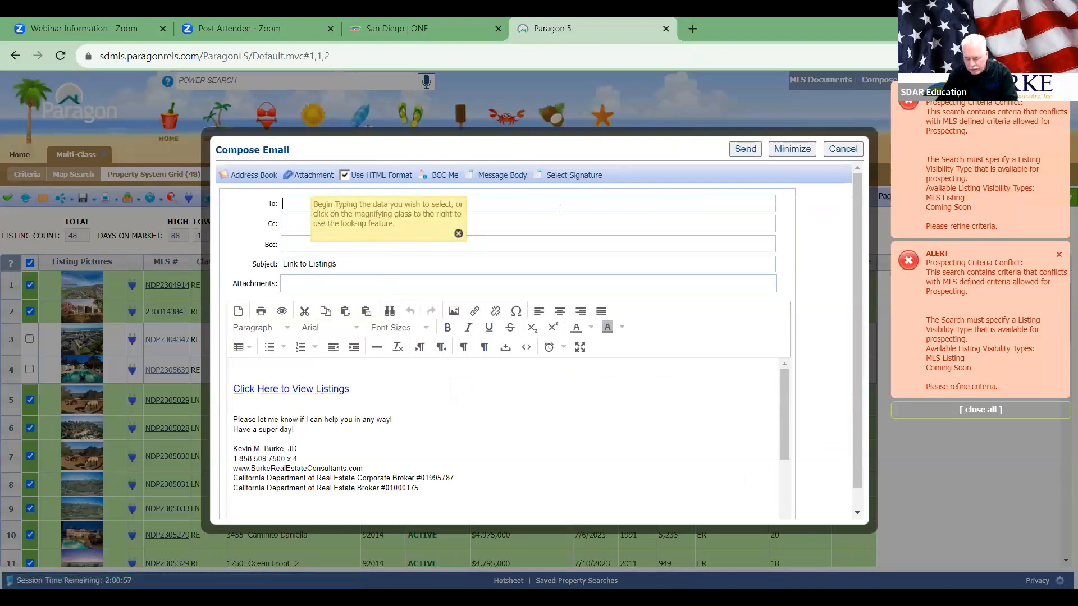
Step: Address the listings email to the suggested contact, fixing a stray recipient entry, then cancel the draft
type("ke")
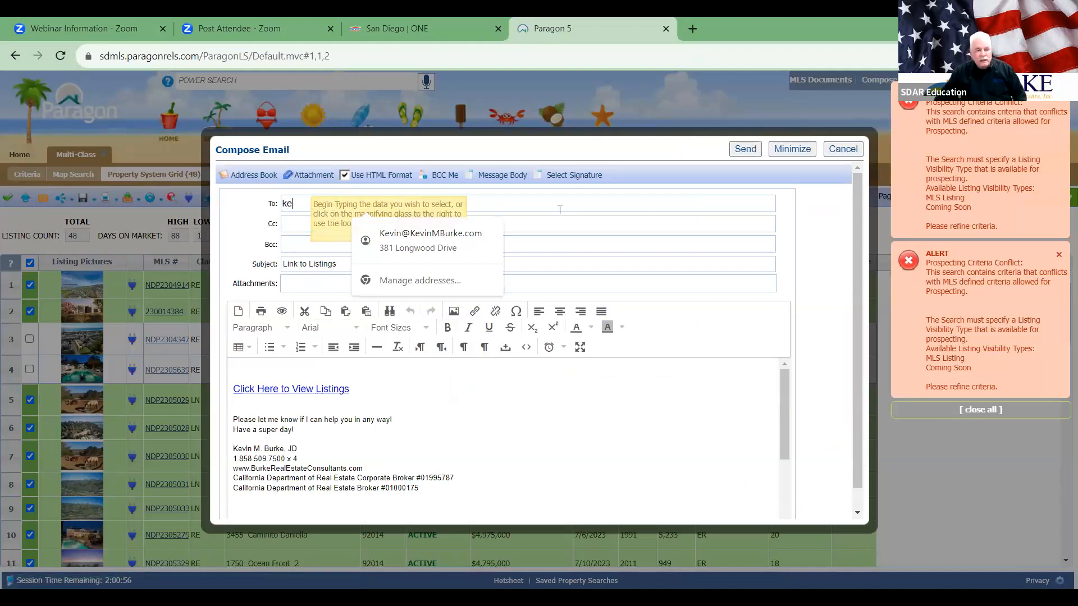
type("vin")
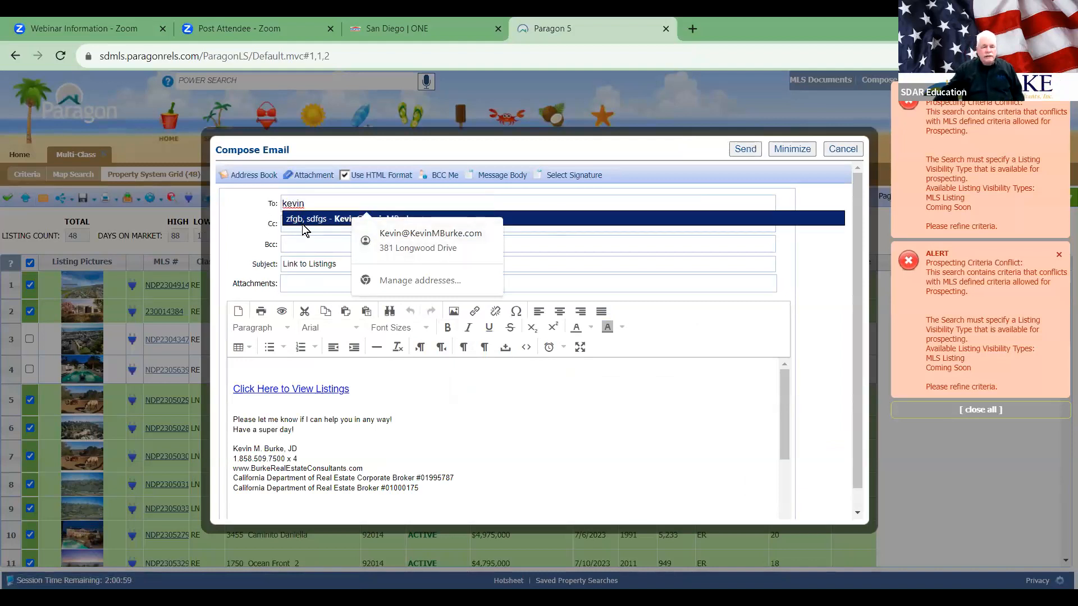
left_click(303, 225)
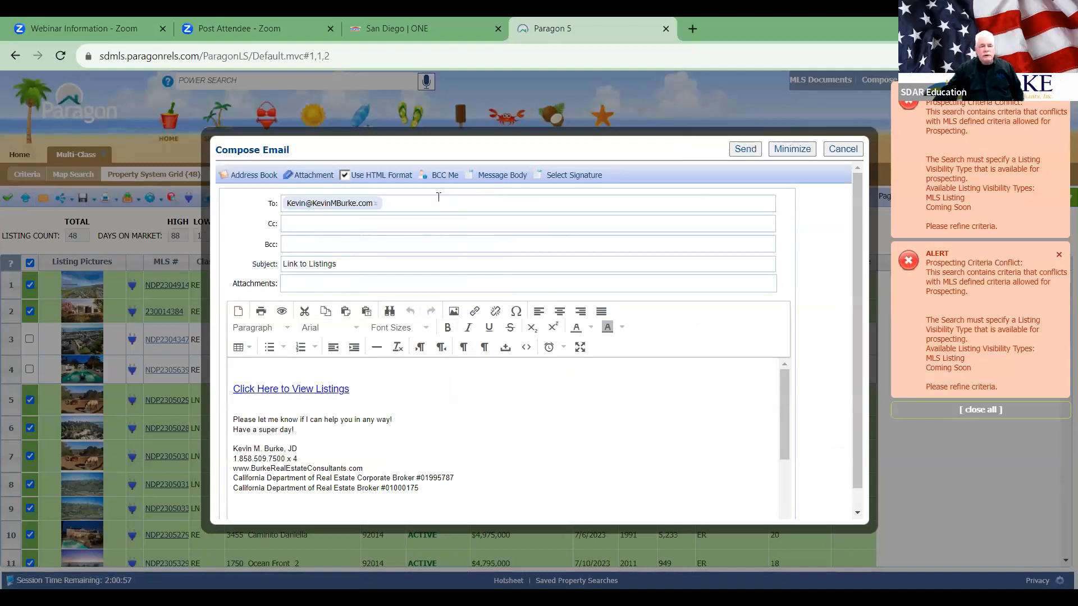
left_click(375, 203)
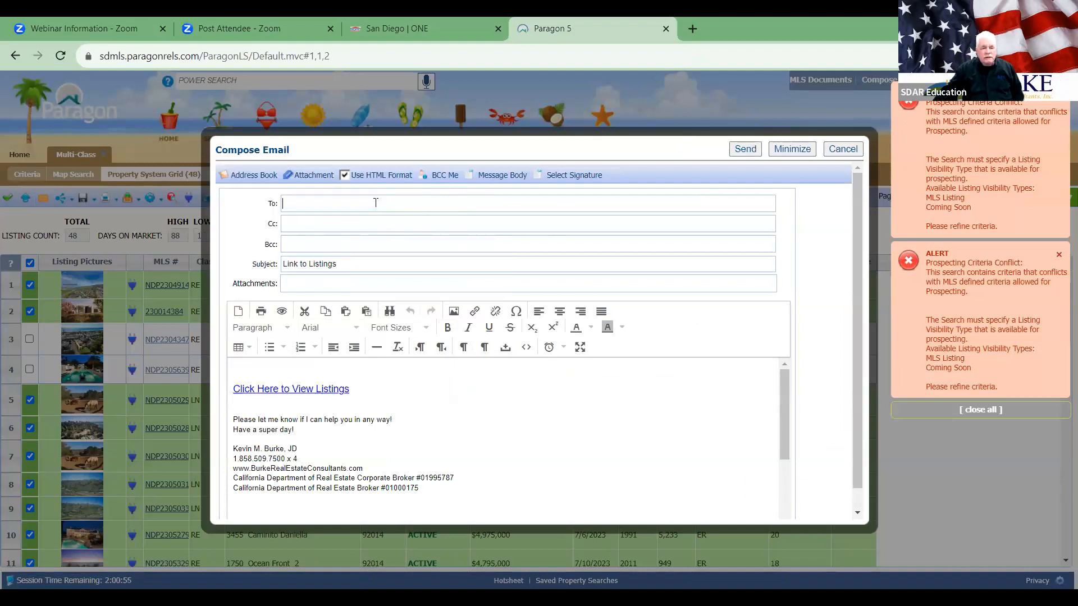
type("as")
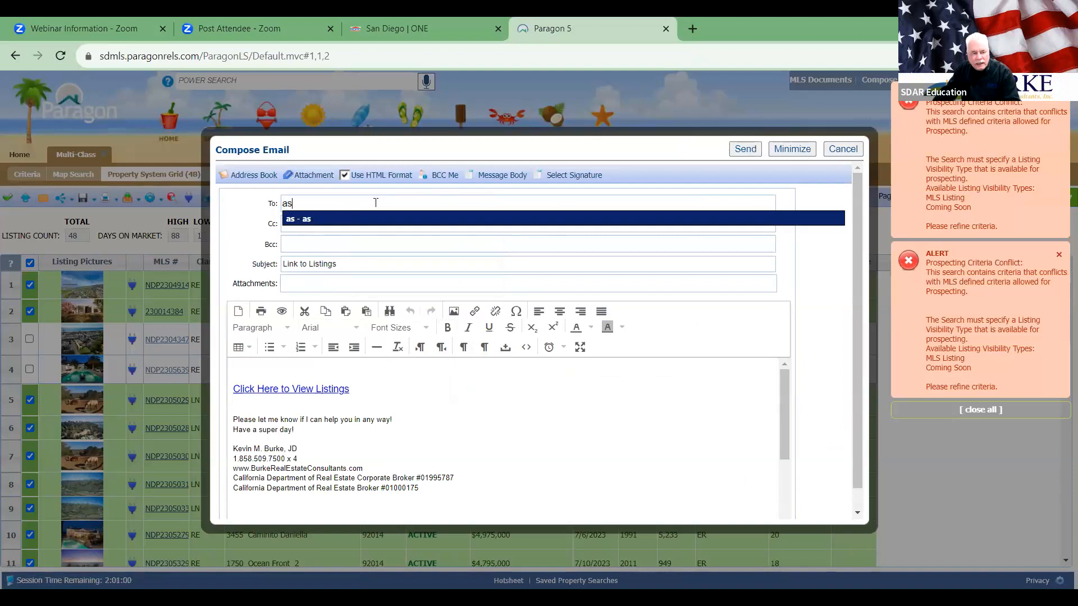
key("Return")
type("kevin")
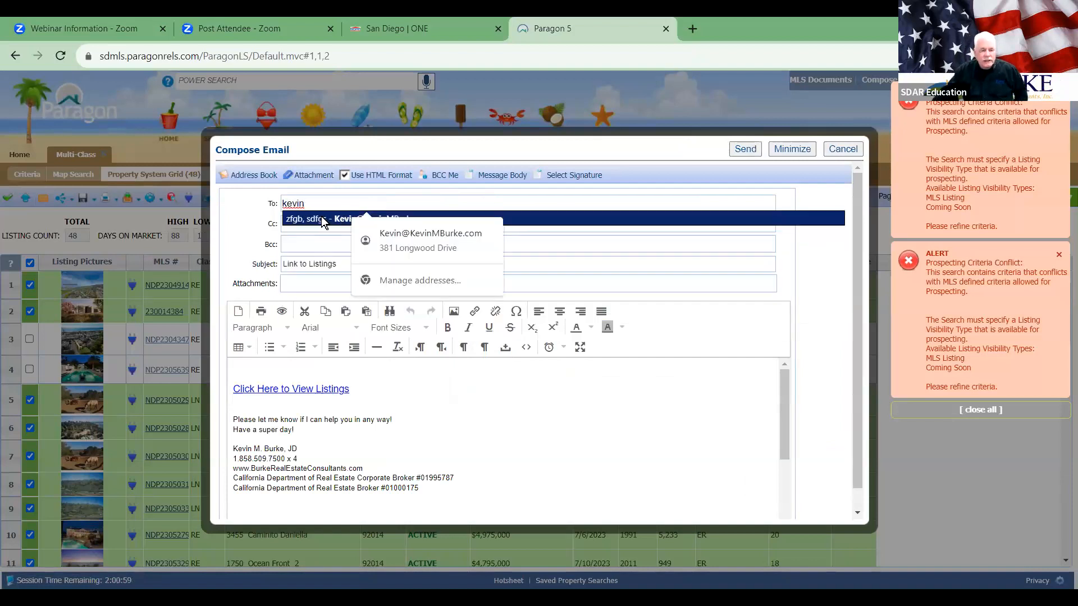
left_click(321, 219)
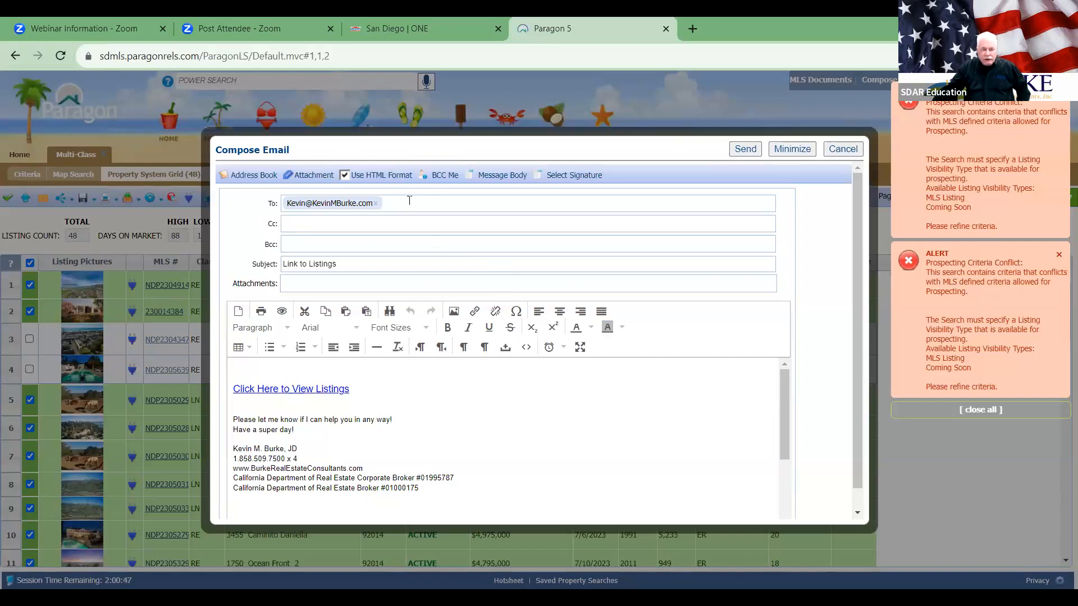
left_click(844, 149)
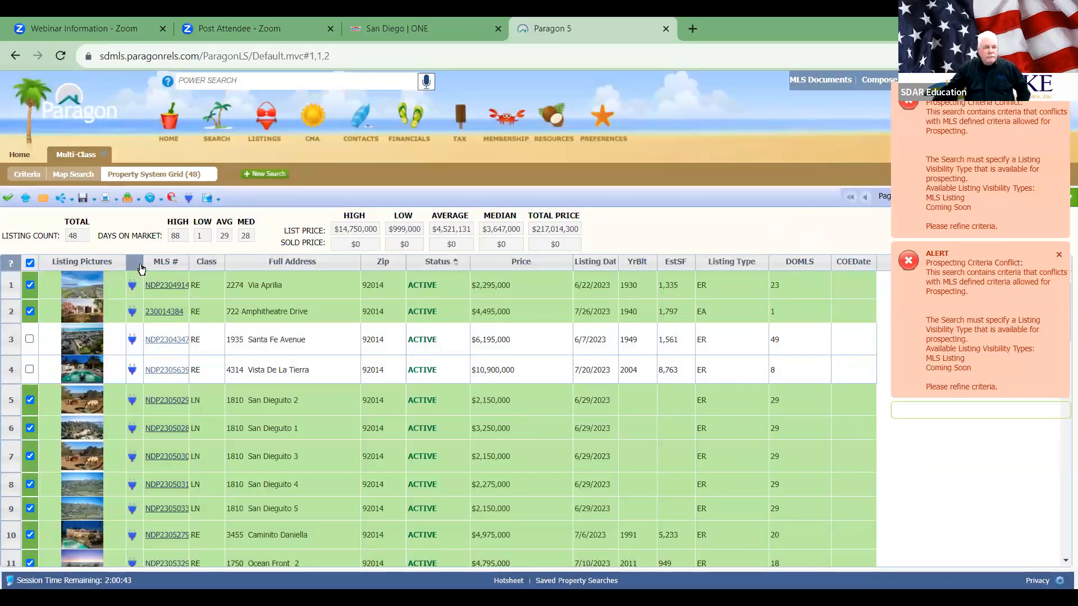
left_click(43, 200)
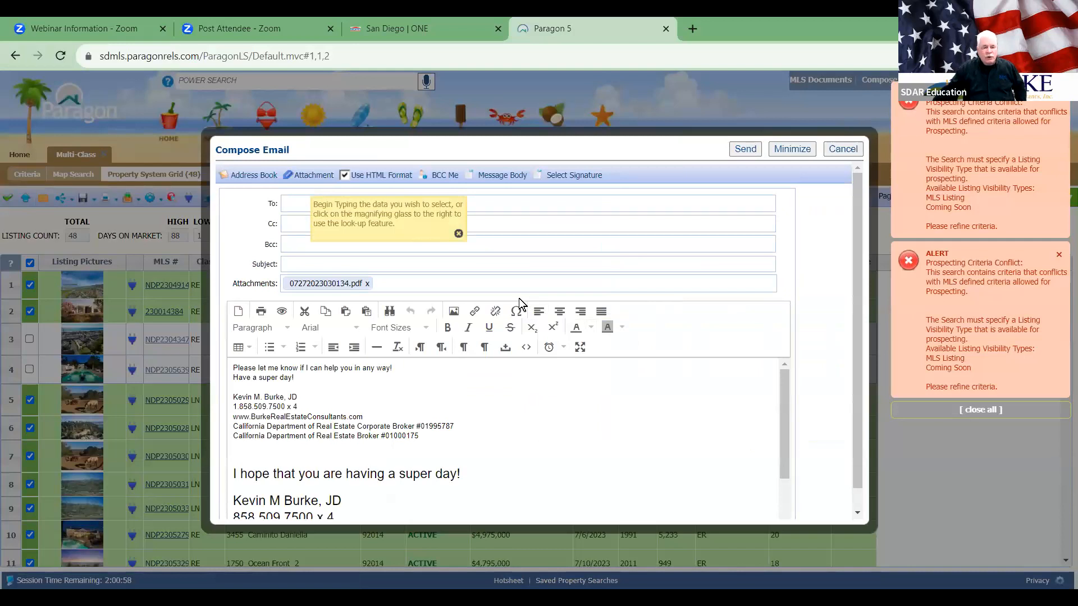
scroll(591, 411, "down", 5)
scroll(556, 404, "up", 1)
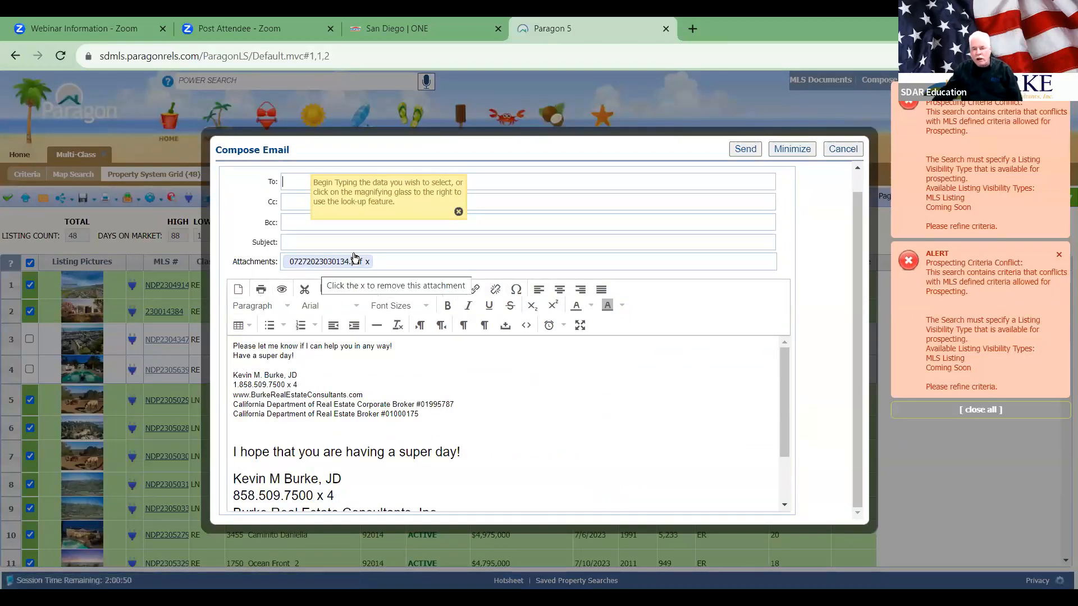
left_click(838, 149)
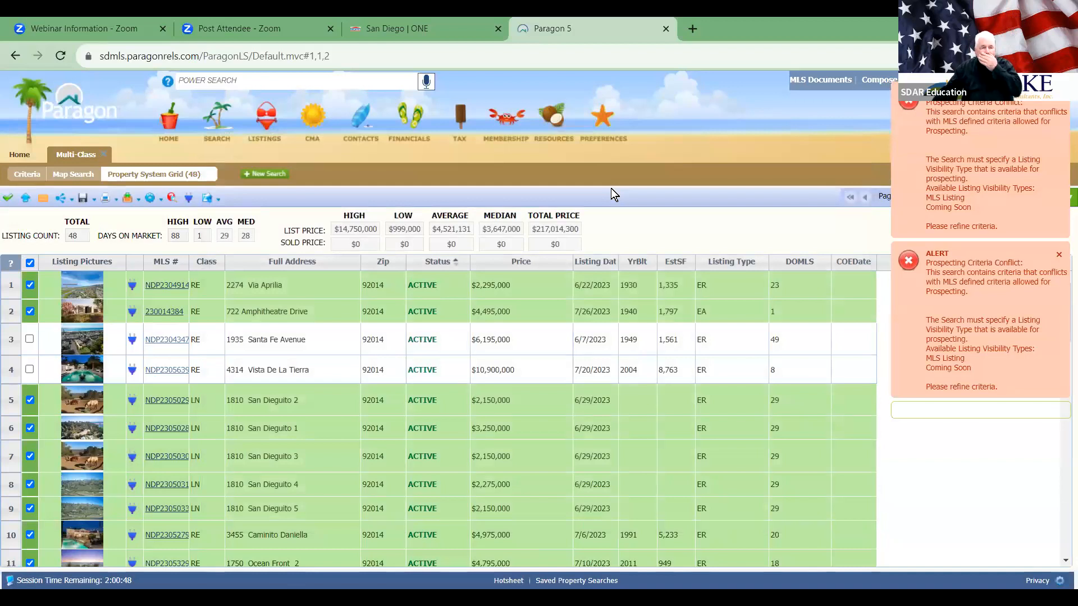
left_click(42, 201)
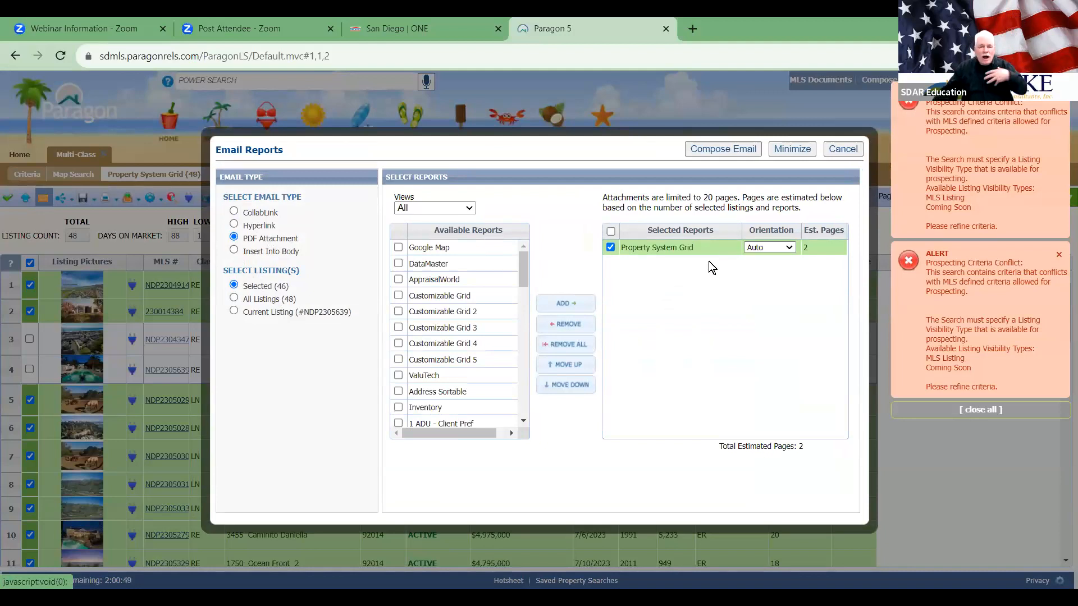
left_click(843, 150)
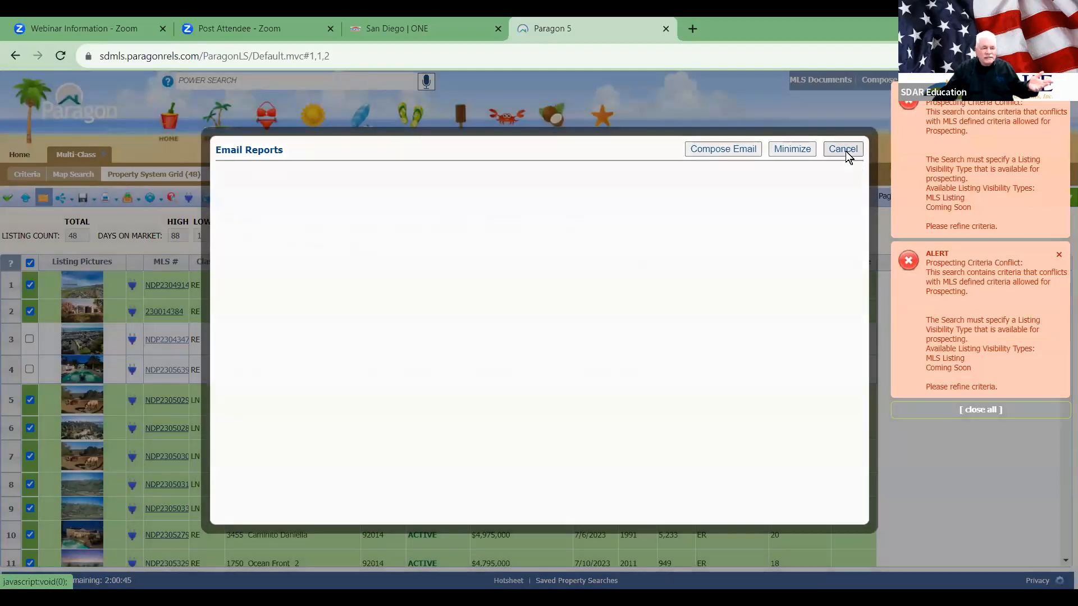
Step: View the listings' CollabLink share link, close it, then choose to share the listings by text
left_click(62, 198)
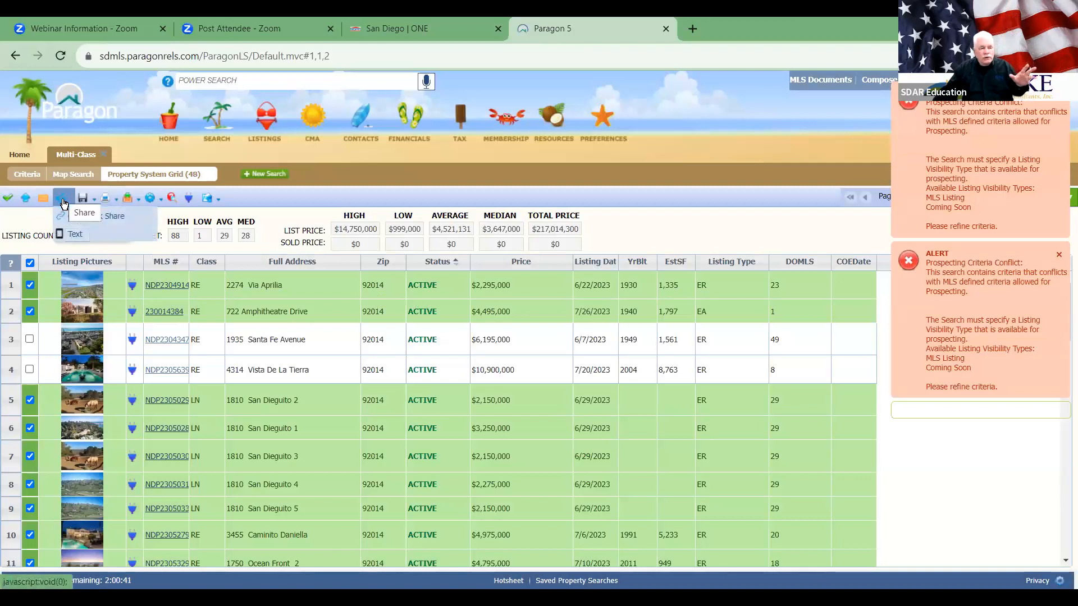
left_click(109, 216)
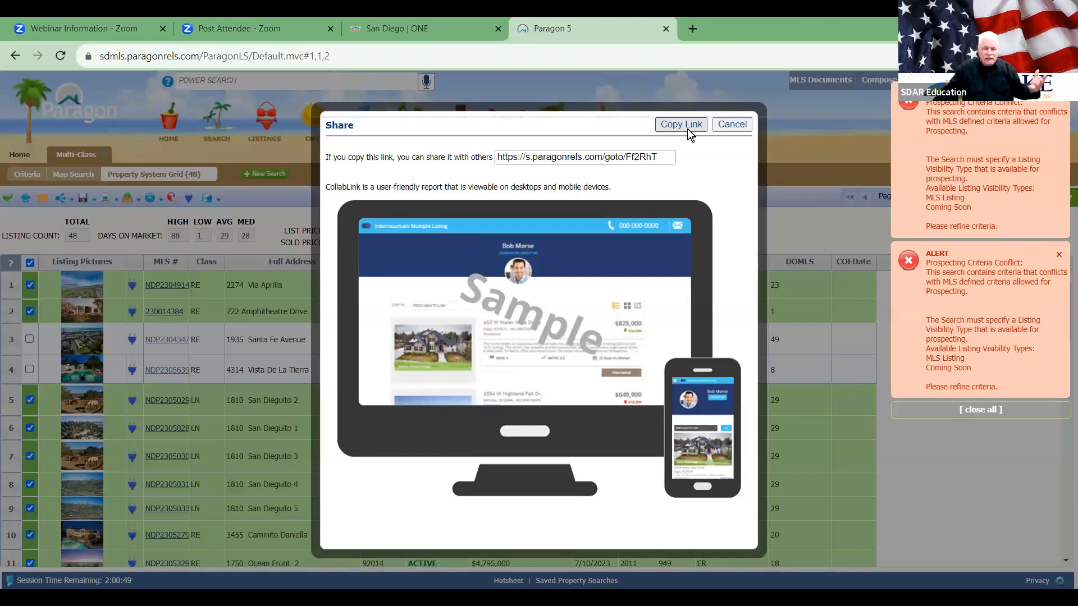
left_click(727, 124)
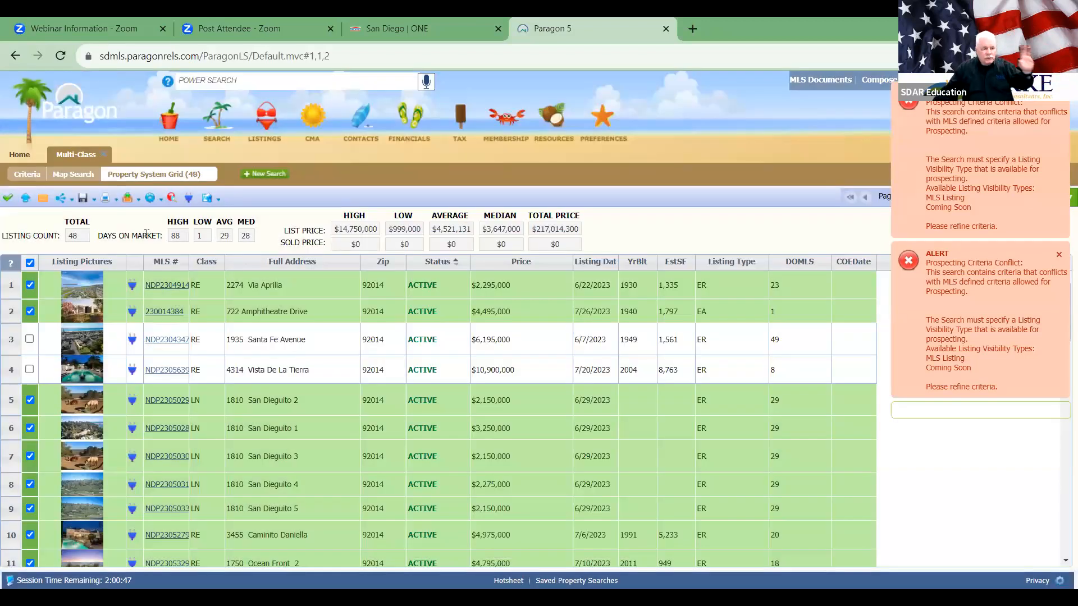
left_click(60, 197)
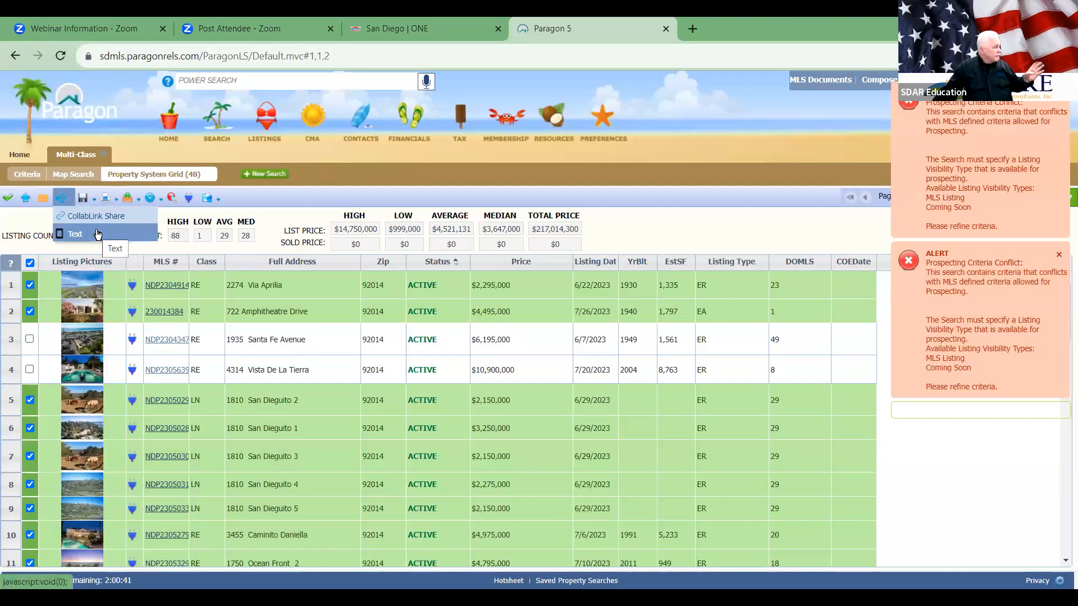
left_click(97, 232)
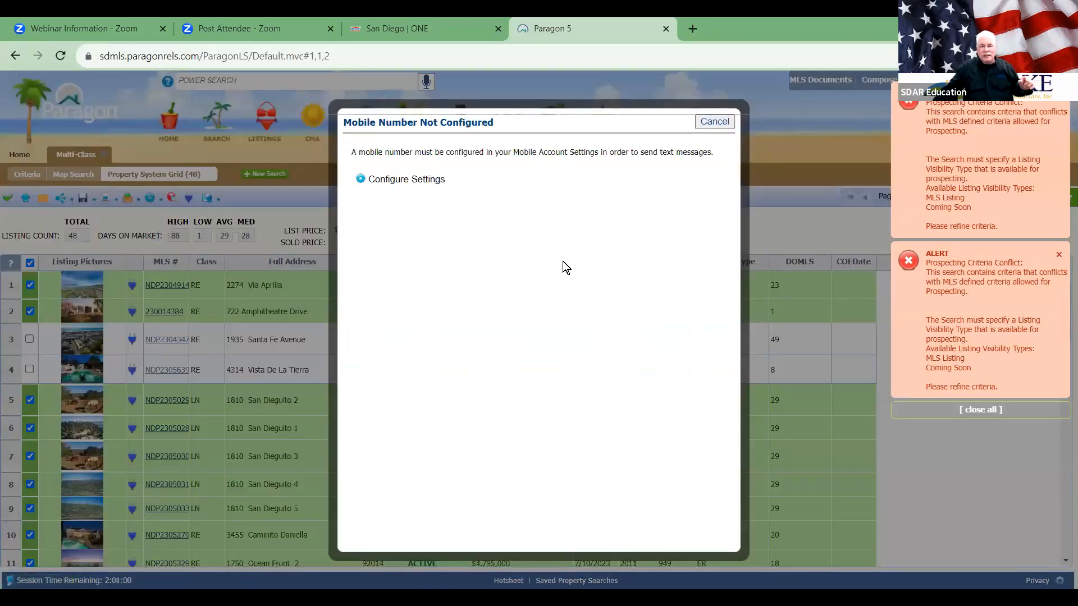
Step: Open mobile settings, dismiss both prospecting conflict alerts, and close Preferences without setting a number
left_click(430, 180)
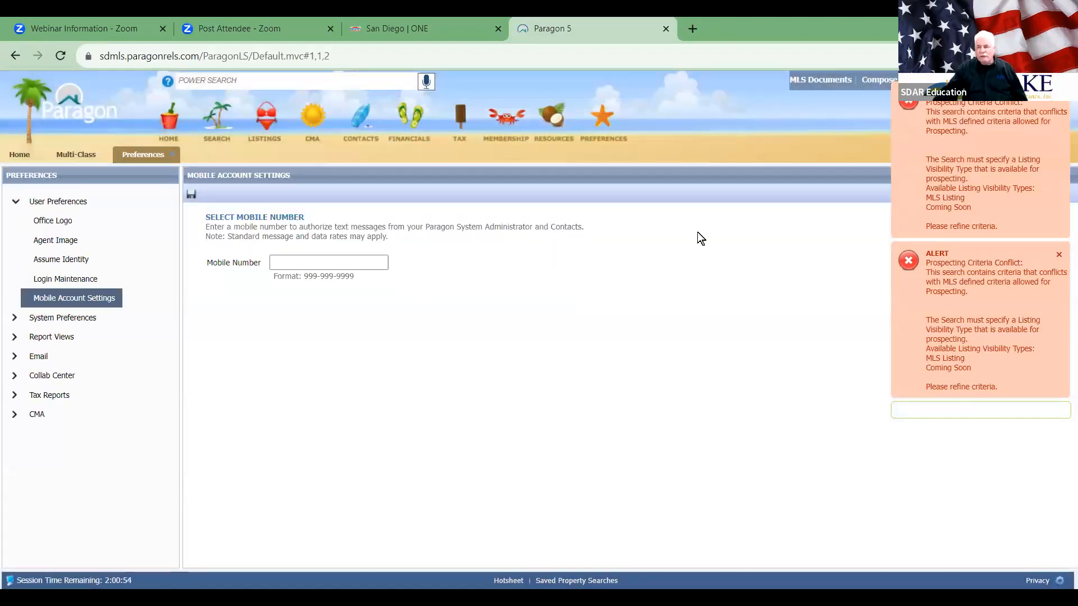
left_click(1062, 103)
left_click(1061, 101)
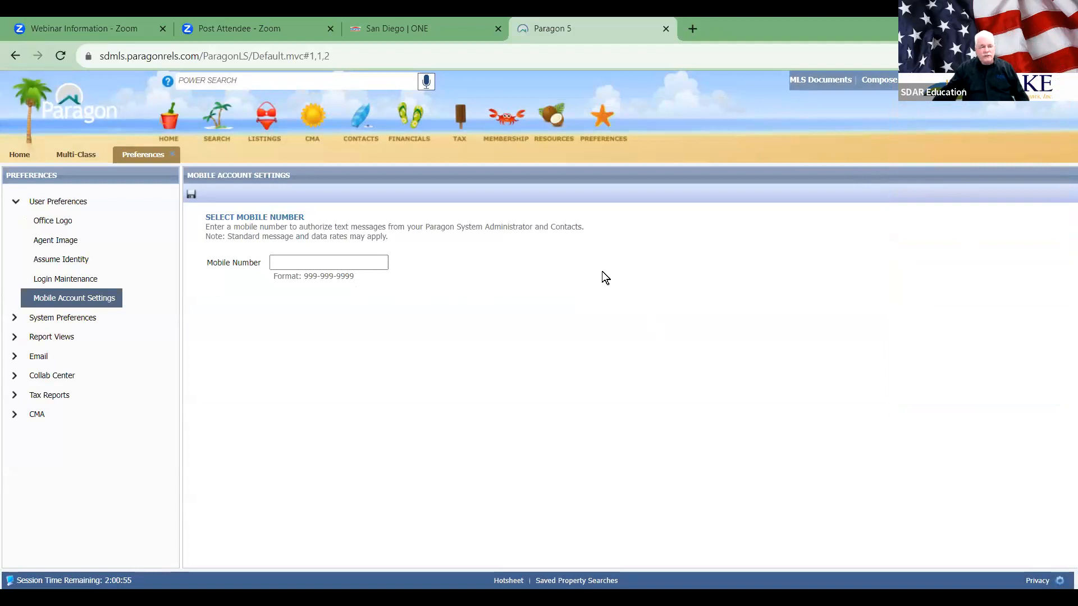
left_click(173, 155)
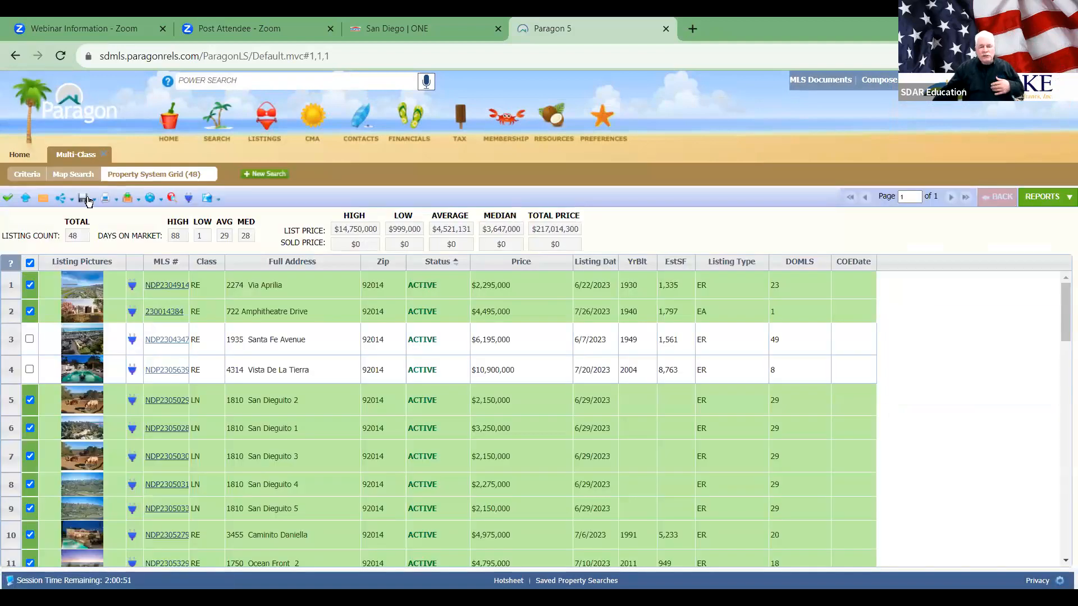
Step: Request Driving Directions for the 46 checked listings from the toolbar options
left_click(84, 199)
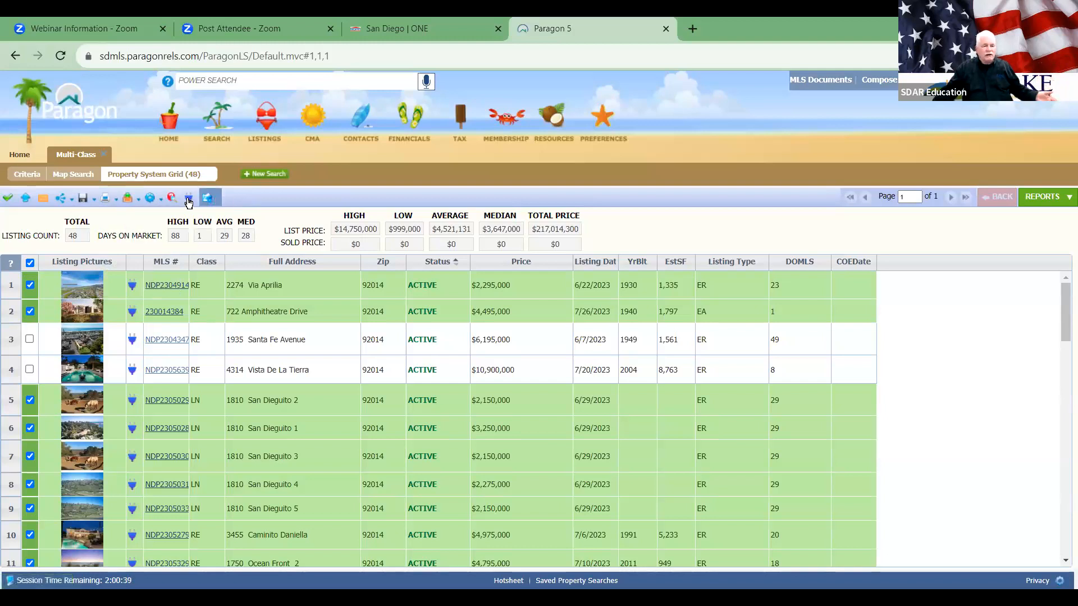
mouse_move(220, 204)
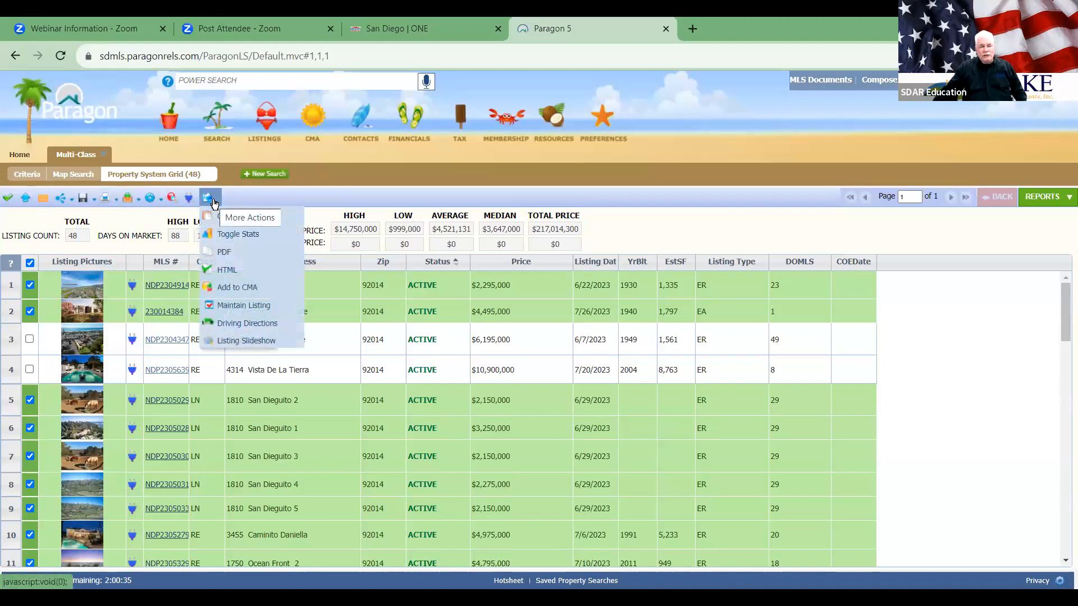
left_click(234, 330)
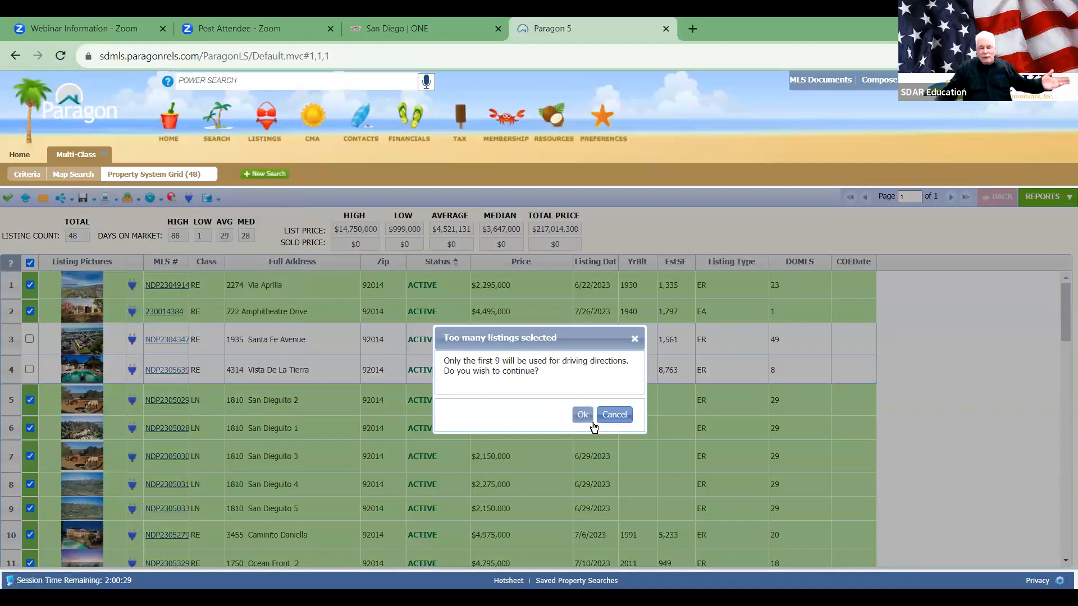
Step: Accept the first-9-listings limit and build the Google Maps route starting from Agent Office
left_click(582, 415)
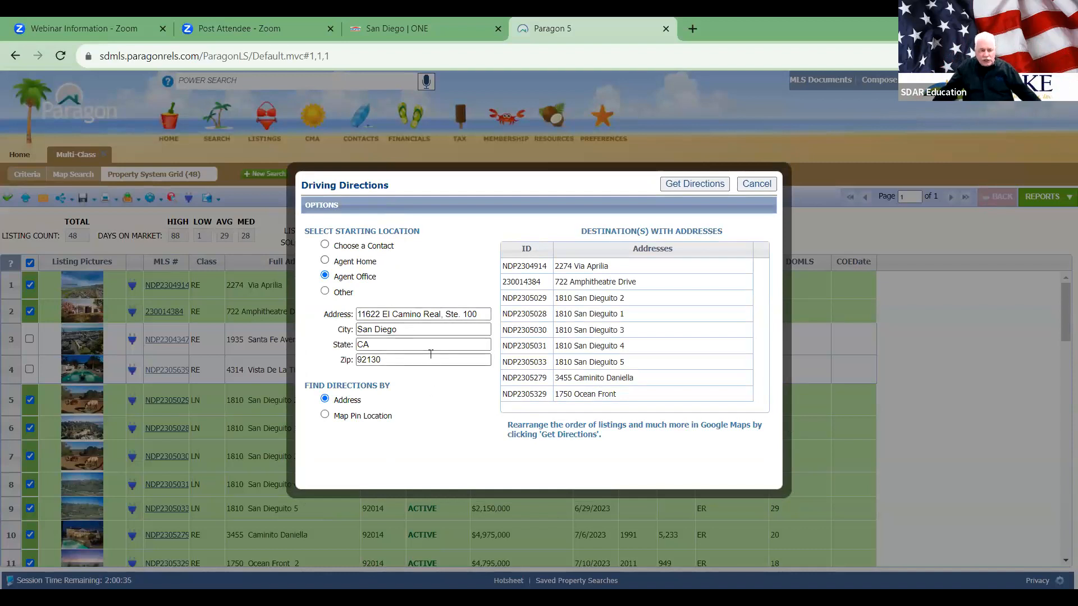
left_click(325, 261)
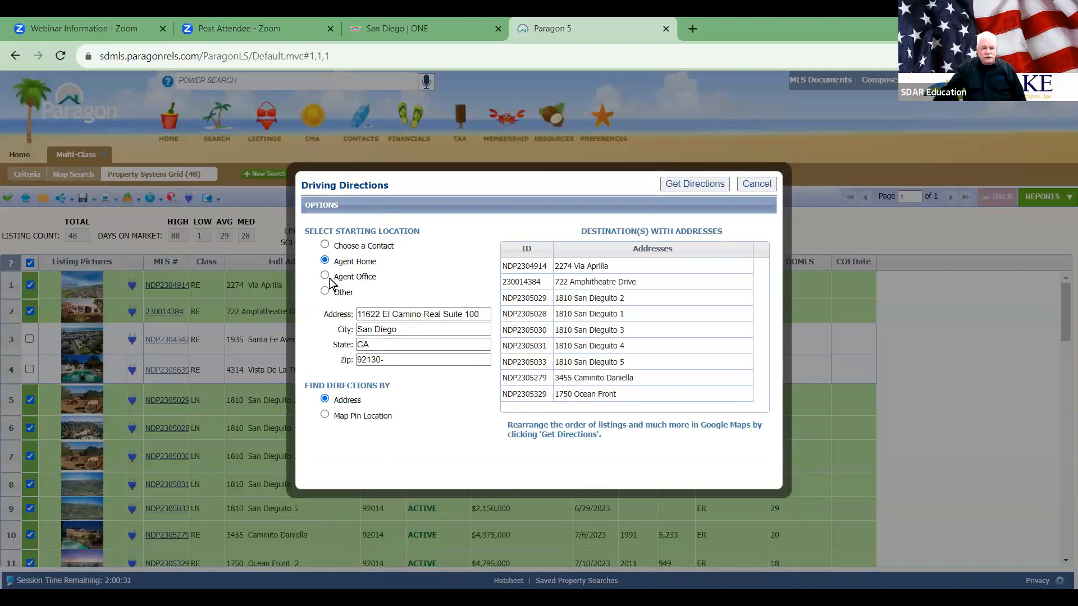
left_click(326, 276)
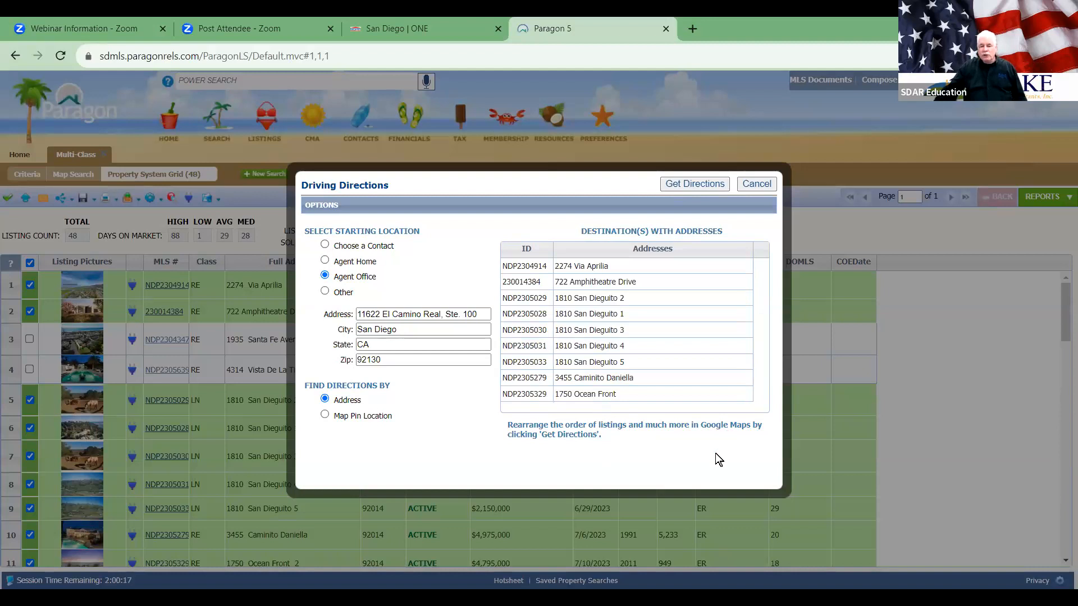
left_click(686, 185)
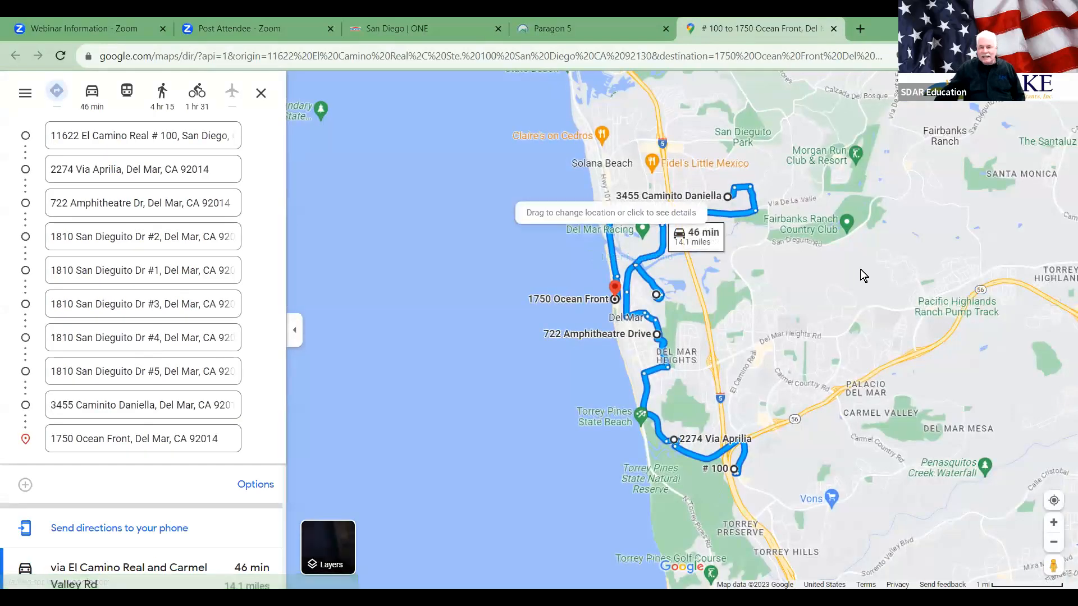
mouse_move(942, 315)
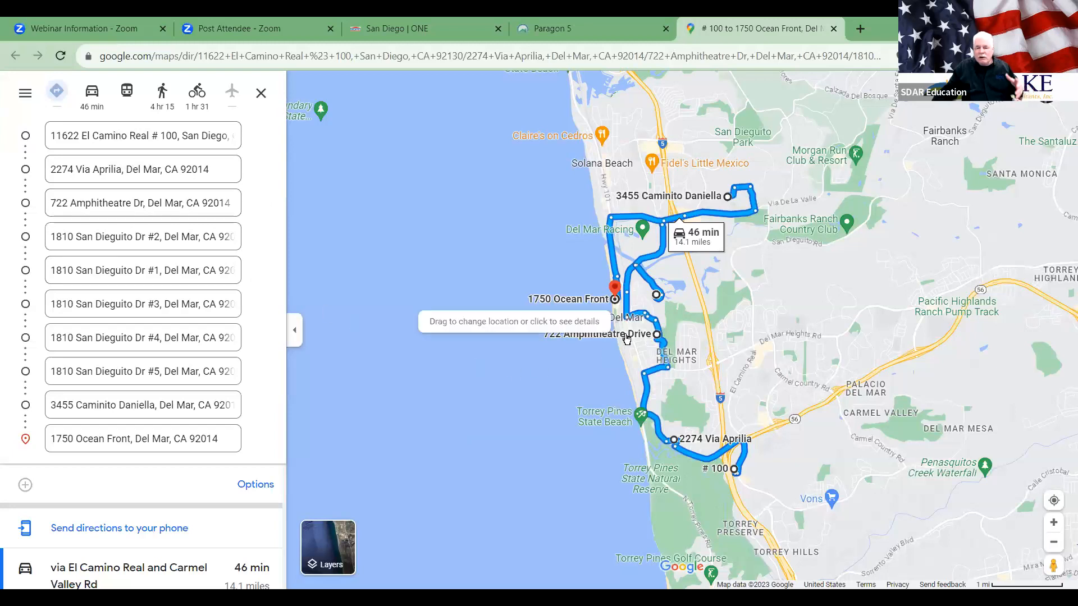
mouse_move(643, 316)
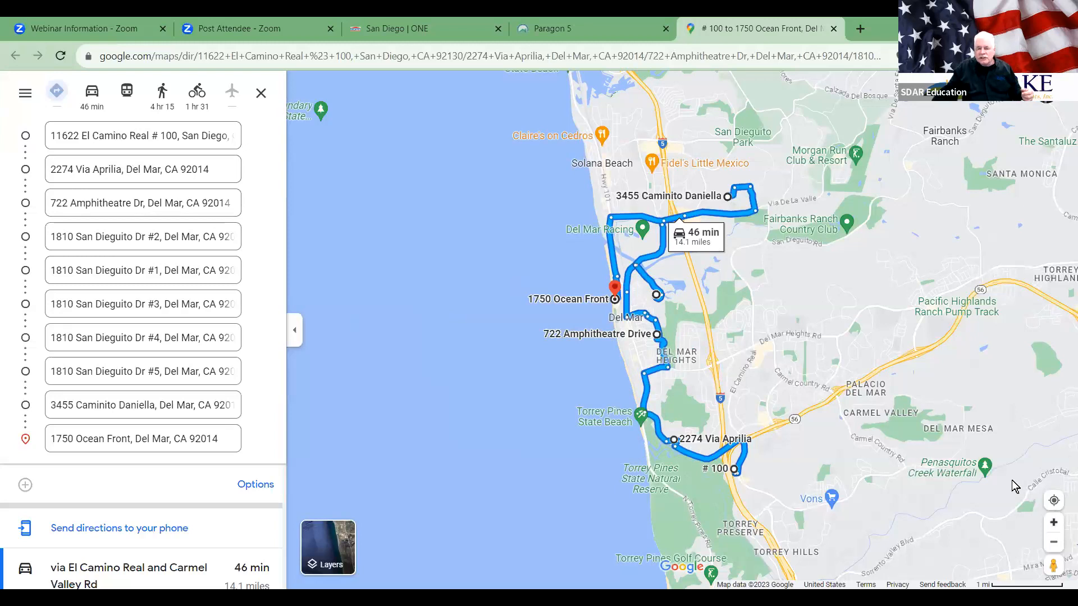
scroll(809, 351, "up", 2)
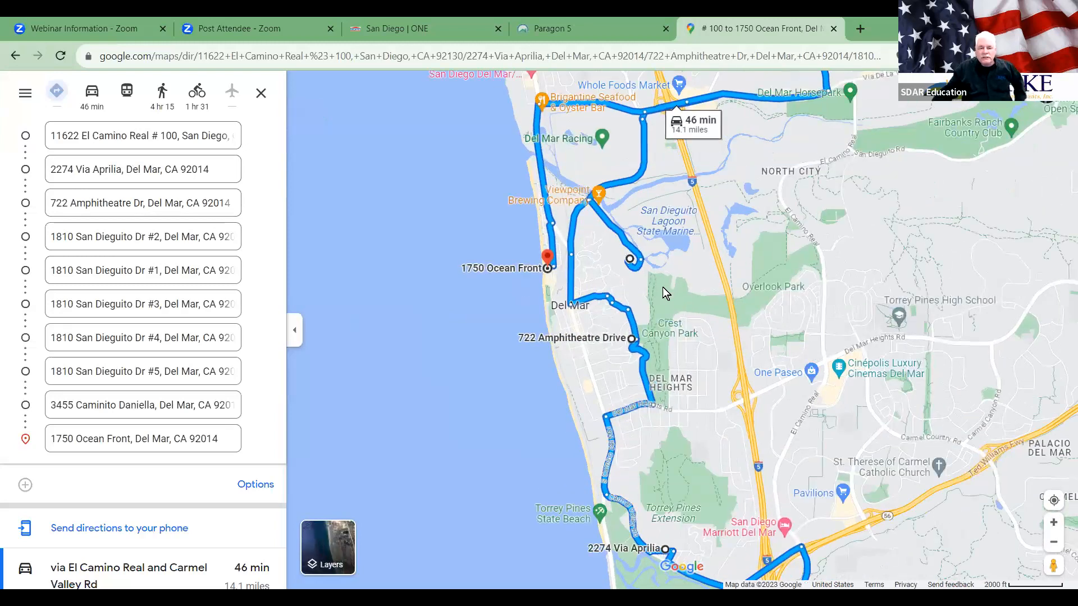
mouse_move(642, 262)
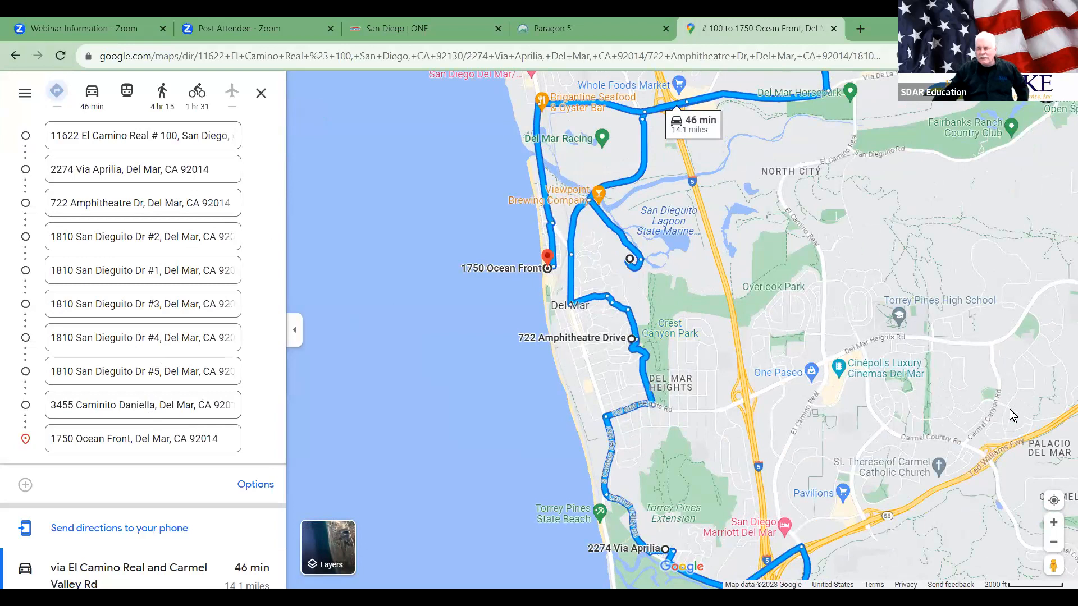
left_click_drag(373, 281, 365, 389)
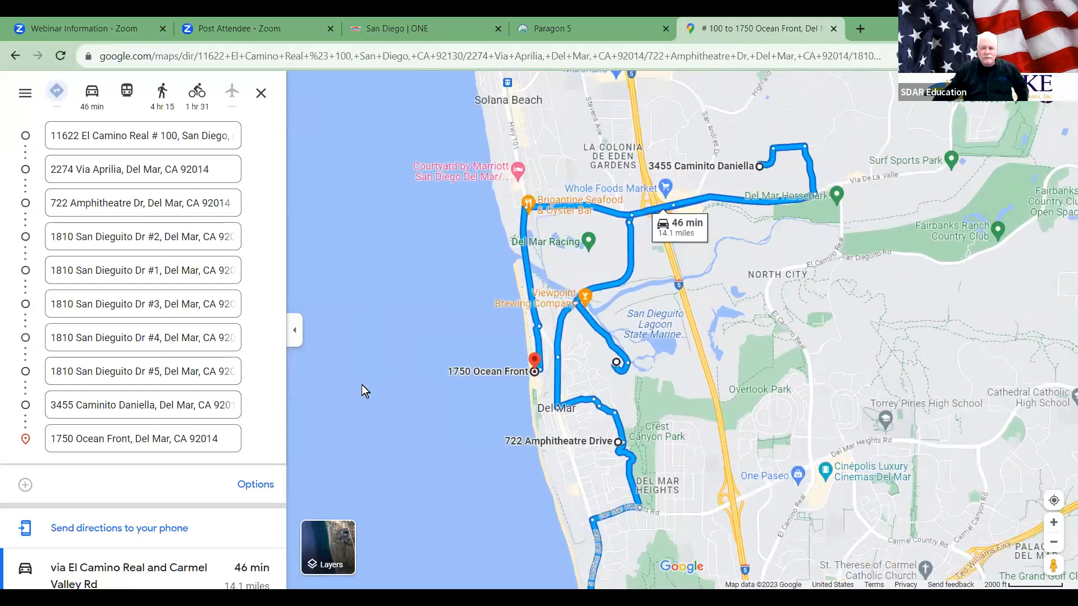
left_click(257, 404)
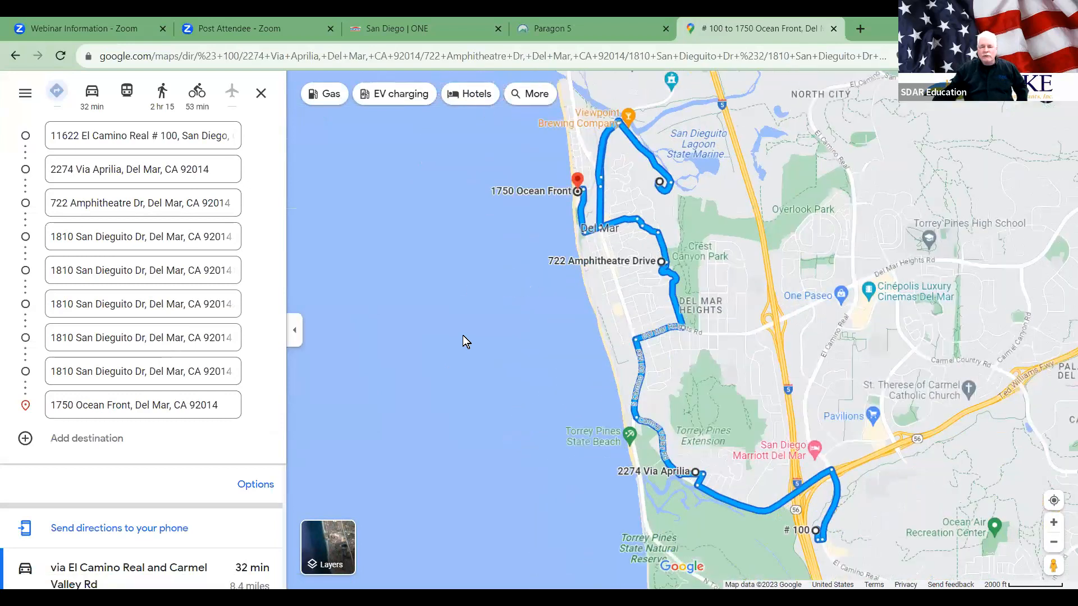
left_click_drag(449, 281, 463, 303)
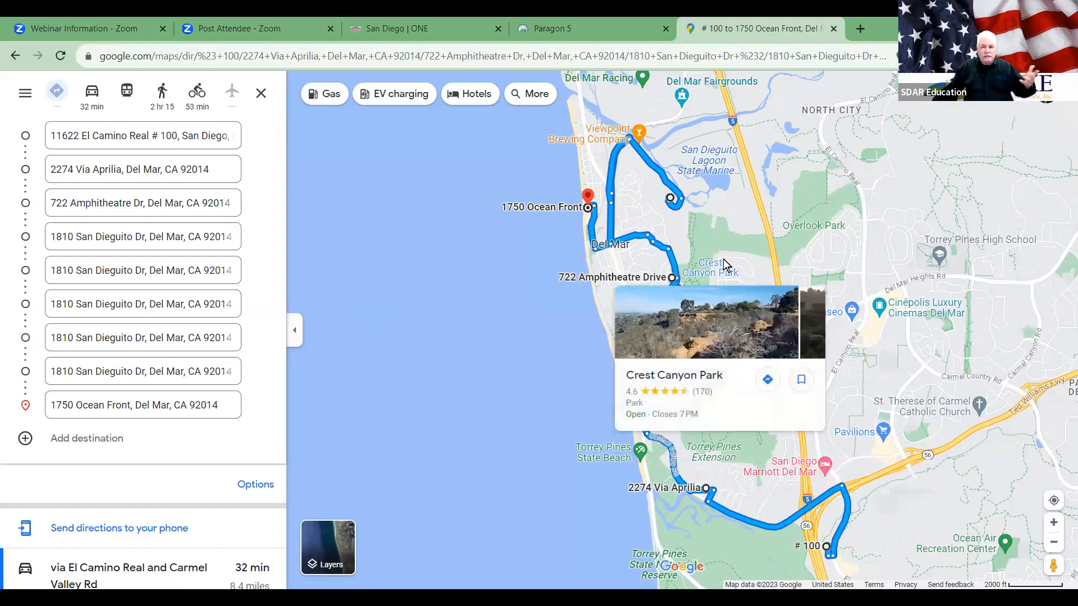
left_click(834, 27)
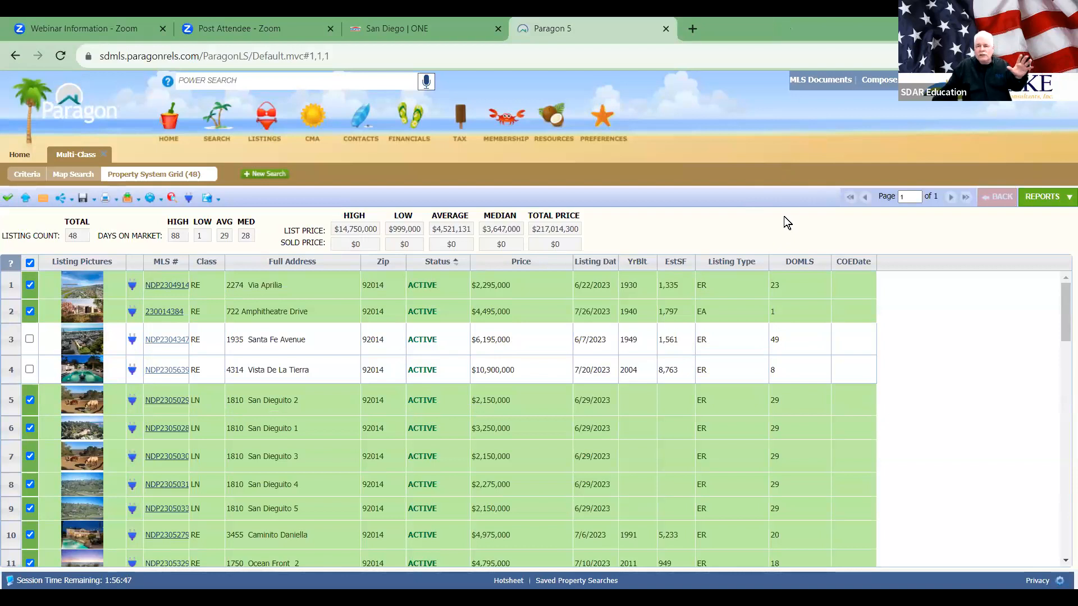
Step: Open Residential.pdf from the MLS Input Forms folder in MLS Documents
left_click(821, 81)
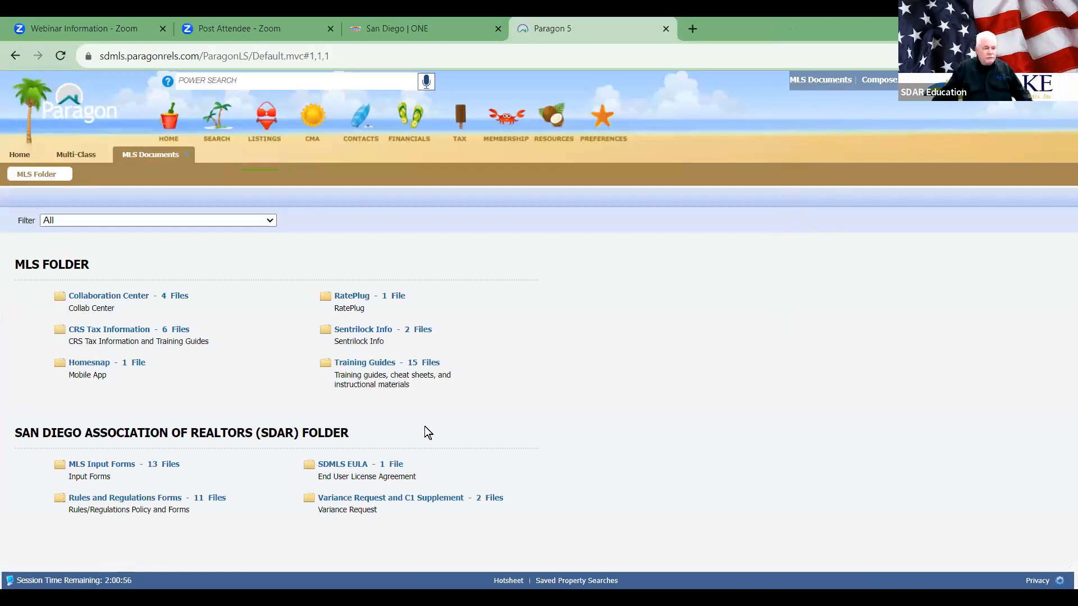
left_click(107, 465)
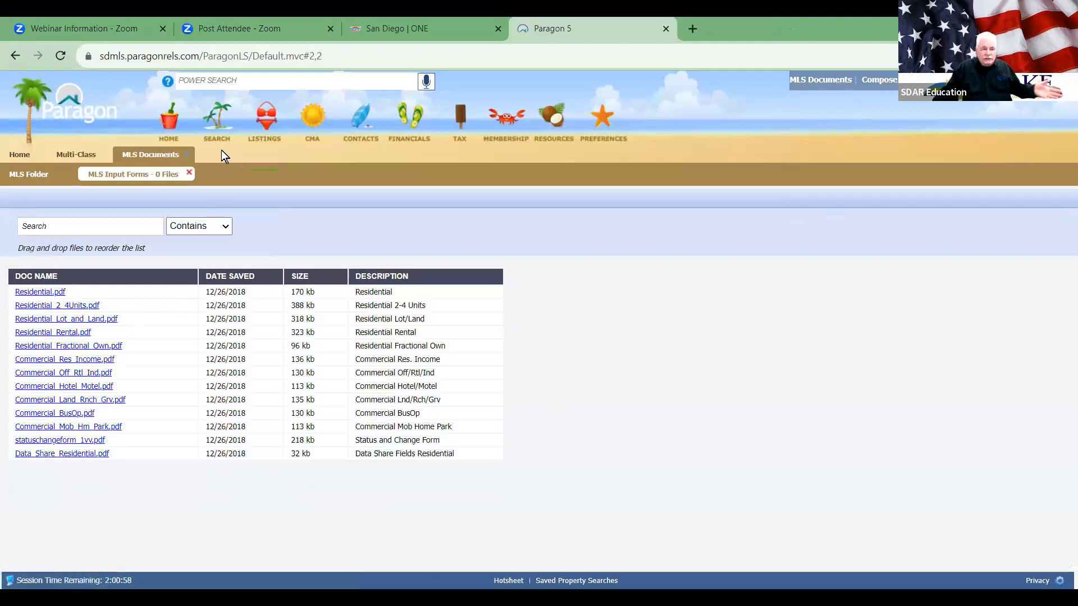
mouse_move(217, 128)
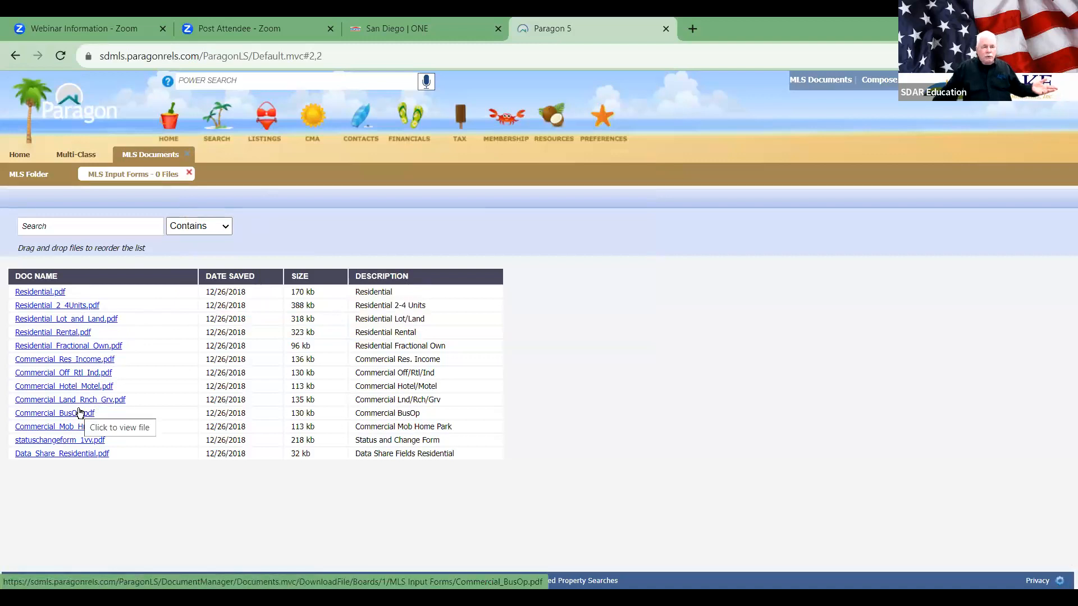
left_click(49, 293)
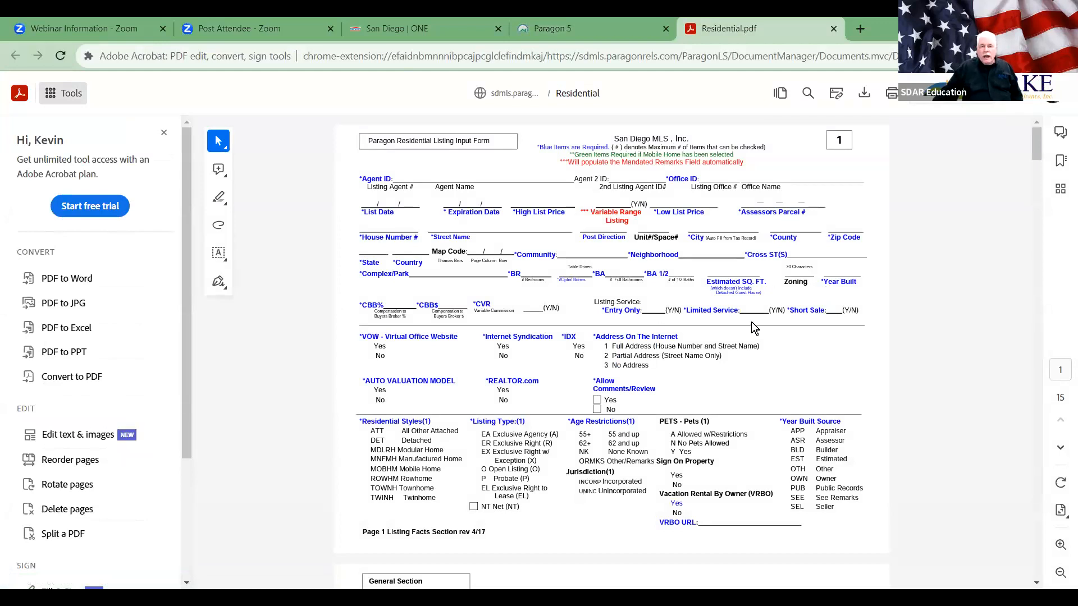
Step: Scroll the Residential form, hide the tools panel, zoom in, and return to the Paragon tab
scroll(750, 322, "down", 6)
scroll(754, 326, "down", 3)
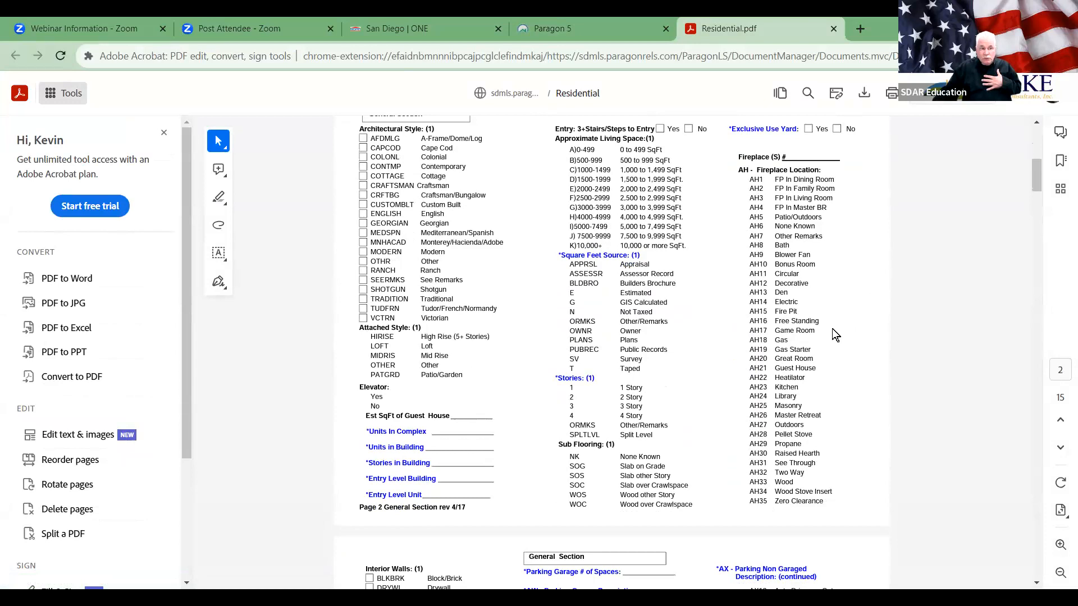
left_click(163, 133)
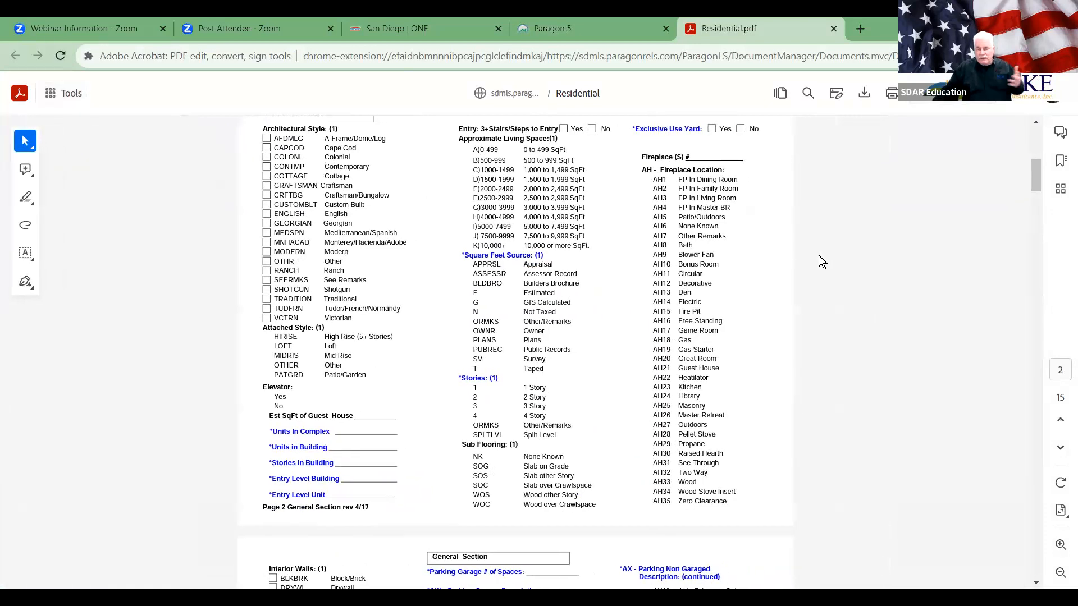
left_click(1060, 544)
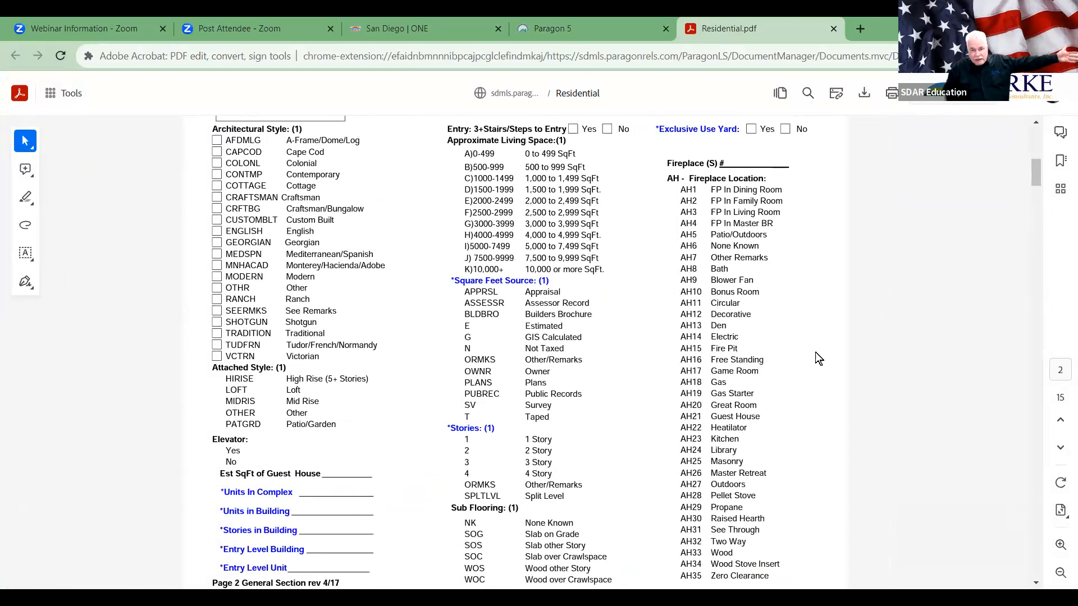
scroll(814, 351, "up", 15)
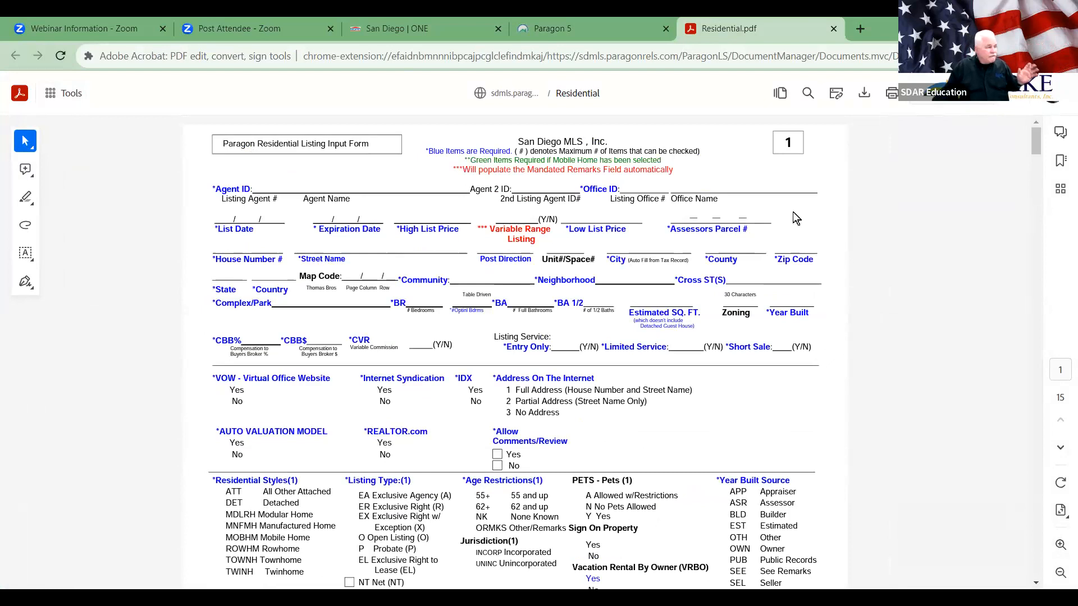
left_click(625, 33)
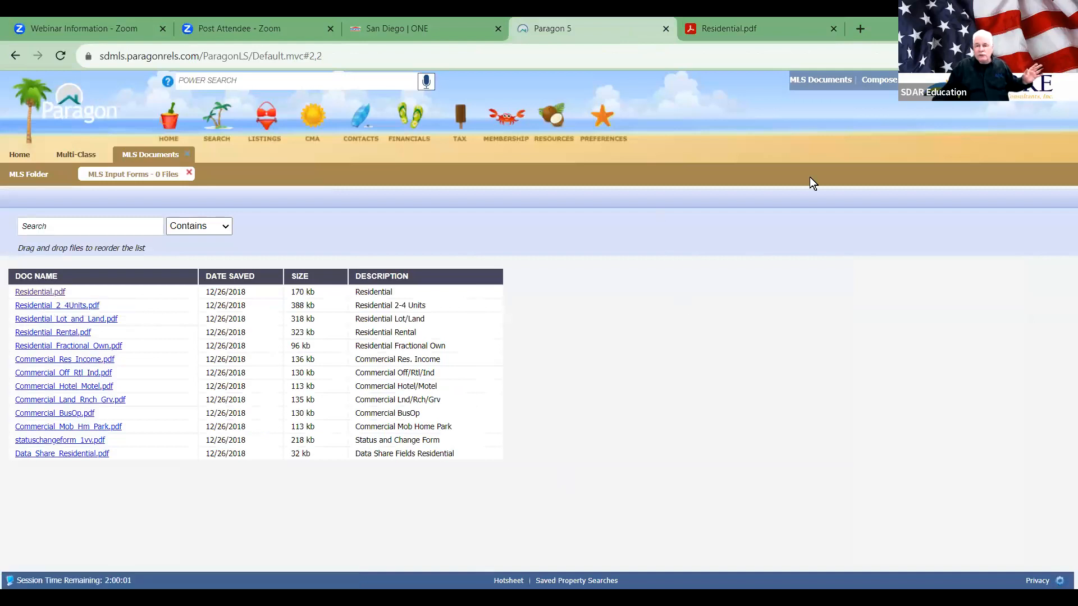
Step: Close the Residential.pdf and MLS Documents tabs, then browse the Reports and Specialty Views report groups
left_click(832, 31)
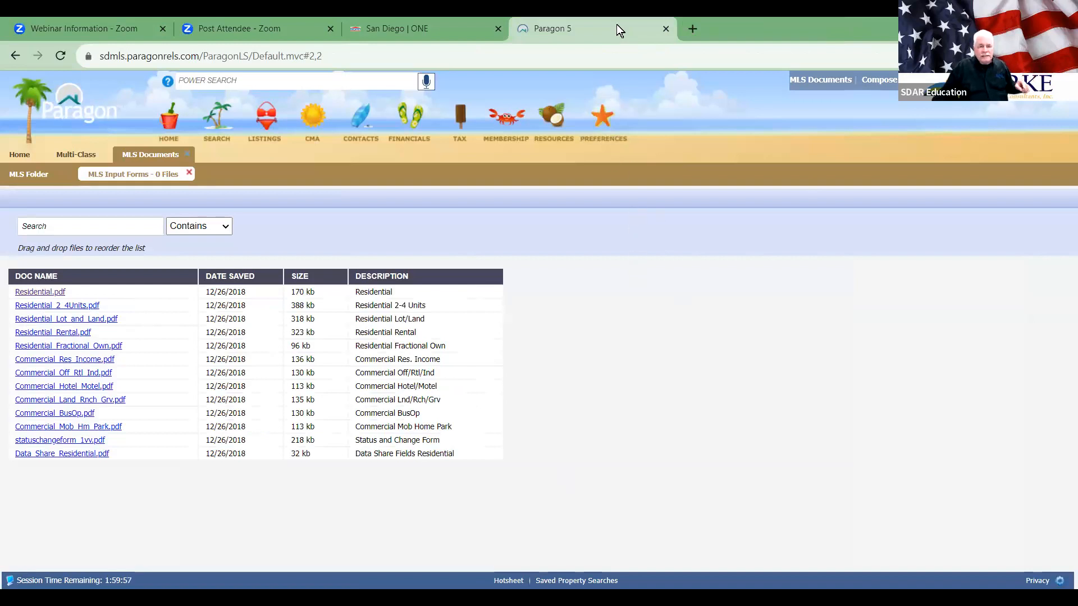
left_click(188, 152)
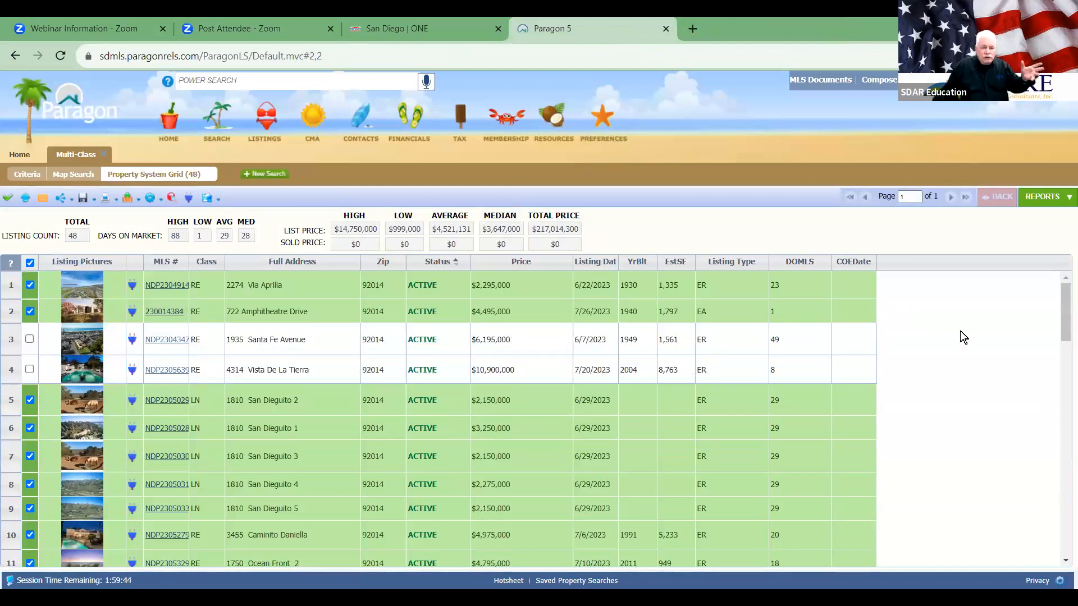
left_click(1039, 199)
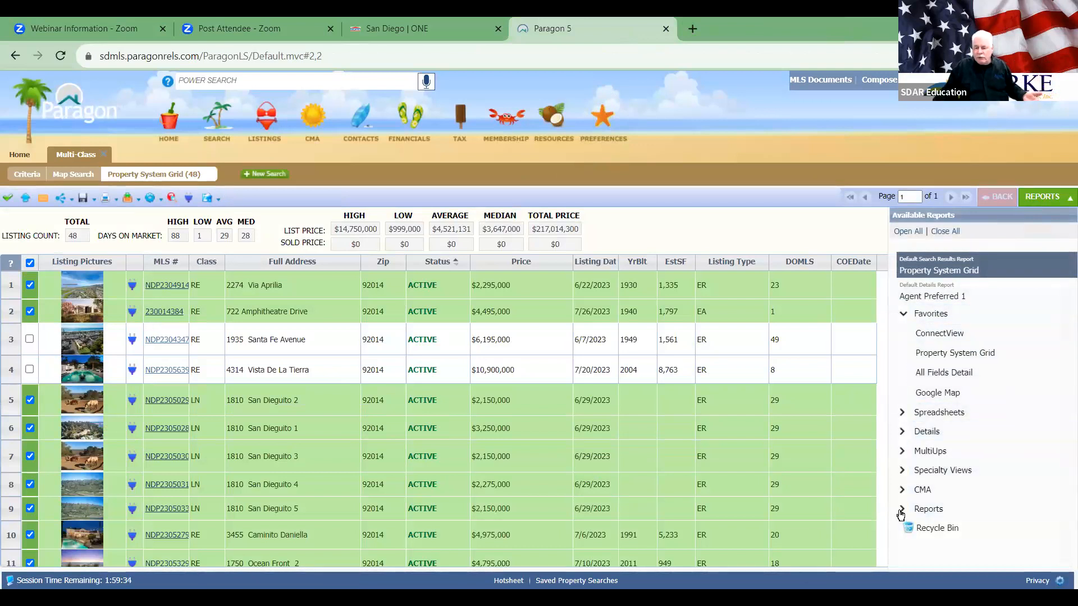
left_click(901, 510)
scroll(900, 505, "down", 1)
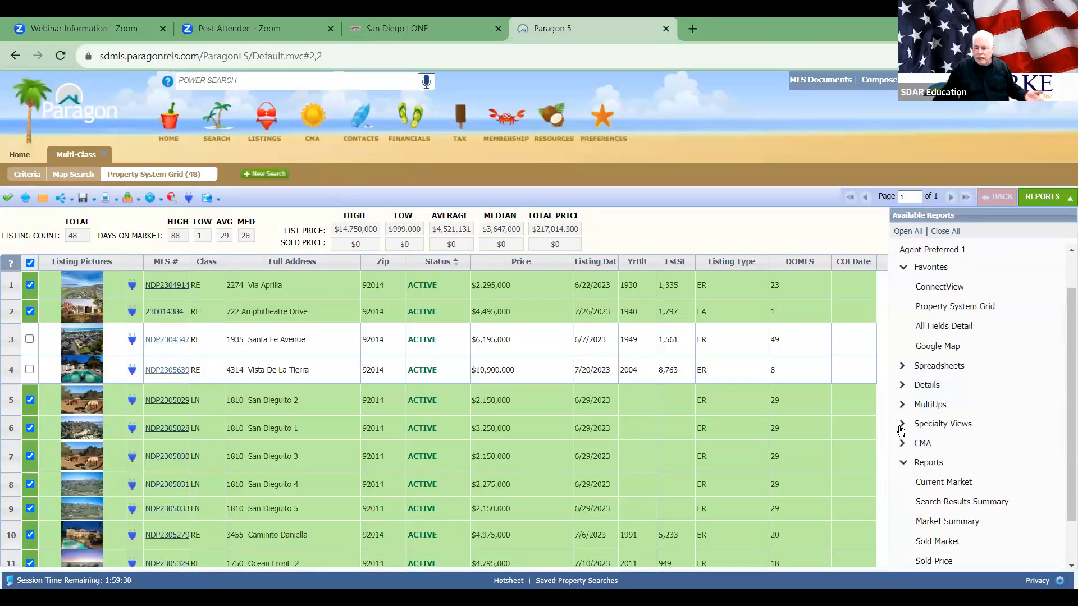
left_click(902, 425)
Step: Expand MultiUps and display the 48 results as an Agent Gallery
scroll(971, 395, "down", 4)
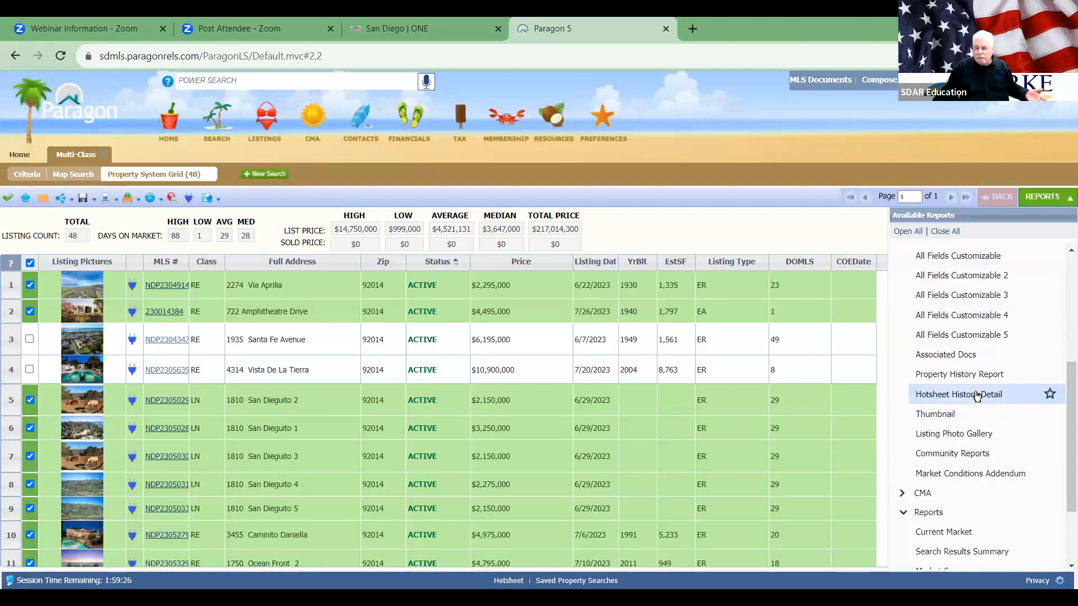
scroll(976, 396, "up", 2)
scroll(977, 395, "down", 2)
scroll(976, 395, "up", 3)
scroll(976, 396, "up", 1)
left_click(904, 452)
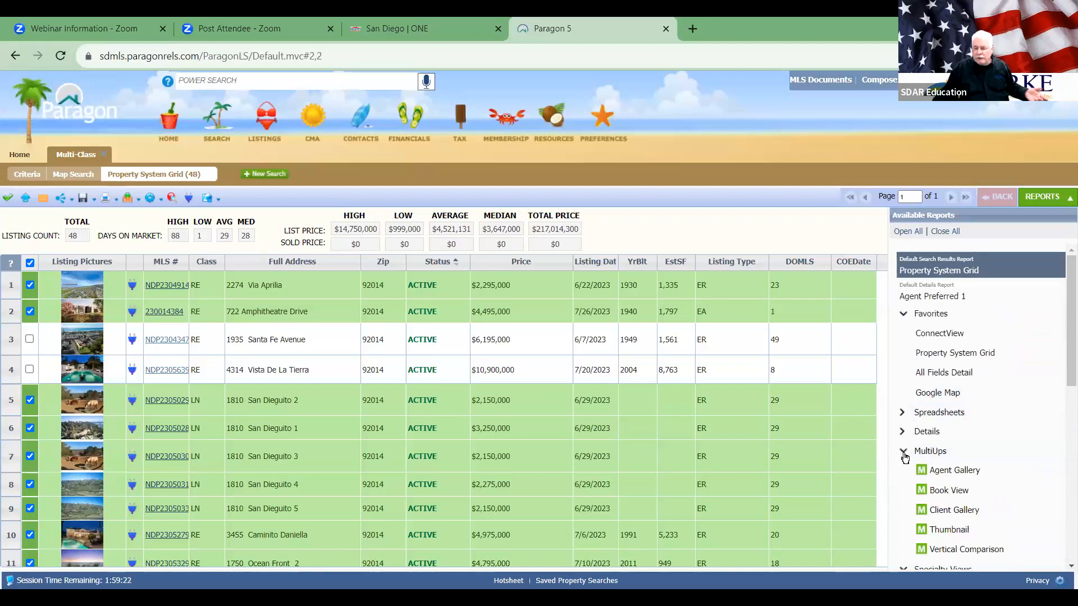
scroll(1010, 425, "down", 3)
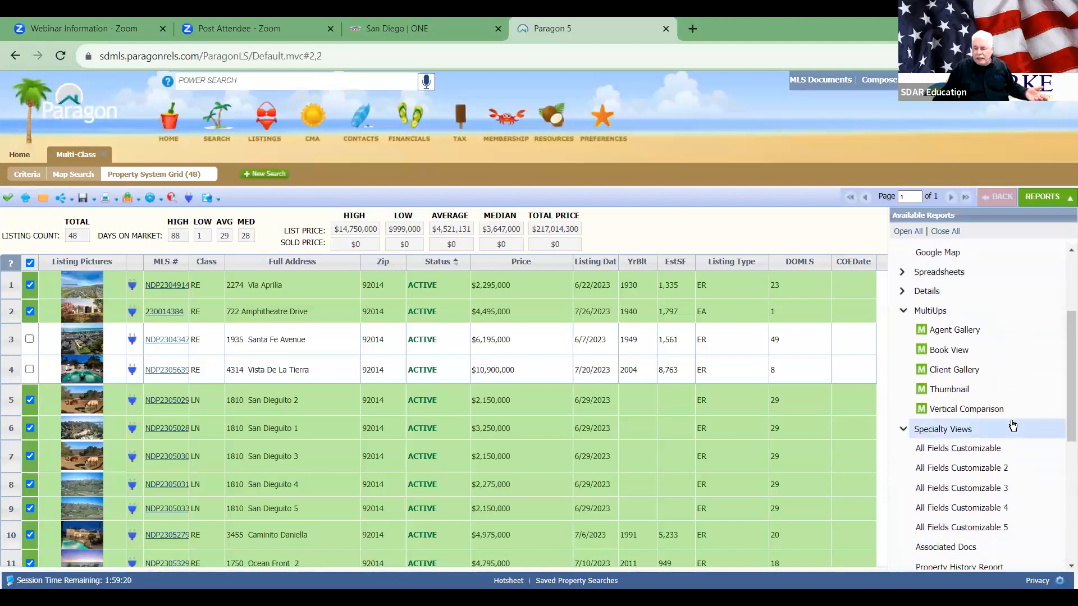
left_click(923, 331)
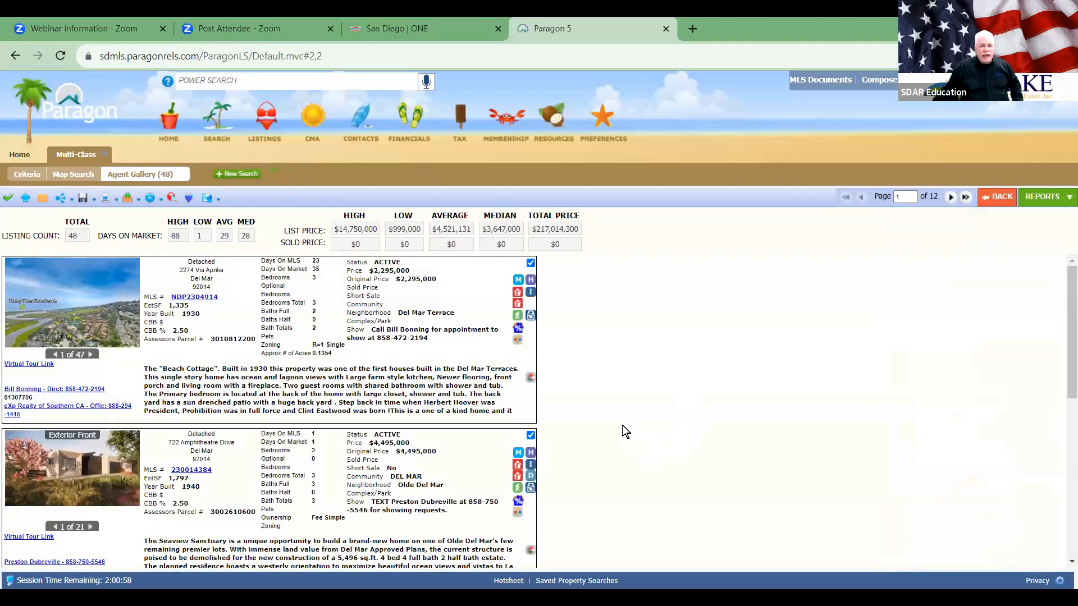
scroll(625, 430, "down", 10)
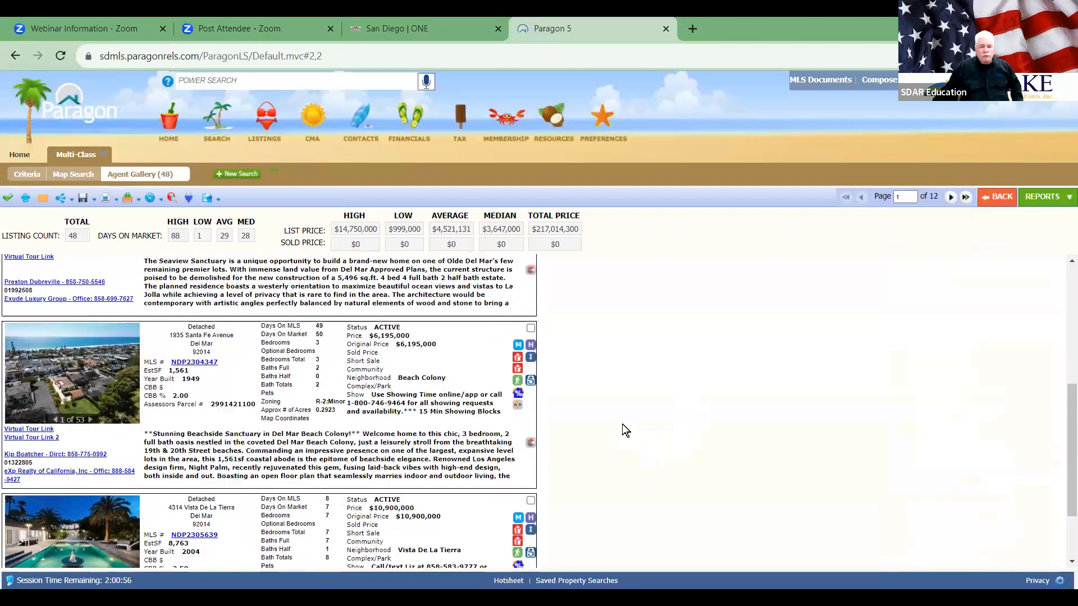
scroll(623, 427, "up", 10)
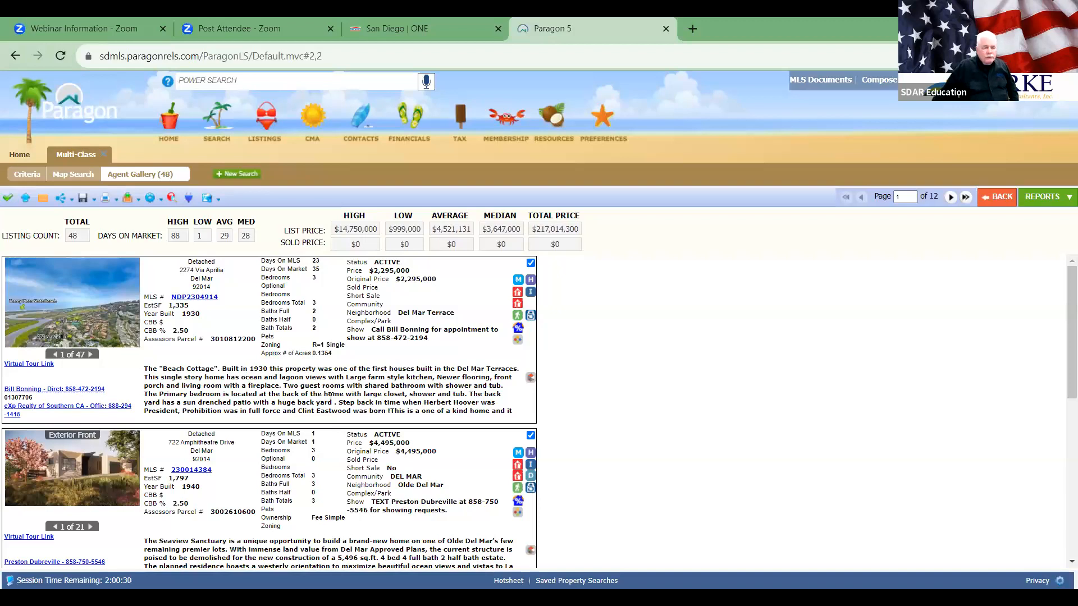
left_click(530, 263)
Step: Scroll through the rest of page 1 and advance to results page 2
scroll(412, 405, "down", 2)
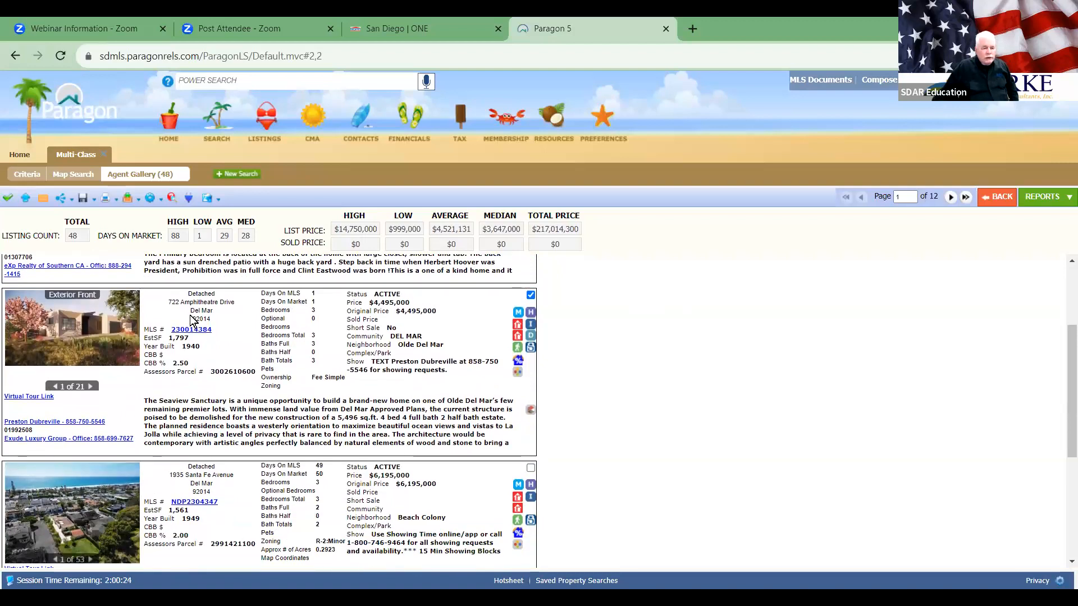
scroll(273, 321, "down", 2)
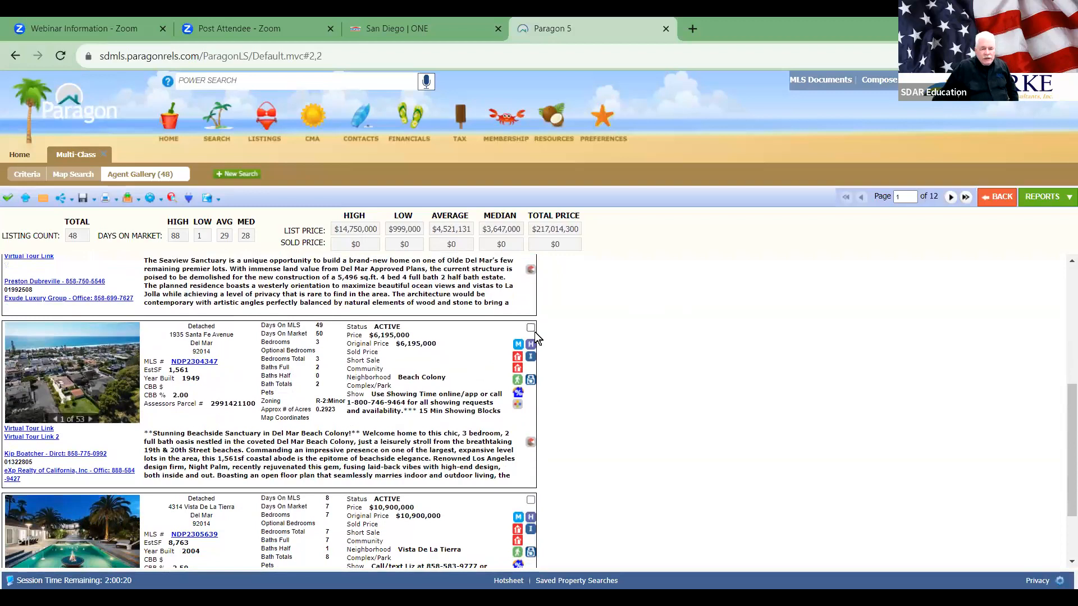
scroll(413, 385, "up", 3)
scroll(414, 386, "down", 4)
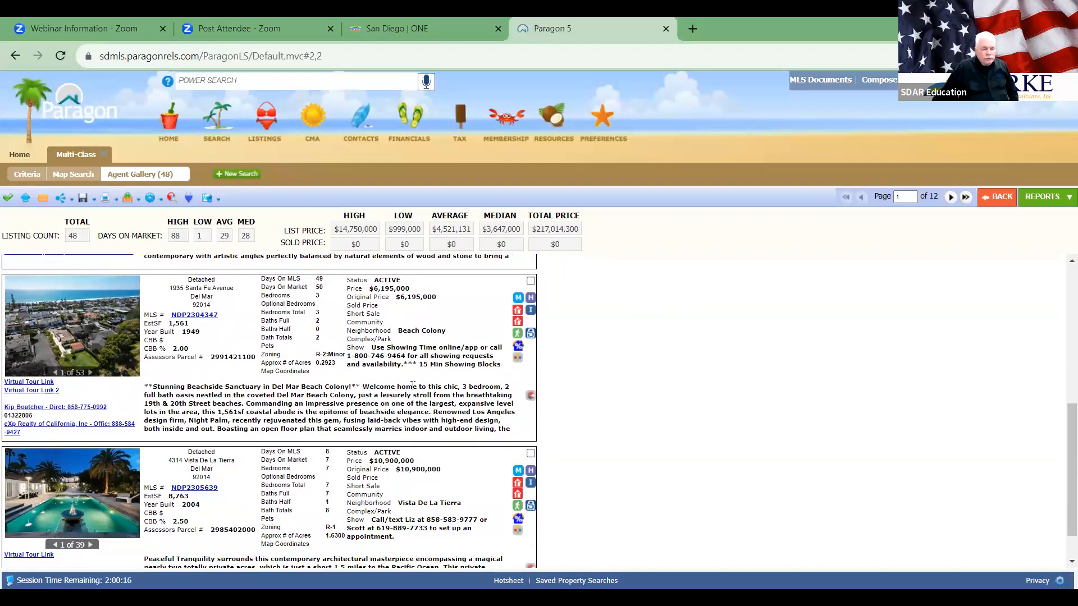
scroll(413, 385, "down", 1)
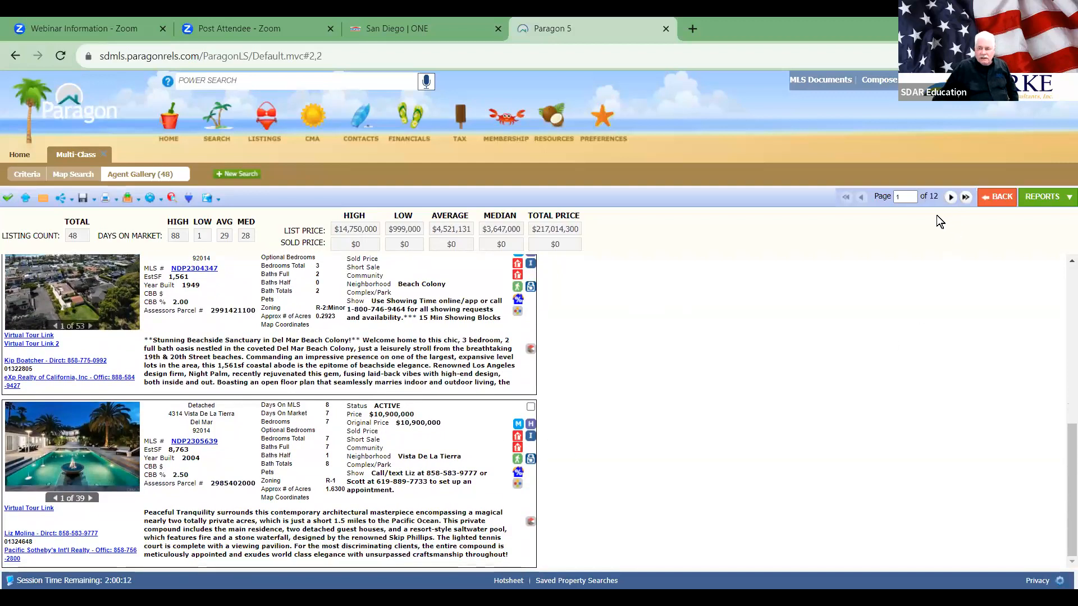
left_click(948, 196)
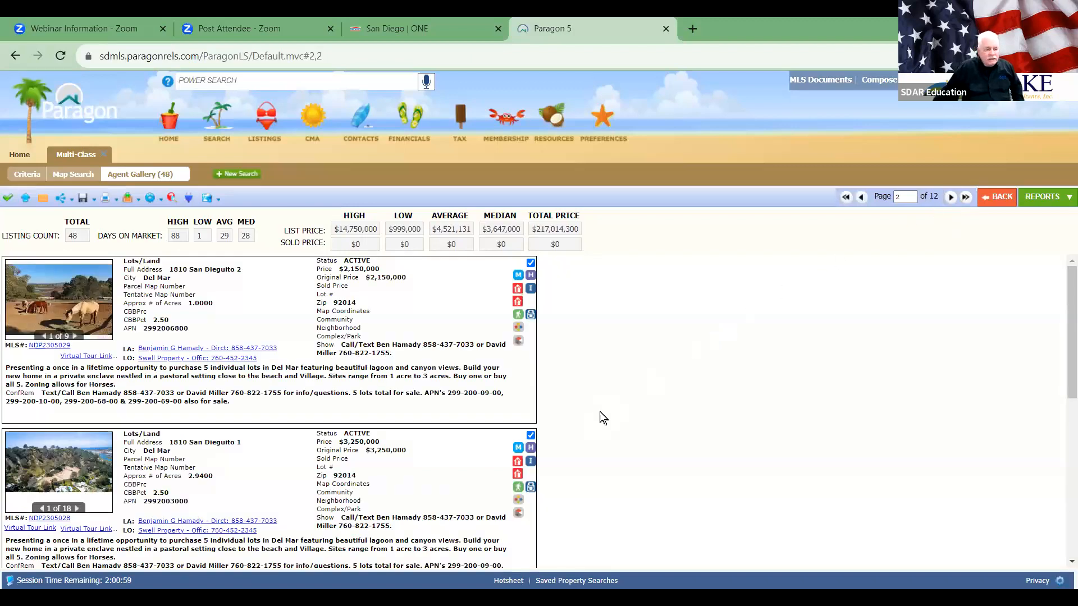
left_click(531, 263)
left_click(531, 436)
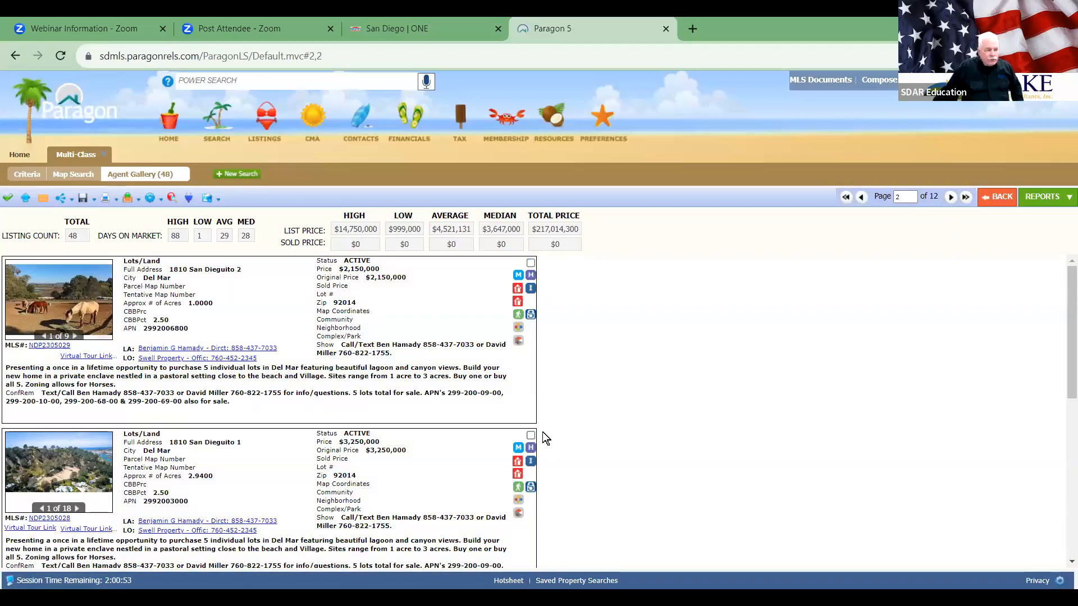
scroll(612, 421, "down", 3)
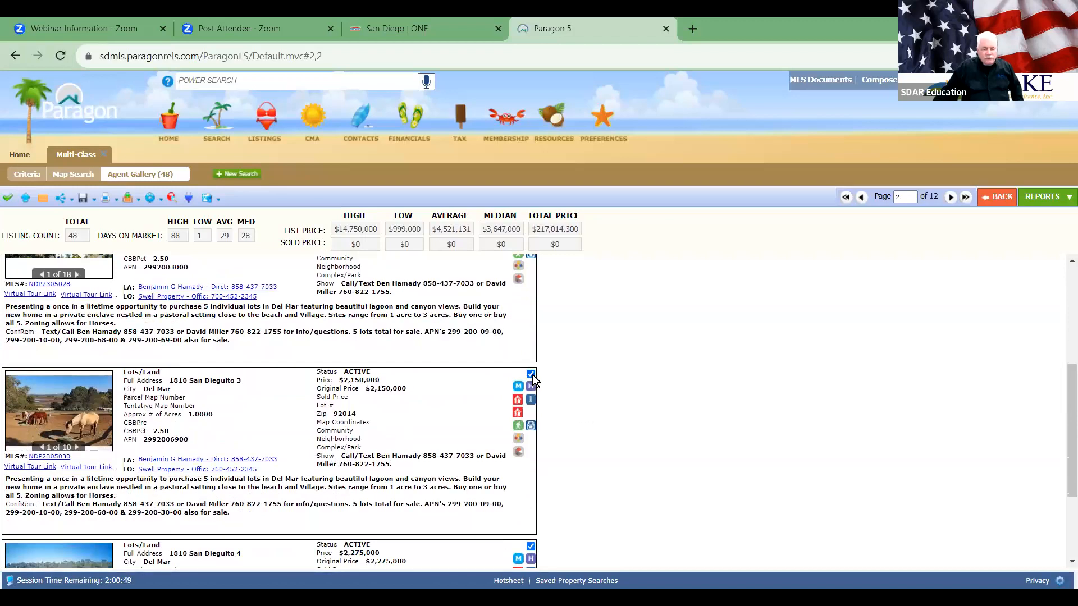
scroll(568, 412, "down", 2)
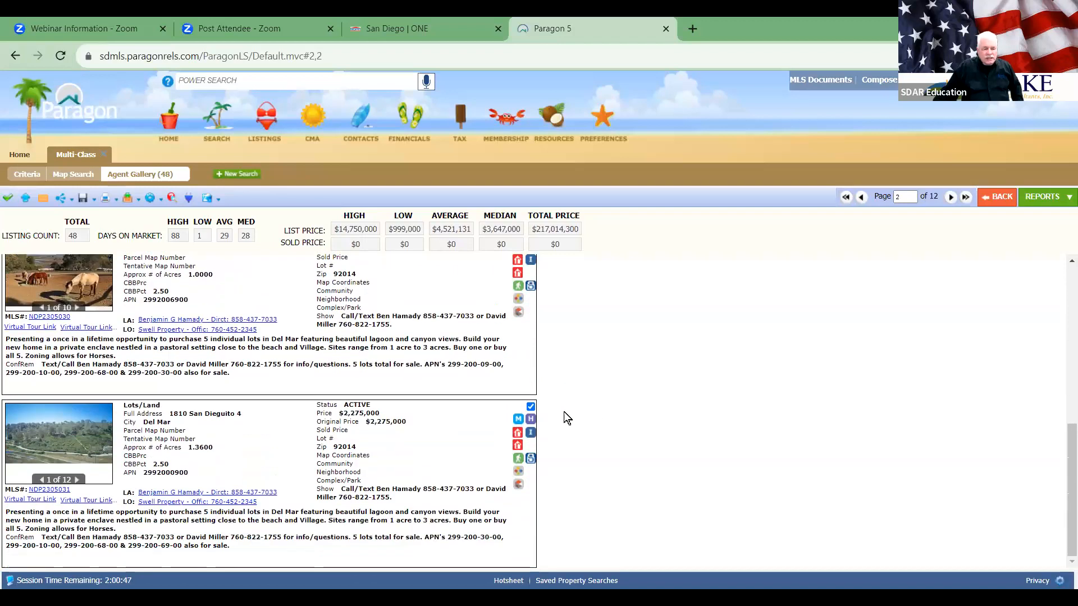
left_click(530, 407)
left_click(951, 197)
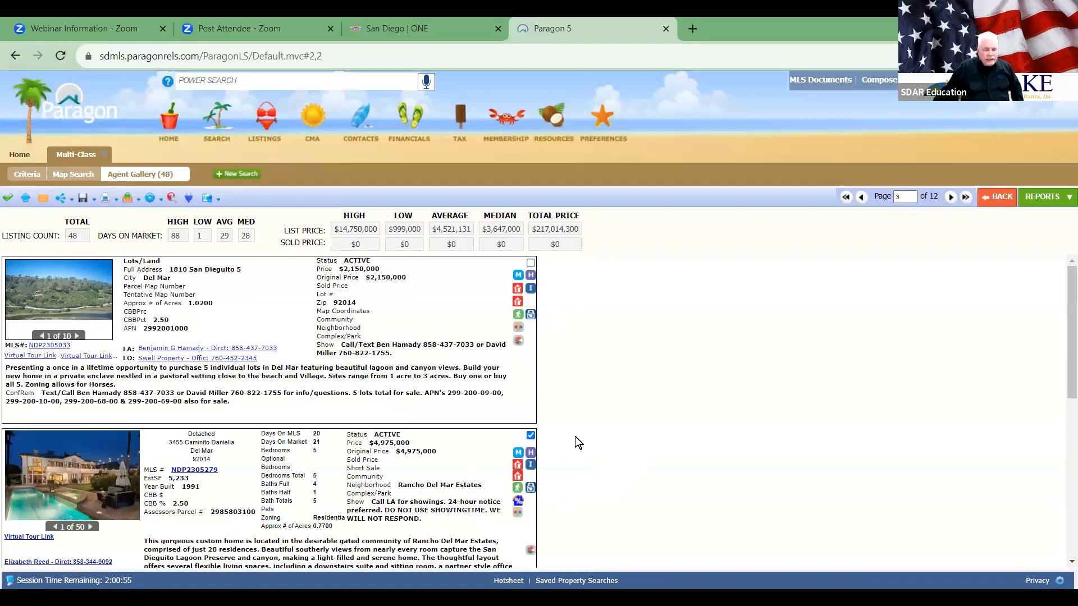
left_click(530, 436)
scroll(682, 427, "down", 9)
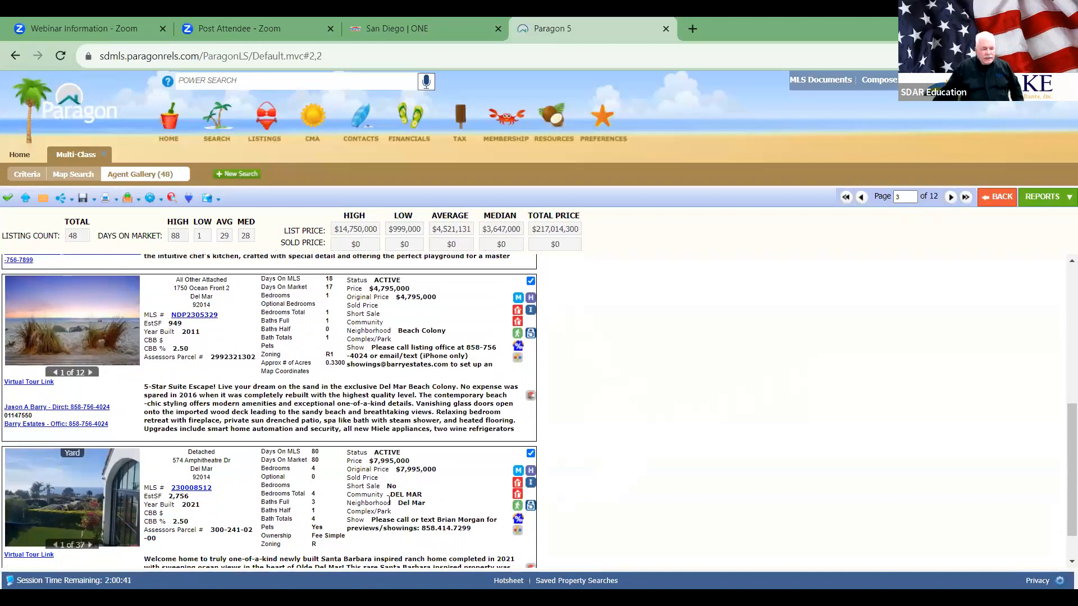
scroll(390, 502, "down", 1)
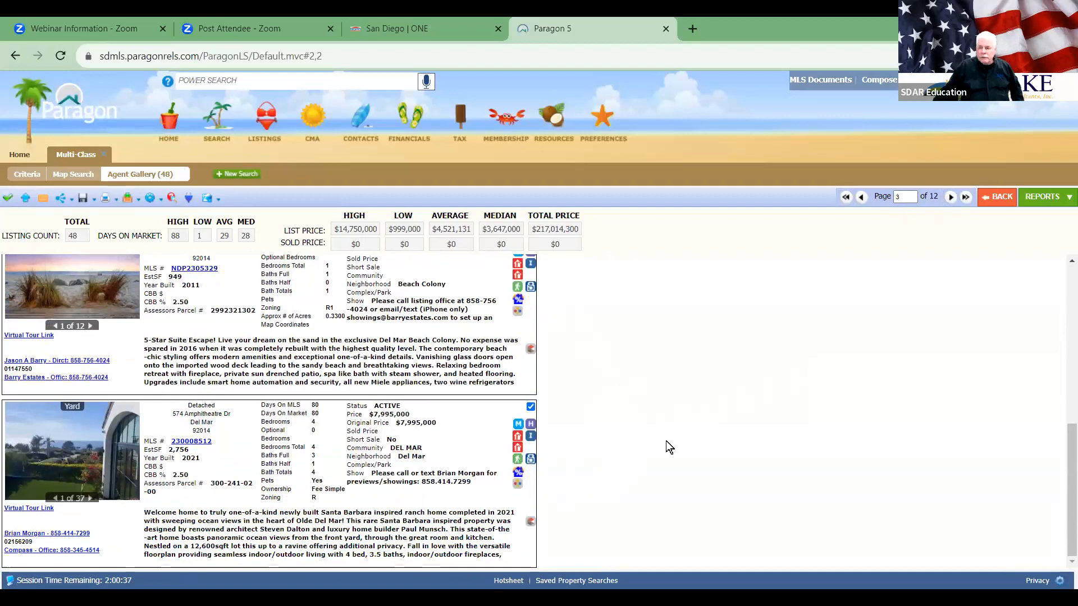
Step: Page through page 4 of the results to page 5 of 12
left_click(950, 197)
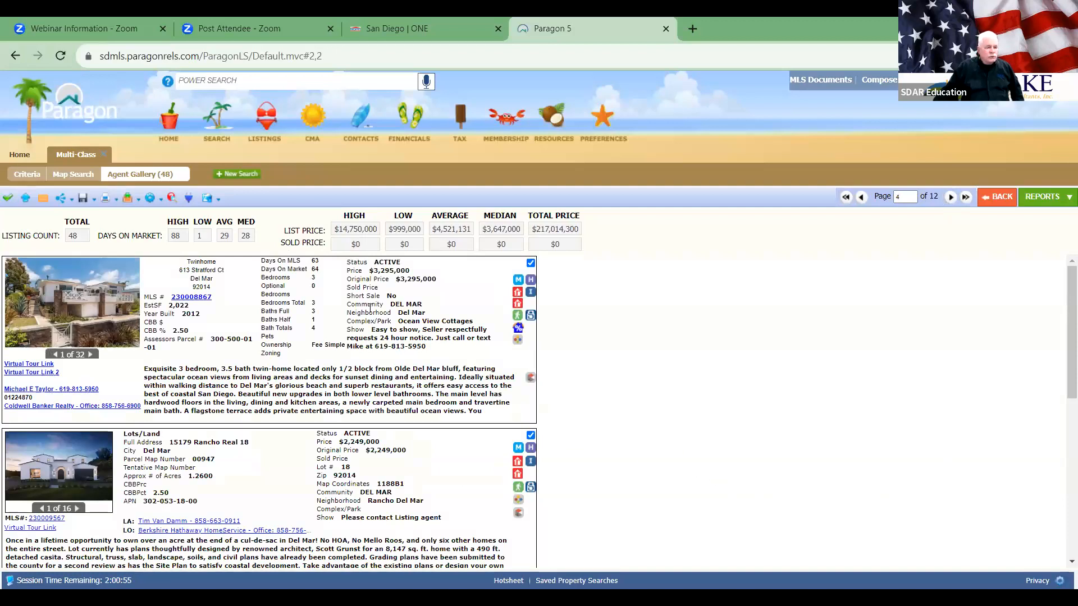
scroll(397, 362, "down", 3)
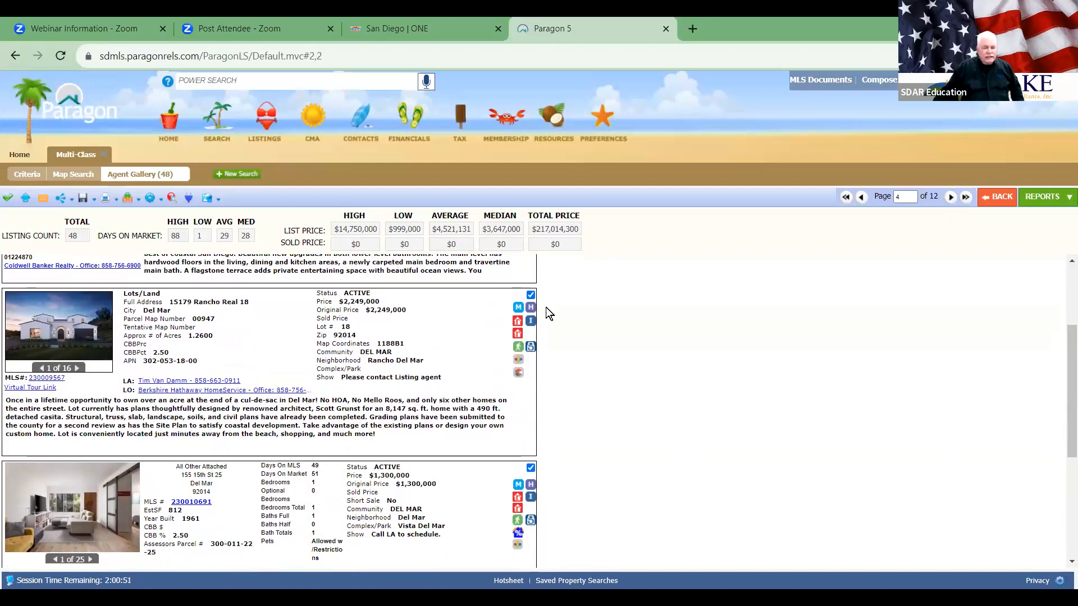
scroll(463, 391, "down", 4)
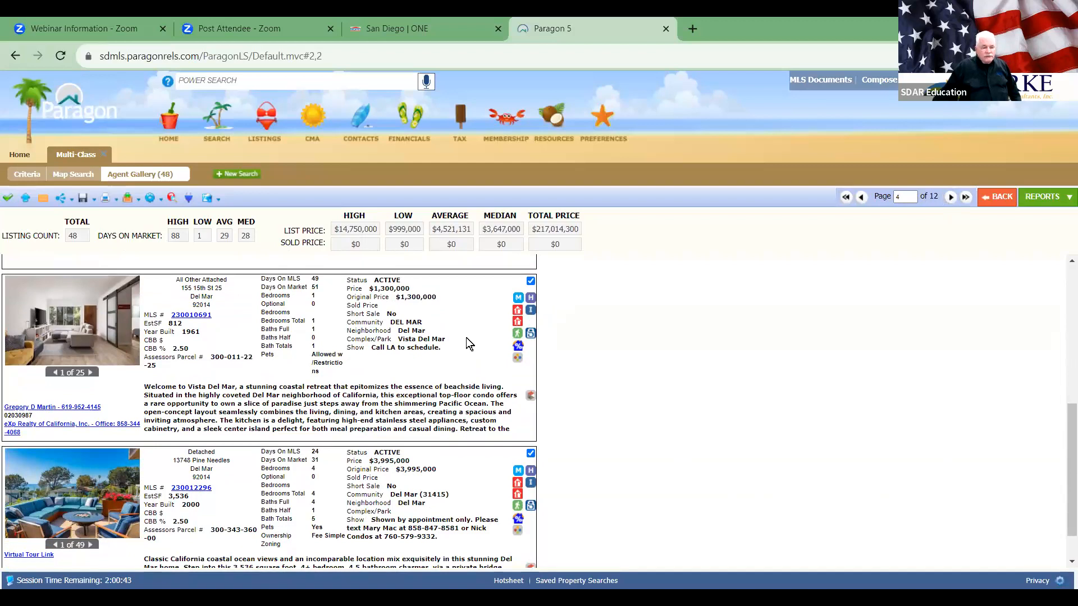
scroll(466, 338, "down", 1)
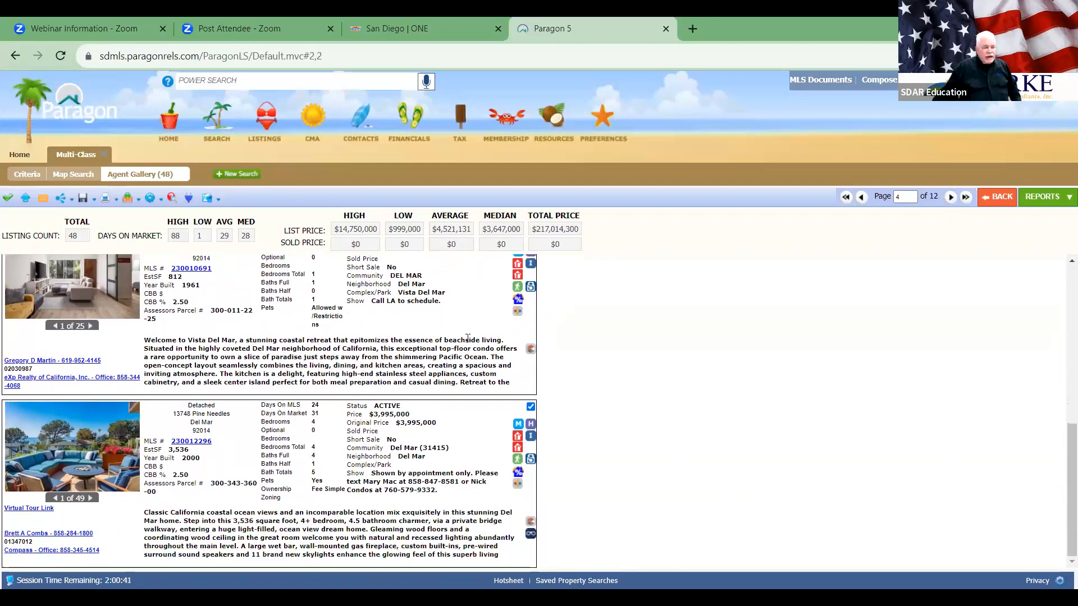
left_click(950, 196)
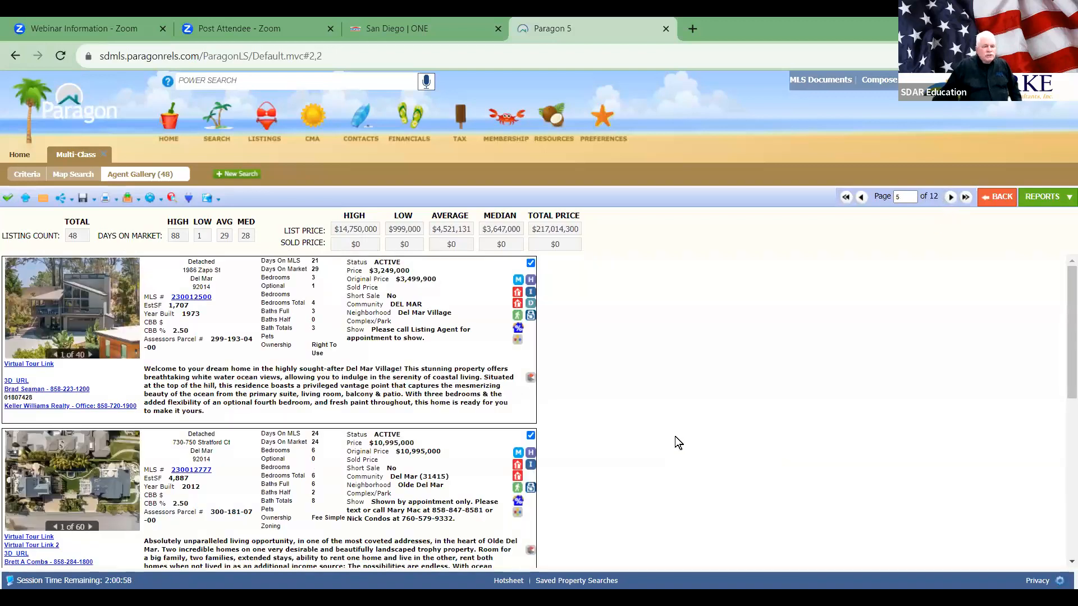
scroll(674, 436, "down", 3)
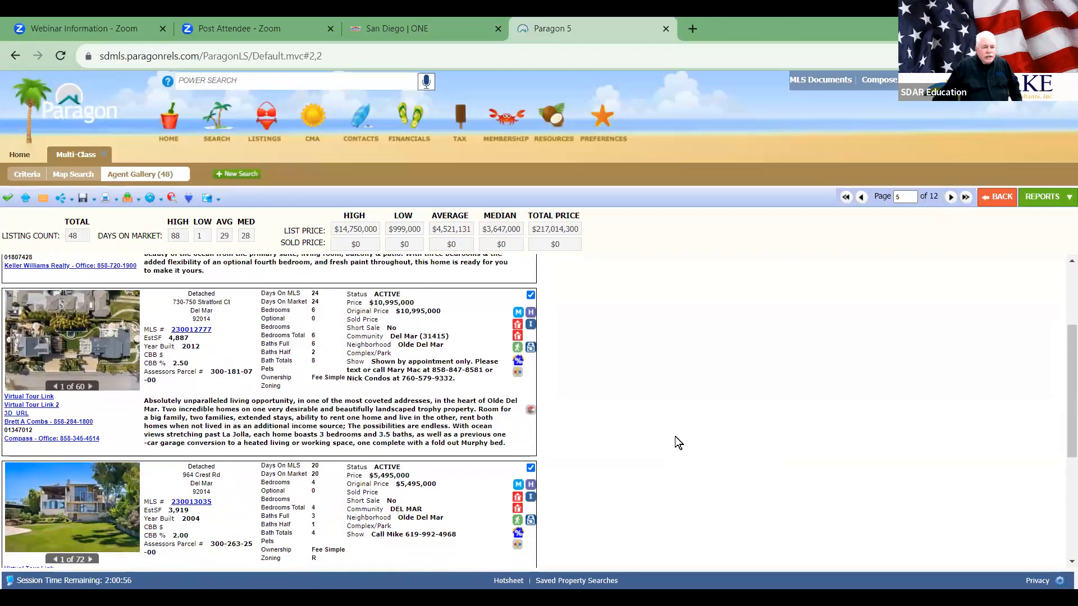
scroll(674, 437, "down", 3)
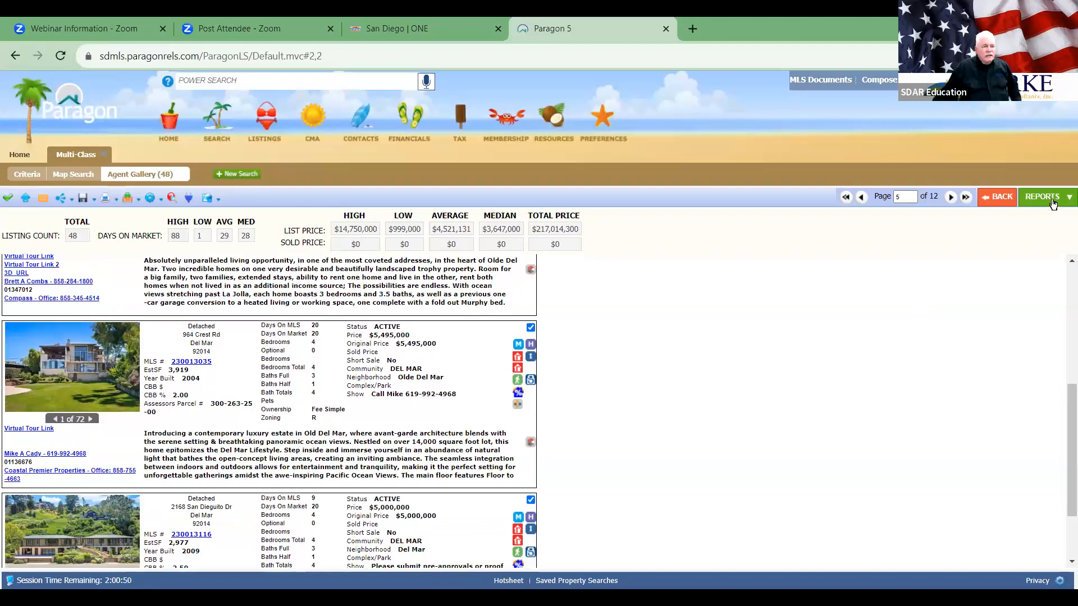
Step: Return to the grid of all 48 search results
left_click(990, 198)
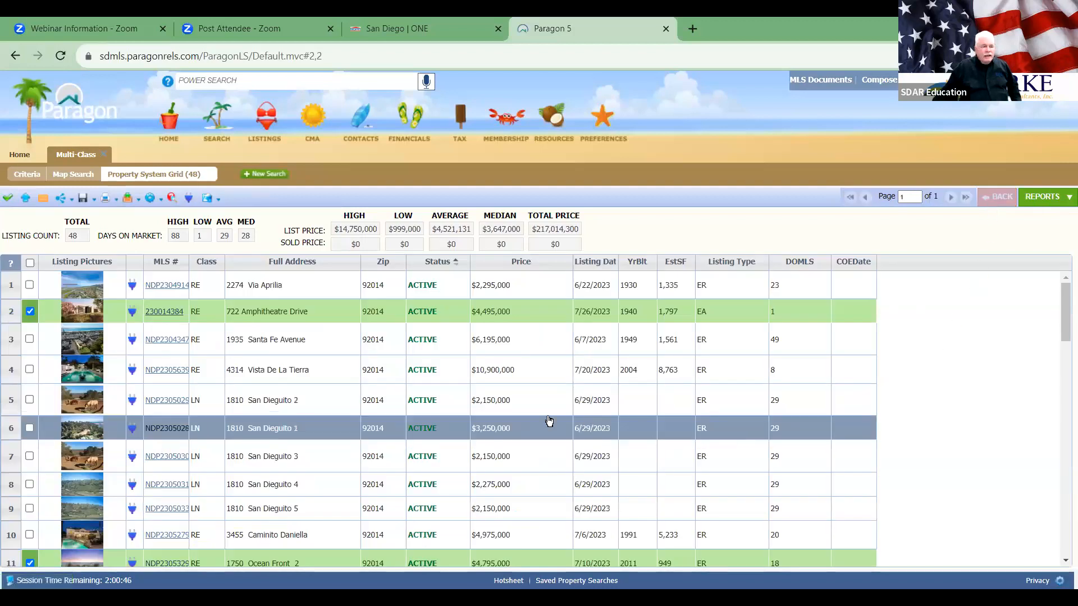
scroll(258, 415, "down", 6)
scroll(251, 401, "down", 12)
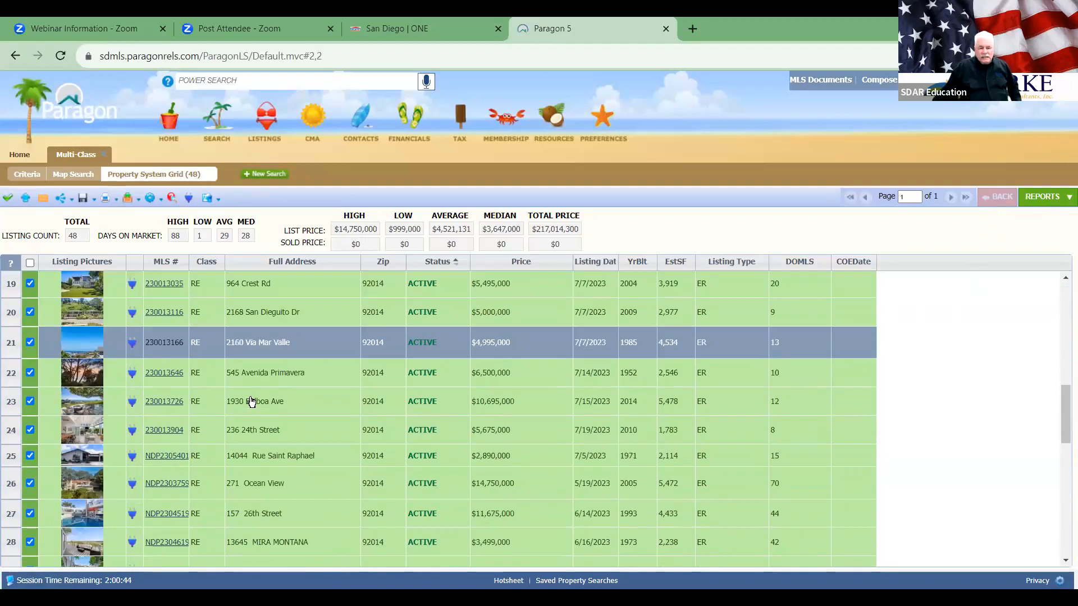
scroll(252, 402, "up", 8)
scroll(252, 401, "up", 15)
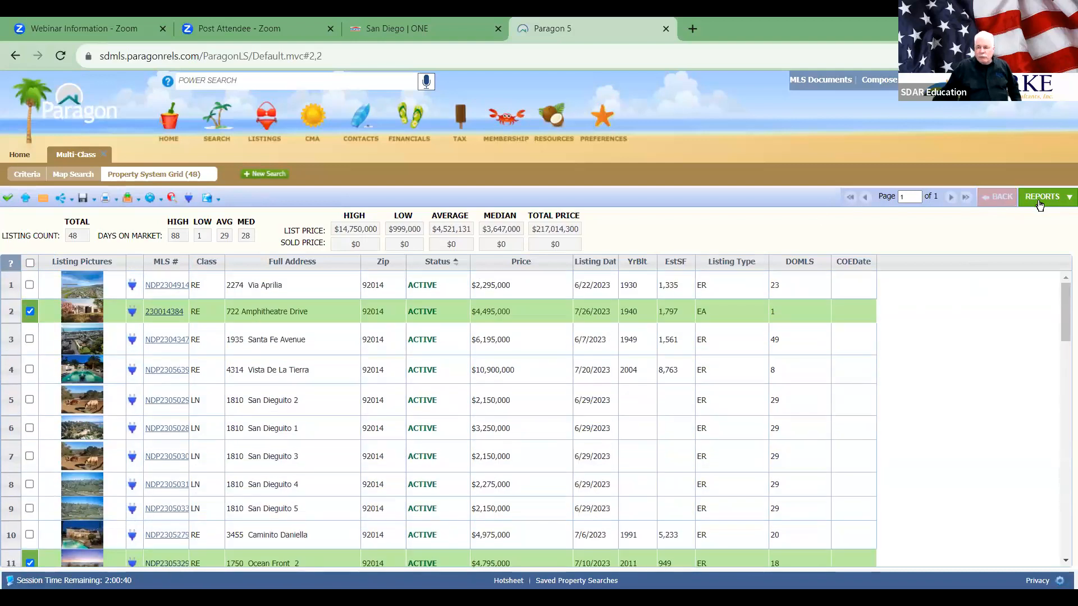
Step: Display the results in the Details report '1 ADU - Agent Prefer'
left_click(1037, 201)
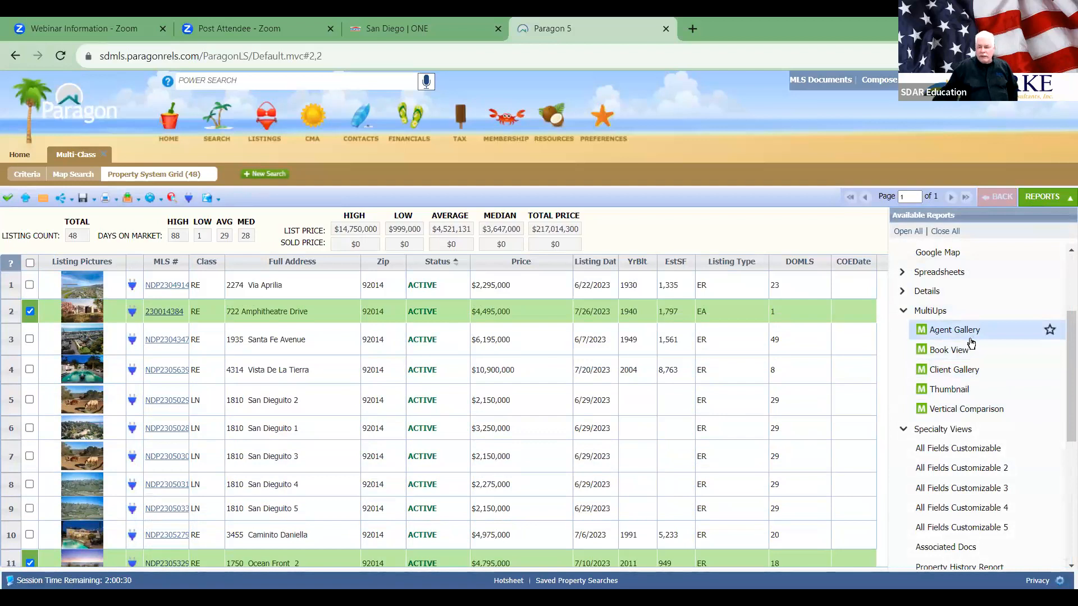
left_click(905, 292)
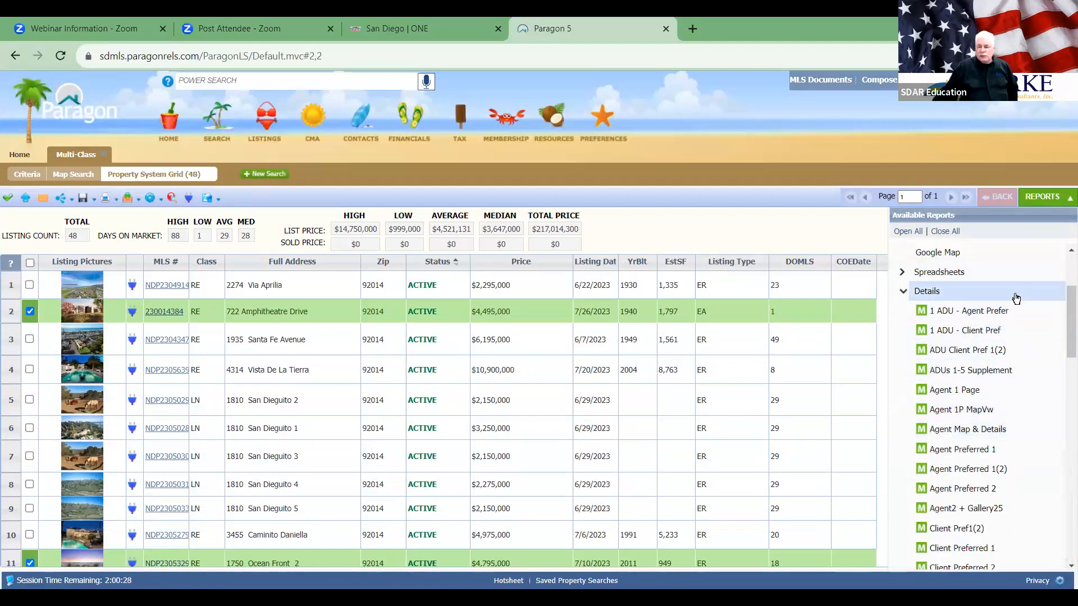
left_click(988, 311)
scroll(452, 426, "down", 5)
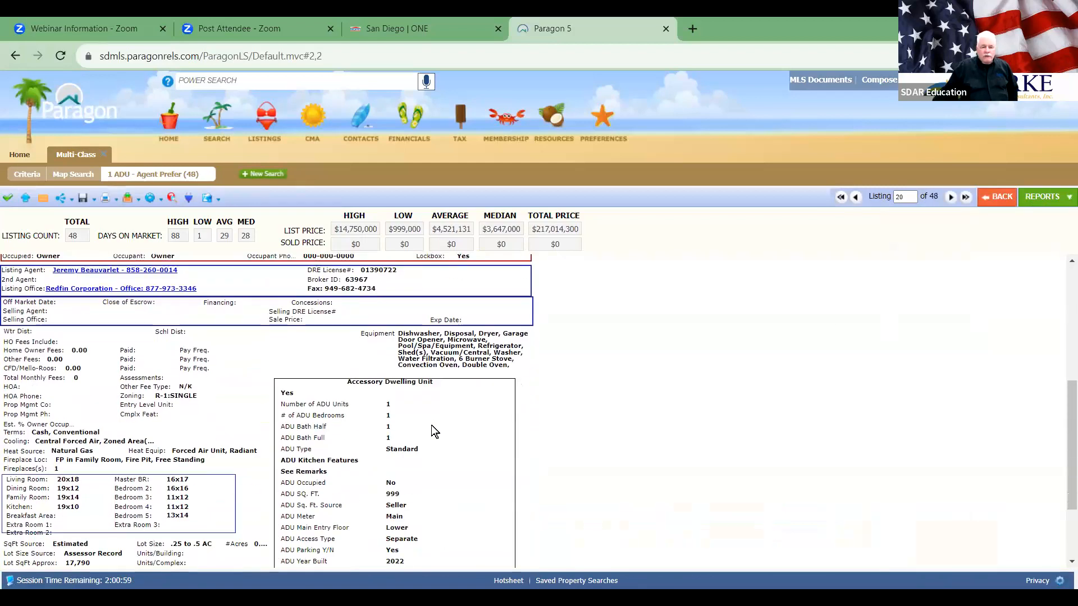
scroll(452, 425, "up", 6)
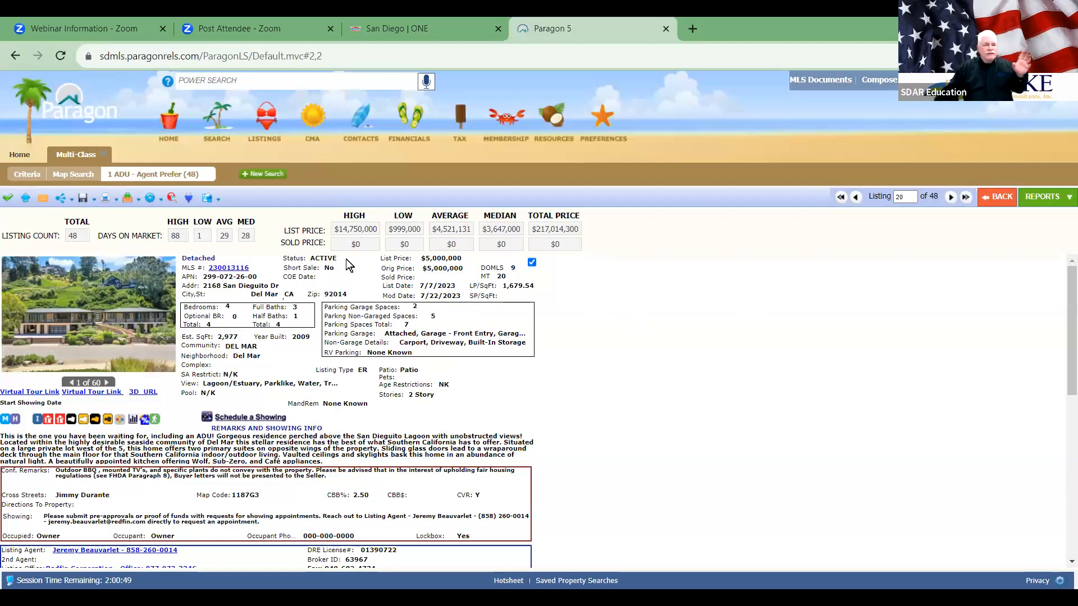
left_click(83, 200)
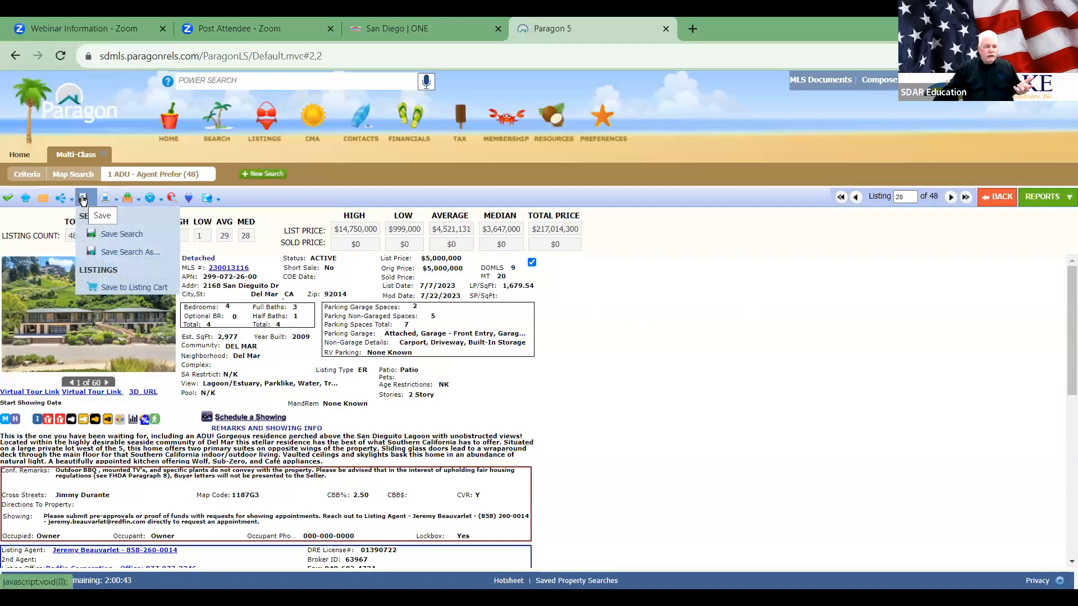
Step: Save the search as 'cghnmdf' for a contact, assigning it to the buyer contact
left_click(107, 252)
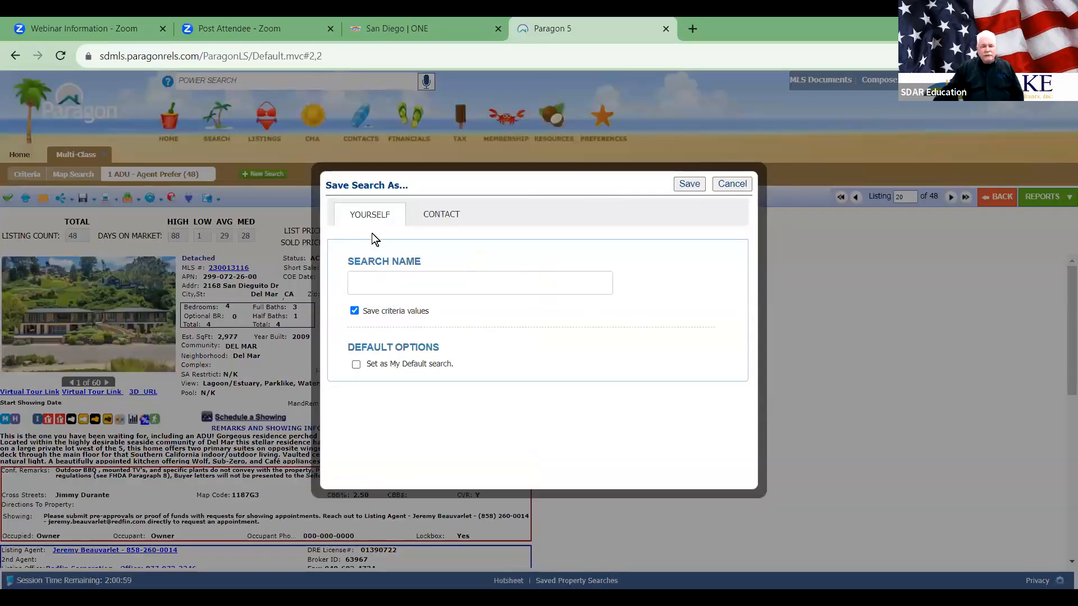
left_click(436, 214)
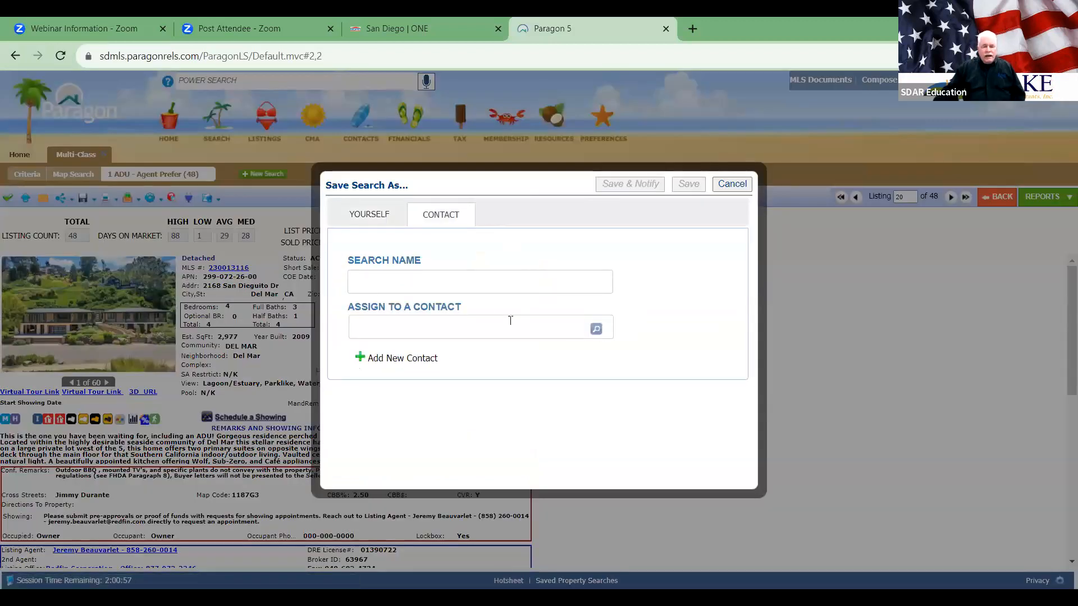
left_click(429, 287)
type("cghnmdf")
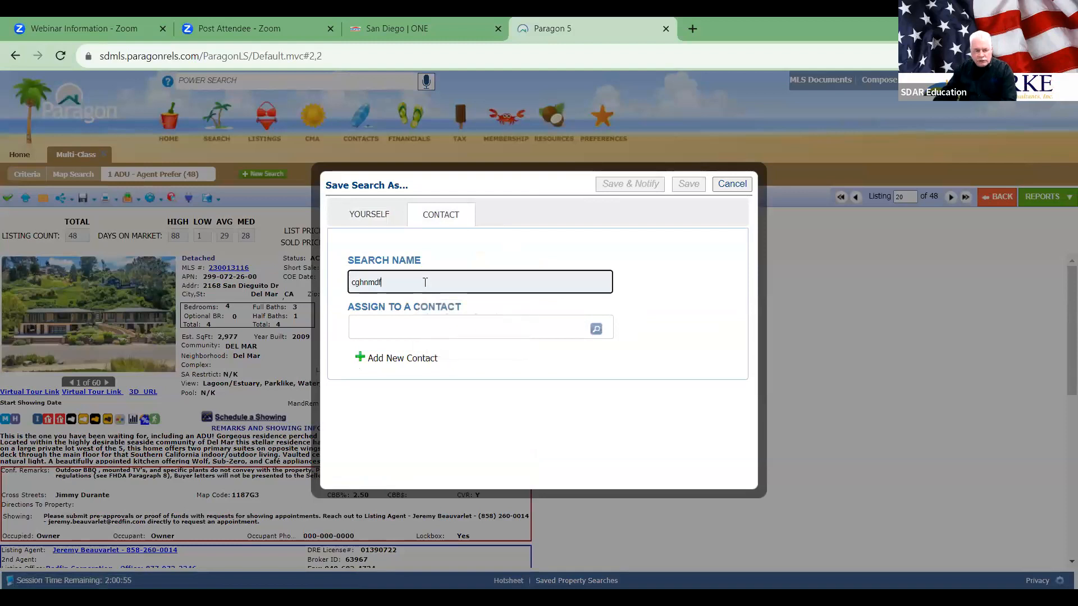
left_click(595, 329)
left_click(404, 385)
left_click(653, 222)
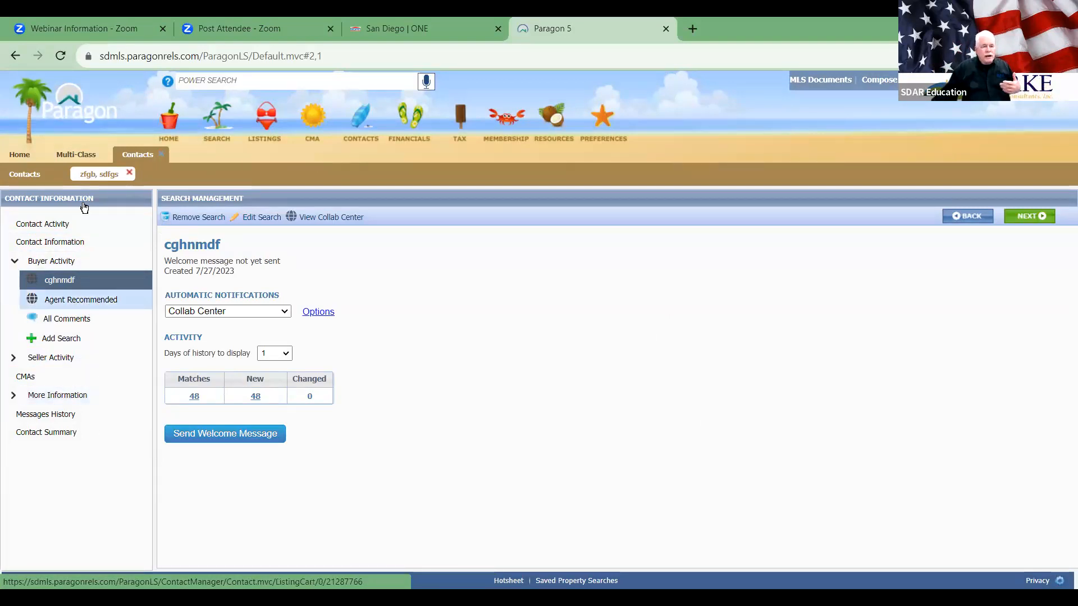
Step: Keep Collab Center as the automatic notification method and bring up Advanced Email Options
left_click(286, 313)
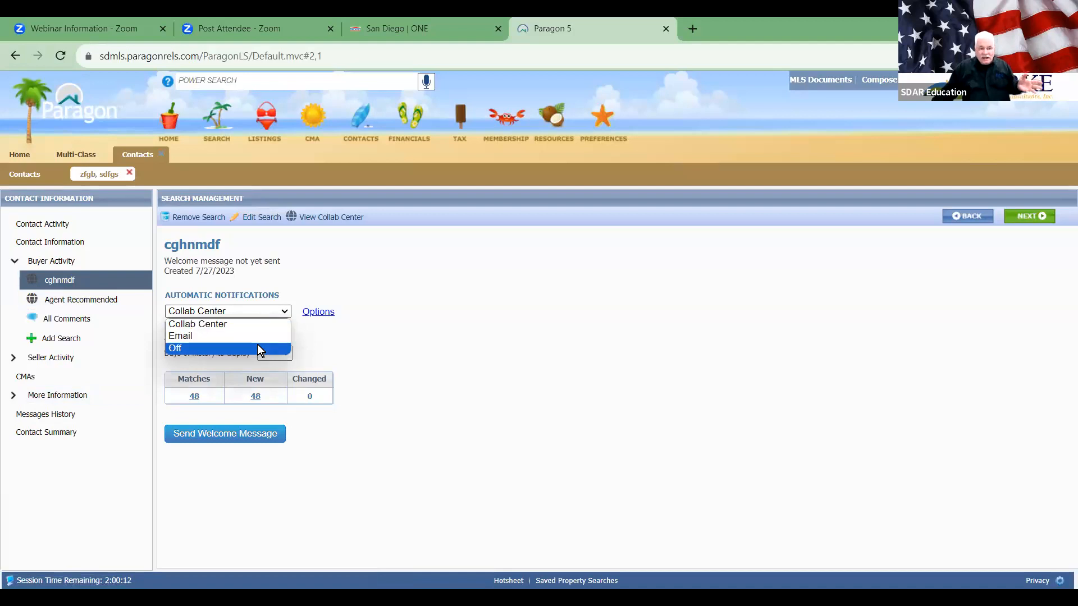
left_click(518, 332)
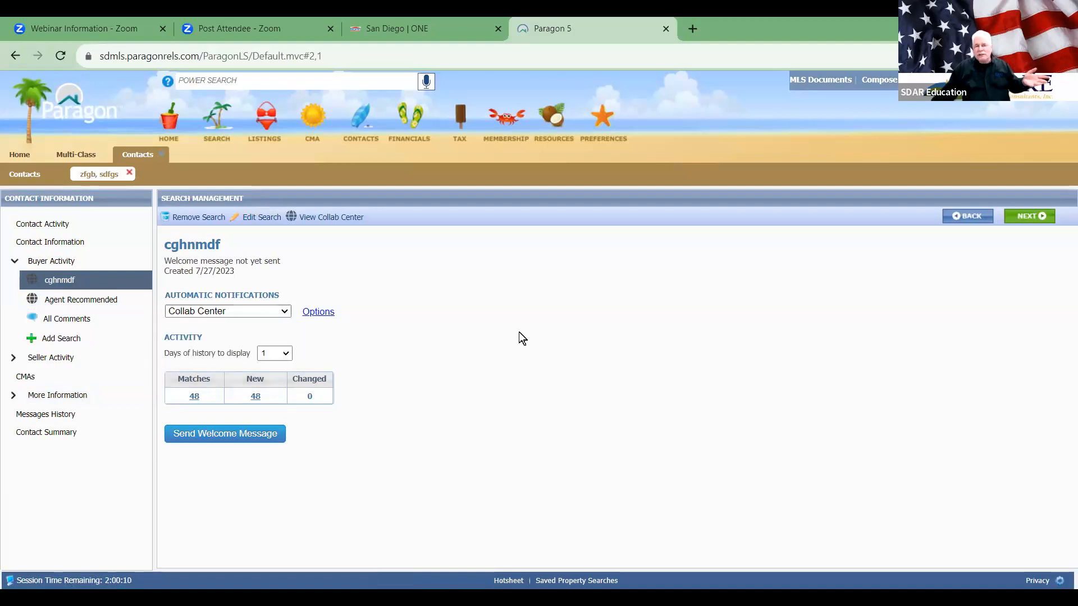
left_click(318, 312)
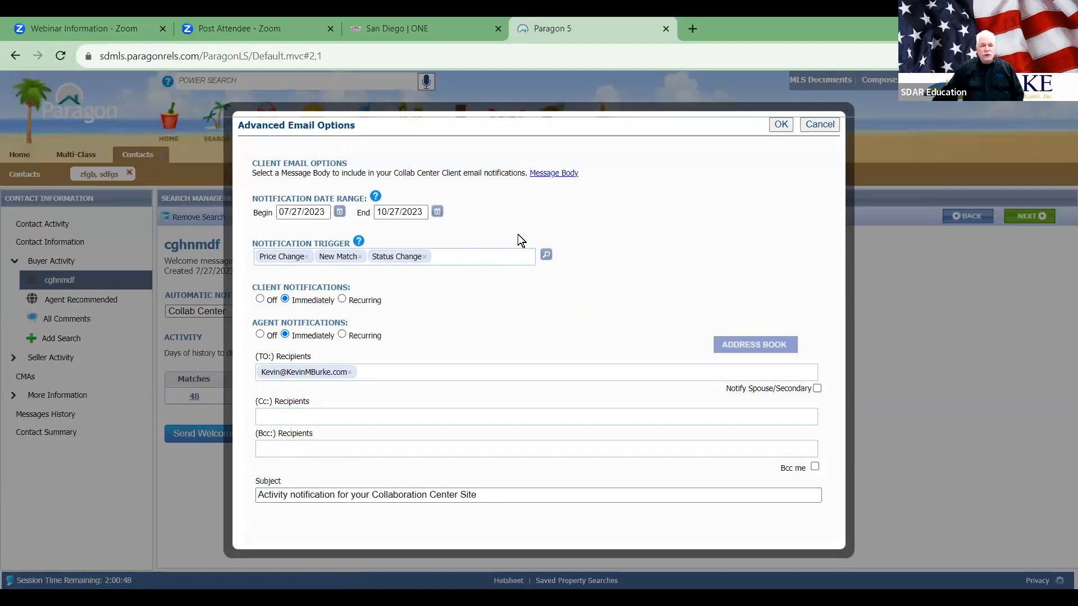
Step: Review the message body, triggers and spouse notification, then close Advanced Email Options unchanged
left_click(552, 172)
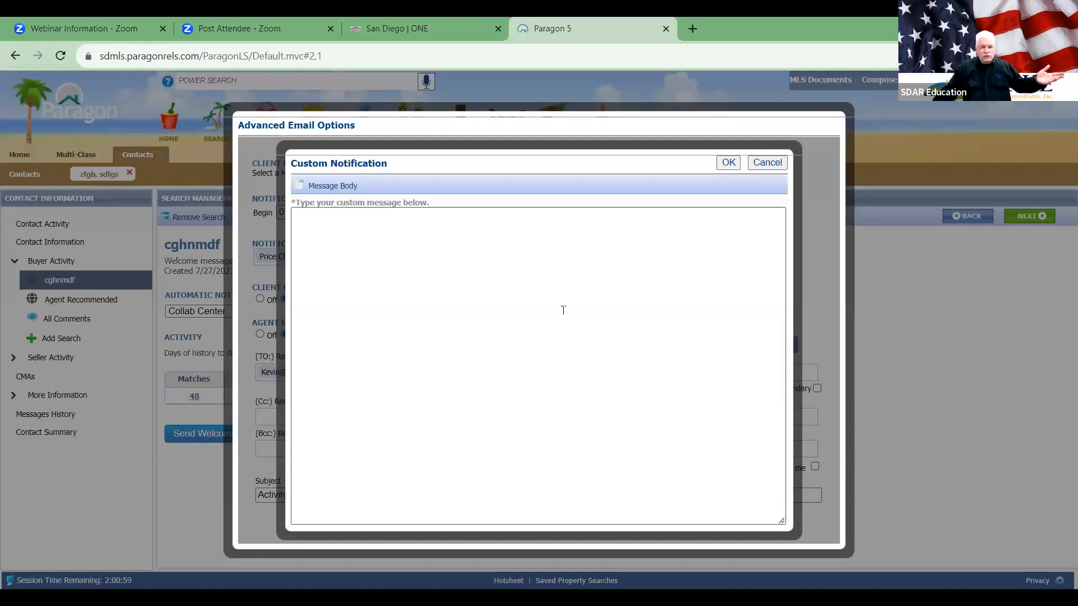
left_click(563, 310)
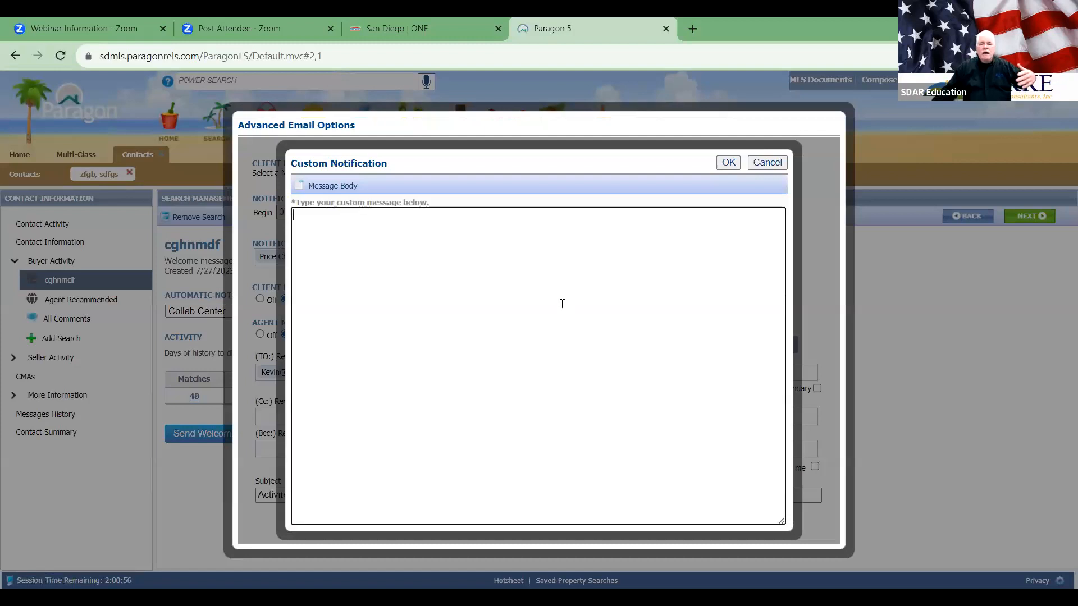
left_click(763, 162)
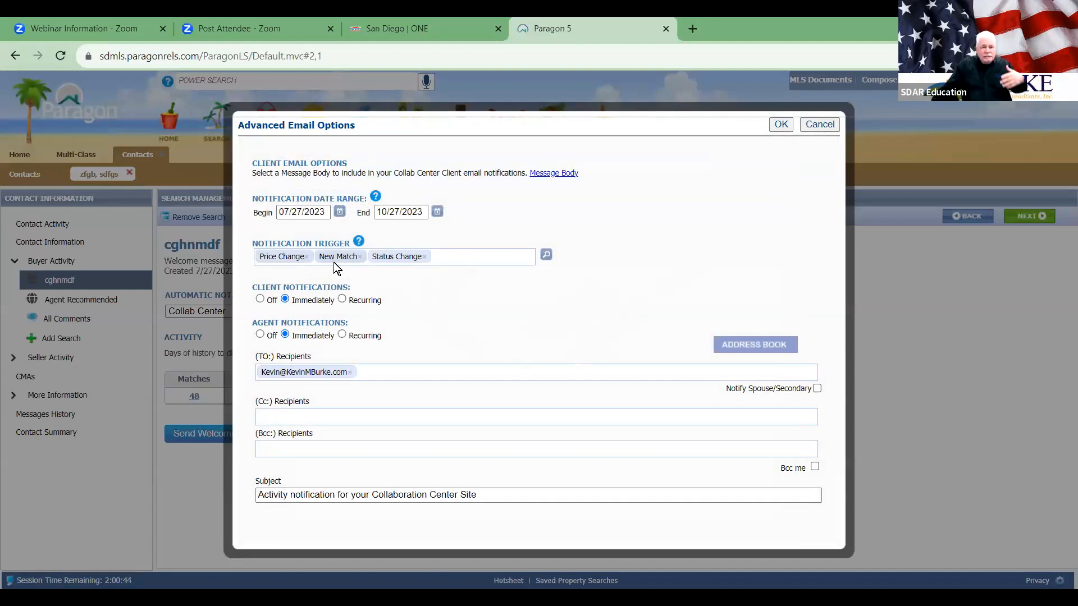
left_click(546, 255)
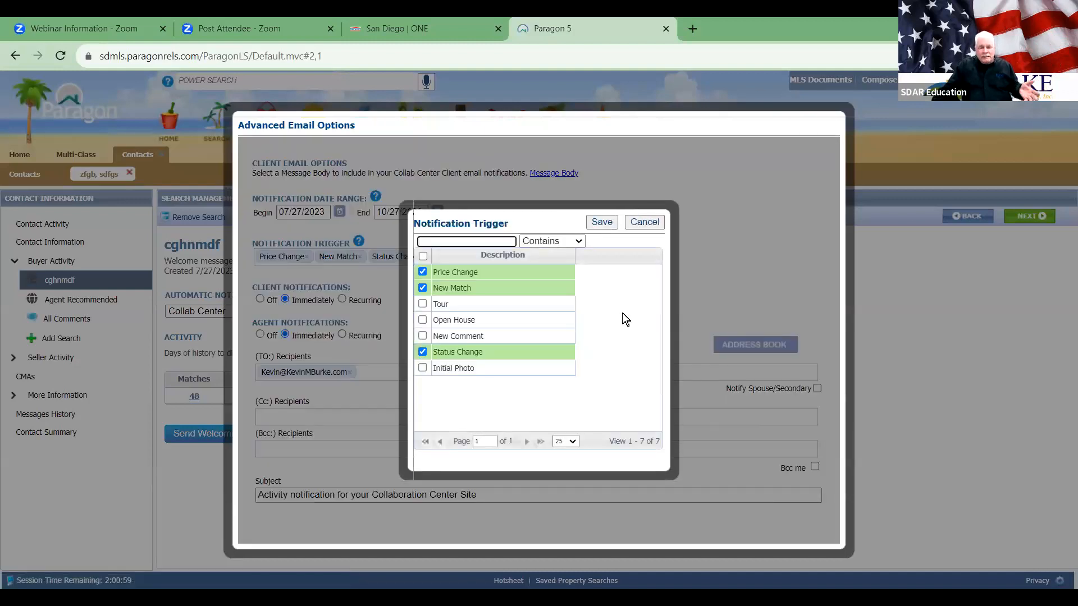
left_click(641, 224)
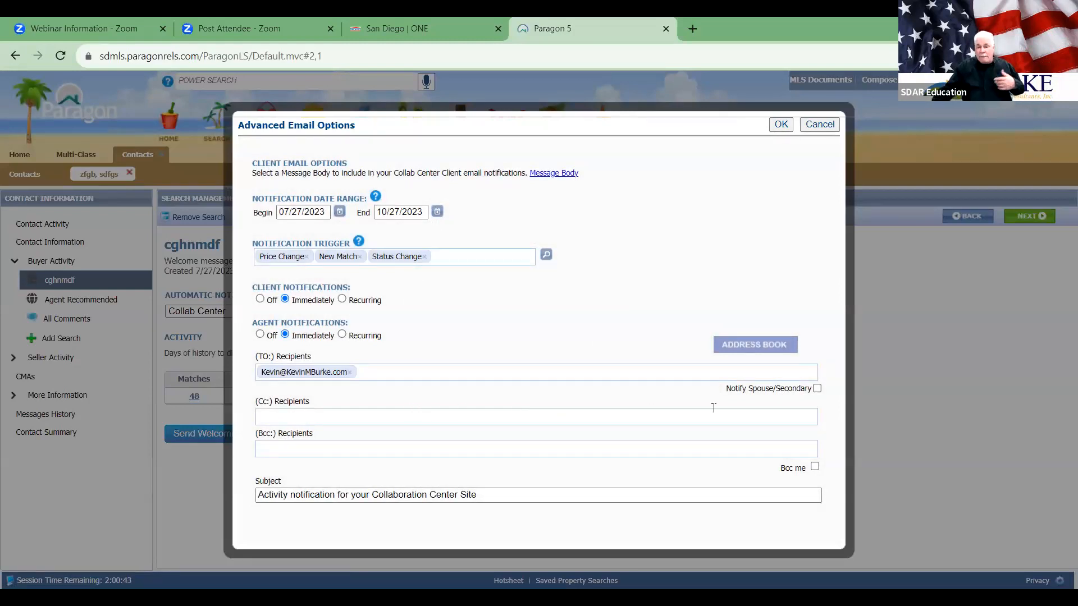
left_click(816, 389)
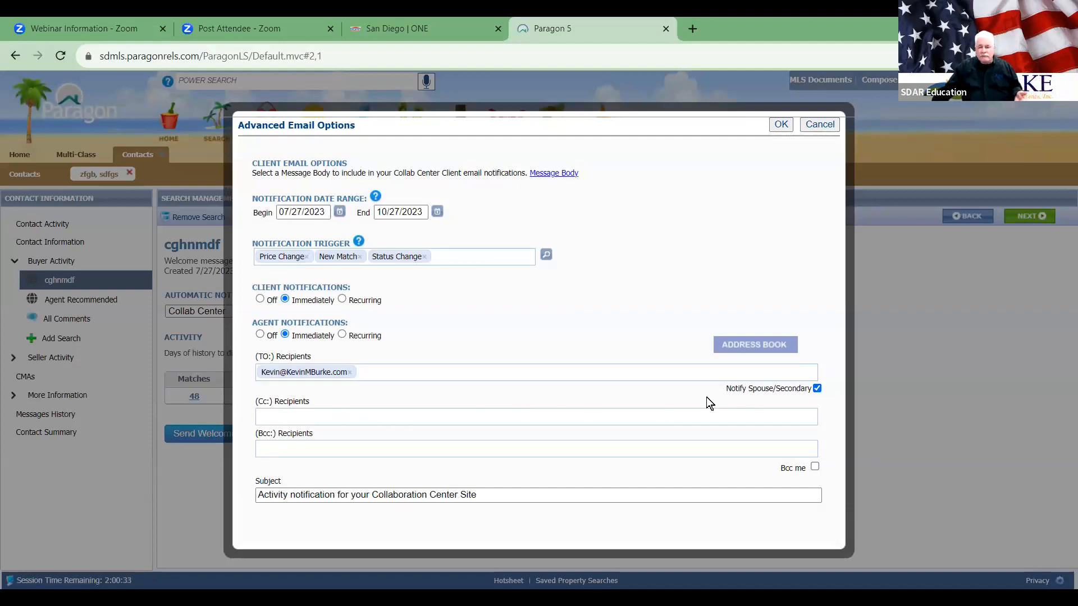
left_click(816, 389)
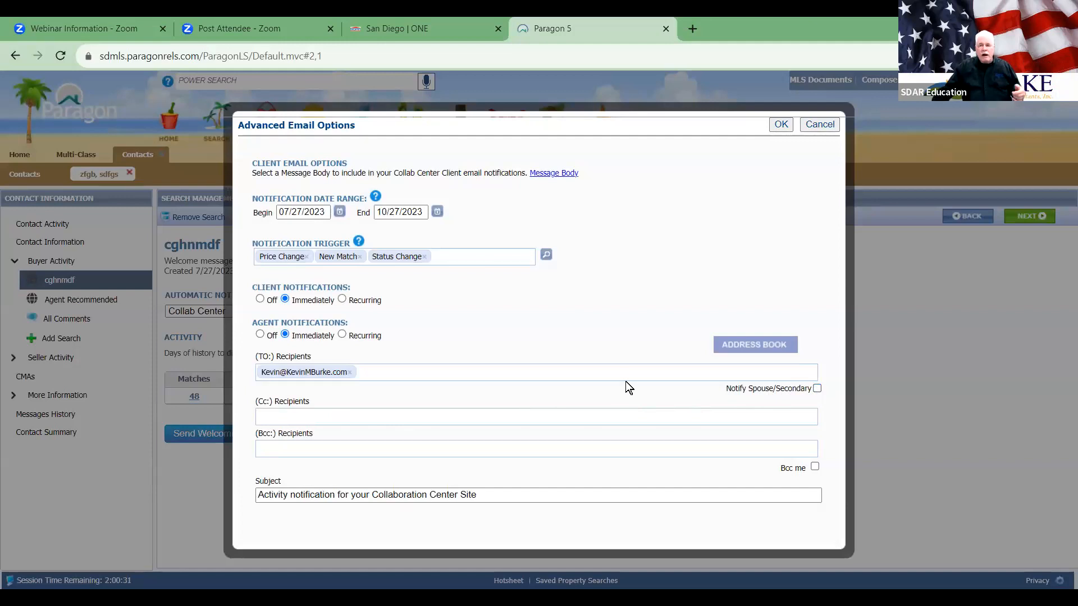
left_click(786, 126)
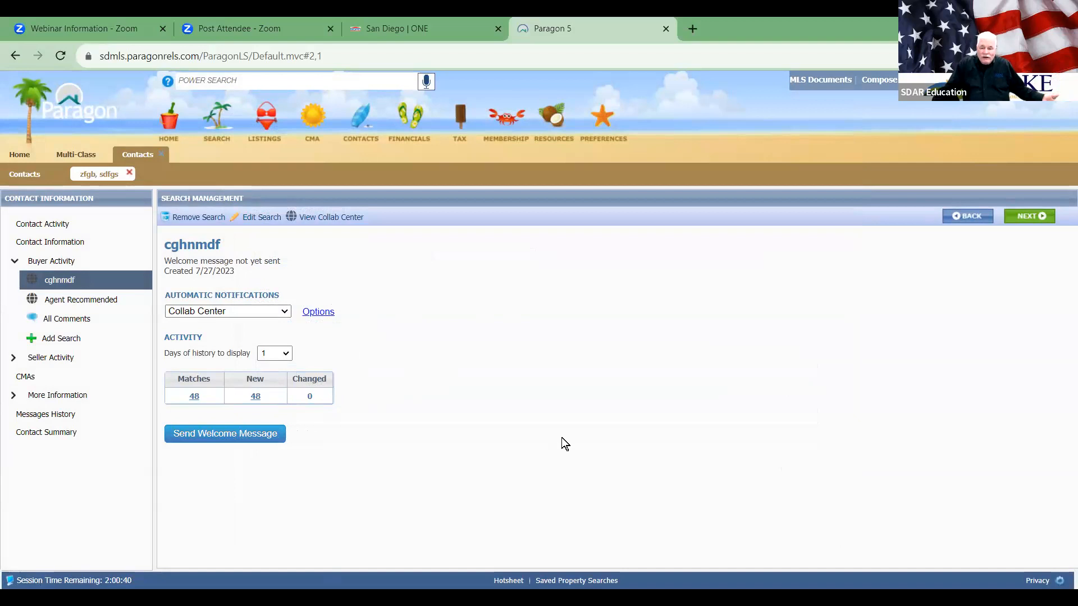
Step: Start the Collab Center welcome email and scroll its preview through to the end
left_click(213, 433)
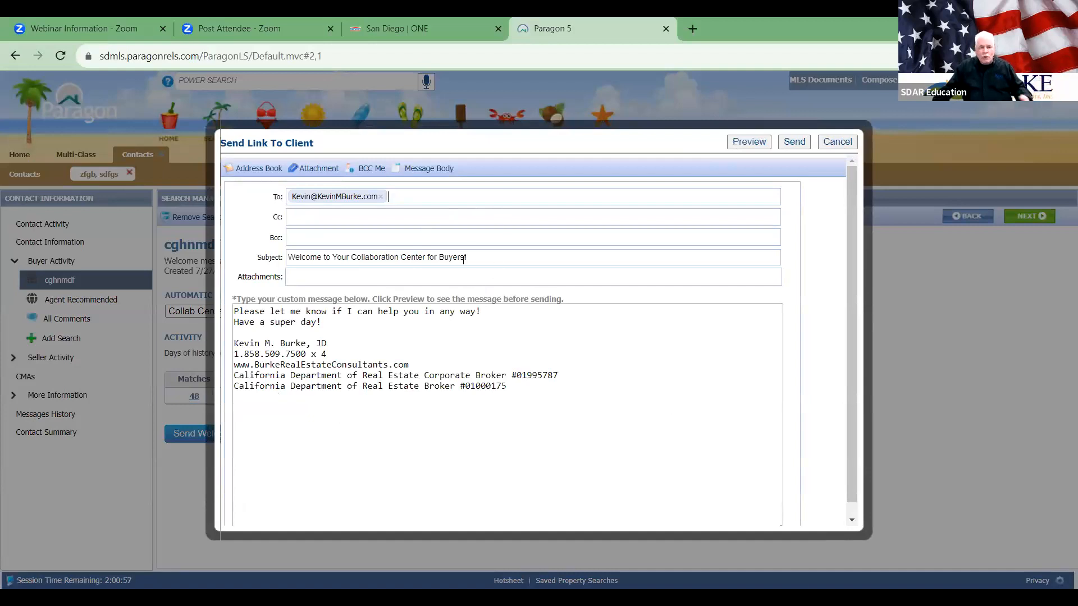
left_click(465, 375)
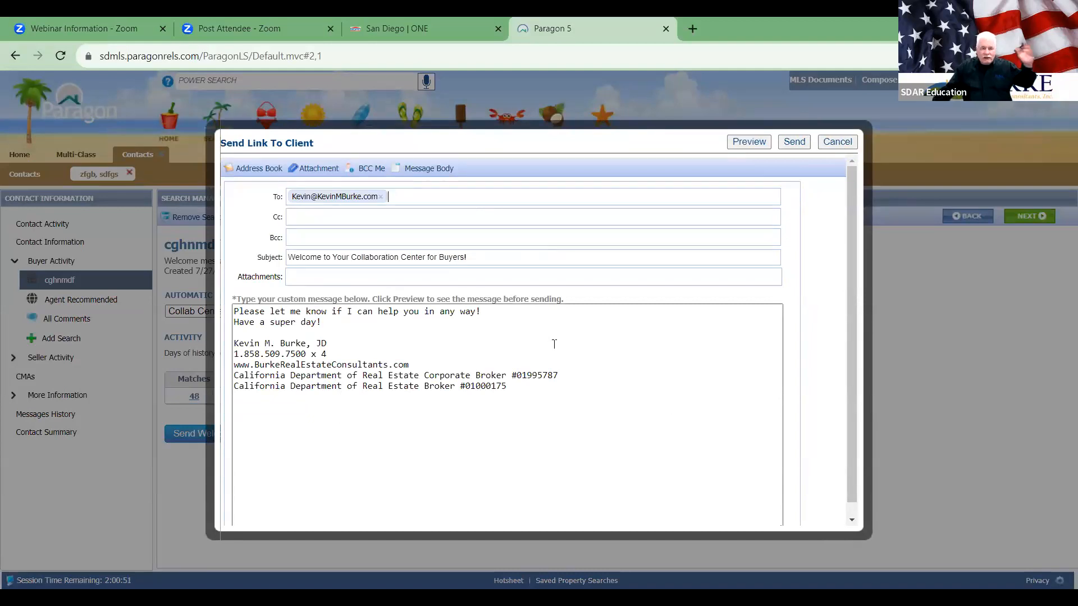
left_click(752, 143)
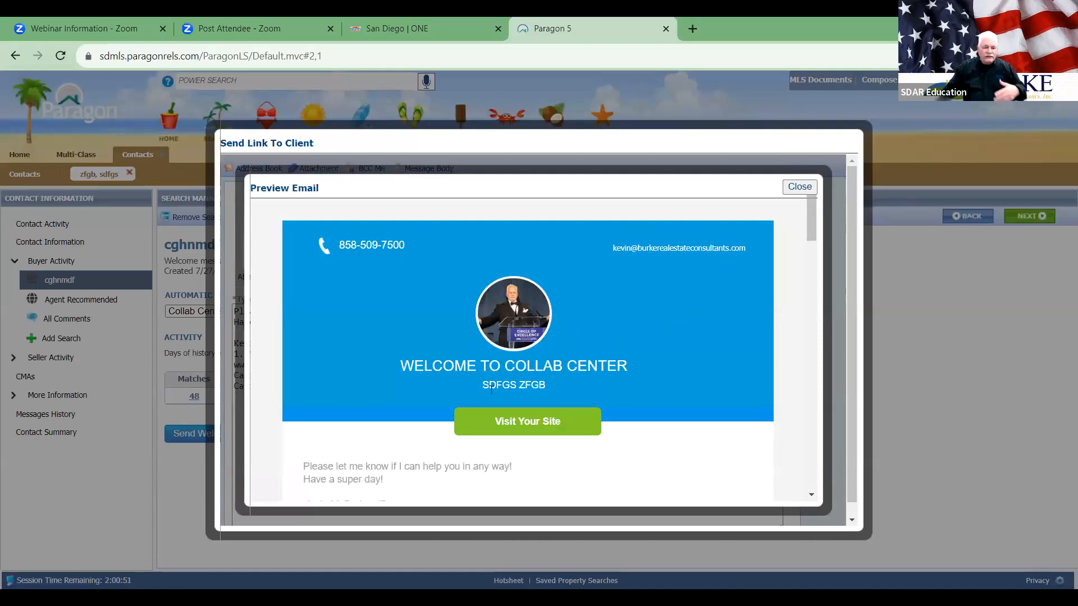
left_click_drag(808, 207, 816, 237)
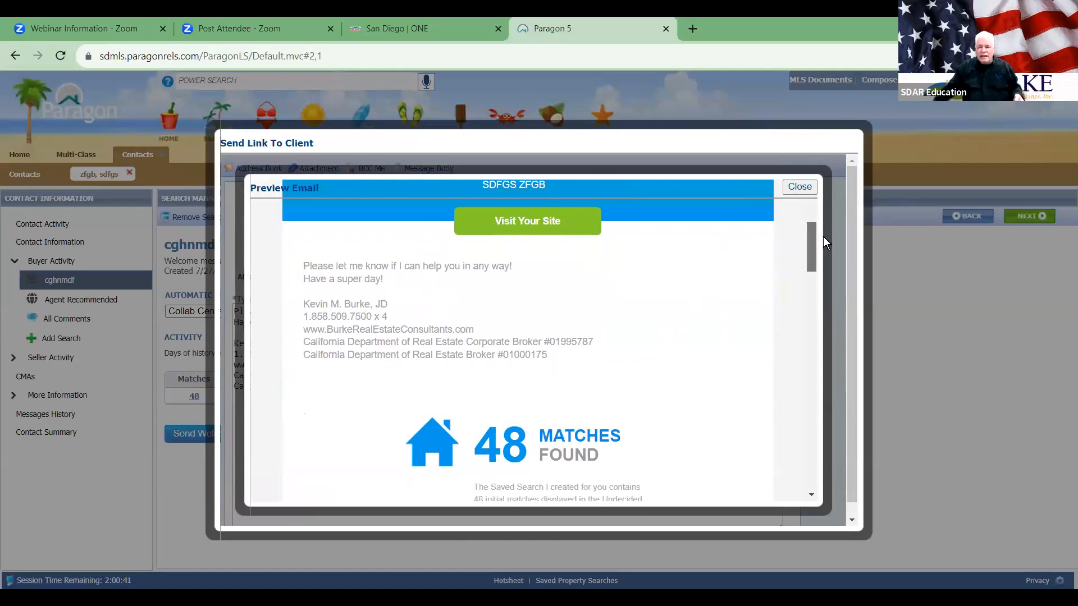
left_click_drag(816, 237, 816, 271)
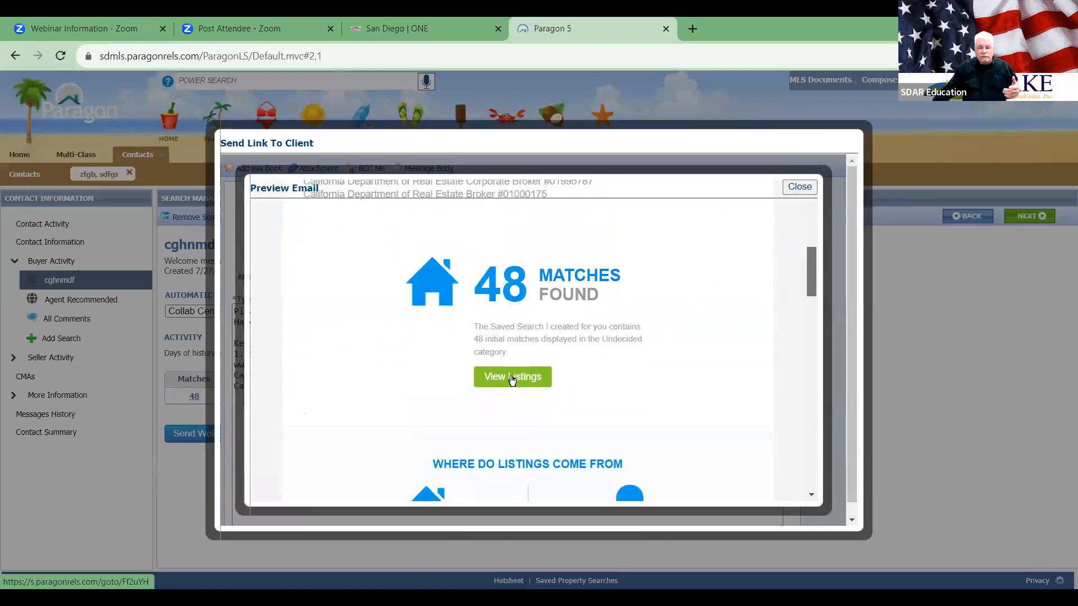
left_click_drag(813, 263, 816, 299)
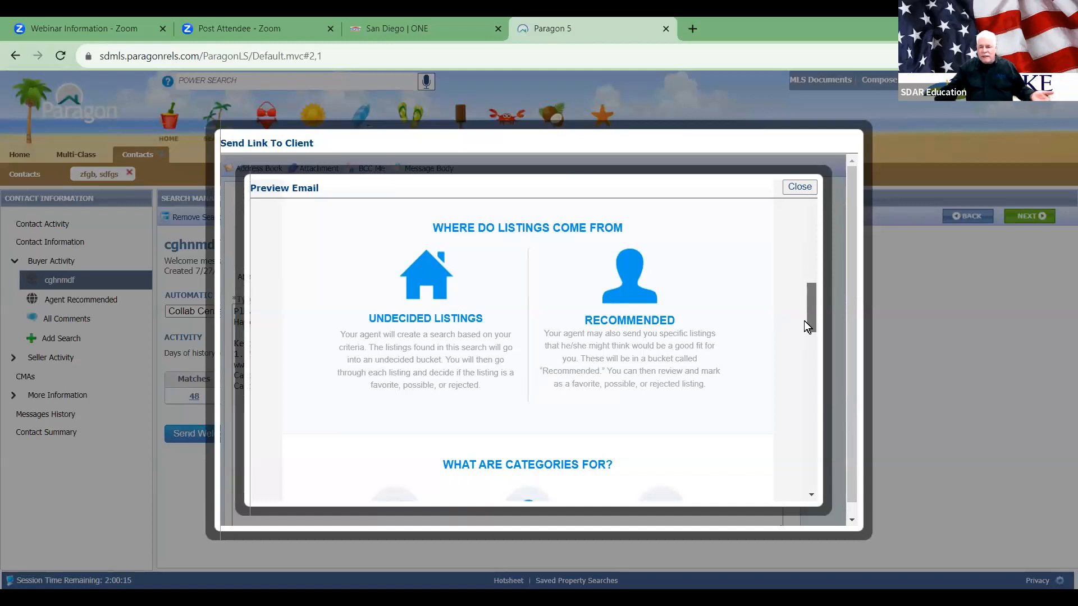
left_click_drag(811, 301, 815, 339)
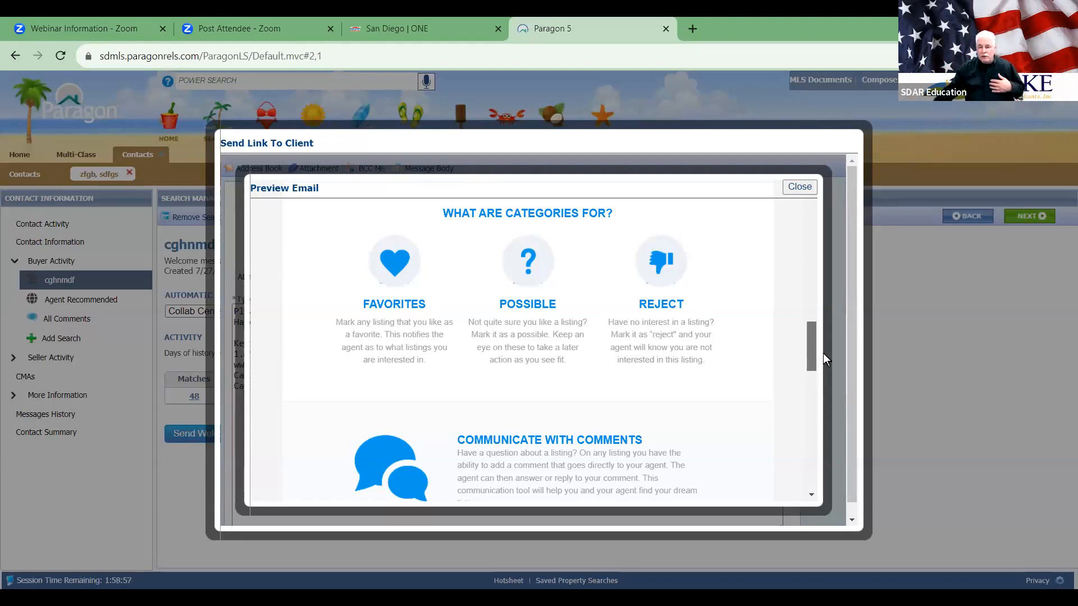
left_click_drag(810, 338, 811, 460)
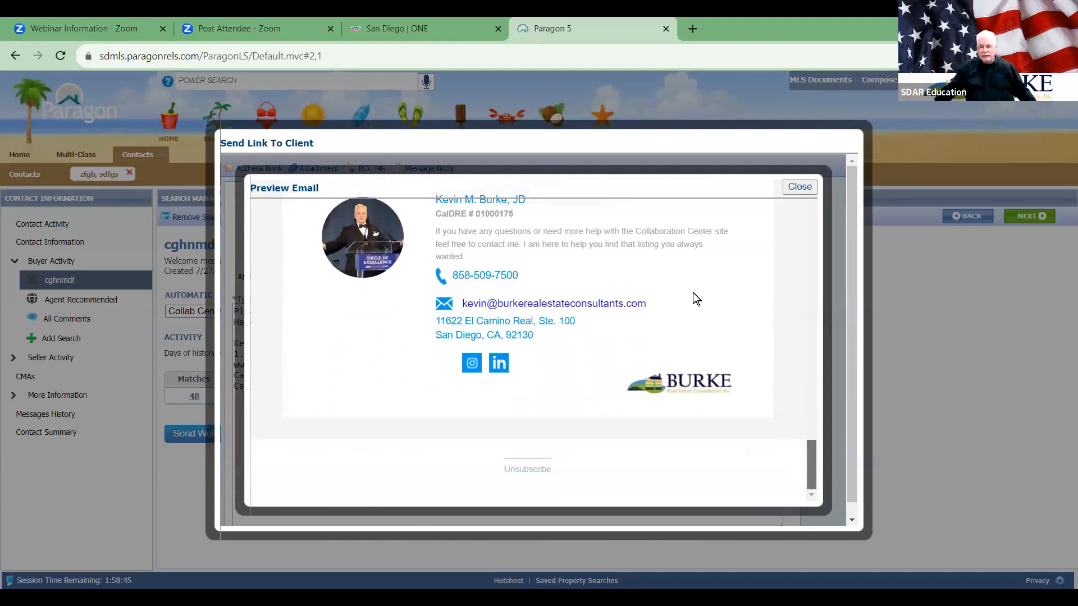
Step: Close the preview, send the welcome email to the client, and open a new browser tab
left_click(797, 187)
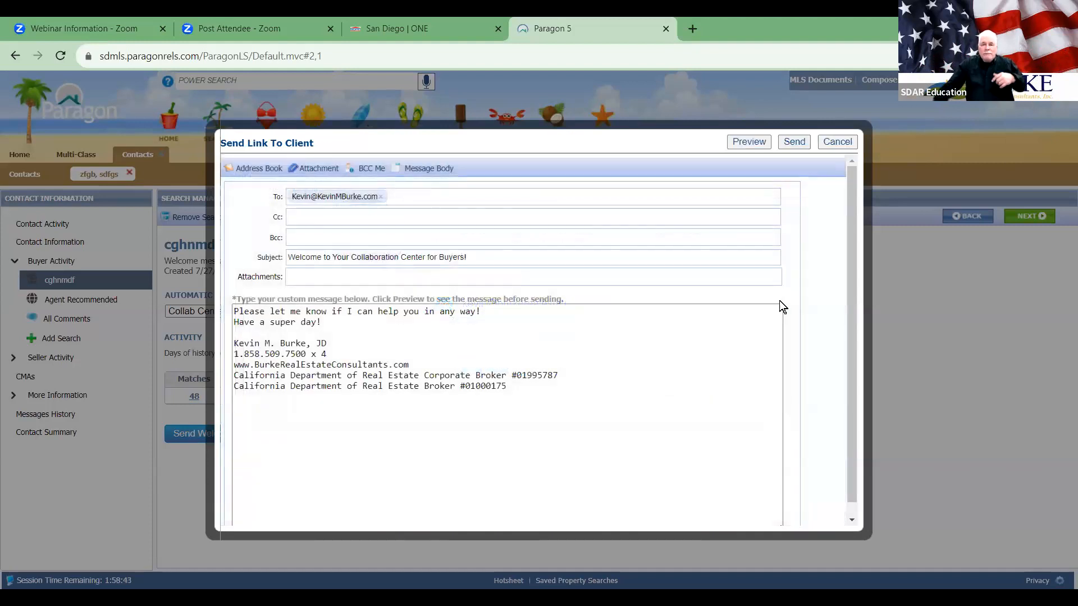
left_click(794, 143)
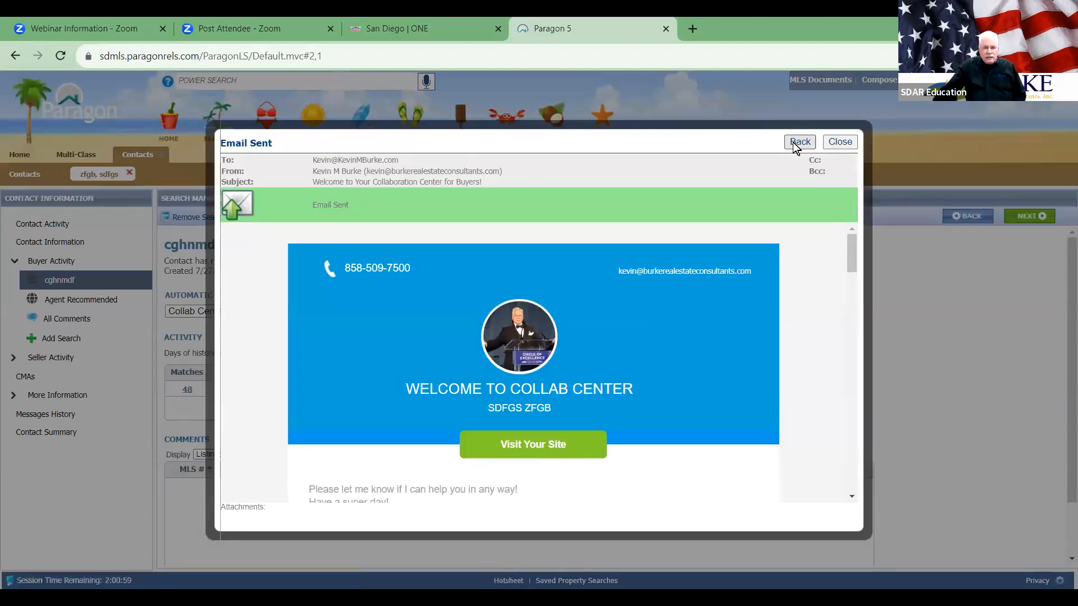
left_click(692, 28)
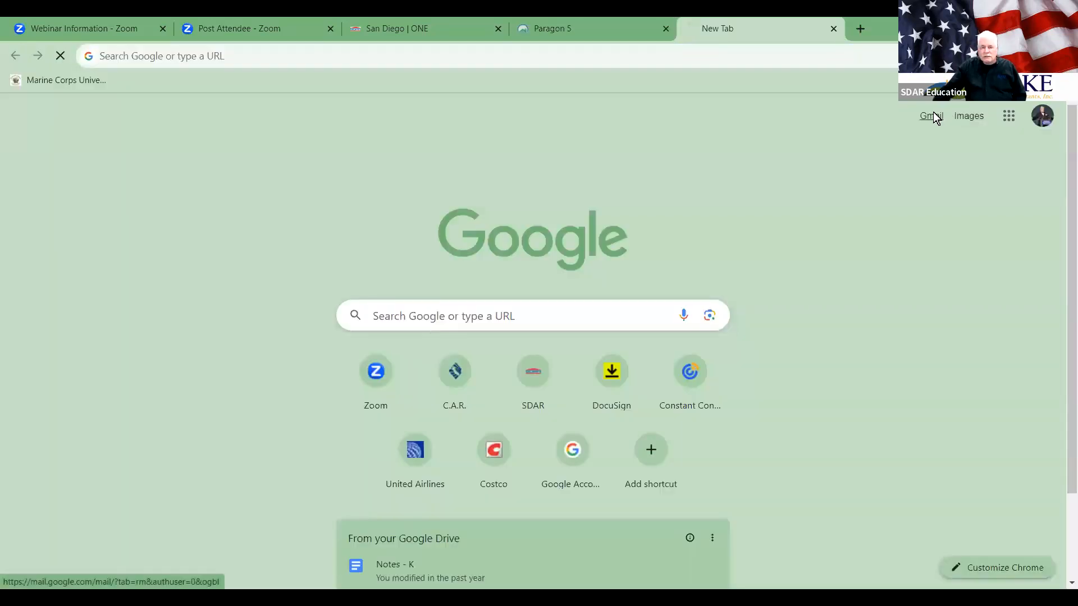
Step: In Gmail, open 'Welcome to Your Collaboration Center for Buyers!' and follow its Visit Your Site link
left_click(931, 115)
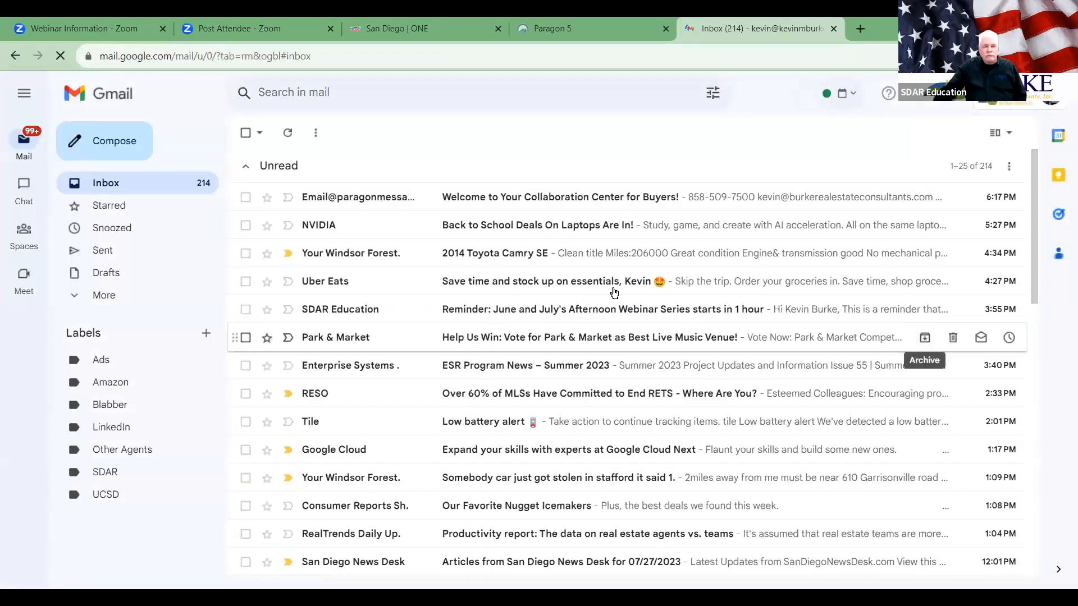
left_click(511, 194)
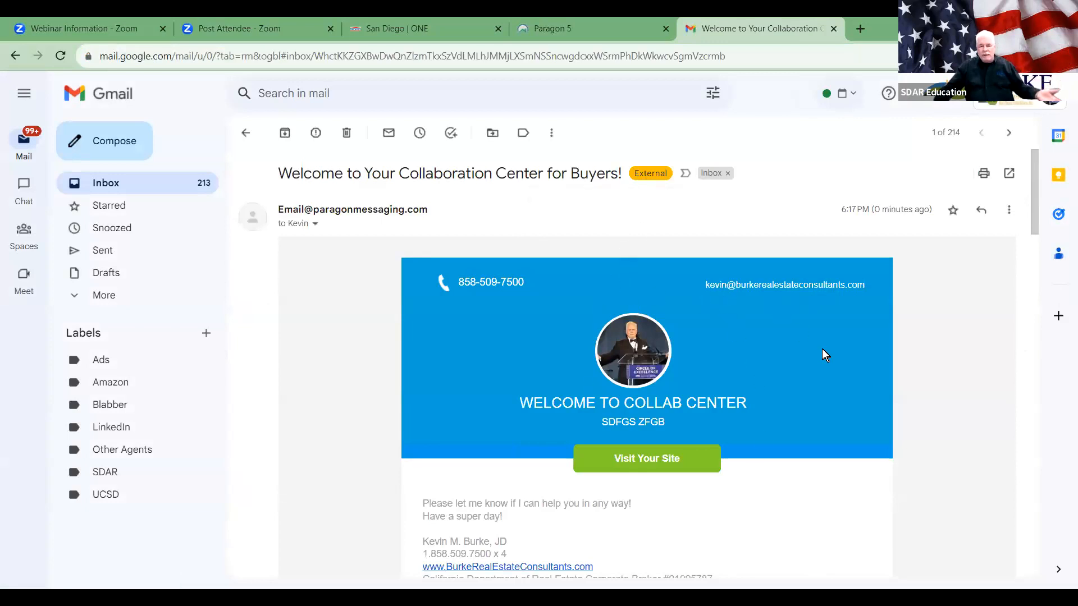
scroll(822, 349, "down", 2)
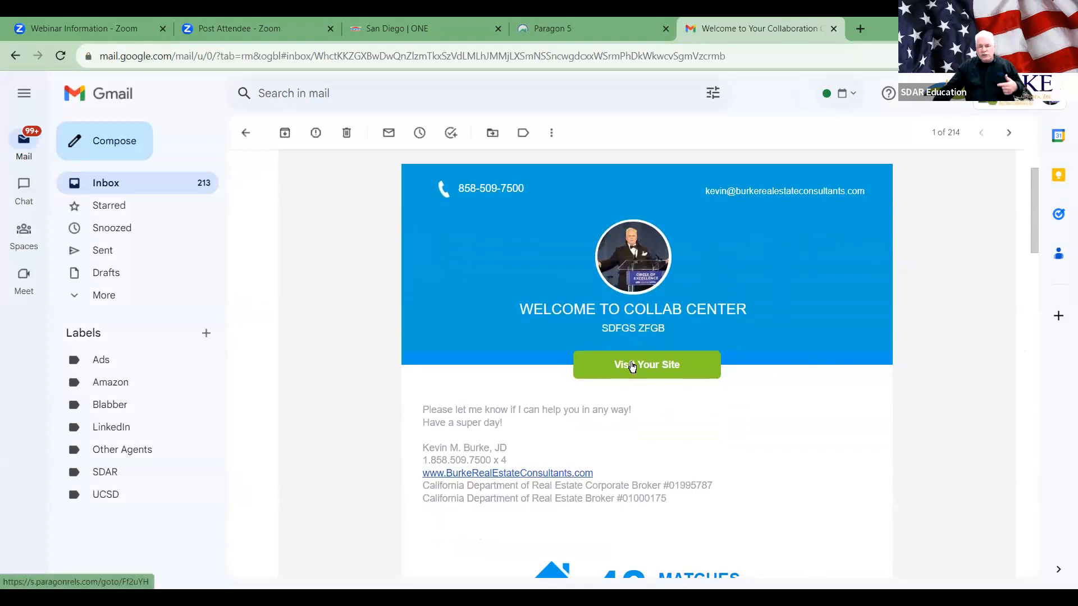
left_click(632, 367)
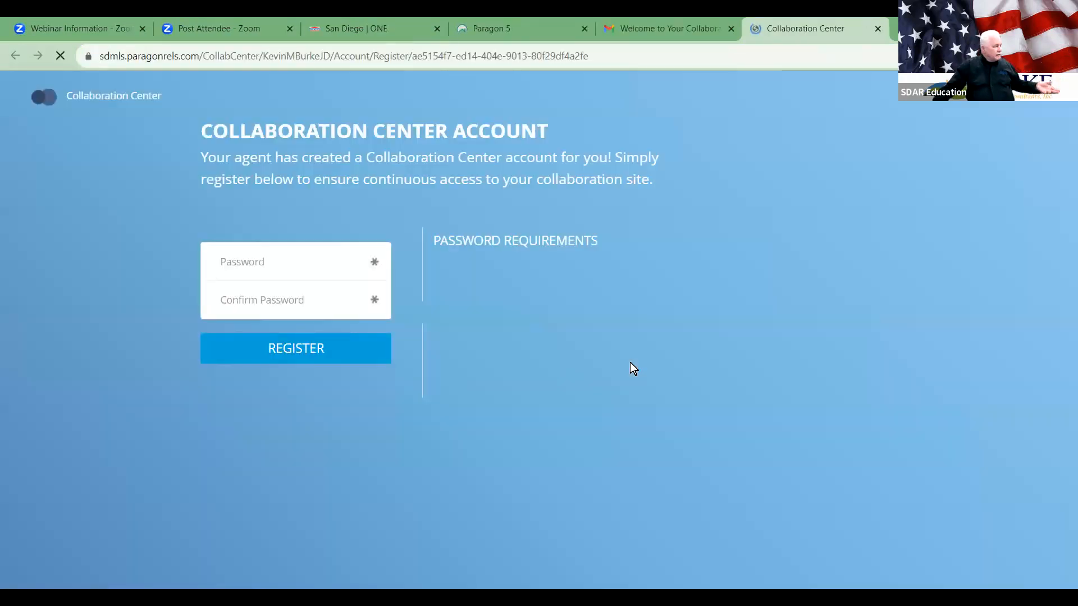
Step: Enter and confirm the account password and register the client account
left_click(300, 265)
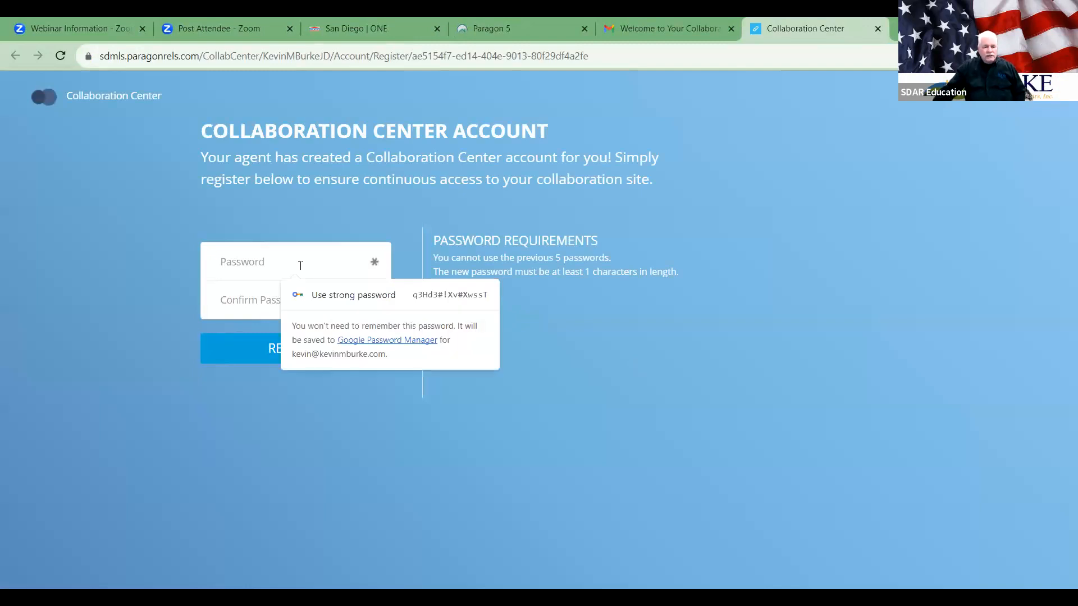
left_click(381, 298)
type("••••••")
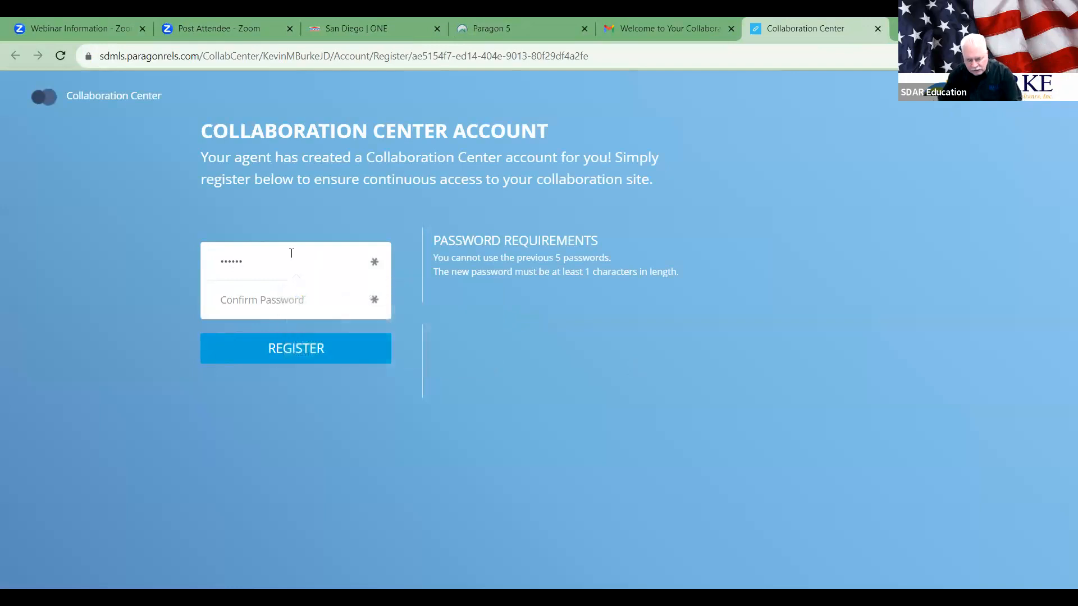
key("Tab")
type("••••")
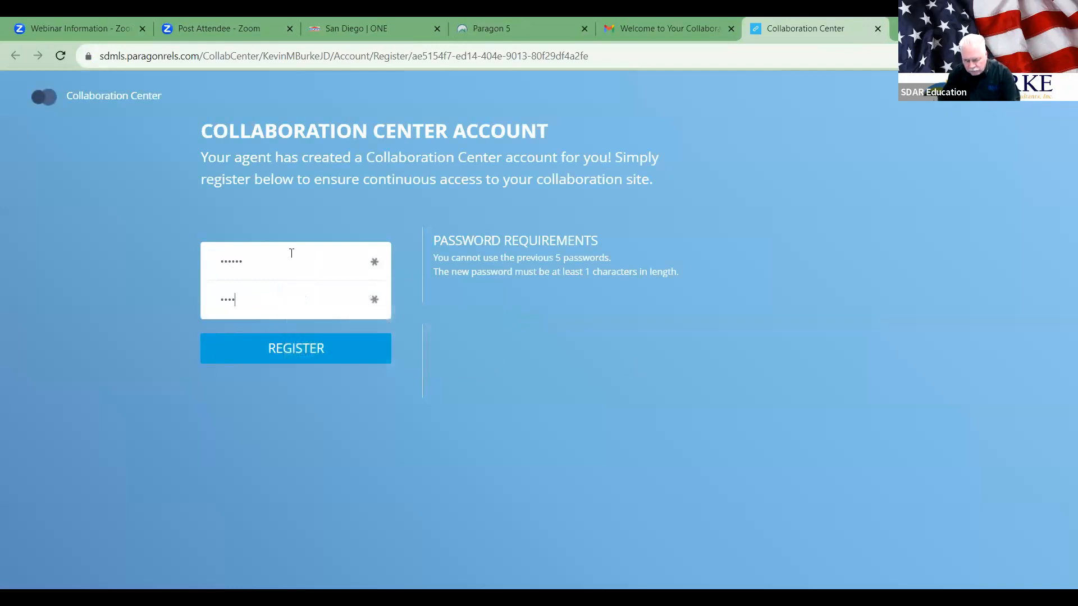
type("••")
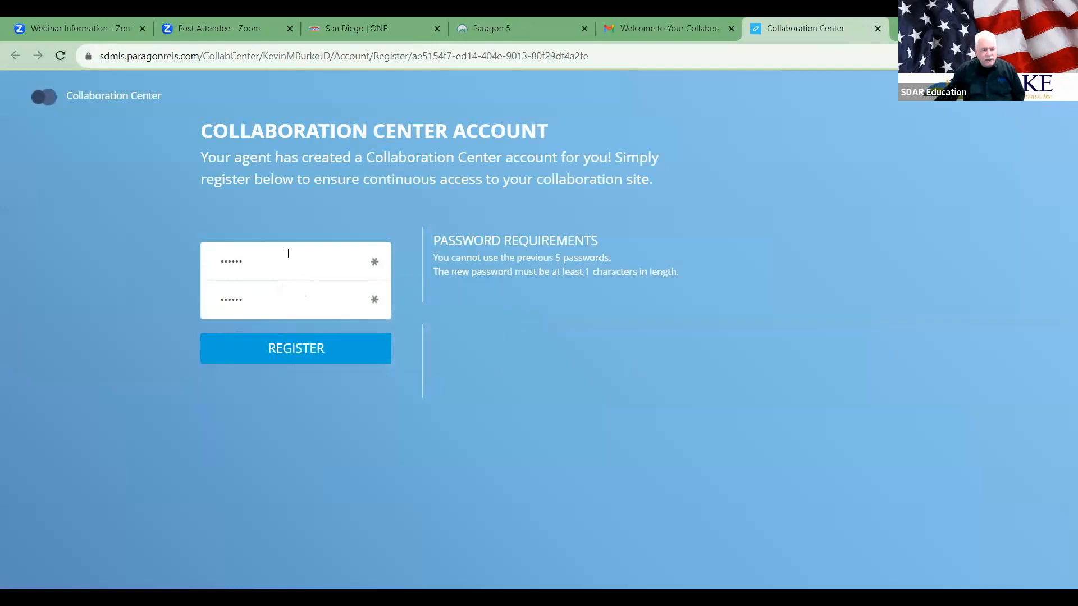
left_click(319, 350)
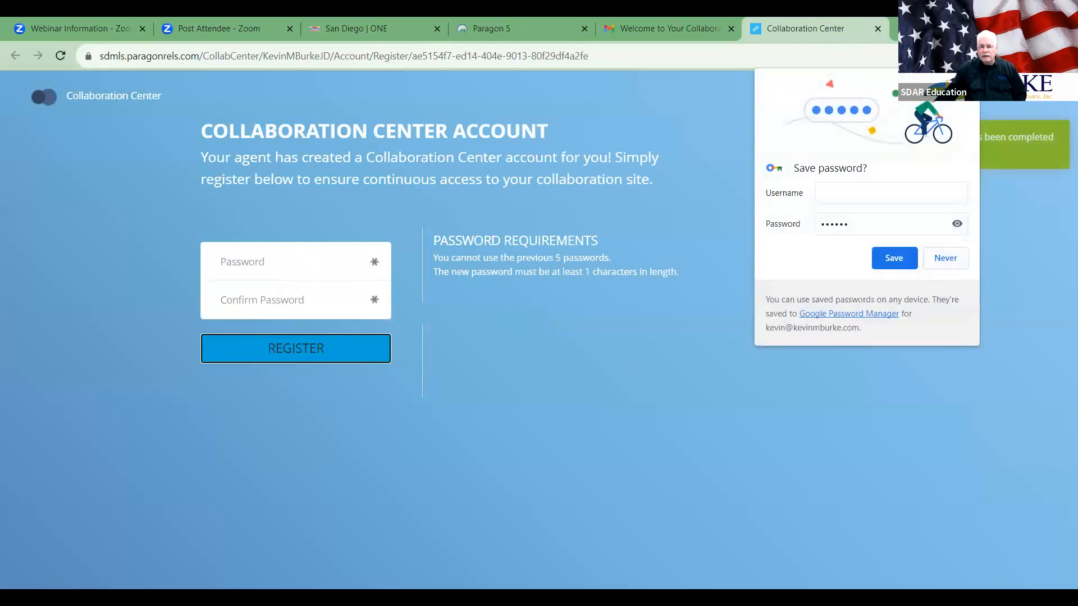
left_click(595, 409)
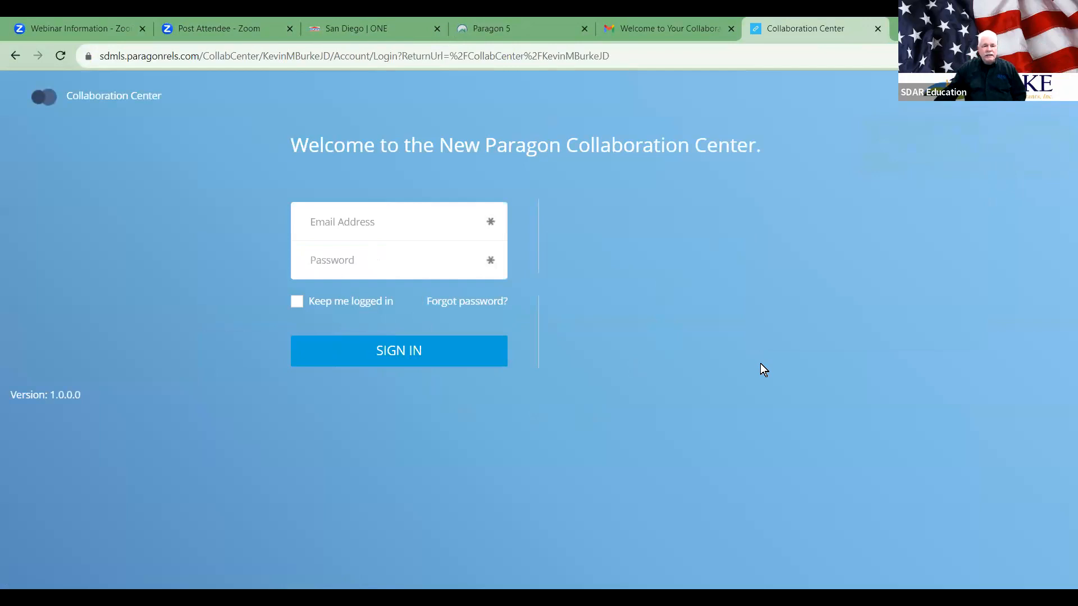
Step: Sign in with the account's e-mail and password to open the client dashboard
left_click(383, 225)
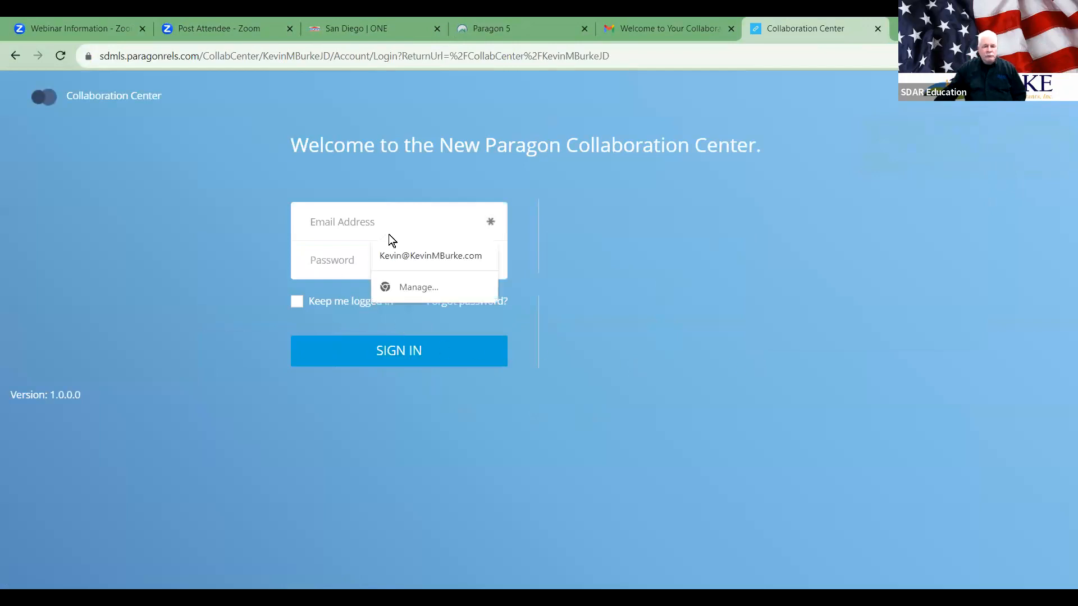
left_click(396, 250)
type("••••••")
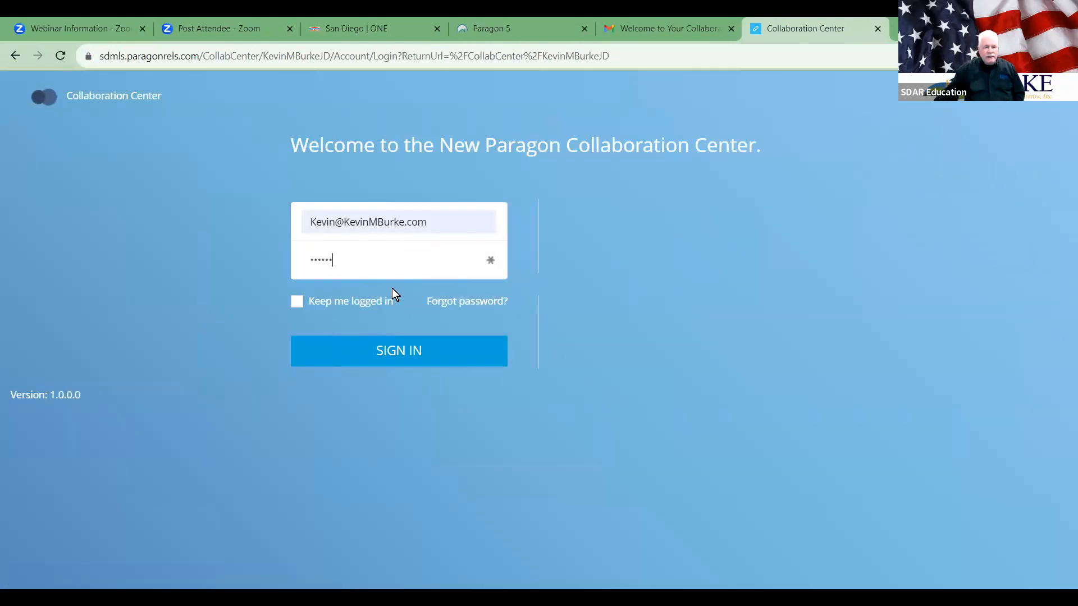
left_click(397, 349)
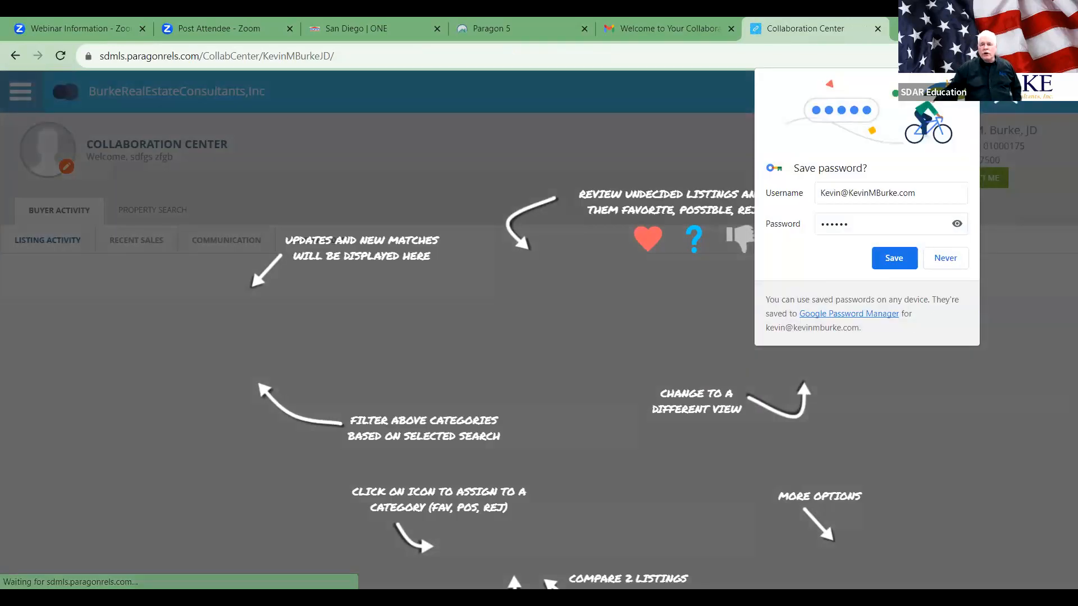
left_click(960, 355)
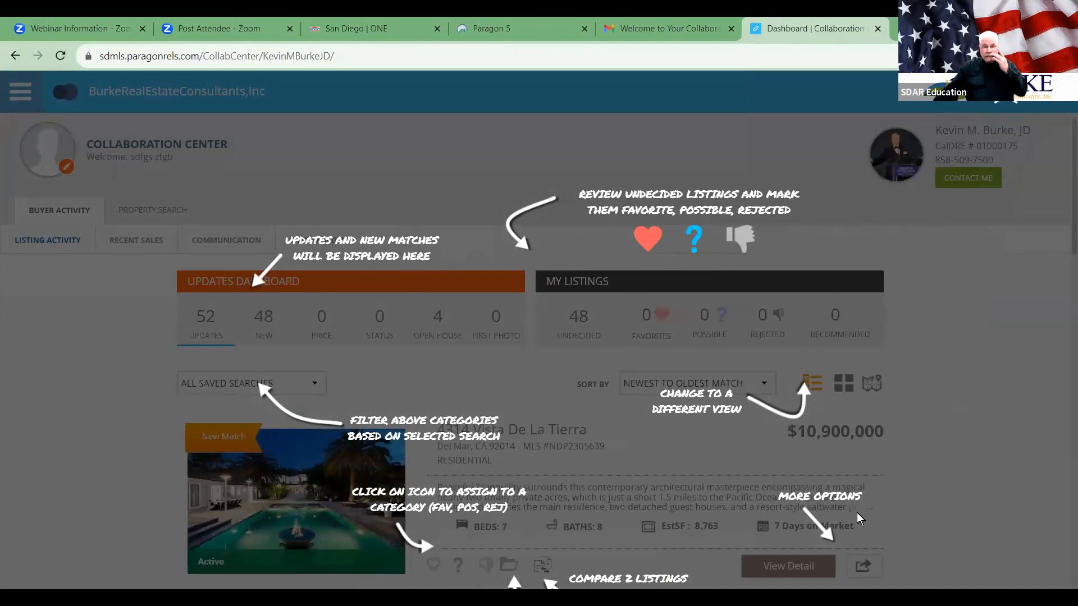
left_click(948, 111)
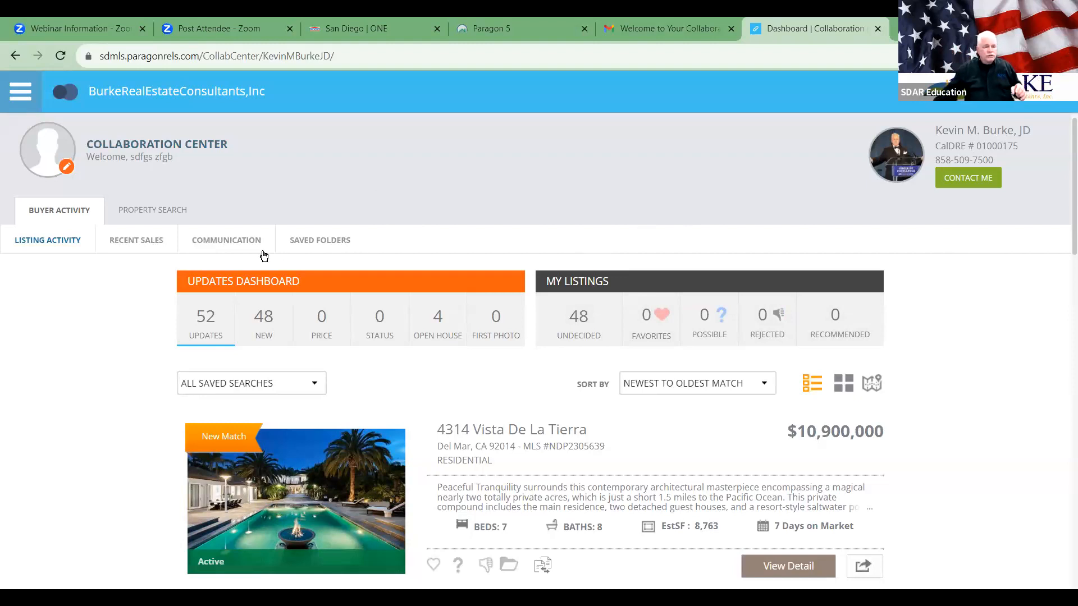
left_click(135, 244)
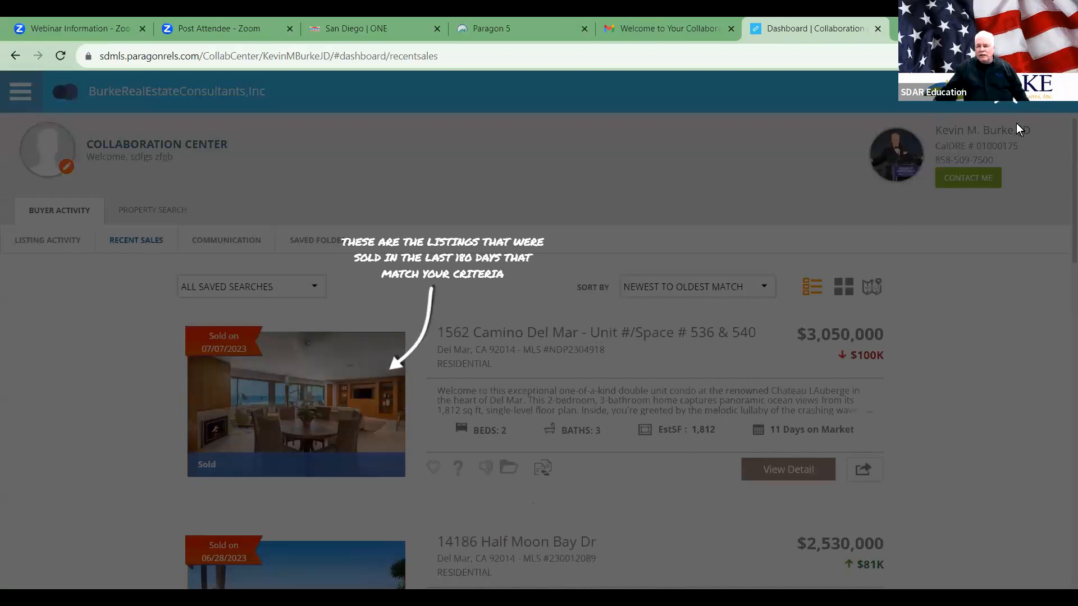
Step: Close the Recent Sales tips, look through Communication and Saved Folders, then return to Listing Activity
left_click(1005, 94)
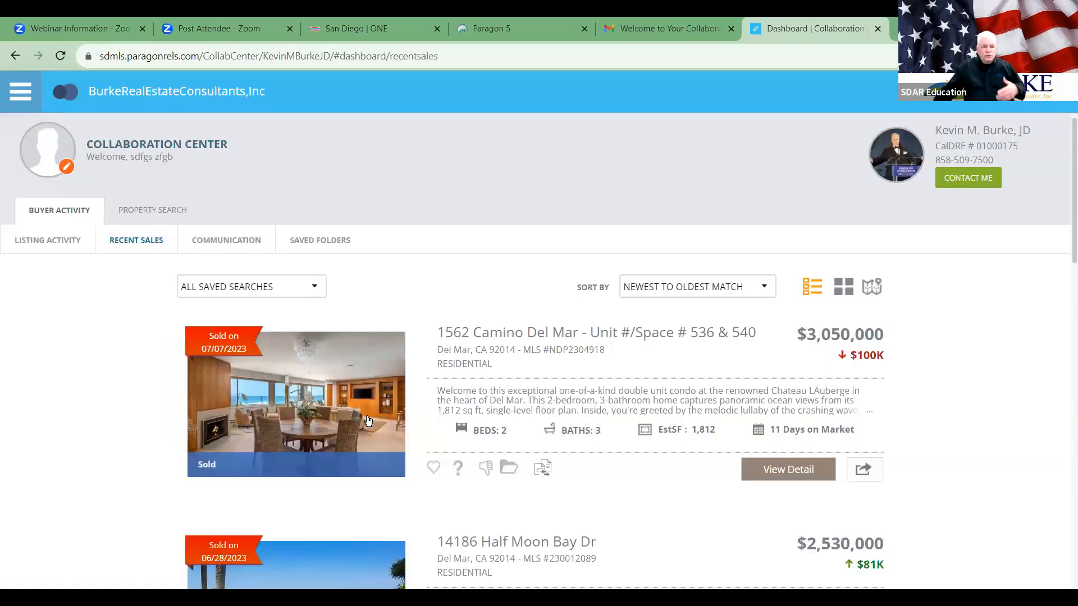
scroll(492, 380, "down", 9)
scroll(493, 376, "up", 10)
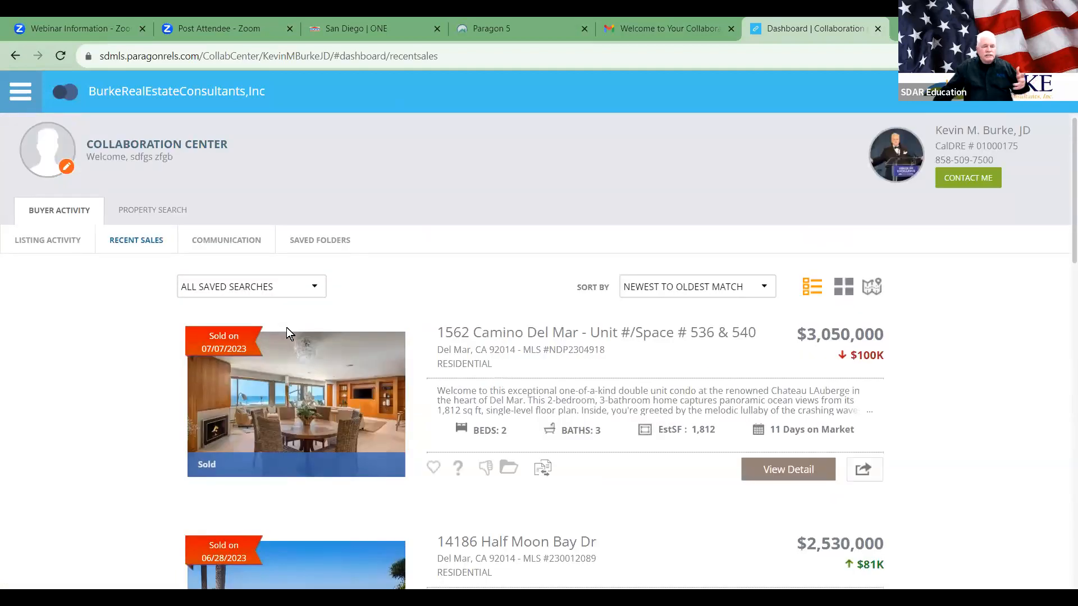
left_click(234, 242)
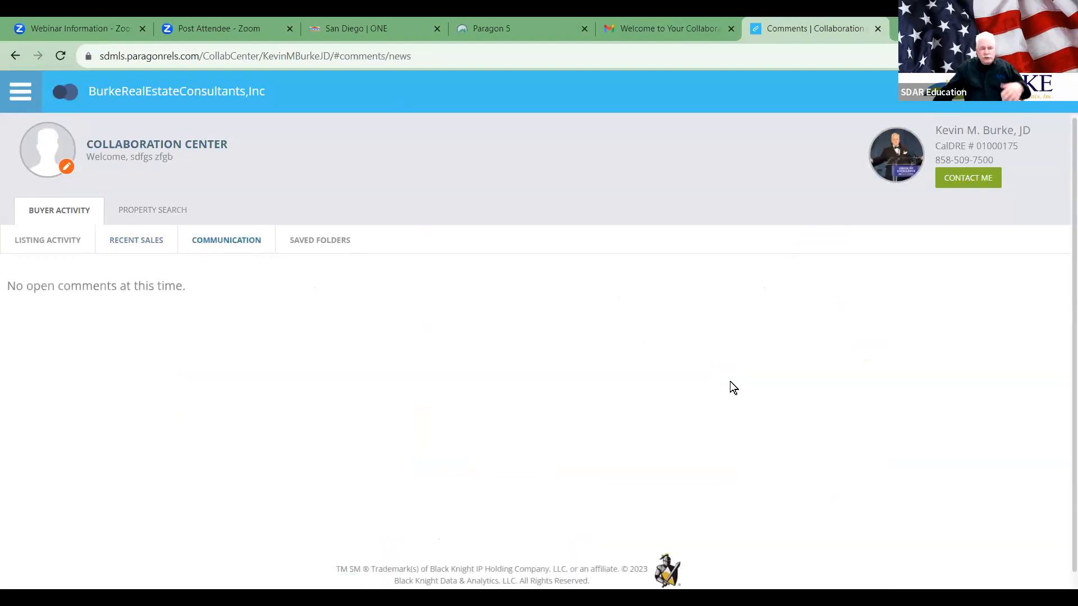
left_click(309, 243)
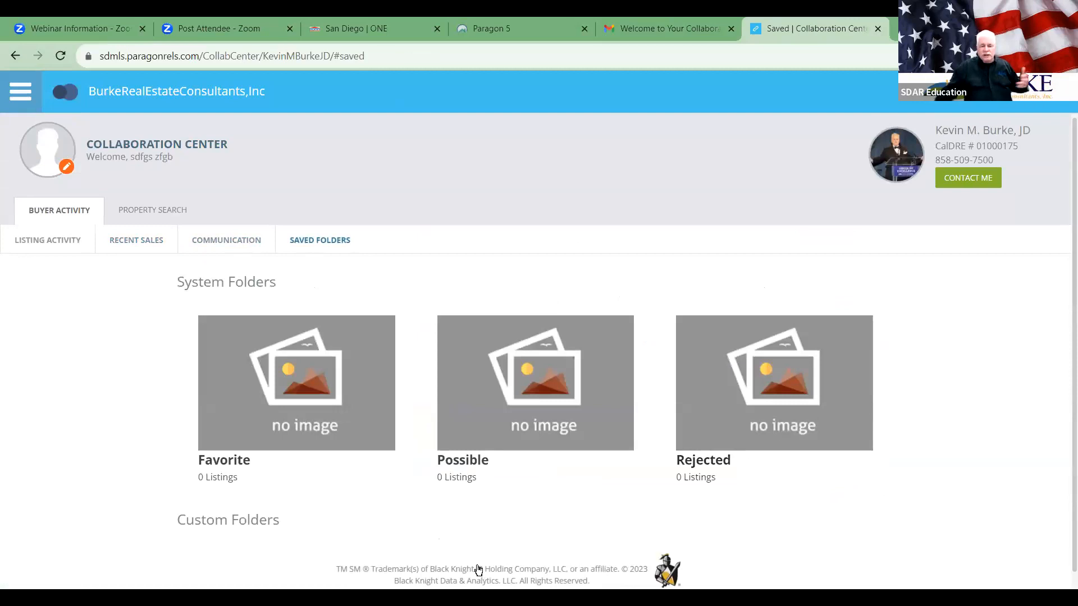
left_click(63, 242)
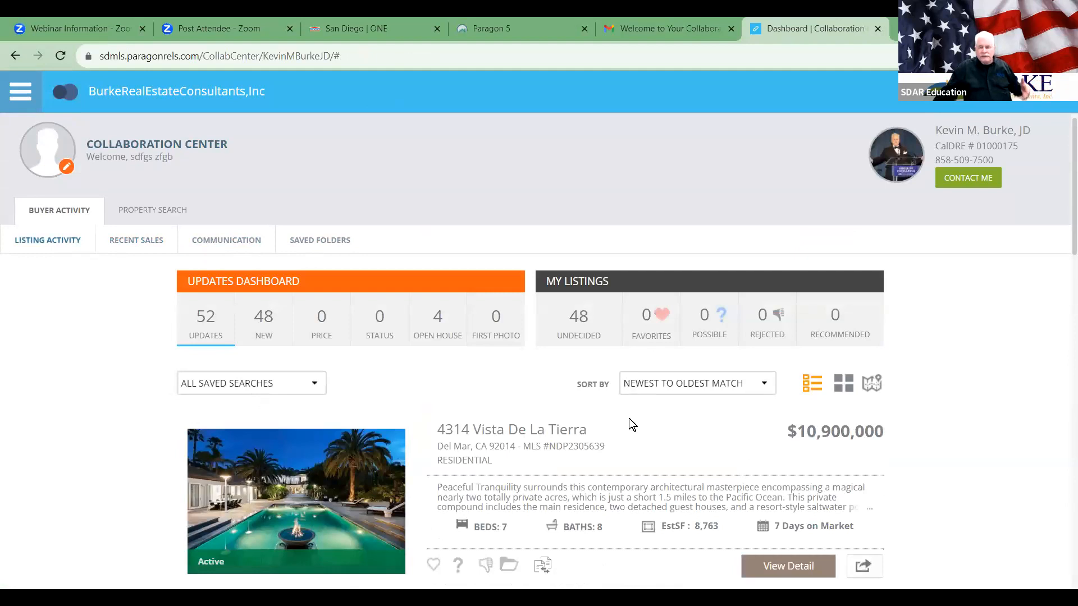
scroll(628, 419, "down", 3)
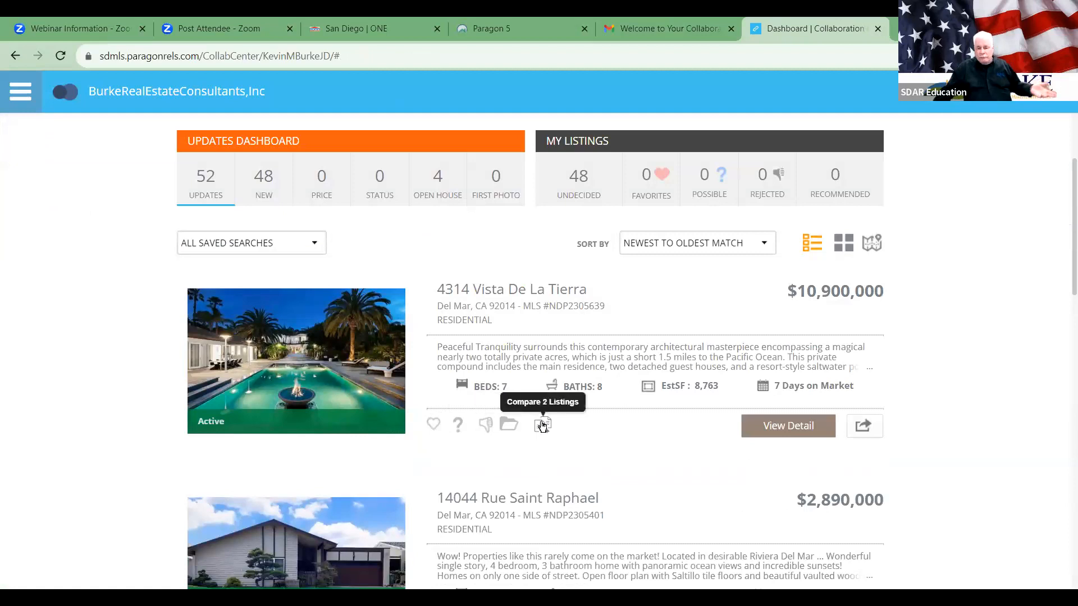
left_click(434, 426)
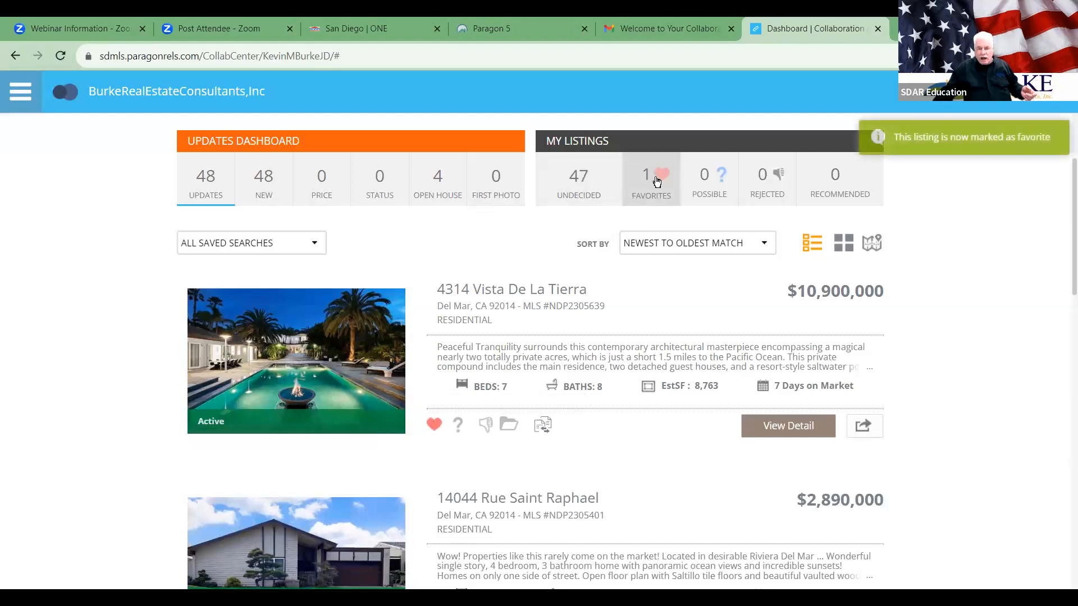
scroll(608, 379, "down", 3)
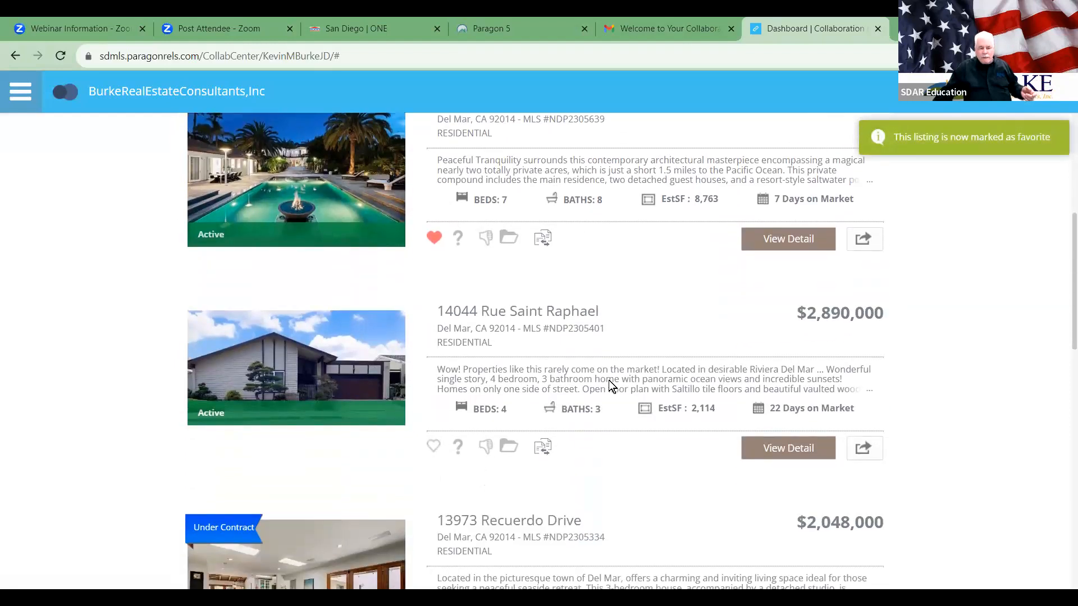
left_click(458, 445)
scroll(654, 233, "up", 3)
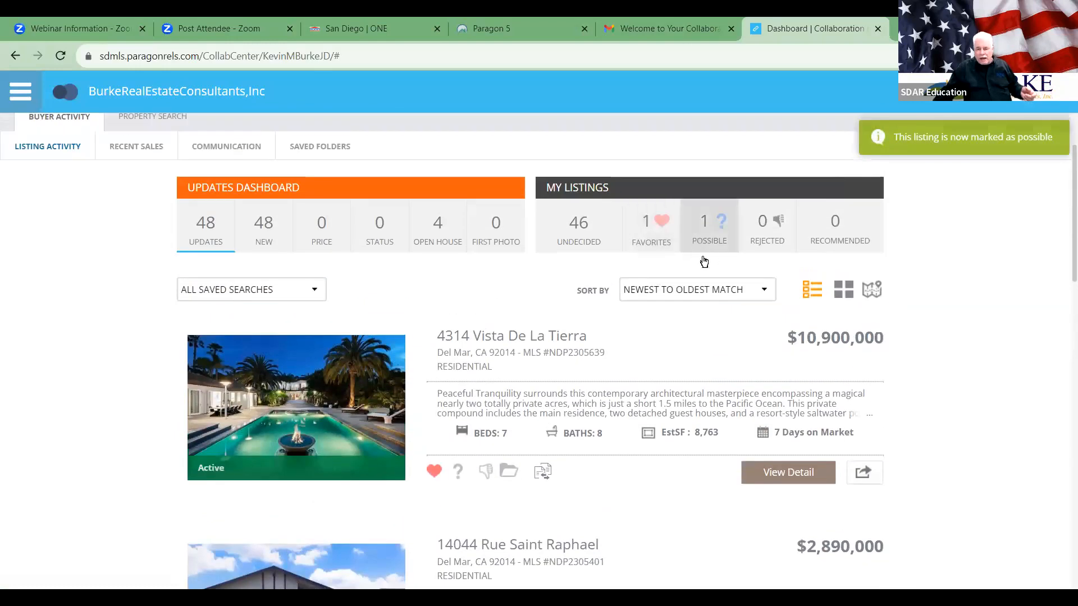
scroll(690, 337, "down", 3)
scroll(682, 417, "down", 5)
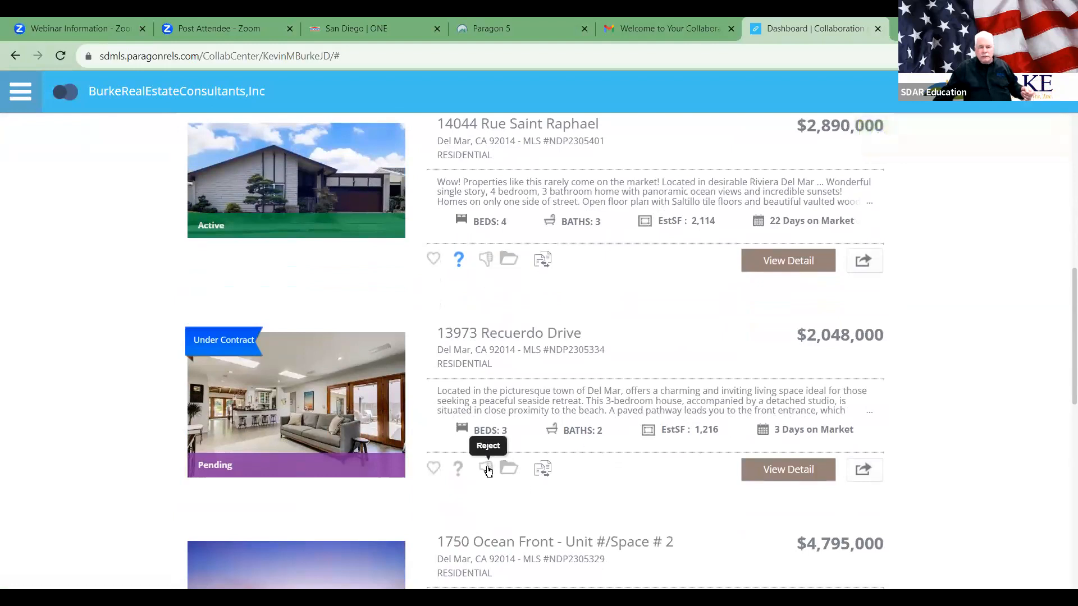
left_click(486, 468)
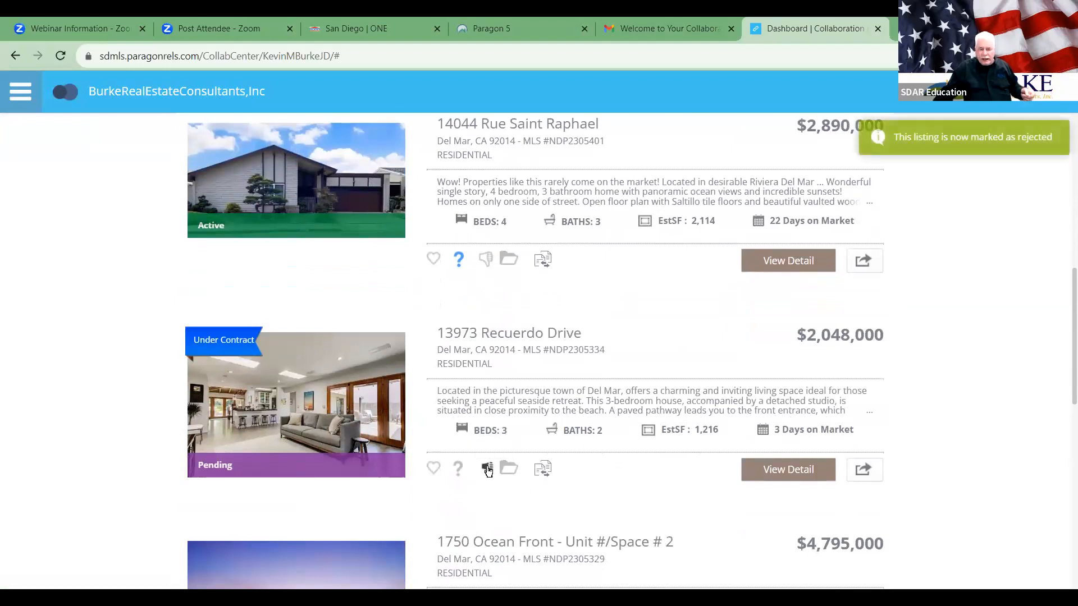
scroll(635, 313, "up", 9)
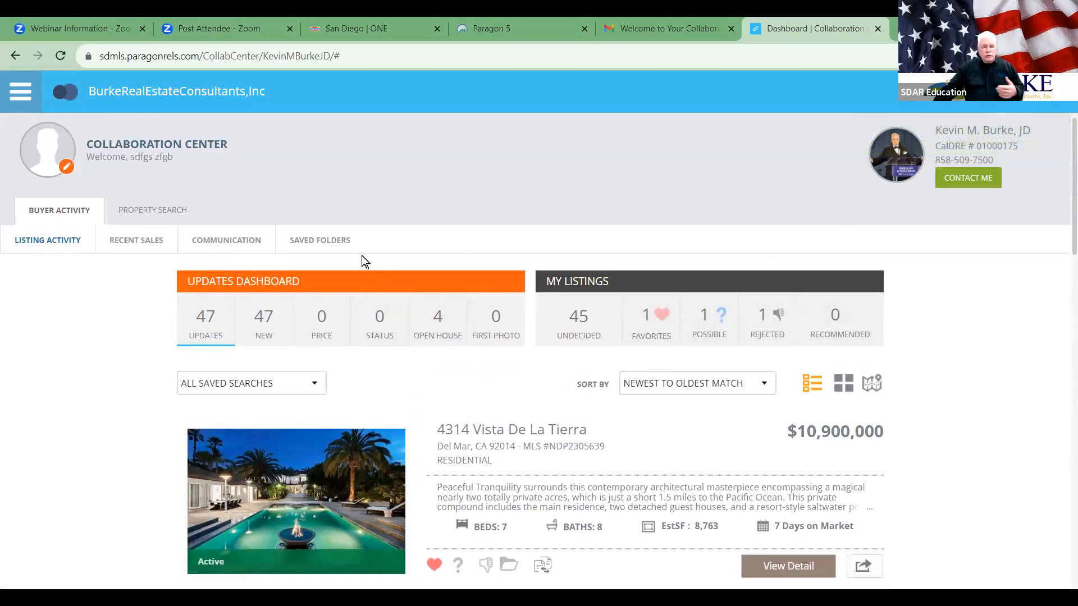
left_click(563, 312)
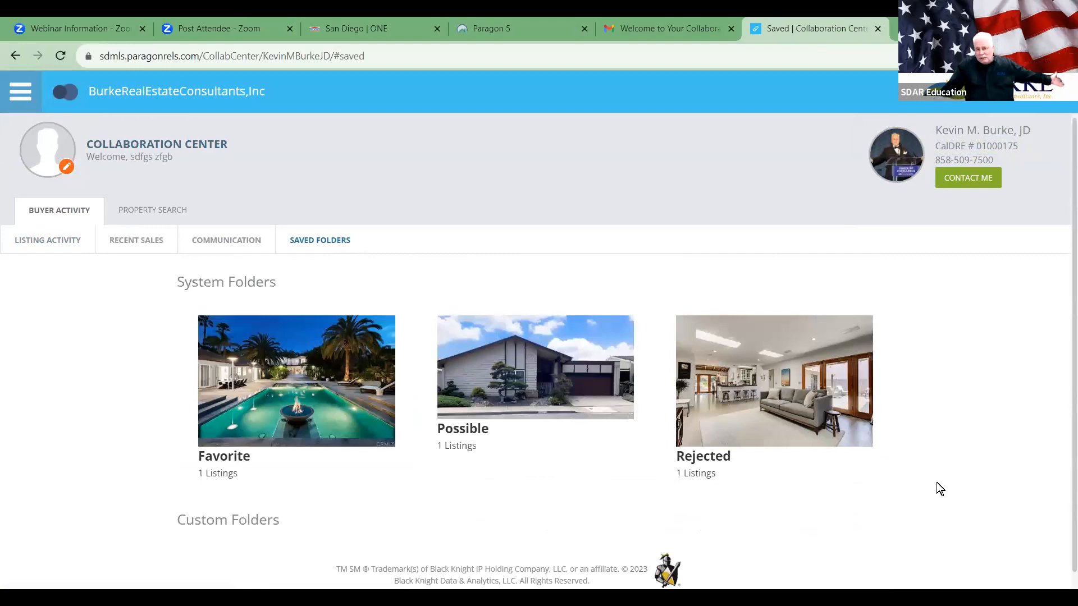
scroll(936, 483, "down", 1)
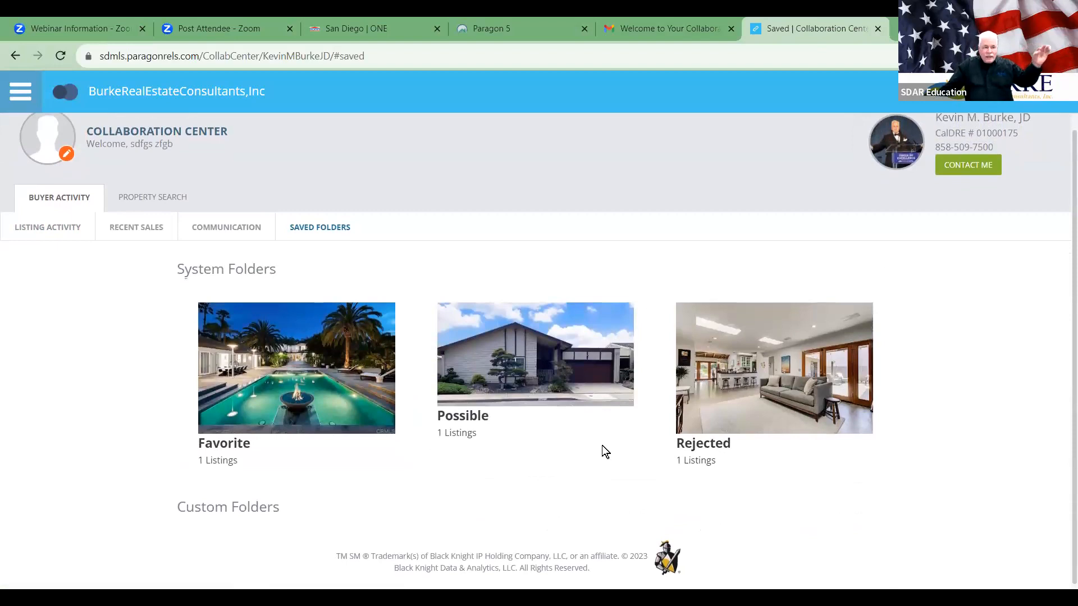
left_click(37, 225)
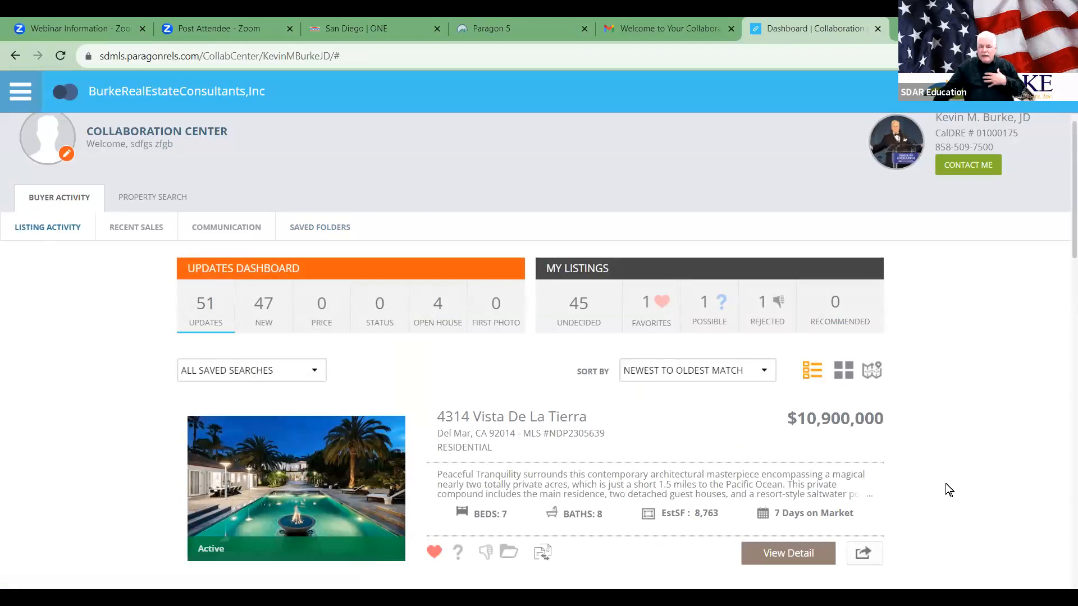
left_click(868, 554)
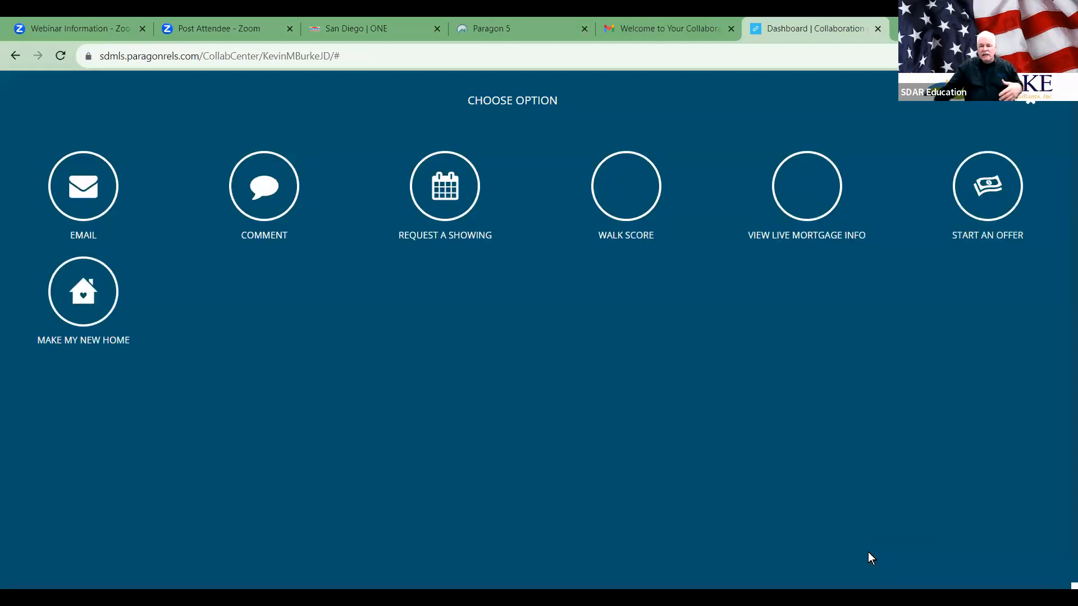
left_click(91, 191)
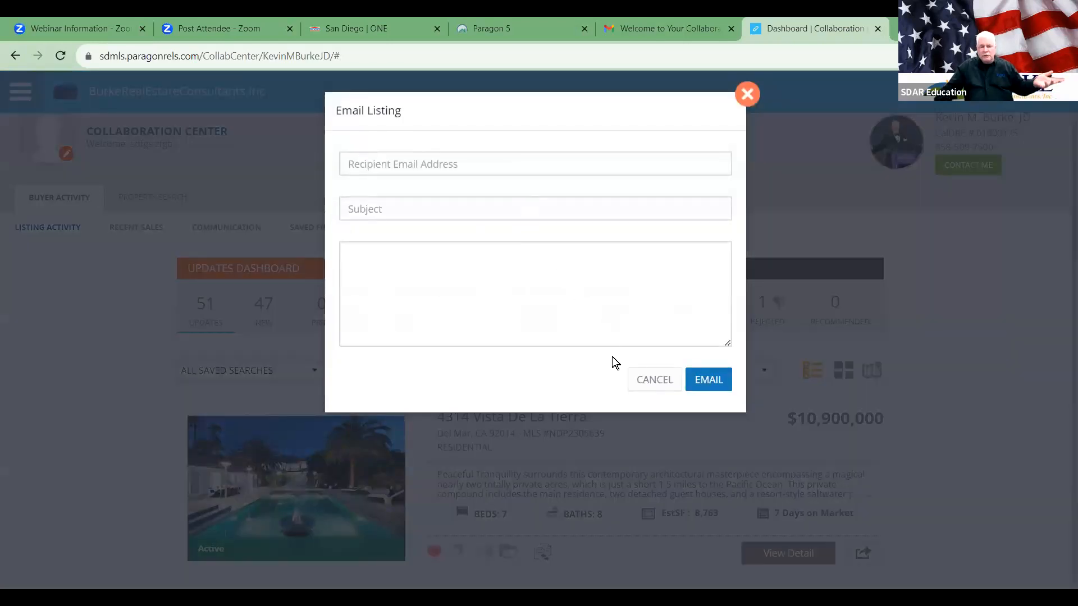
left_click(636, 379)
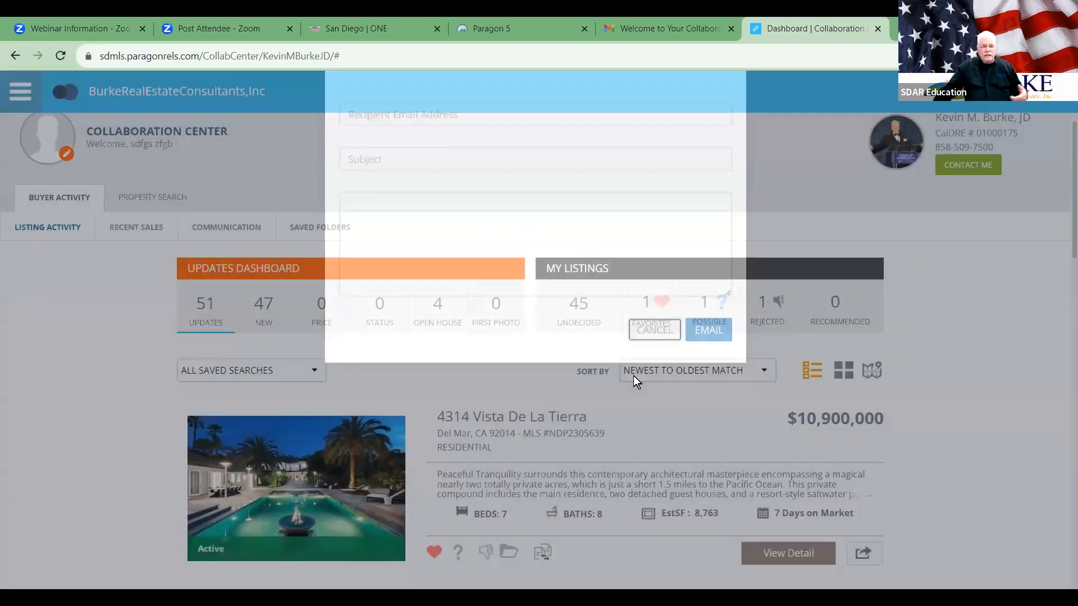
left_click(864, 553)
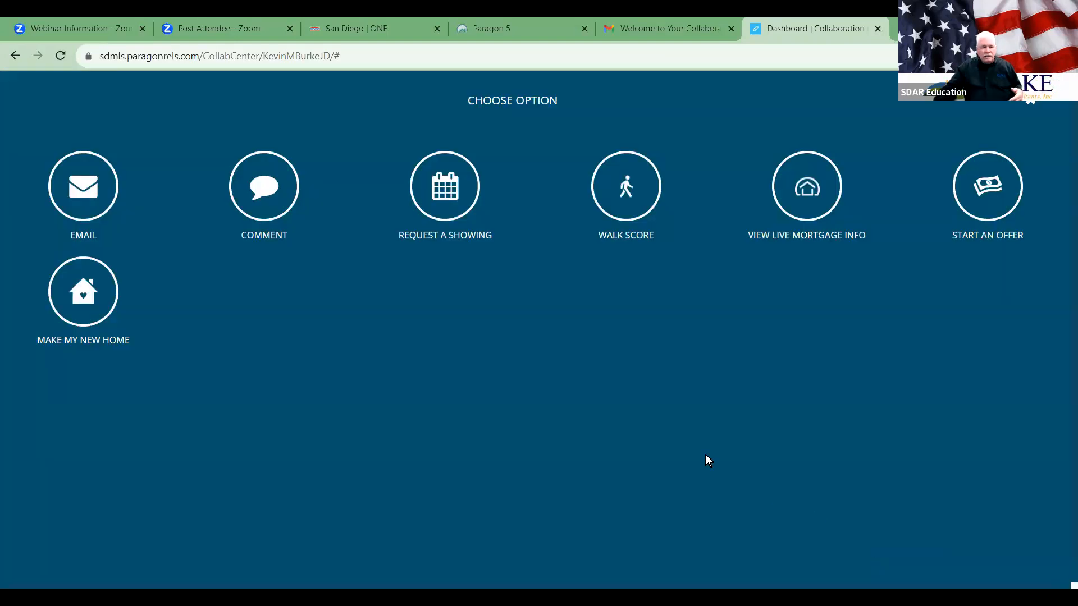
left_click(279, 188)
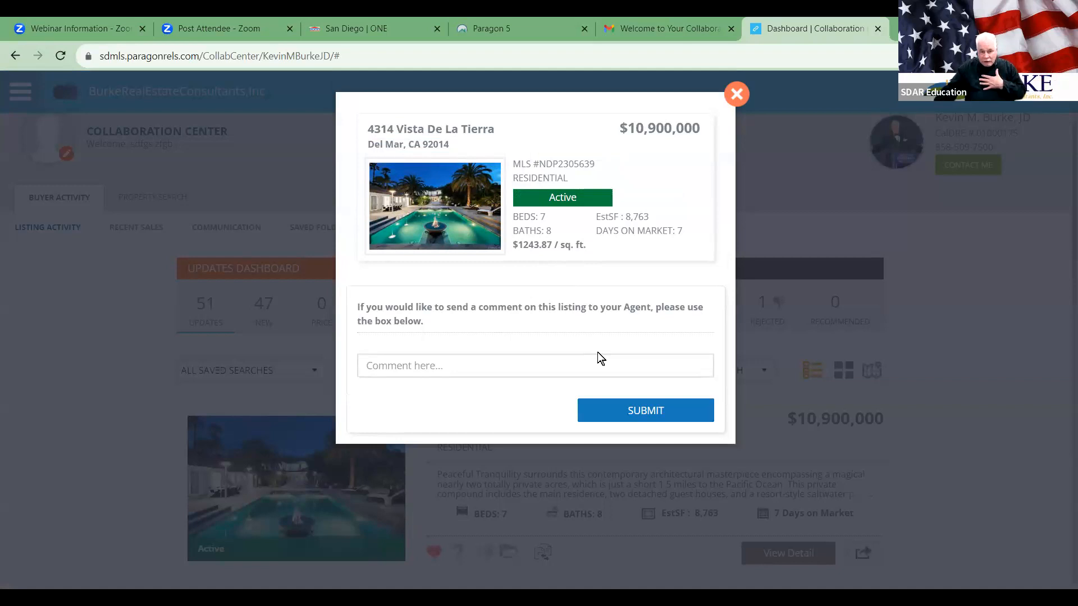
left_click(736, 94)
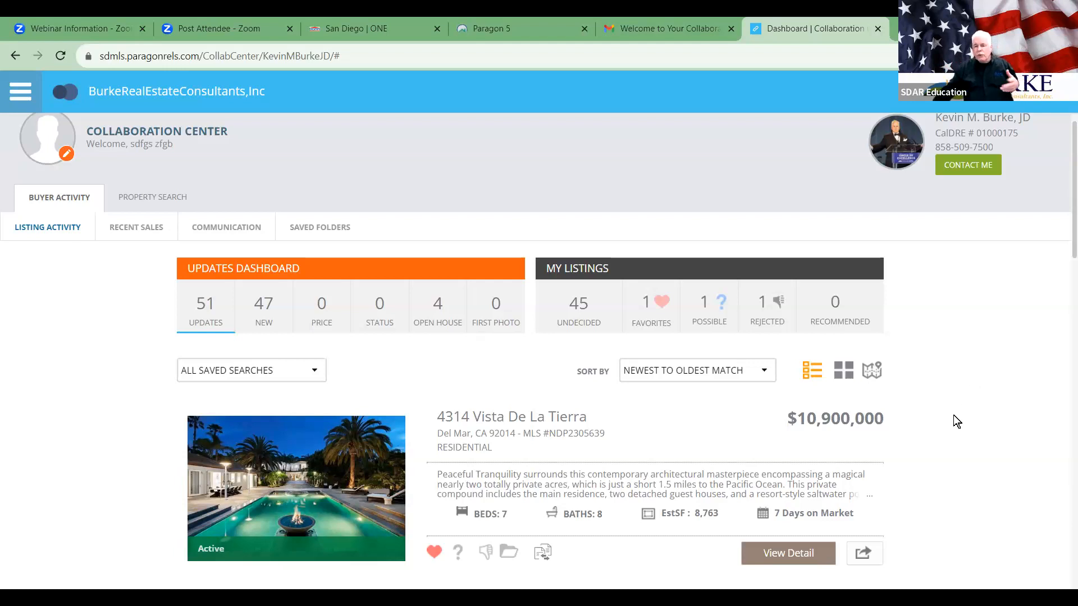
left_click(864, 551)
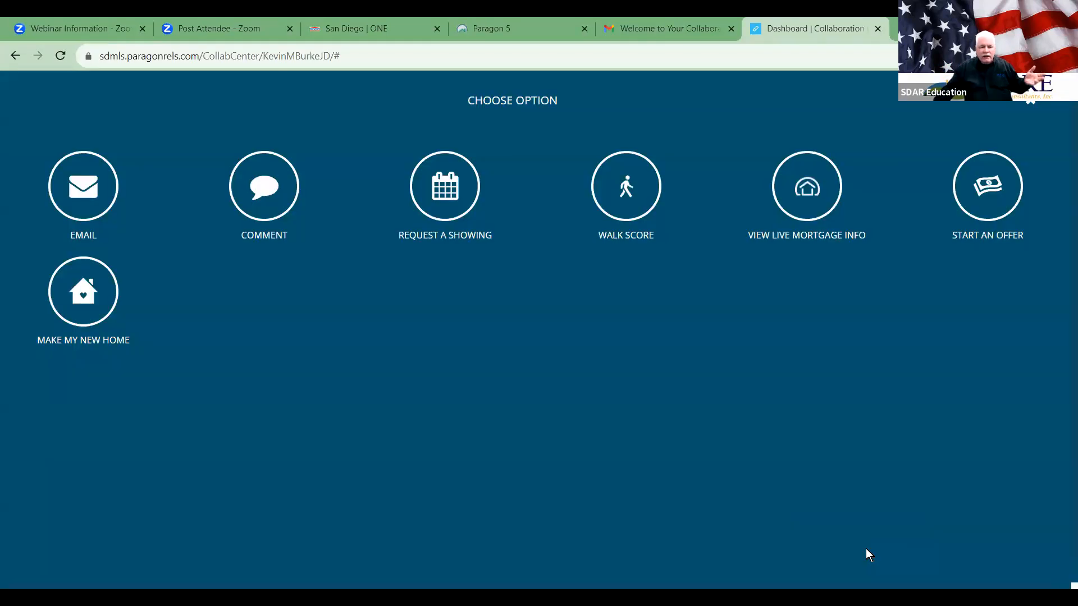
left_click(446, 178)
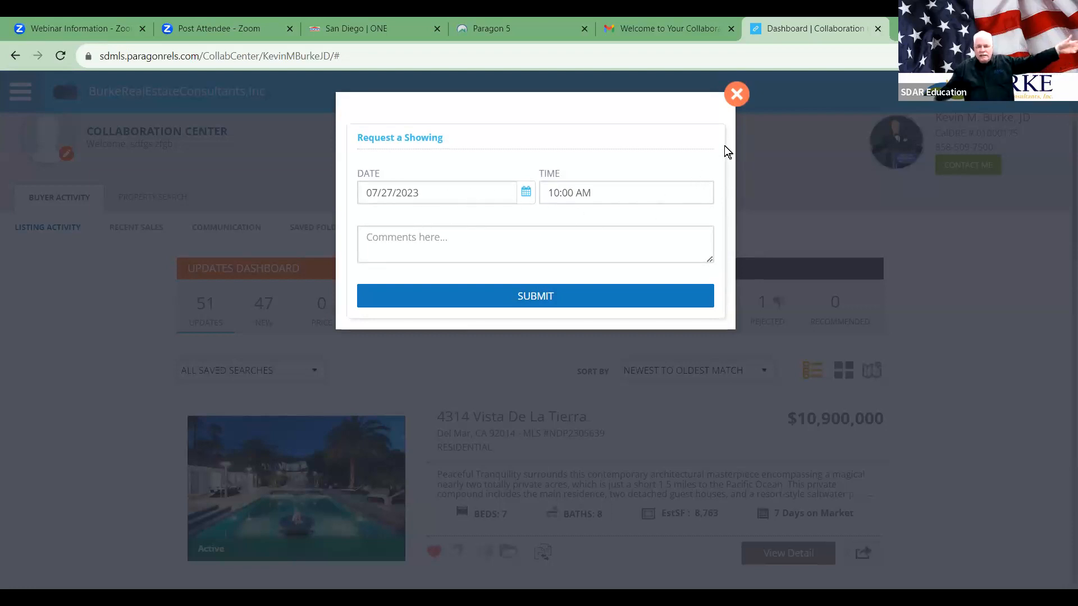
left_click(736, 95)
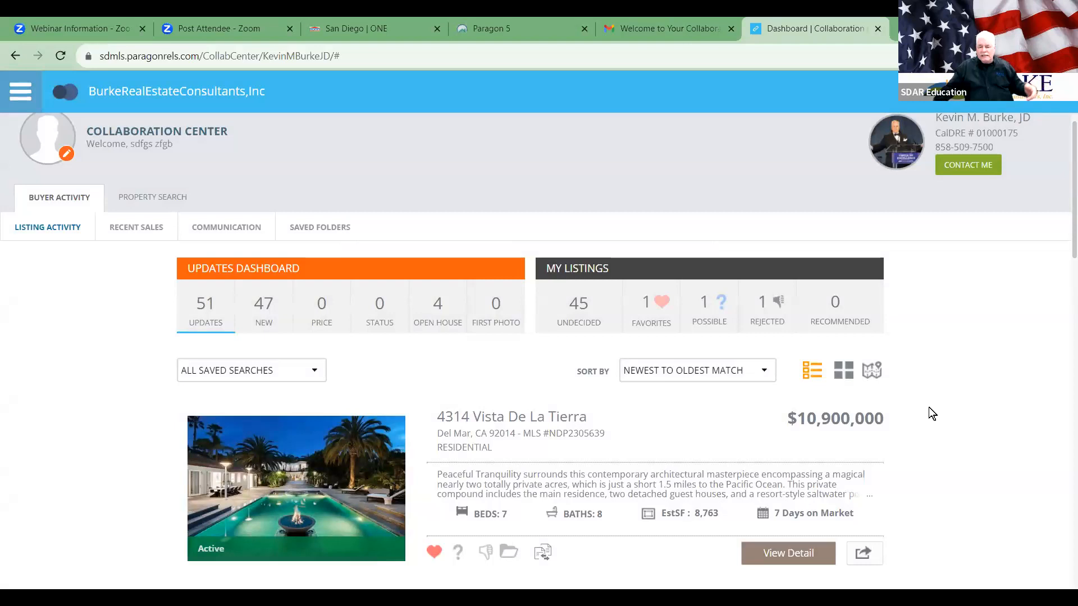
Step: Open the listing's Walk Score page (Car-Dependent 7, Bike Score 3), then return to the Dashboard tab
left_click(866, 549)
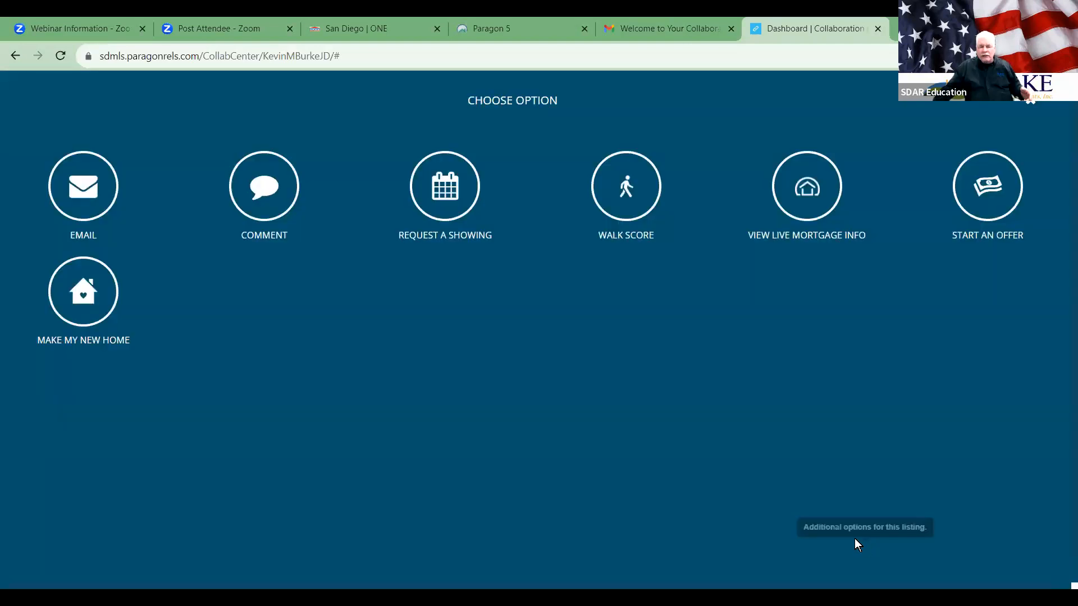
left_click(631, 187)
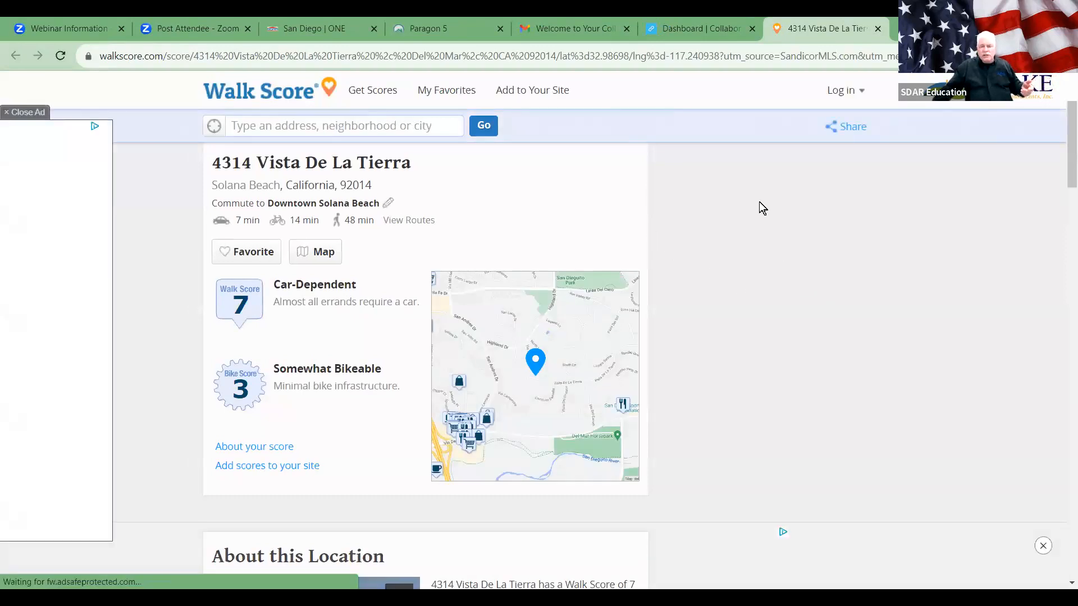
left_click(713, 28)
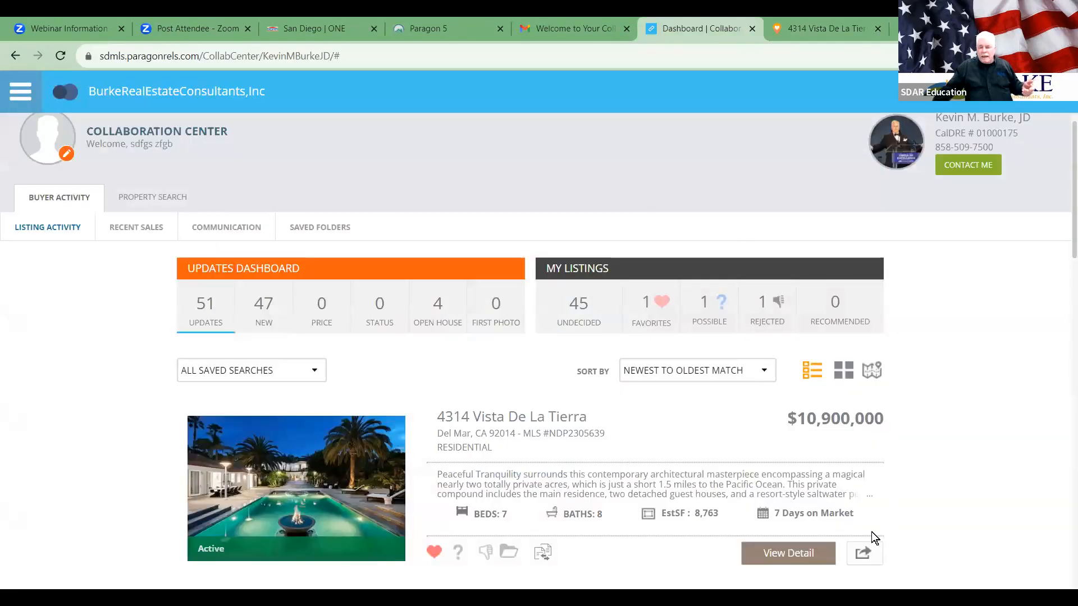
left_click(860, 554)
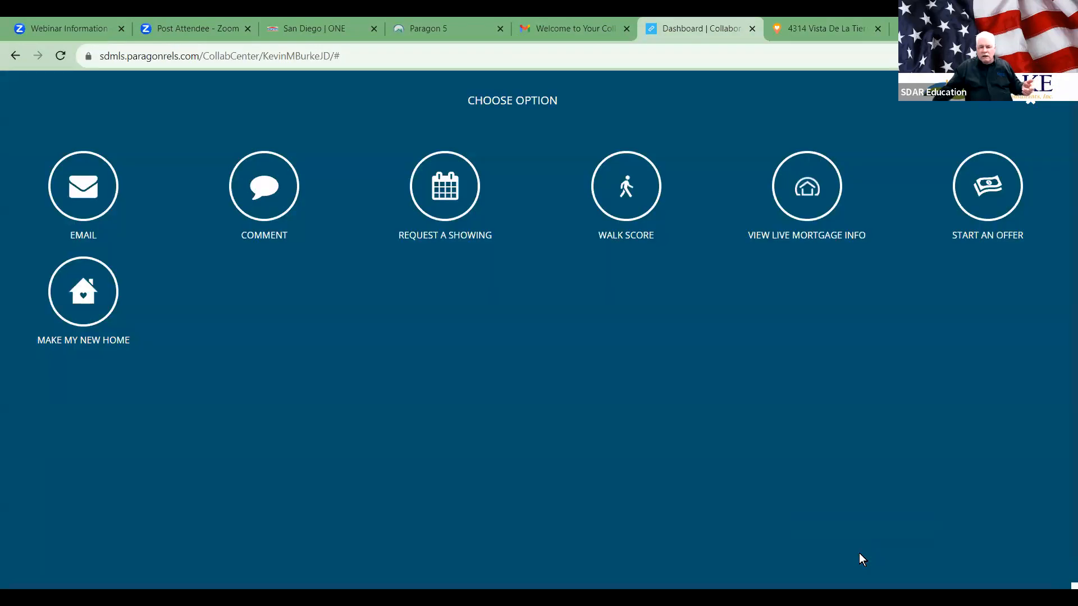
Step: Review RatePlug's $69,910 monthly estimate (30-year fixed, 20% down), then close the RatePlug and Walk Score tabs
left_click(805, 187)
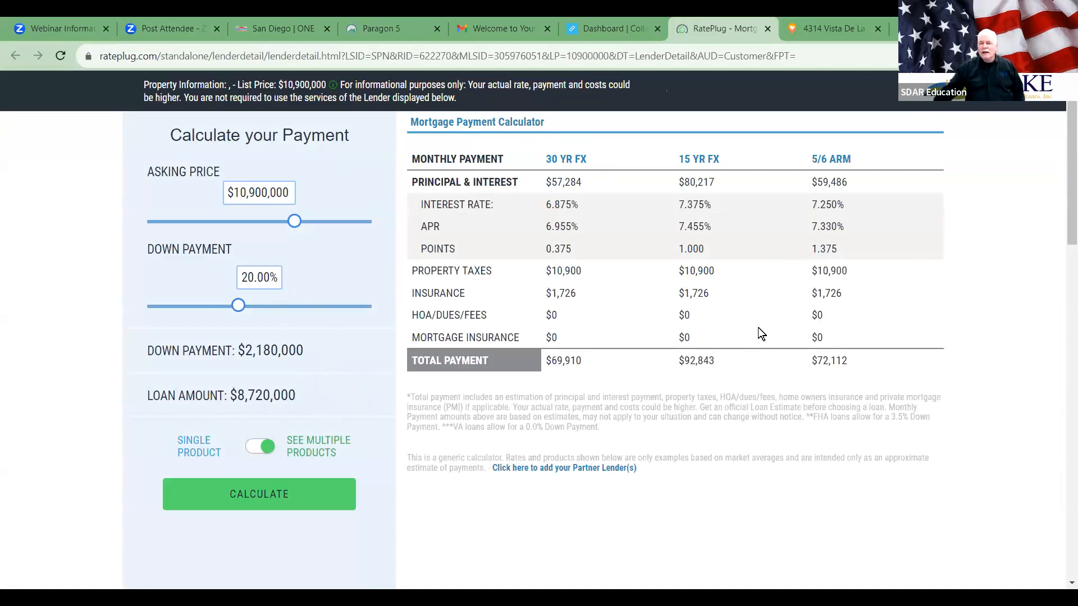
left_click(767, 29)
left_click(767, 29)
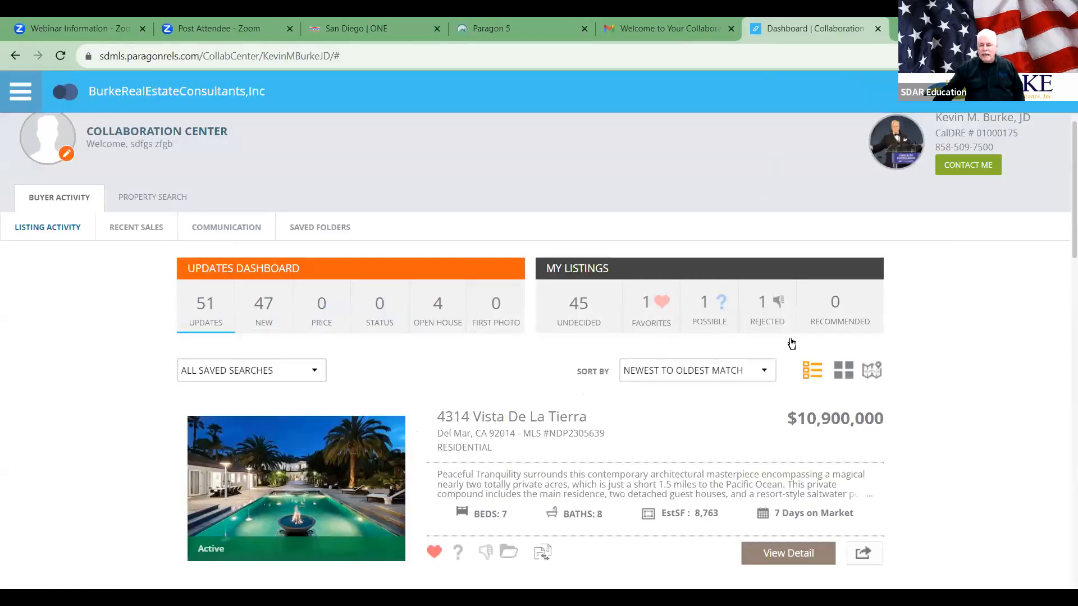
left_click(866, 552)
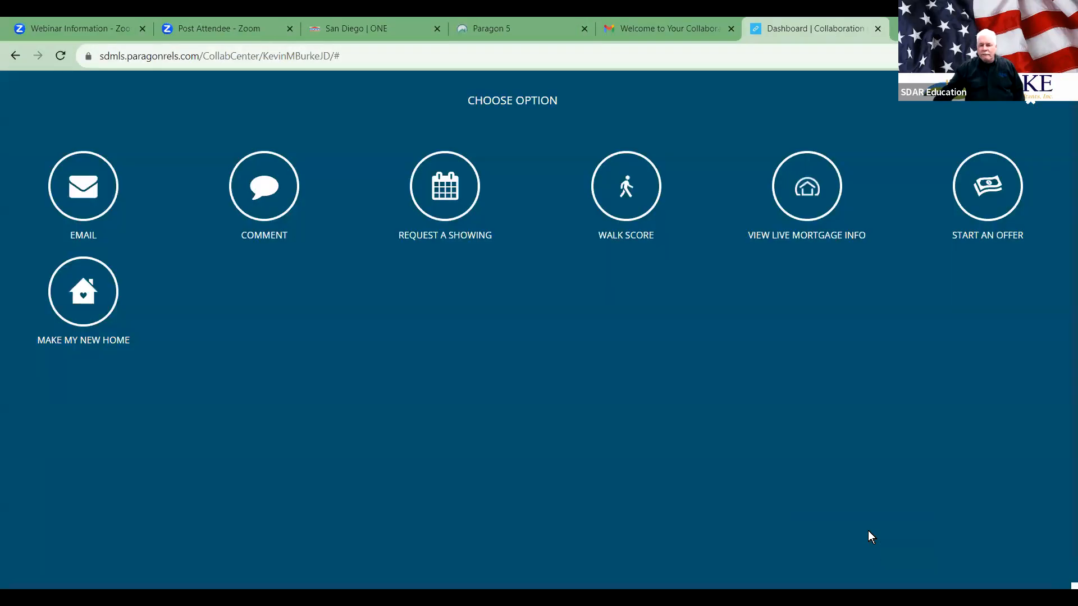
left_click(987, 180)
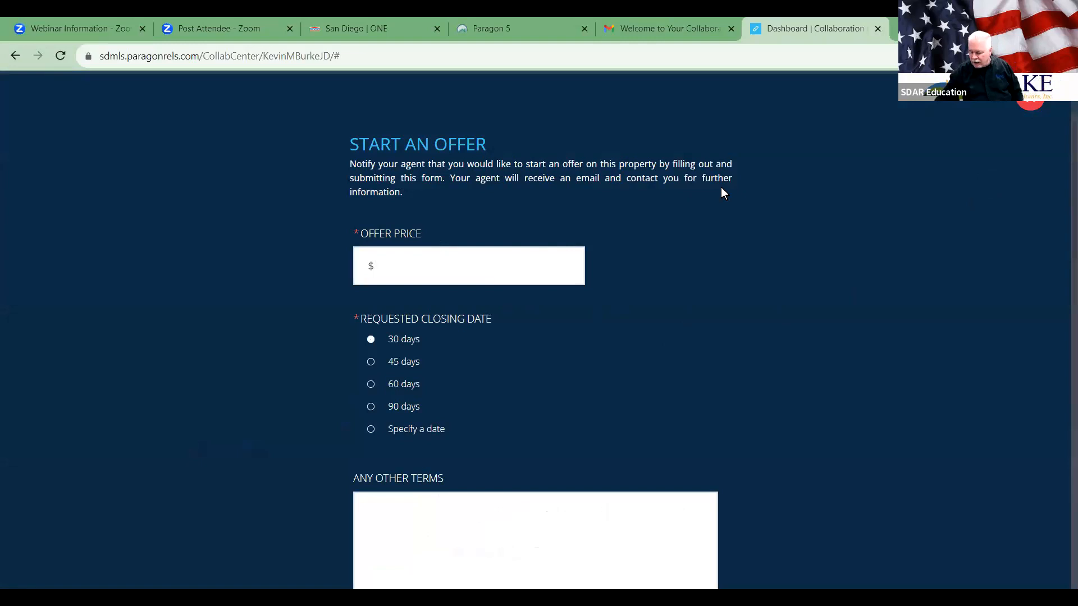
type("10,00")
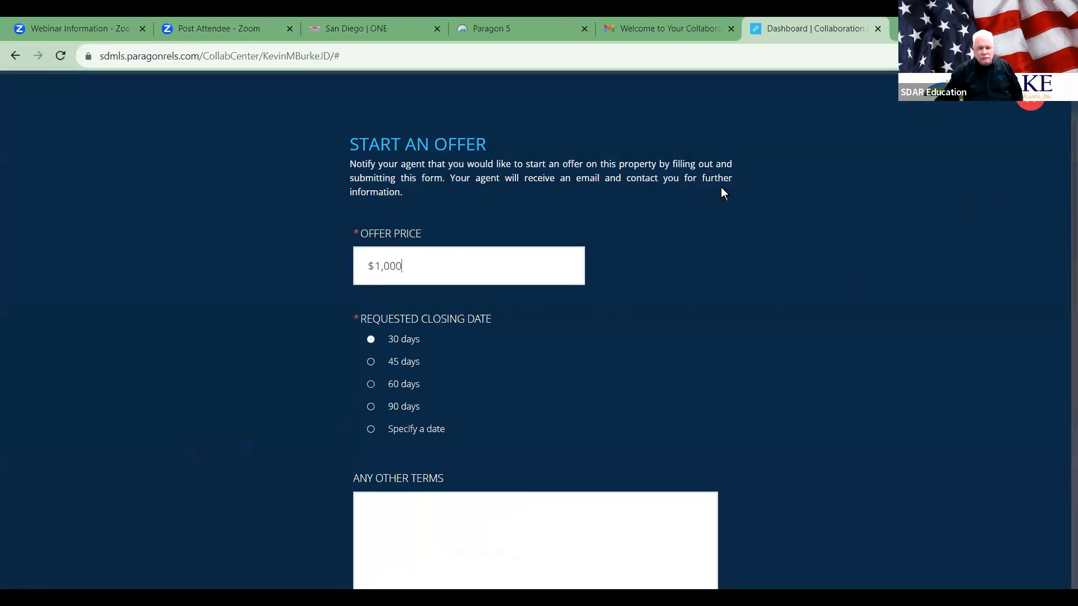
type("0,000")
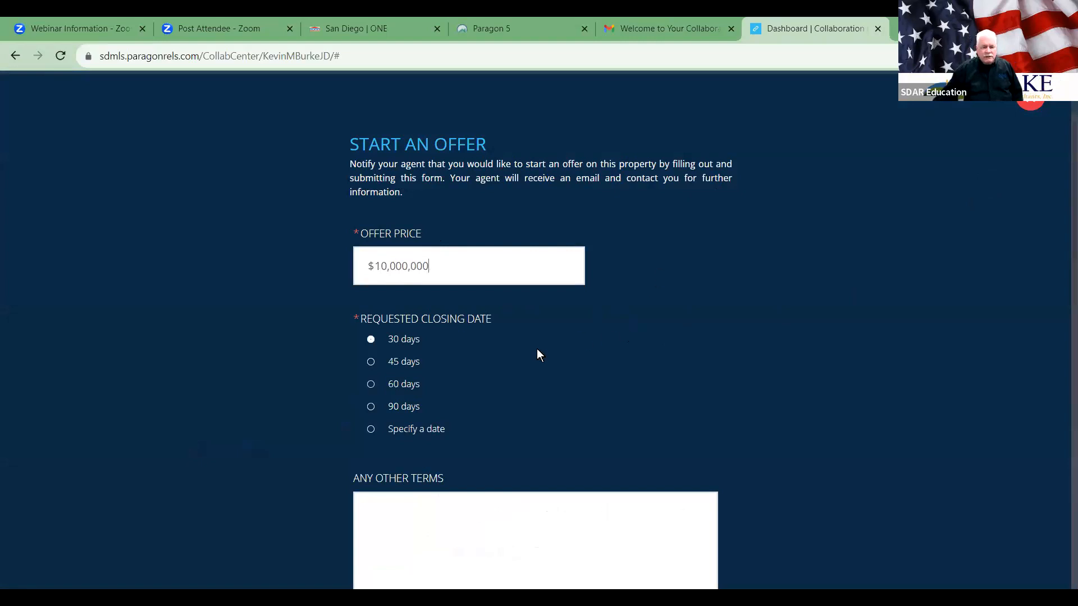
scroll(585, 337, "down", 4)
left_click(565, 312)
type("oink[oin")
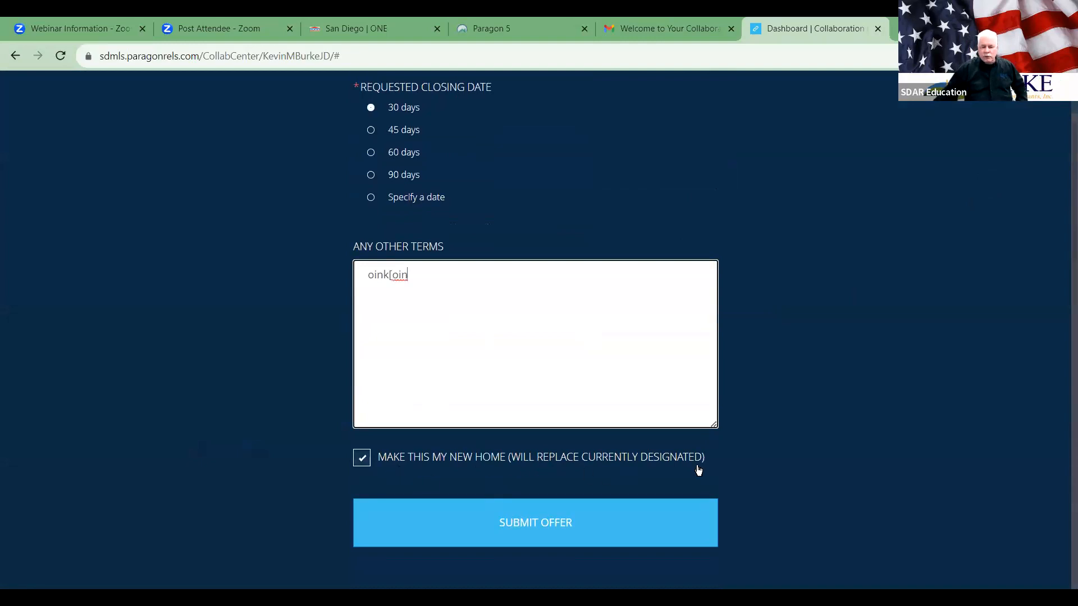
scroll(699, 470, "up", 4)
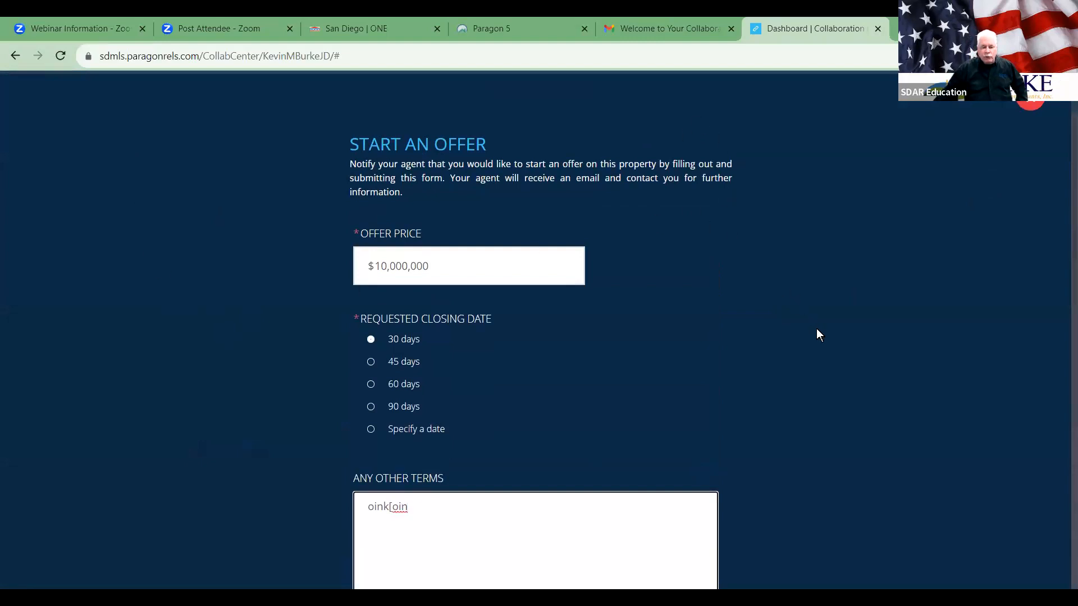
scroll(817, 335, "down", 4)
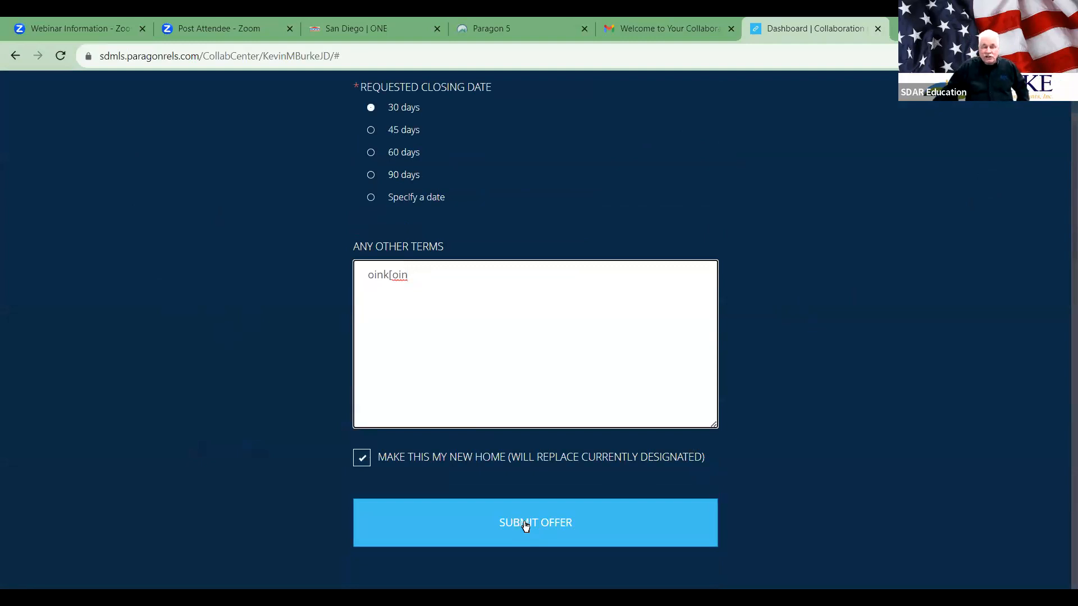
left_click(525, 521)
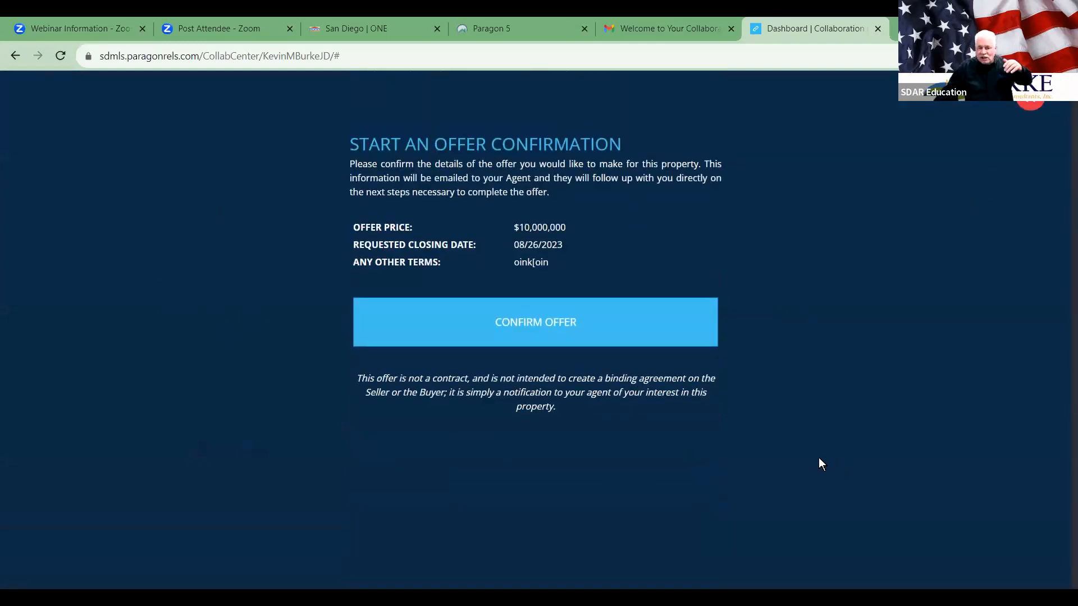
left_click(538, 332)
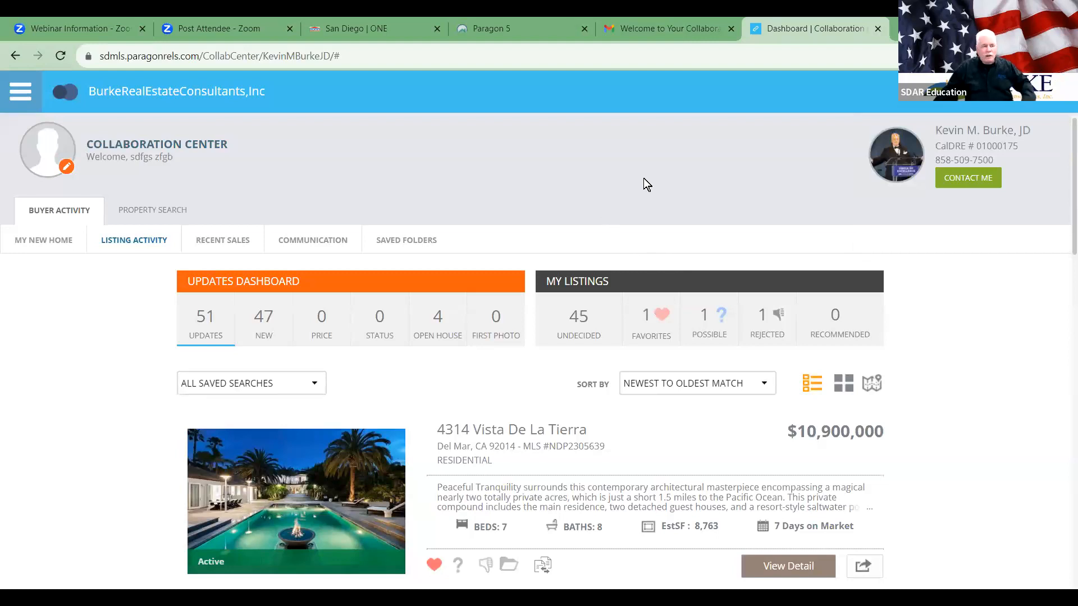
left_click(48, 241)
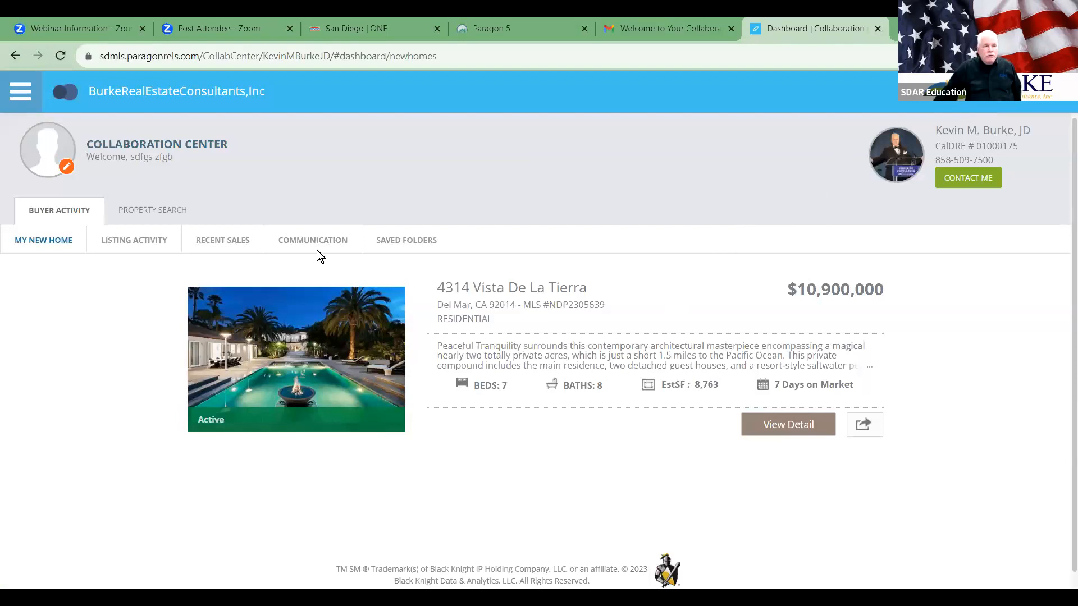
left_click(134, 211)
left_click(560, 460)
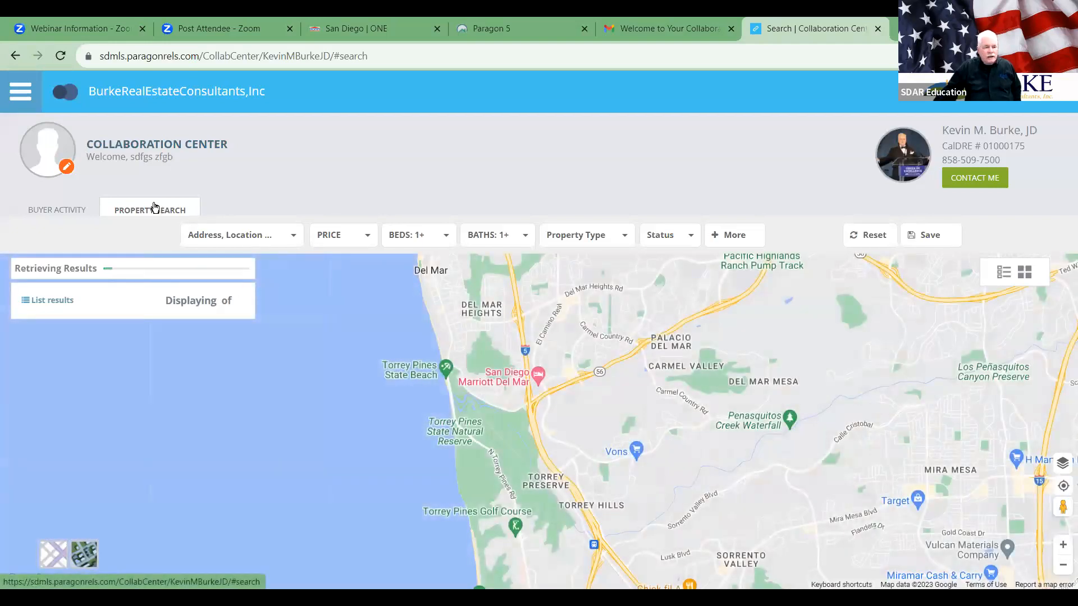
left_click(56, 213)
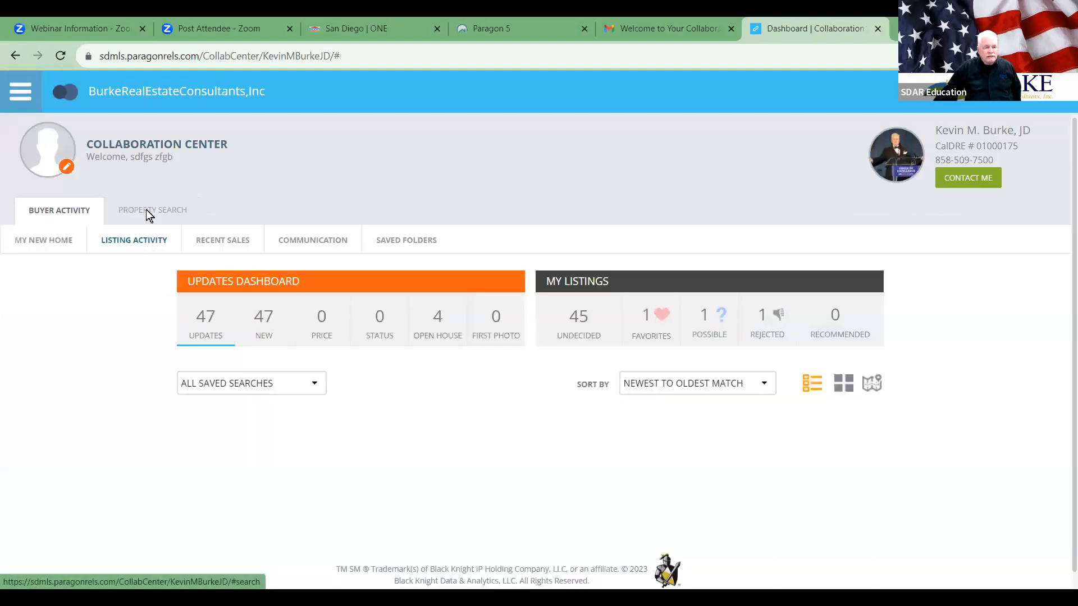
left_click(147, 213)
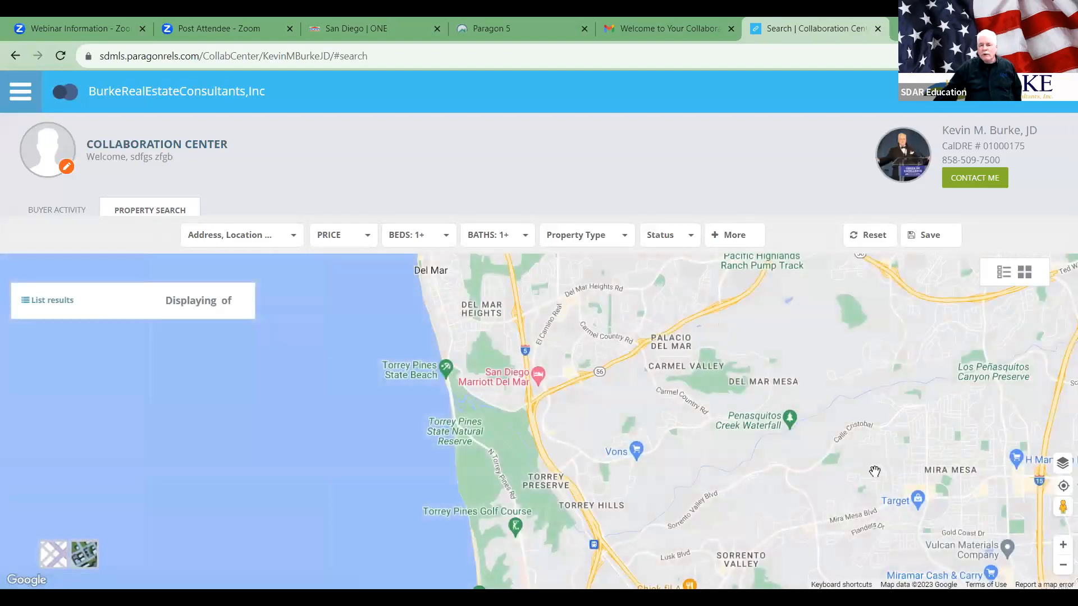
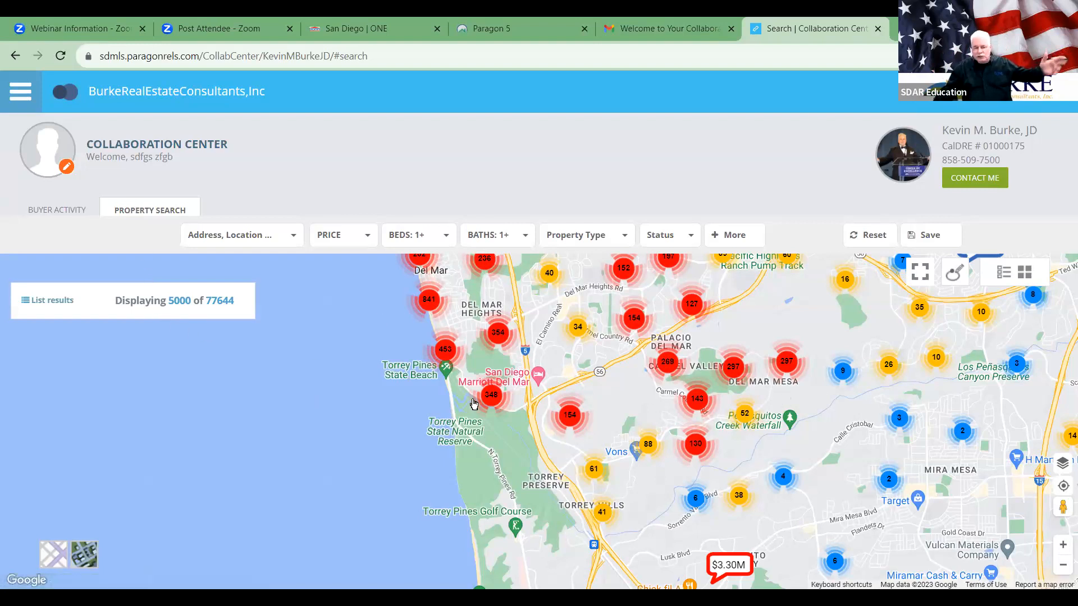
Step: Set the maximum listing price to $1,000,000, then zoom the map out and back in
left_click(344, 240)
left_click(540, 313)
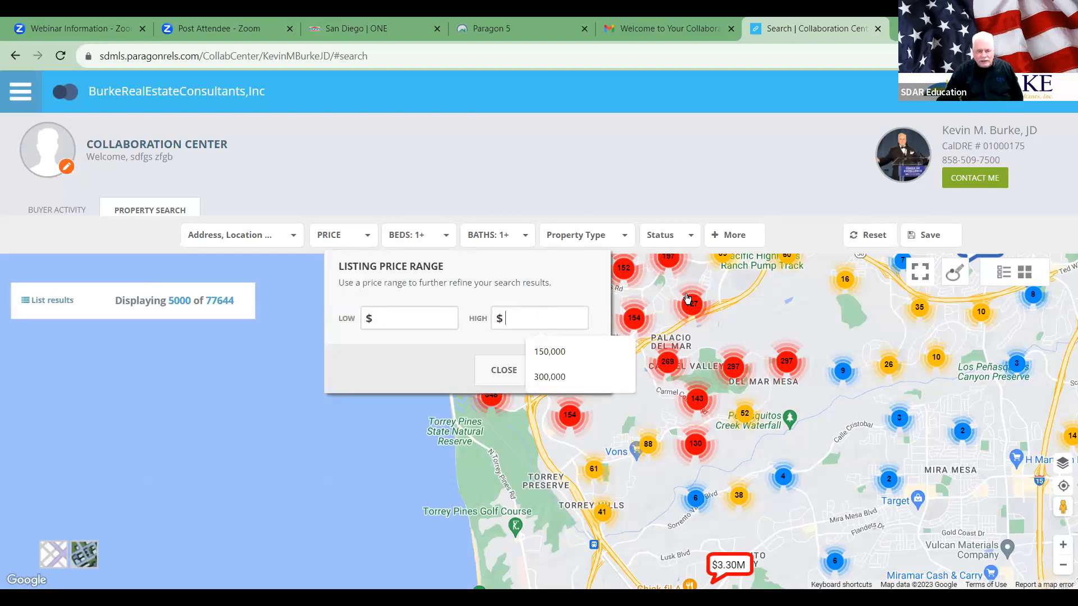
type("1000000")
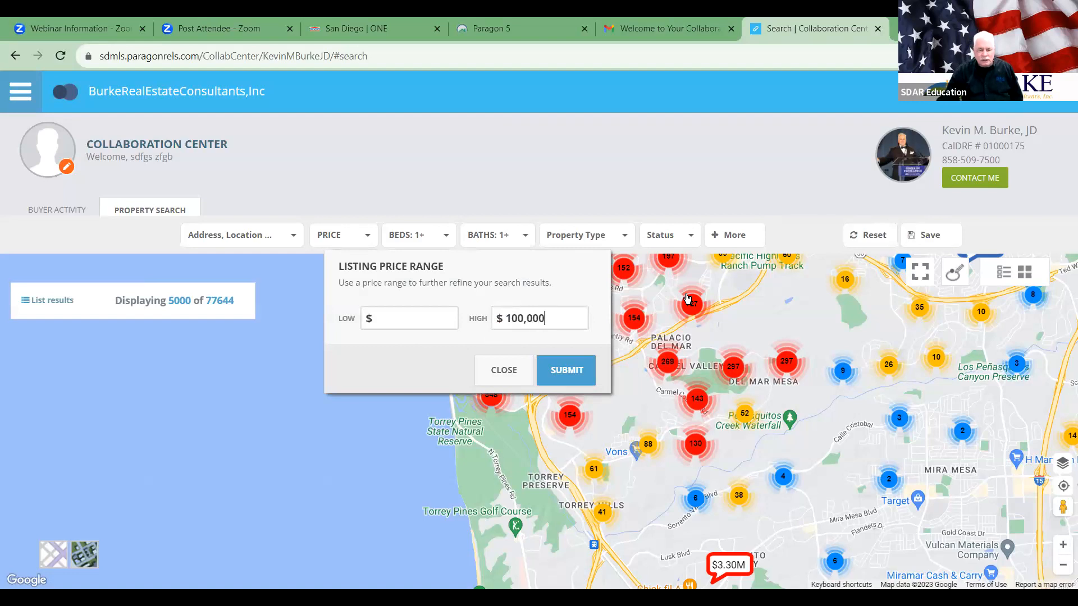
left_click(581, 371)
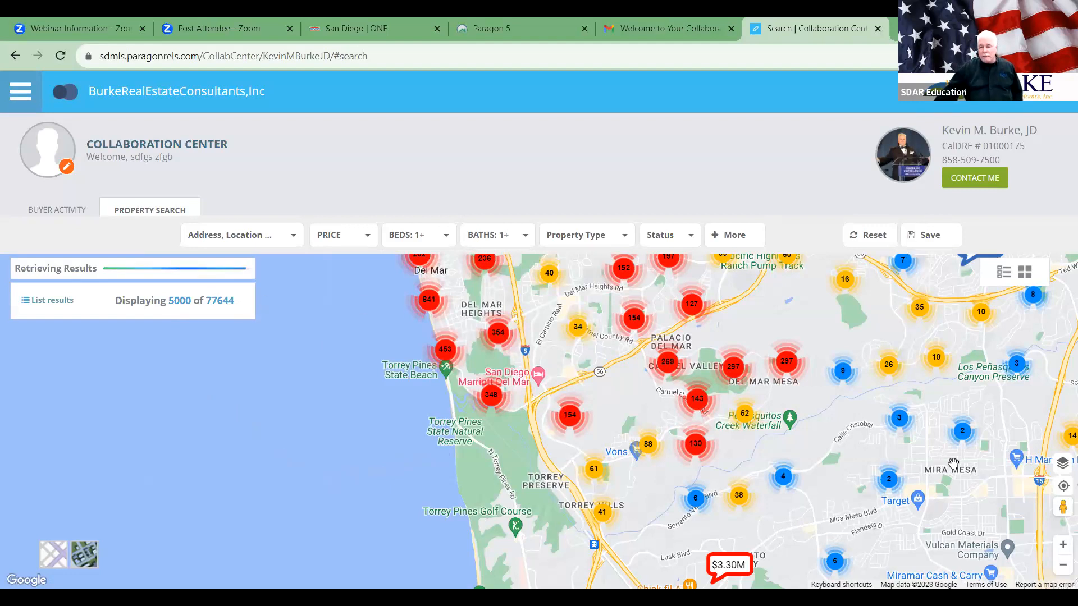
left_click(1062, 566)
left_click(1062, 566)
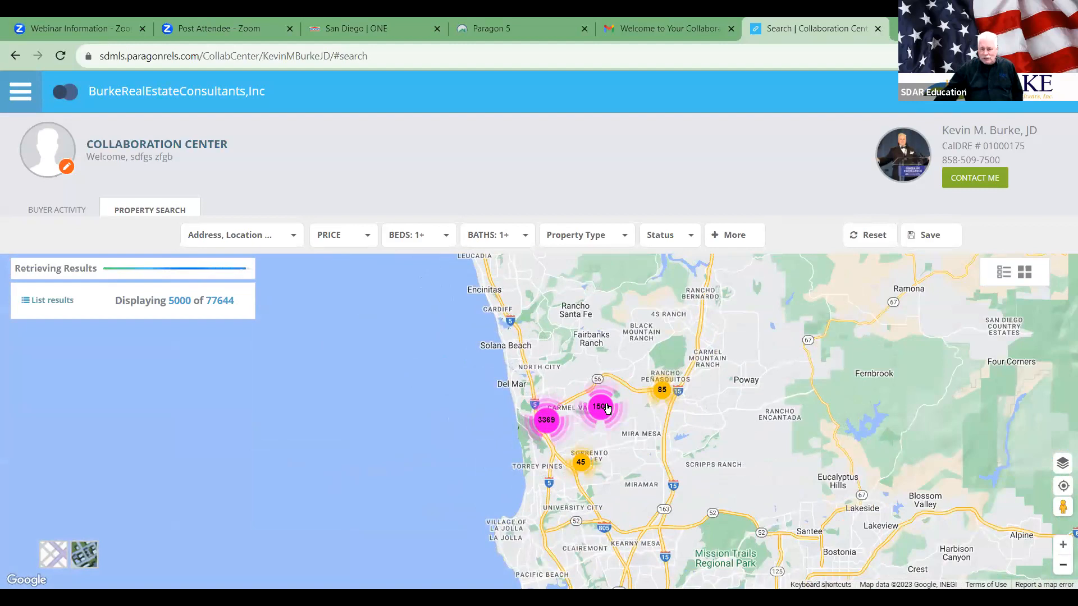
left_click(1064, 547)
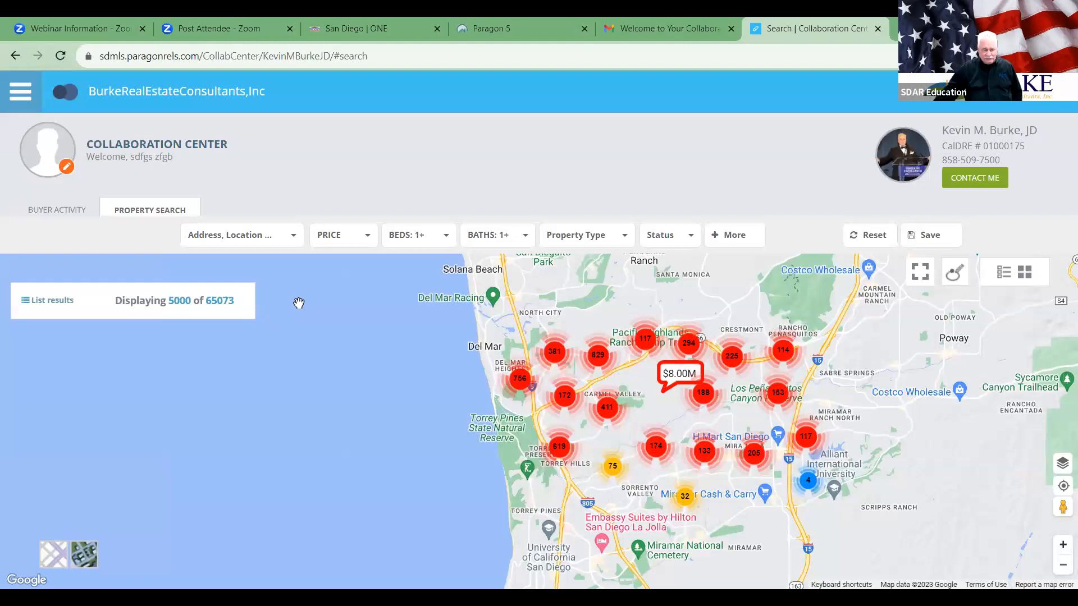
Step: Require a minimum of 3+ bedrooms
left_click(427, 238)
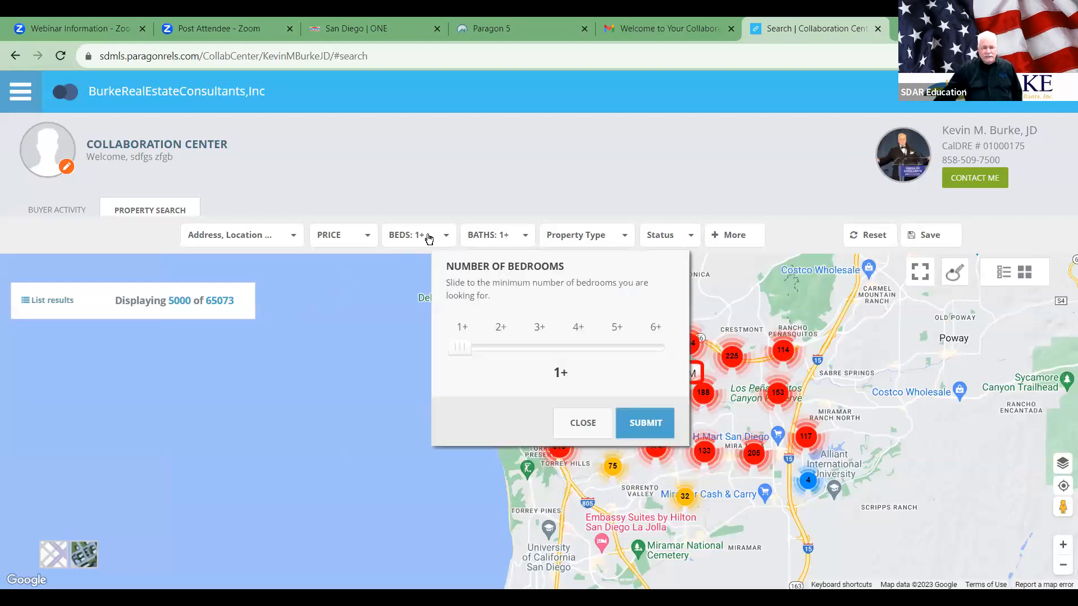
left_click(540, 349)
left_click(643, 421)
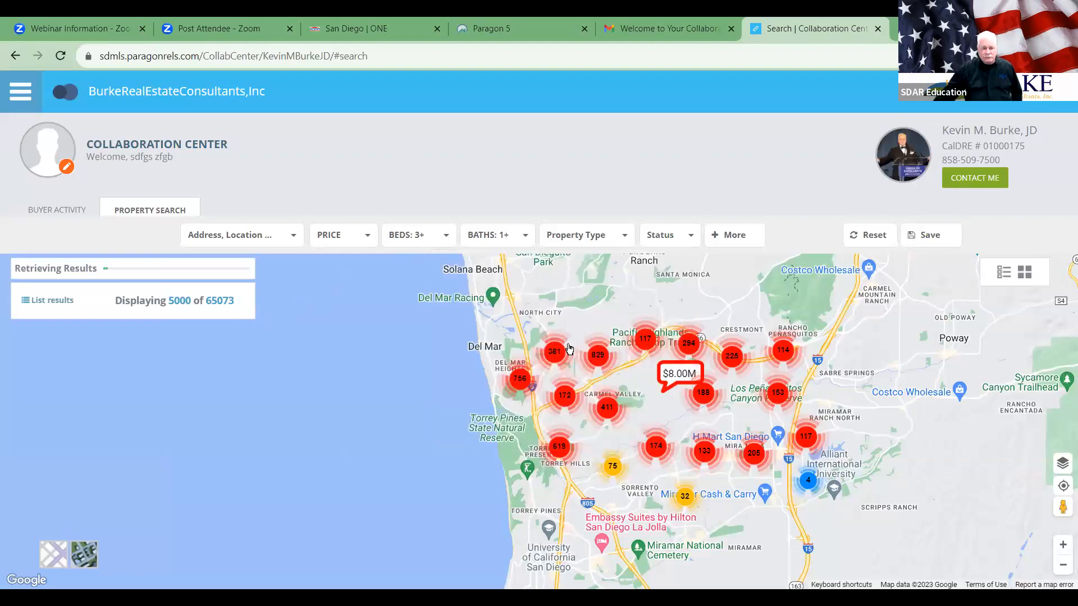
Step: Require a minimum of 3+ bathrooms
left_click(490, 237)
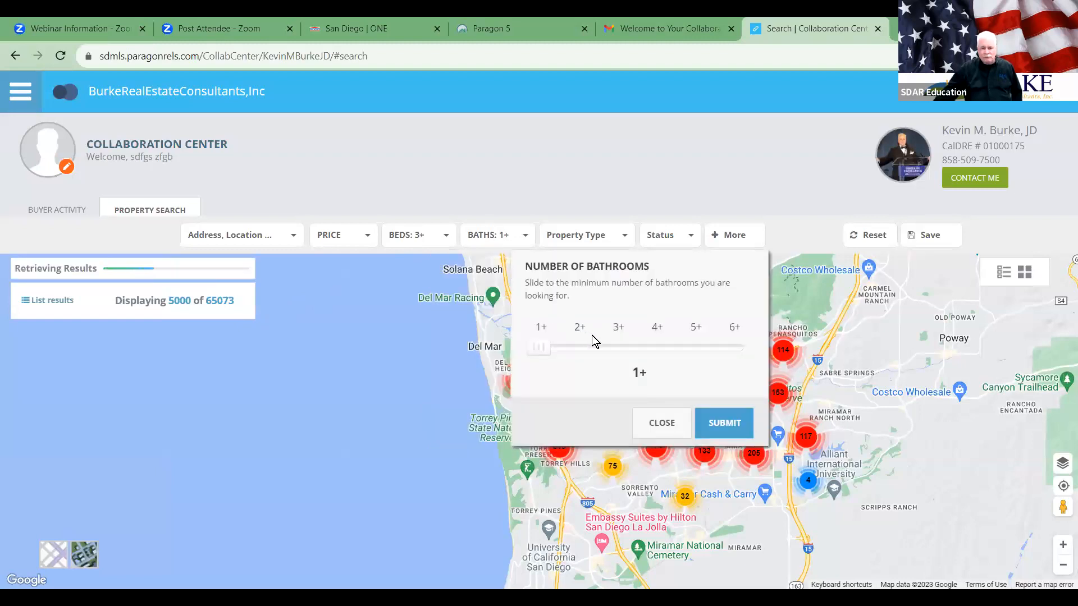
left_click(616, 349)
left_click(724, 423)
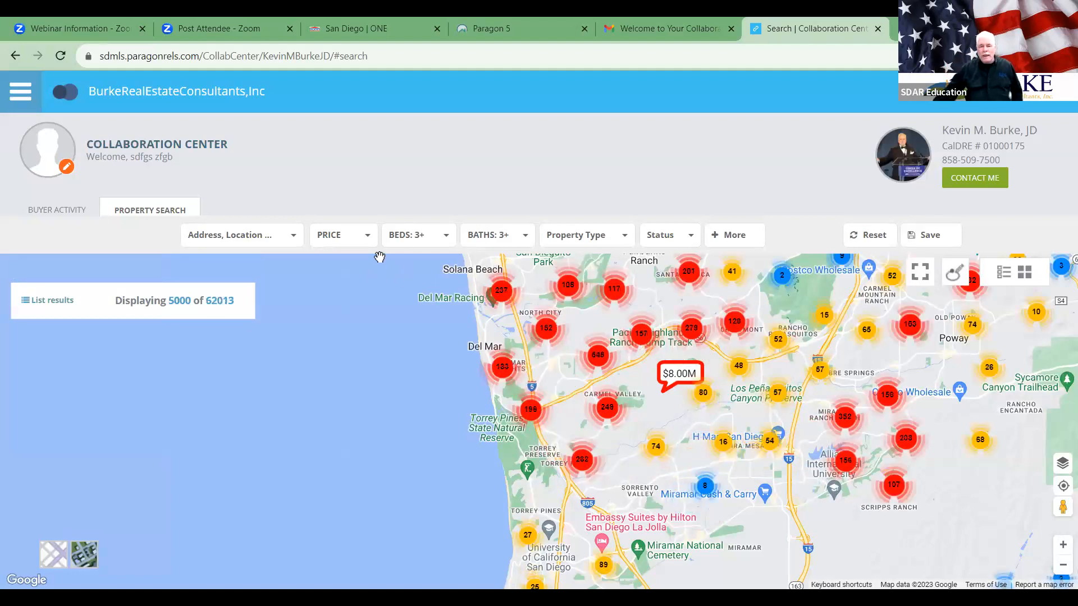
Step: Keep Residential property type and uncheck All Sold, All Expired, All Off Market and All Rented statuses
left_click(570, 237)
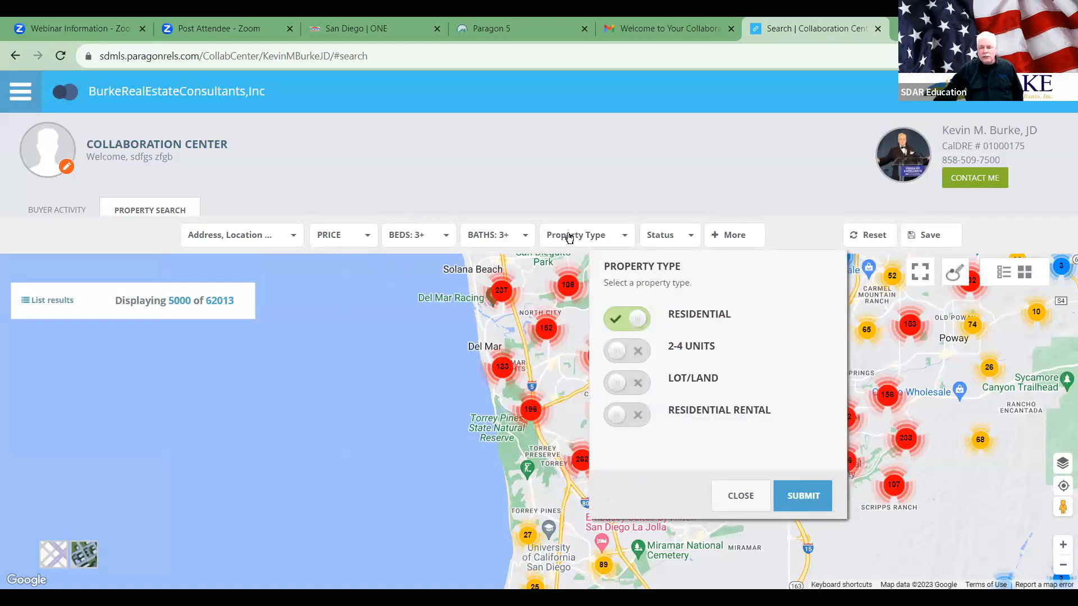
left_click(801, 496)
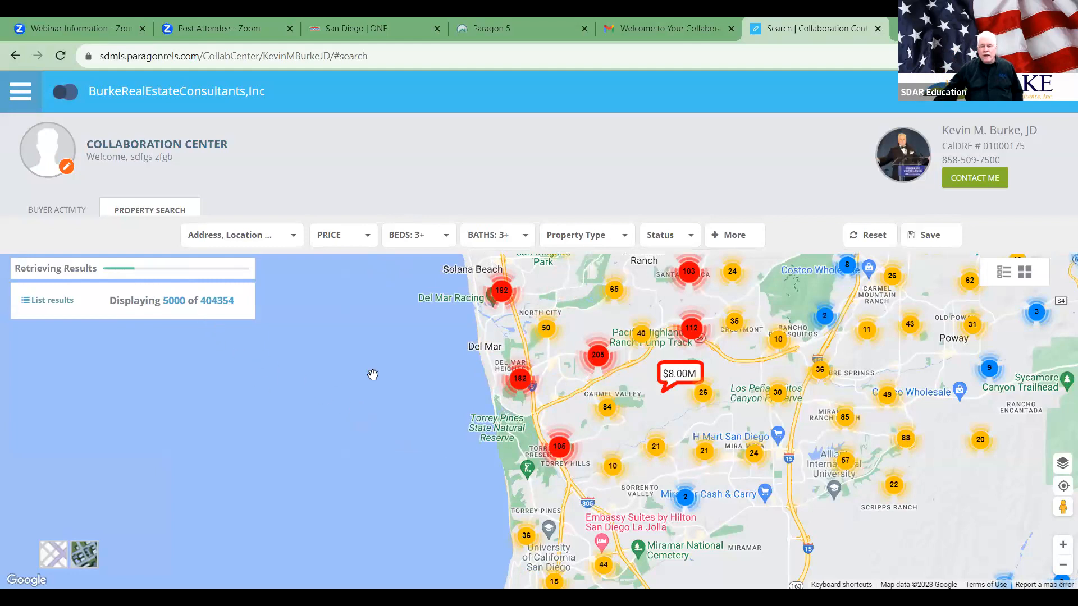
left_click(671, 238)
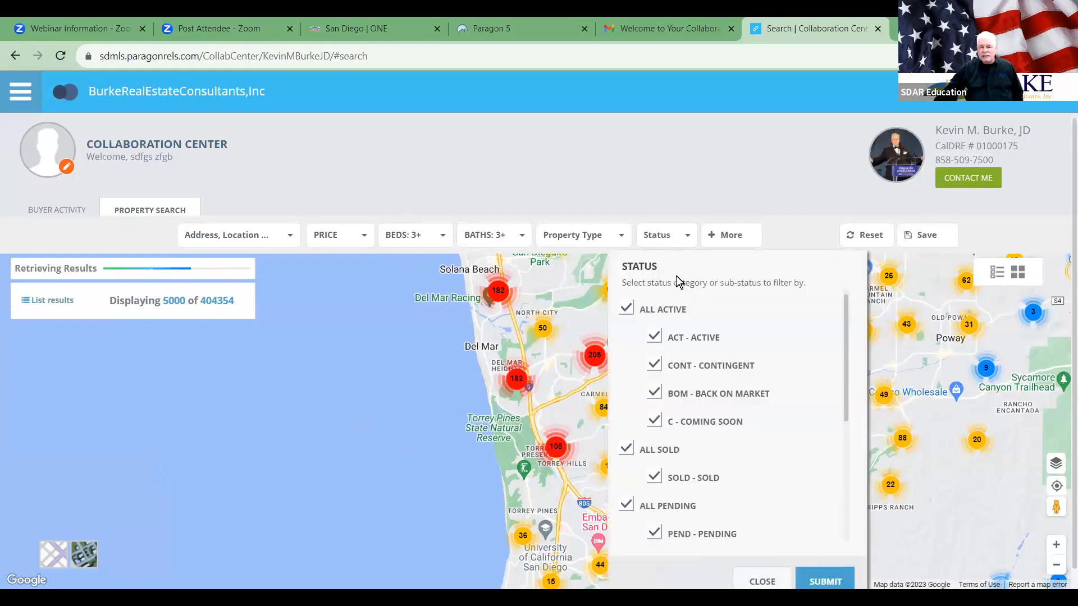
scroll(752, 383, "down", 2)
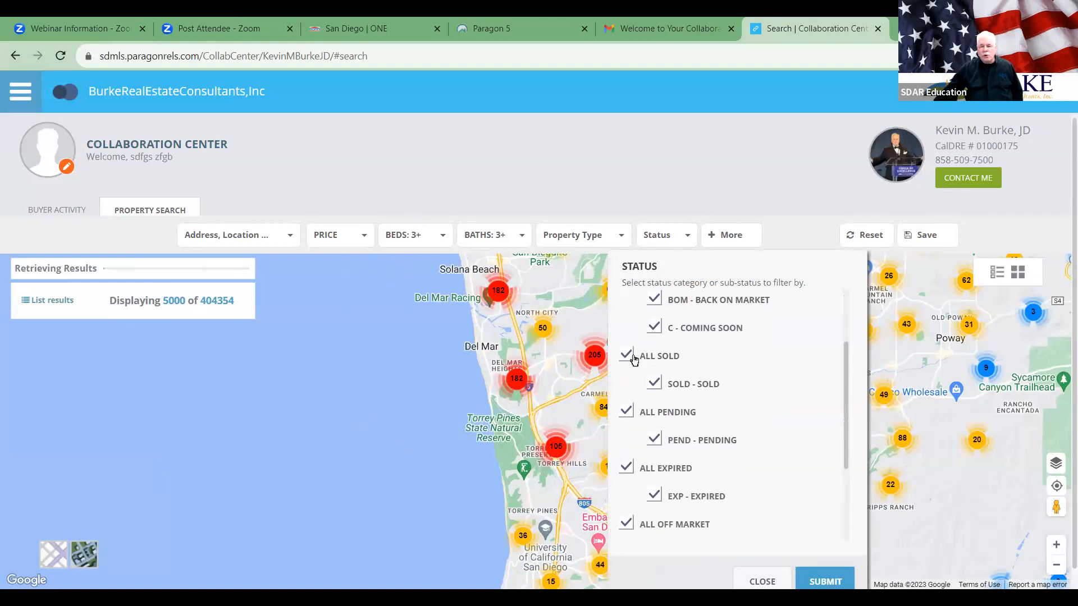
left_click(625, 355)
left_click(624, 467)
scroll(622, 460, "down", 2)
left_click(624, 433)
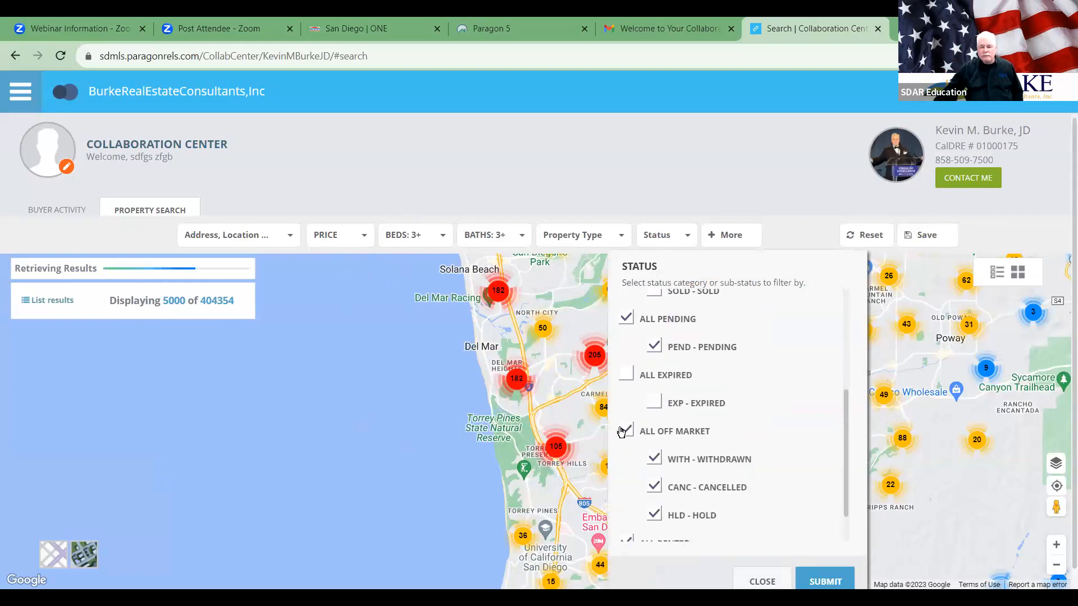
scroll(619, 439, "down", 1)
left_click(624, 505)
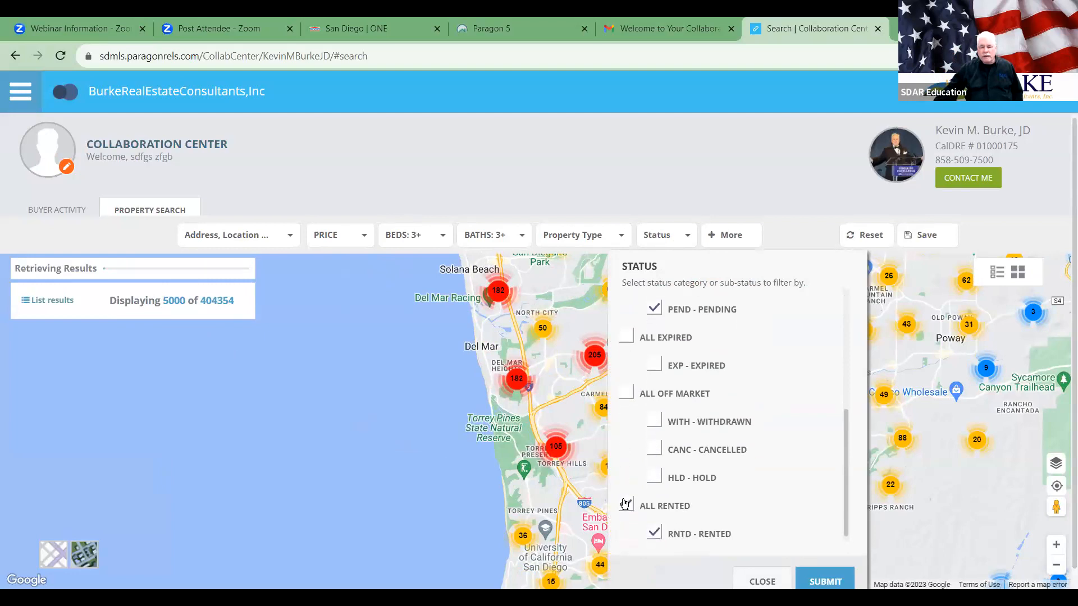
left_click(821, 577)
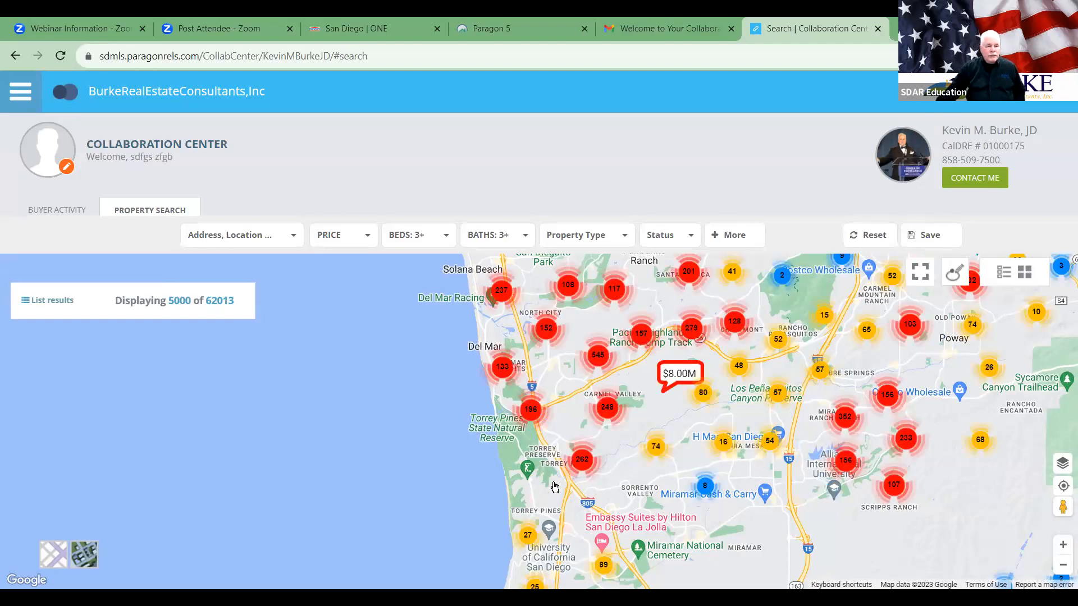
left_click(679, 236)
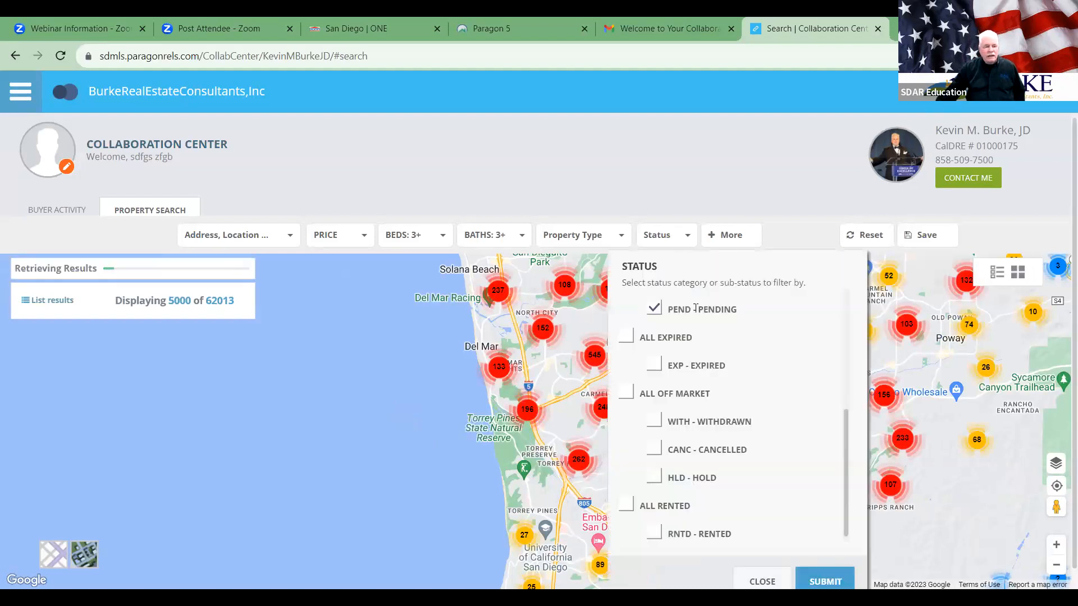
Step: Enter Lot SqFt Approx minimum 2000 and Year Built minimum 1989 under More criteria
left_click(731, 235)
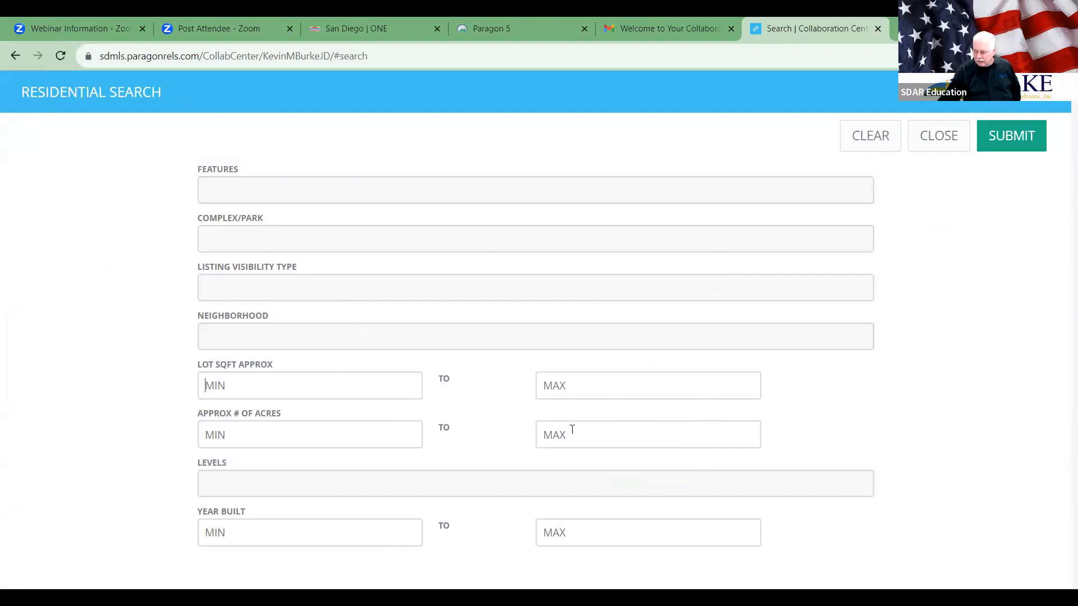
type("2000")
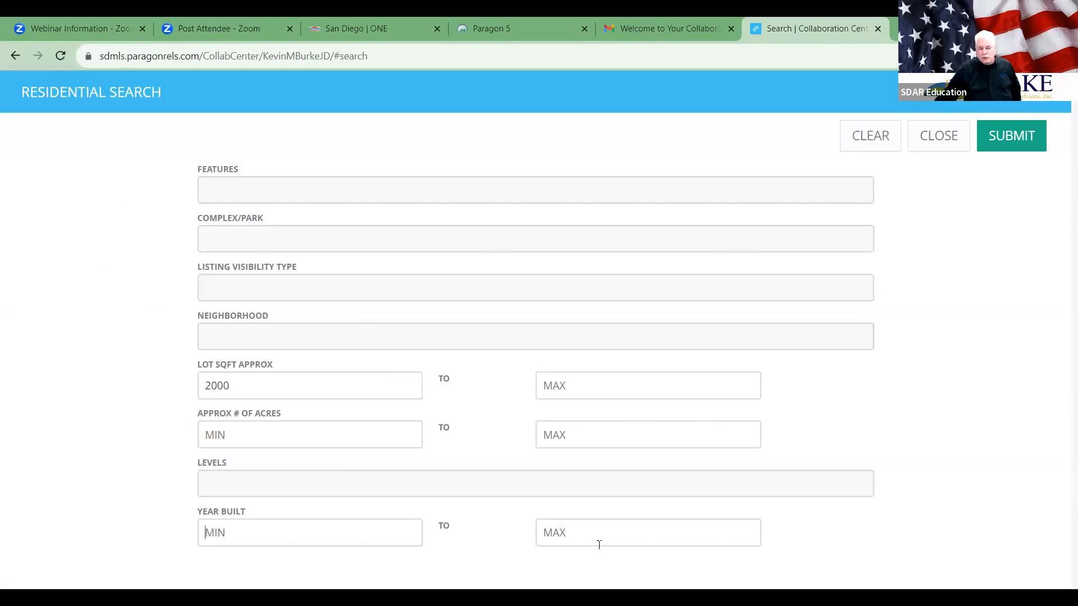
type("1988")
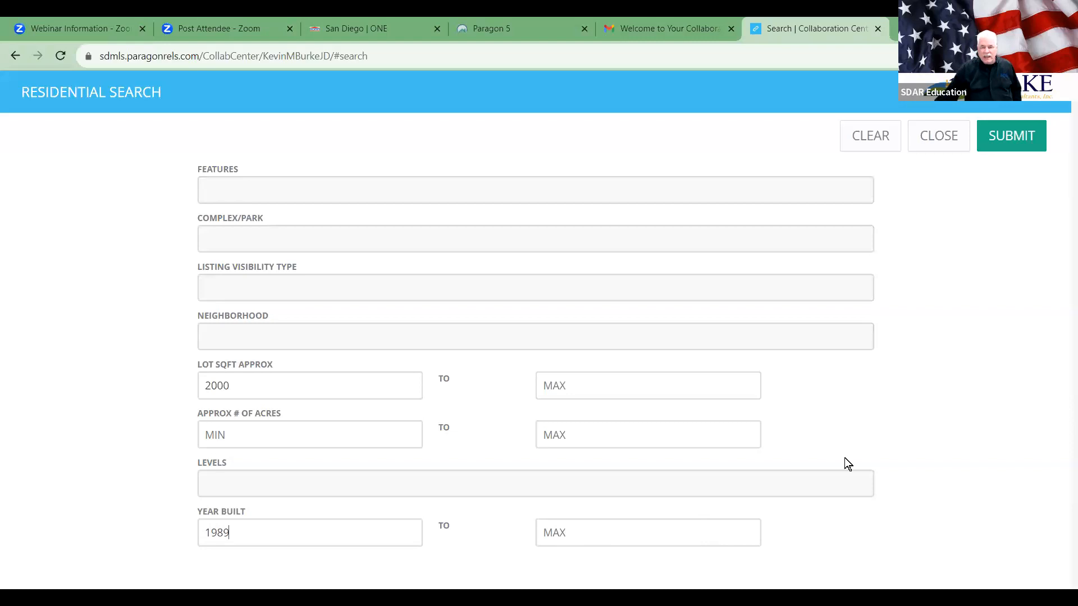
key("Return")
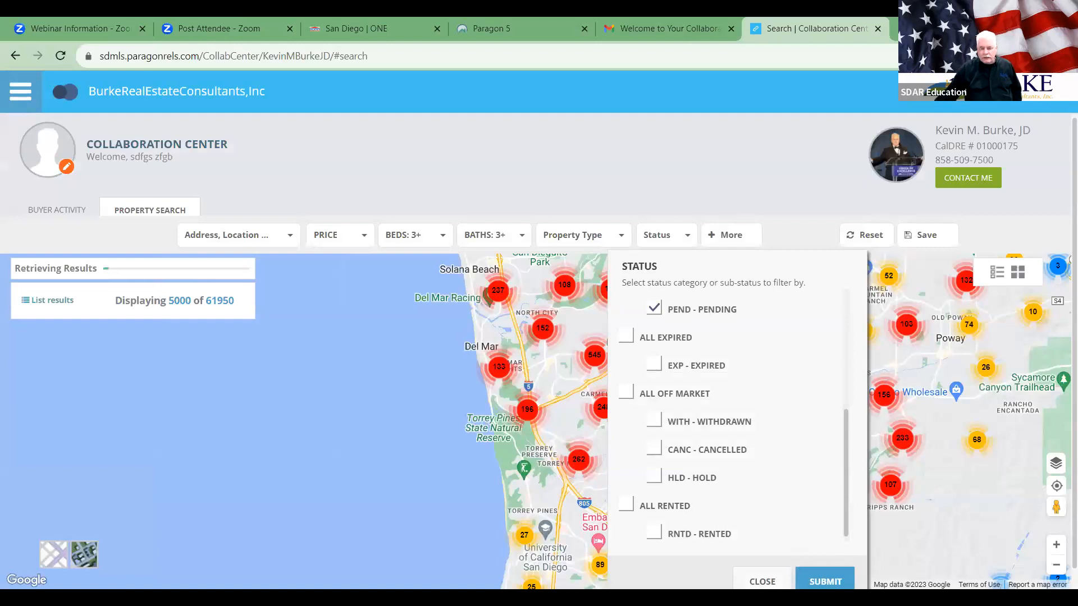
Step: Apply the filters, narrowing the search to 2 of 2 listings, and pan toward them
left_click(822, 581)
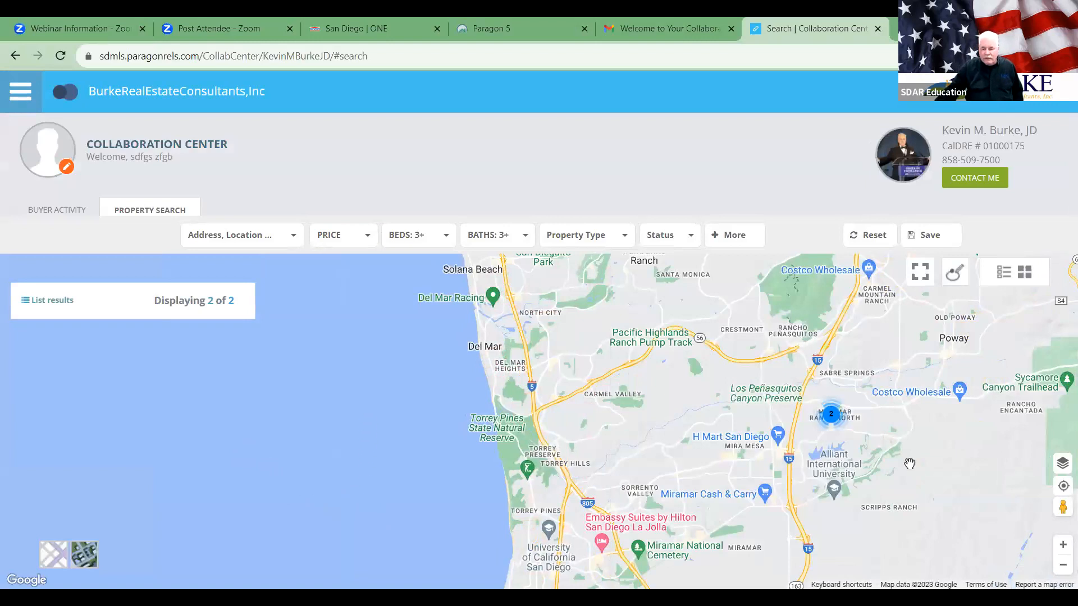
left_click(1063, 544)
left_click_drag(590, 445, 197, 393)
left_click_drag(887, 439, 697, 458)
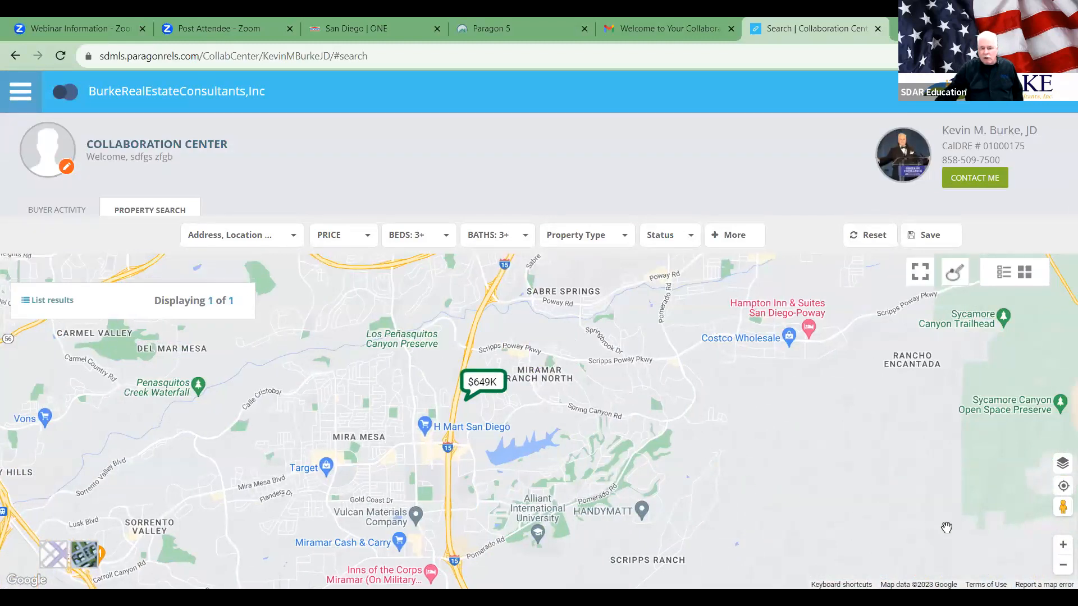
Step: Zoom in on Miramar Ranch North and open the $899K listing's preview card
left_click(1063, 545)
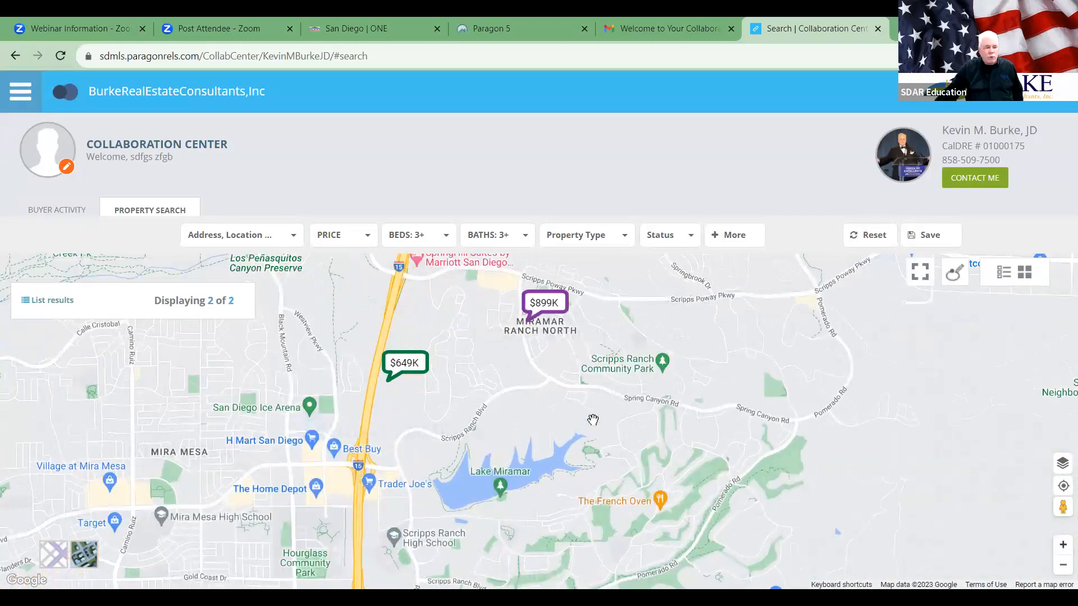
left_click_drag(671, 369, 662, 444)
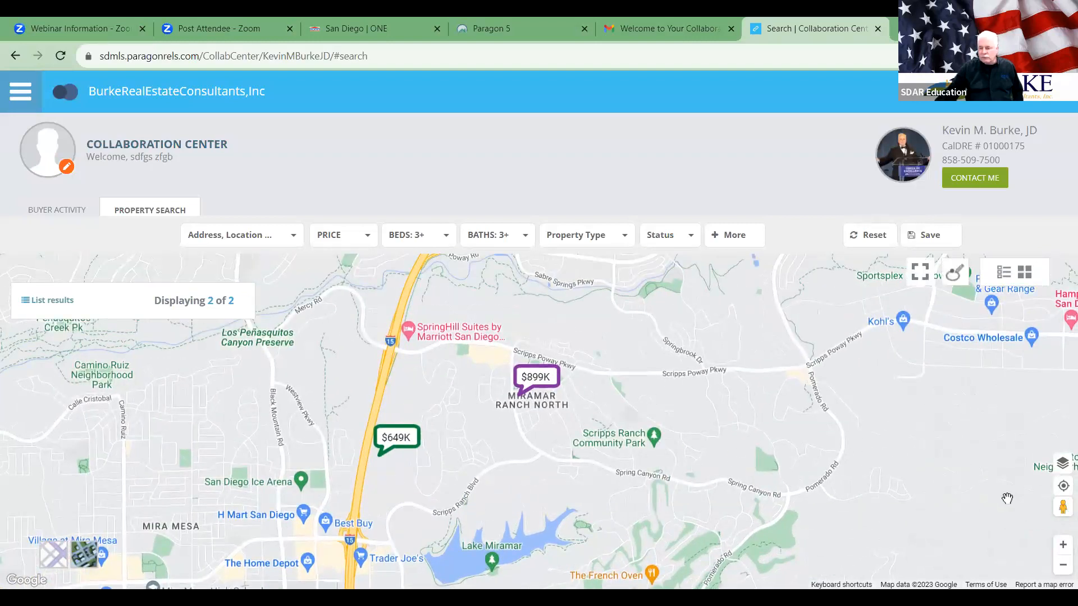
left_click(1063, 545)
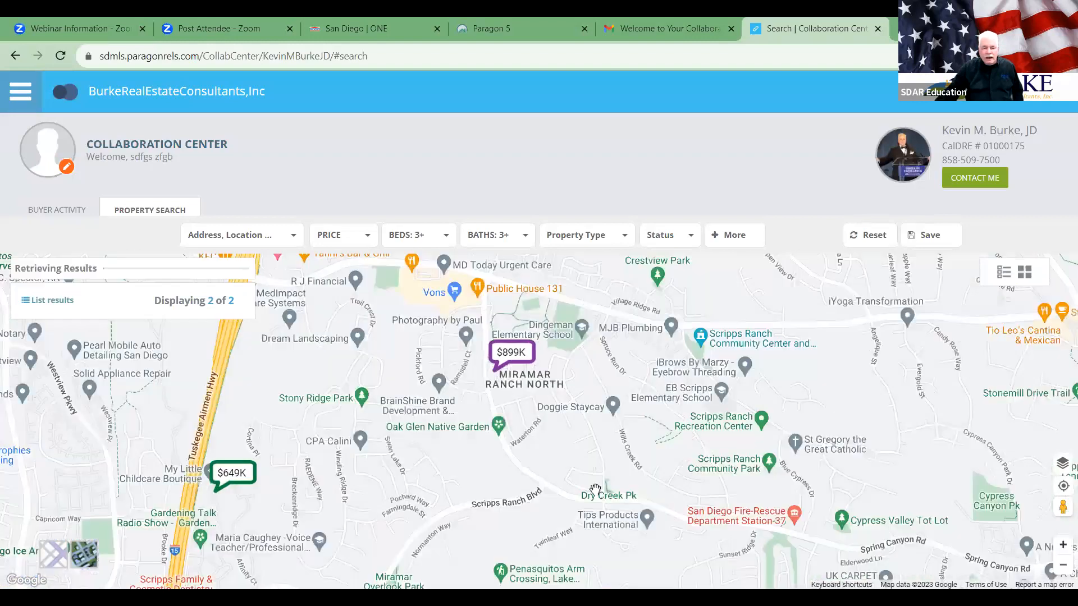
left_click(512, 351)
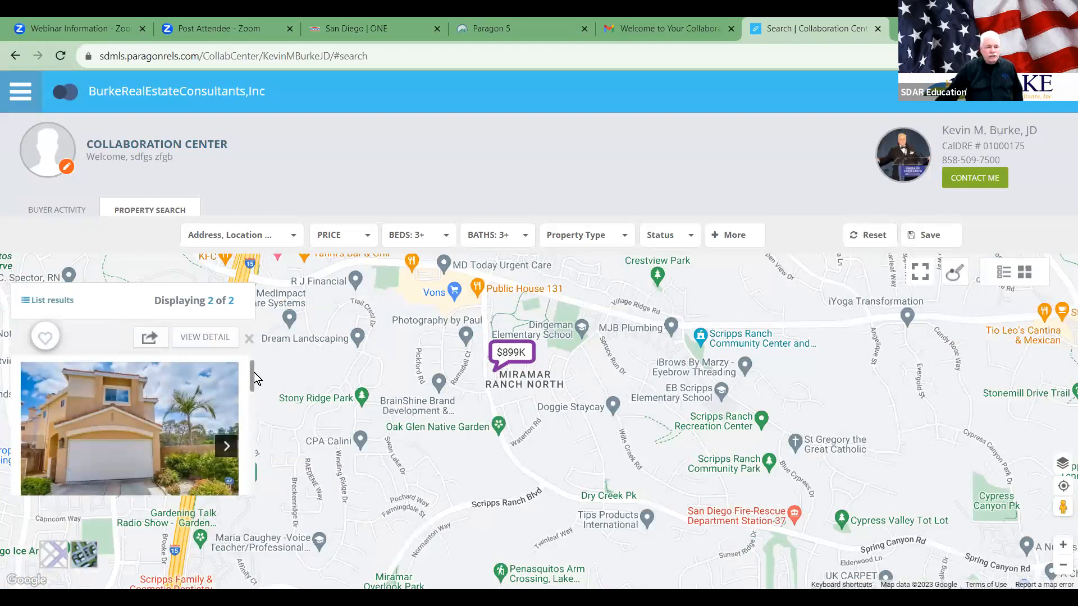
Step: Open the $899K listing's full details, page to the staircase photo, and scroll to Remarks
left_click_drag(253, 372, 246, 351)
left_click(84, 419)
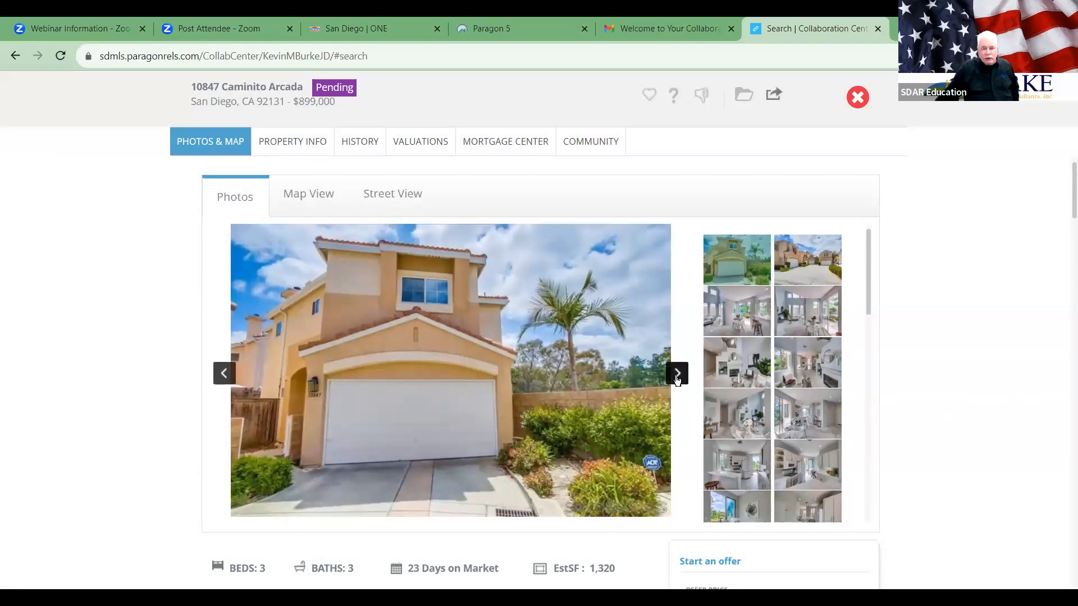
left_click(678, 383)
left_click(677, 380)
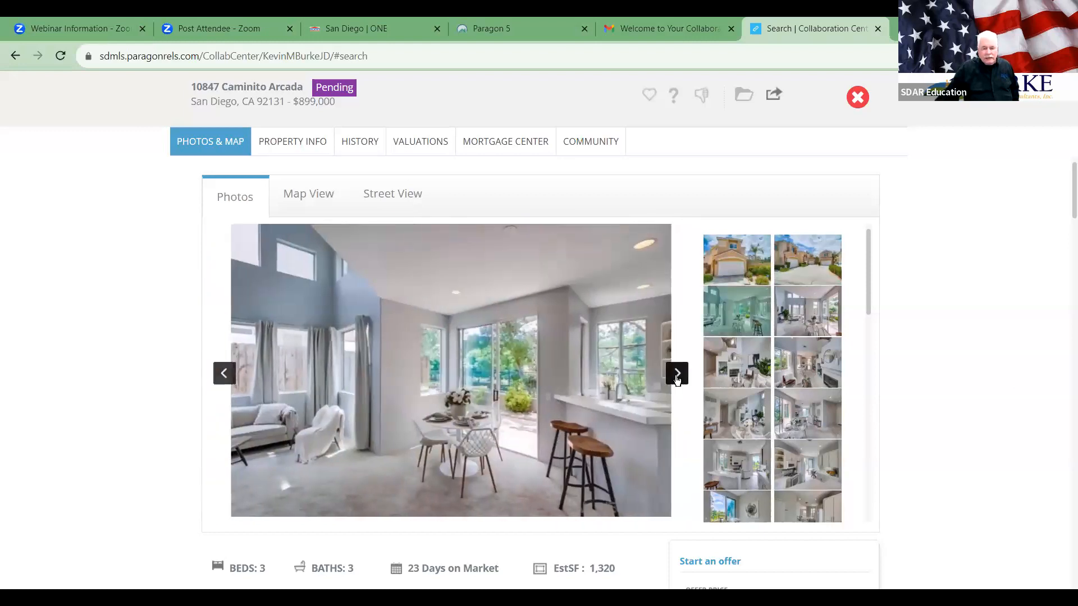
left_click(677, 374)
left_click(677, 380)
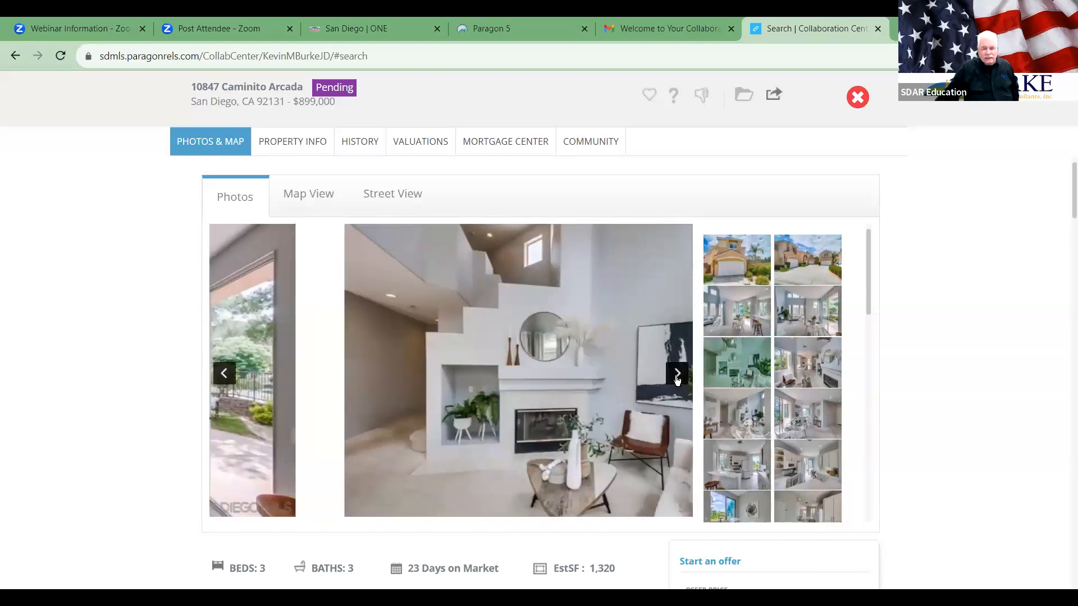
left_click(677, 380)
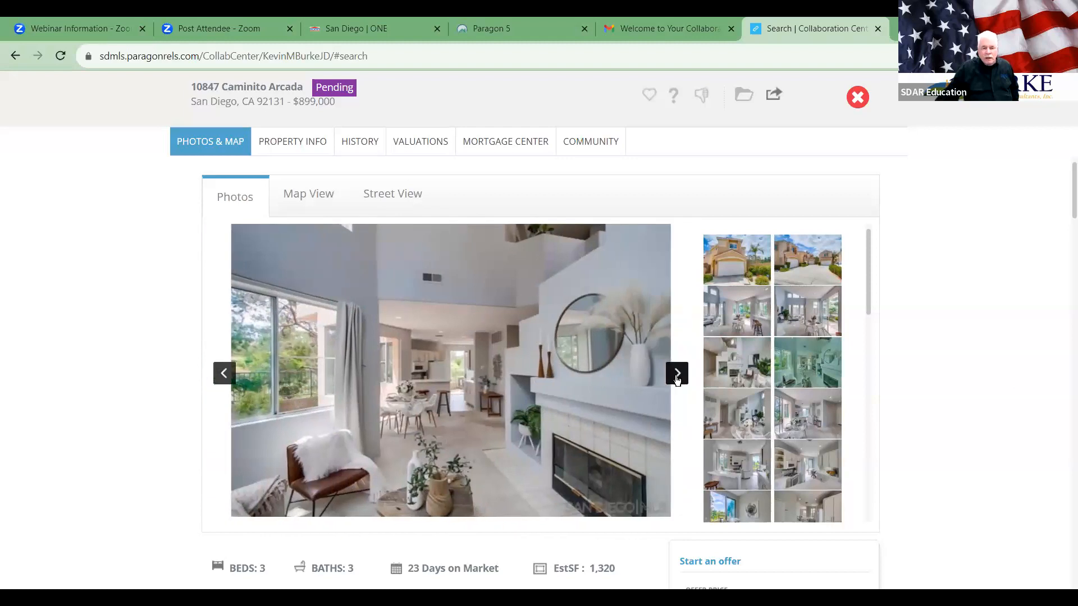
left_click(742, 411)
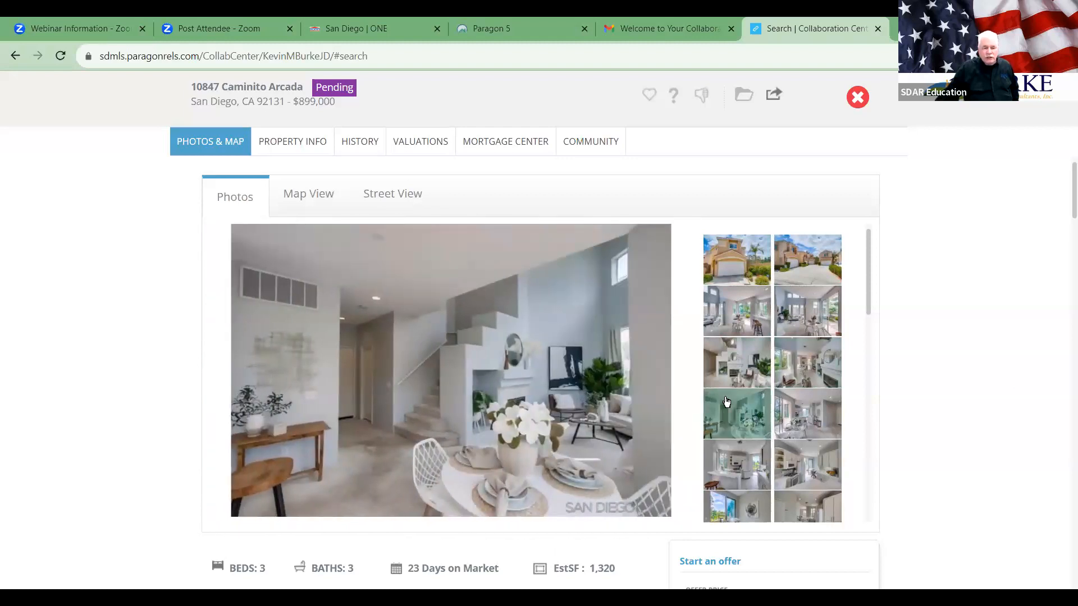
left_click_drag(1068, 181, 1069, 227)
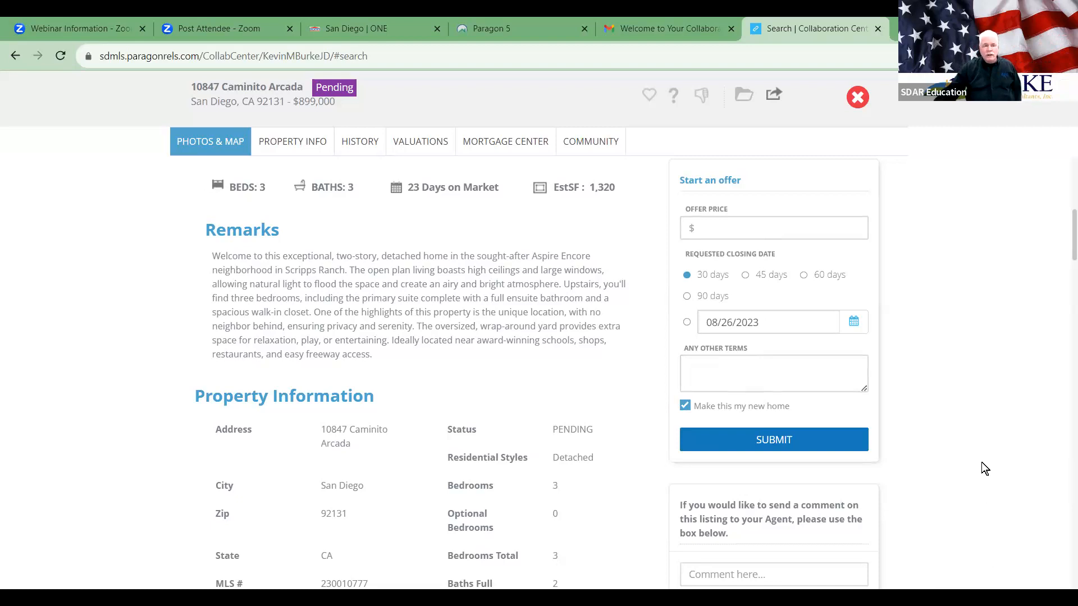
scroll(981, 463, "up", 7)
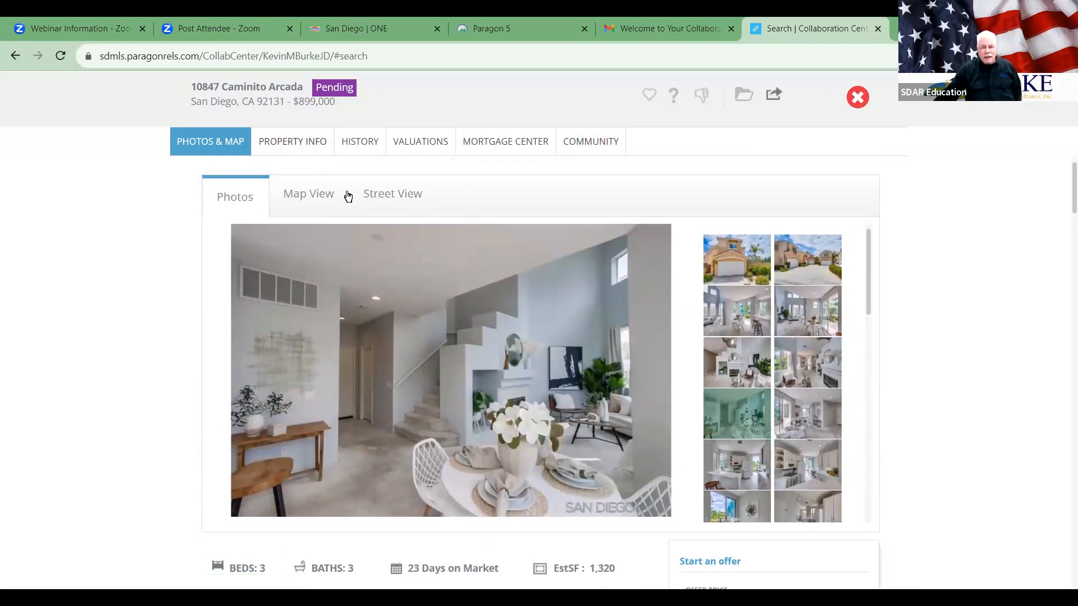
scroll(1064, 446, "down", 7)
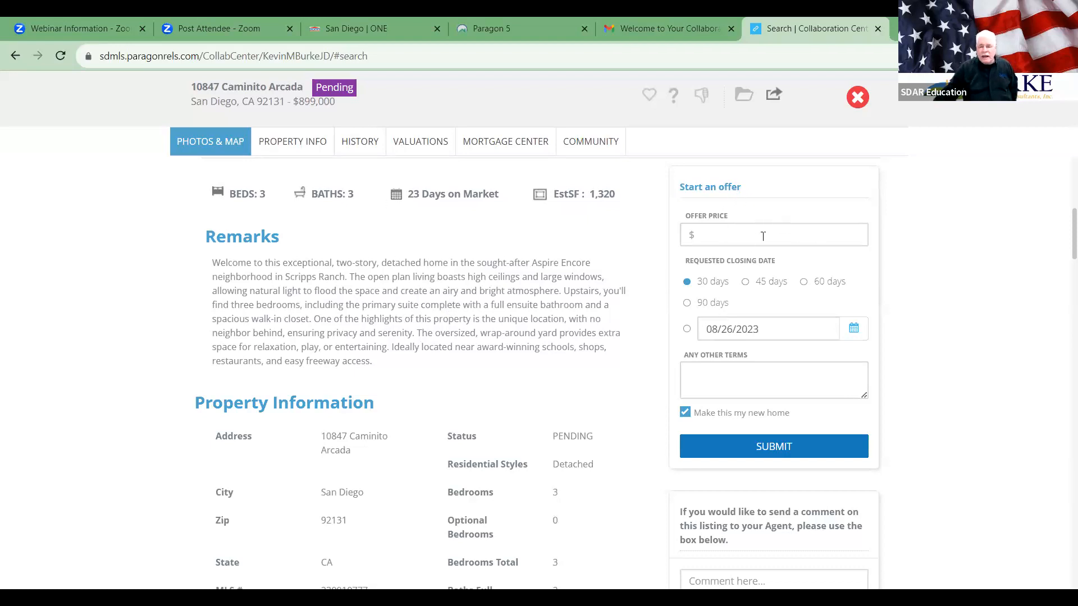
type("8999000")
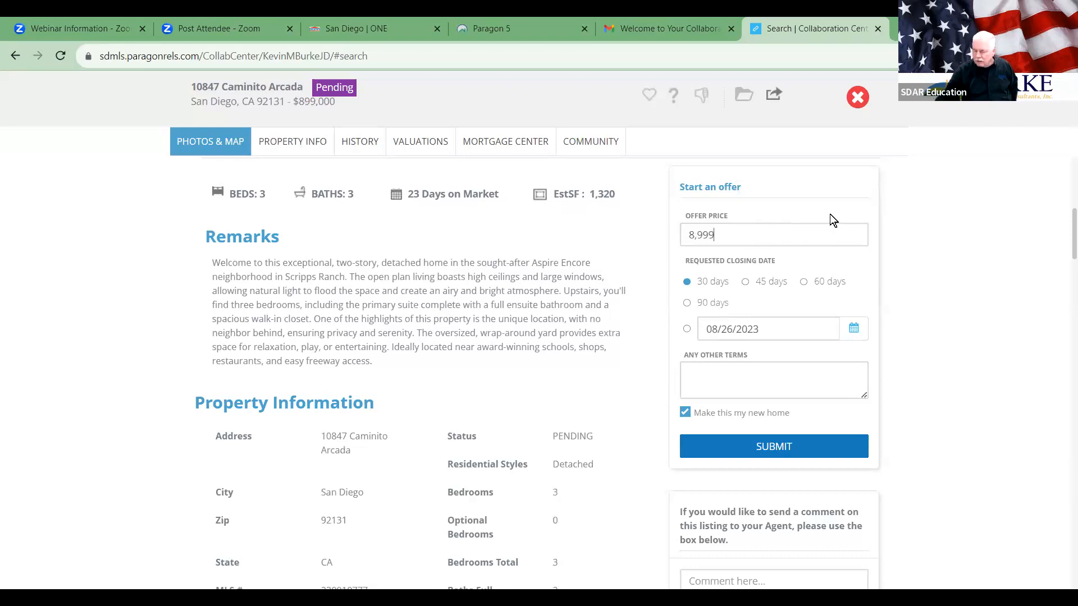
key("BackSpace")
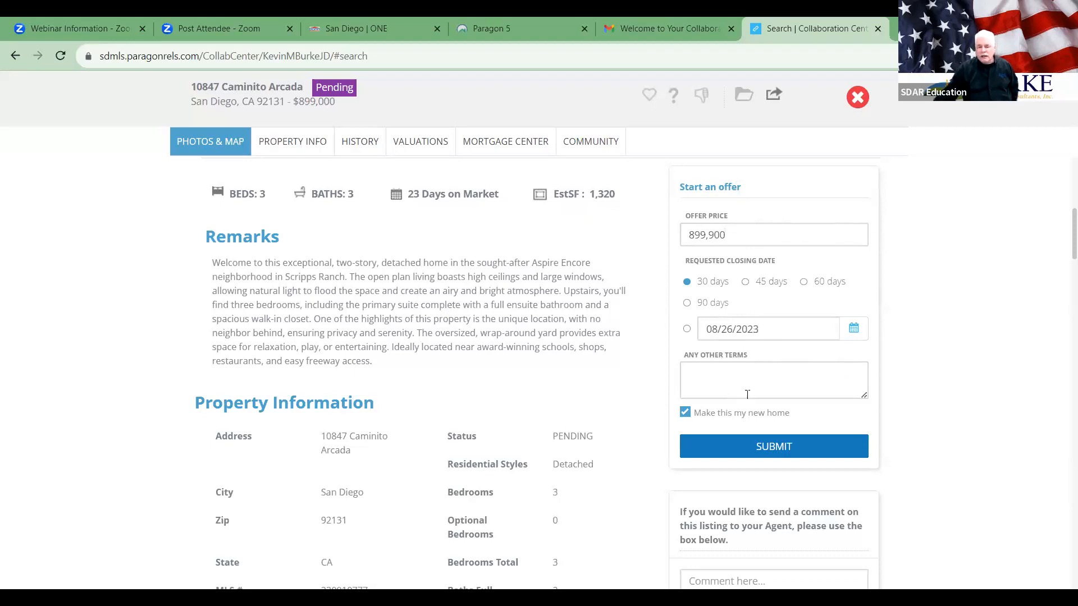
left_click(792, 444)
left_click(528, 323)
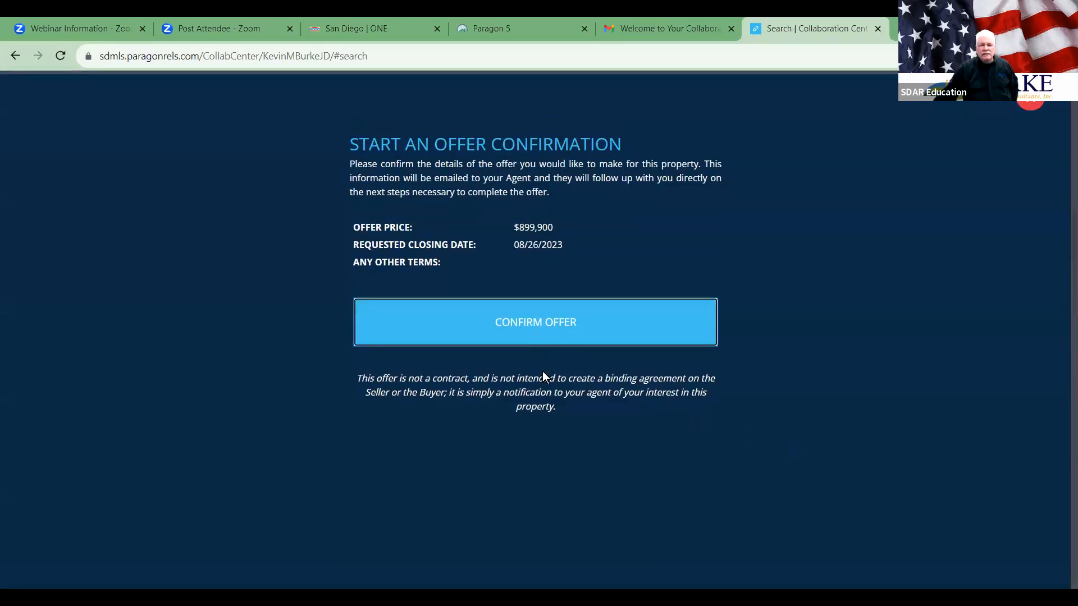
left_click(635, 343)
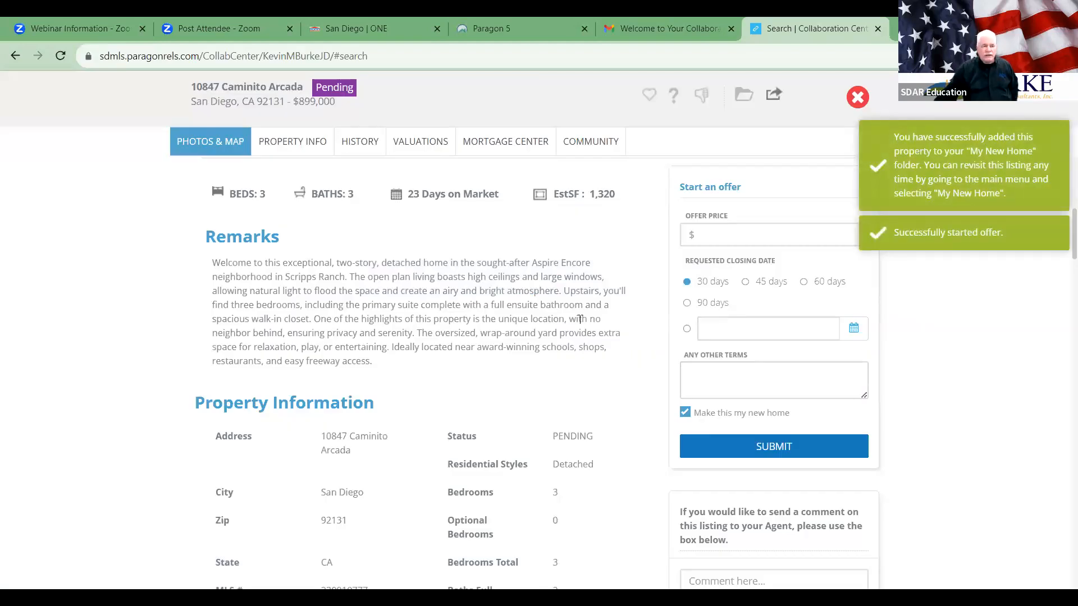
scroll(580, 319, "up", 5)
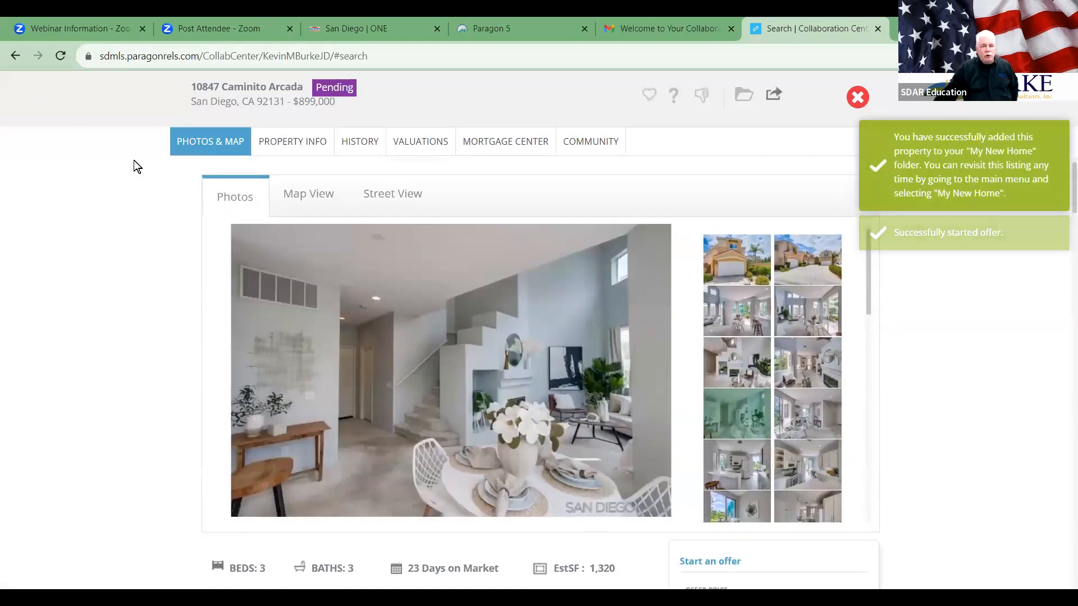
scroll(567, 418, "down", 10)
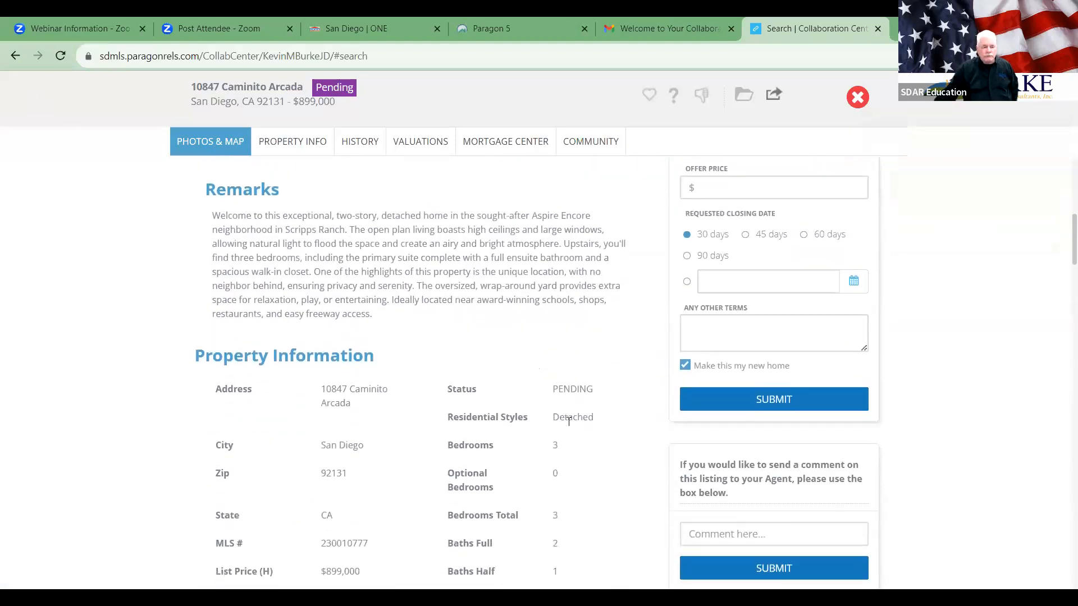
Step: Send a showing request for 07/27/2023 at 10:00 AM and close the thank-you dialog
scroll(568, 421, "down", 1)
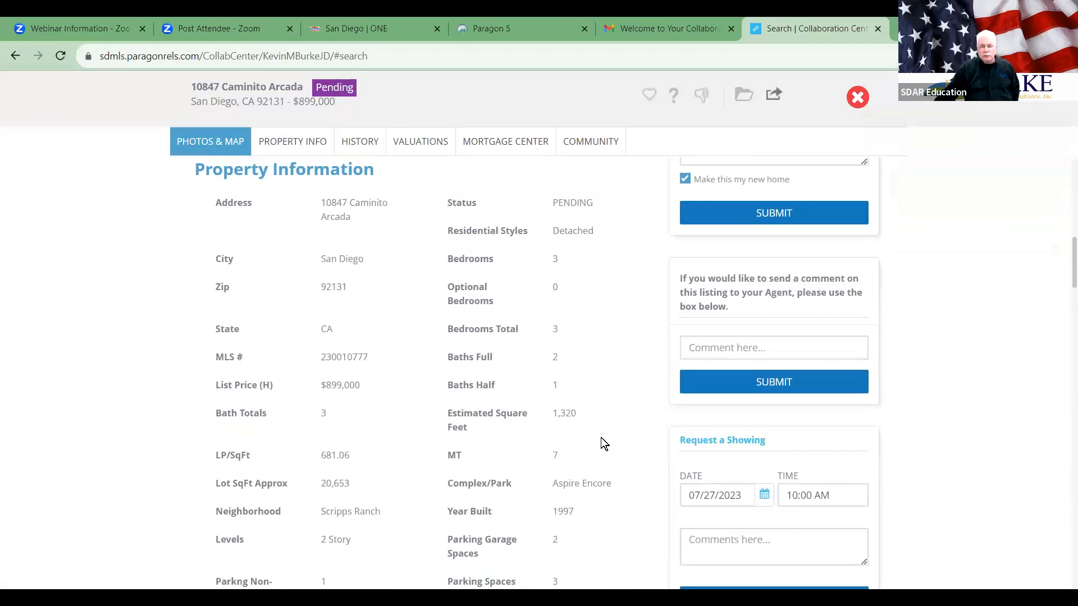
scroll(602, 441, "down", 2)
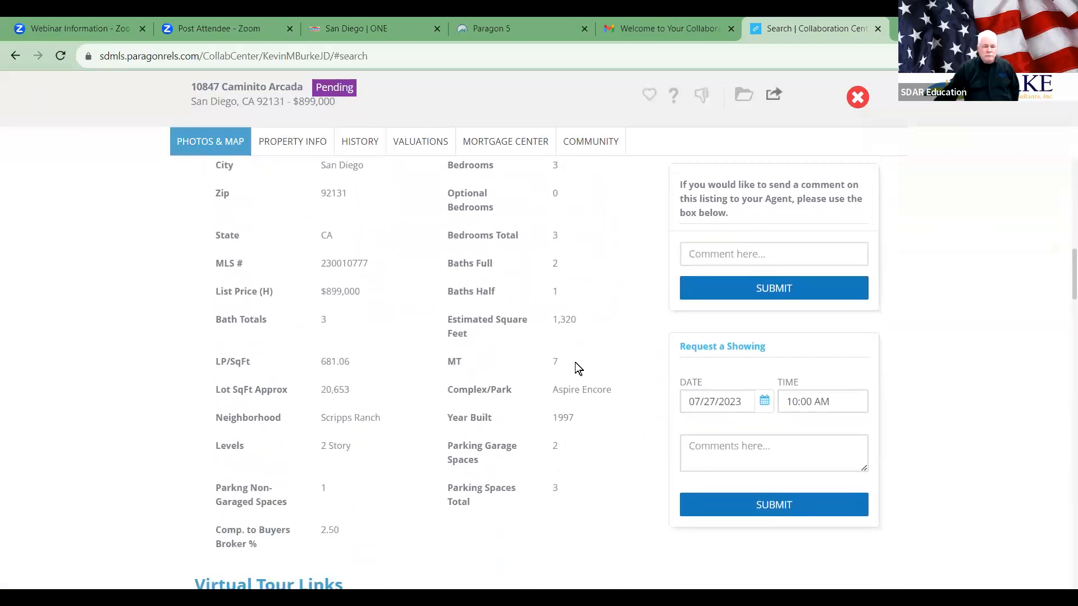
scroll(578, 370, "down", 3)
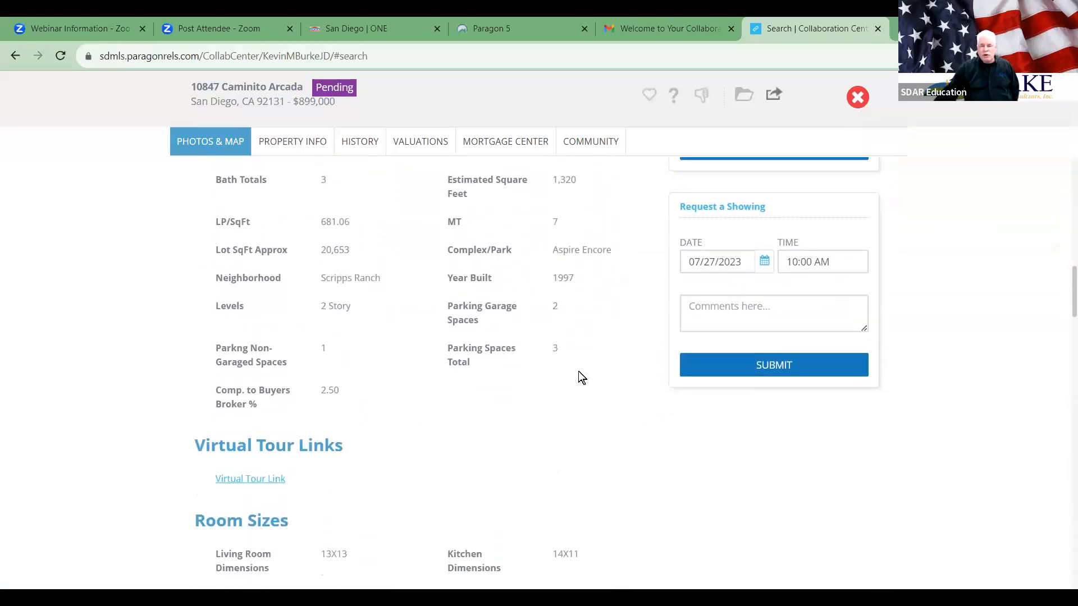
scroll(581, 377, "up", 3)
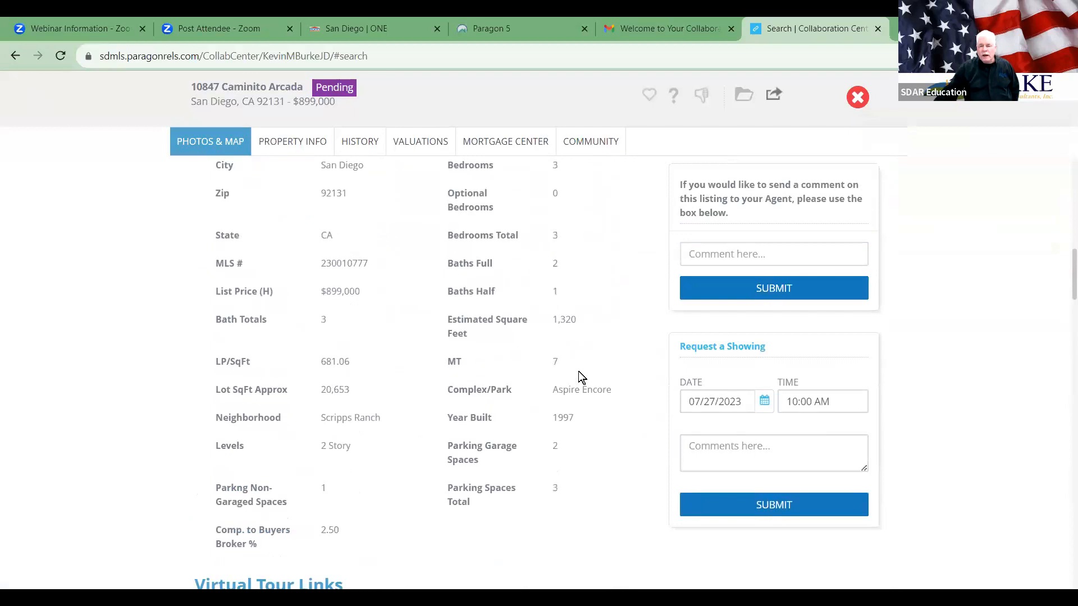
scroll(578, 371, "up", 5)
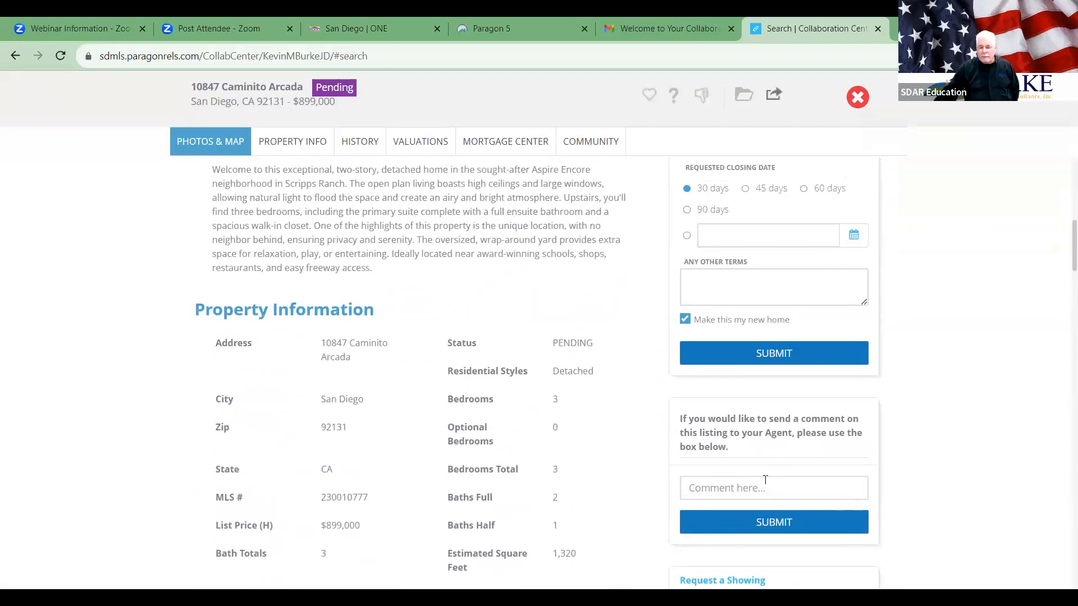
scroll(857, 438, "down", 5)
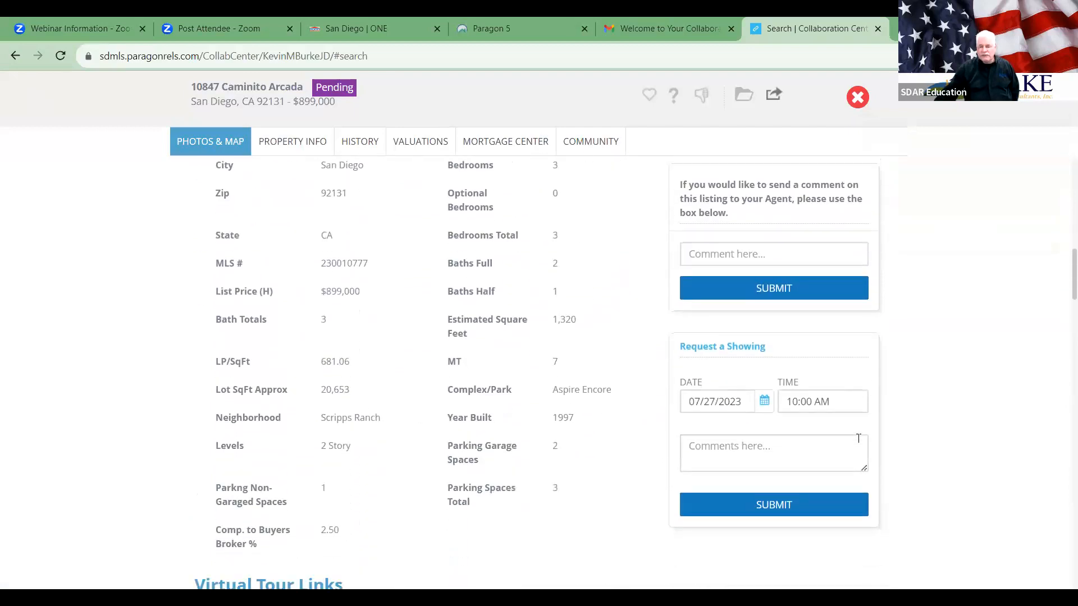
scroll(857, 439, "down", 3)
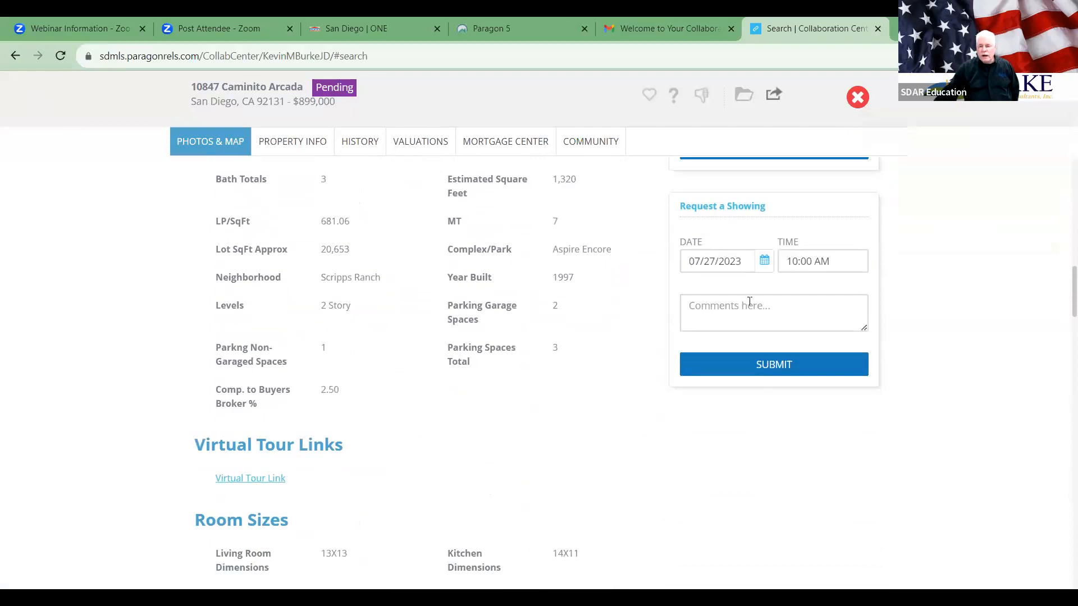
left_click(774, 366)
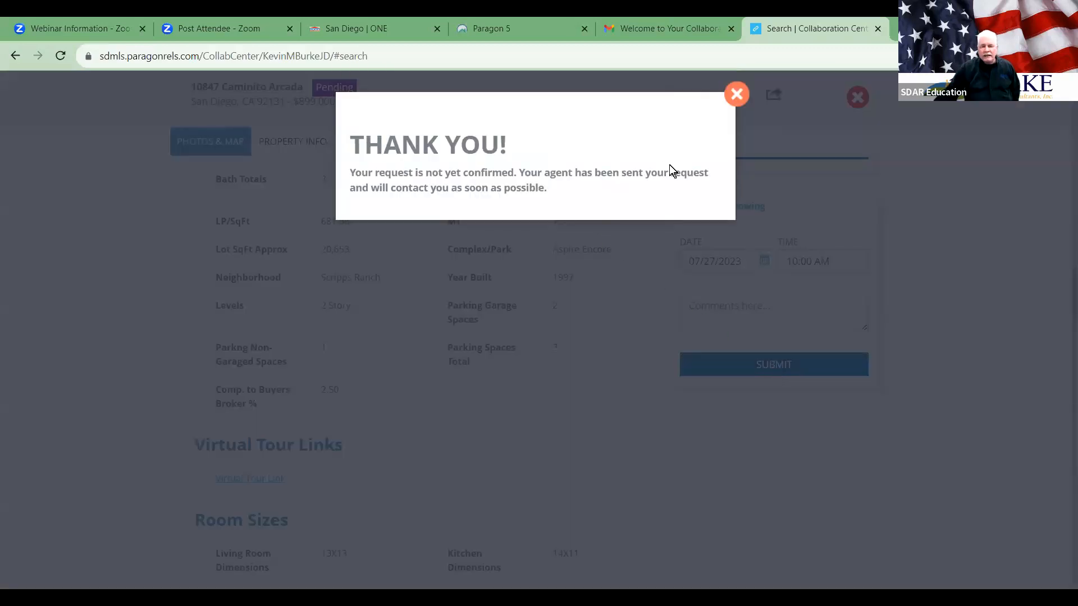
left_click(736, 94)
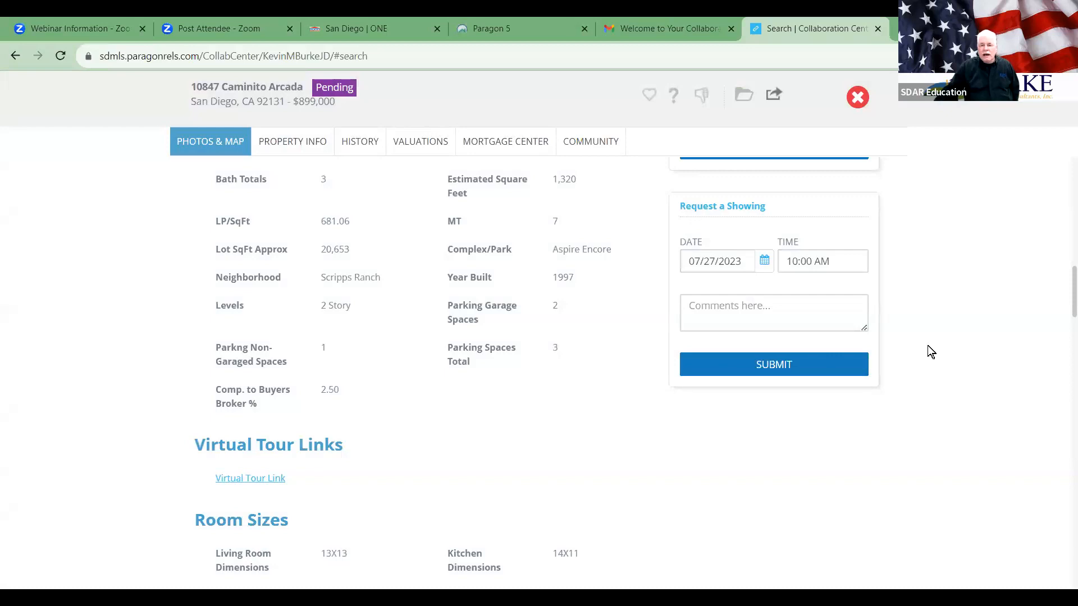
scroll(544, 464, "down", 4)
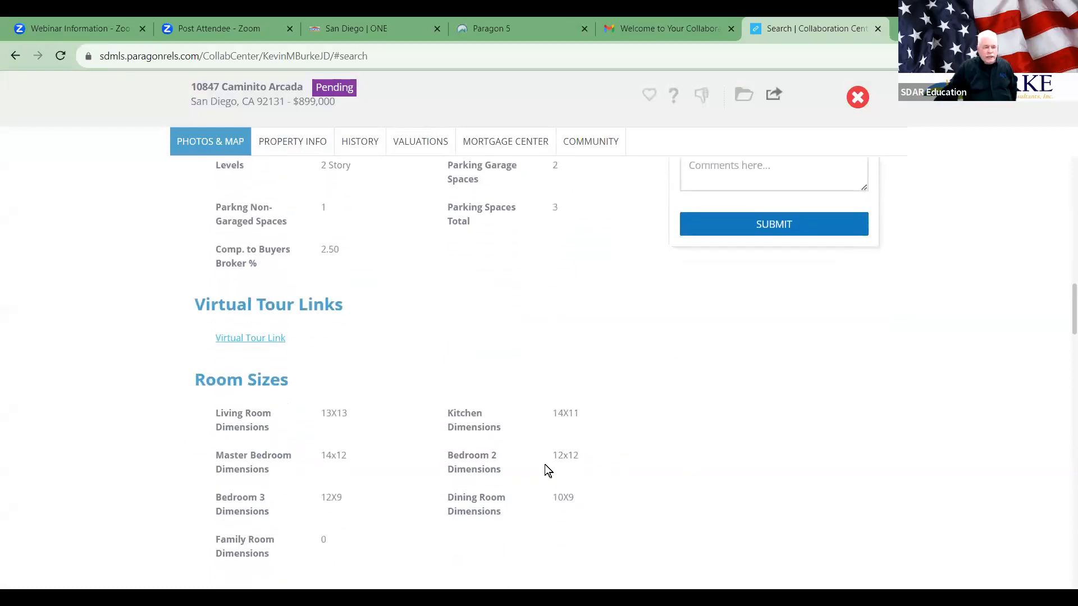
scroll(698, 382, "down", 1)
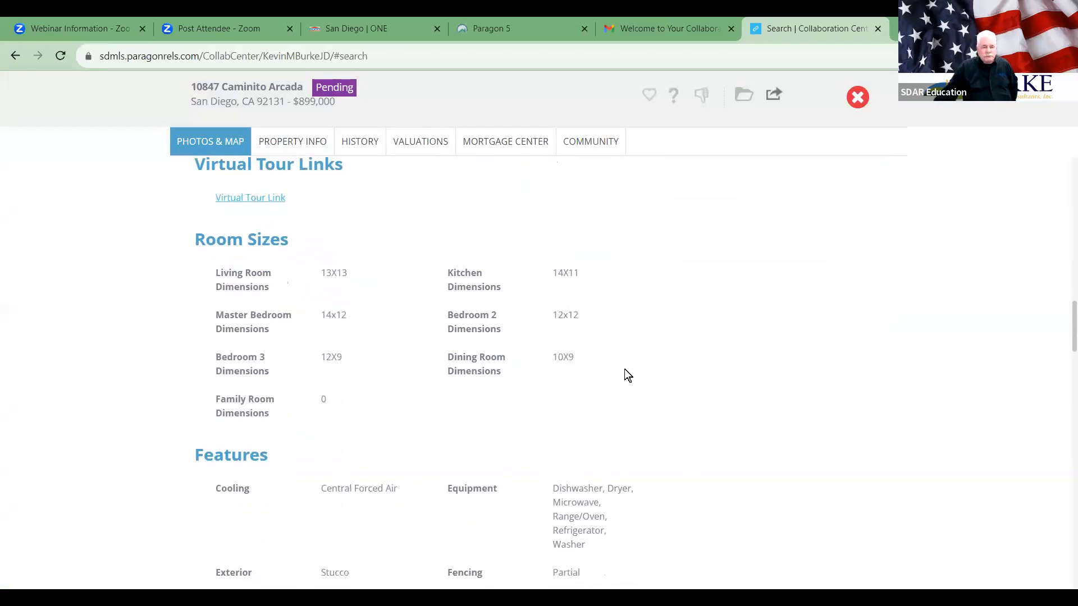
scroll(627, 375, "down", 4)
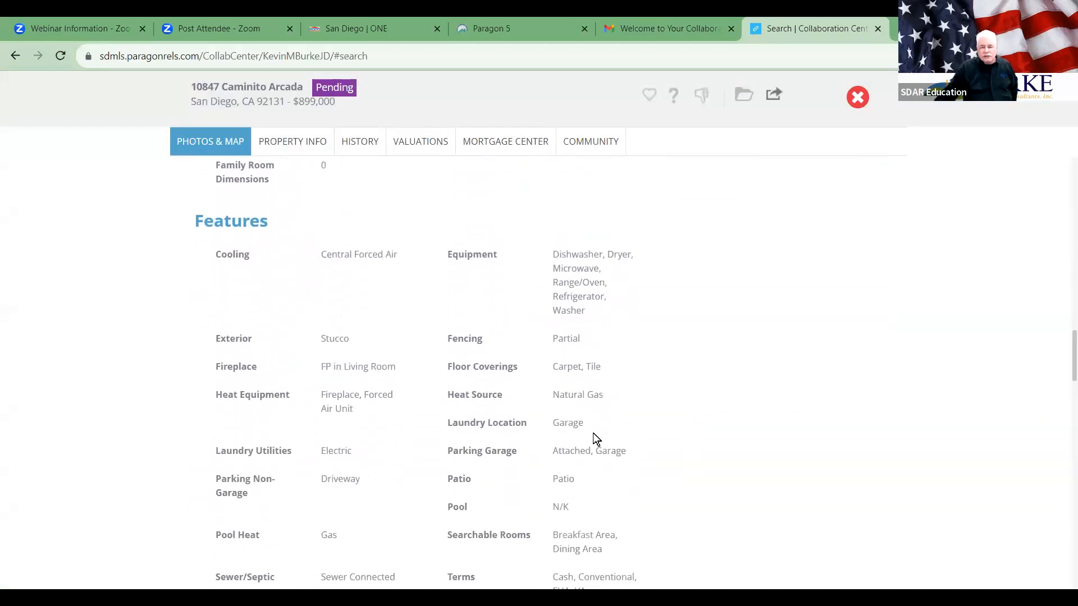
scroll(594, 434, "down", 8)
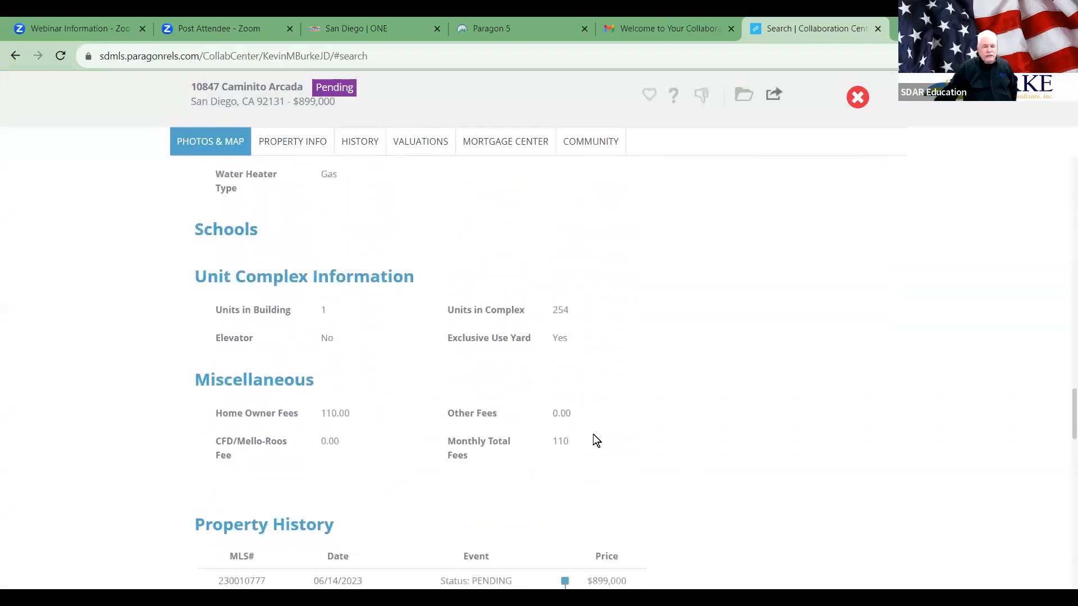
scroll(595, 440, "down", 1)
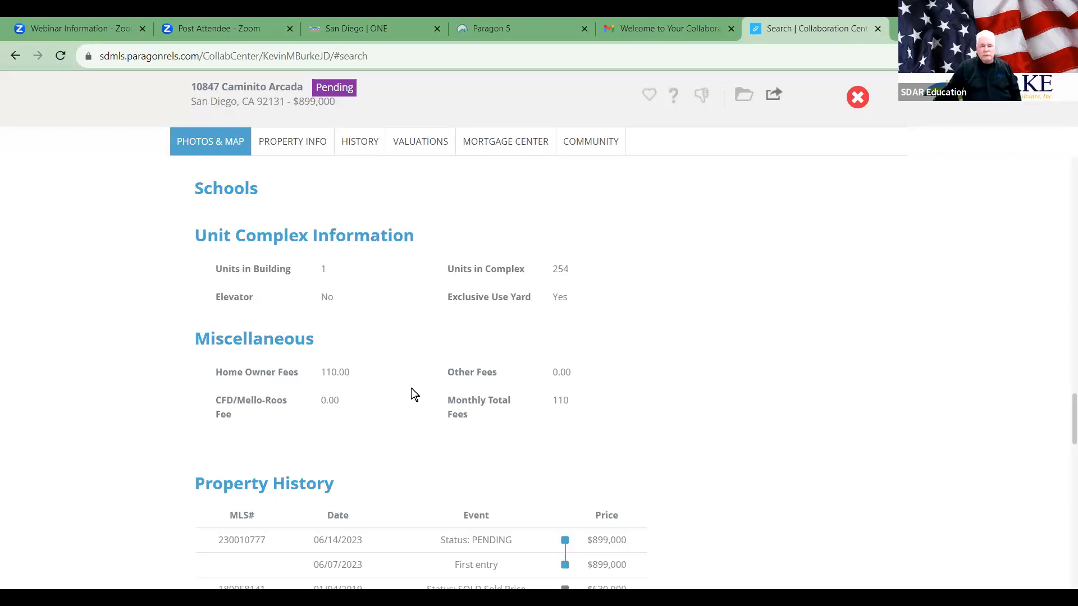
scroll(577, 440, "down", 4)
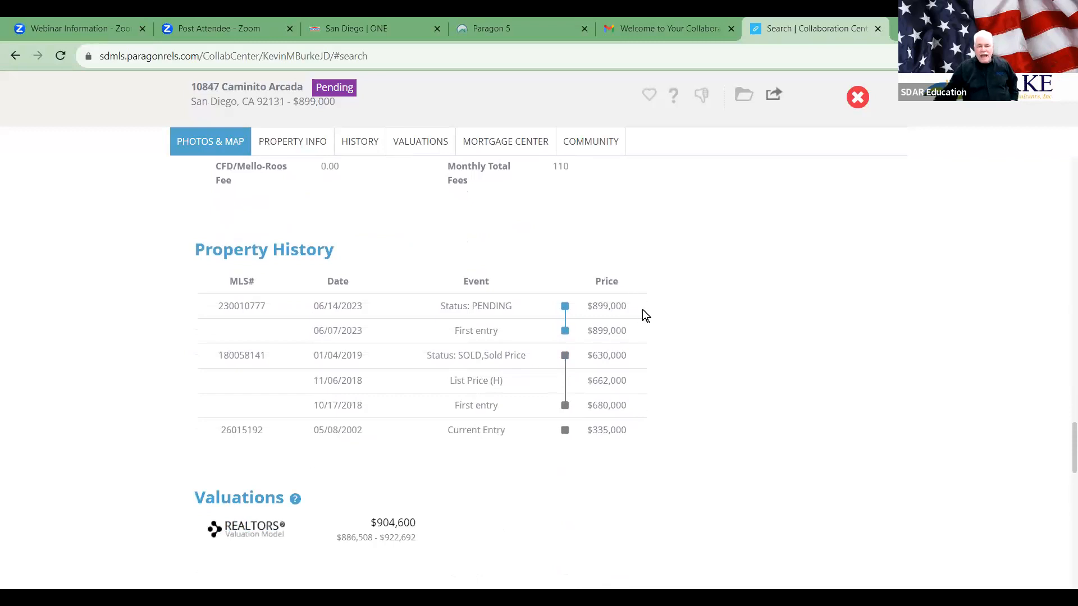
scroll(643, 312, "down", 4)
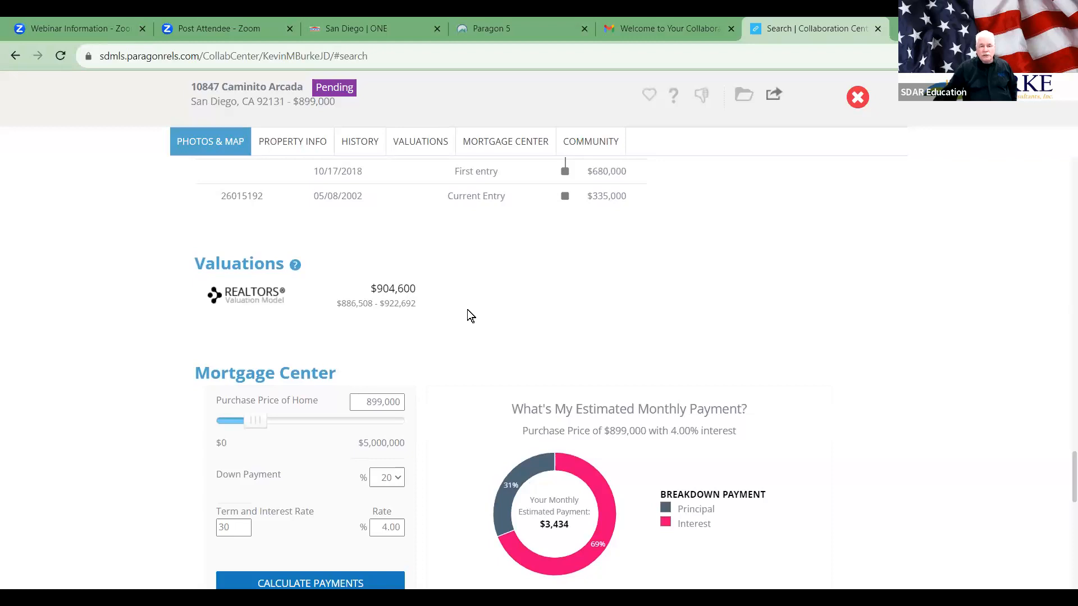
scroll(468, 310, "down", 3)
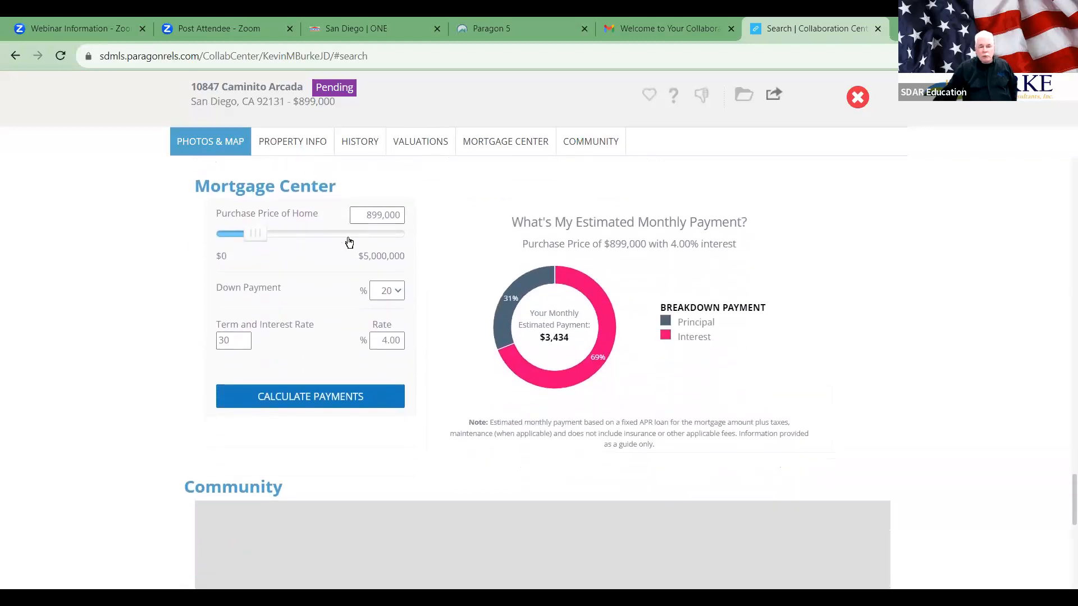
scroll(361, 258, "down", 7)
scroll(362, 290, "down", 1)
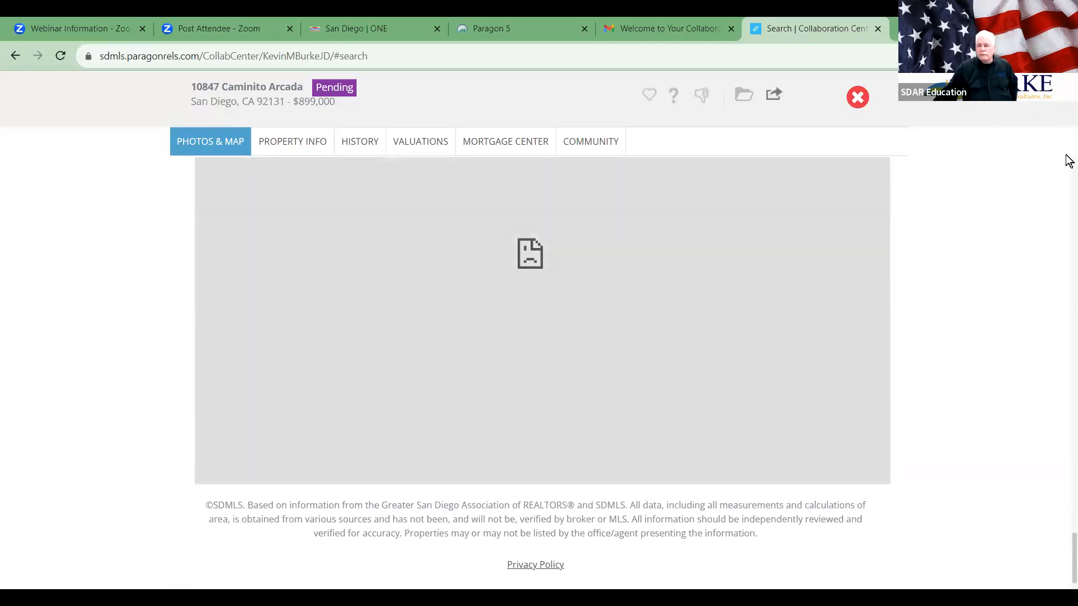
Step: Show the home's street view and rotate it to face the blue-door house
left_click(1068, 188)
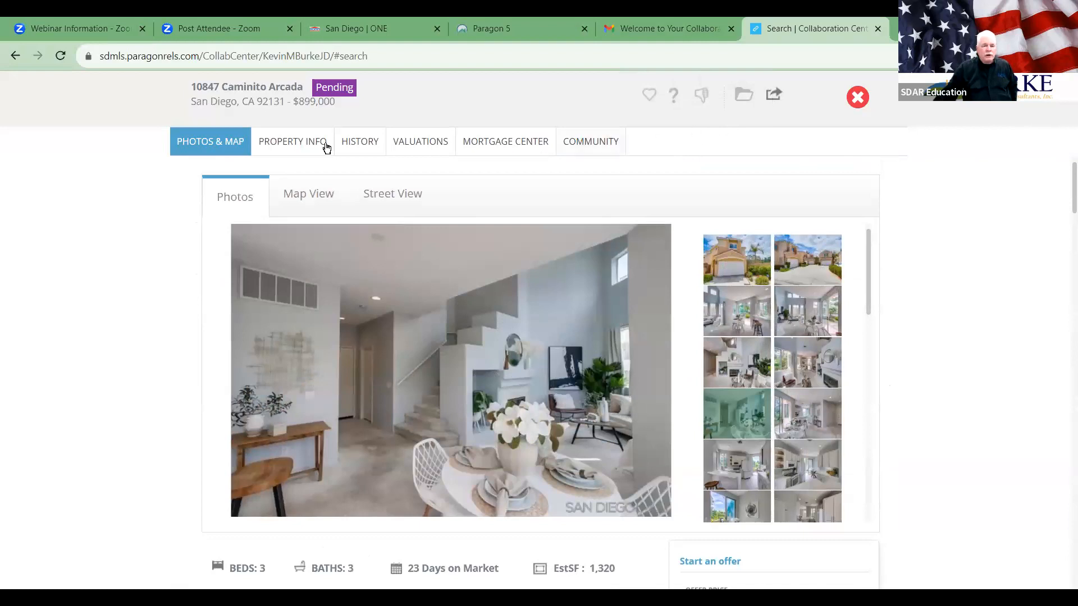
left_click(313, 188)
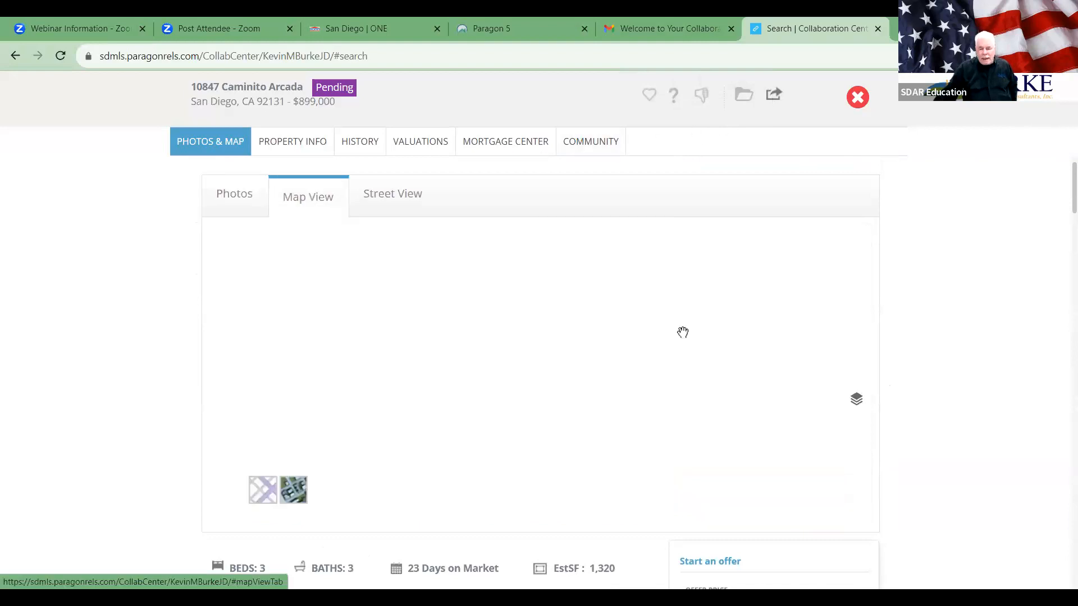
left_click(393, 198)
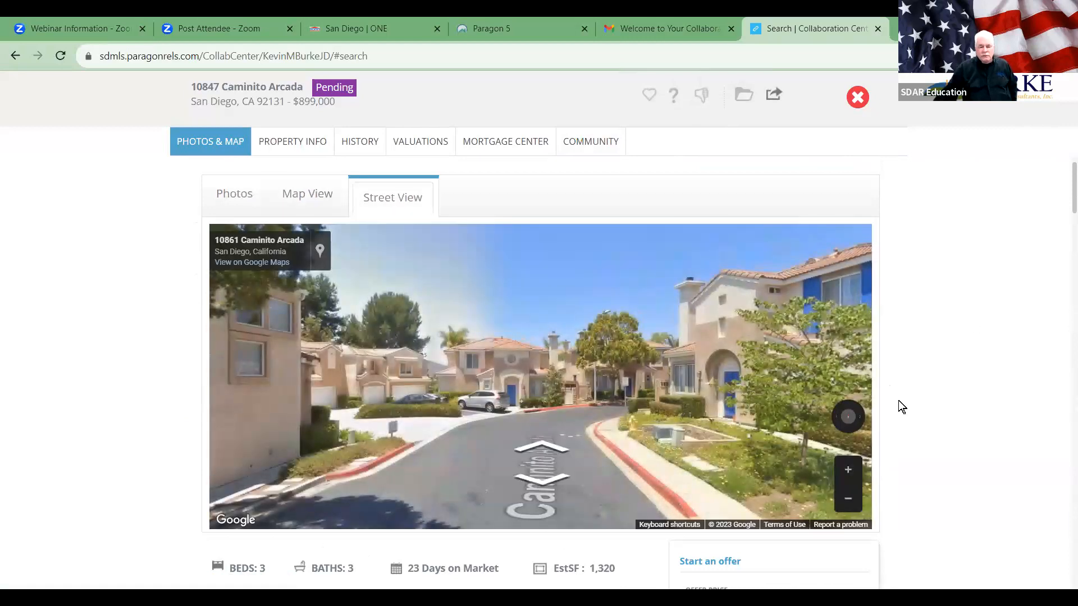
left_click_drag(604, 398, 264, 402)
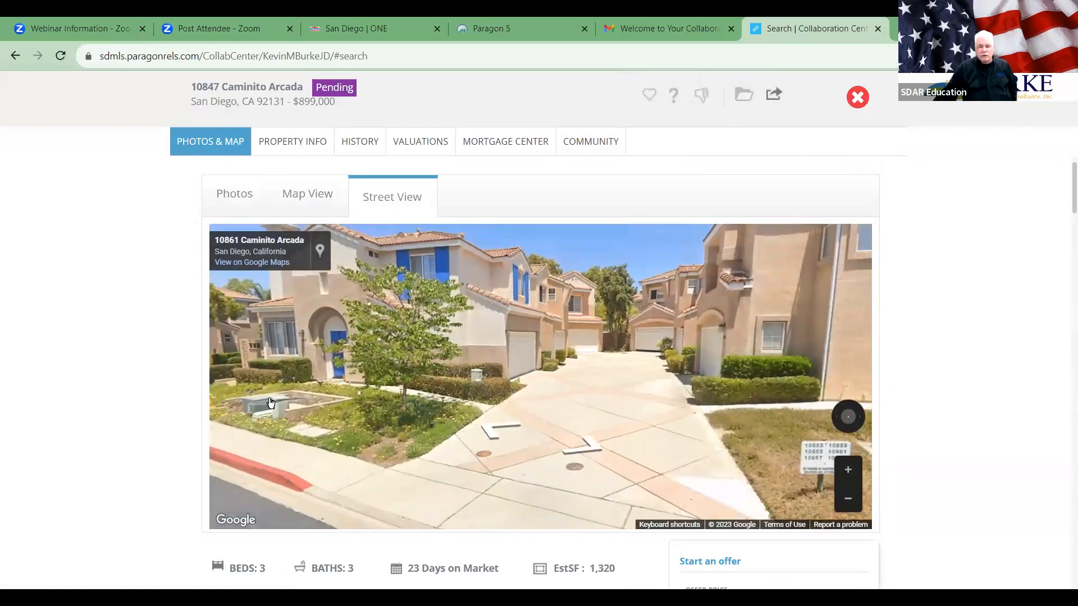
left_click_drag(566, 423, 315, 434)
left_click_drag(737, 414, 312, 435)
left_click_drag(667, 430, 468, 434)
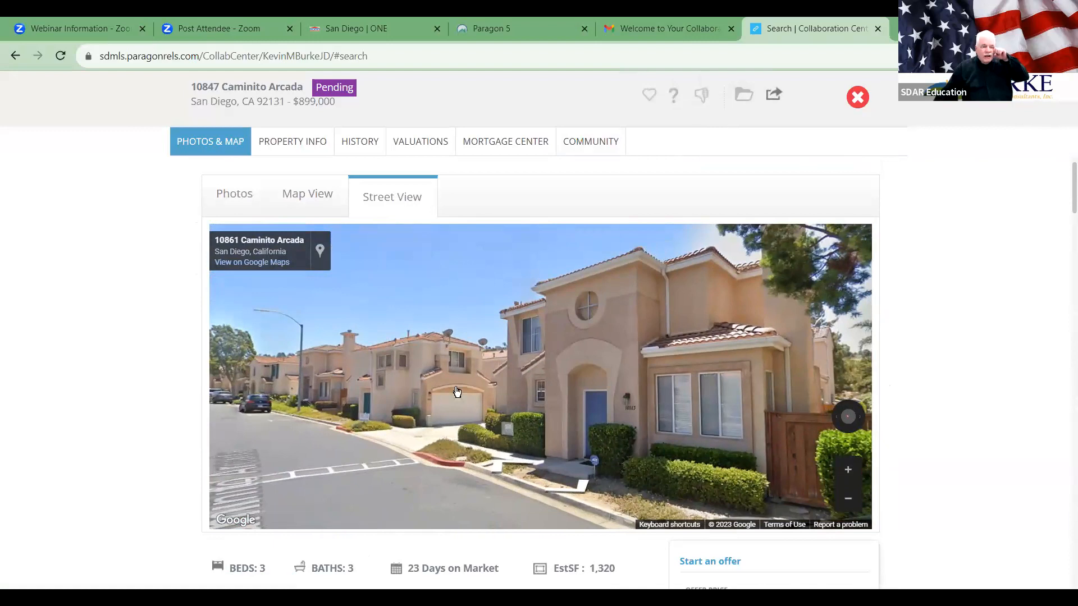
Step: Review the Property Info, History and Valuations tabs, then go back to Photos & Map
left_click(309, 145)
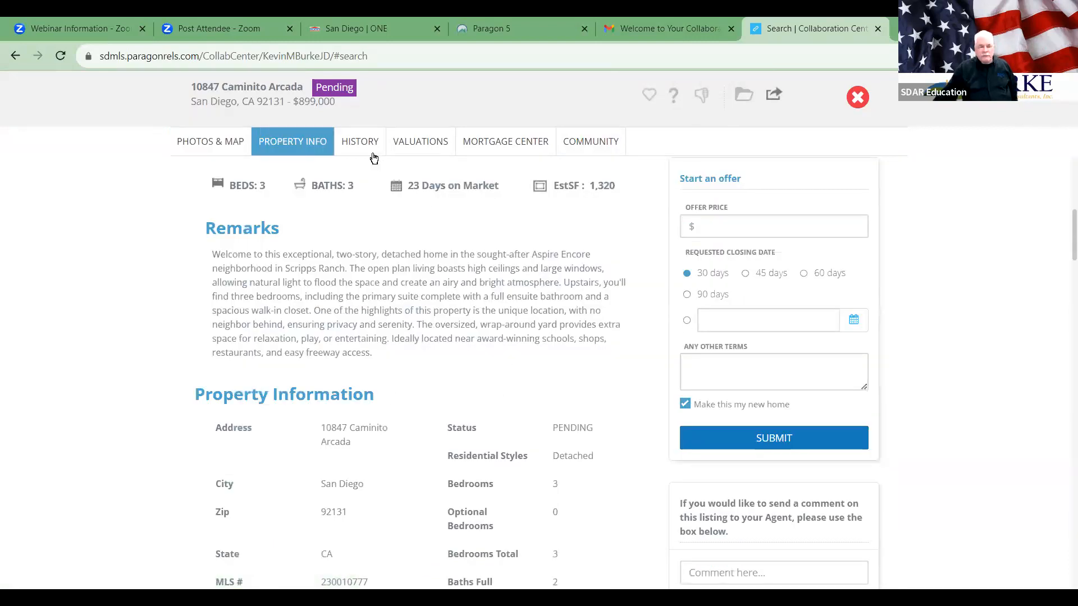
left_click(362, 144)
left_click(431, 147)
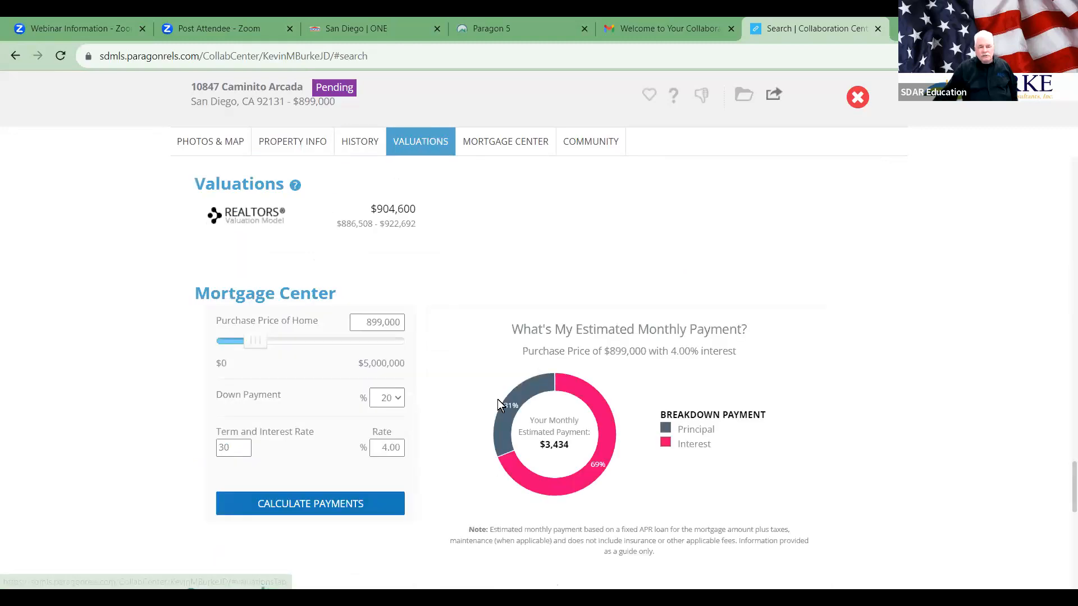
left_click(198, 142)
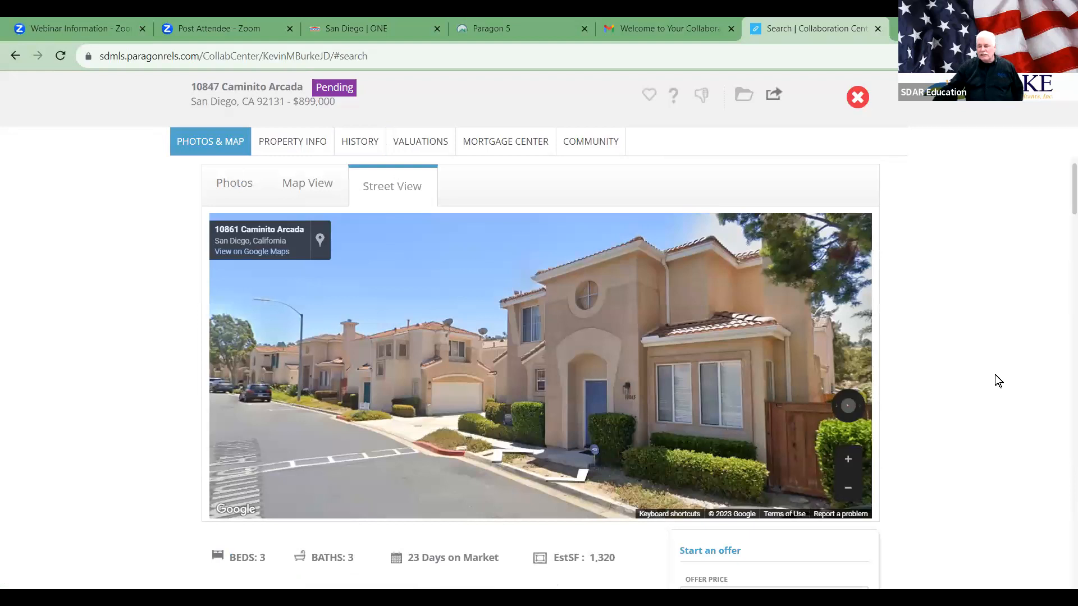
scroll(995, 375, "up", 1)
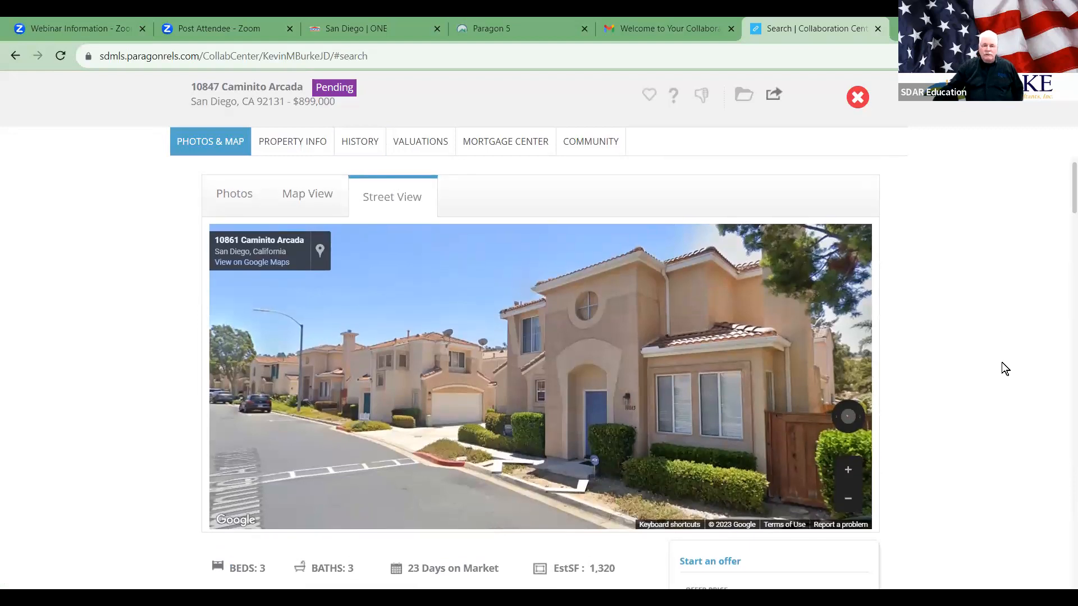
Step: Close the listing details and save the current search as 'sadfbsdg'
left_click(856, 101)
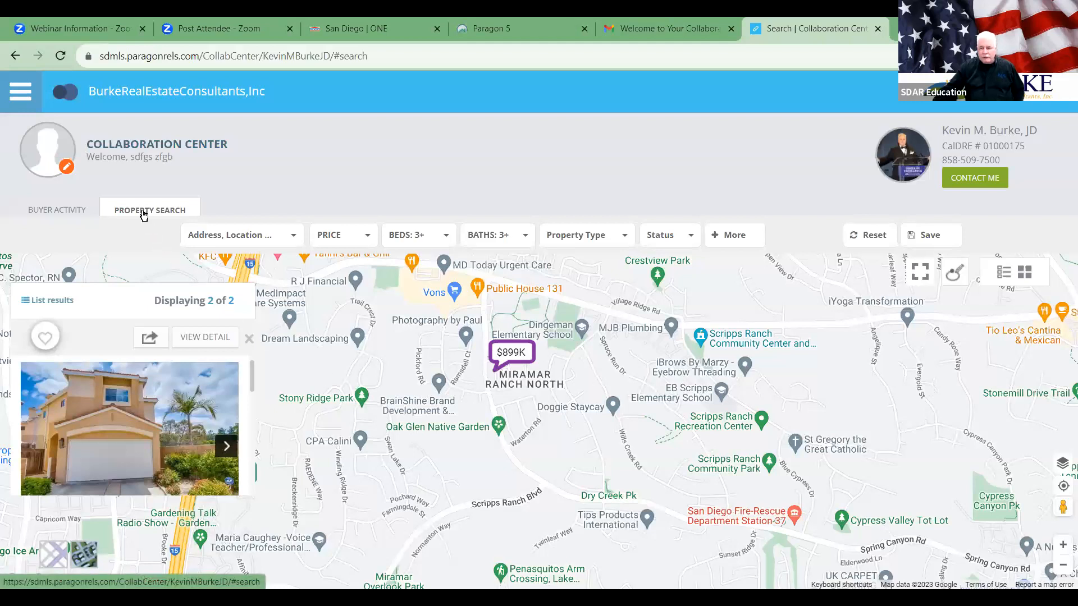
left_click(937, 236)
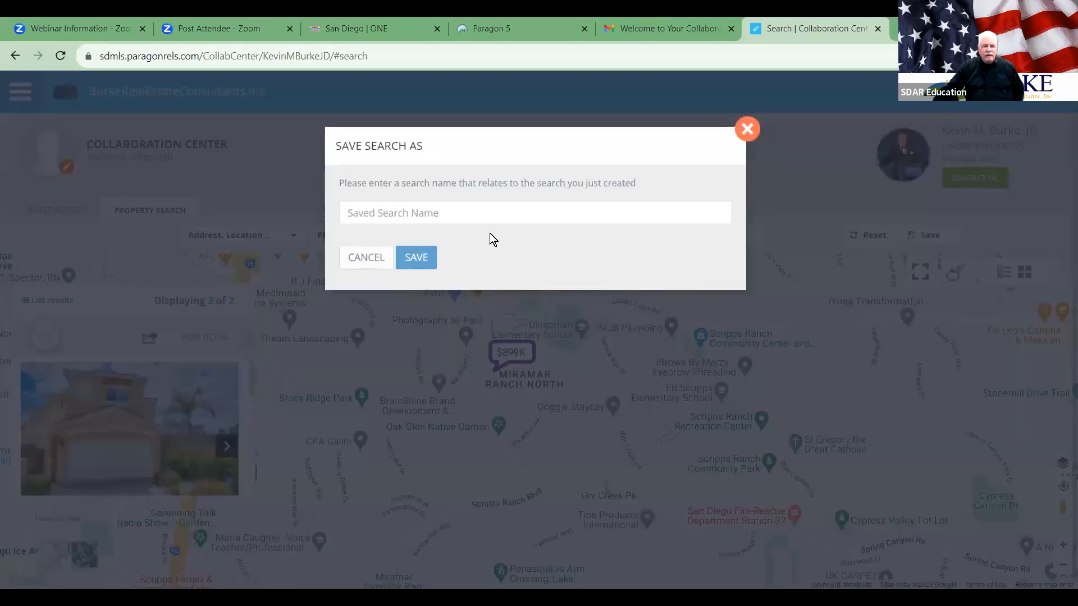
type("sadfbsdg")
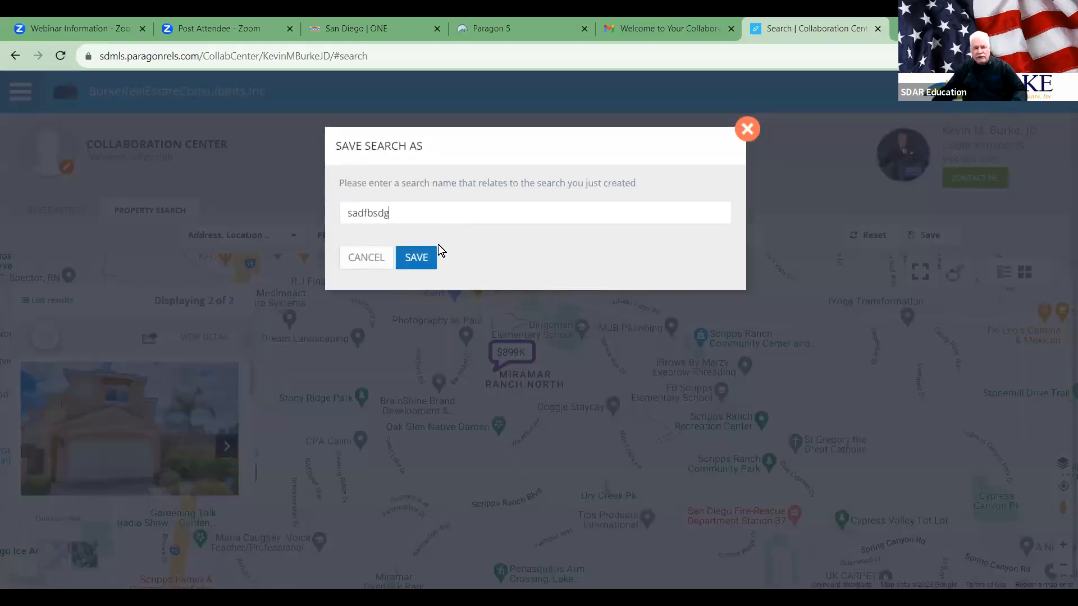
left_click(417, 260)
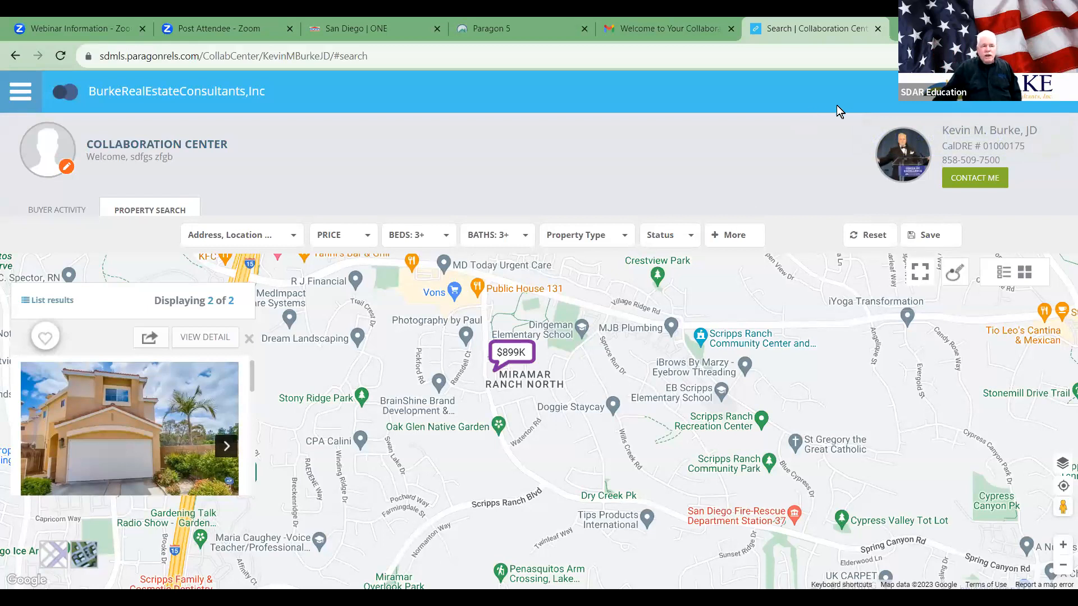
Step: Delete the Collaboration Center welcome email in Gmail, closing both extra tabs to get back to Paragon
left_click(877, 28)
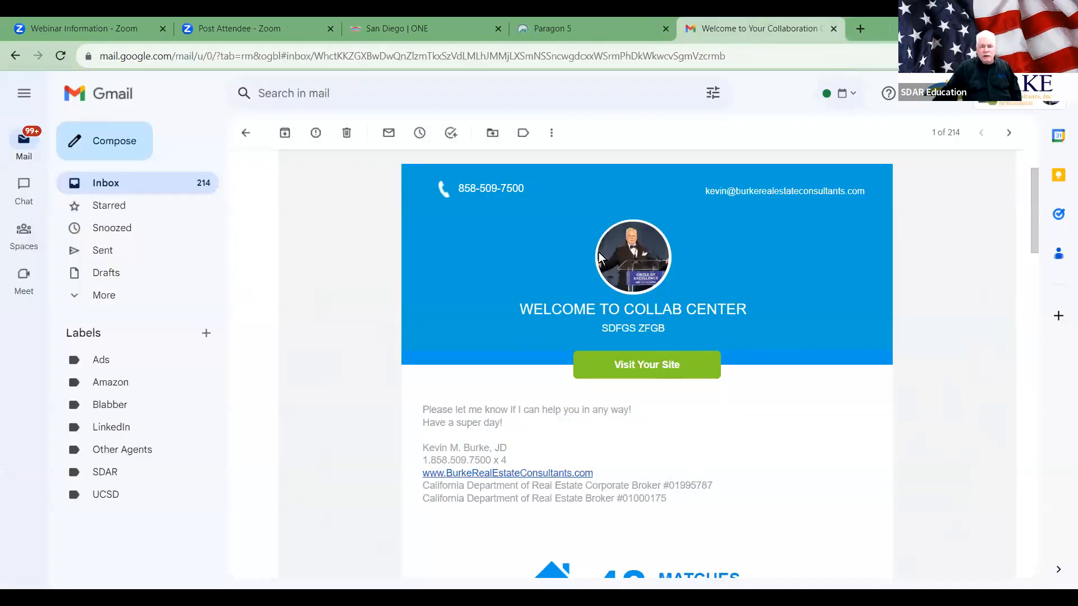
left_click(345, 133)
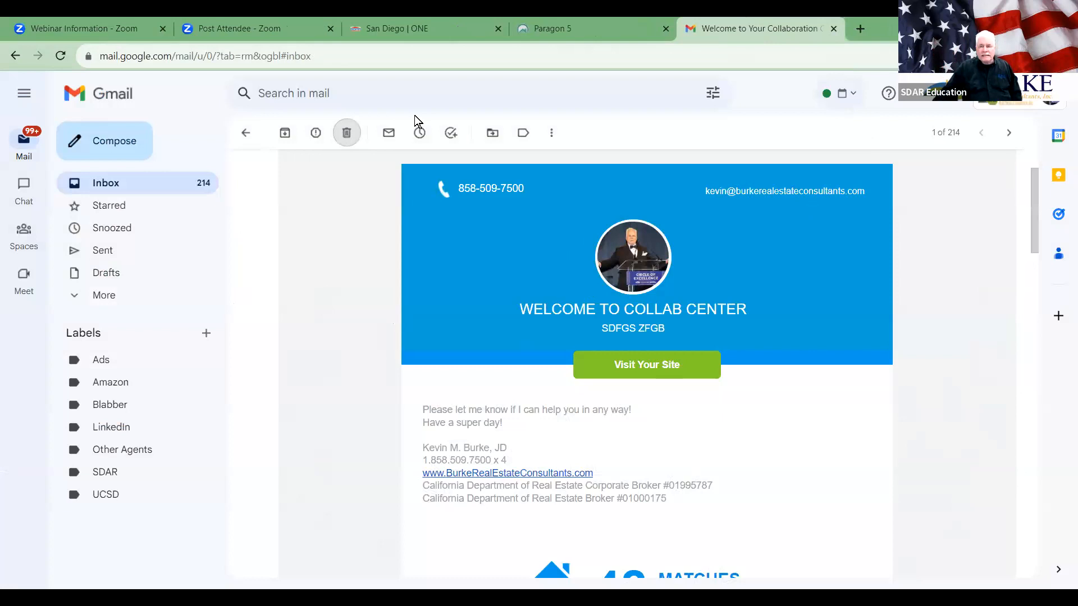
left_click(828, 24)
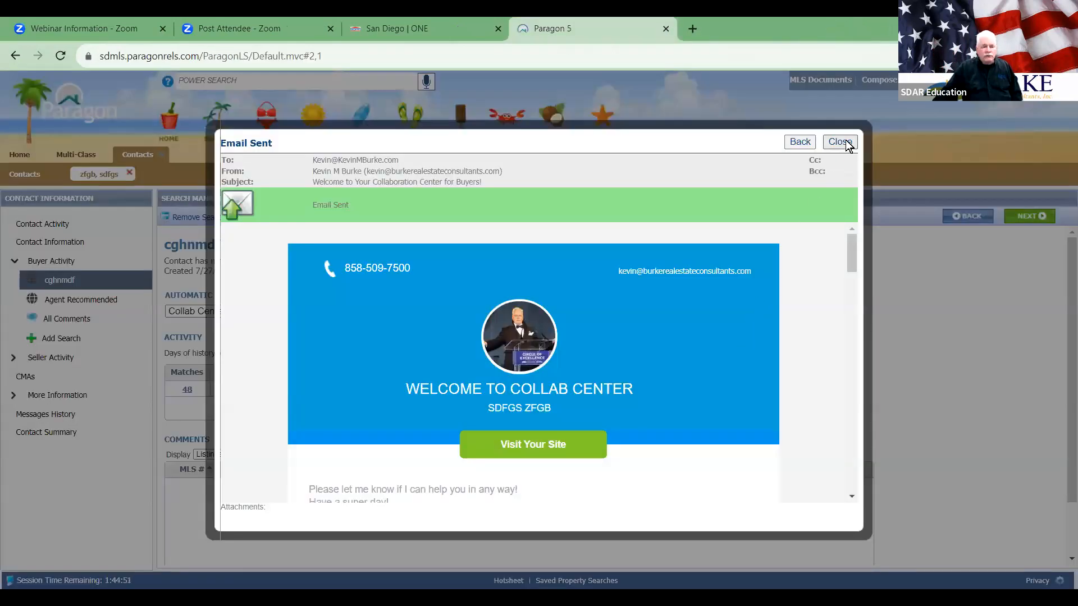
Step: Back out of the sent-email confirmation and cancel the email, returning to search management
left_click(799, 143)
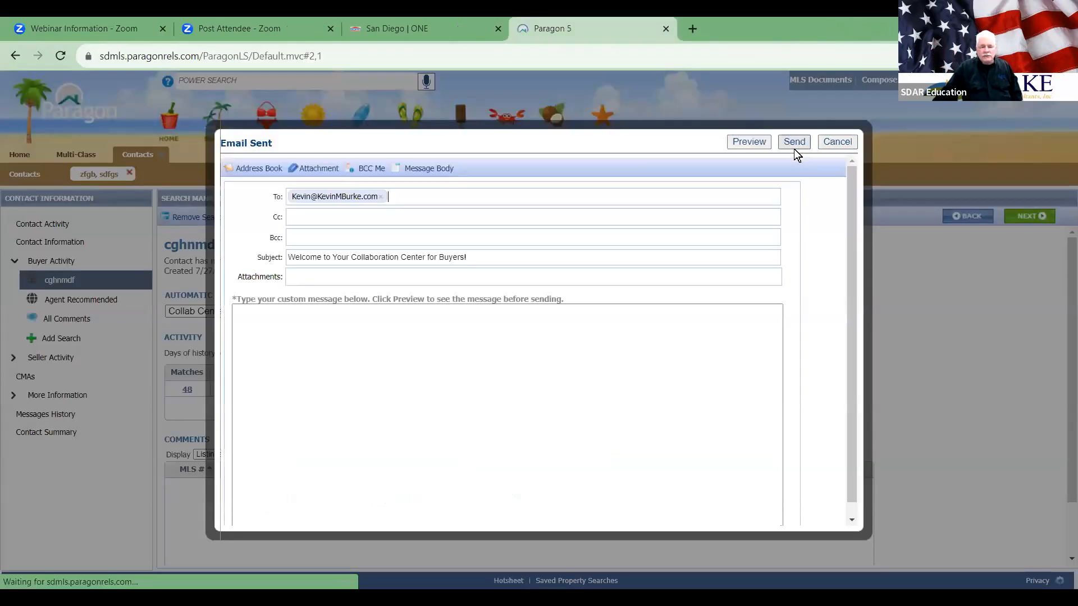
left_click(828, 143)
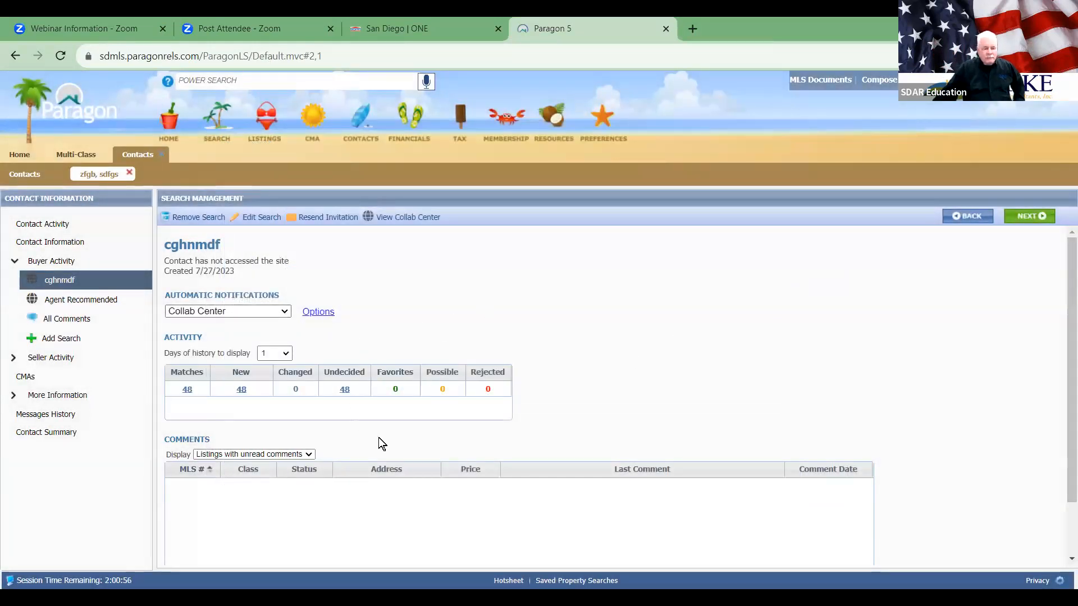
scroll(682, 367, "down", 2)
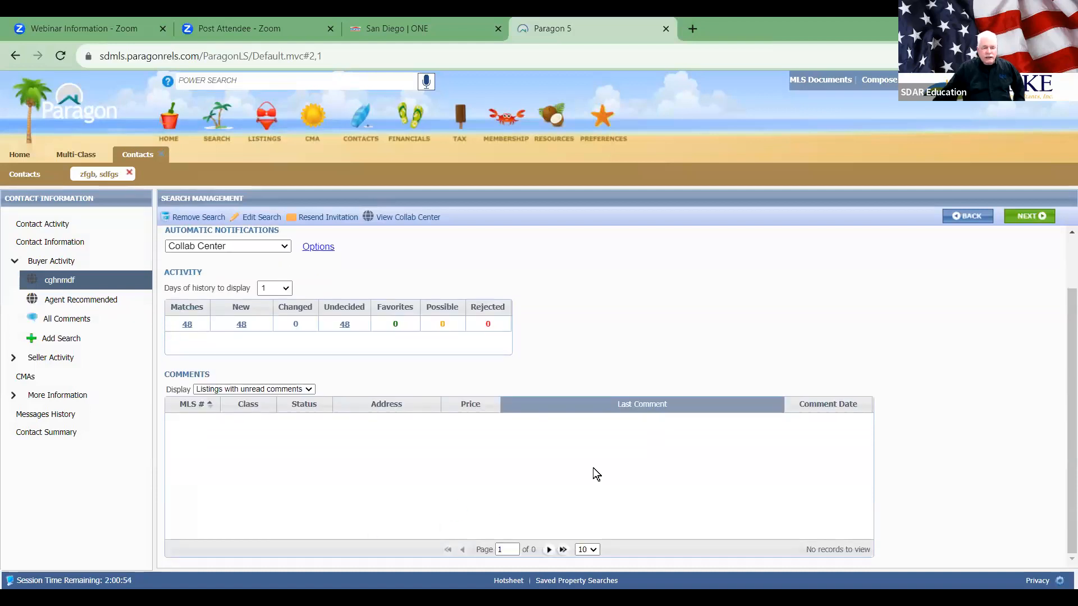
scroll(531, 491, "up", 2)
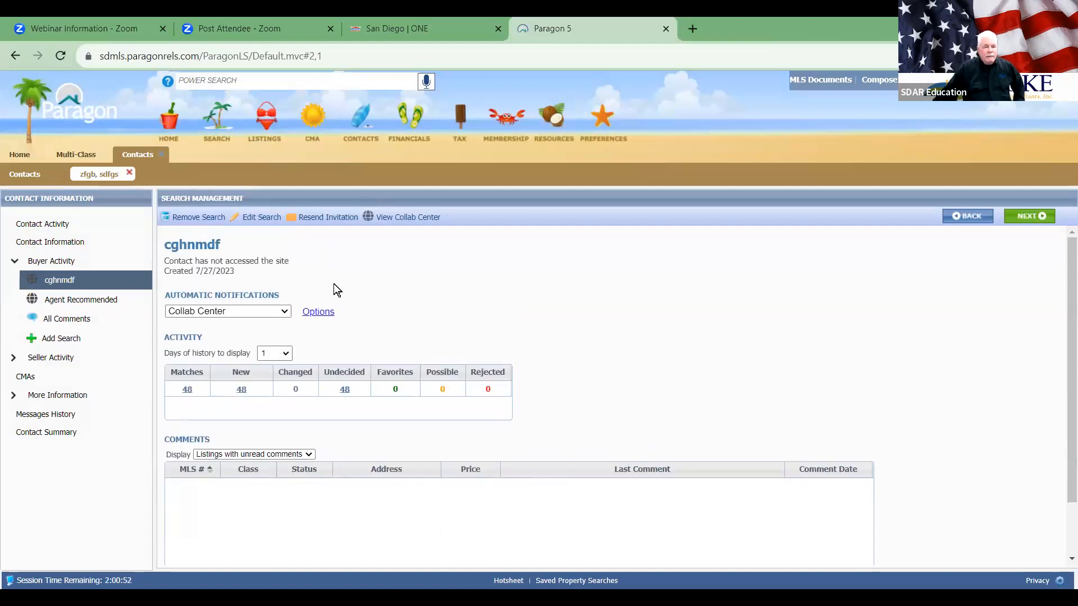
Step: Check the Remove Search options without removing anything, then launch the buyer's Collaboration Center
left_click(199, 216)
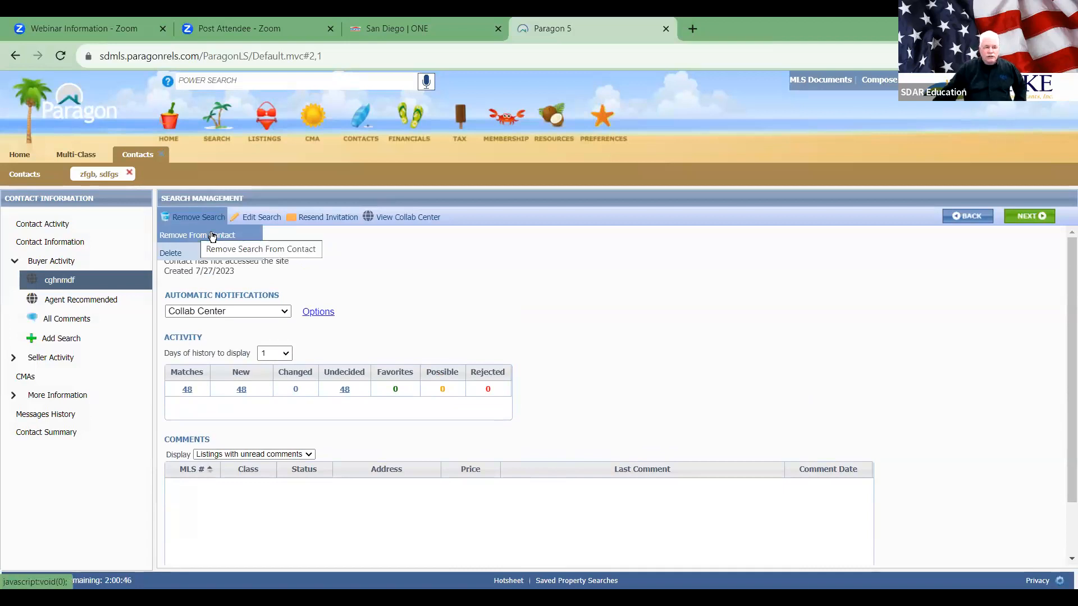
left_click(211, 238)
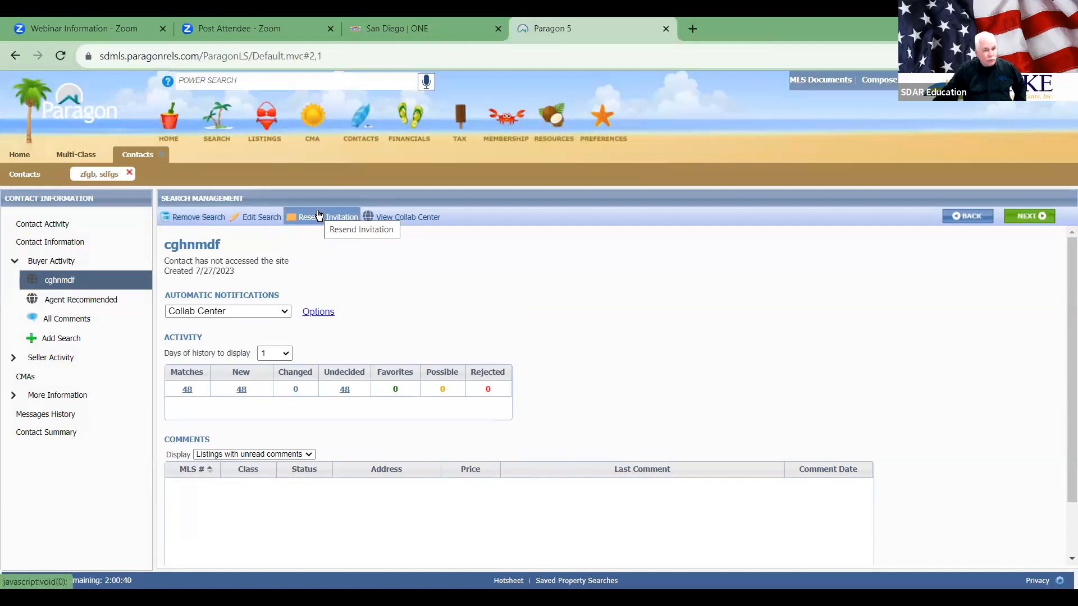
left_click(418, 216)
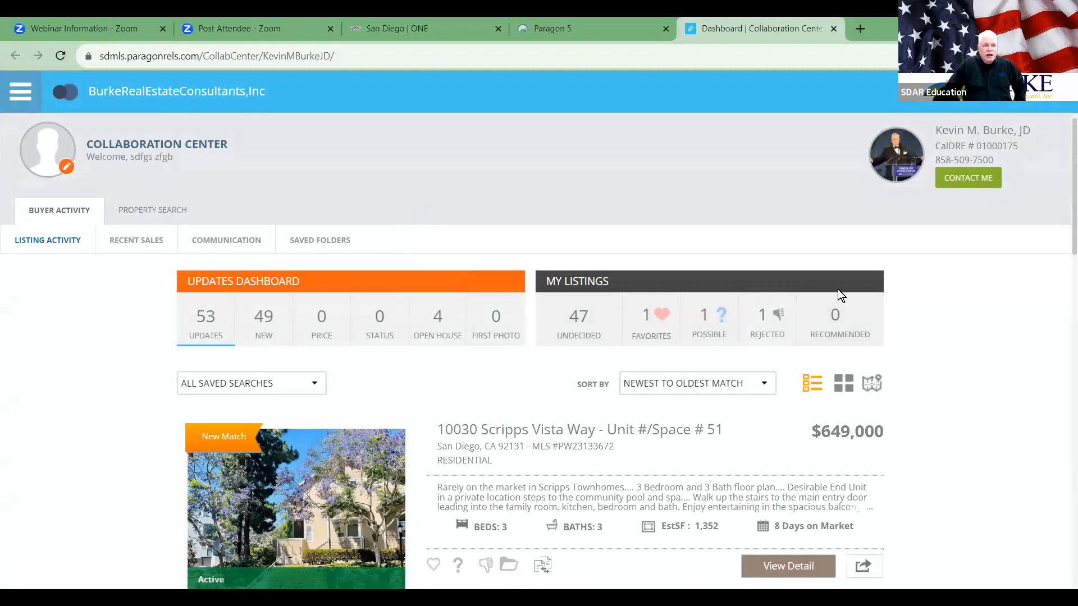
Step: View the buyer's PROPERTY SEARCH map, then close the Collaboration Center tab
left_click(129, 210)
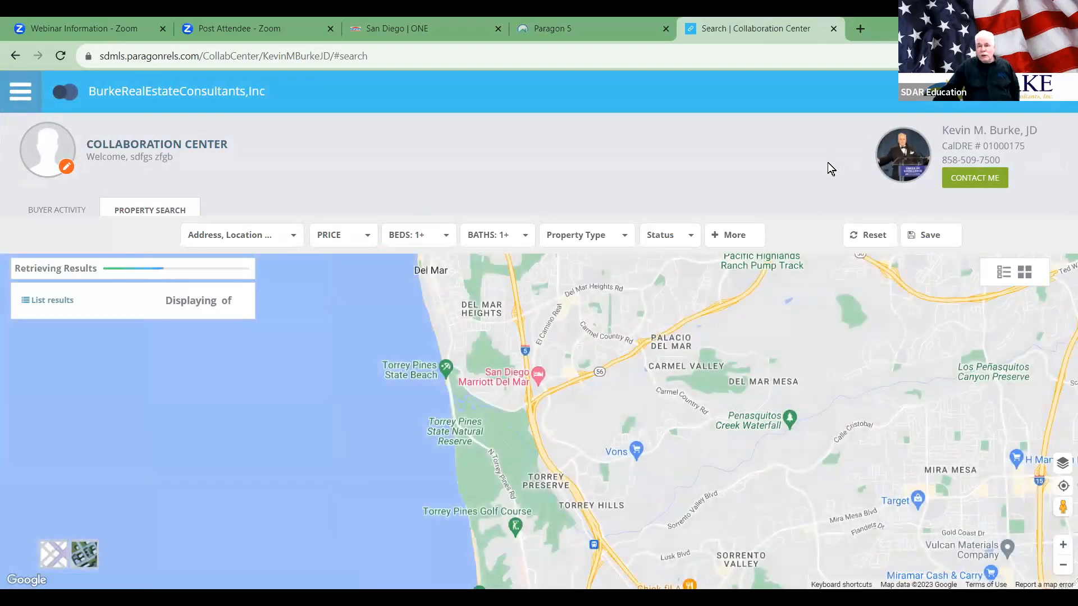
left_click(832, 29)
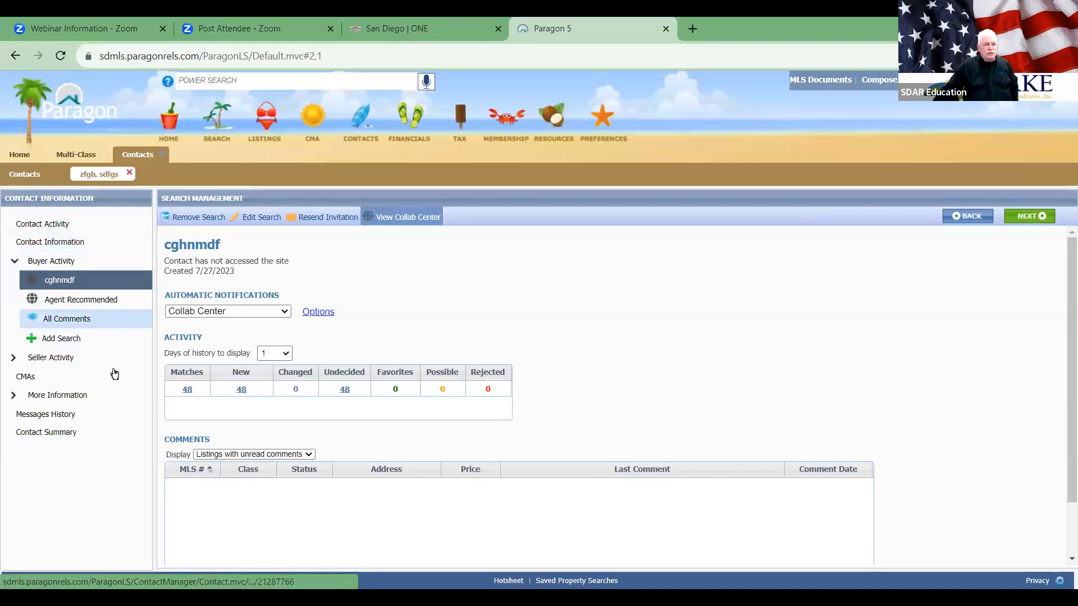
Step: Browse Agent Recommended and Add Search, then go to Seller Activity > Associate Property
left_click(94, 298)
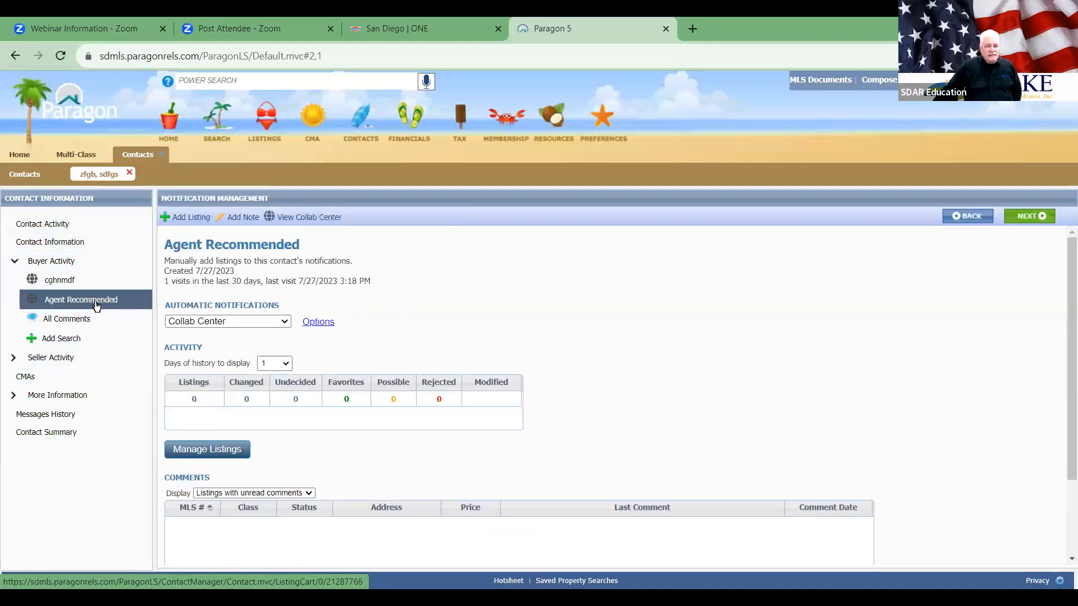
left_click(47, 343)
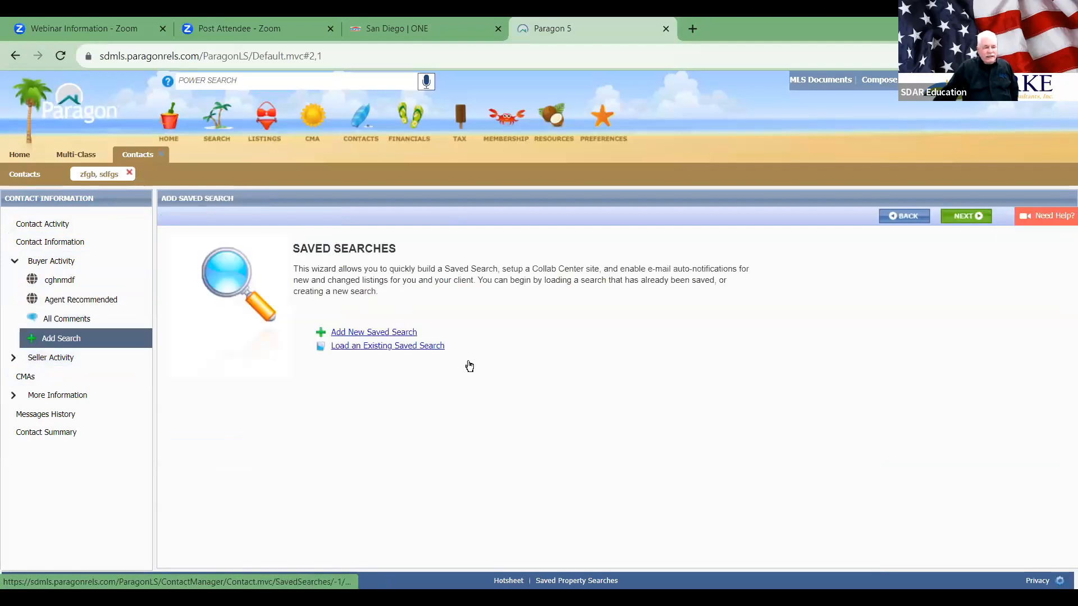
left_click(32, 362)
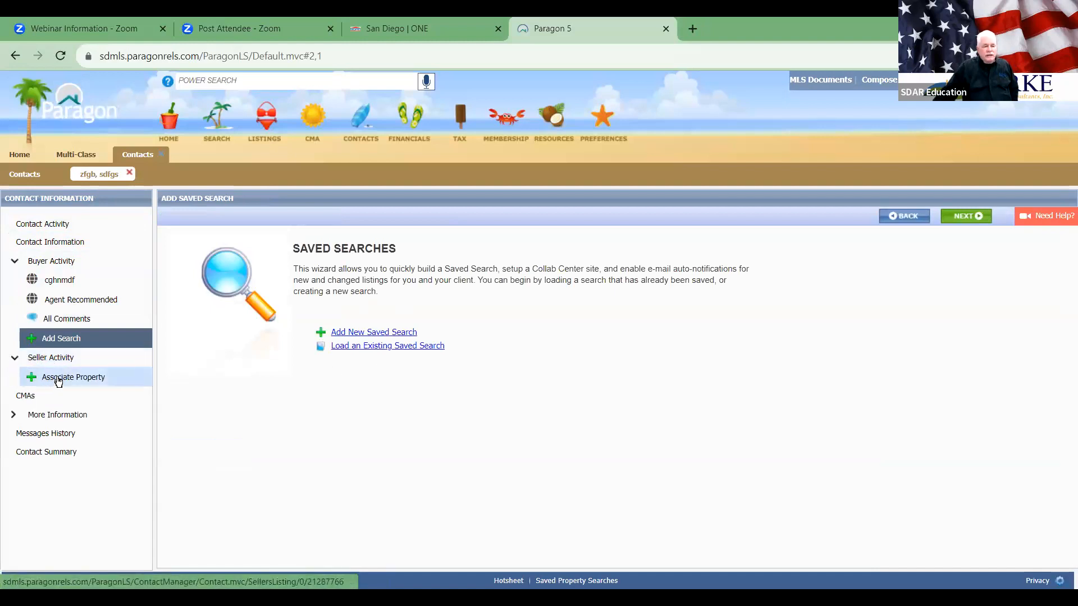
left_click(58, 380)
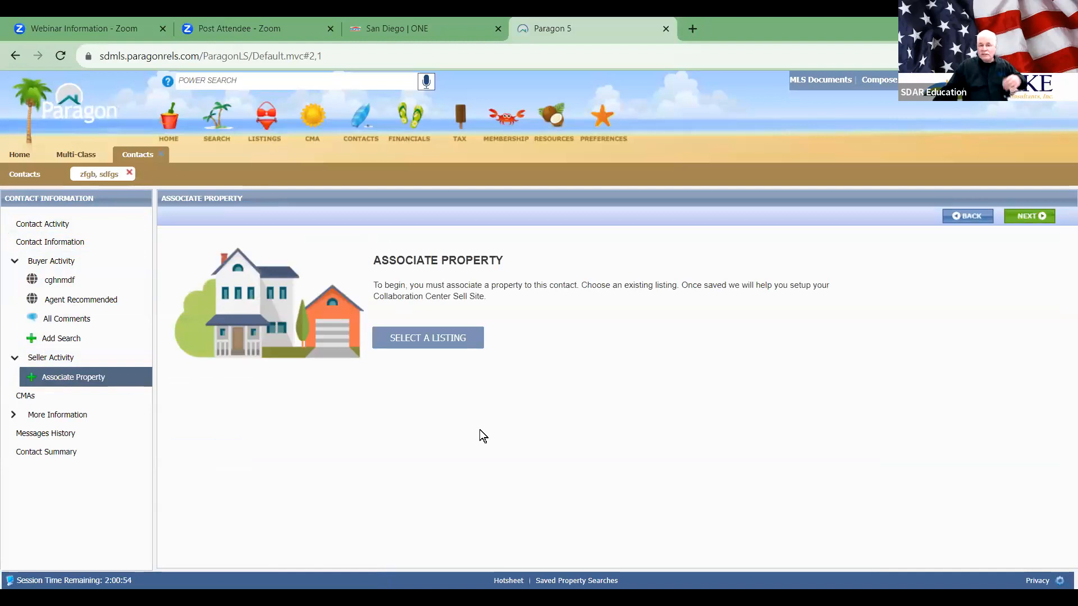
left_click(443, 338)
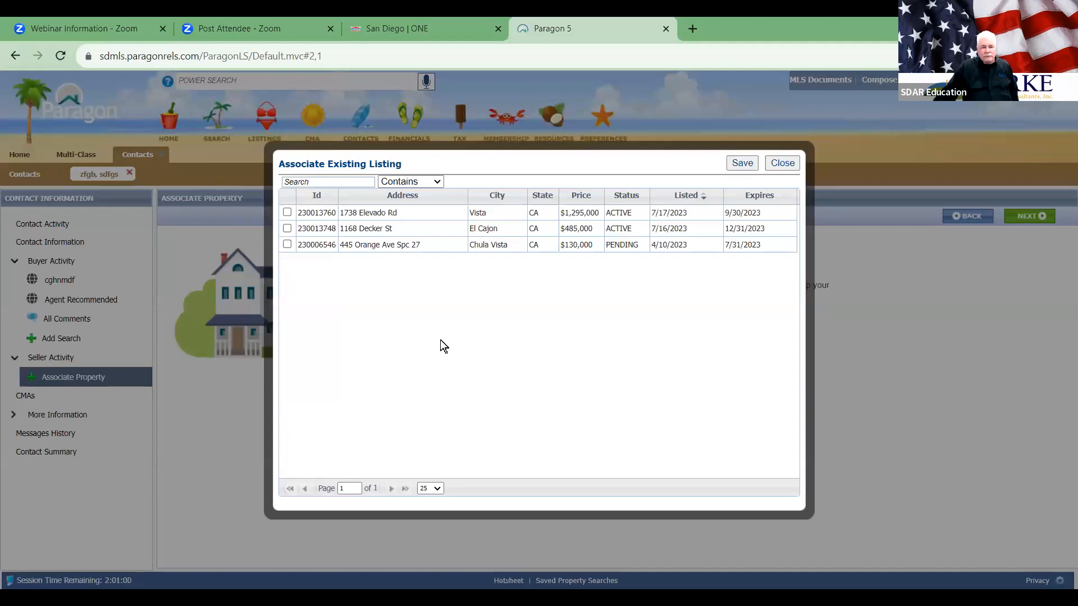
left_click(286, 229)
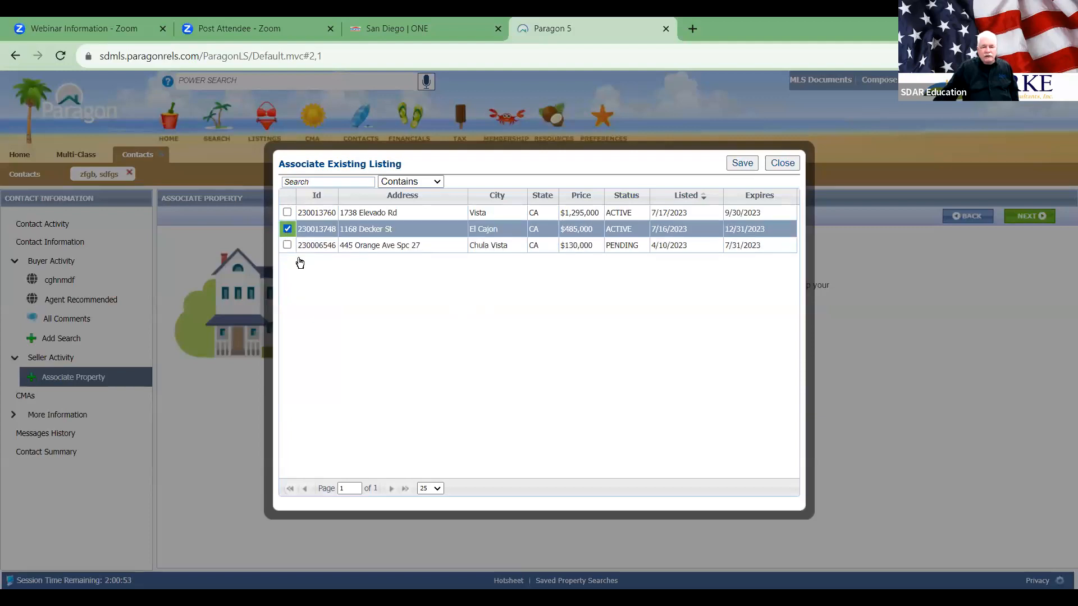
left_click(742, 164)
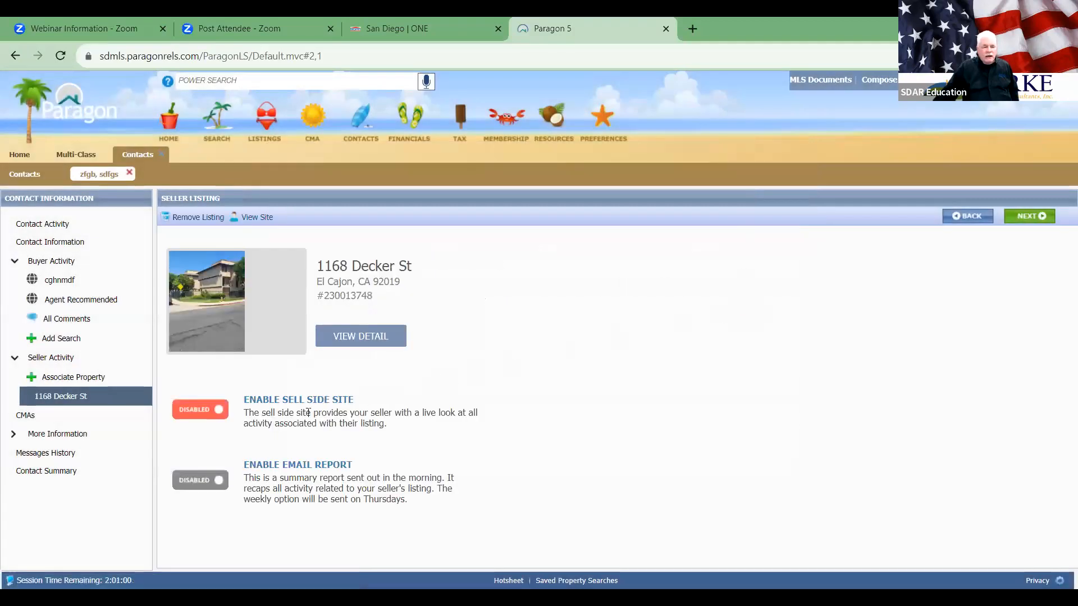
Step: Enable the sell side site and email report, then review the scheduling options
left_click(199, 409)
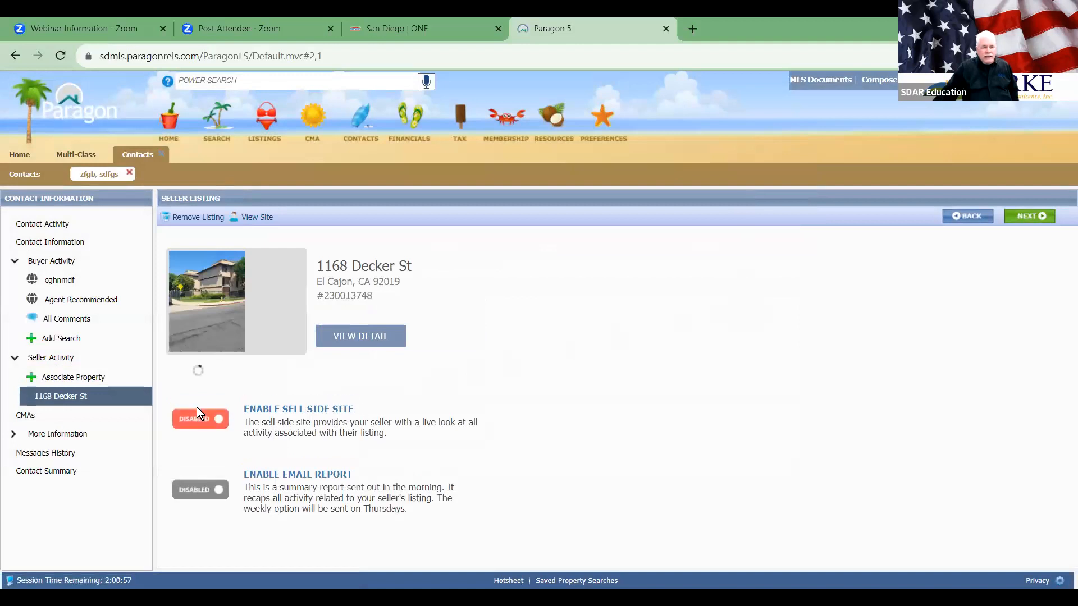
left_click(199, 512)
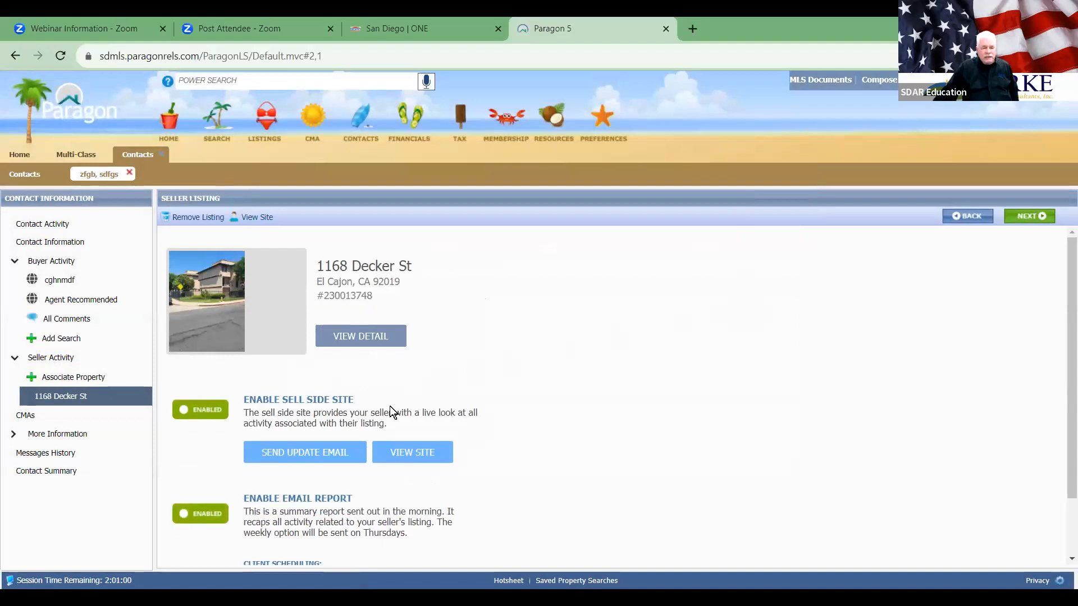
scroll(426, 560, "down", 1)
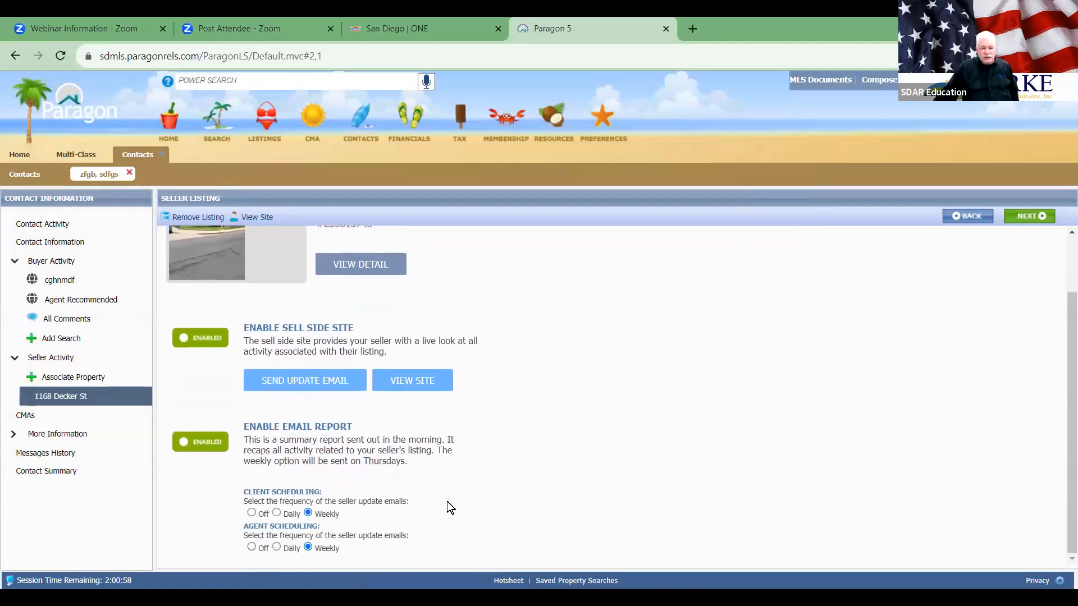
scroll(344, 397, "up", 1)
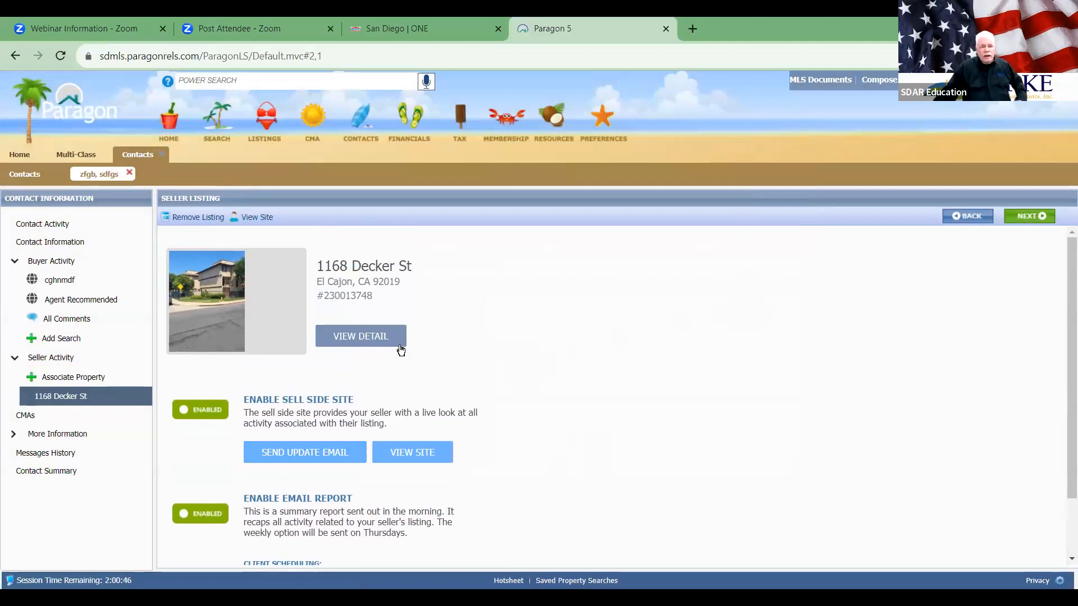
left_click(366, 335)
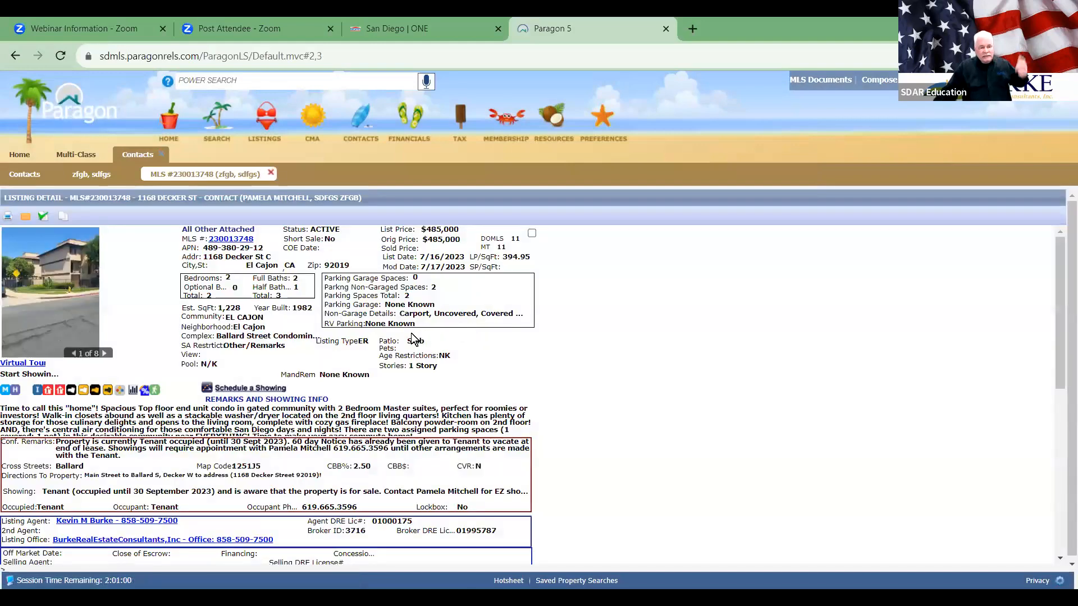
scroll(408, 337, "down", 4)
scroll(401, 338, "up", 4)
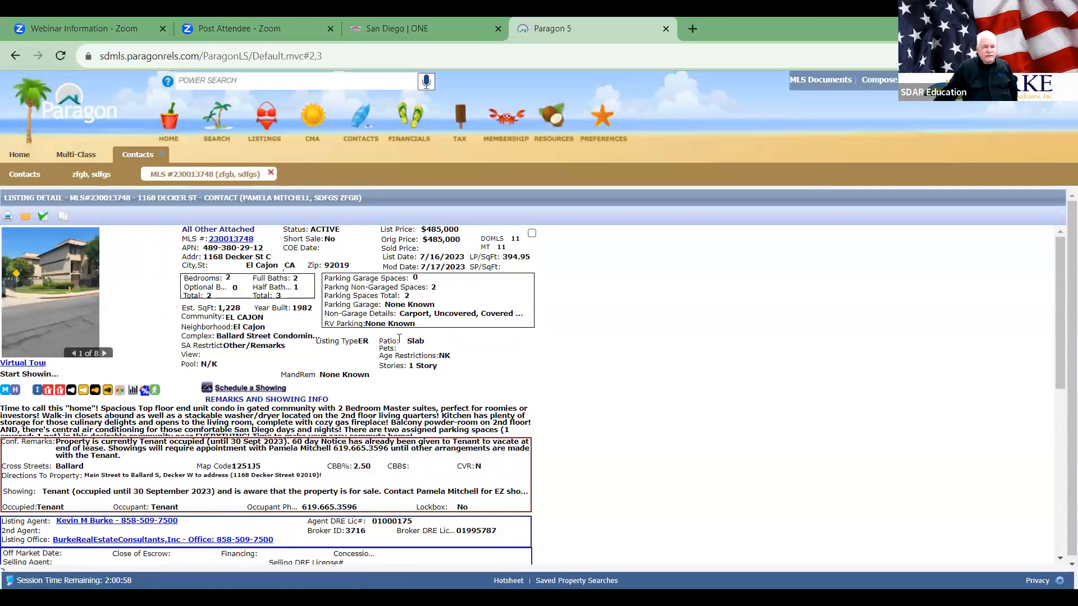
left_click(271, 173)
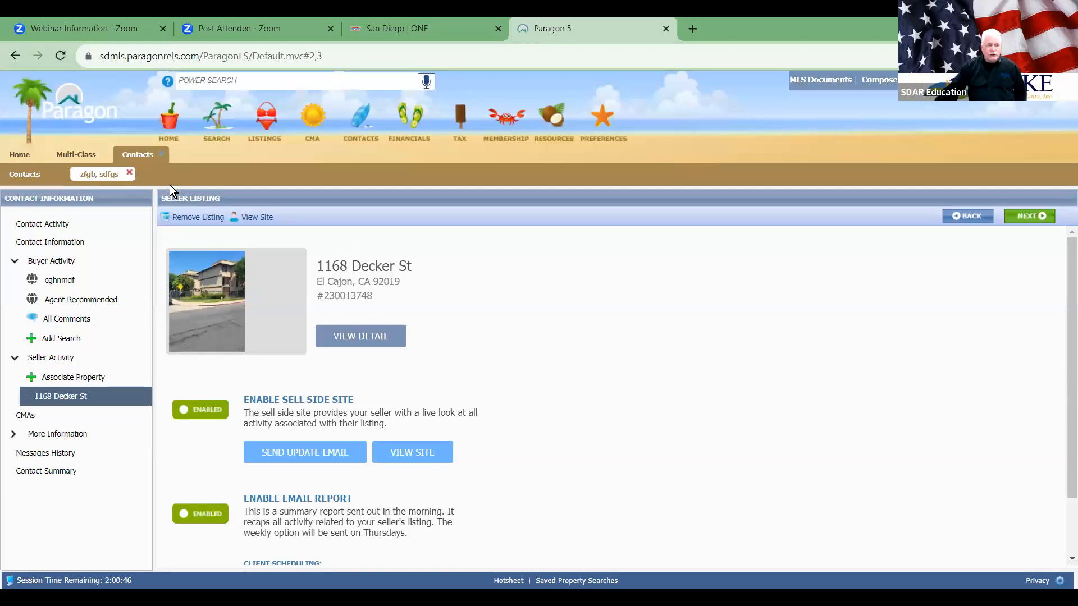
left_click(161, 155)
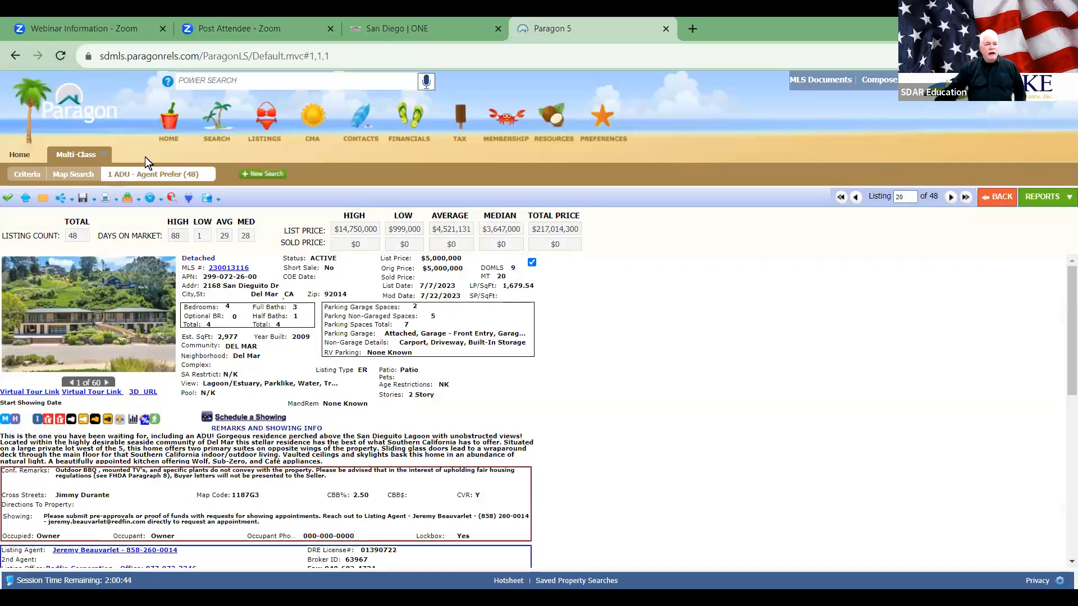
left_click(104, 154)
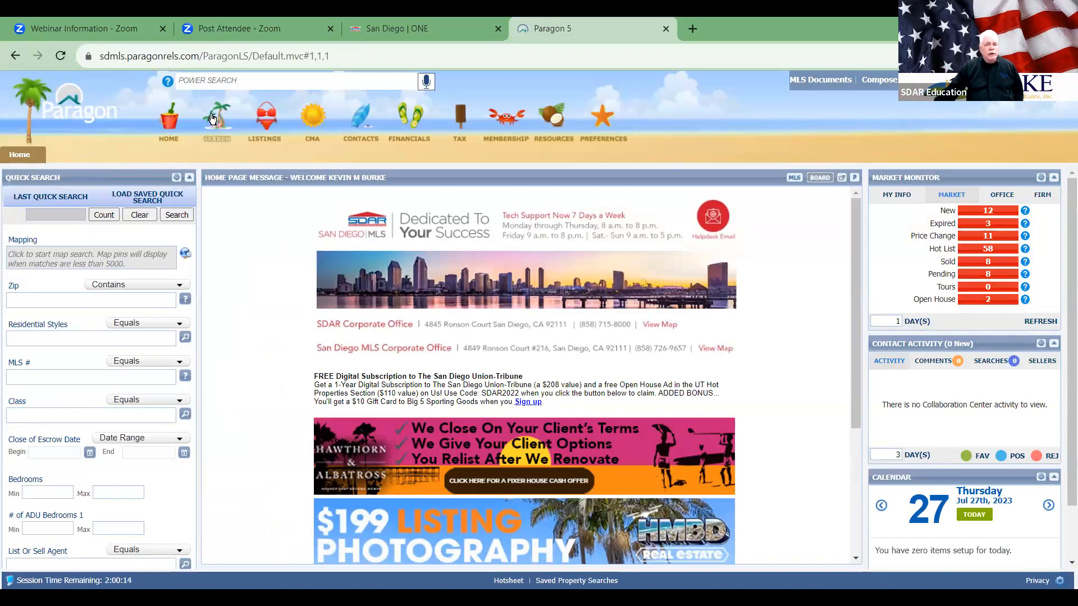
Step: Open the Tour and Open House search and set both dates to July 27, 2023
mouse_move(213, 117)
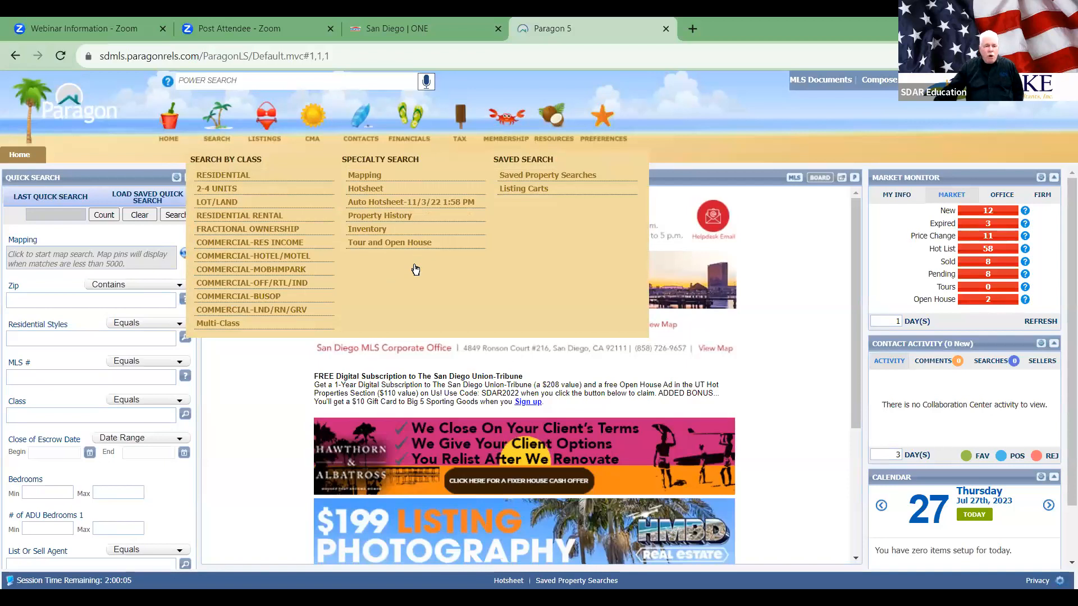
left_click(407, 243)
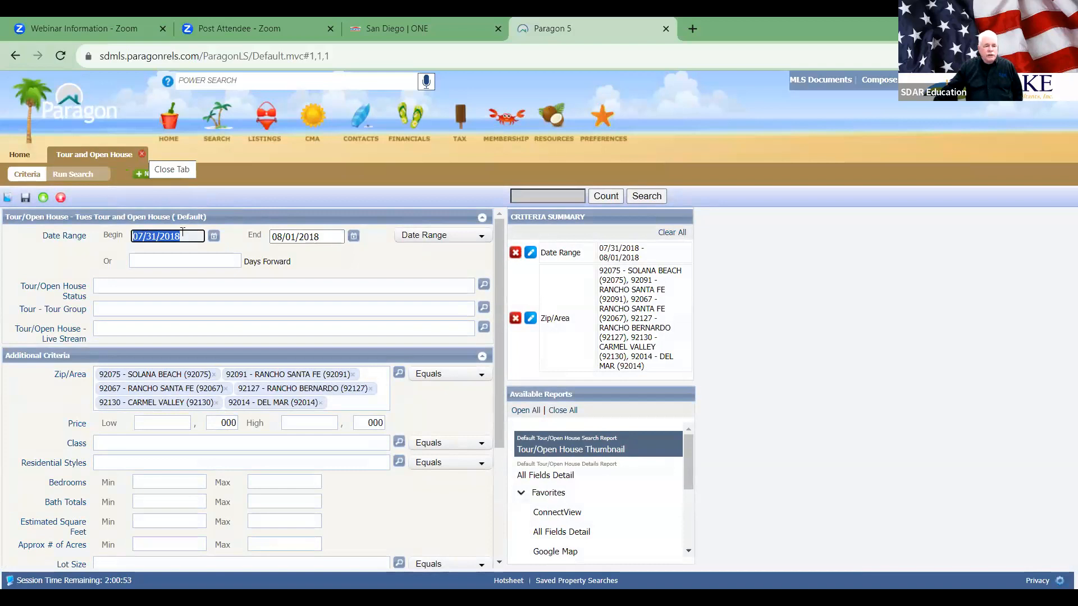
left_click(218, 236)
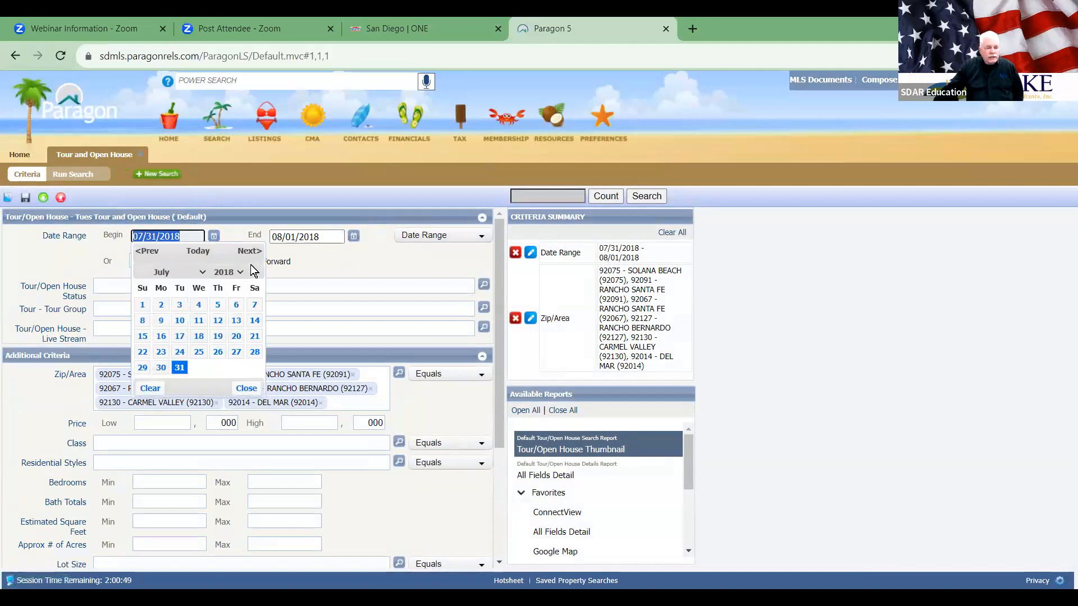
left_click(199, 253)
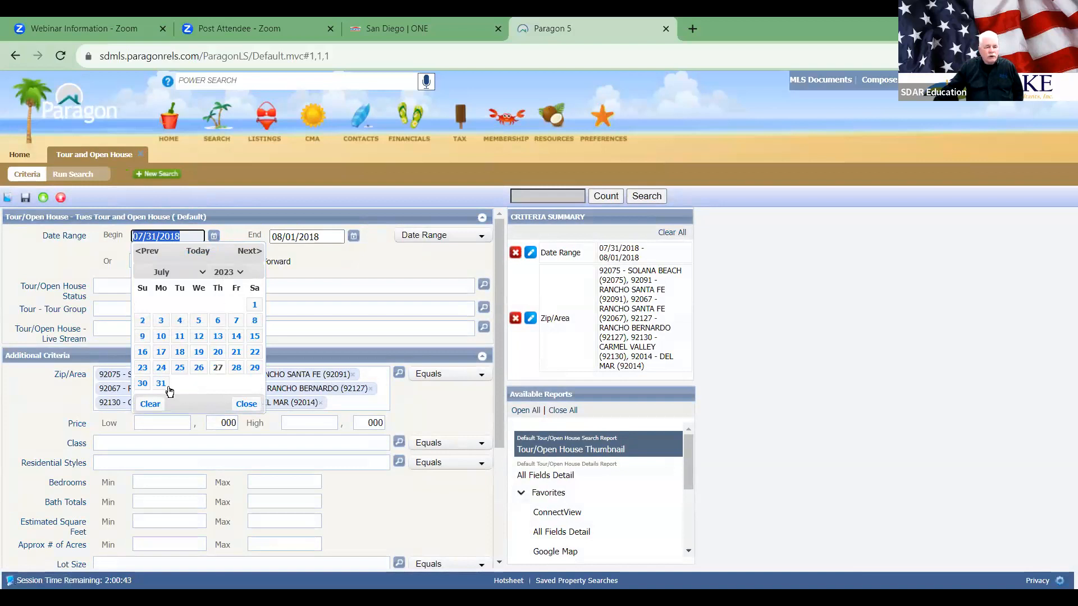
left_click(217, 367)
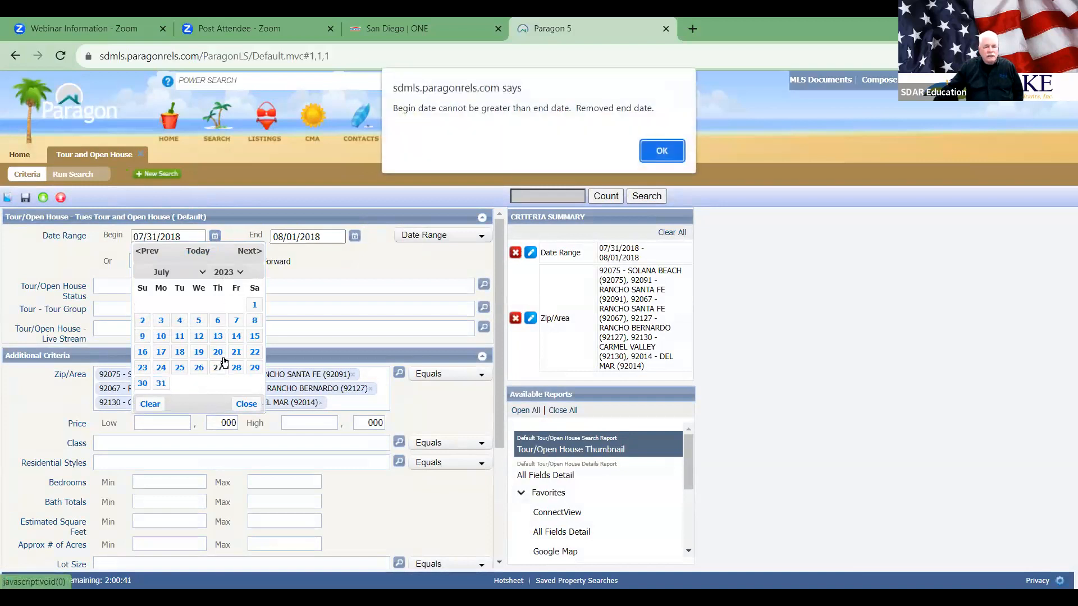
left_click(648, 147)
left_click(353, 236)
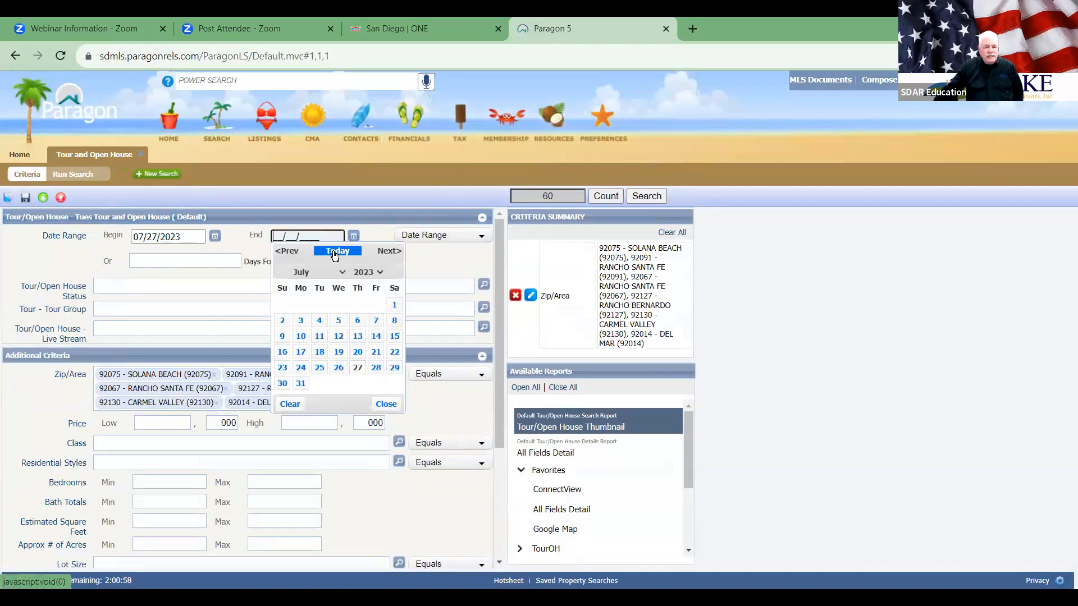
left_click(357, 368)
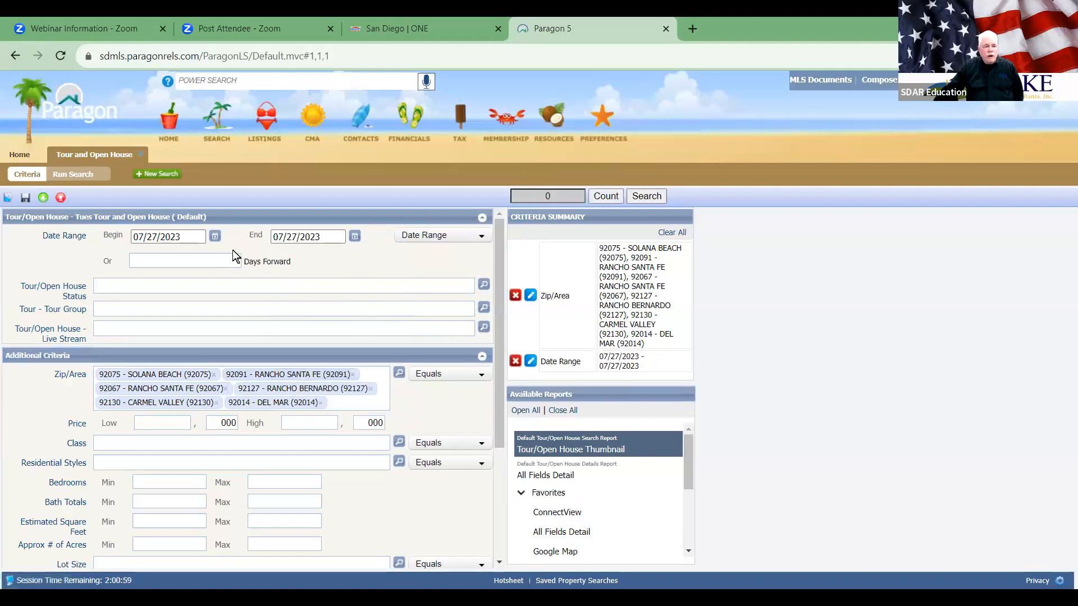
Step: Change Begin and End dates to 08/01/2023, run the search, then close it
left_click(214, 236)
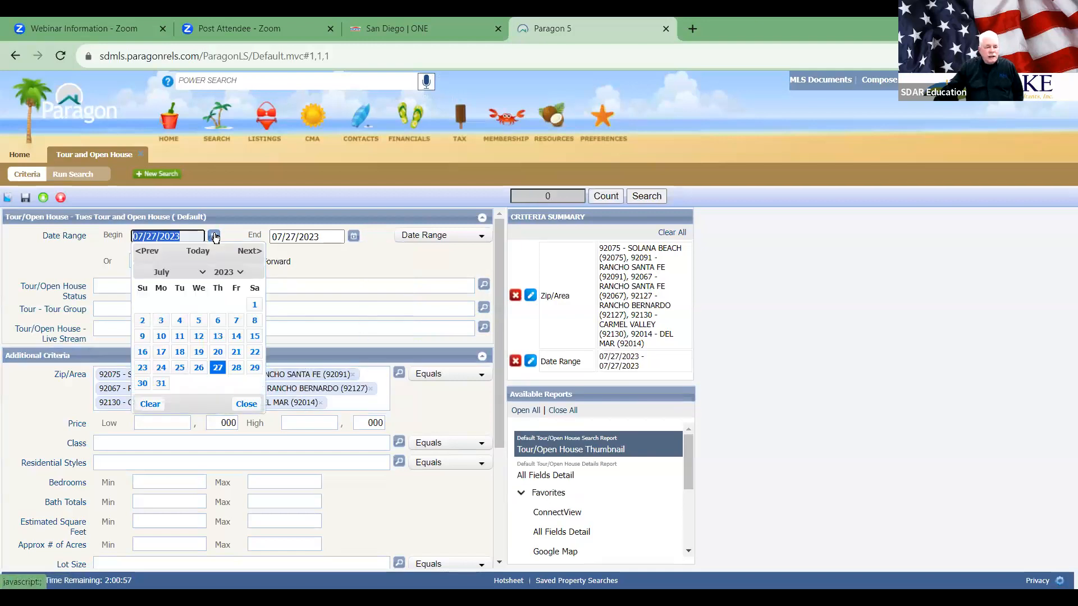
left_click(246, 253)
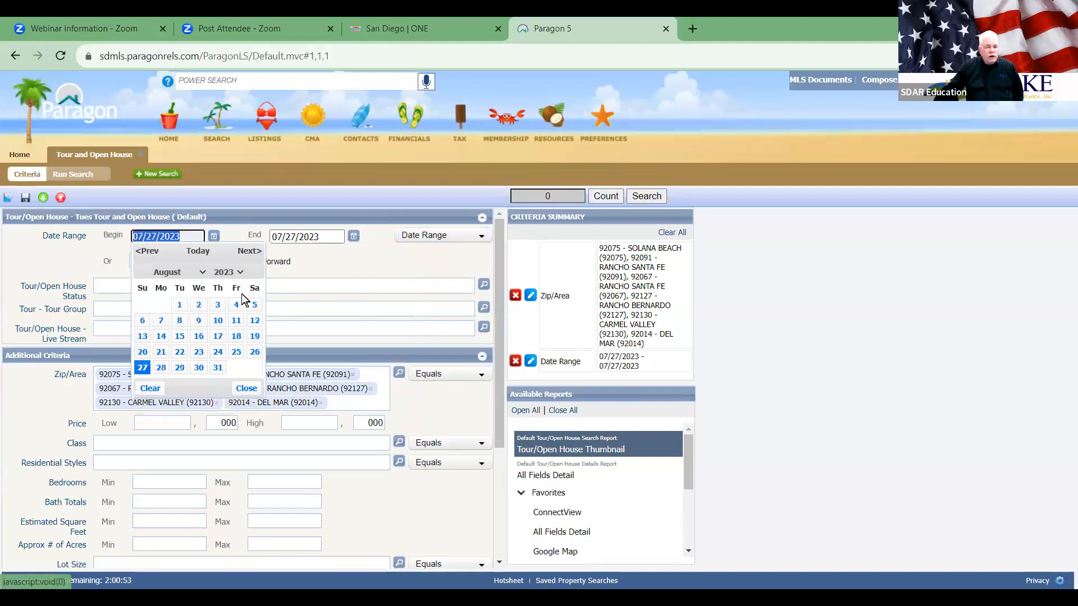
left_click(179, 304)
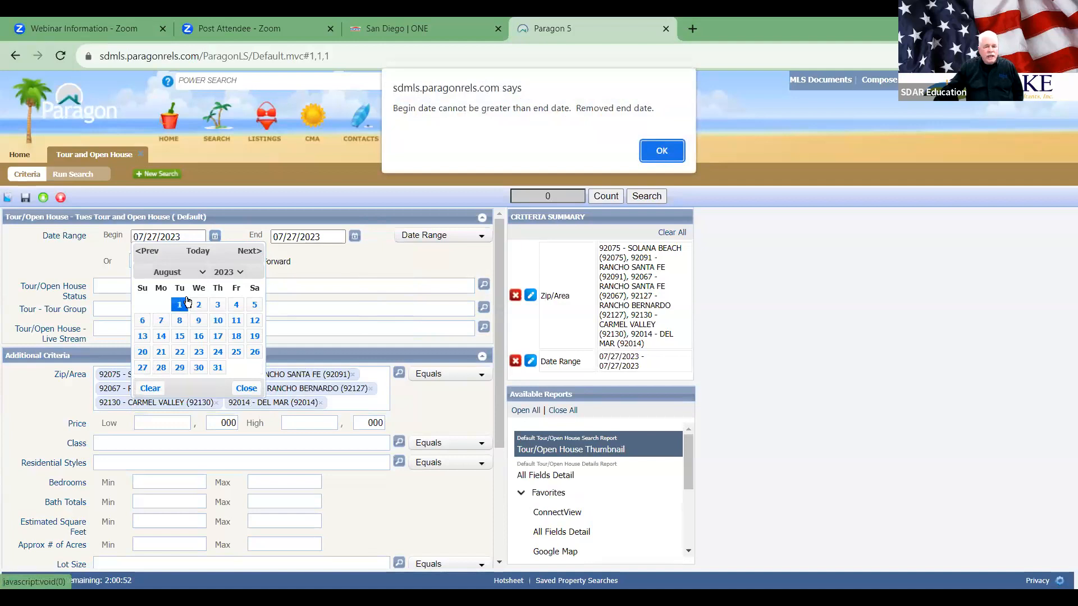
left_click(645, 150)
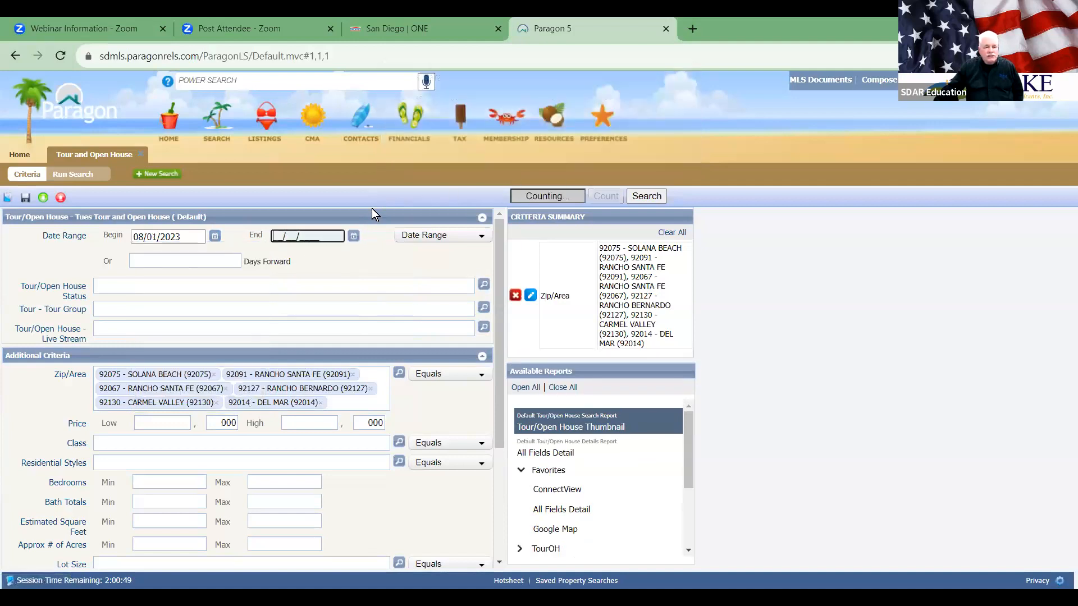
left_click(353, 236)
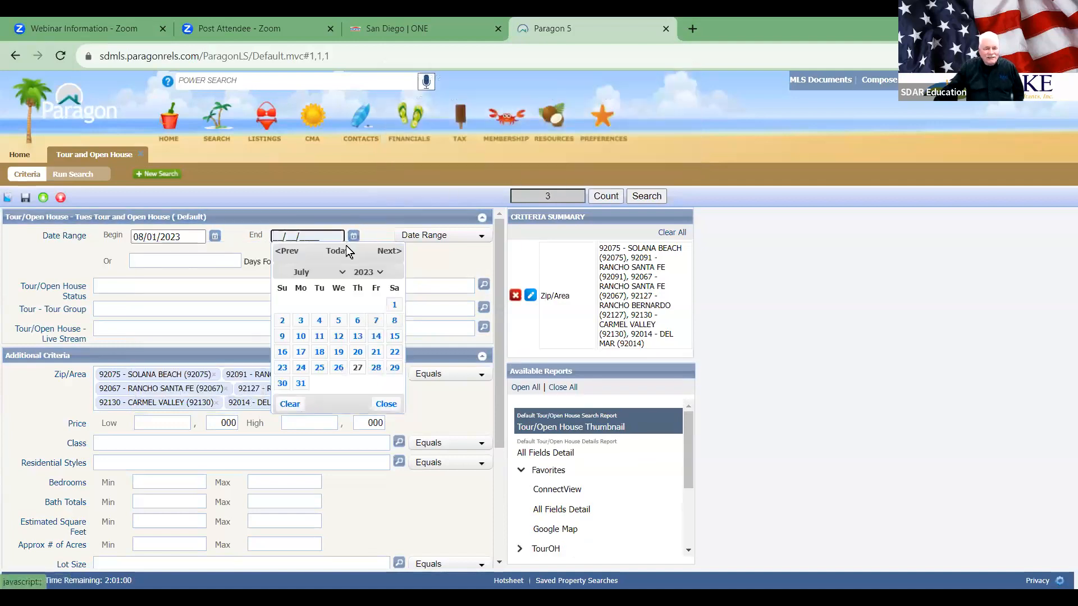
left_click(388, 251)
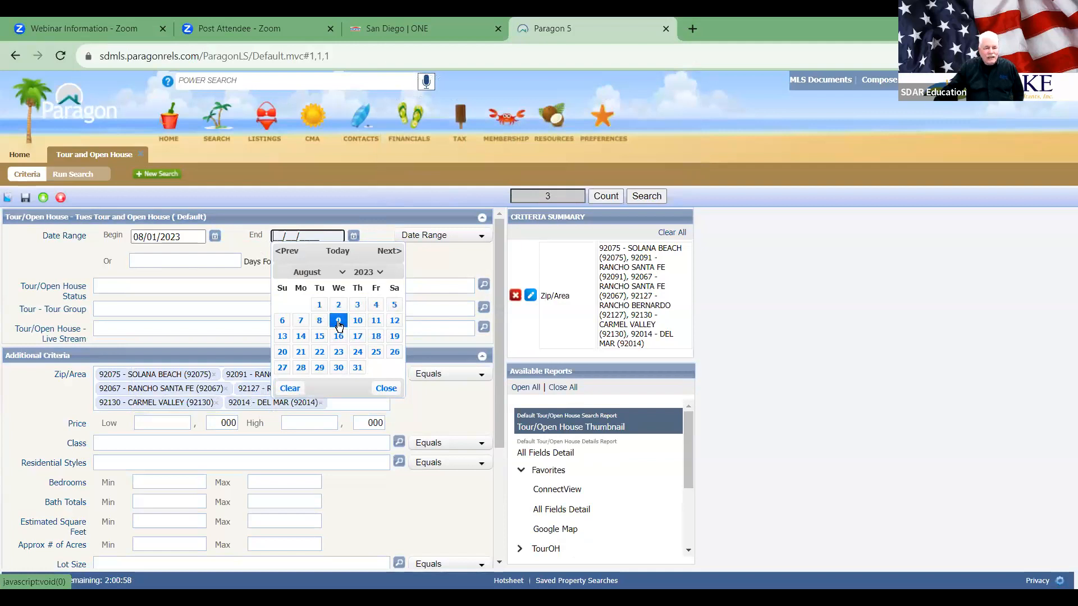
left_click(318, 304)
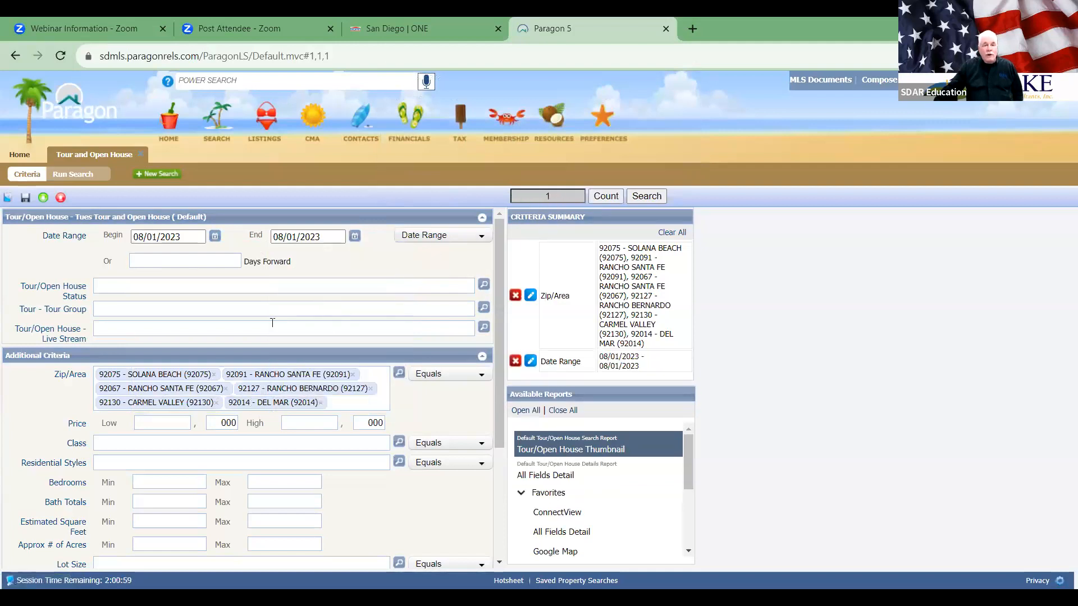
left_click(644, 197)
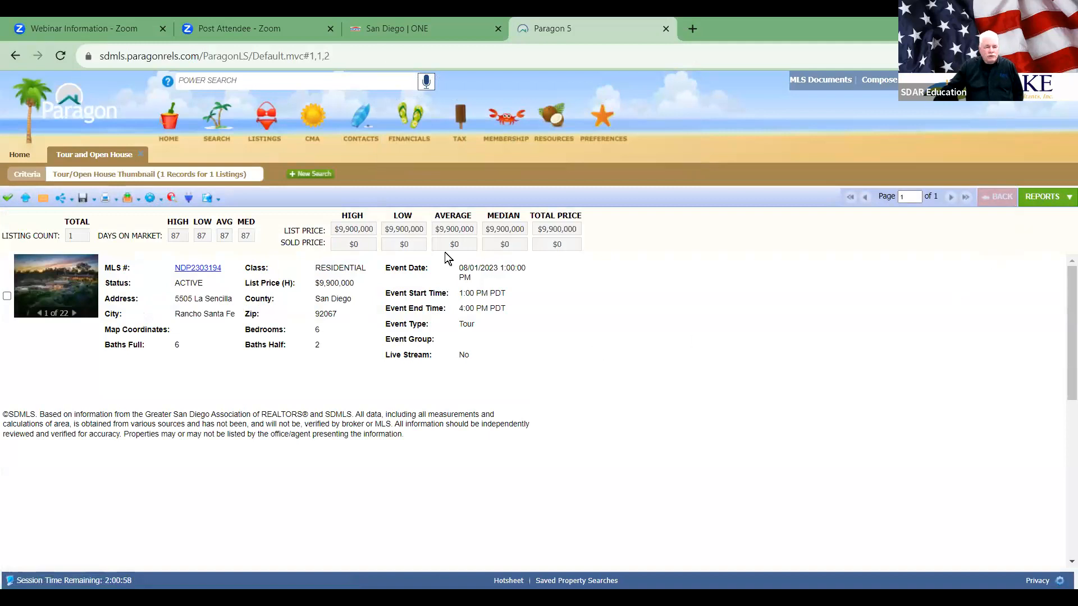
left_click(141, 154)
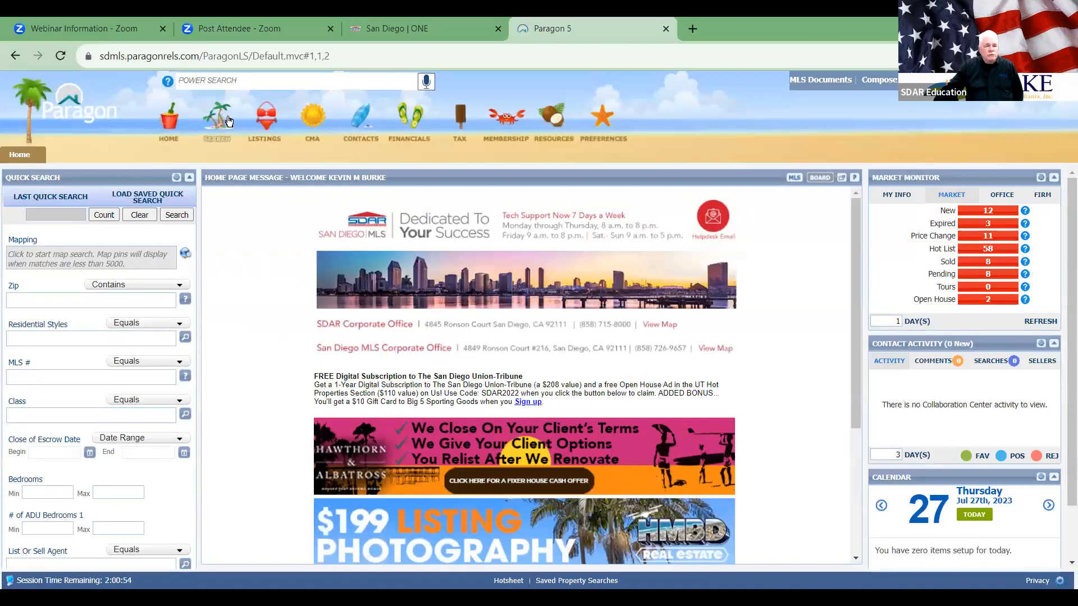
mouse_move(222, 120)
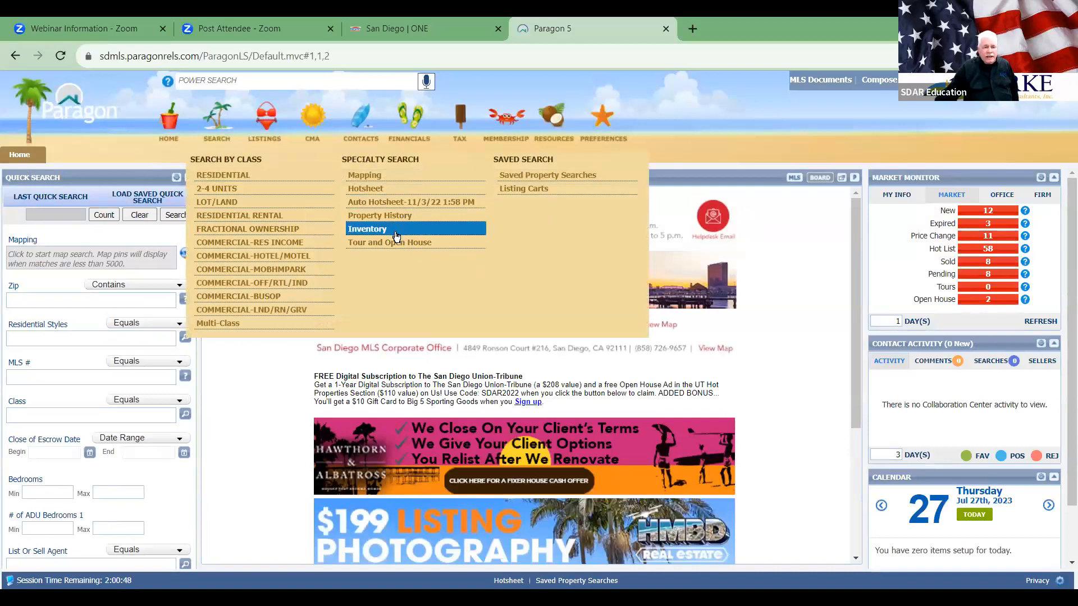
left_click(569, 179)
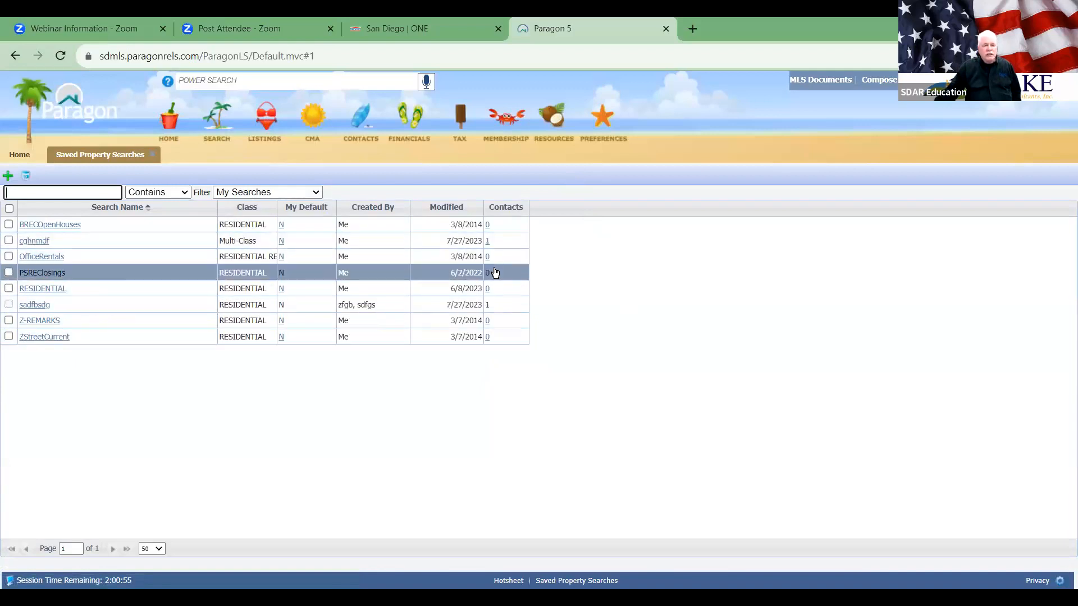
left_click(152, 154)
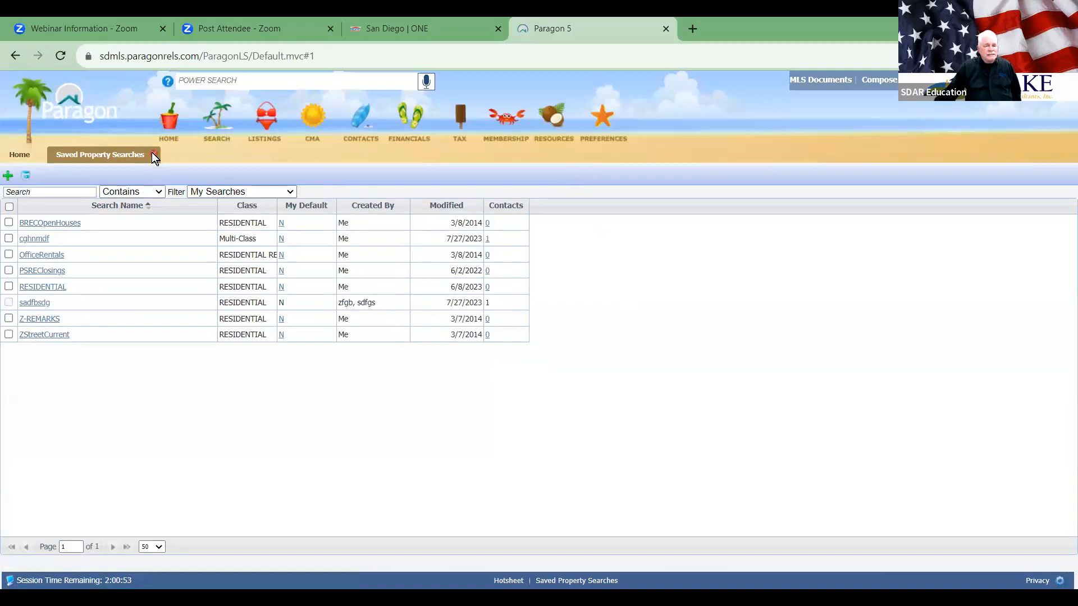
left_click(216, 118)
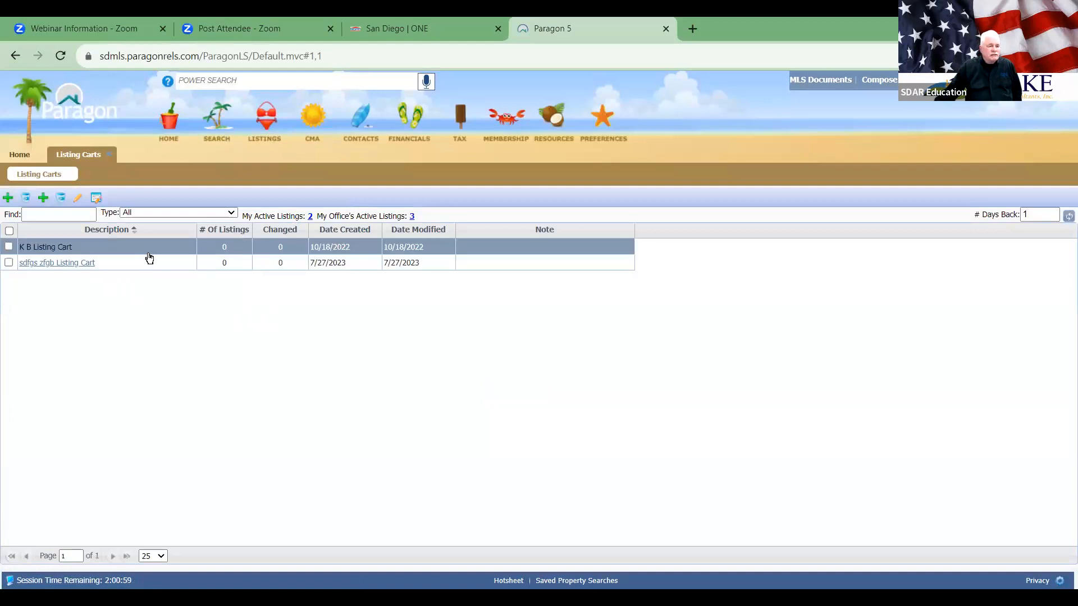
left_click(109, 155)
mouse_move(218, 129)
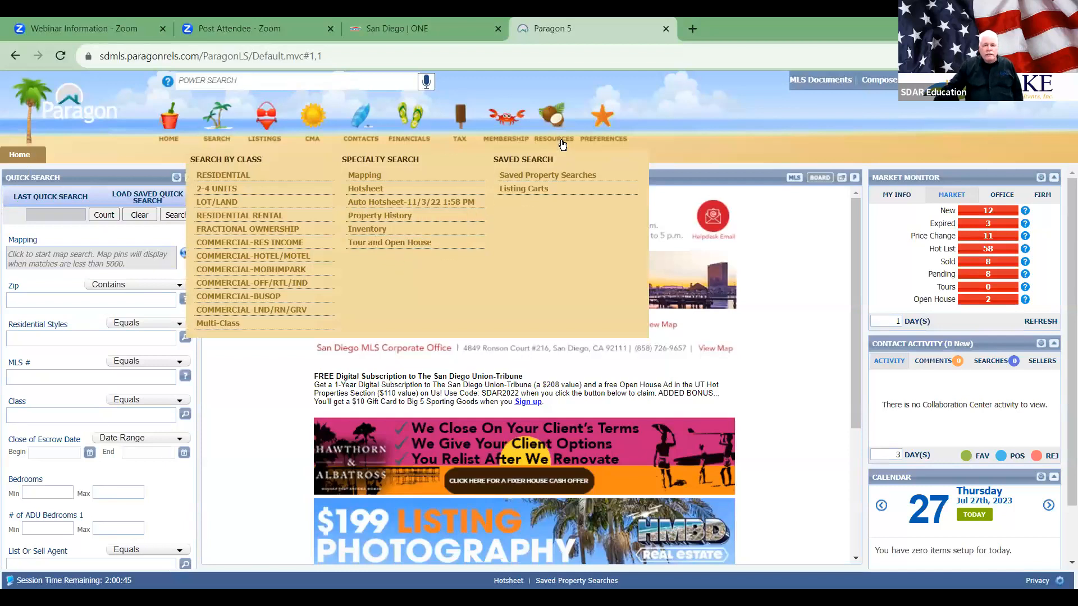
mouse_move(558, 139)
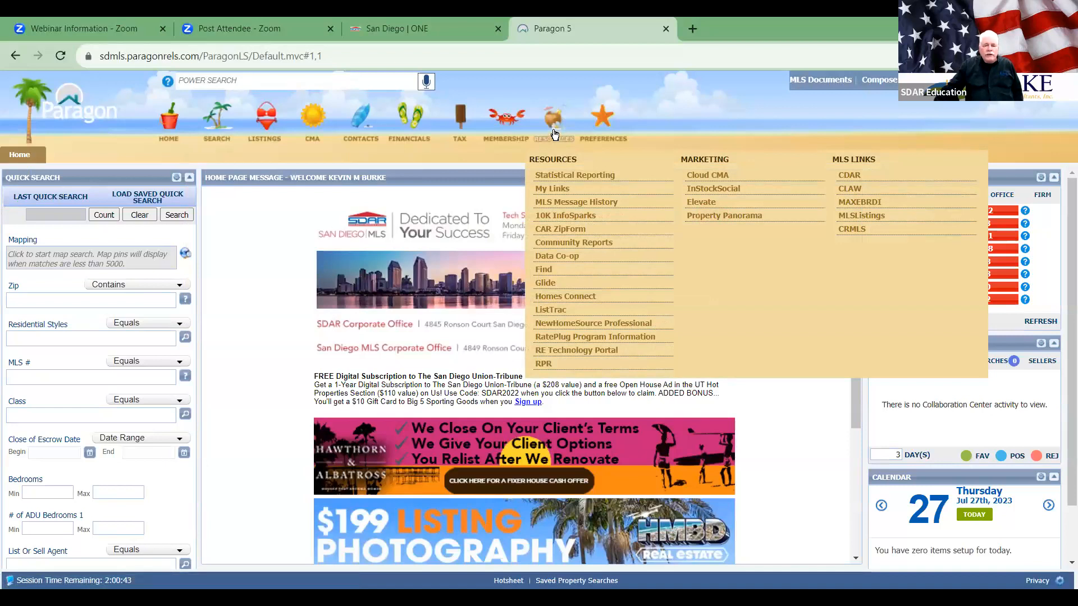
left_click(554, 134)
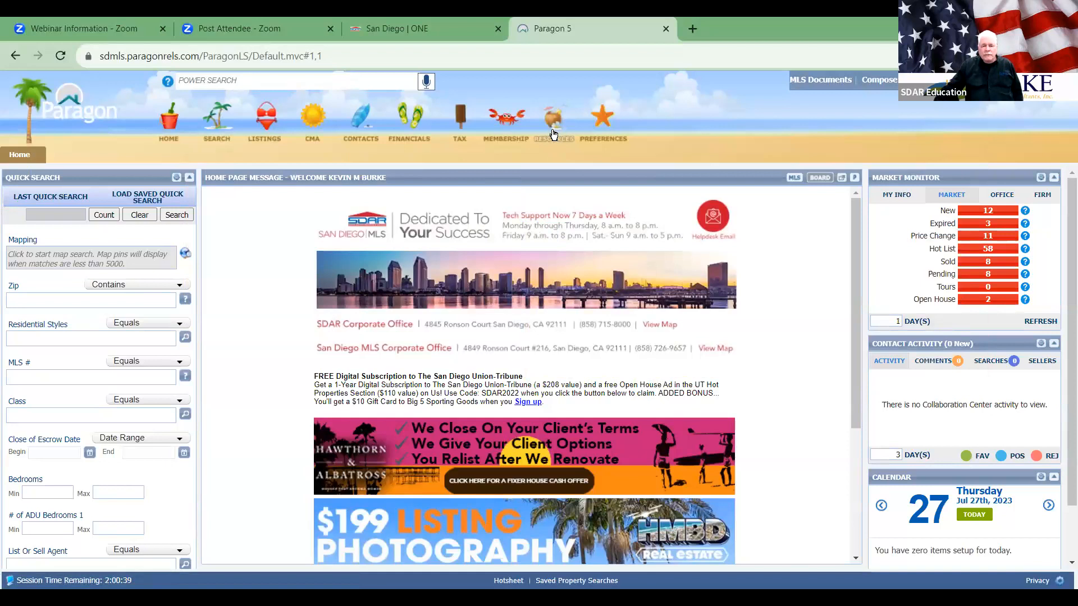
Step: Show the Resources menu with its MLS Links, pointing at CRMLS
left_click(553, 133)
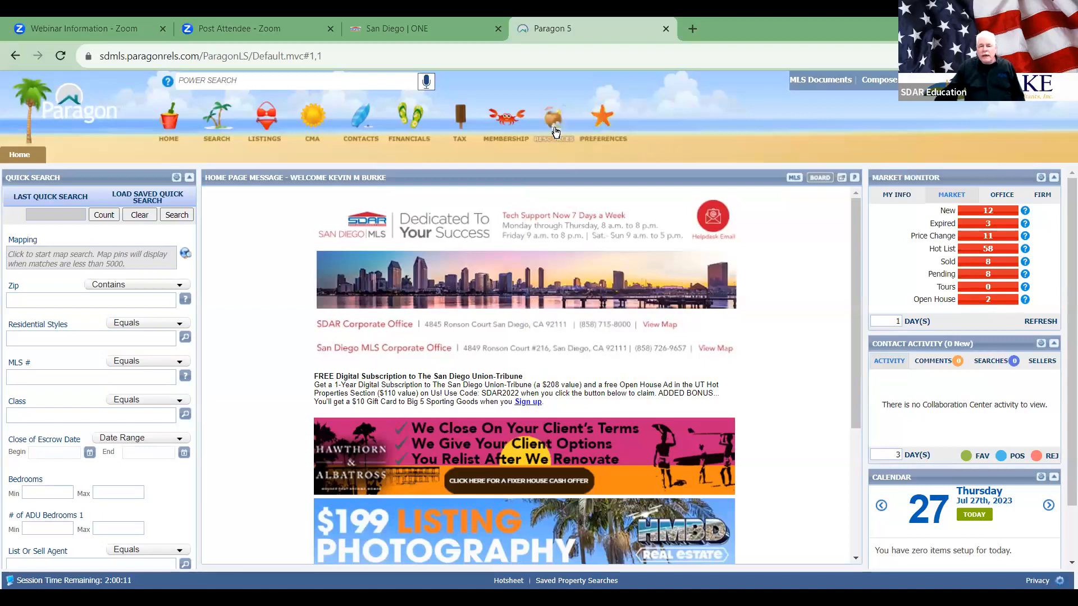
mouse_move(554, 131)
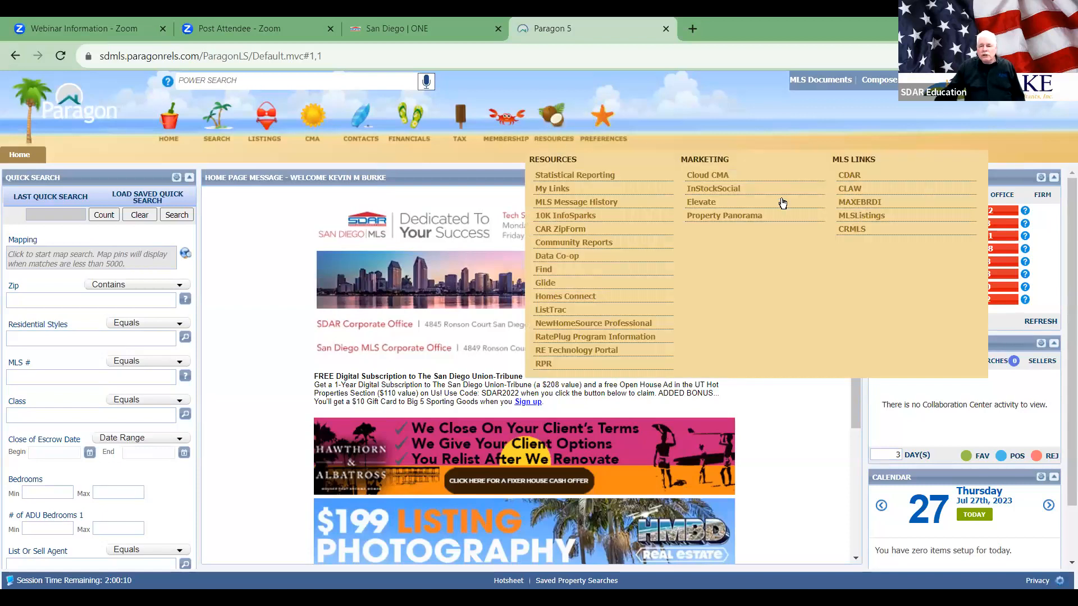
Step: Open CRMLS and then MLSListings from Resources > MLS Links, each in a new tab
left_click(890, 230)
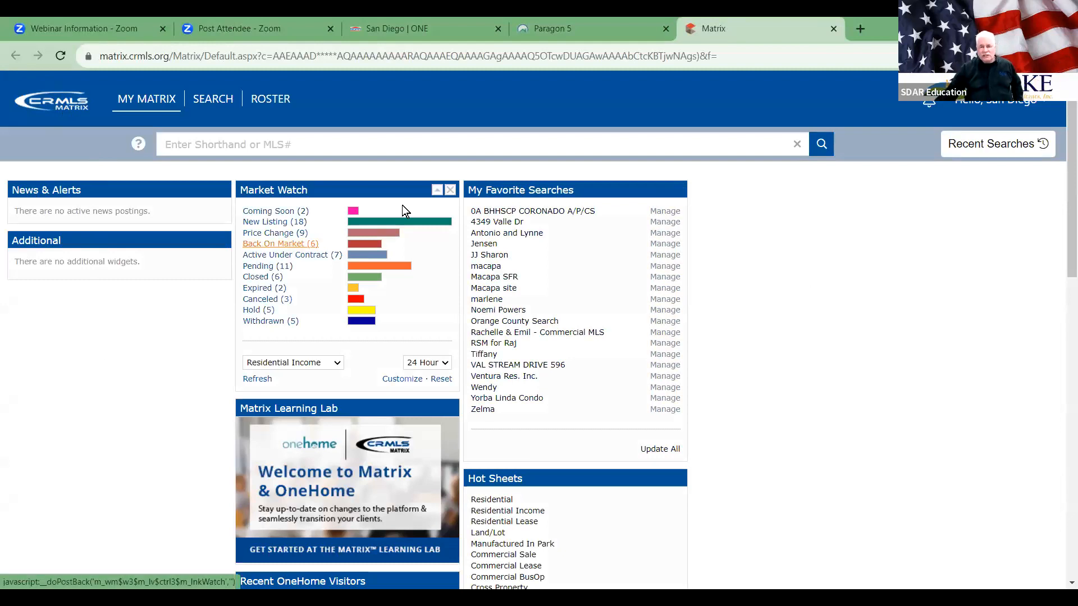
left_click(651, 33)
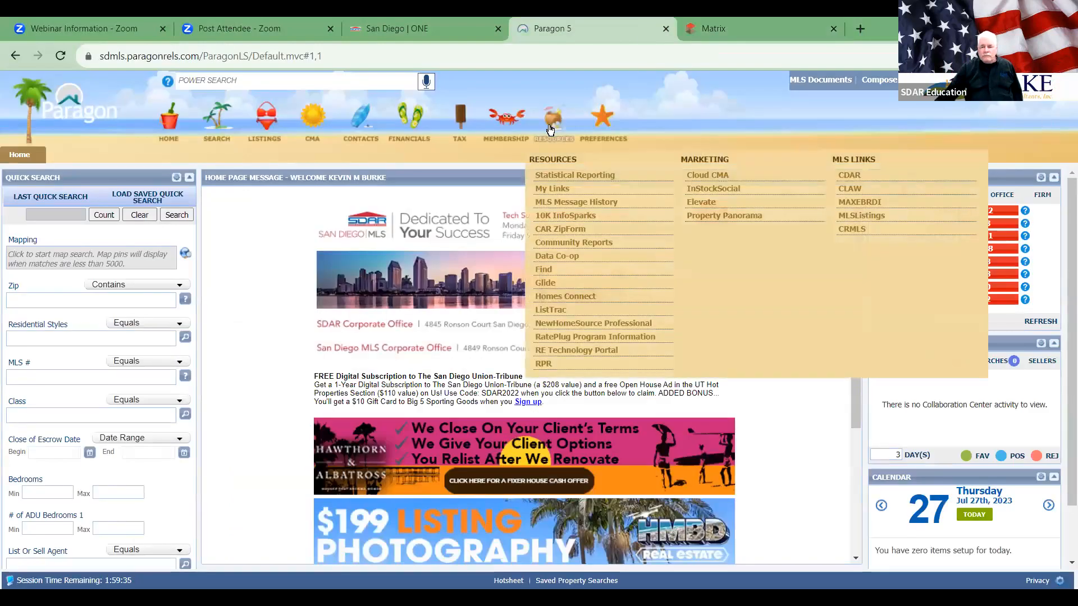
left_click(864, 216)
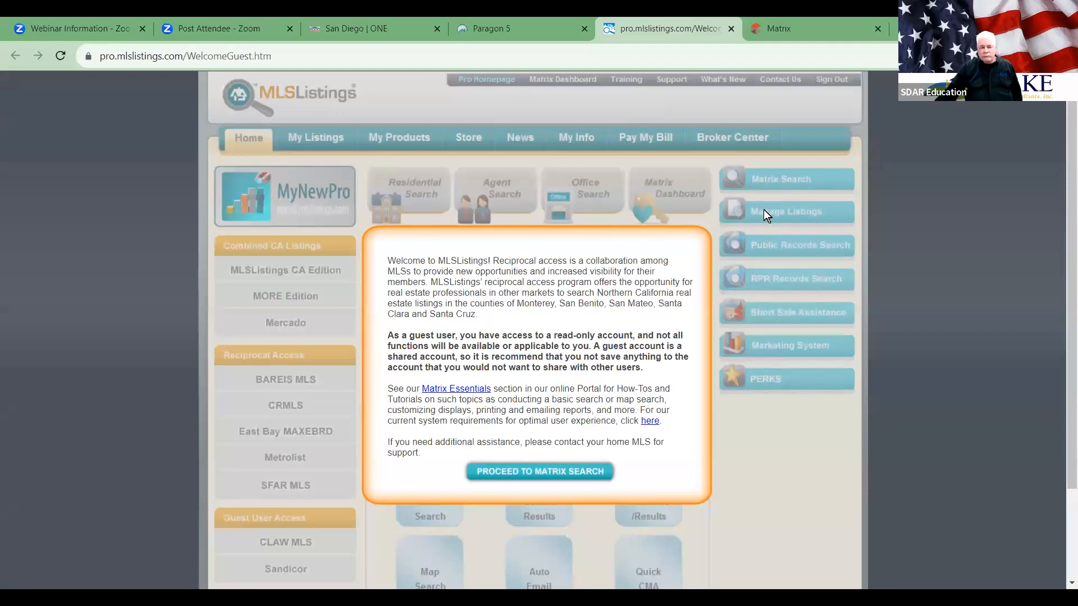
Step: Proceed from the MLSListings guest welcome into Matrix, check the CRMLS tab, then return to Paragon
left_click(571, 467)
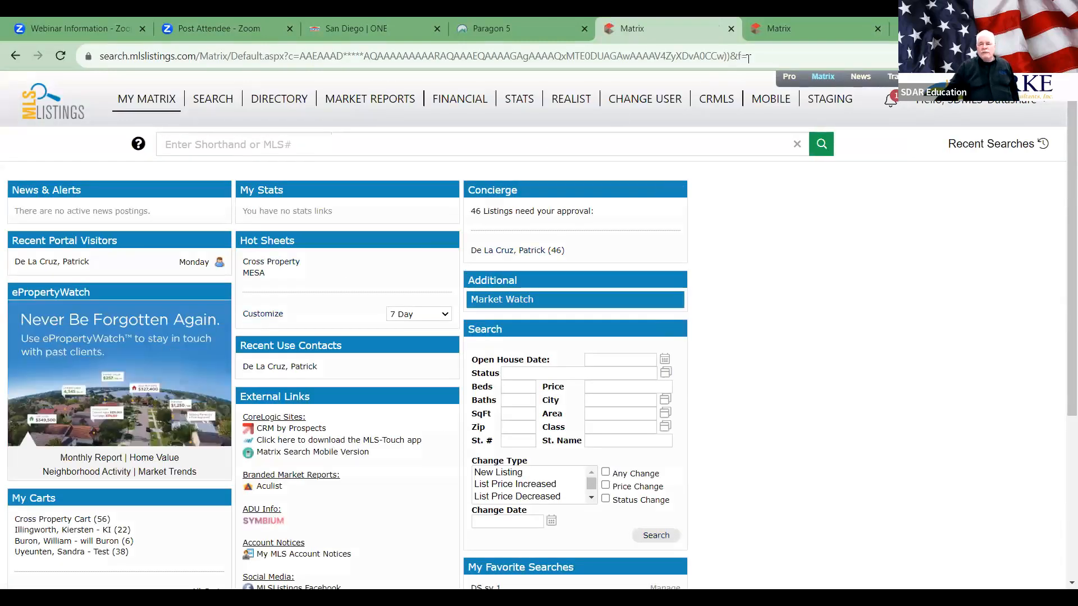
left_click(814, 23)
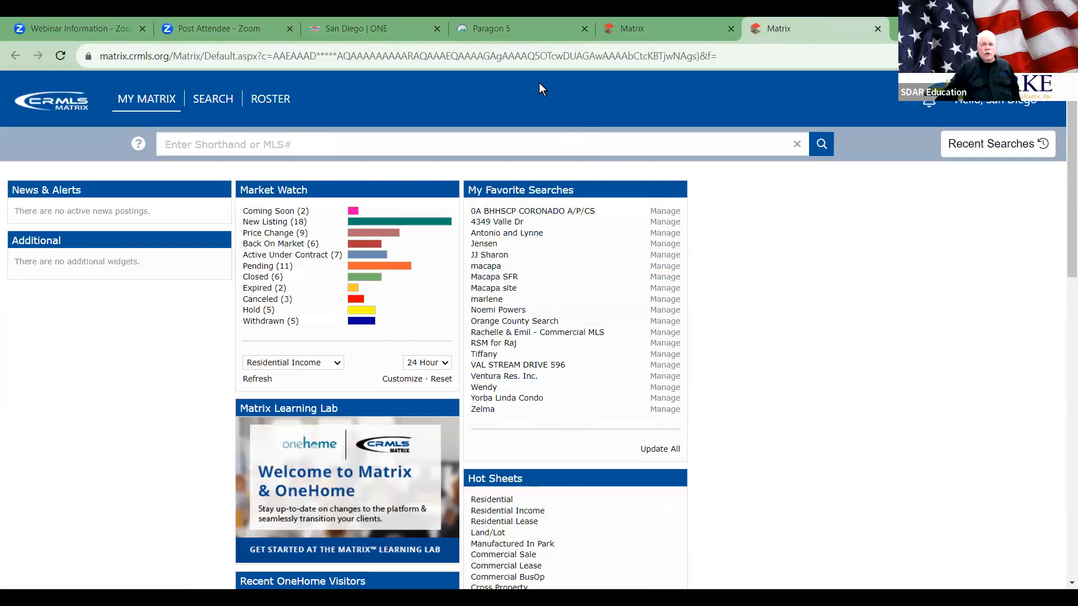
left_click(491, 29)
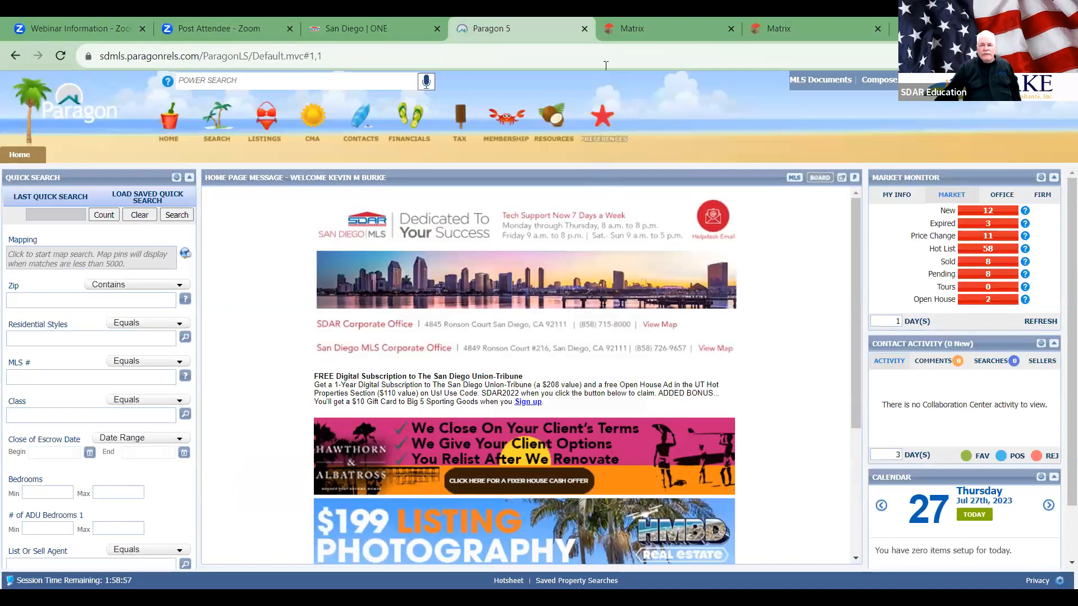
Step: Compare the MLSListings Matrix, CRMLS Matrix and Paragon 5 home pages, ending on CRMLS Matrix
left_click(651, 23)
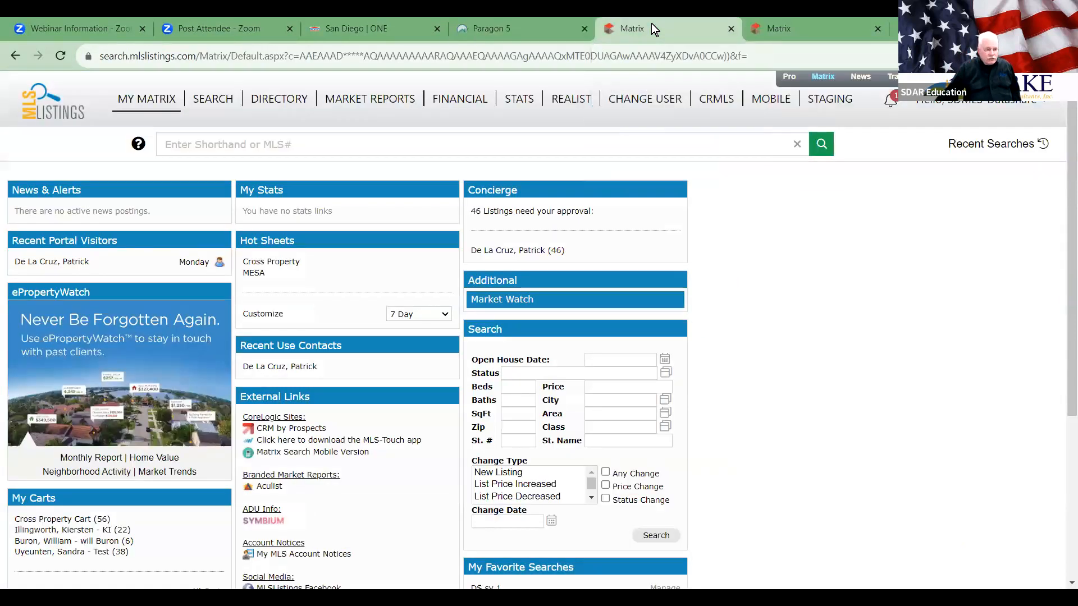
left_click(789, 25)
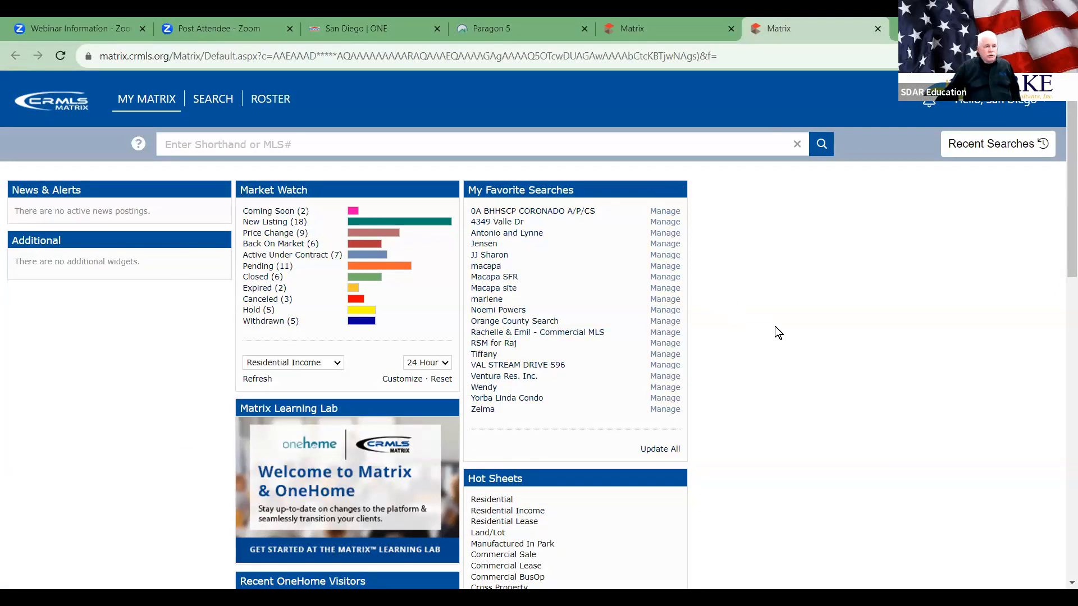
left_click(501, 27)
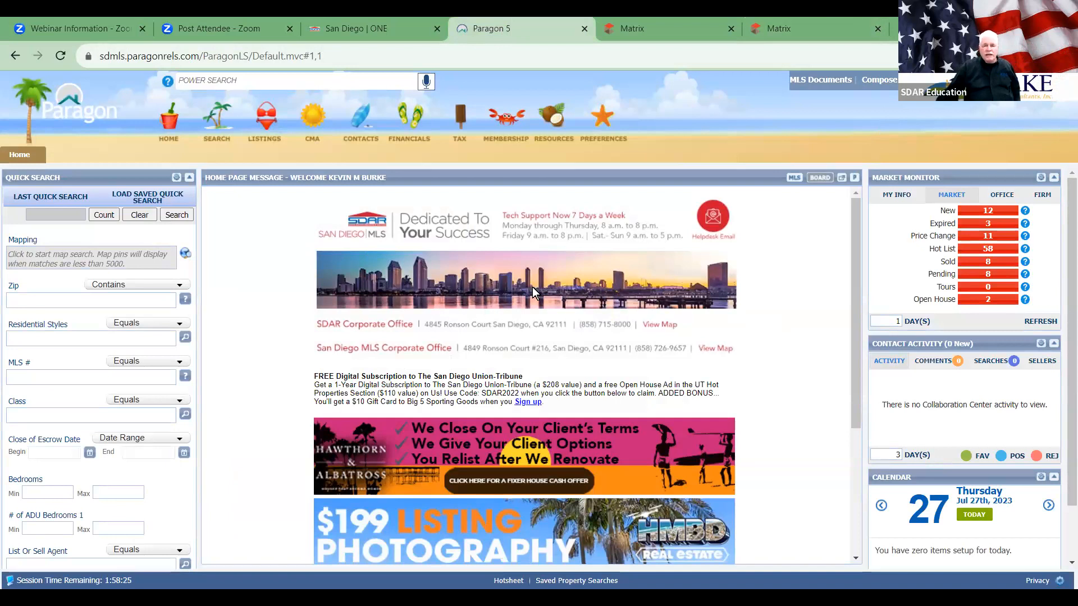
left_click(681, 32)
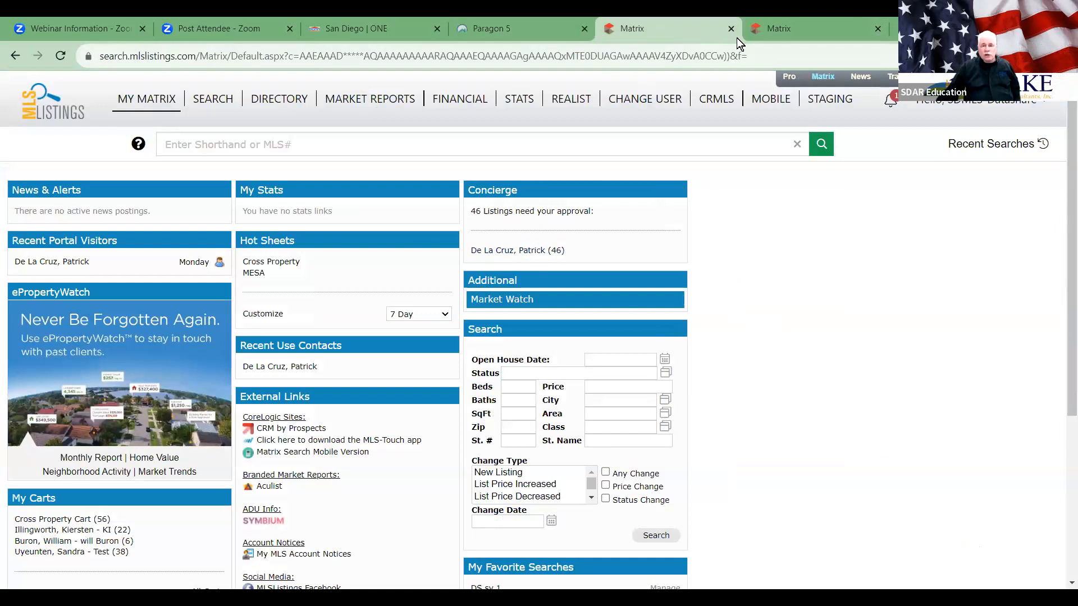
left_click(780, 23)
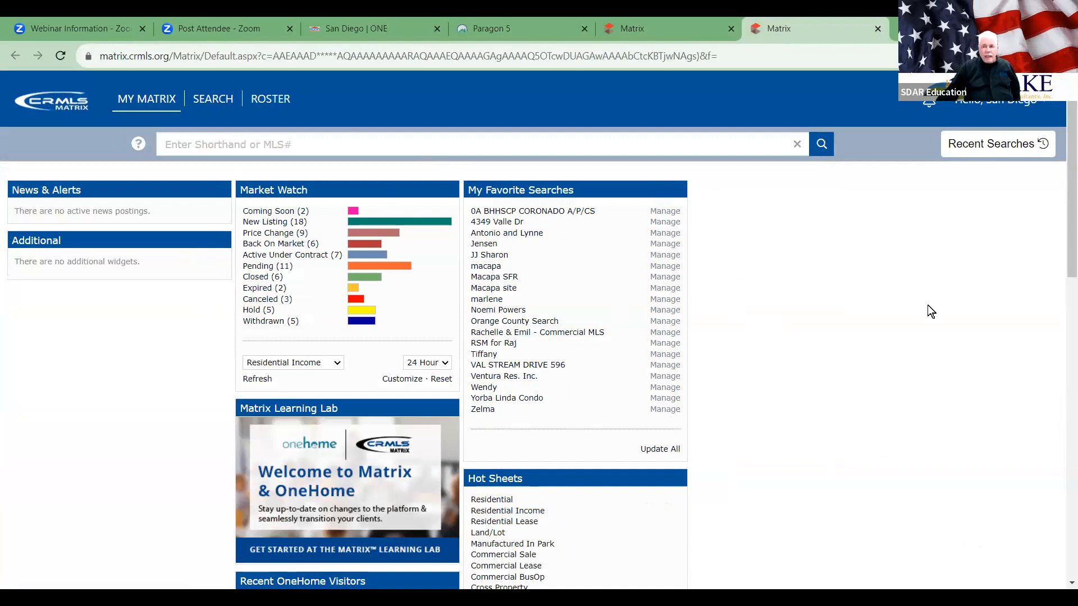
Step: Look over the Hello, San Diego account menu in CRMLS Matrix, then return to Paragon 5
left_click(1033, 105)
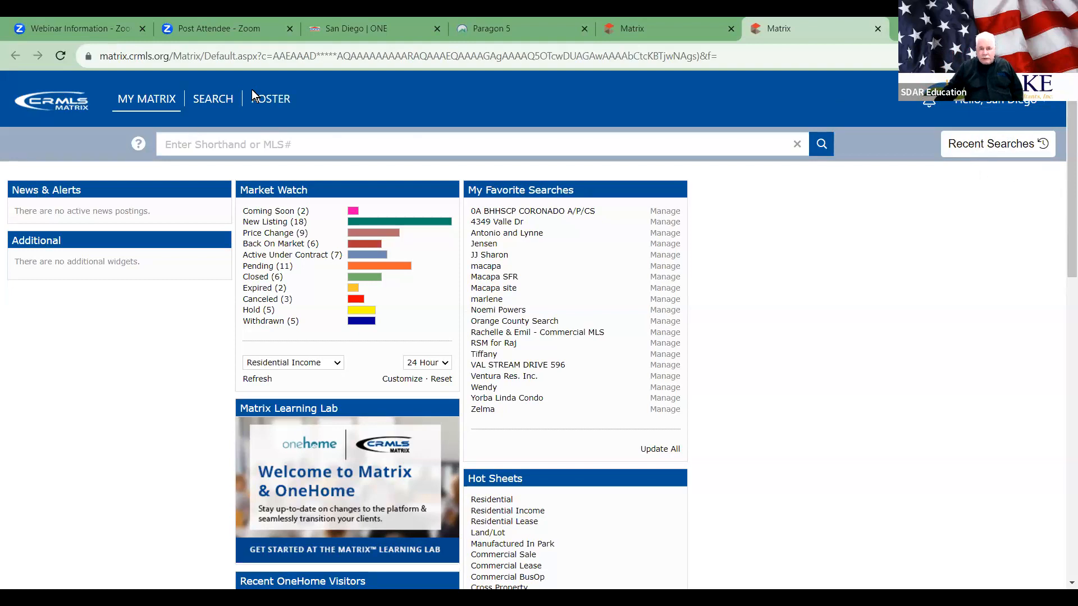
left_click(510, 28)
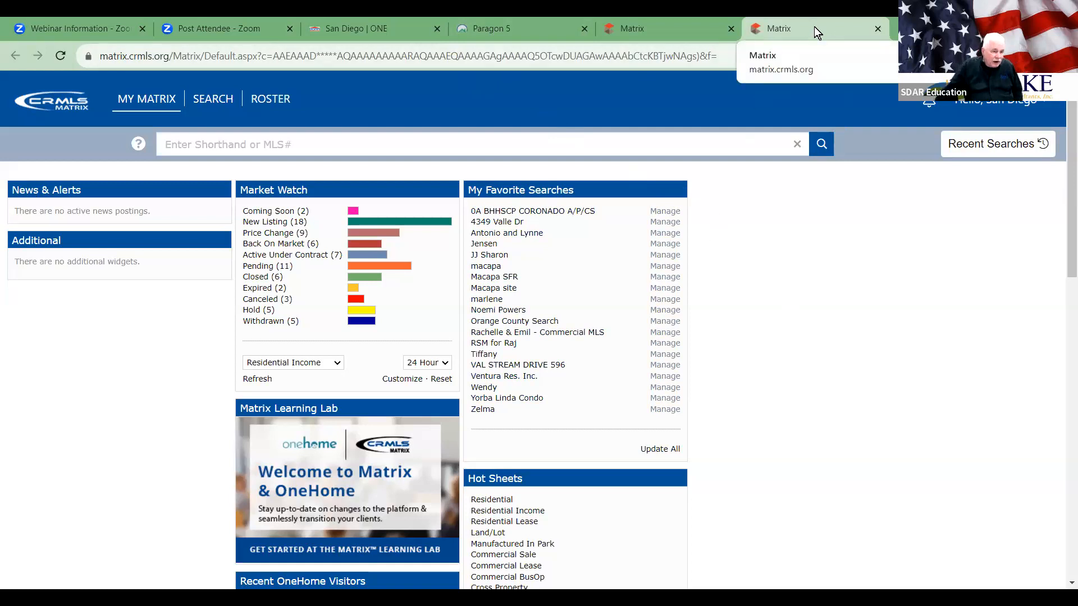
left_click(499, 25)
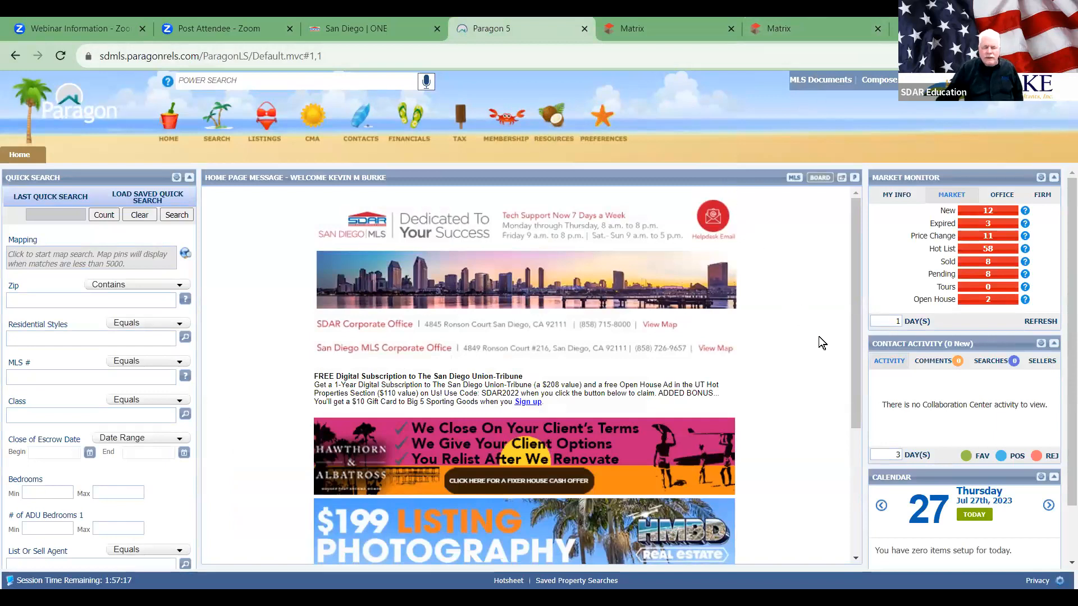
left_click(812, 23)
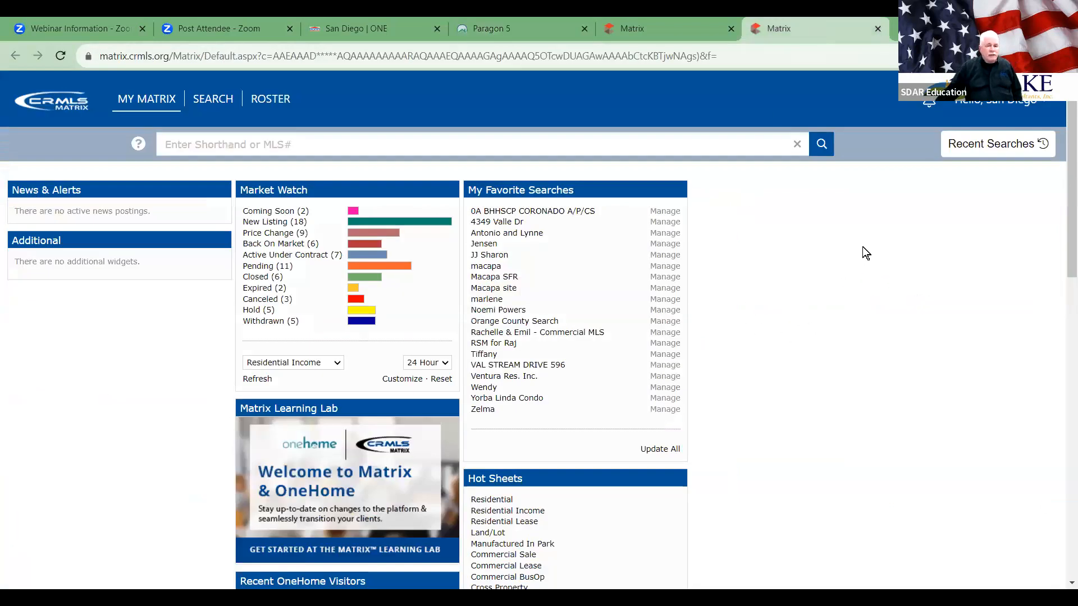
left_click(532, 28)
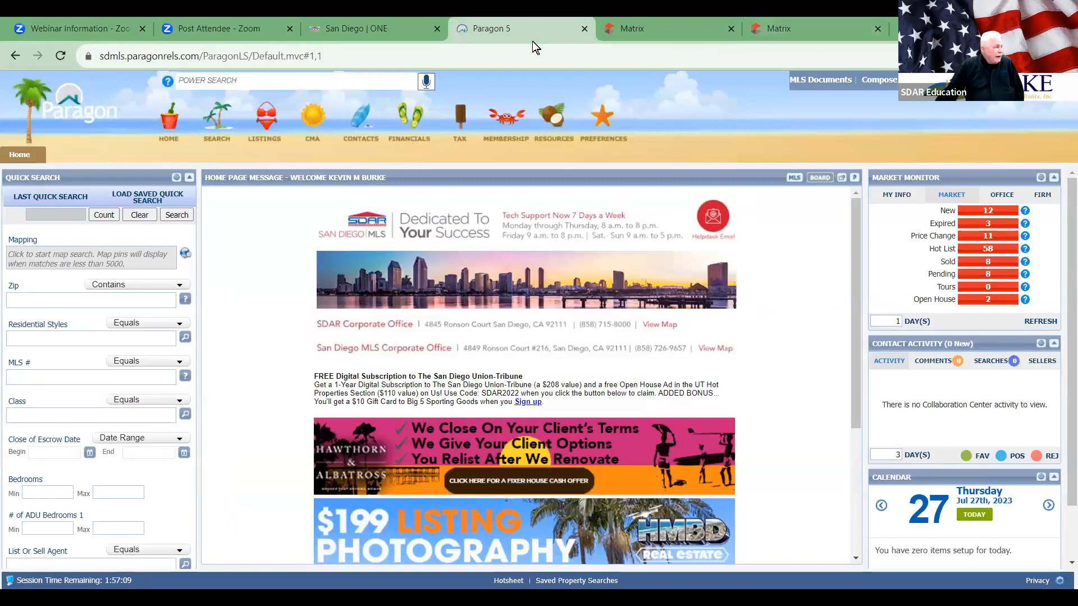
left_click(818, 24)
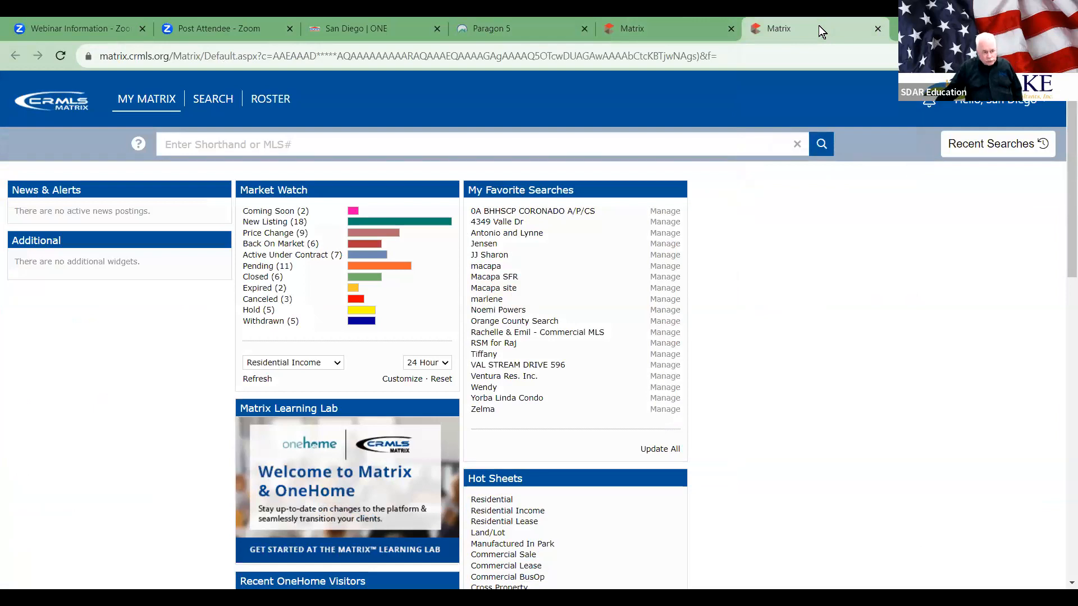
left_click(520, 23)
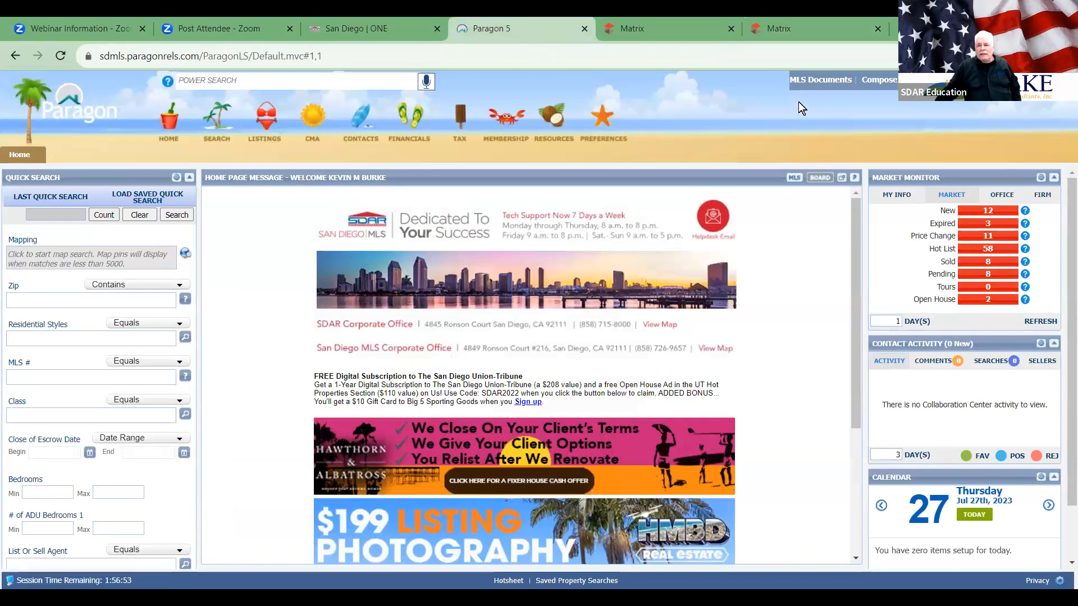
mouse_move(549, 128)
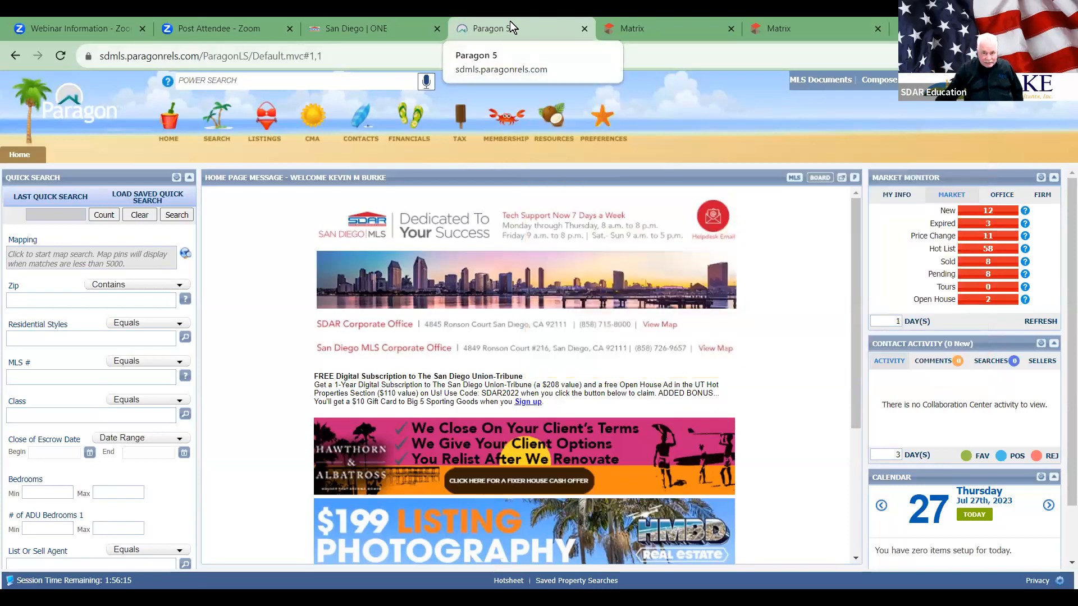
left_click(667, 22)
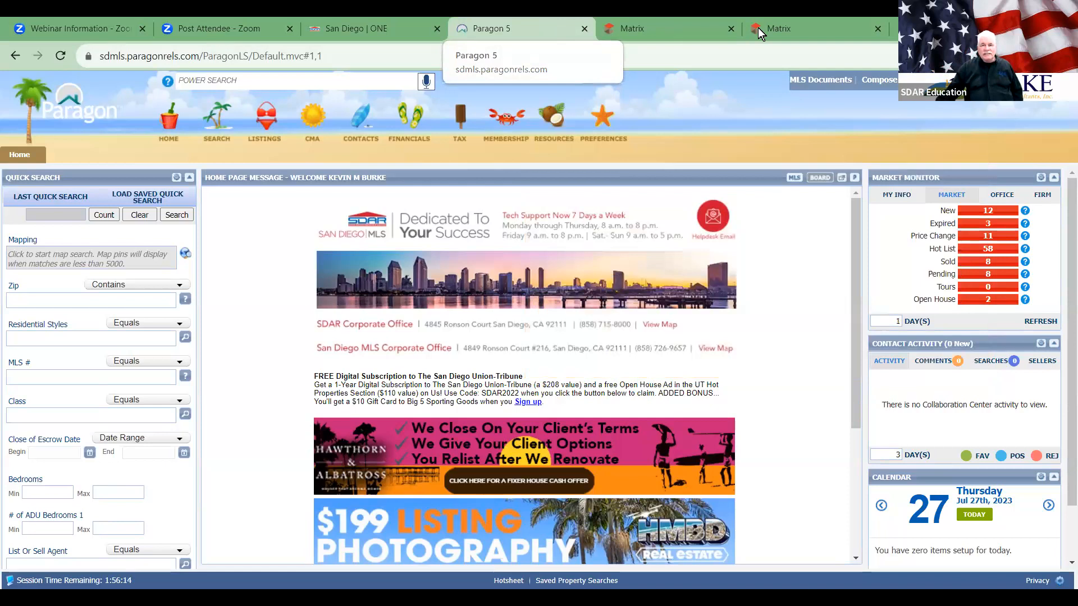
left_click(799, 22)
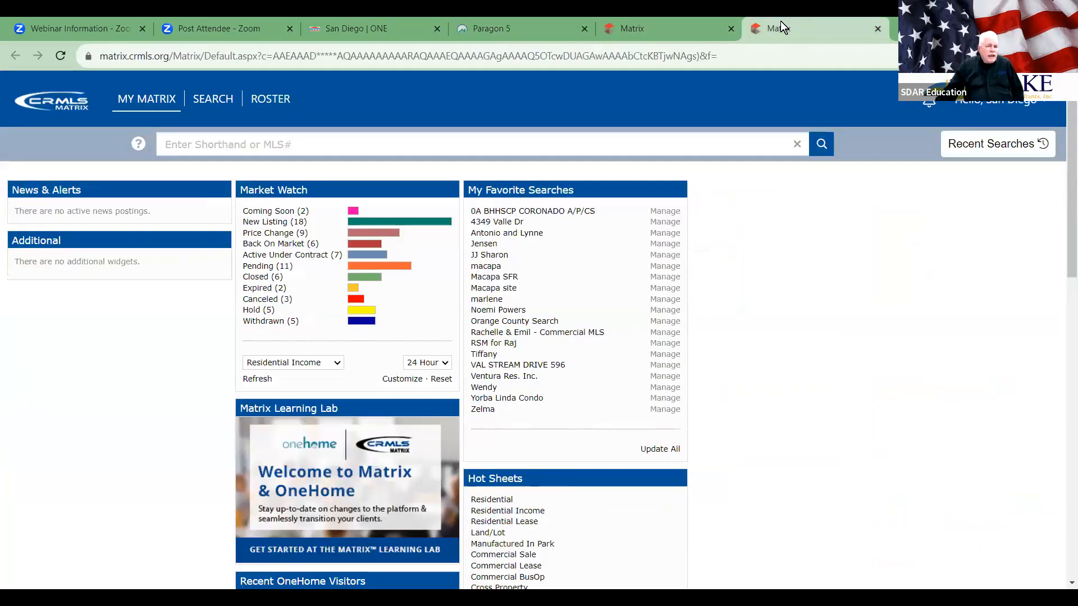
left_click(509, 32)
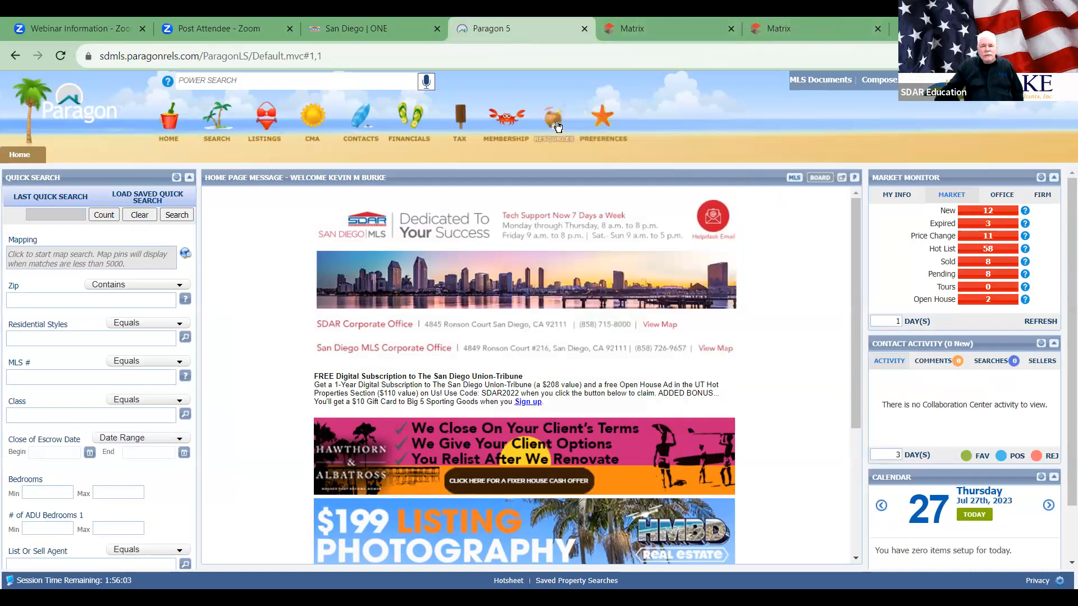
Step: Browse the Paragon Resources mega-menu, then switch to the CRMLS Matrix dashboard
left_click(609, 137)
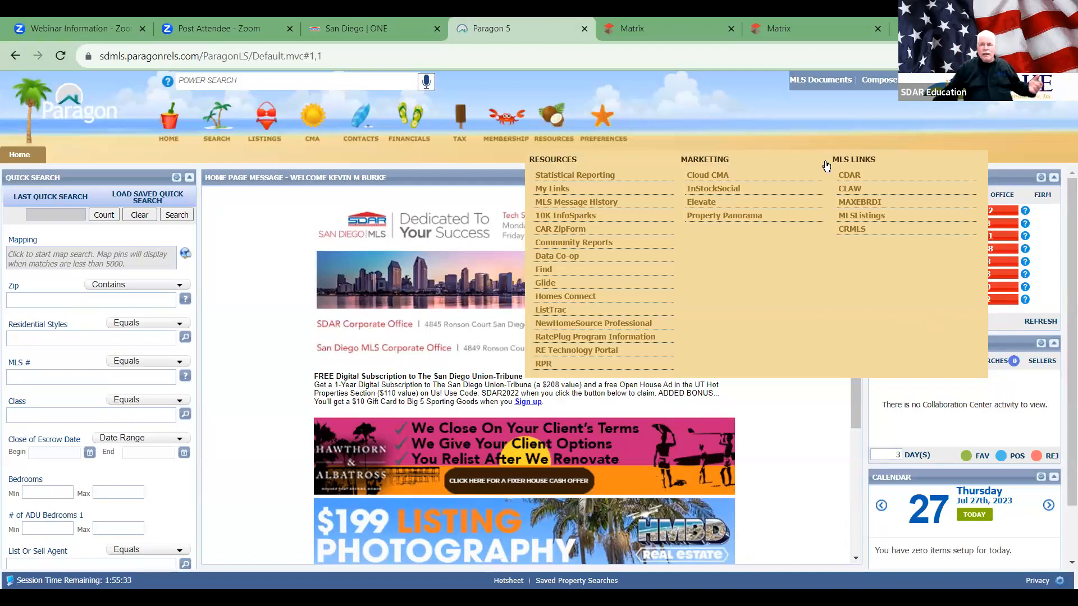
left_click(805, 23)
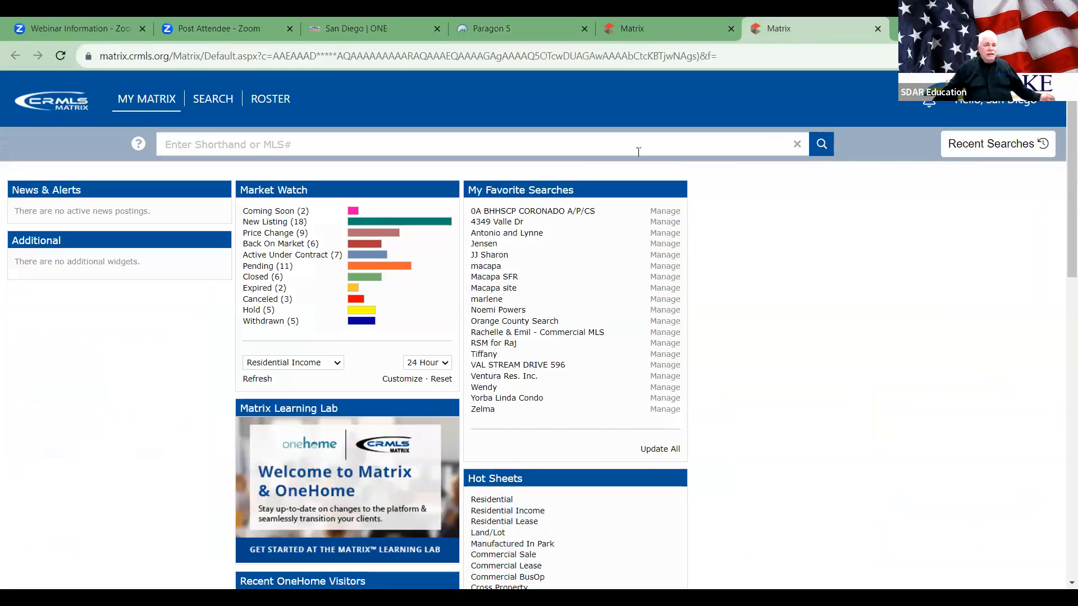
Step: Start a Residential Today's New Listings search from the Matrix Search menu
left_click(205, 108)
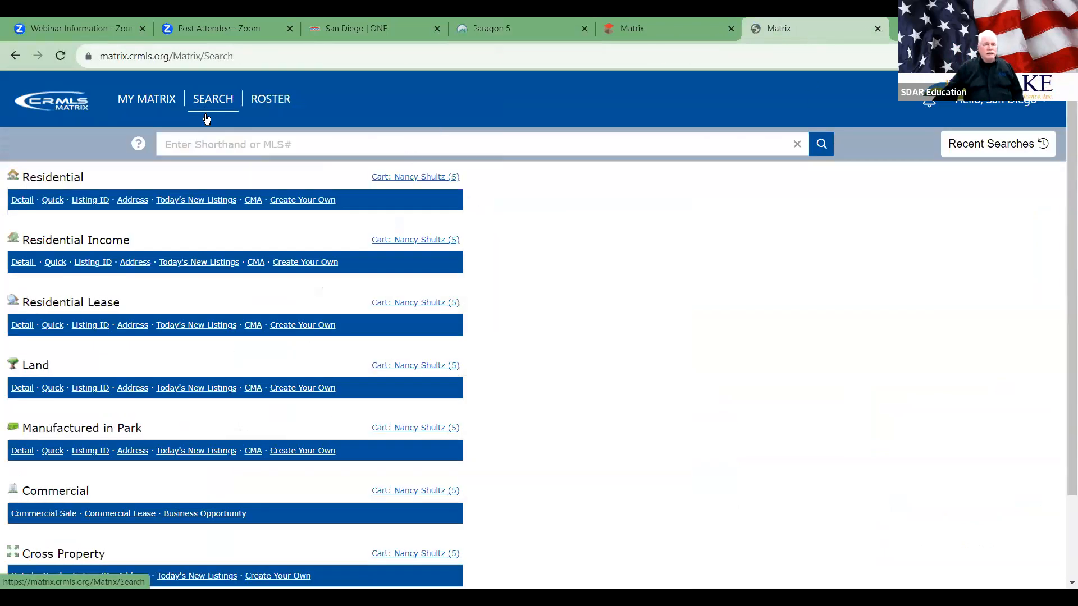
mouse_move(204, 107)
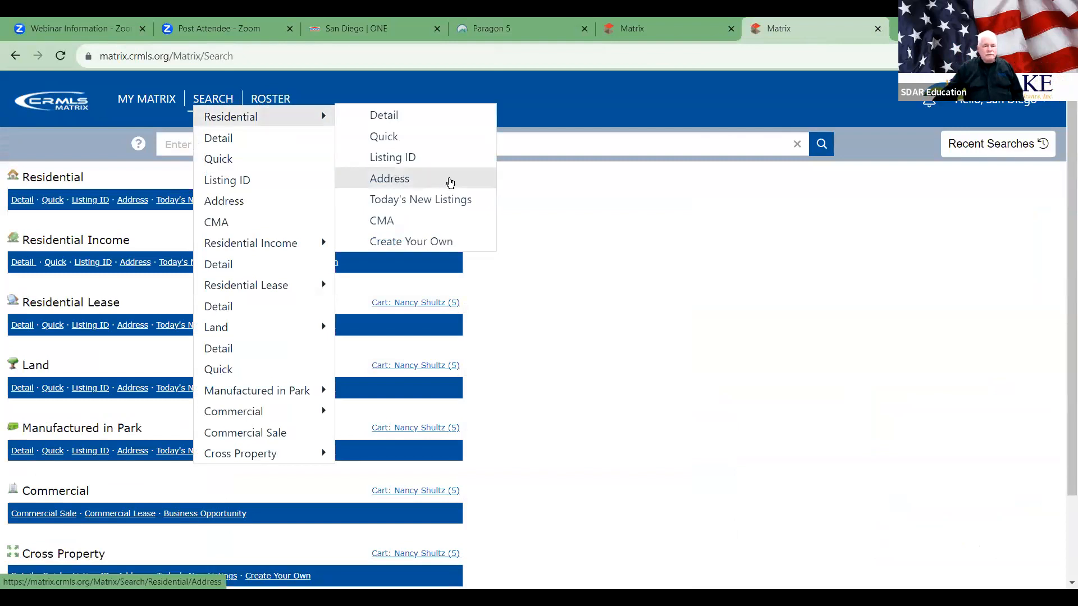
left_click(432, 202)
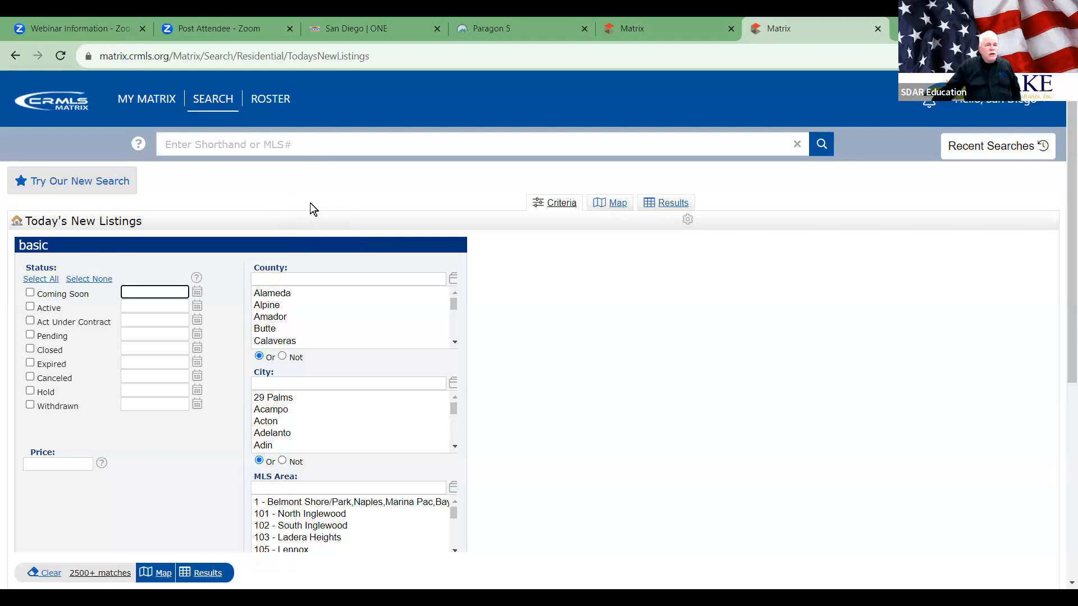
Step: Limit the status checkboxes to Active only, clearing Coming Soon, Act Under Contract and Pending
left_click(30, 293)
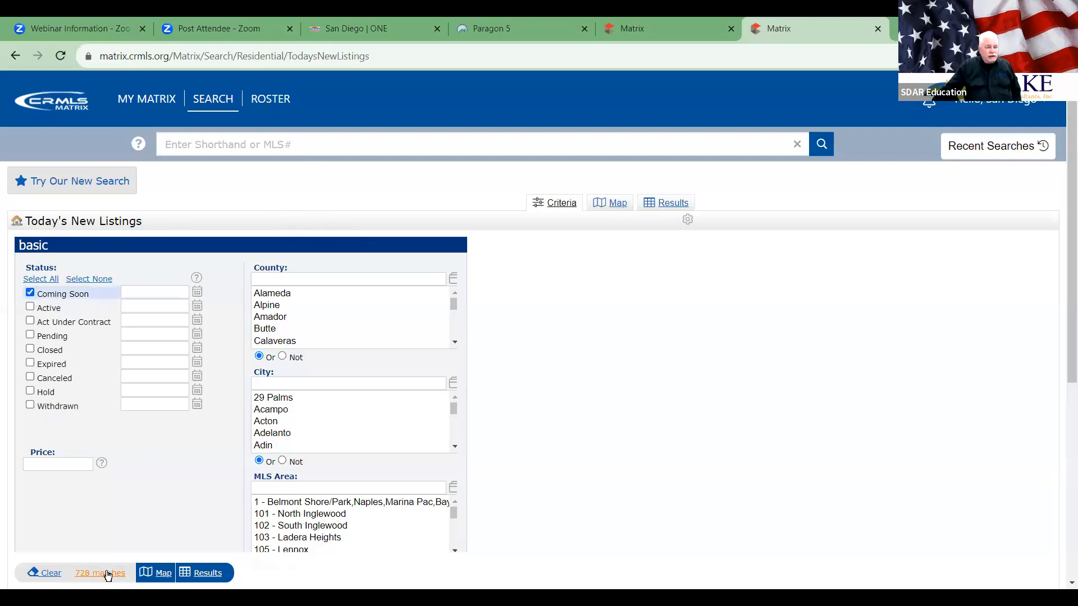
left_click(30, 307)
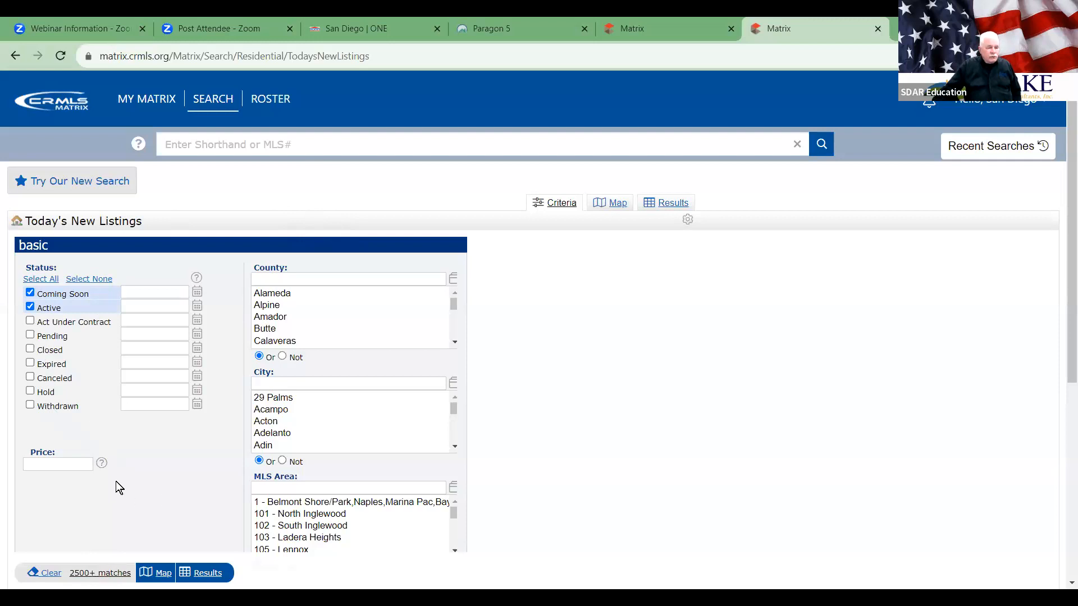
left_click(30, 321)
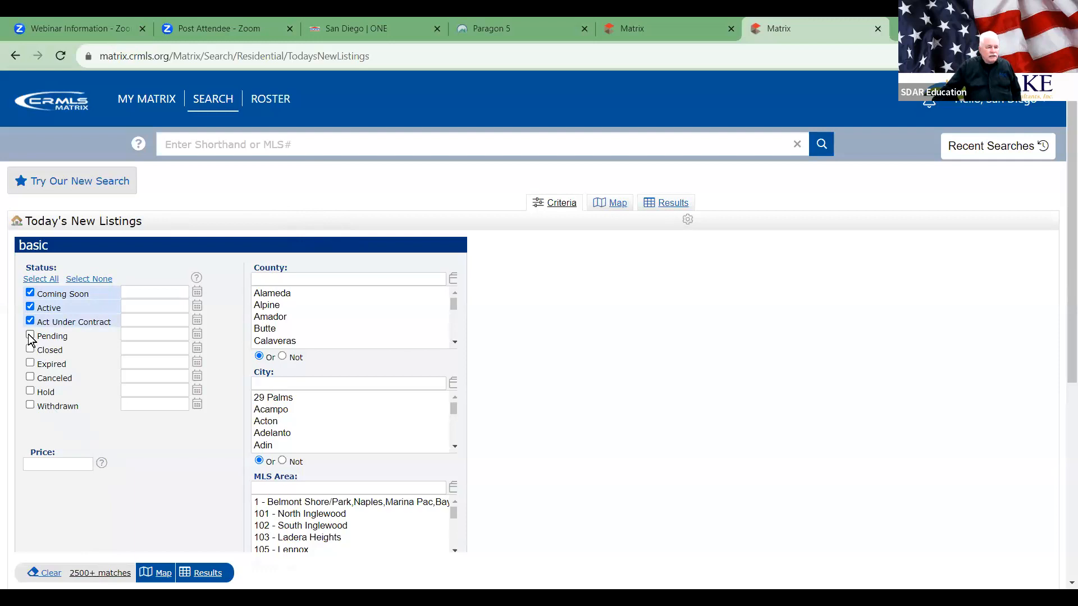
left_click(30, 335)
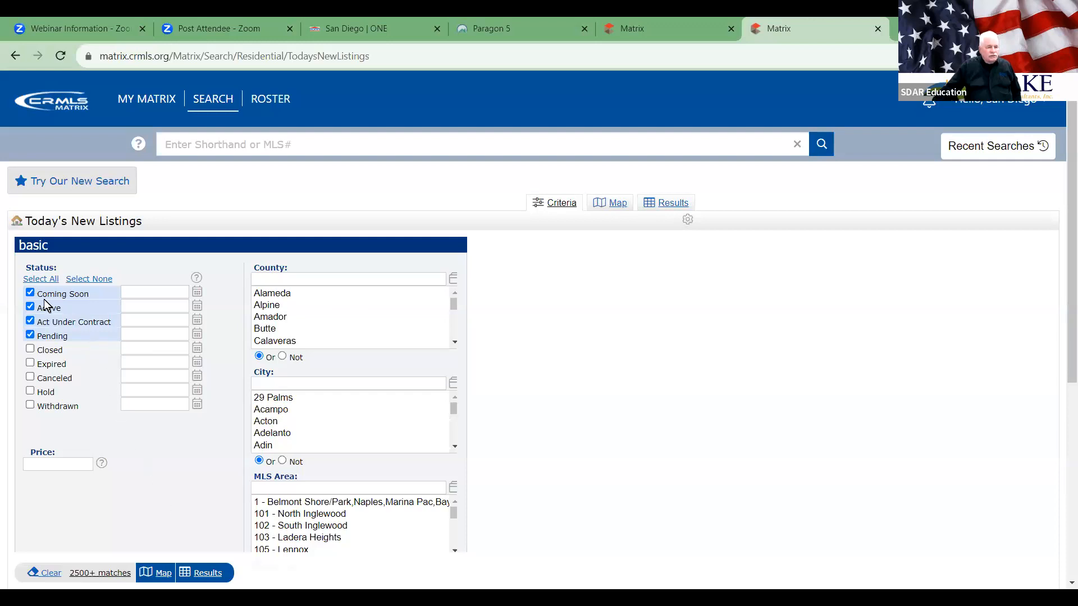
left_click(83, 280)
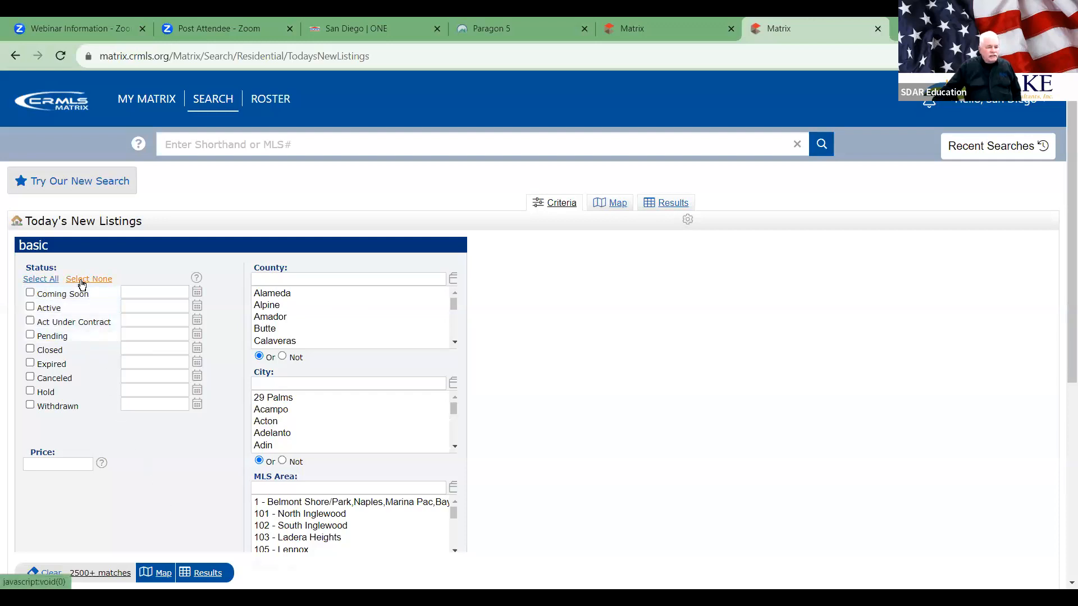
left_click(30, 307)
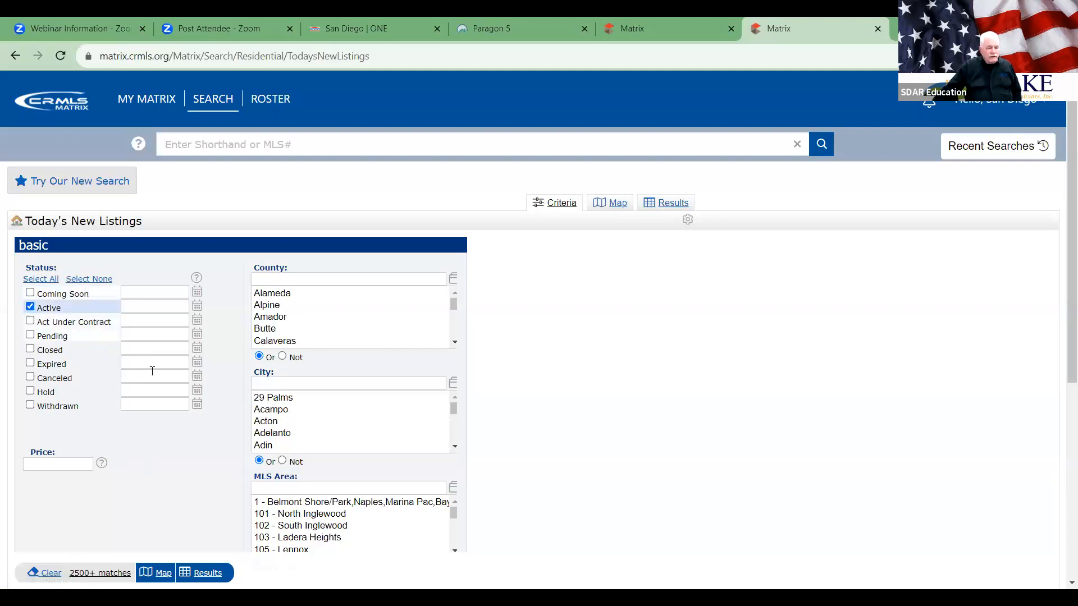
Step: Give the Active status a 07/01/2023 date, cutting the matches to 188
left_click(197, 308)
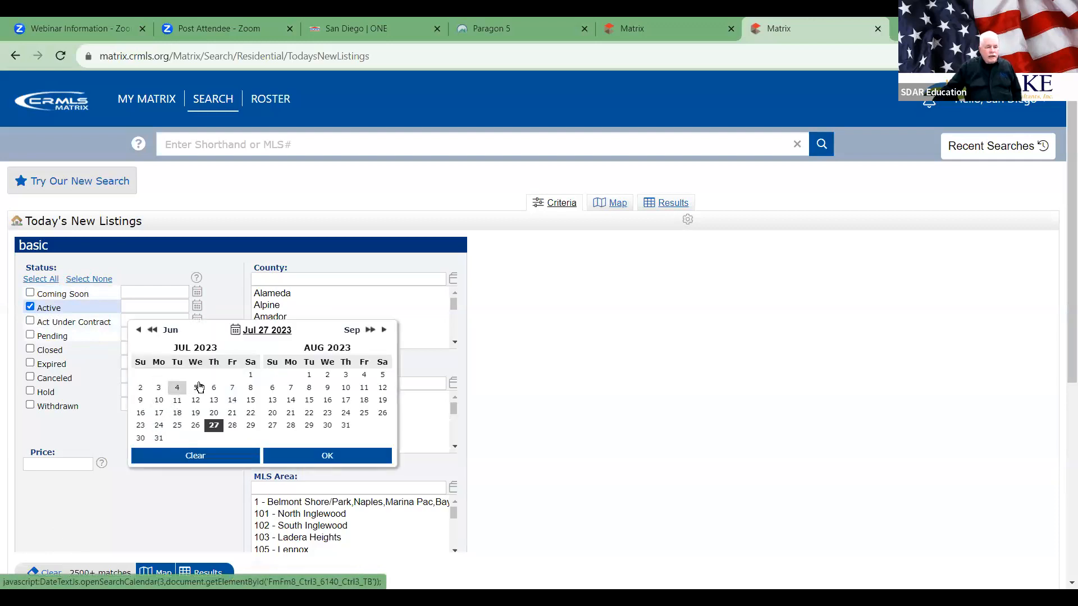
left_click(250, 376)
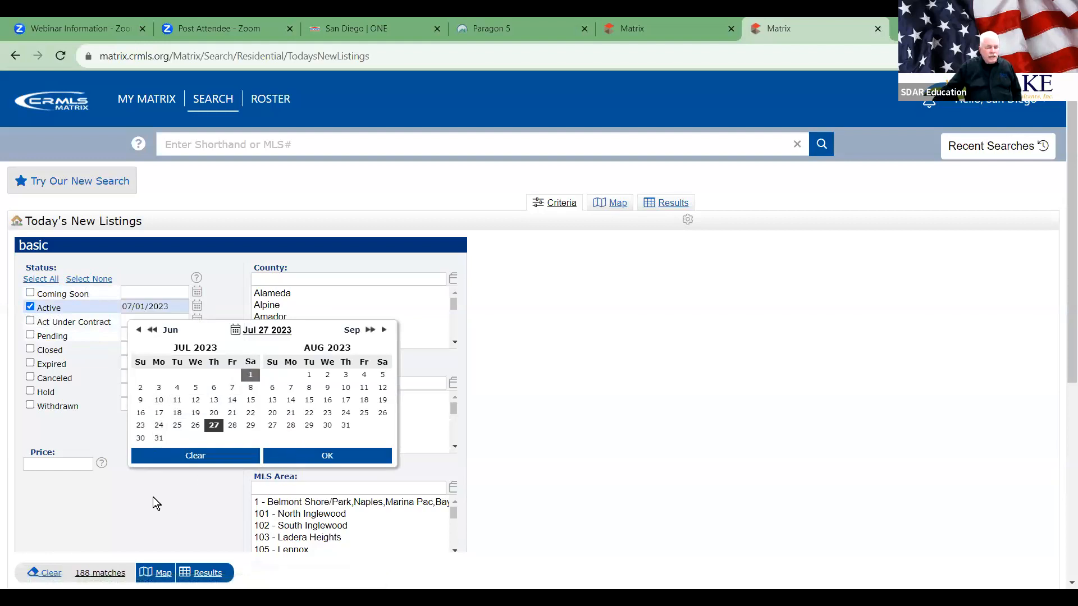
left_click(290, 457)
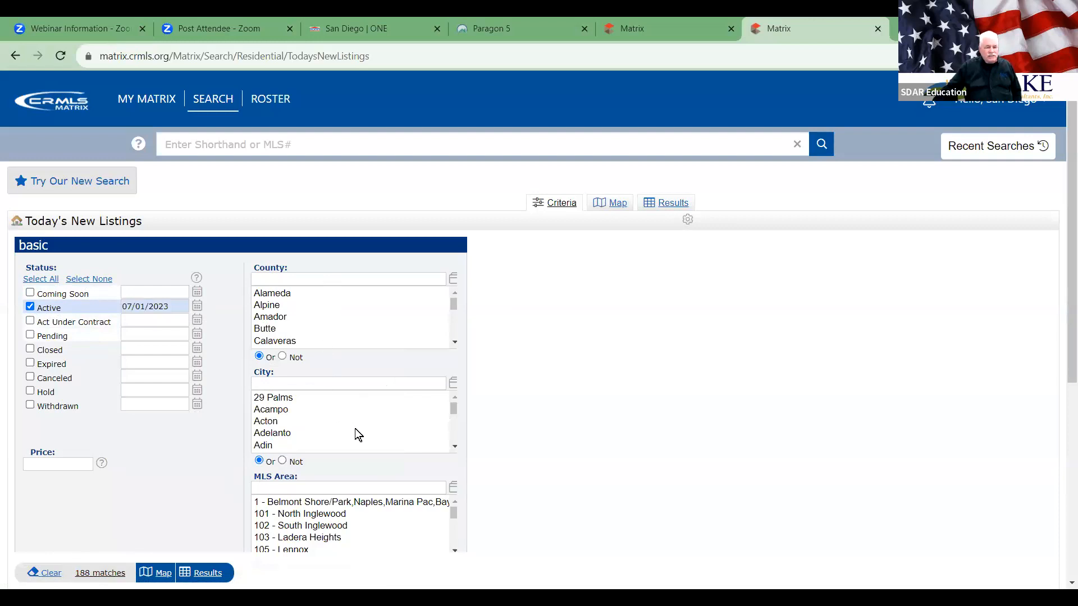
scroll(389, 433, "down", 3)
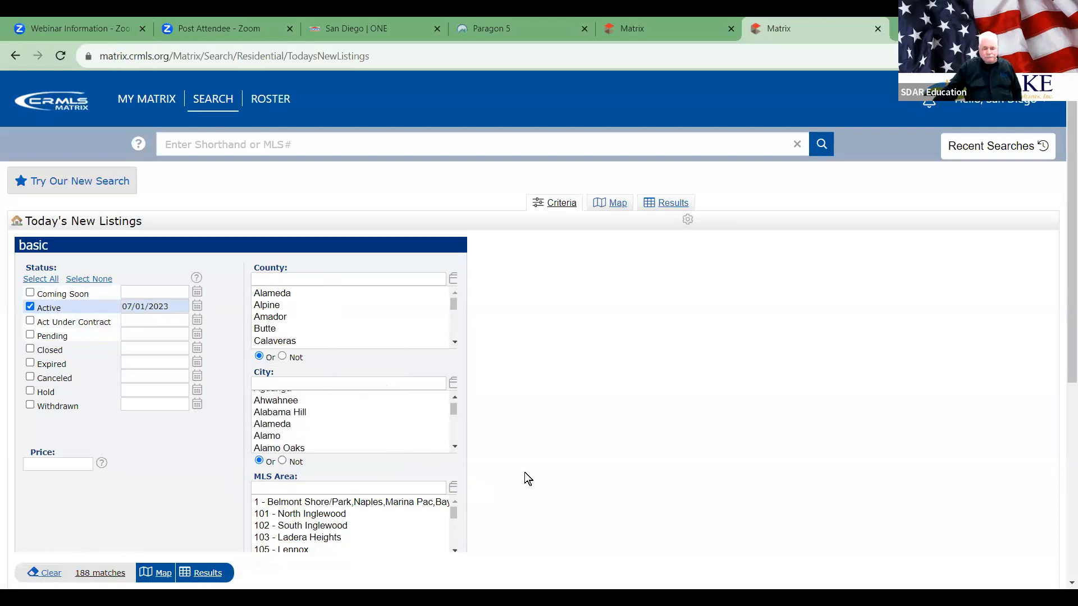
left_click_drag(1068, 236, 1065, 271)
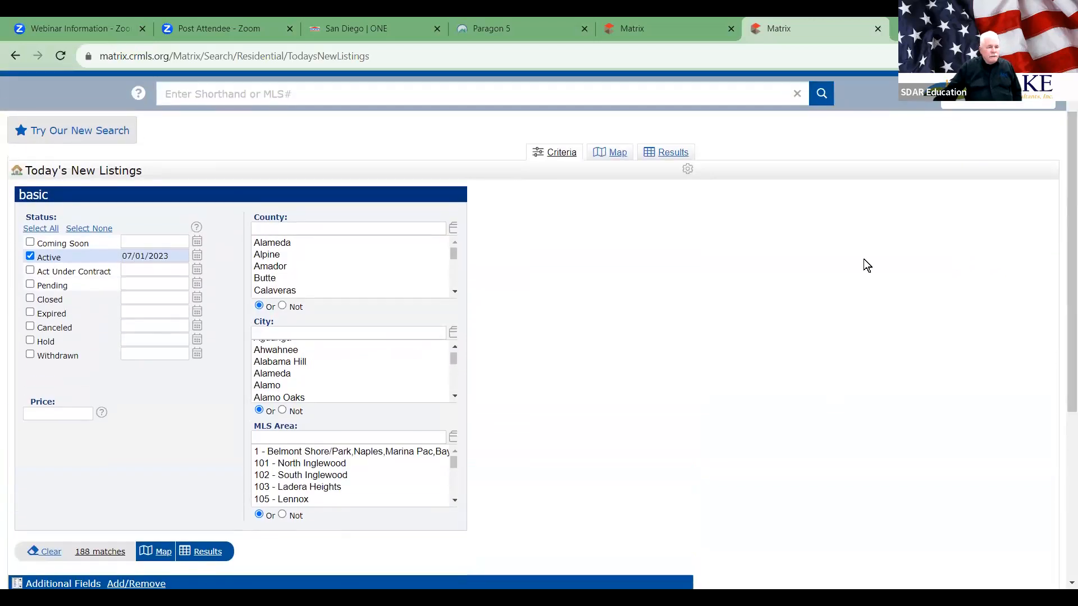
left_click(58, 413)
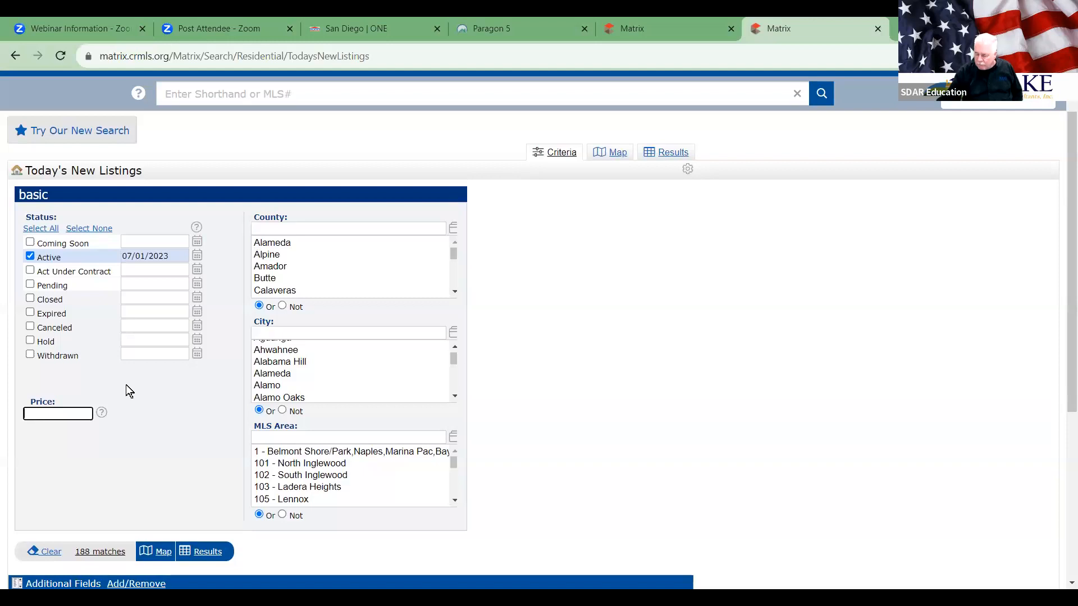
type("1100")
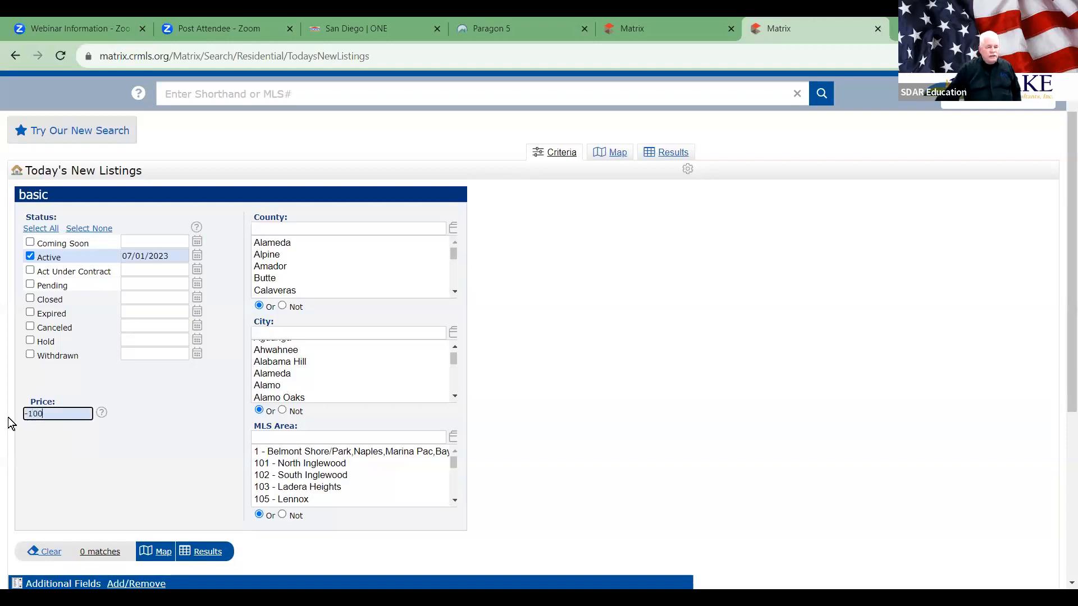
type("0")
left_click(188, 471)
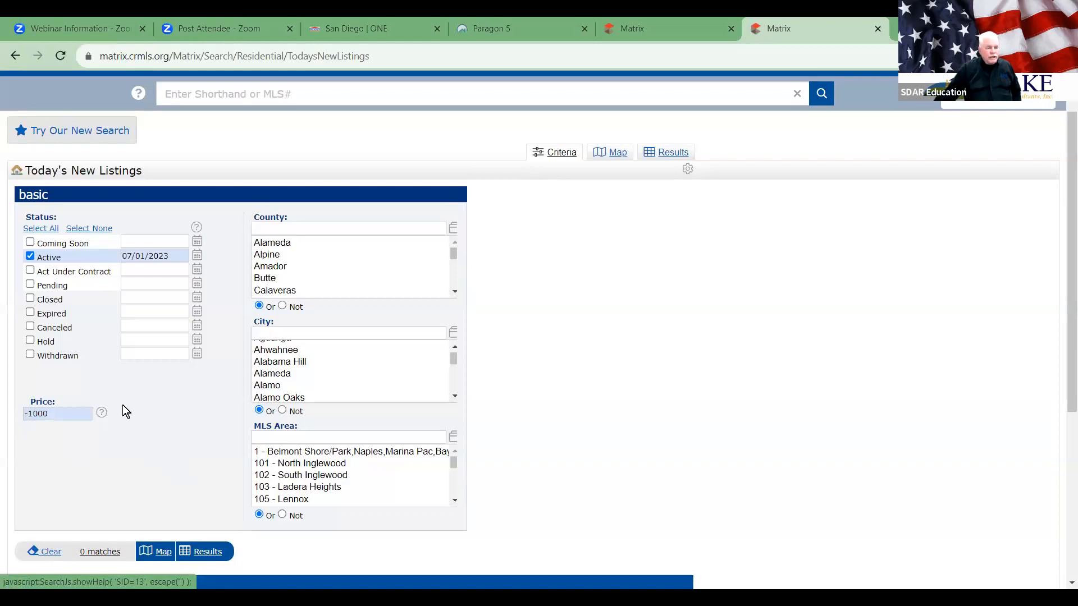
left_click(60, 412)
type("00000")
left_click(196, 486)
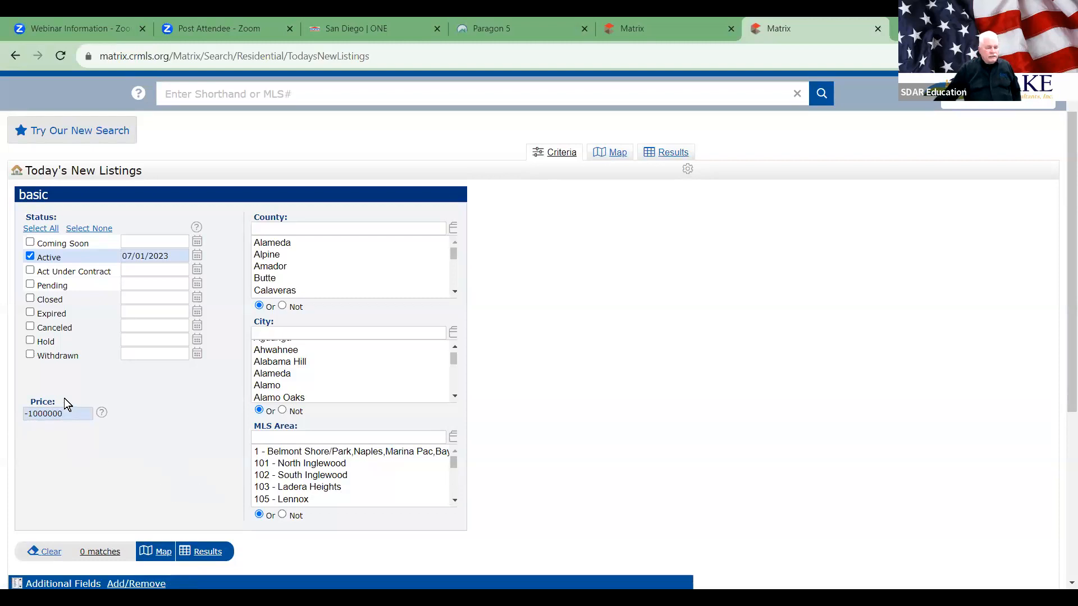
left_click(31, 414)
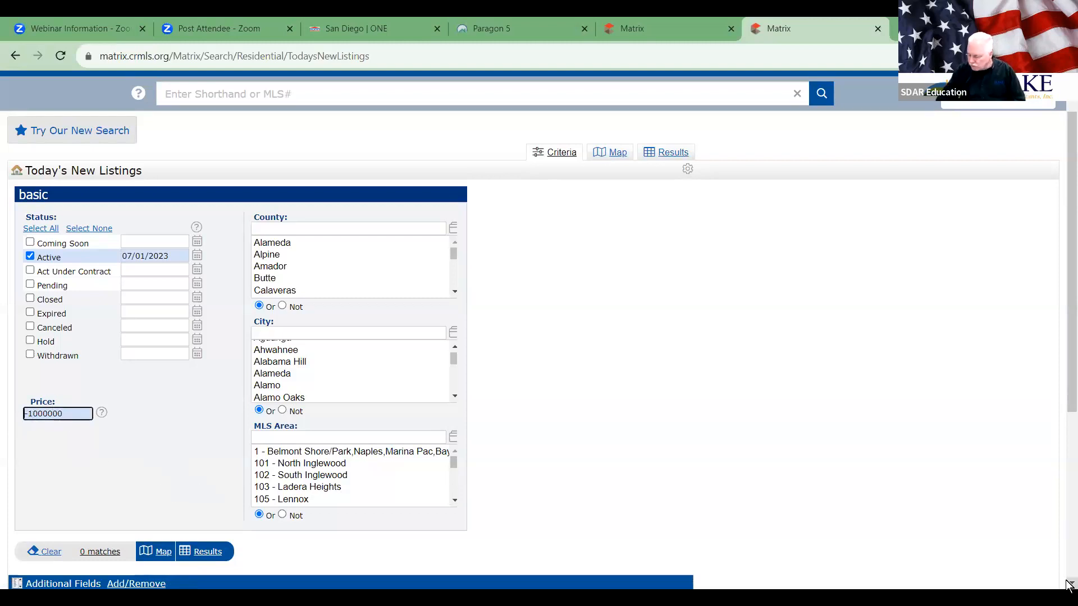
type("5500")
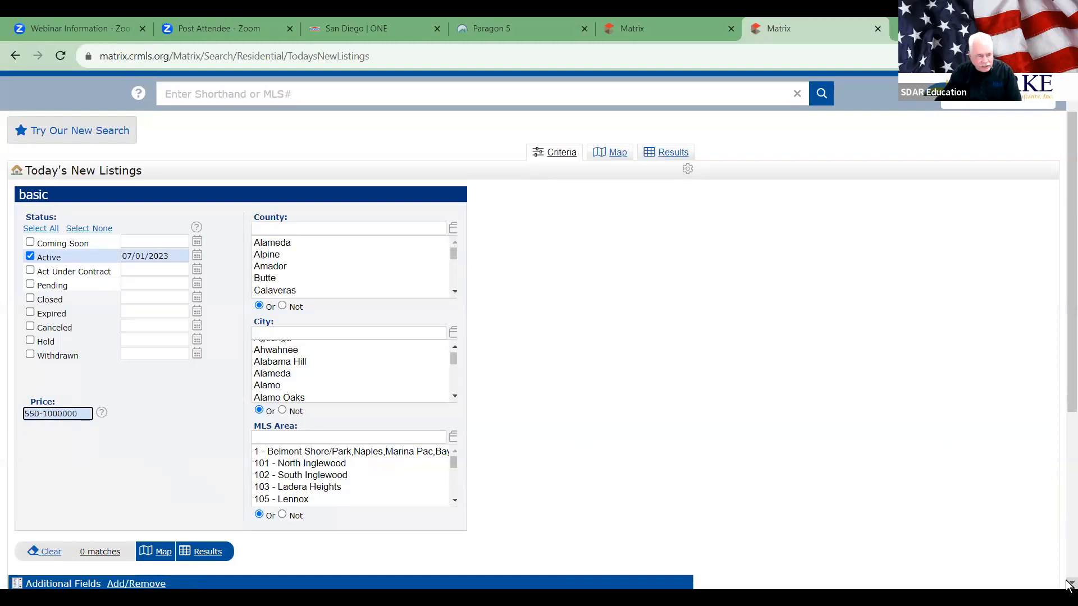
type("00")
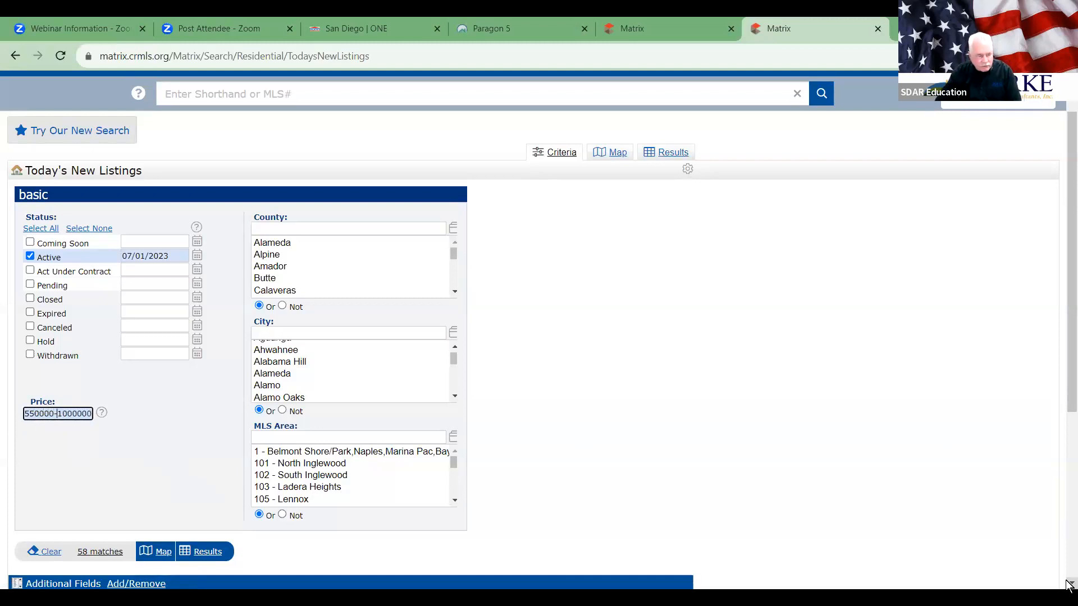
key("Right")
key("Delete")
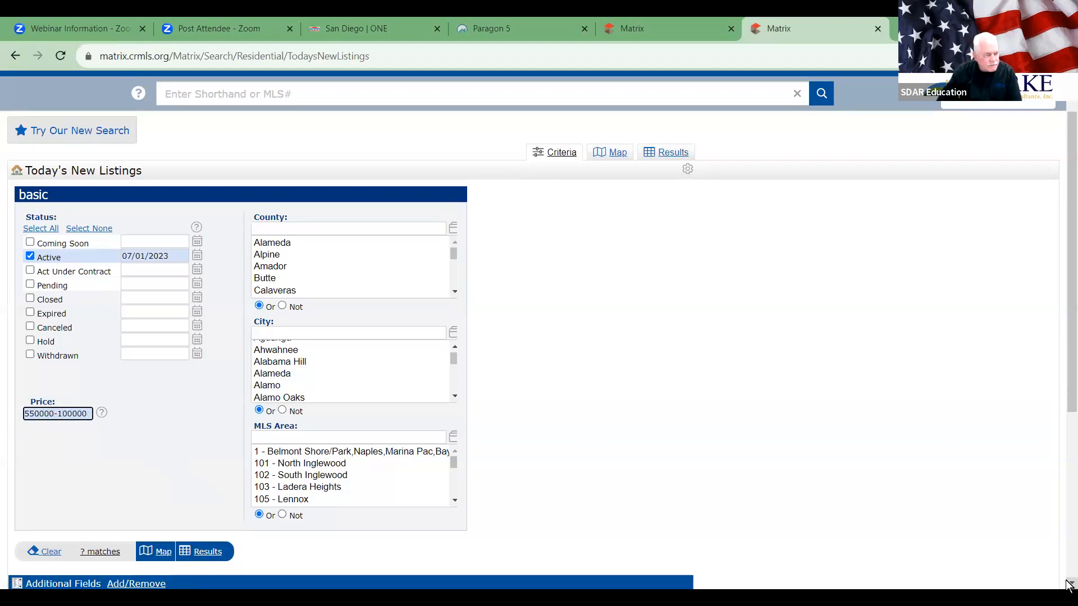
type("0")
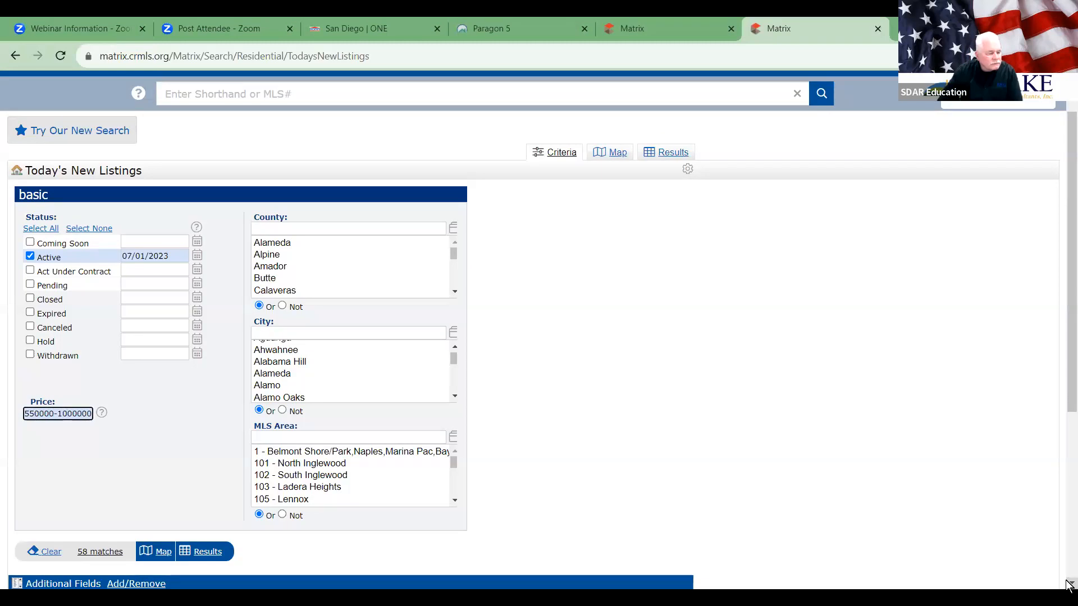
Step: Apply the price range, view the 58 listings mapped over Southern California, then list them as results
left_click(165, 464)
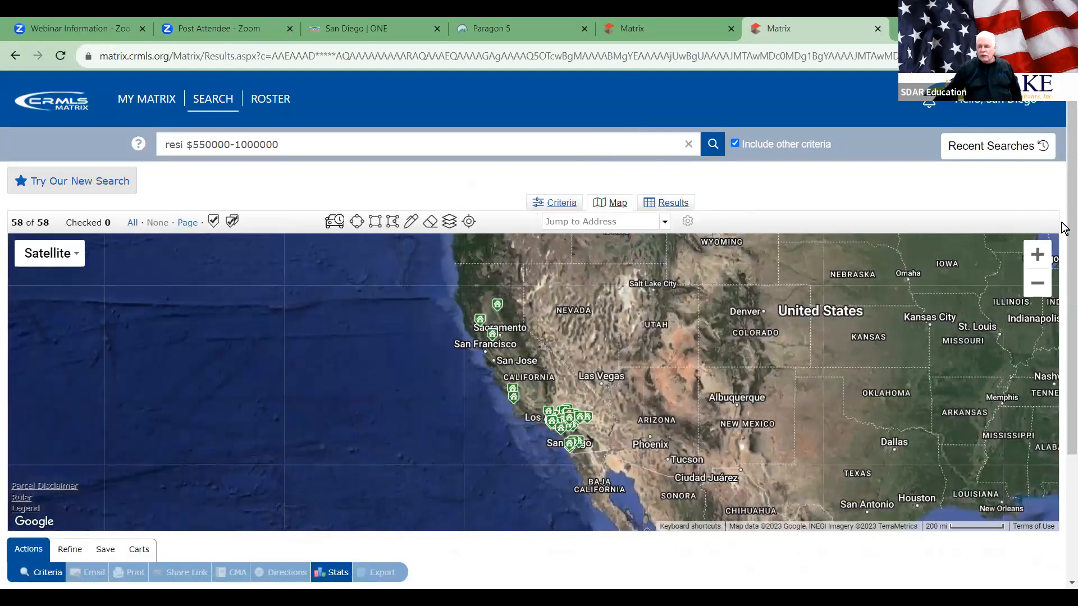
left_click(1037, 256)
left_click(1037, 255)
left_click_drag(814, 411, 687, 272)
left_click_drag(691, 370, 698, 326)
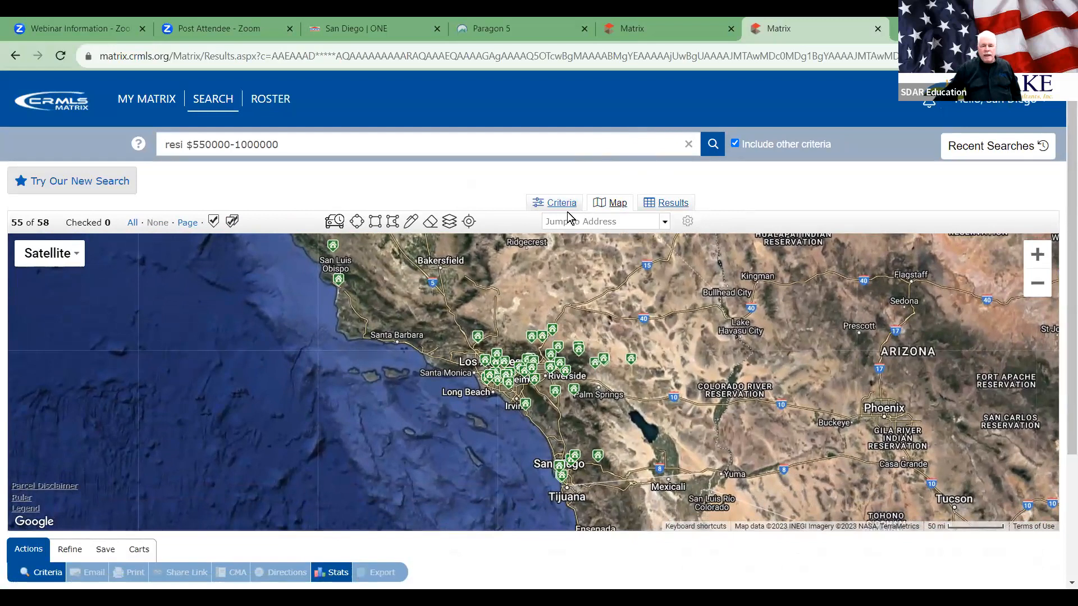
left_click(685, 208)
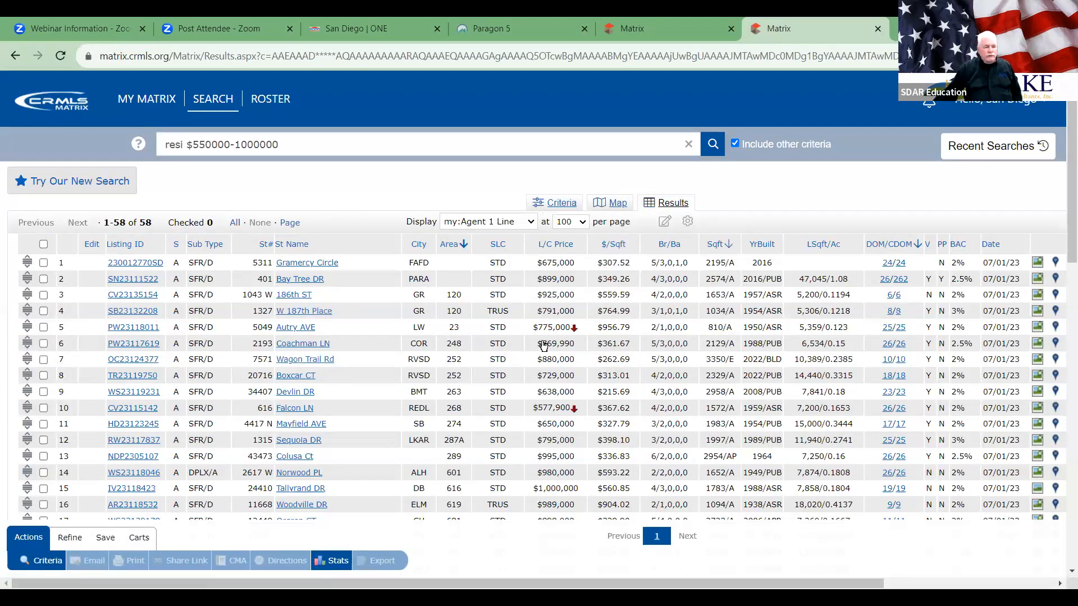
Step: Select all 58 listings and start a New Saved Search from the Save options
left_click(44, 243)
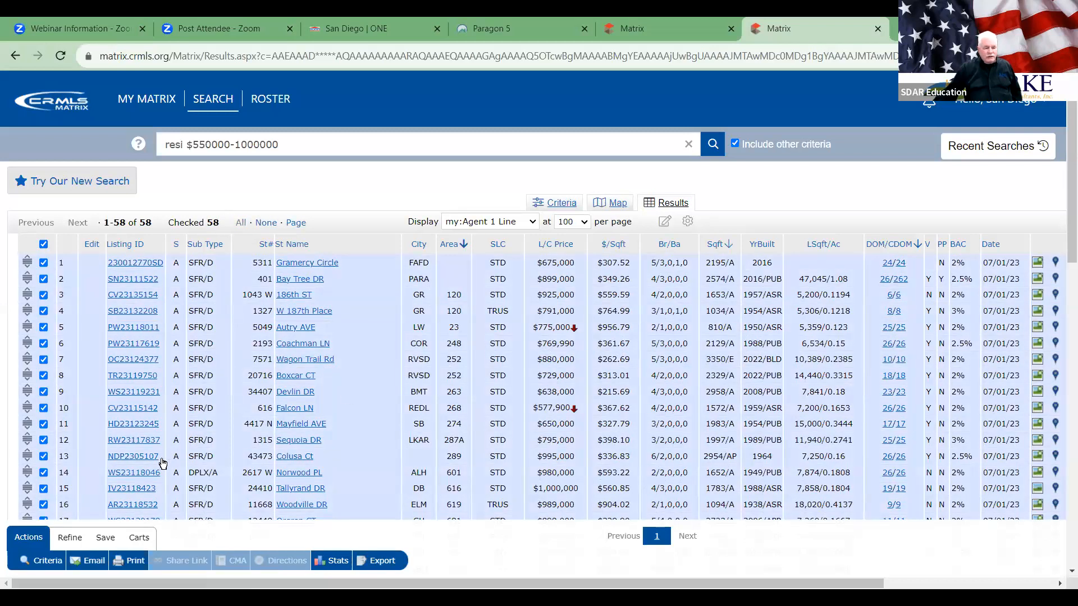
left_click(107, 537)
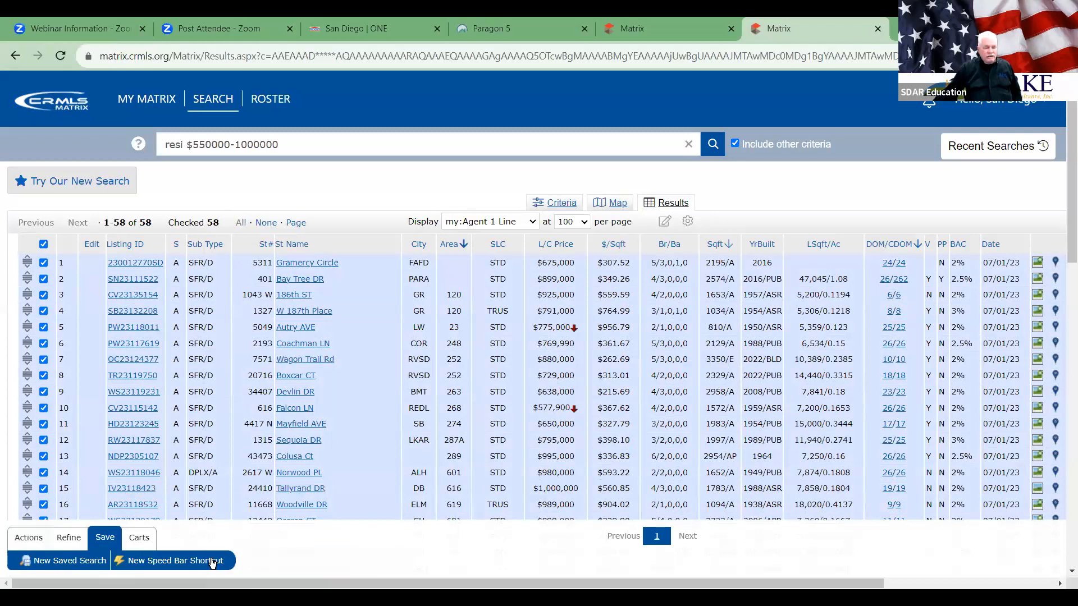
left_click(69, 562)
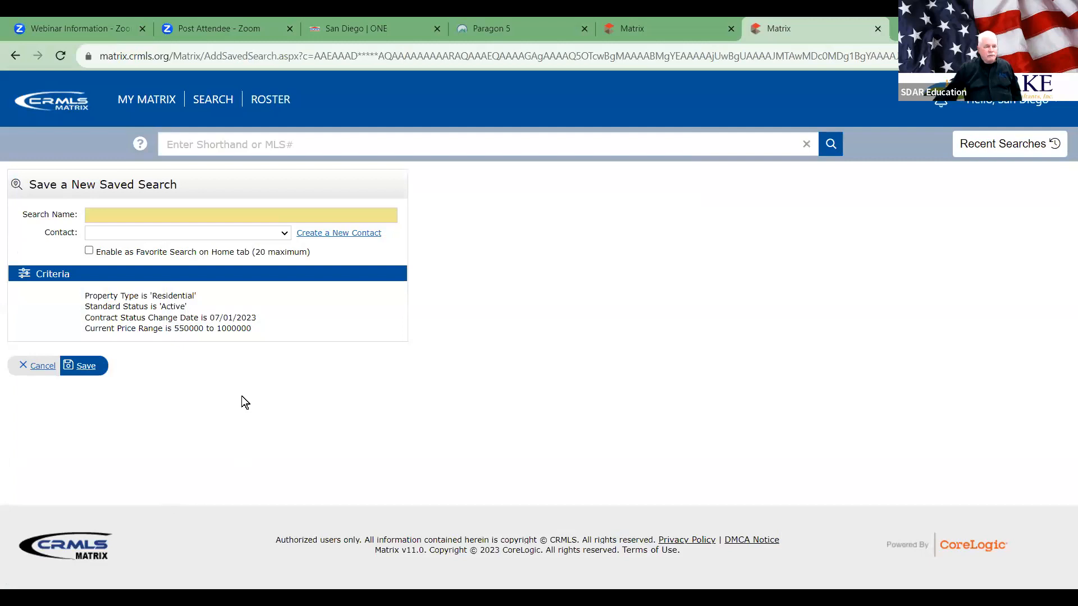
Step: Name the saved search 'pojpio', pick a contact, and start creating a new contact
left_click(200, 214)
type("pojpio")
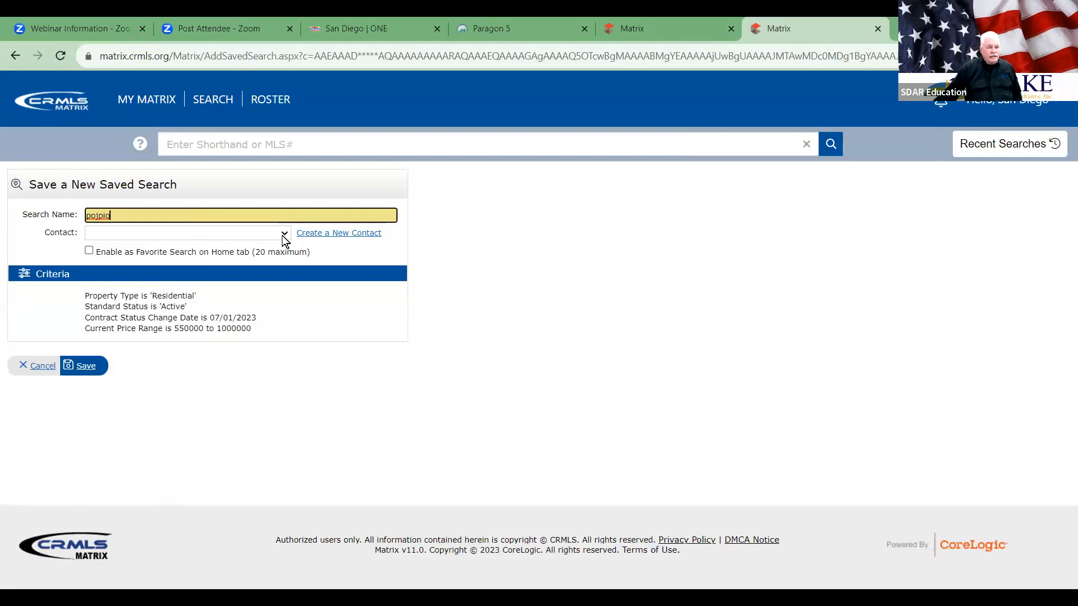
left_click(284, 236)
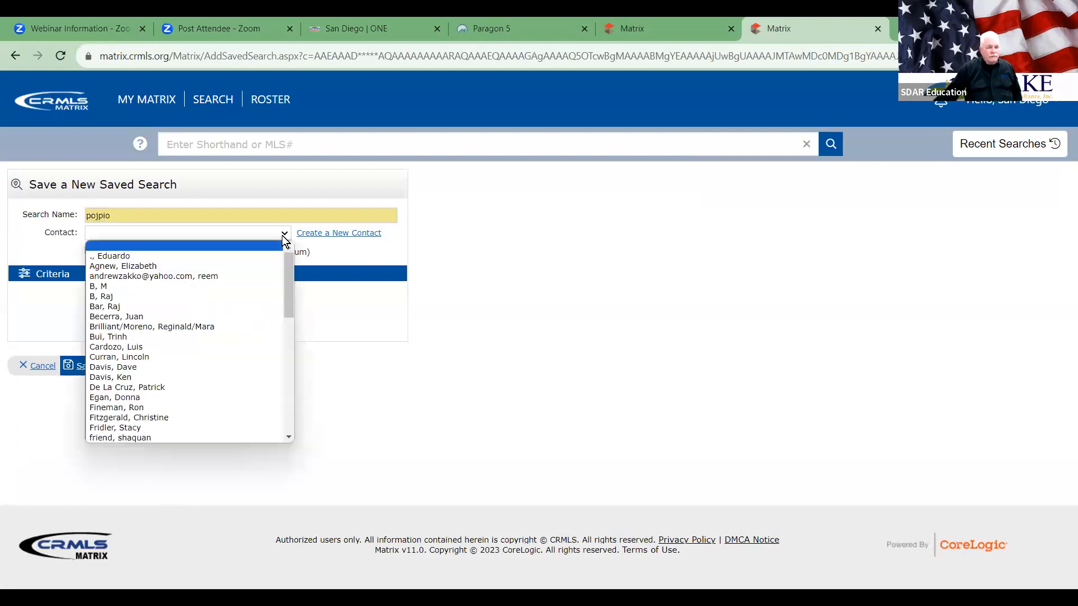
left_click(205, 234)
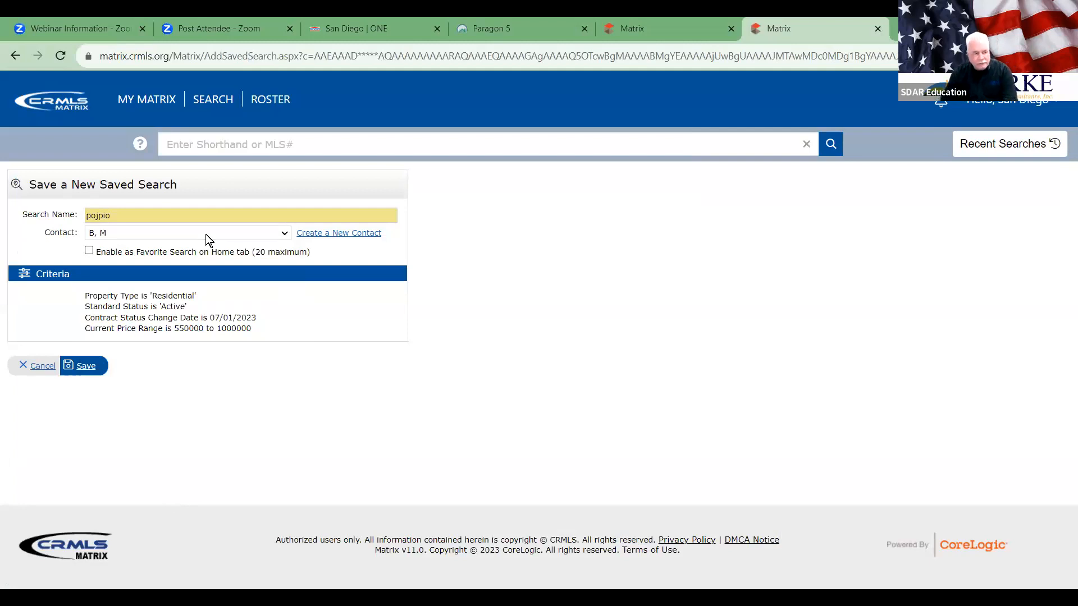
left_click(317, 236)
Step: Enter the new contact's first and last name and try saving, dismissing the required-fields warning
left_click(470, 185)
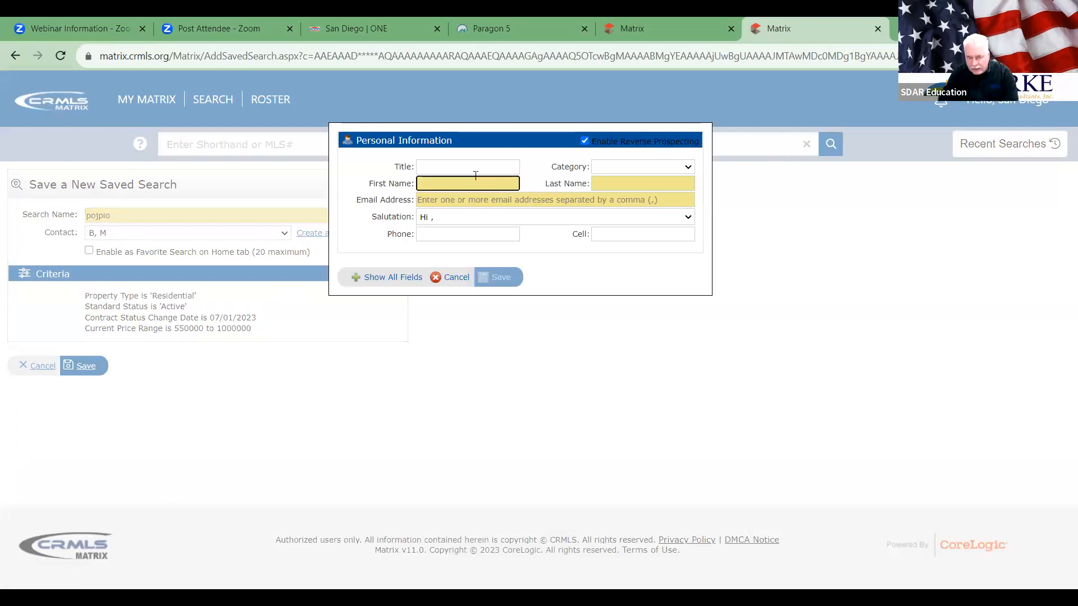
key("Tab")
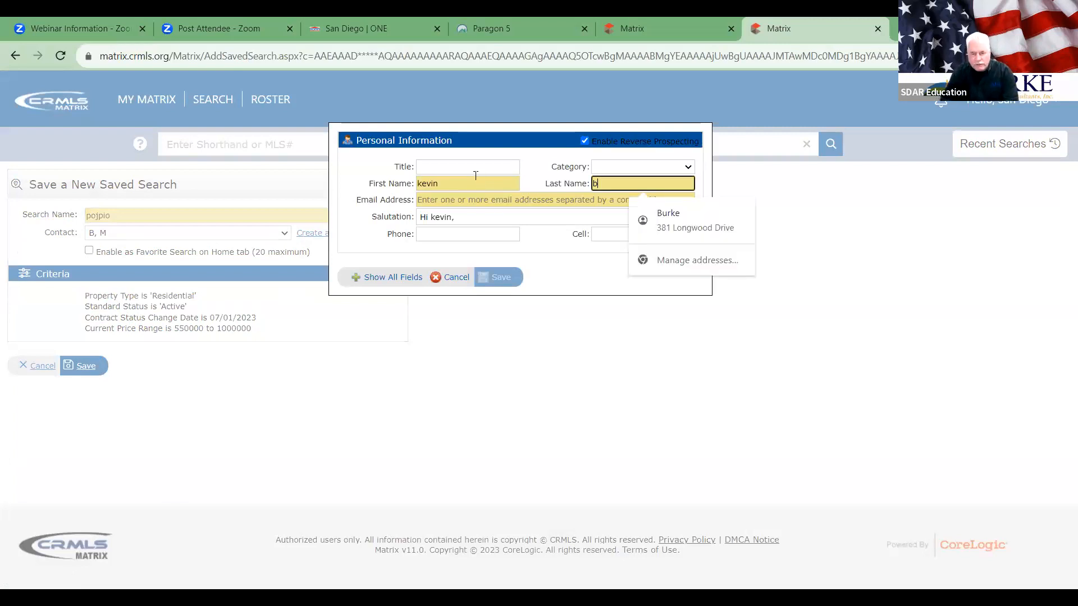
left_click(553, 275)
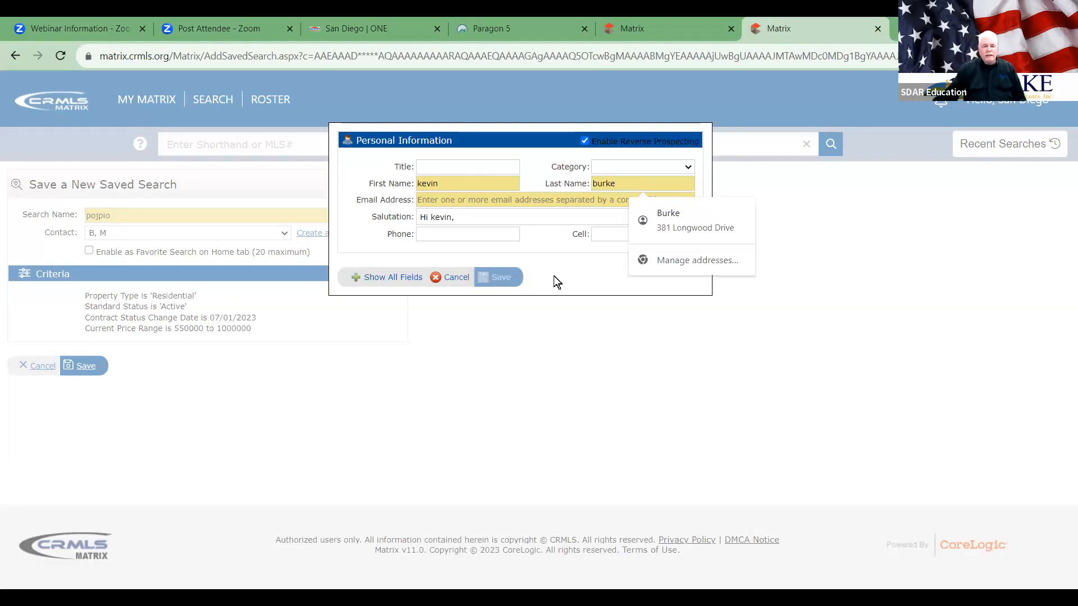
left_click(499, 277)
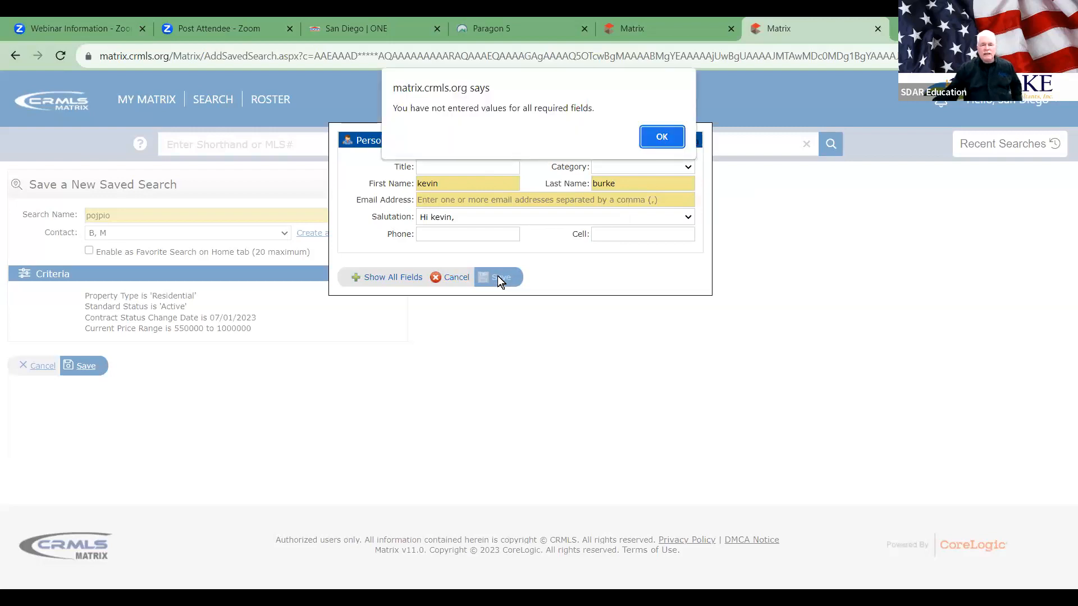
left_click(657, 137)
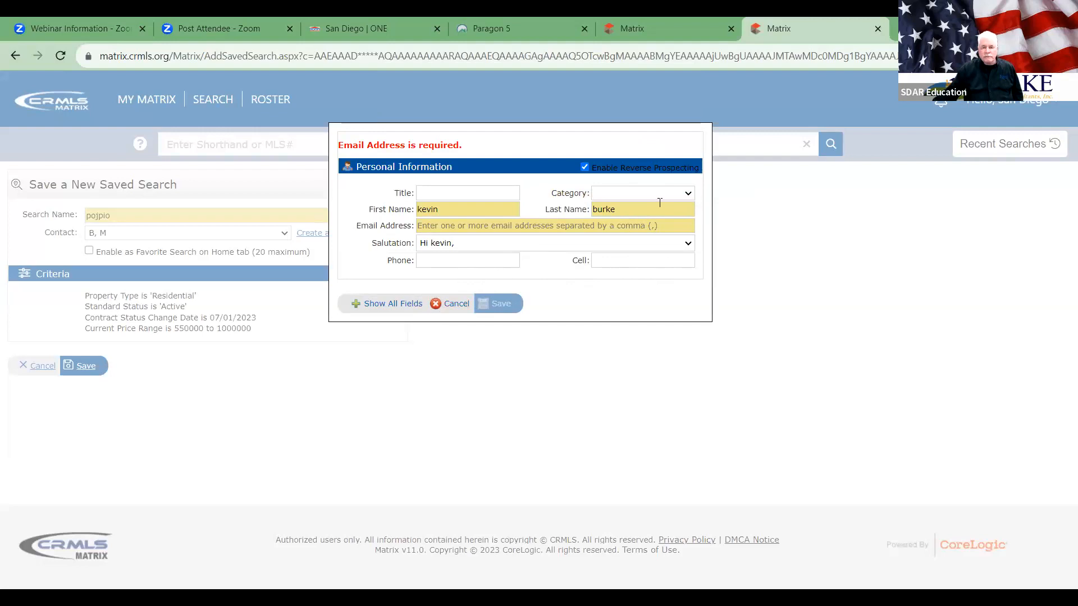
Step: Set the contact's Category to buyer, retry saving, then cancel the incomplete contact
left_click(688, 194)
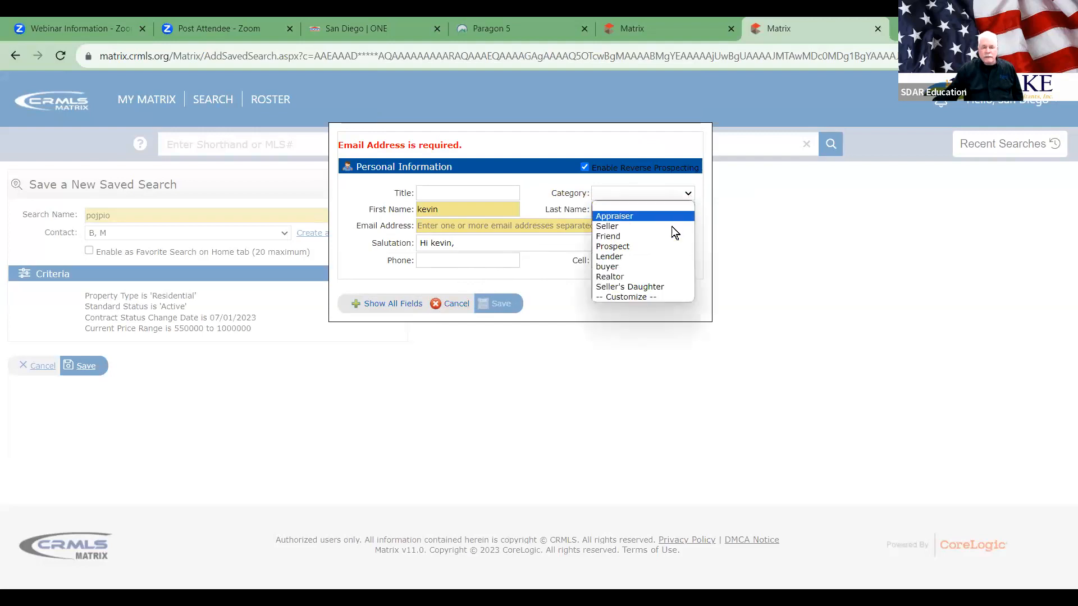
left_click(666, 266)
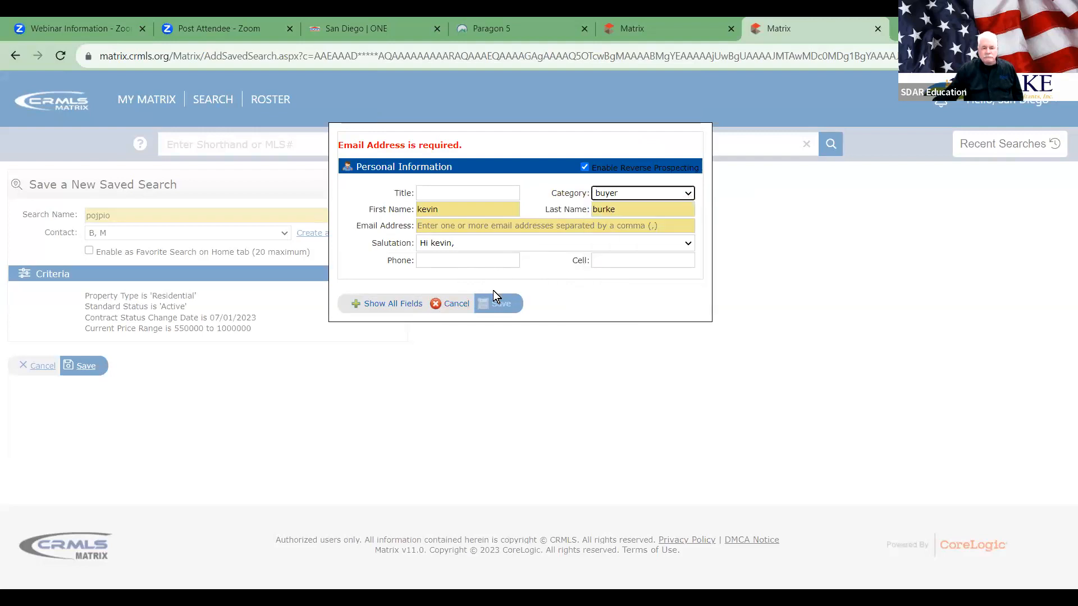
left_click(498, 303)
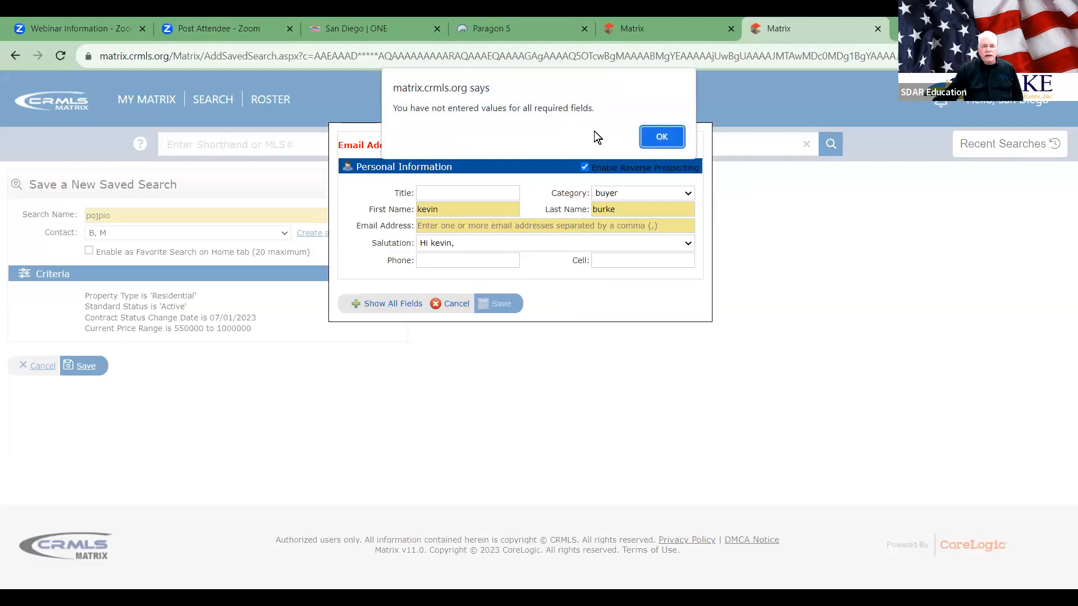
left_click(662, 137)
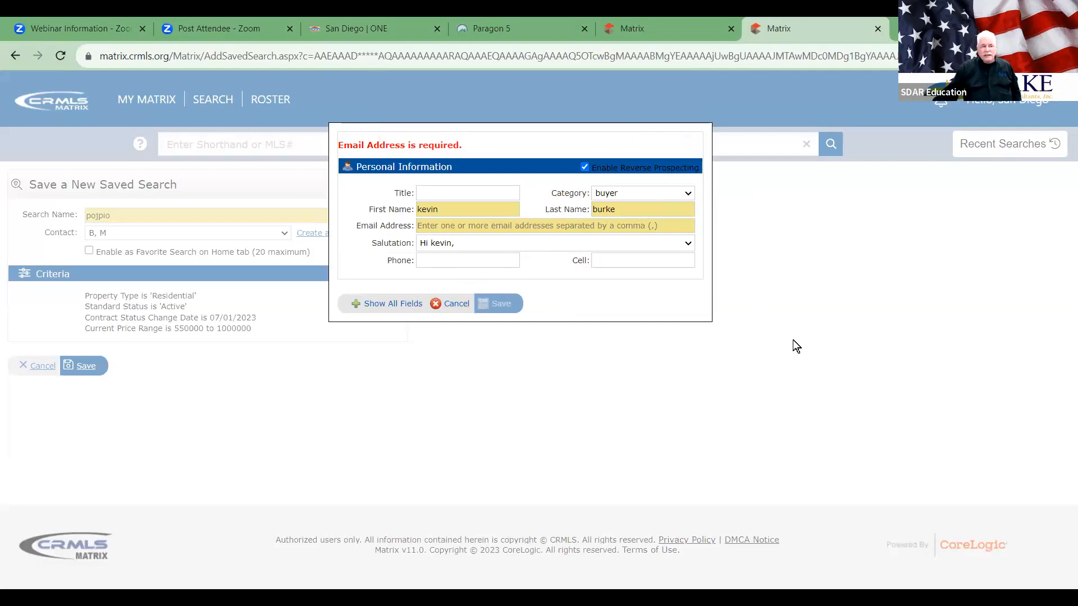
left_click(453, 301)
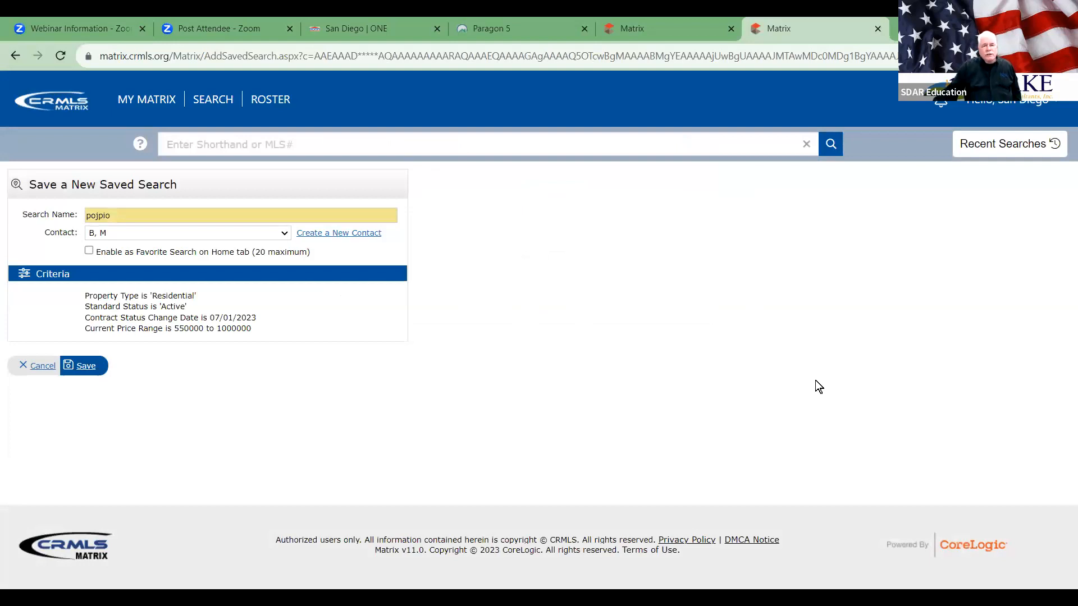
Step: Return to the Paragon 5 home page and close both Matrix tabs
left_click(499, 25)
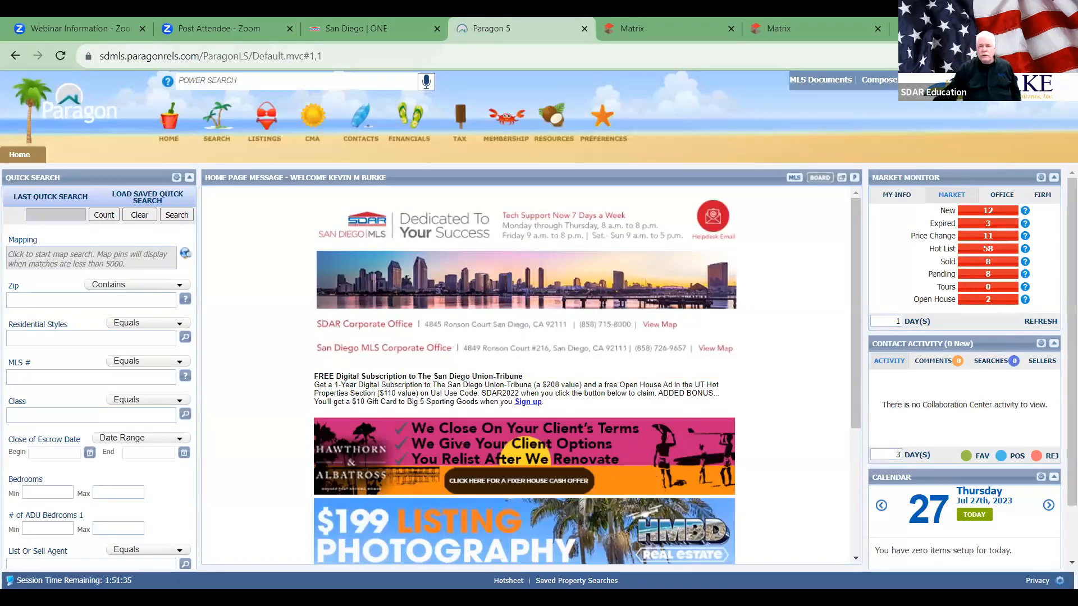
left_click(772, 32)
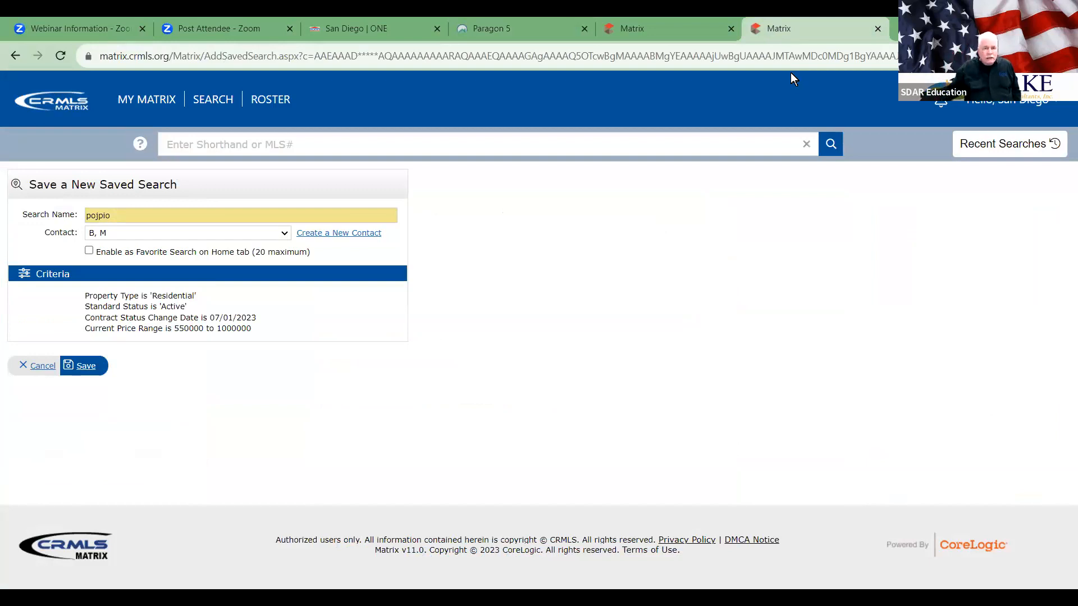
left_click(489, 25)
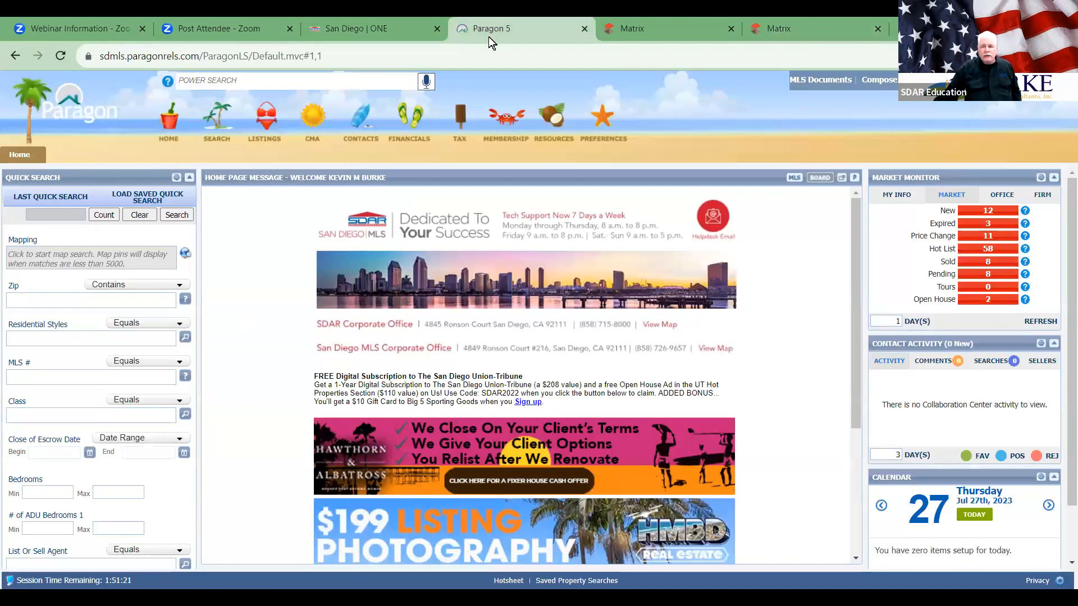
mouse_move(552, 118)
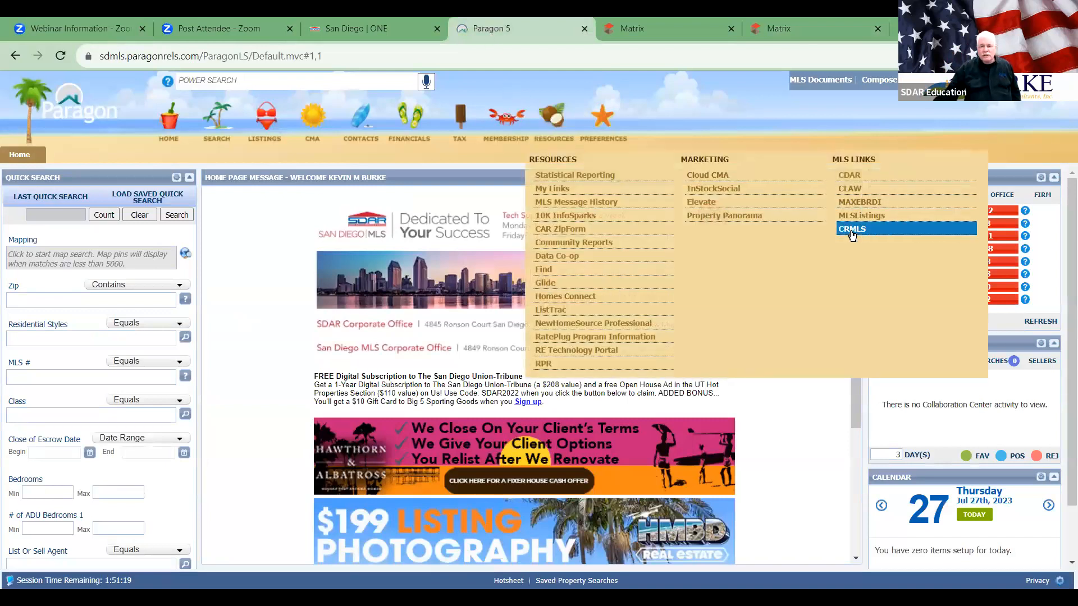
mouse_move(801, 21)
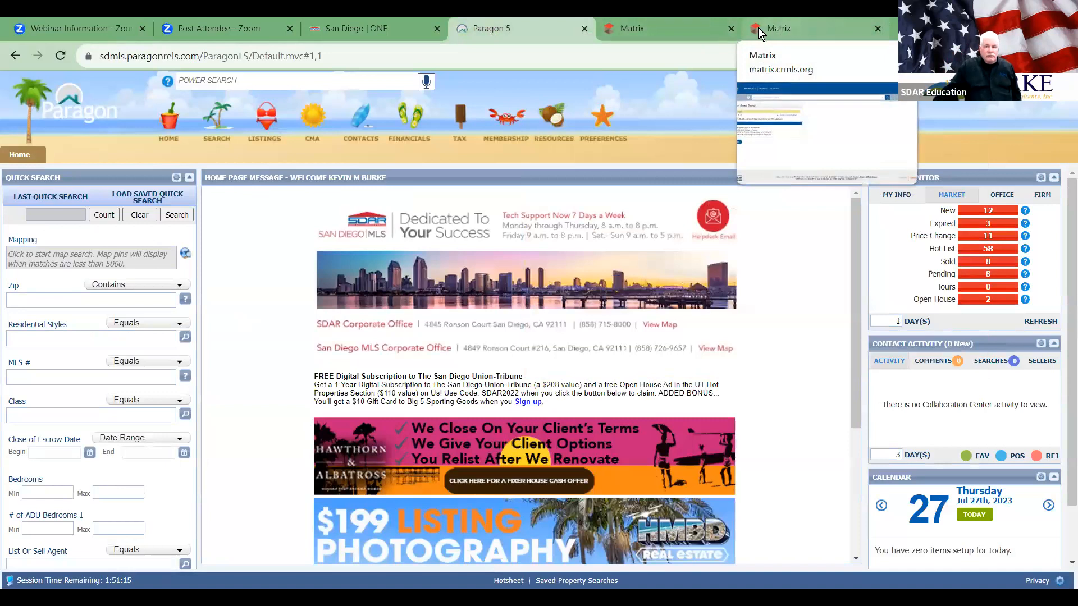
left_click(731, 28)
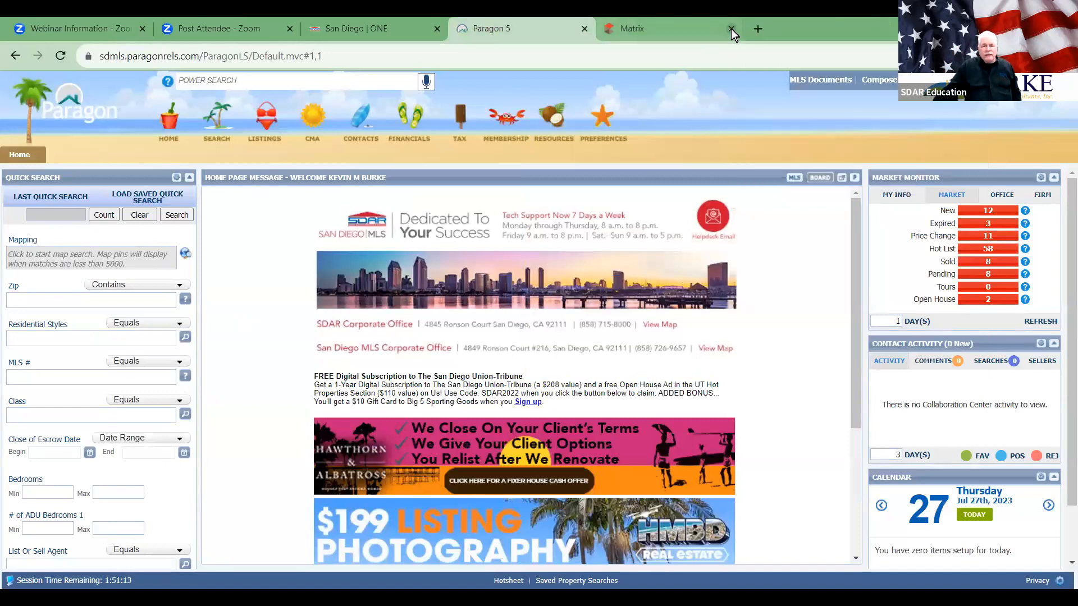
left_click(732, 28)
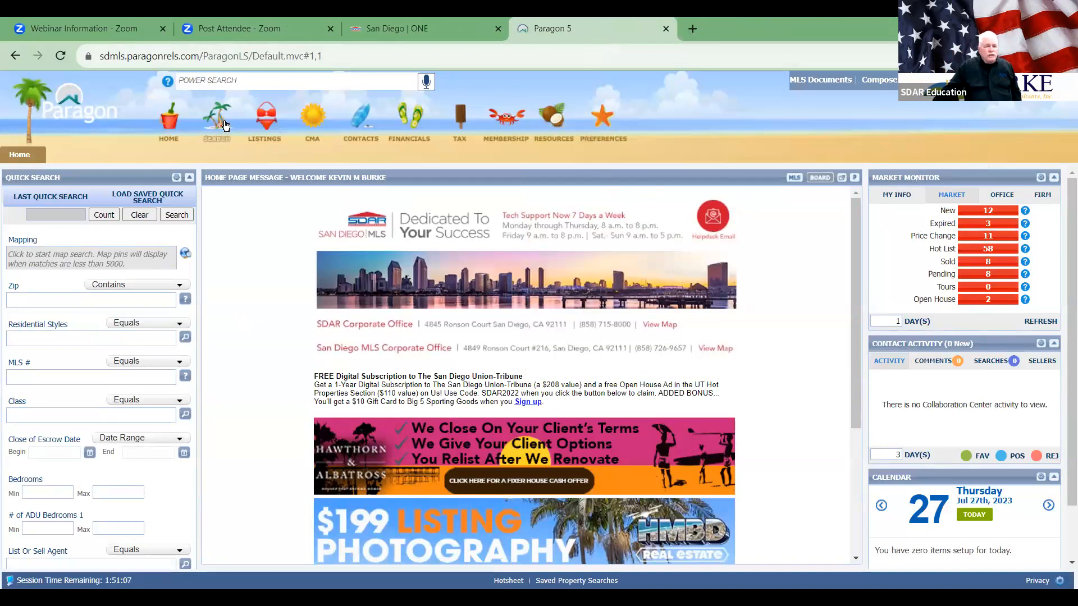
Step: Start a Residential search with DET - Detached as the residential style
mouse_move(225, 126)
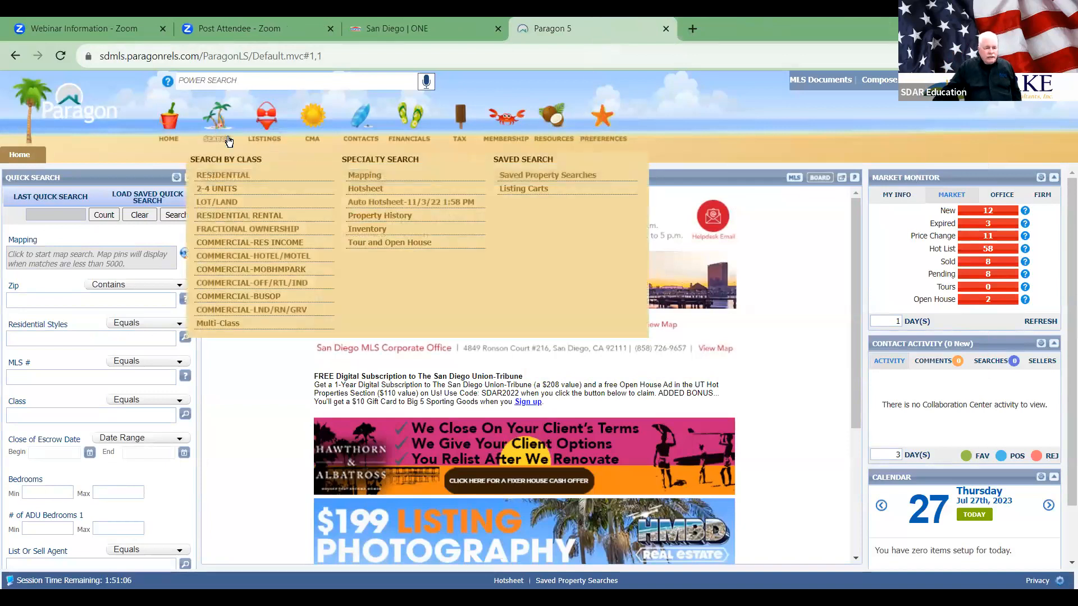
left_click(230, 174)
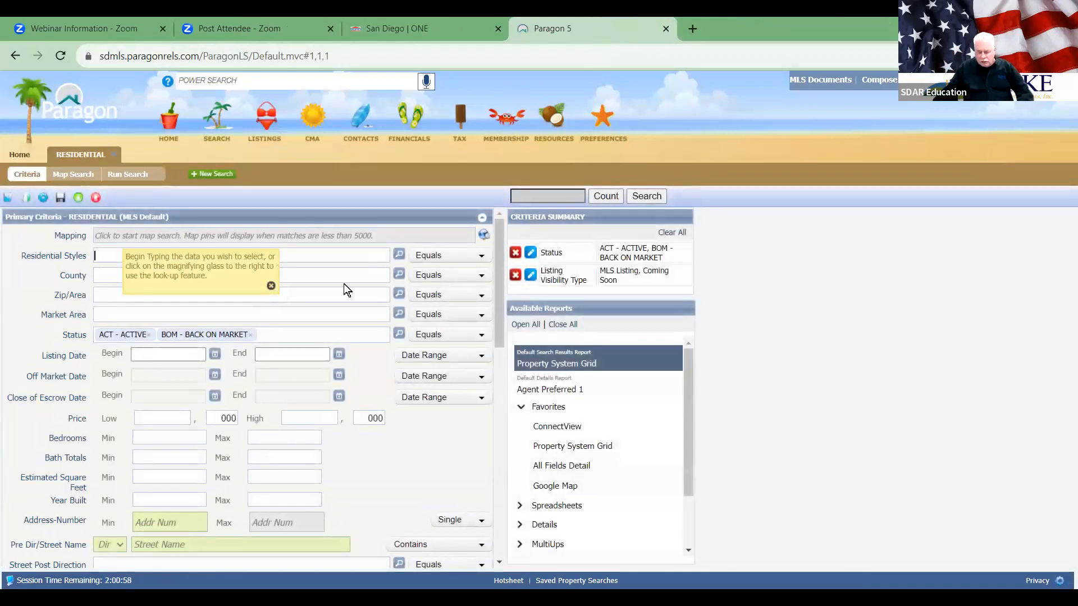
type("de")
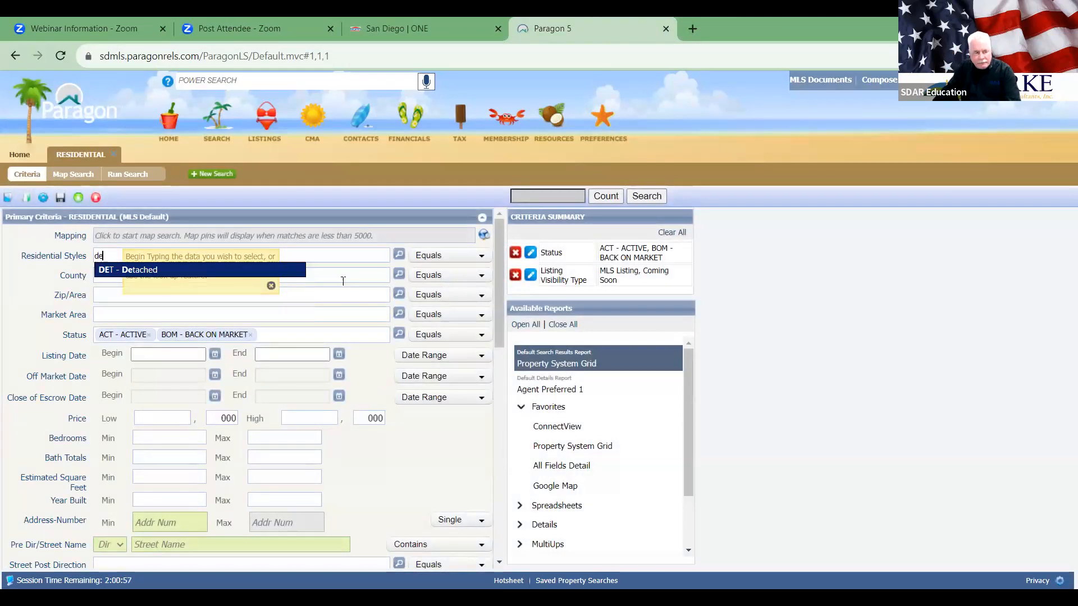
left_click(130, 270)
Step: Limit the search to zip 92014 - DEL MAR and switch to map search
left_click(128, 292)
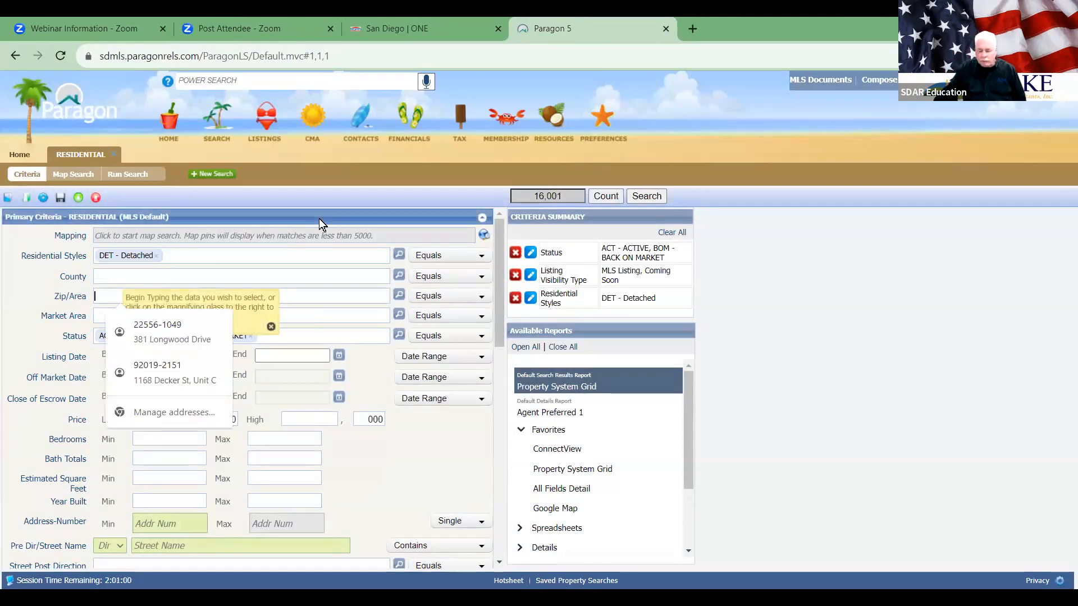
type("92014")
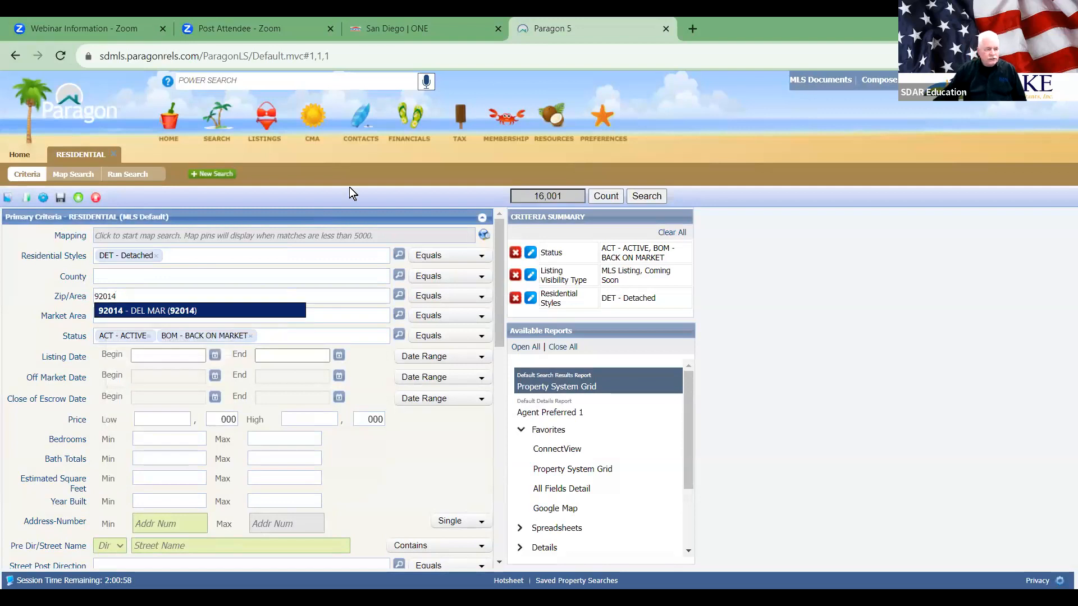
left_click(141, 310)
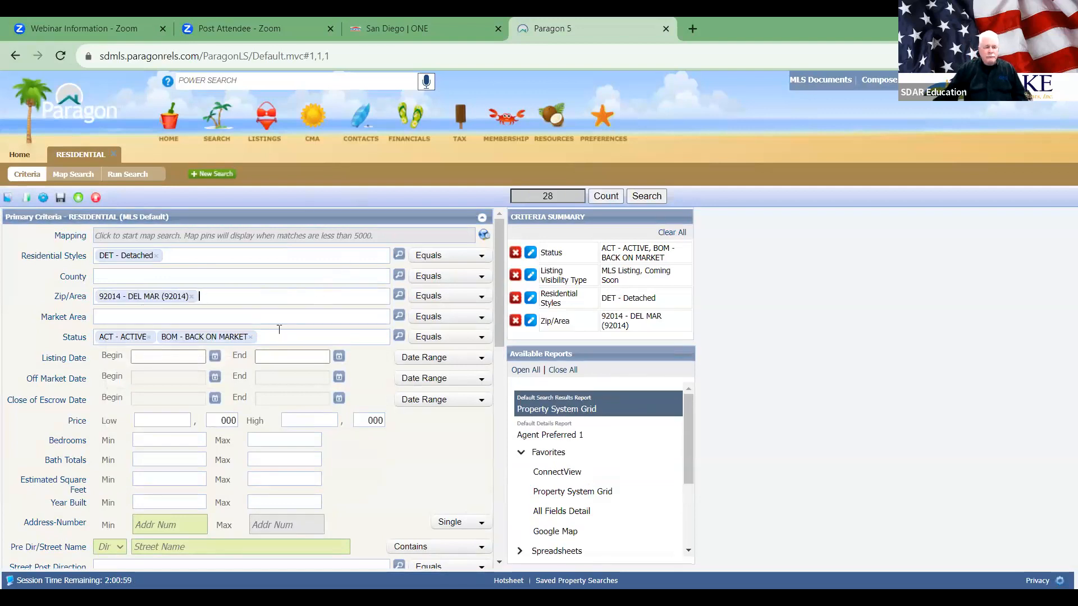
left_click(206, 234)
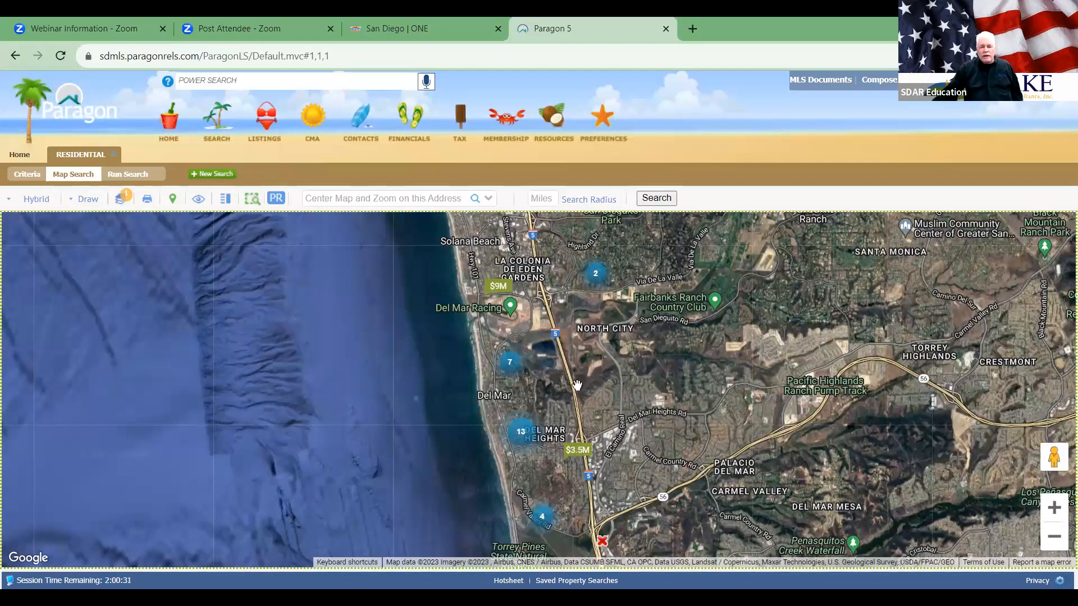
Step: Draw a polygon around Del Mar Heights on the map and close it to search within it
left_click(88, 200)
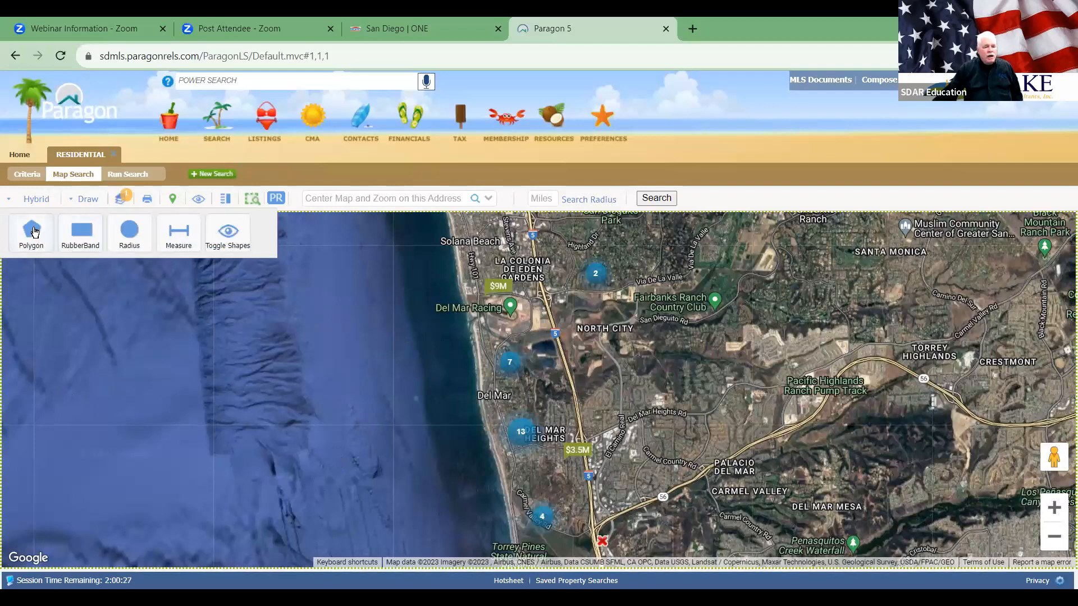
left_click(32, 227)
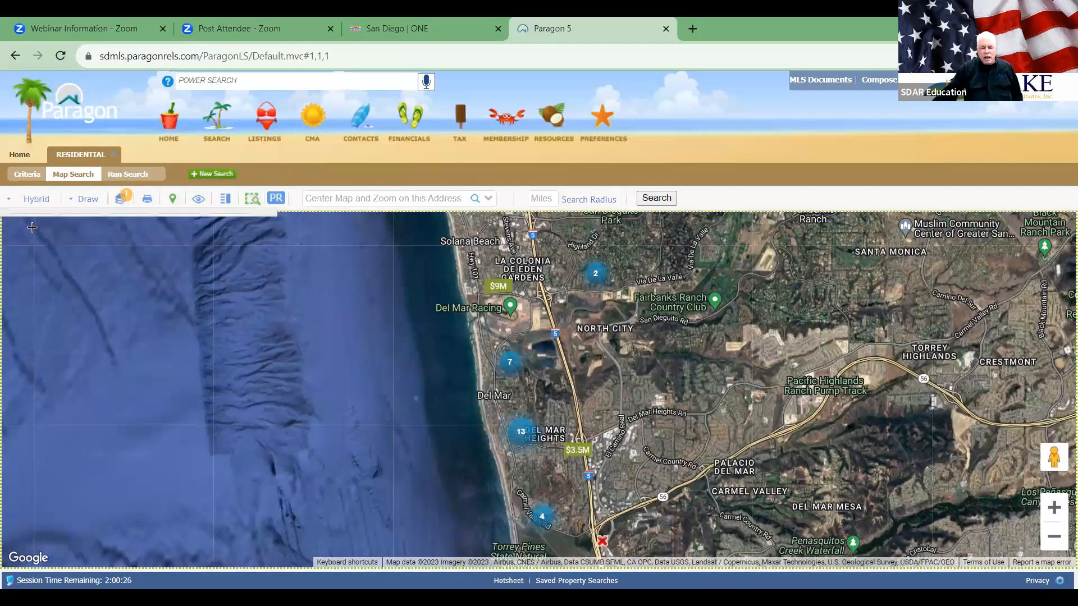
left_click(456, 402)
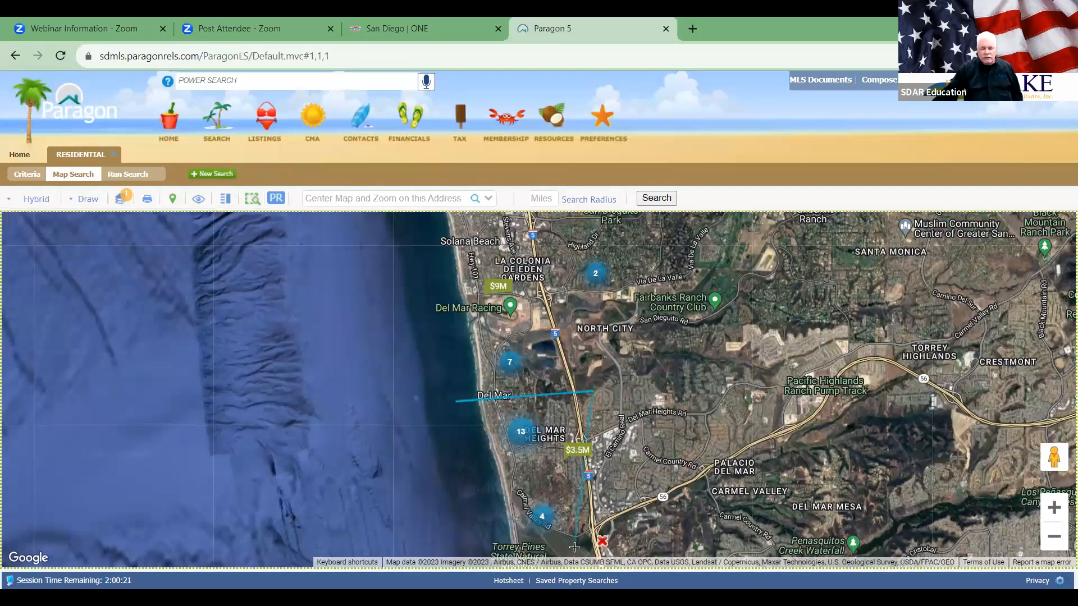
left_click(564, 473)
left_click(446, 471)
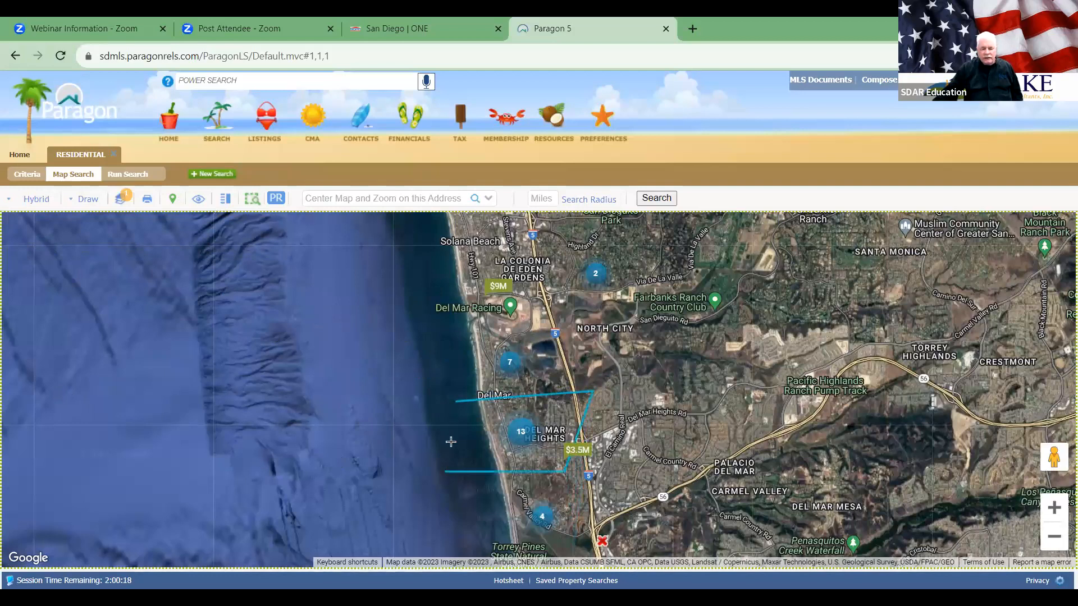
left_click(457, 402)
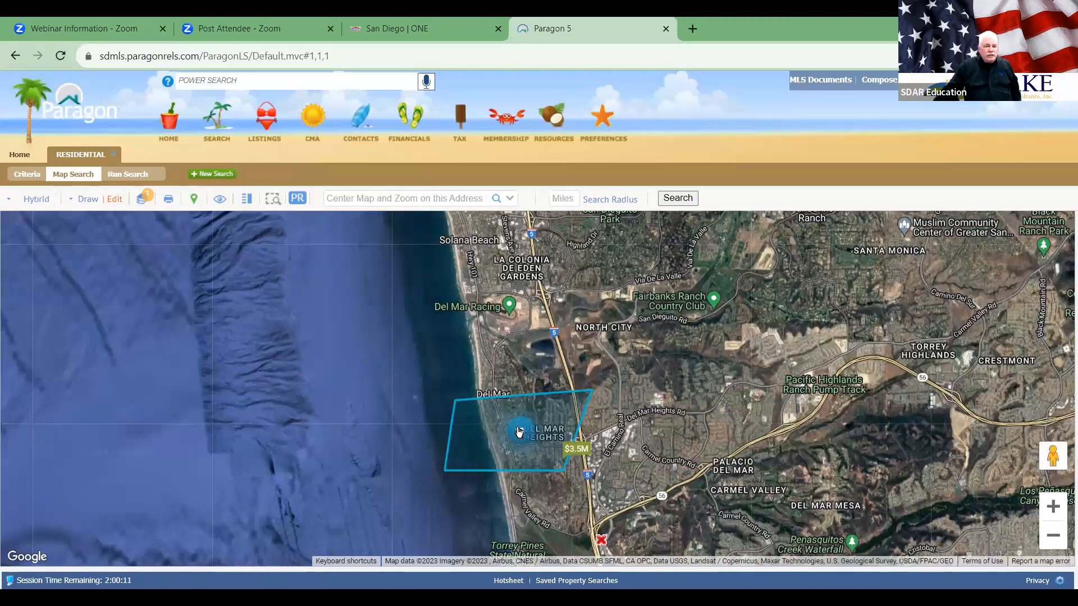
Step: Zoom in twice on the centered Del Mar Heights polygon and show the map's display layers
left_click(1052, 507)
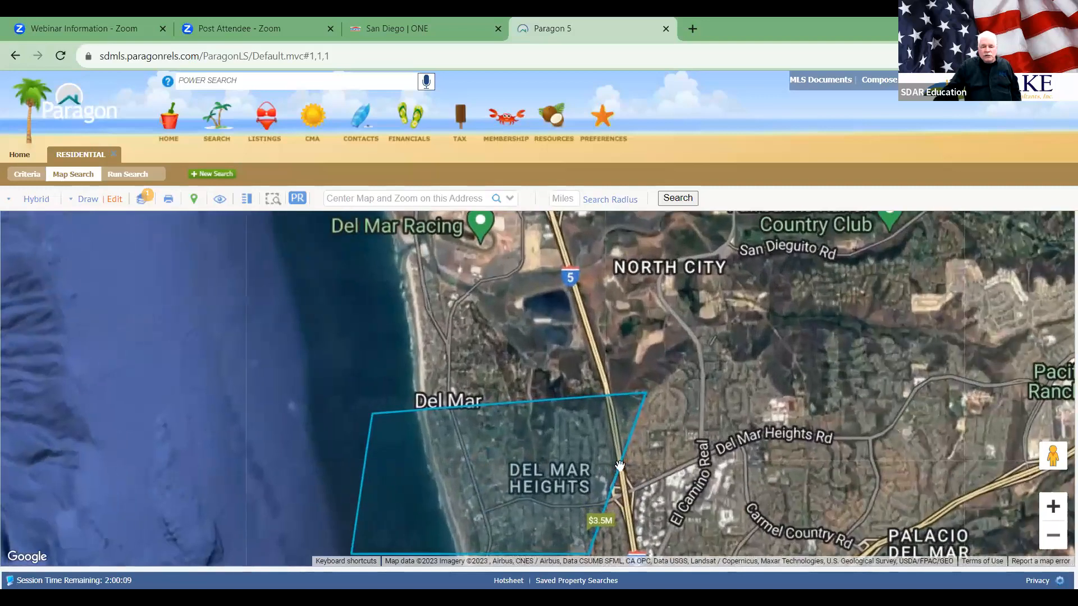
left_click_drag(604, 451, 700, 343)
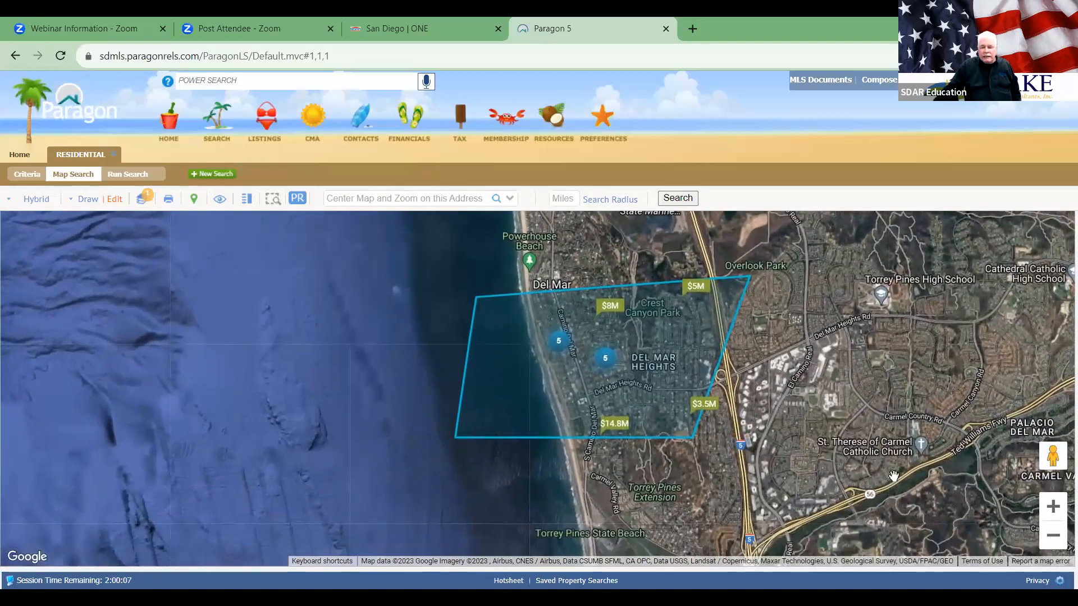
left_click(1053, 506)
left_click_drag(920, 412, 861, 454)
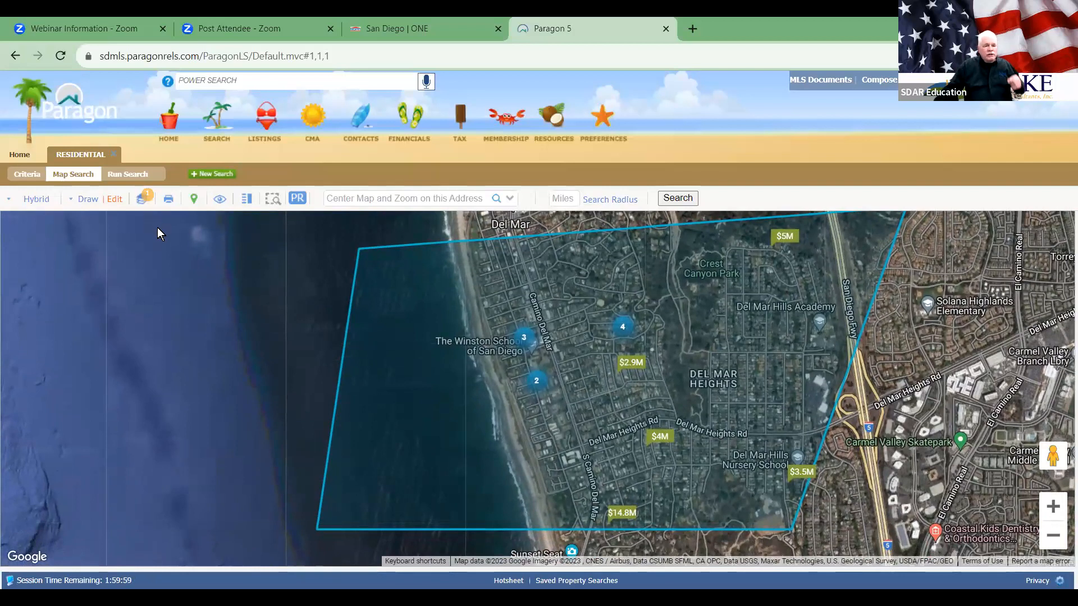
left_click(144, 199)
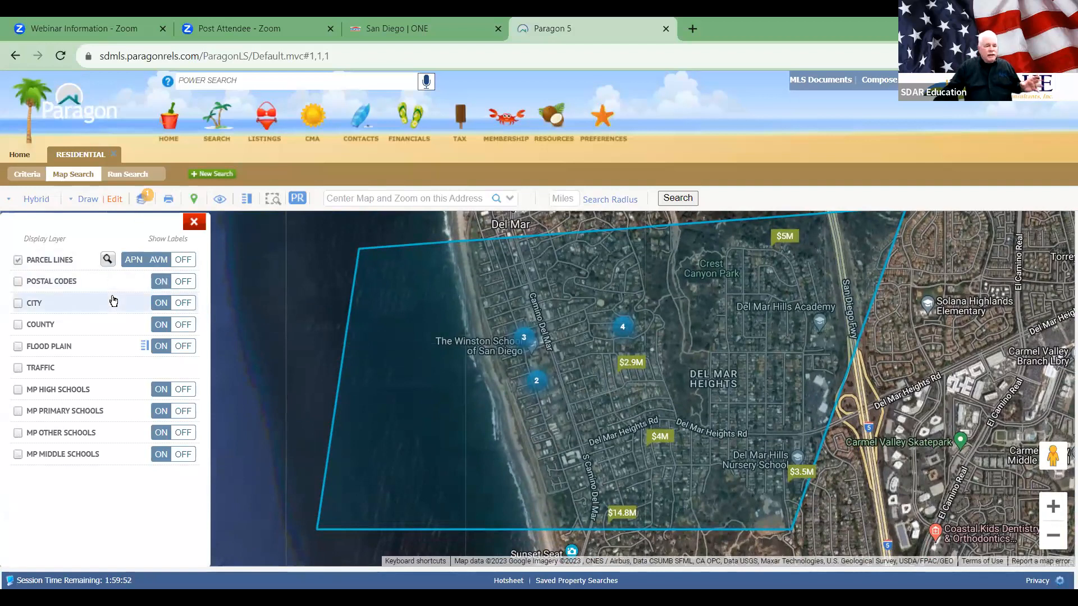
Step: Turn on the Flood Plain and Traffic layers over the polygon map
left_click(19, 347)
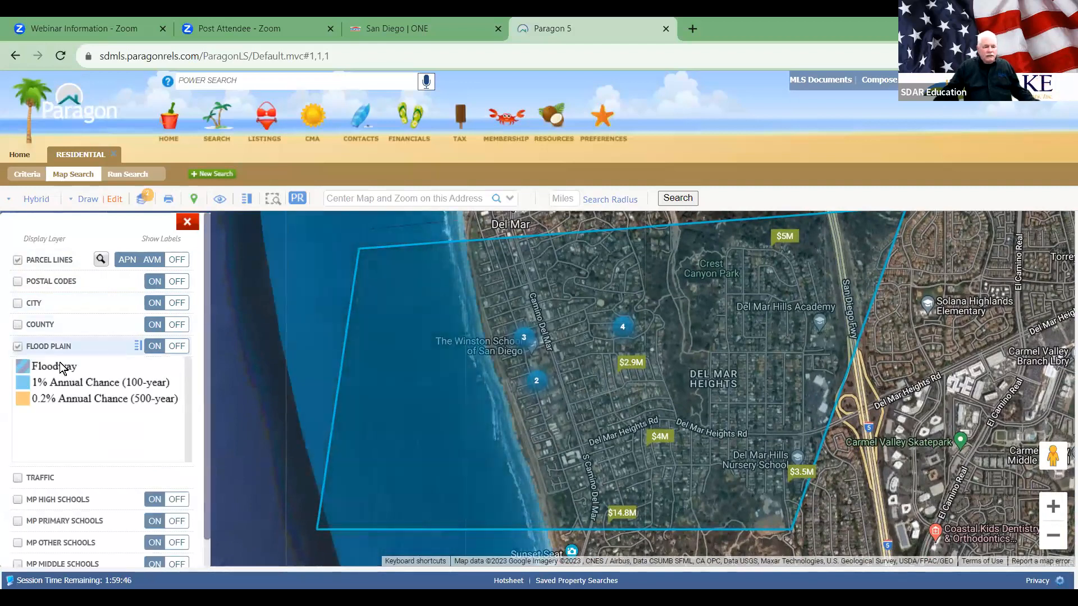
left_click(181, 347)
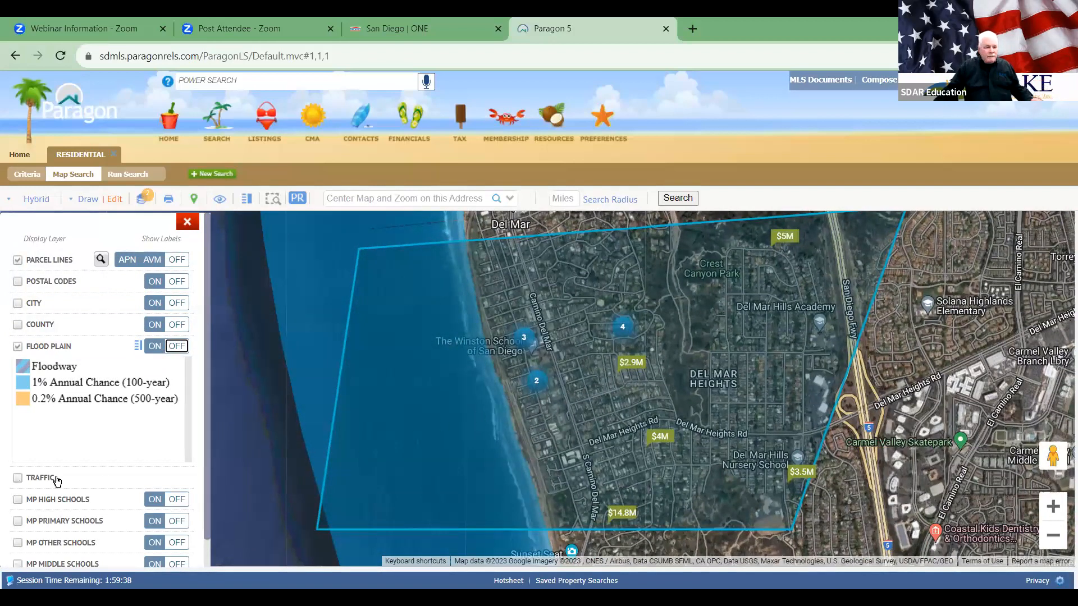
scroll(33, 446, "down", 1)
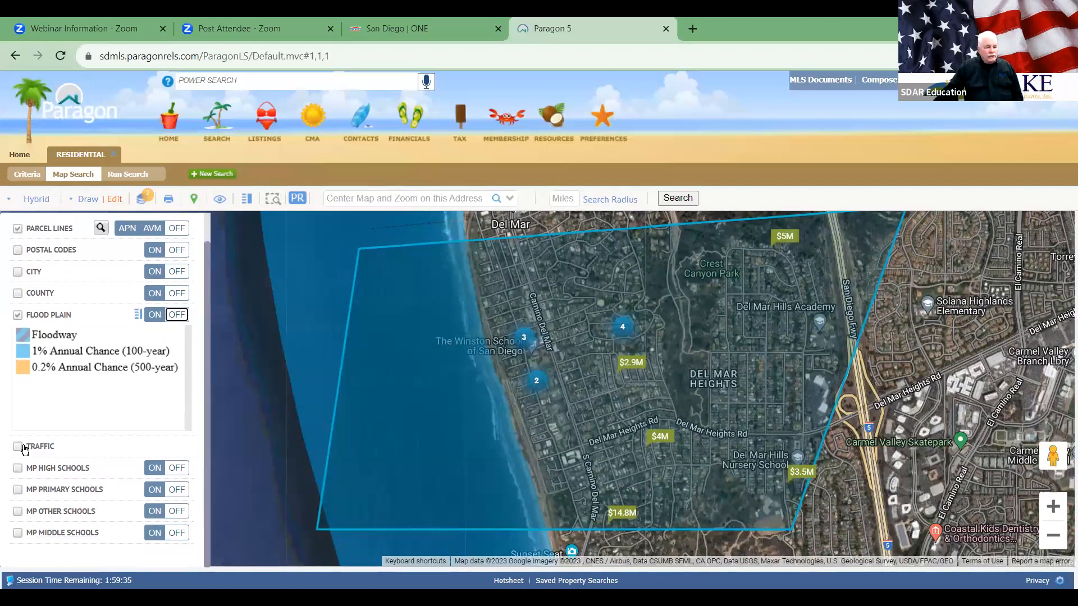
left_click(23, 448)
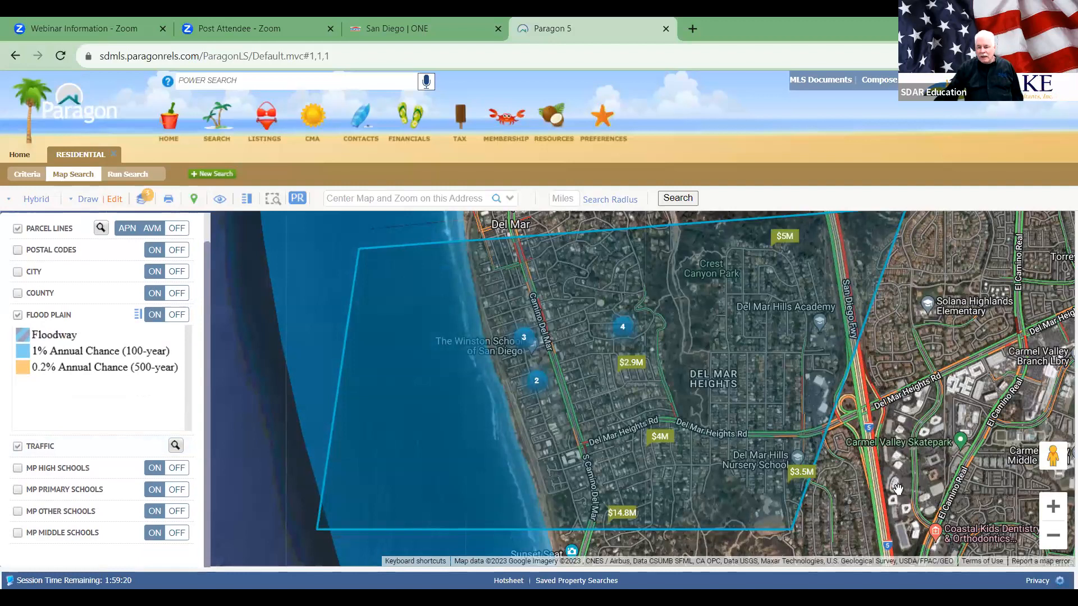
Step: Pan south to the Torrey Pines lagoon flood zones, north to the racetrack, then back
left_click_drag(960, 447, 948, 370)
left_click_drag(954, 515, 897, 253)
left_click_drag(933, 552, 935, 475)
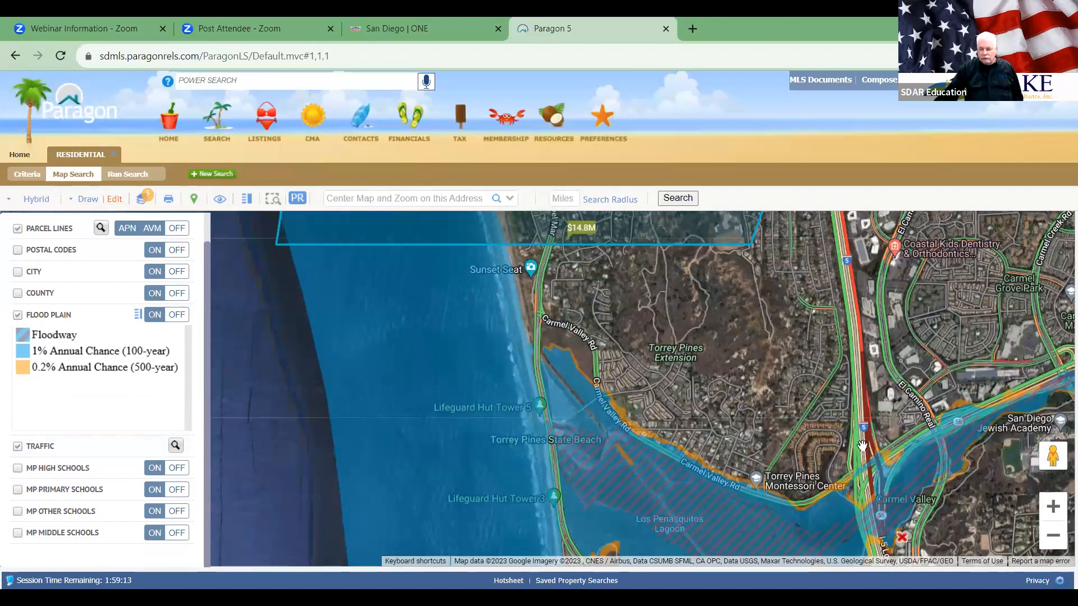
left_click_drag(949, 334, 949, 289)
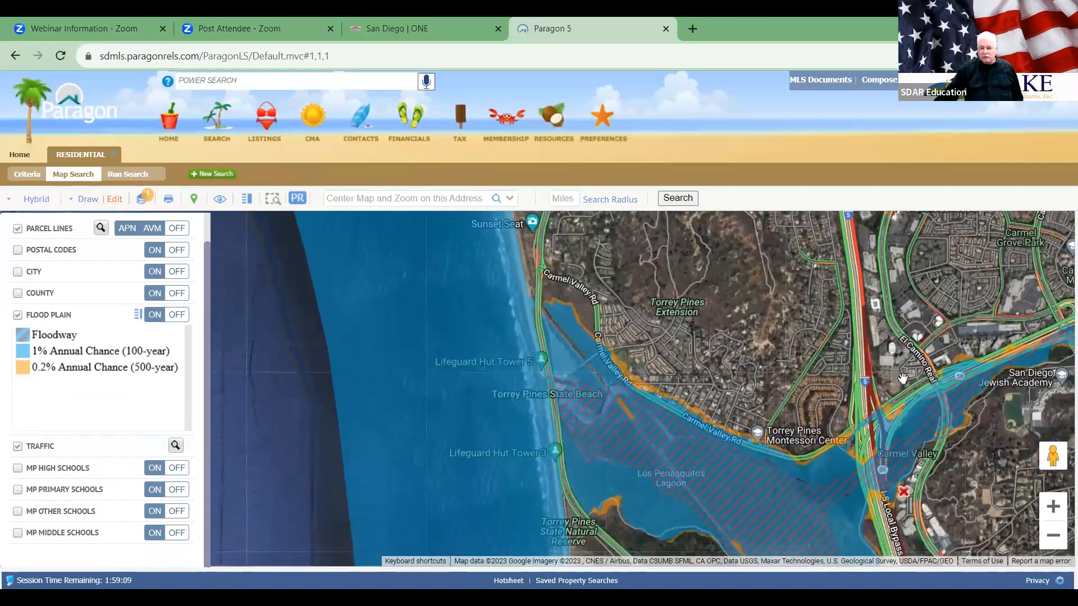
left_click_drag(933, 347, 947, 491)
left_click_drag(893, 259, 984, 458)
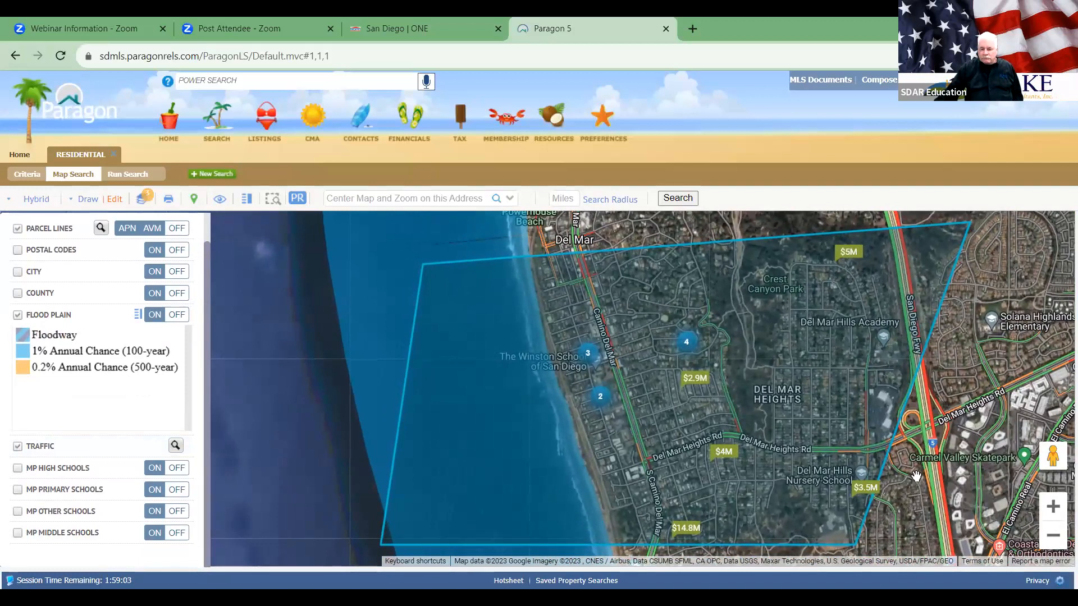
left_click_drag(861, 319, 864, 538)
left_click_drag(776, 297, 804, 519)
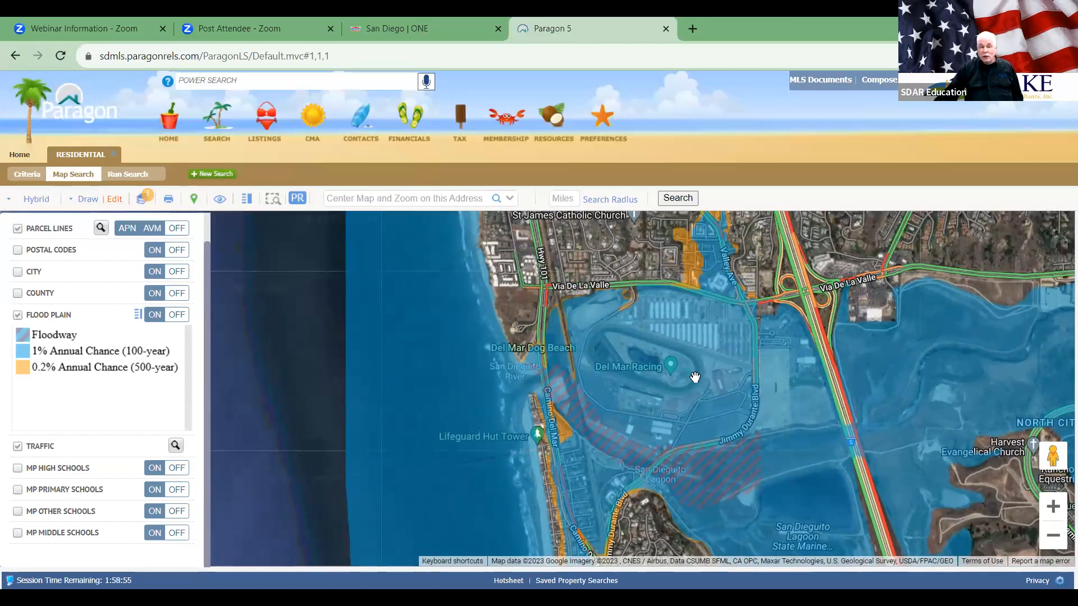
left_click_drag(784, 465, 796, 333)
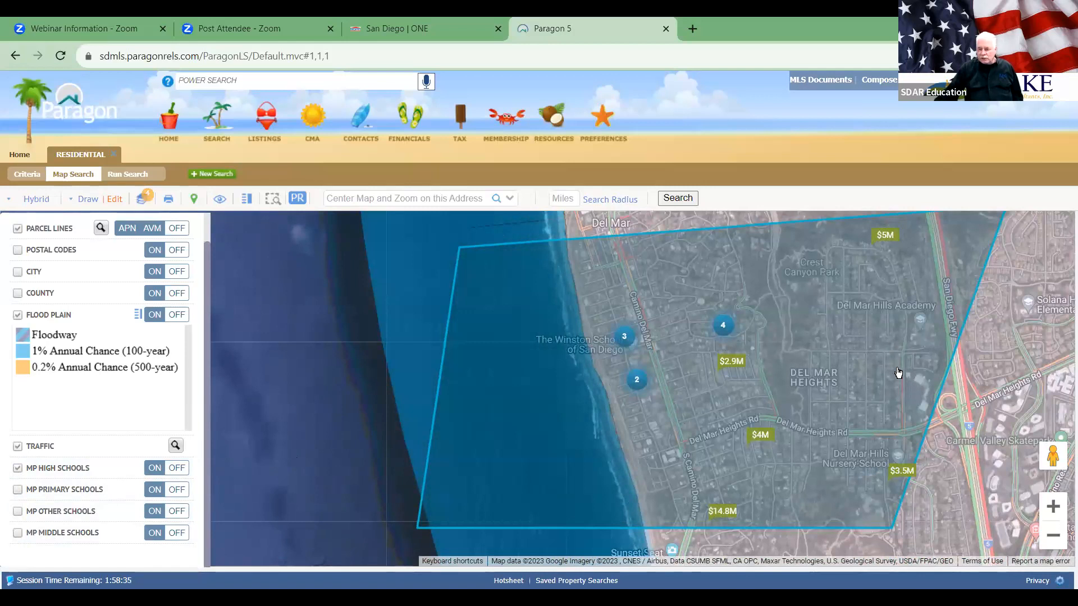
left_click_drag(893, 346, 484, 344)
left_click_drag(843, 405, 828, 499)
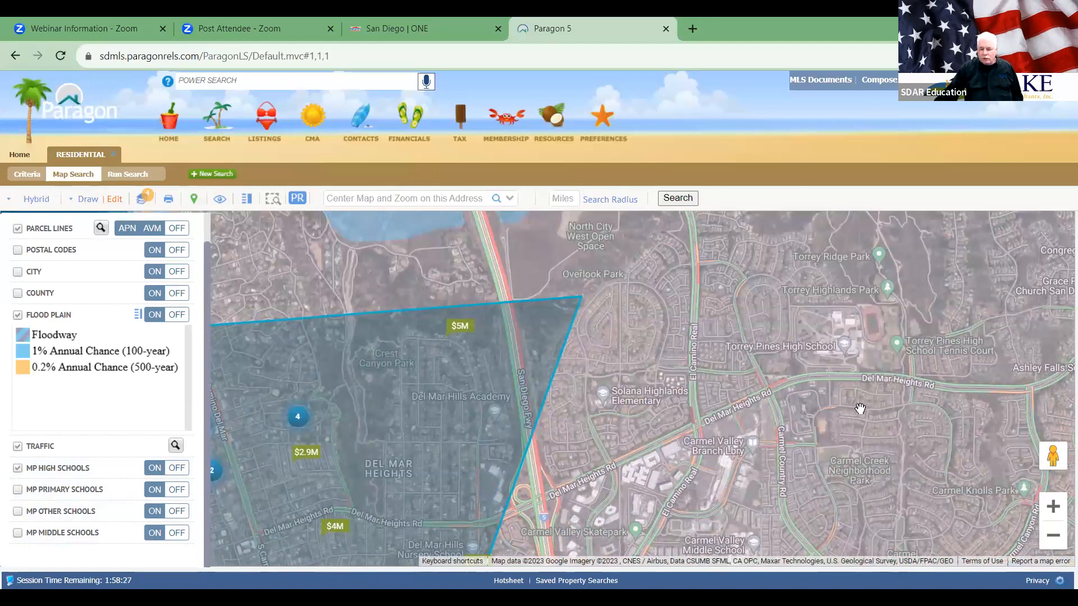
left_click_drag(961, 436, 755, 438)
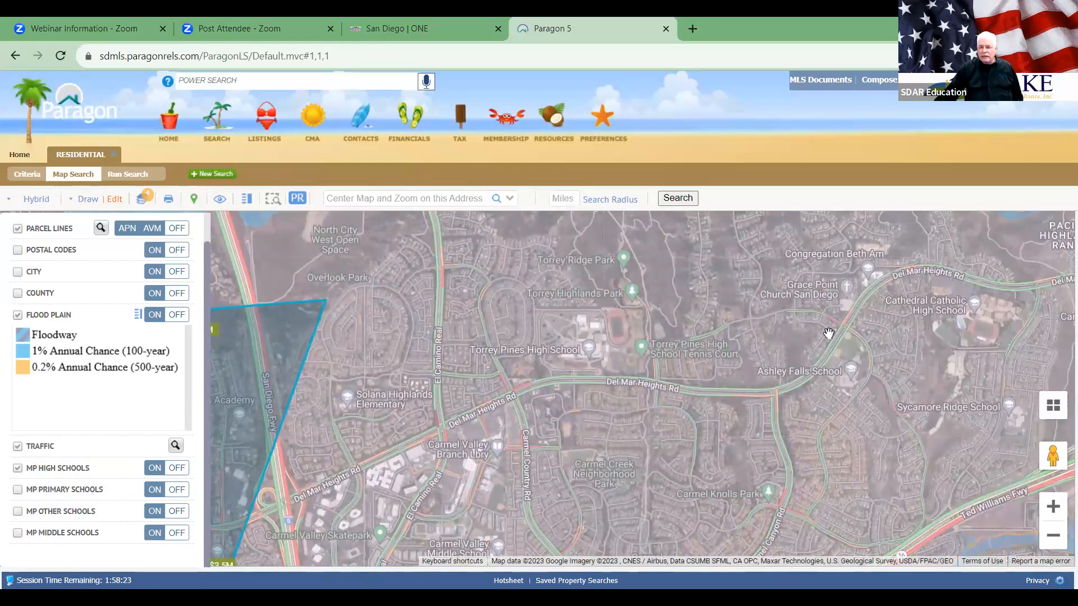
left_click_drag(922, 367, 835, 334)
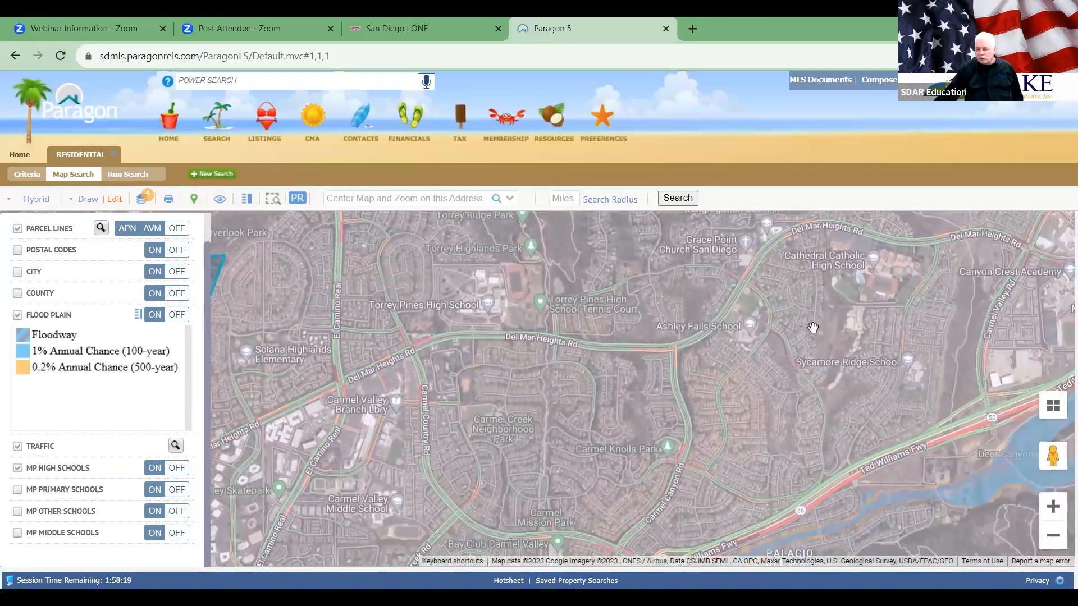
left_click_drag(589, 419, 825, 422)
left_click_drag(639, 361, 715, 323)
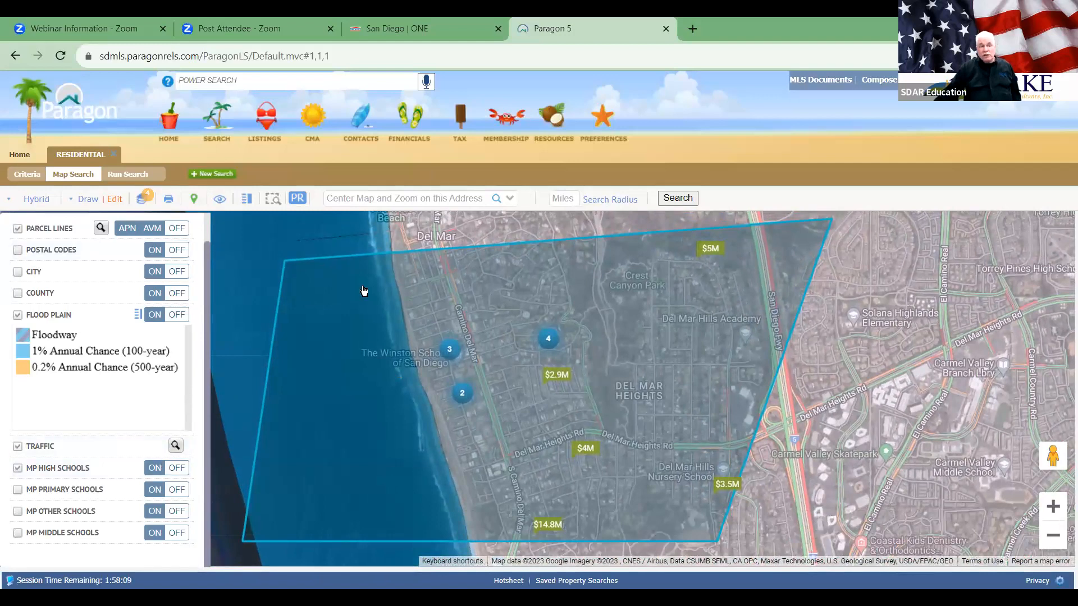
Step: Run the polygon search for 14 listings, then return to the map's drawn-shapes list
left_click(138, 175)
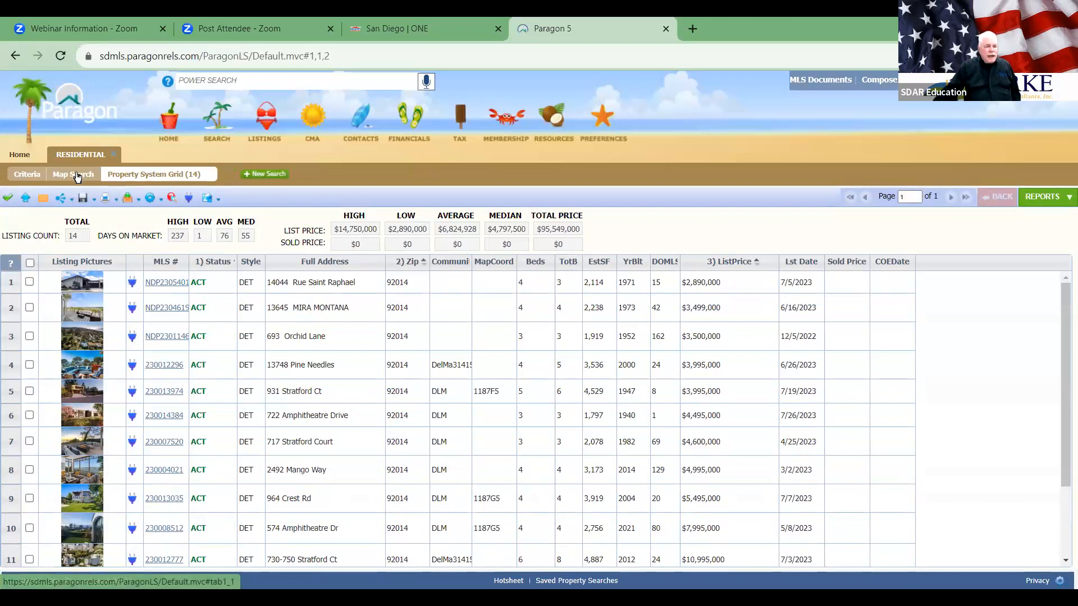
left_click(77, 177)
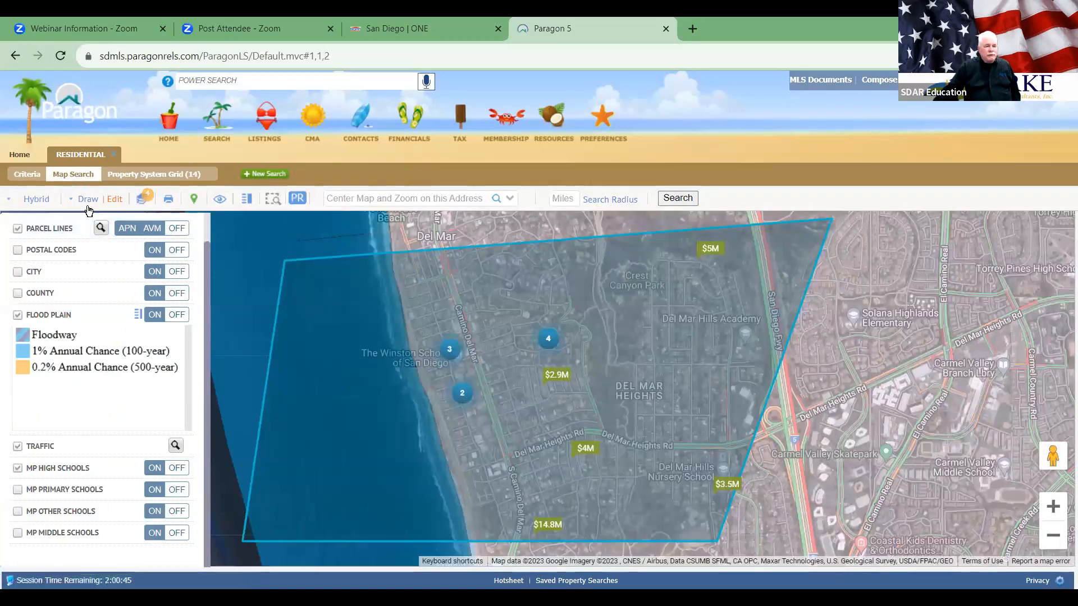
left_click(118, 199)
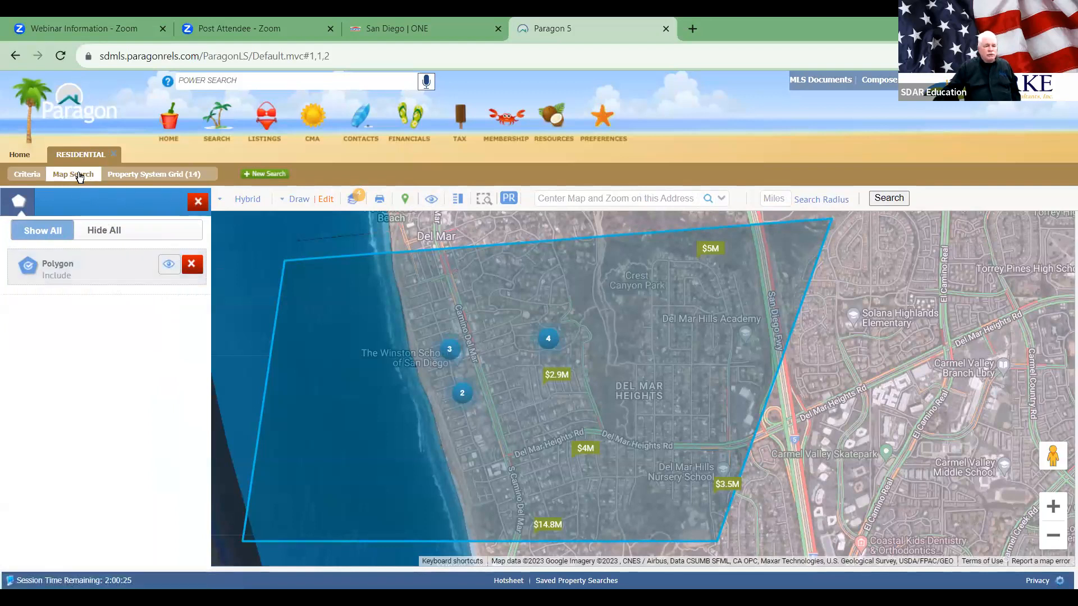
Step: Close the shapes list and compare Road and Aerial map styles before settling on Hybrid
left_click(190, 201)
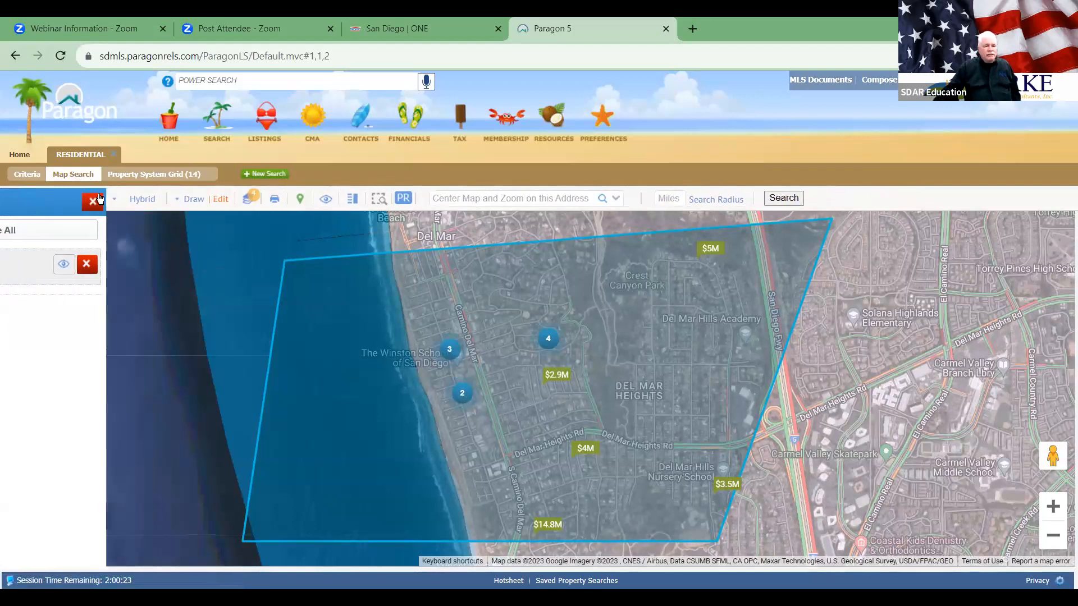
left_click(31, 200)
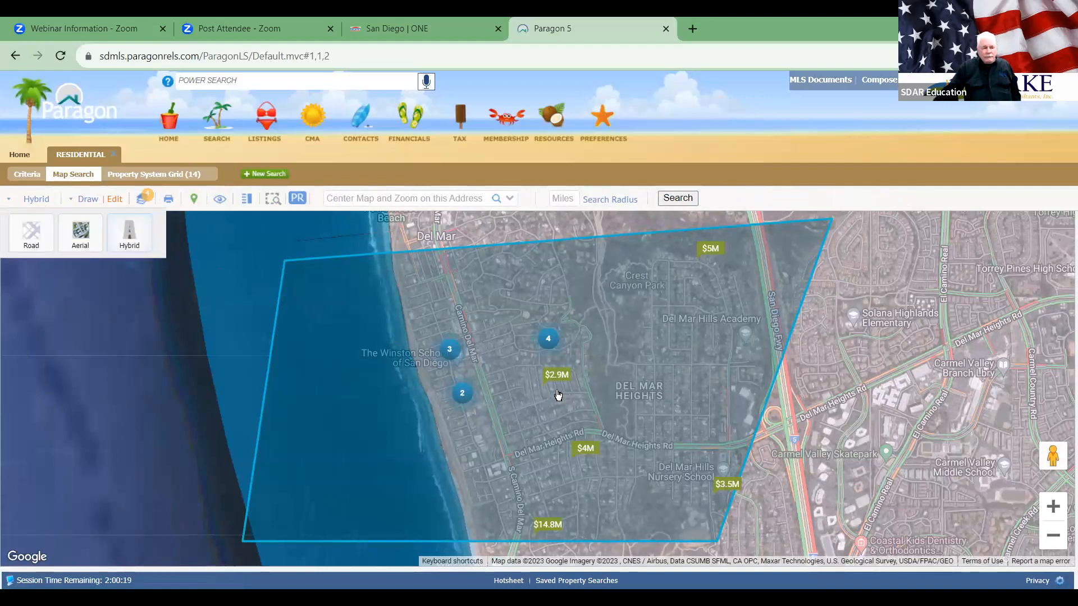
left_click(31, 233)
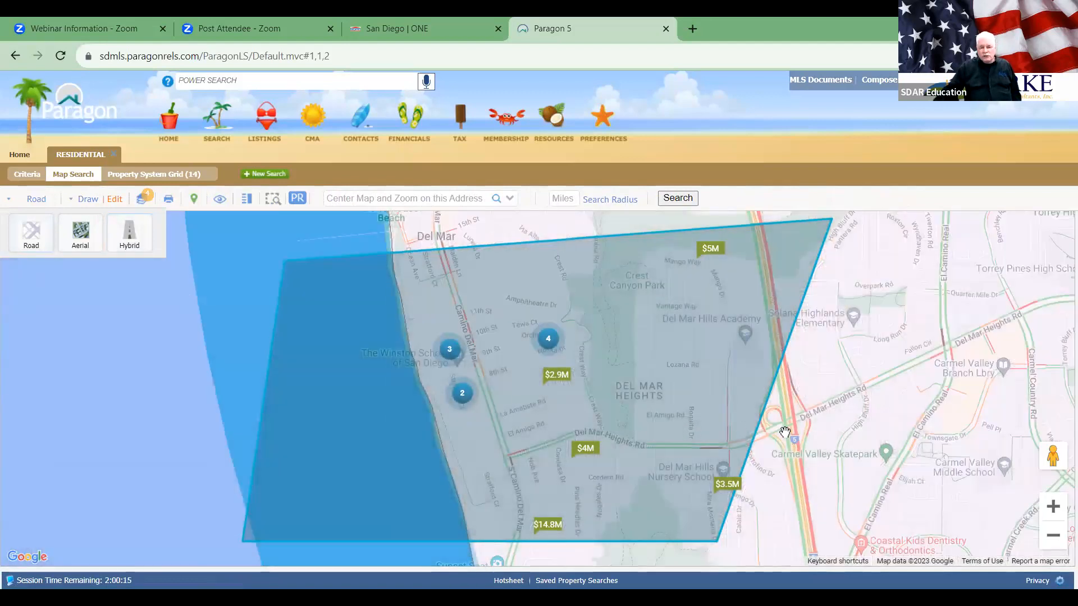
left_click(76, 230)
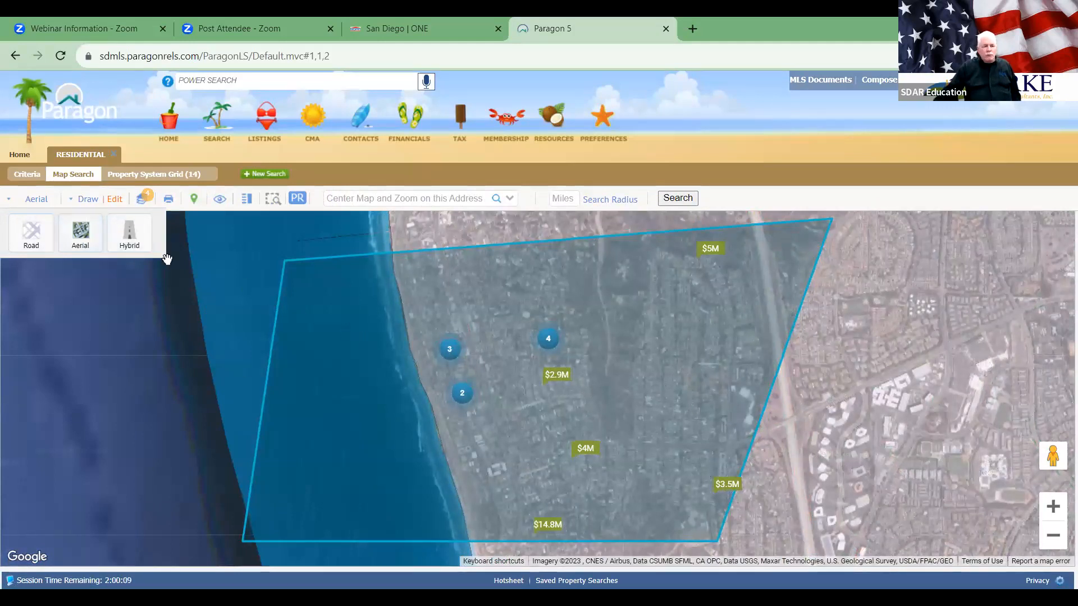
left_click(129, 244)
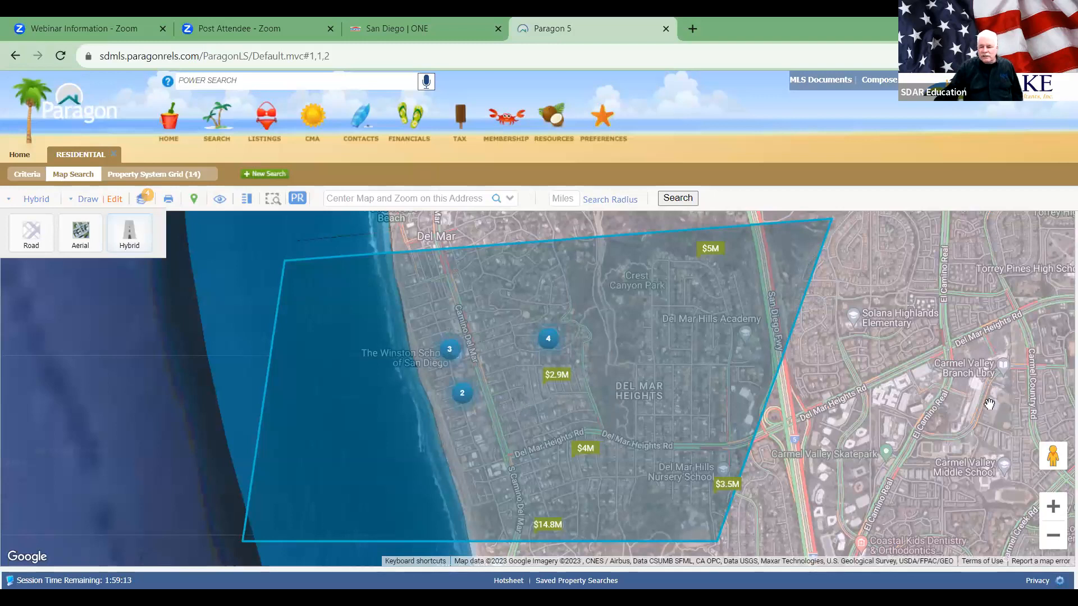
left_click(1060, 505)
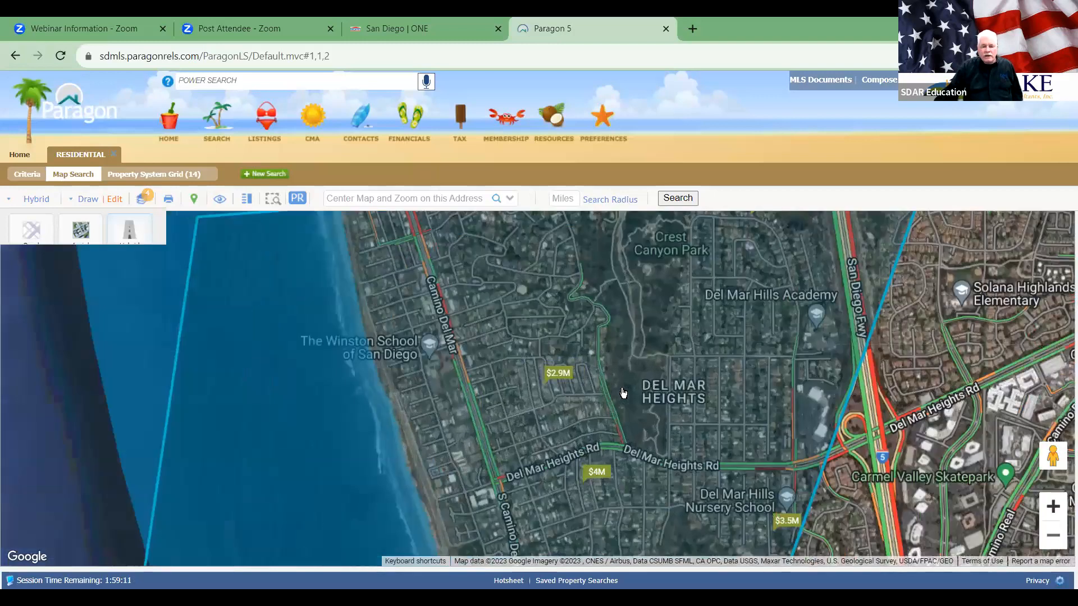
left_click(572, 283)
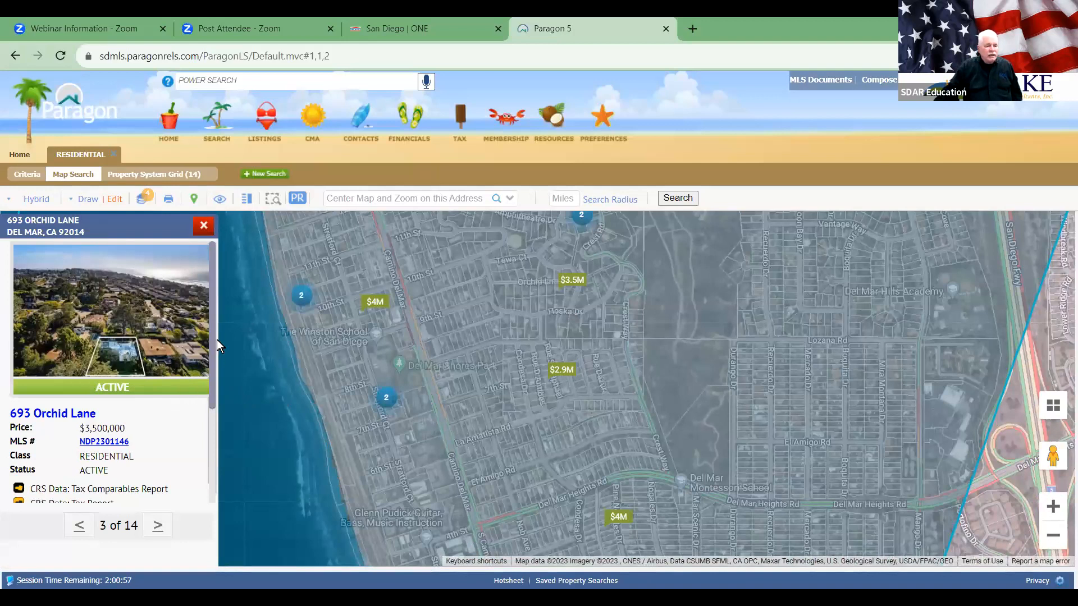
left_click_drag(210, 314, 221, 436)
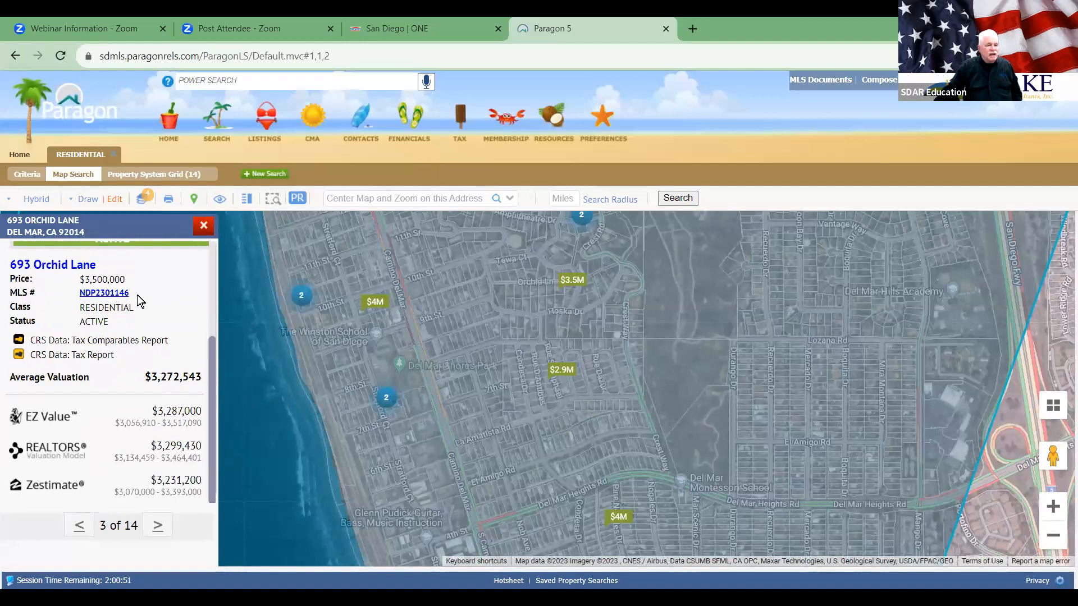
left_click(106, 292)
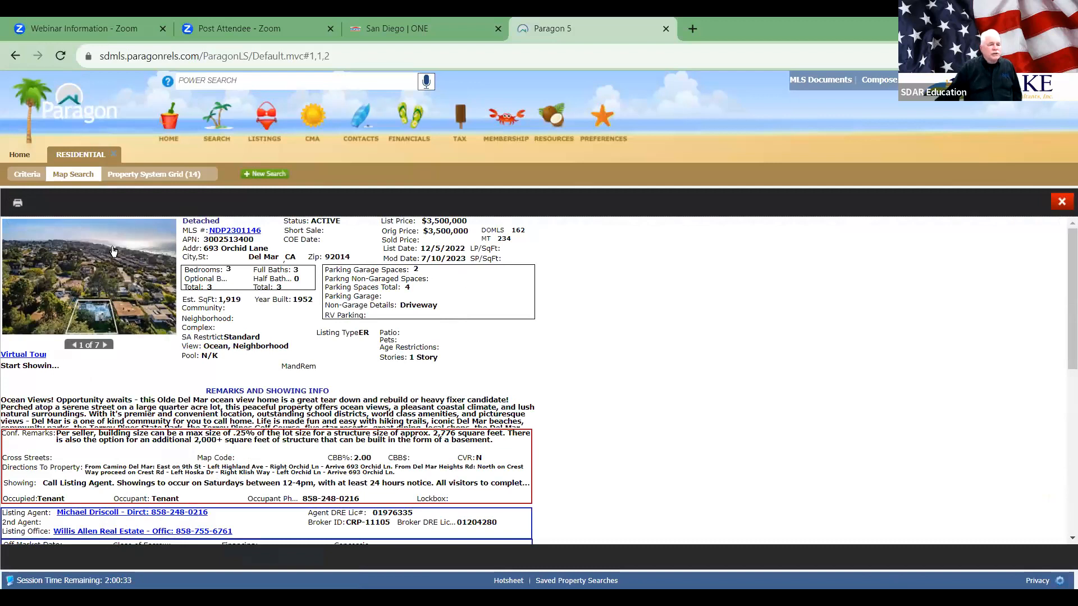
left_click(24, 175)
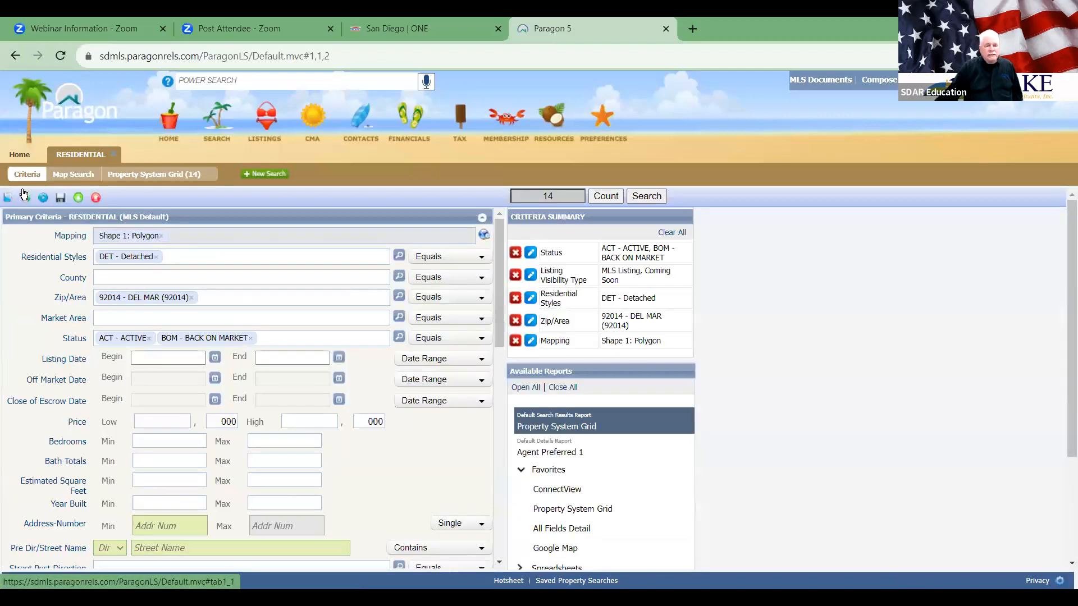
left_click(192, 298)
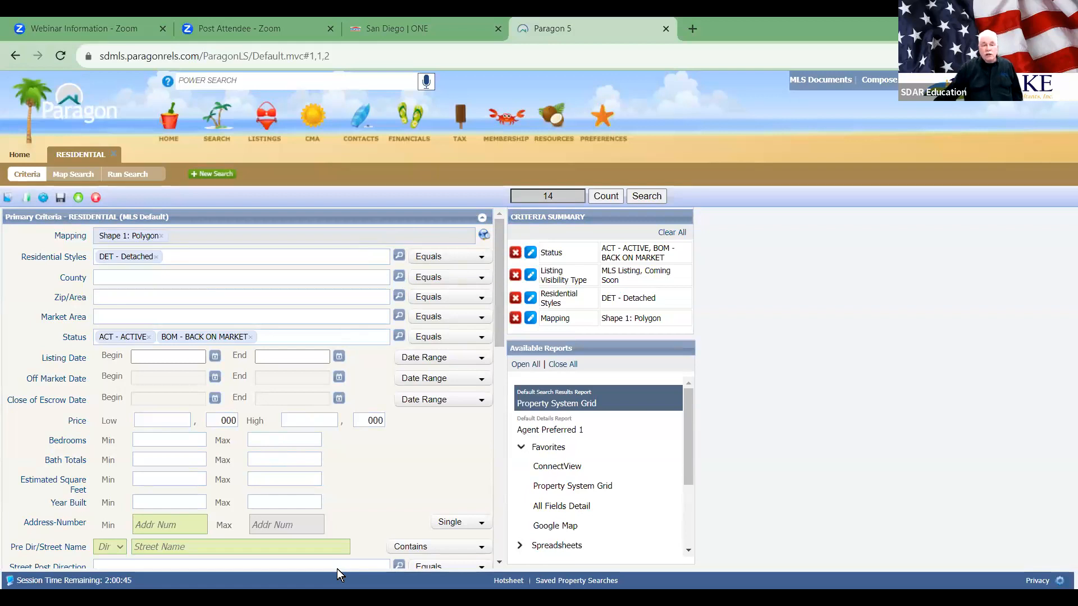
Step: Switch to the slideshow and advance two slides to slide 41
key("alt+Tab")
key("Right")
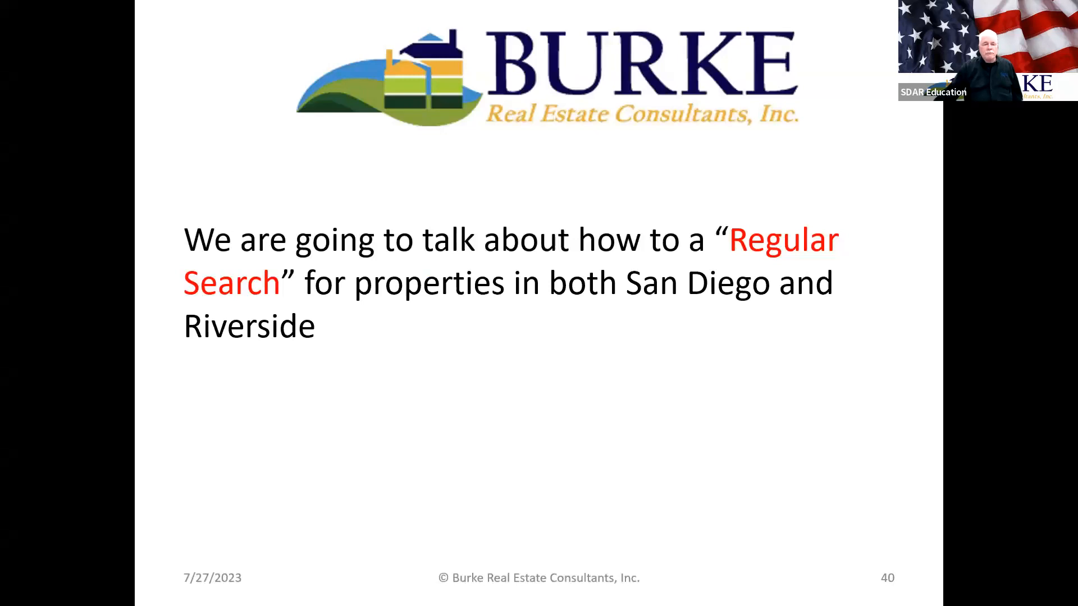
key("Right")
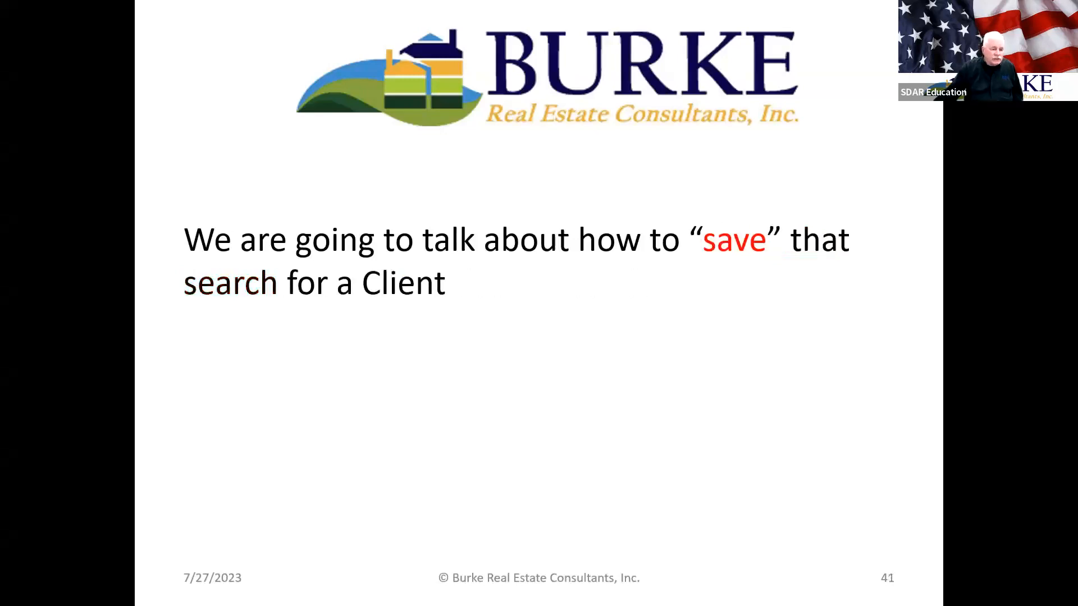